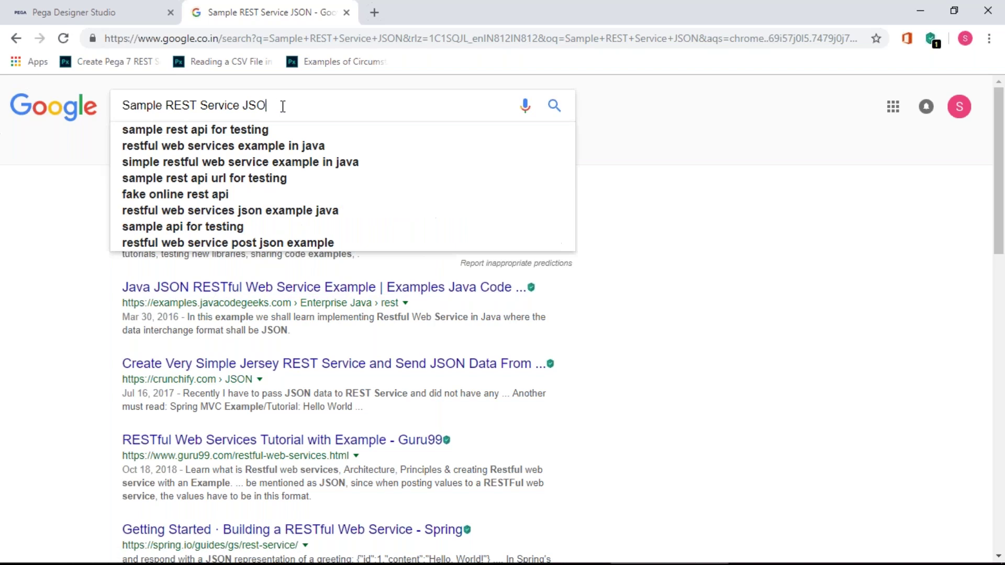
- Search Google for 'sample rest service to consume' and open the free RESTful web services result
{"action": "type", "text": "to"}
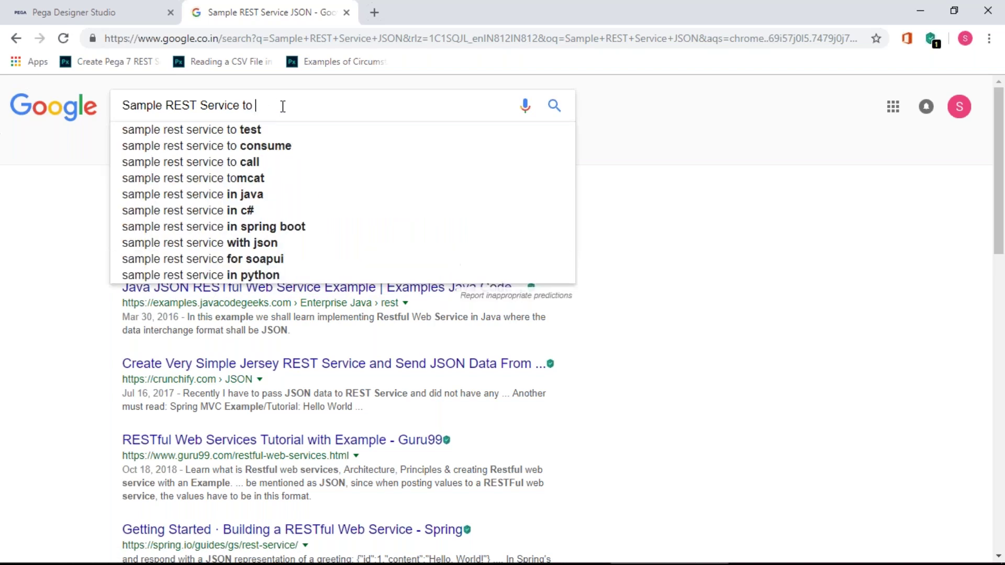
{"action": "left_click", "coordinate": [280, 145]}
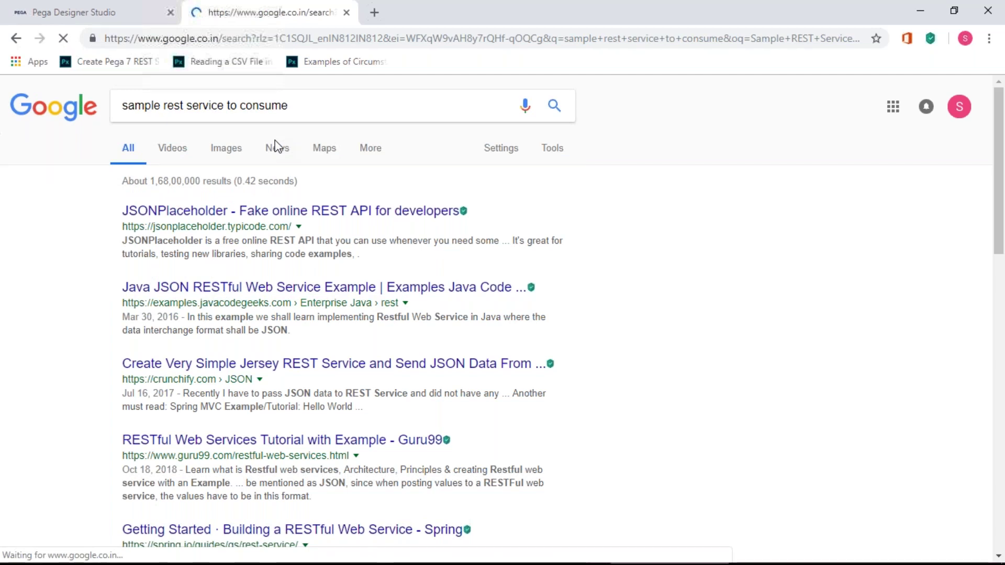
{"action": "left_click", "coordinate": [239, 216]}
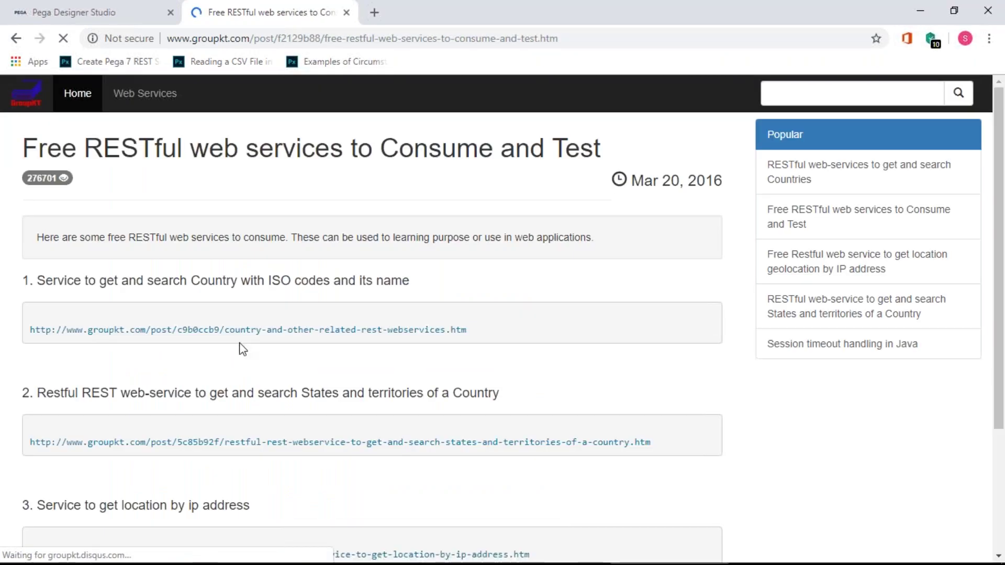
- Open the groupkt page for getting states and territories of a country
{"action": "scroll", "coordinate": [243, 349], "scroll_direction": "down", "scroll_amount": 1}
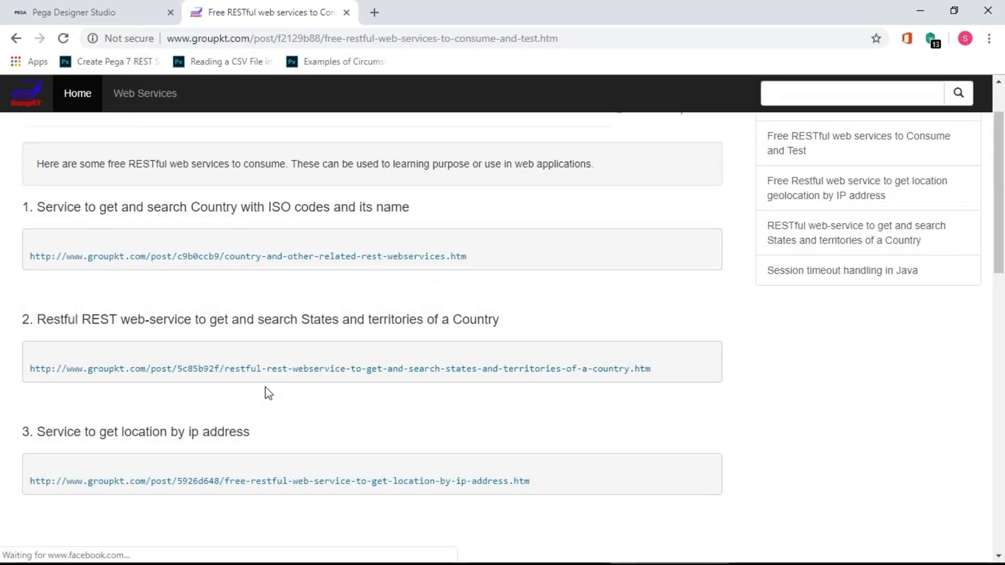
{"action": "scroll", "coordinate": [402, 456], "scroll_direction": "down", "scroll_amount": 1}
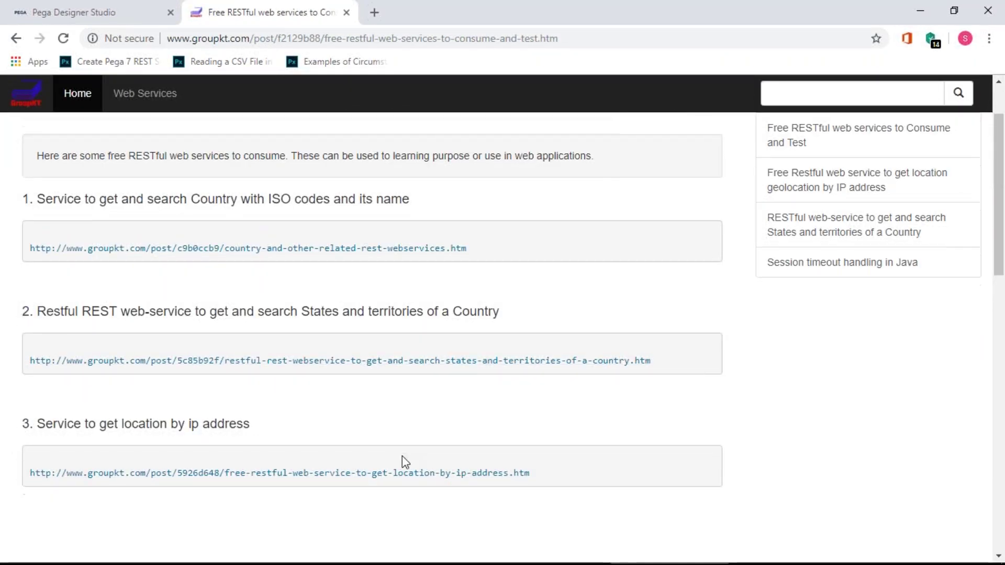
{"action": "scroll", "coordinate": [403, 457], "scroll_direction": "down", "scroll_amount": 3}
{"action": "scroll", "coordinate": [402, 456], "scroll_direction": "up", "scroll_amount": 5}
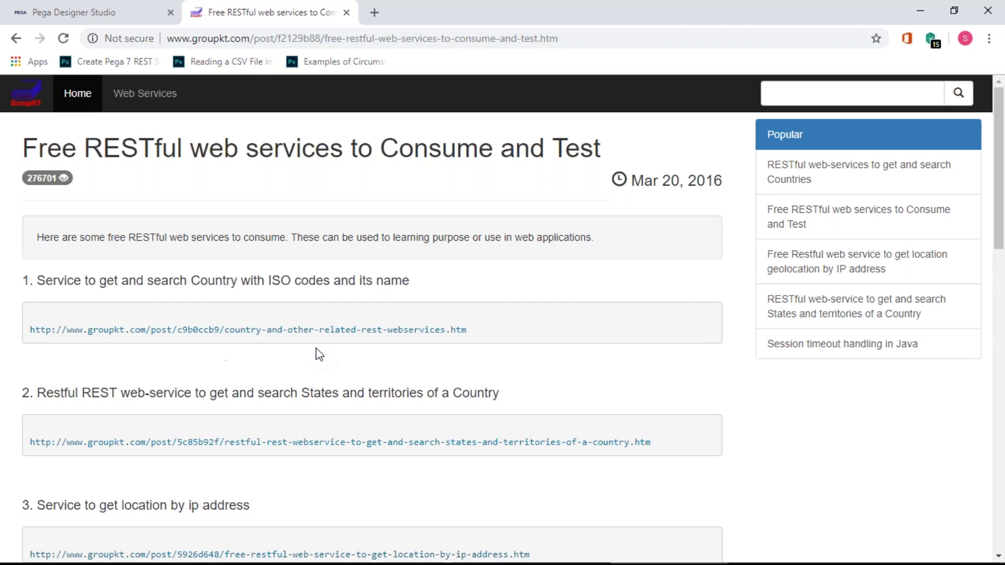
{"action": "left_click", "coordinate": [323, 446]}
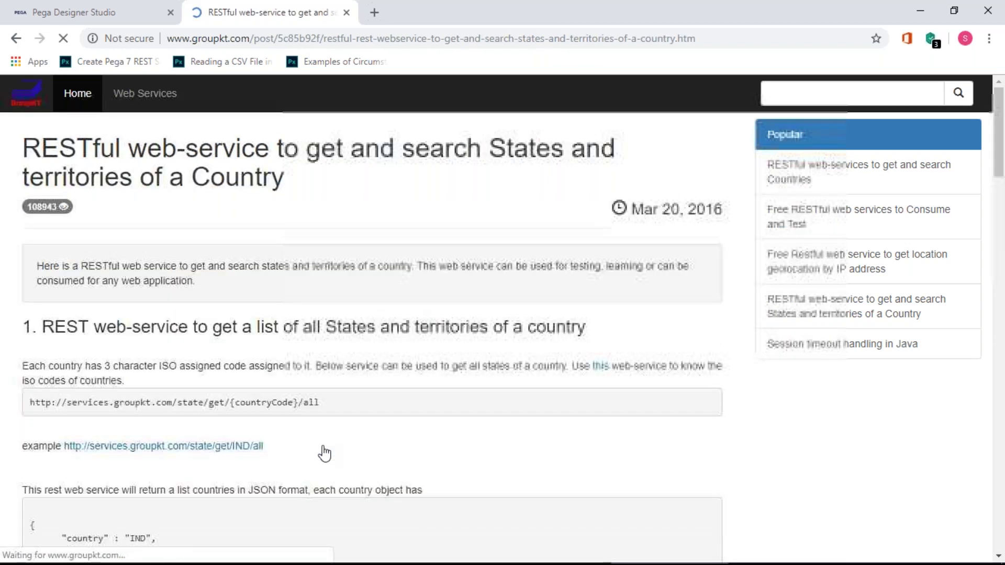
- Call services.groupkt.com/state/get/{countryCode}/all, which returns a JSON response with 0 records
{"action": "scroll", "coordinate": [284, 432], "scroll_direction": "down", "scroll_amount": 3}
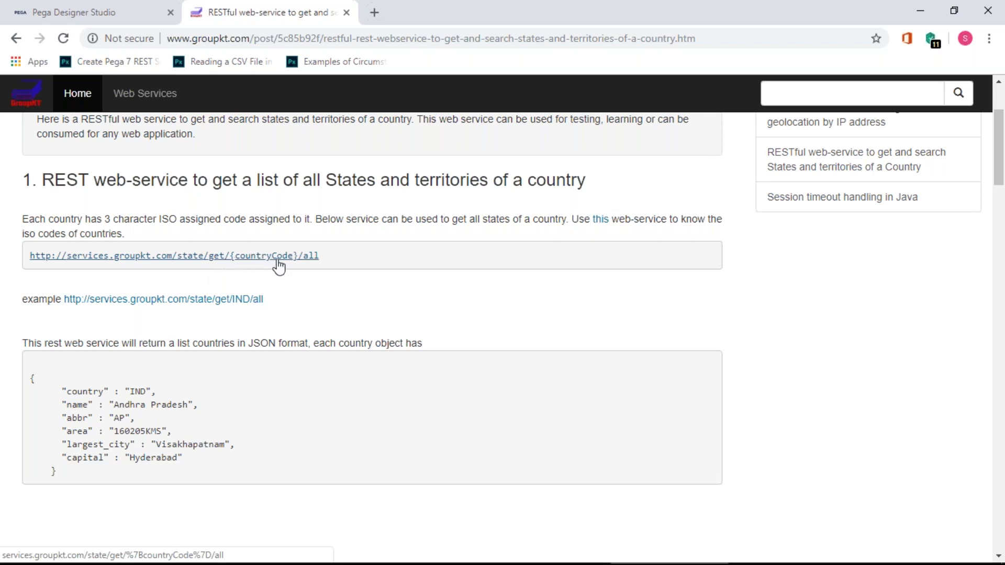
{"action": "left_click", "coordinate": [242, 257]}
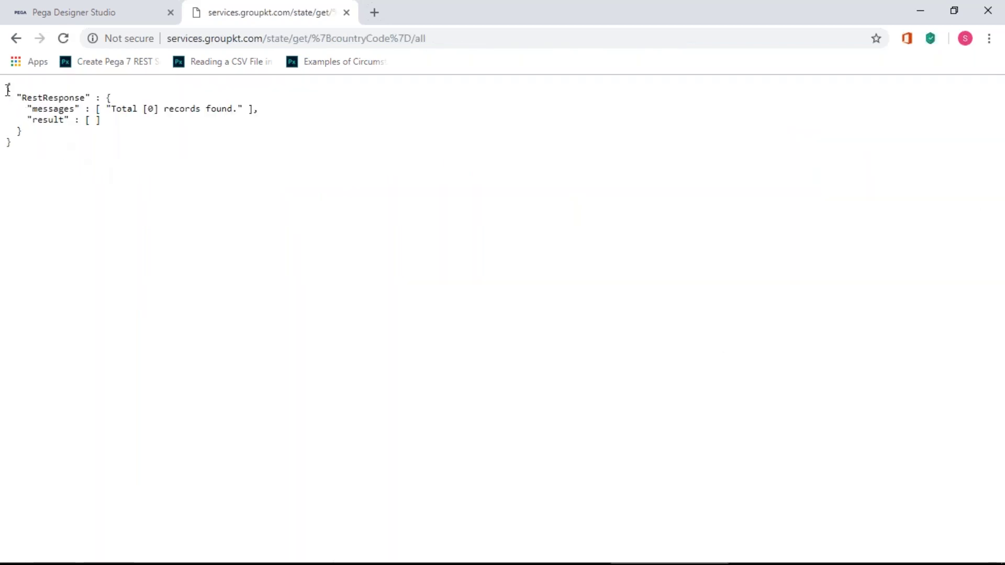
- Select the zero-record JSON response text on the page
{"action": "left_click_drag", "start_coordinate": [8, 85], "coordinate": [49, 188]}
{"action": "left_click", "coordinate": [45, 157]}
{"action": "left_click_drag", "start_coordinate": [17, 151], "coordinate": [5, 89]}
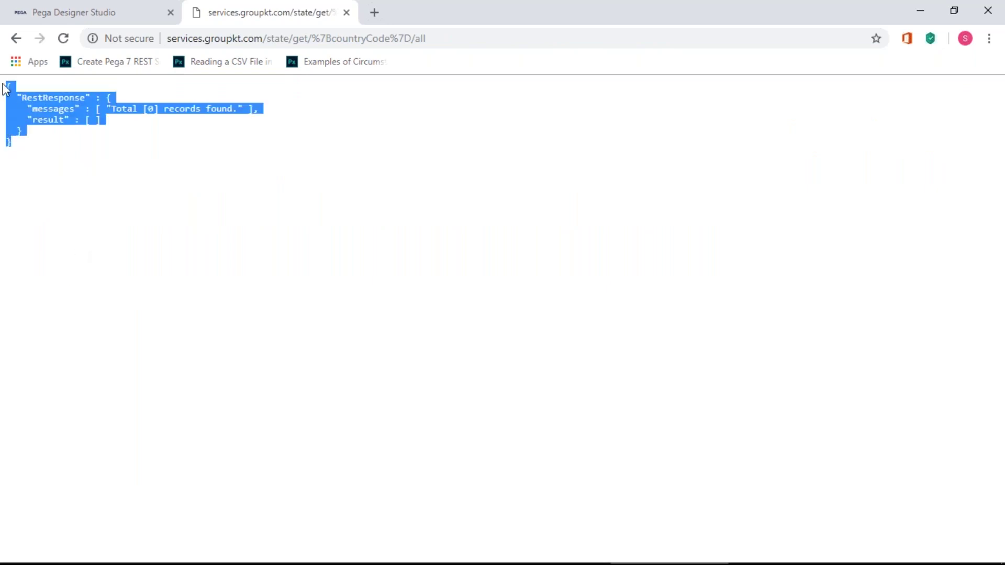
- Replace the countryCode placeholder in the address with IND and reload
{"action": "left_click", "coordinate": [309, 39]}
{"action": "left_click", "coordinate": [397, 39]}
{"action": "left_click", "coordinate": [433, 39]}
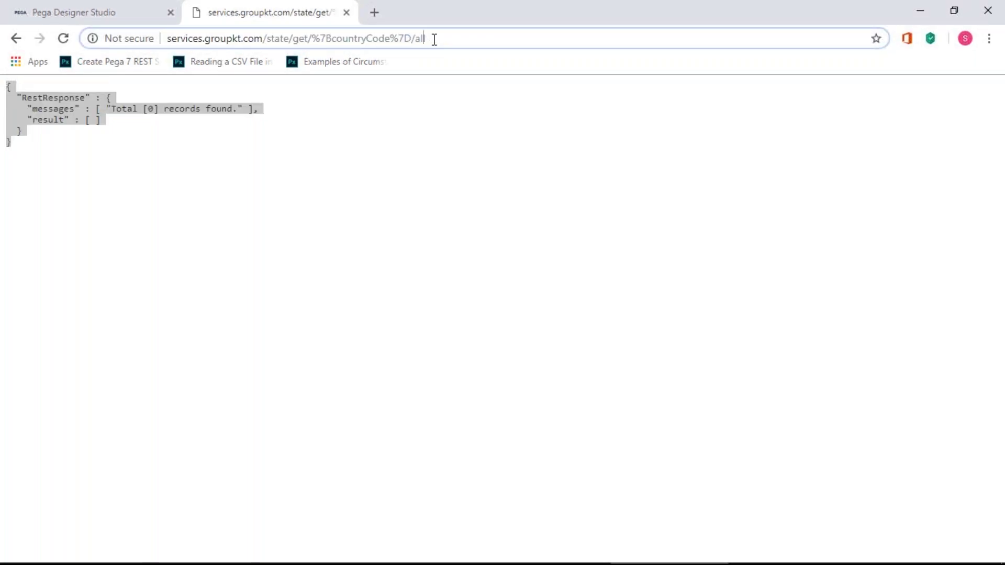
{"action": "key", "text": "shift+Left"}
{"action": "key", "text": "shift+Right"}
{"action": "key", "text": "shift+Left"}
{"action": "key", "text": "shift+Left"}
{"action": "key", "text": "shift+Left"}
{"action": "key", "text": "shift+Left"}
{"action": "key", "text": "shift+Left"}
{"action": "key", "text": "shift+Left"}
{"action": "key", "text": "shift+Left"}
{"action": "key", "text": "shift+Left"}
{"action": "key", "text": "shift+Left"}
{"action": "key", "text": "shift+Left"}
{"action": "key", "text": "shift+Left"}
{"action": "key", "text": "shift+Left"}
{"action": "key", "text": "shift+Left"}
{"action": "key", "text": "shift+Left"}
{"action": "key", "text": "shift+Left"}
{"action": "key", "text": "shift+Left"}
{"action": "key", "text": "shift+Left"}
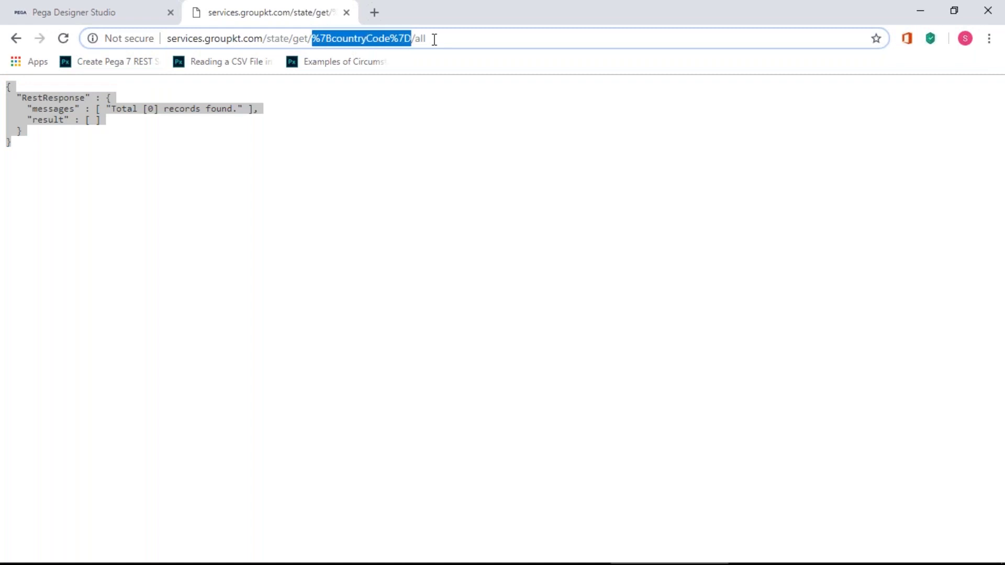
{"action": "type", "text": "IND"}
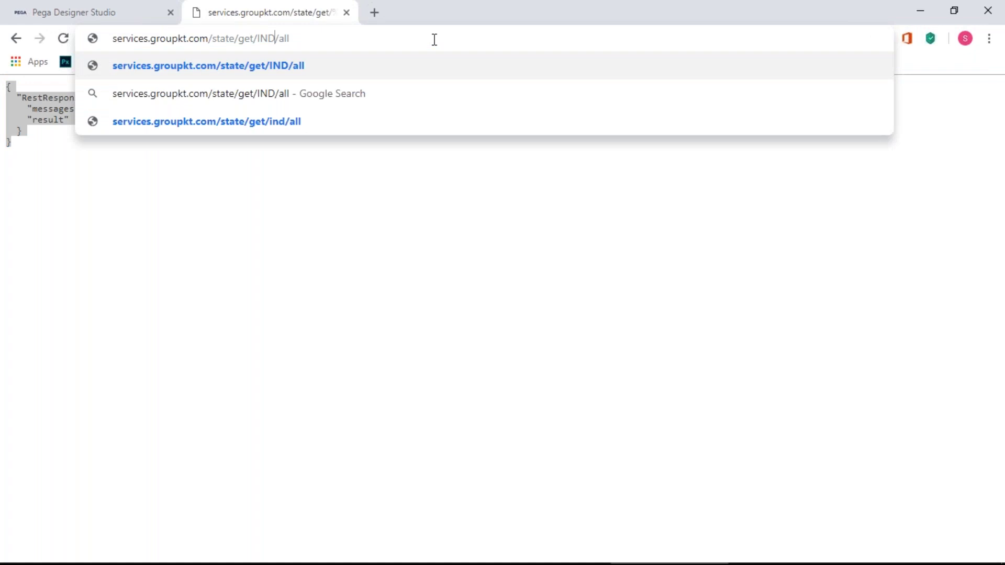
{"action": "key", "text": "Return"}
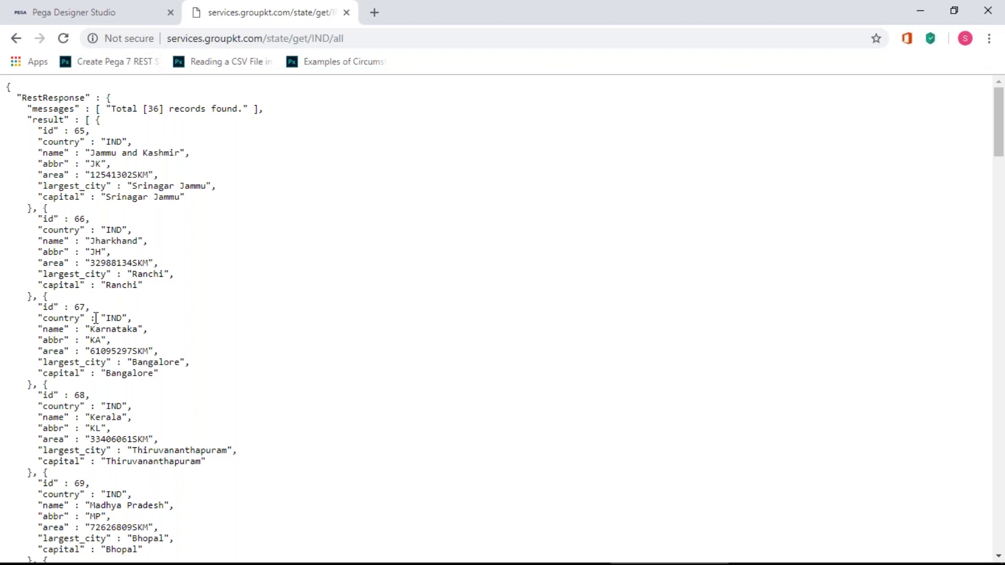
- Review the 36 Indian state records and select IND in the address
{"action": "scroll", "coordinate": [102, 408], "scroll_direction": "down", "scroll_amount": 8}
{"action": "scroll", "coordinate": [97, 318], "scroll_direction": "up", "scroll_amount": 1}
{"action": "scroll", "coordinate": [96, 318], "scroll_direction": "up", "scroll_amount": 8}
{"action": "left_click", "coordinate": [323, 38]}
{"action": "left_click", "coordinate": [325, 38]}
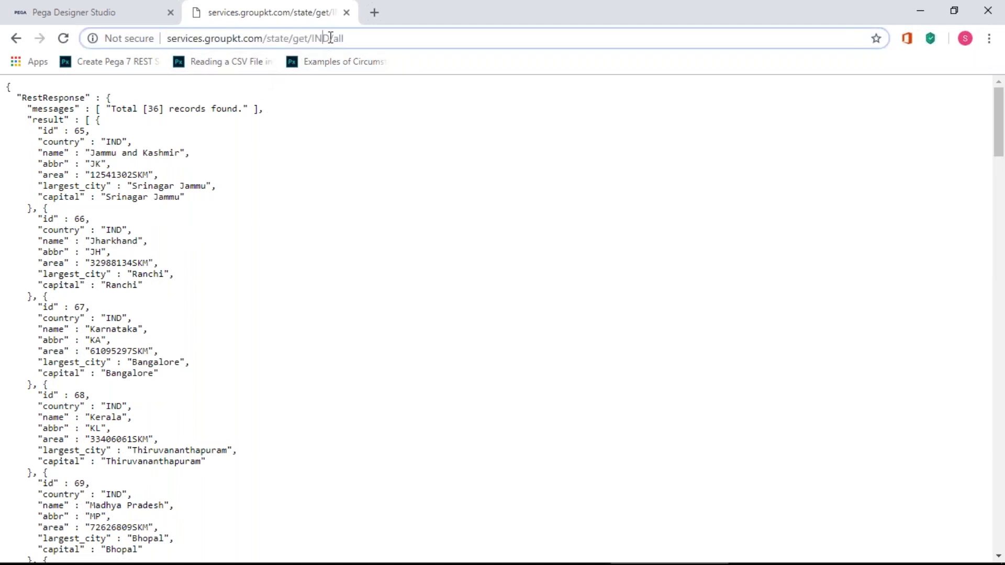
{"action": "left_click_drag", "start_coordinate": [330, 38], "coordinate": [309, 38]}
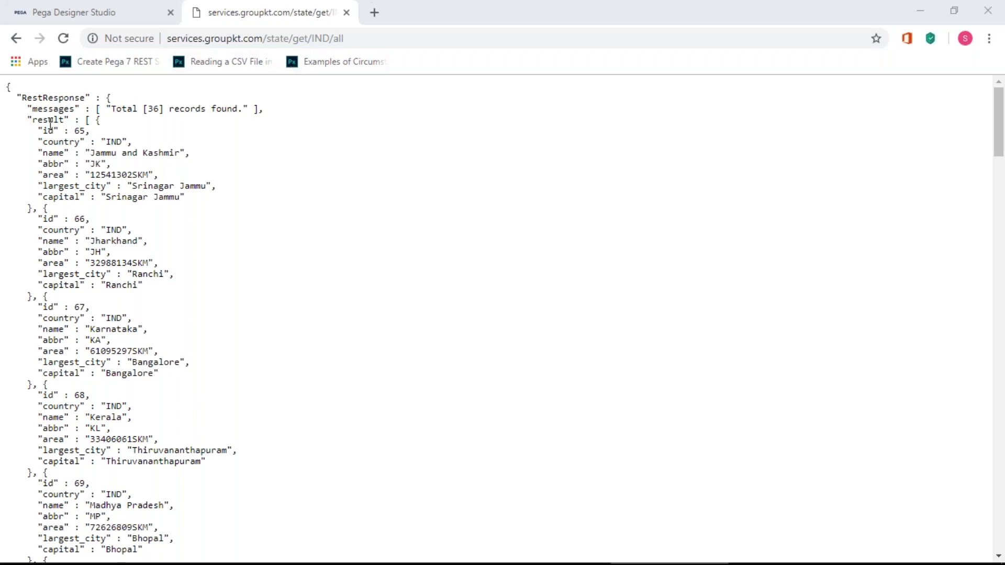
- Highlight the first few state records, then delete IND from the address
{"action": "left_click_drag", "start_coordinate": [101, 142], "coordinate": [152, 352]}
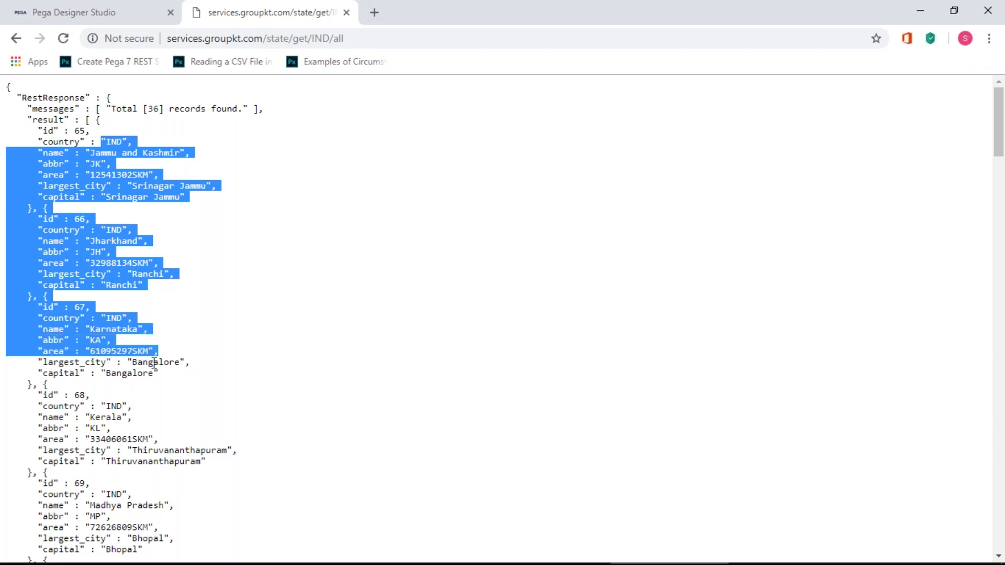
{"action": "scroll", "coordinate": [152, 359], "scroll_direction": "down", "scroll_amount": 18}
{"action": "scroll", "coordinate": [156, 360], "scroll_direction": "up", "scroll_amount": 20}
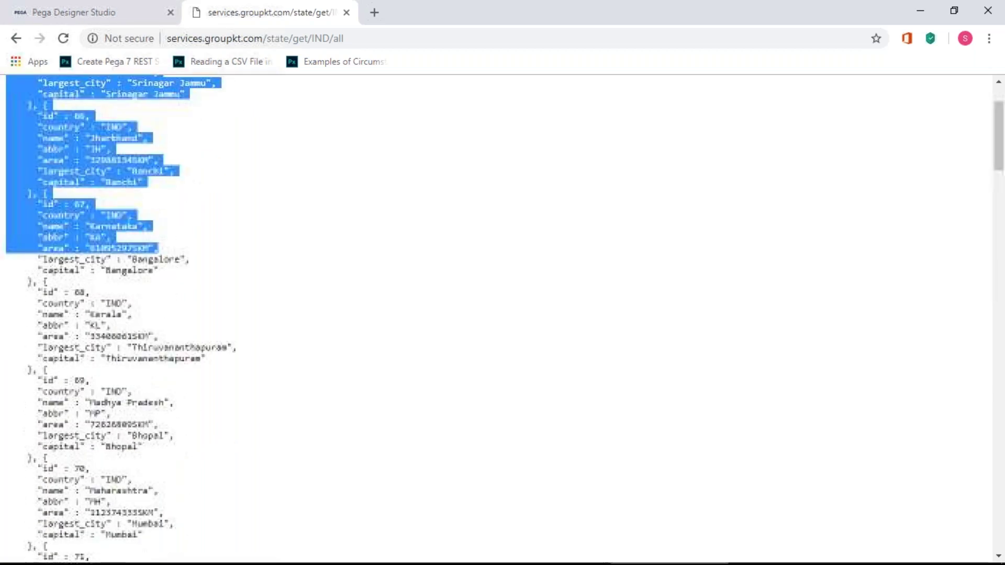
{"action": "left_click", "coordinate": [330, 38]}
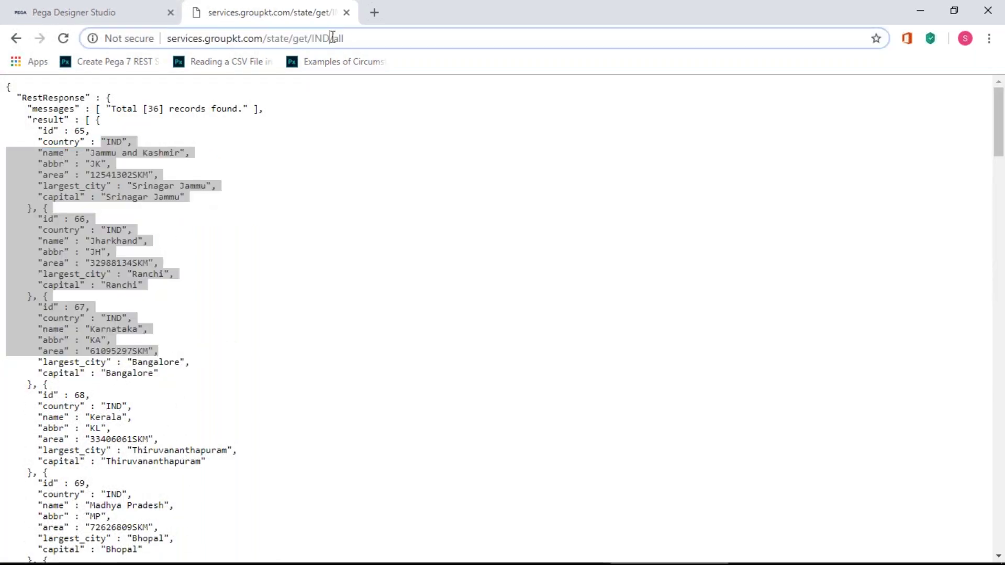
{"action": "key", "text": "BackSpace"}
{"action": "key", "text": "BackSpace"}
{"action": "key", "text": "BackSpace"}
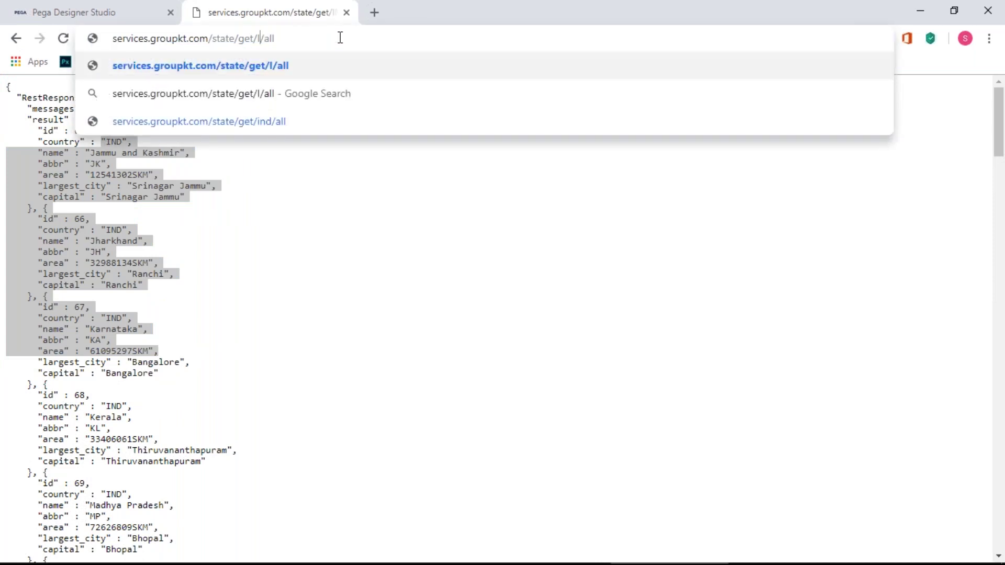
- Load the 55 USA state records and select the first, Alabama with capital Montgomery
{"action": "type", "text": "USA"}
{"action": "key", "text": "Return"}
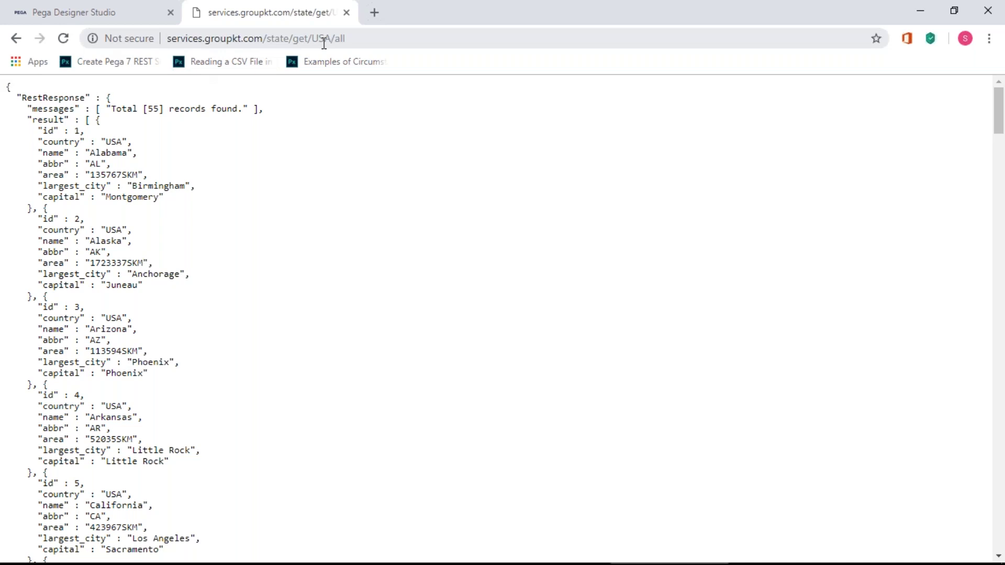
{"action": "left_click_drag", "start_coordinate": [38, 131], "coordinate": [64, 130]}
{"action": "left_click", "coordinate": [190, 203]}
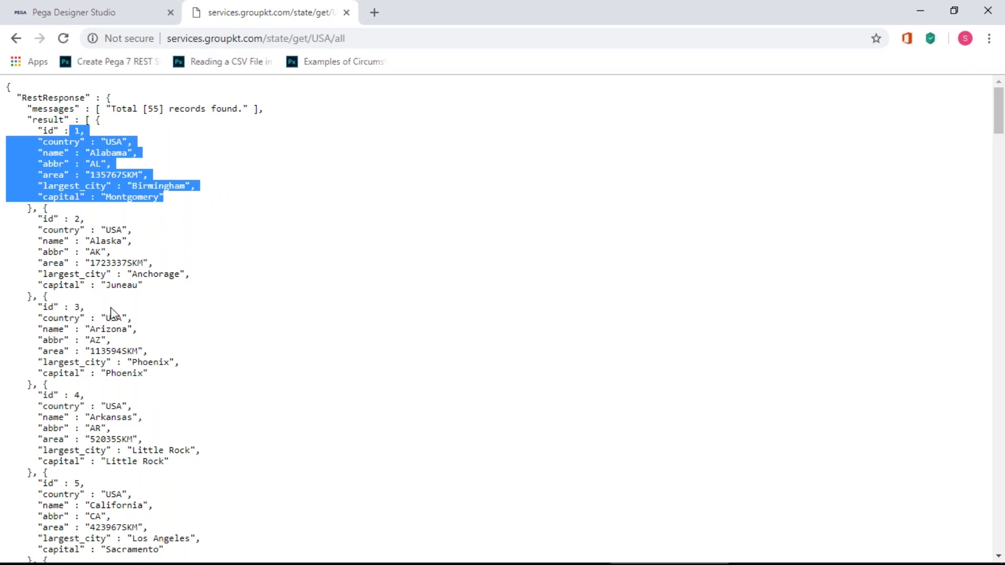
- Switch between the browser and the Paint diagram window
{"action": "key", "text": "alt+Tab"}
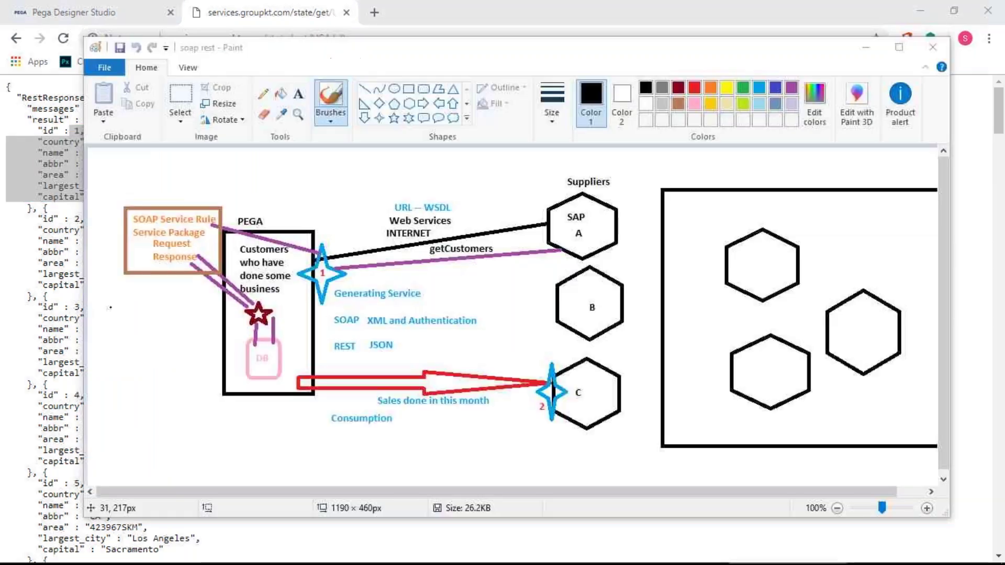
{"action": "key", "text": "alt+Tab"}
{"action": "left_click", "coordinate": [987, 38]}
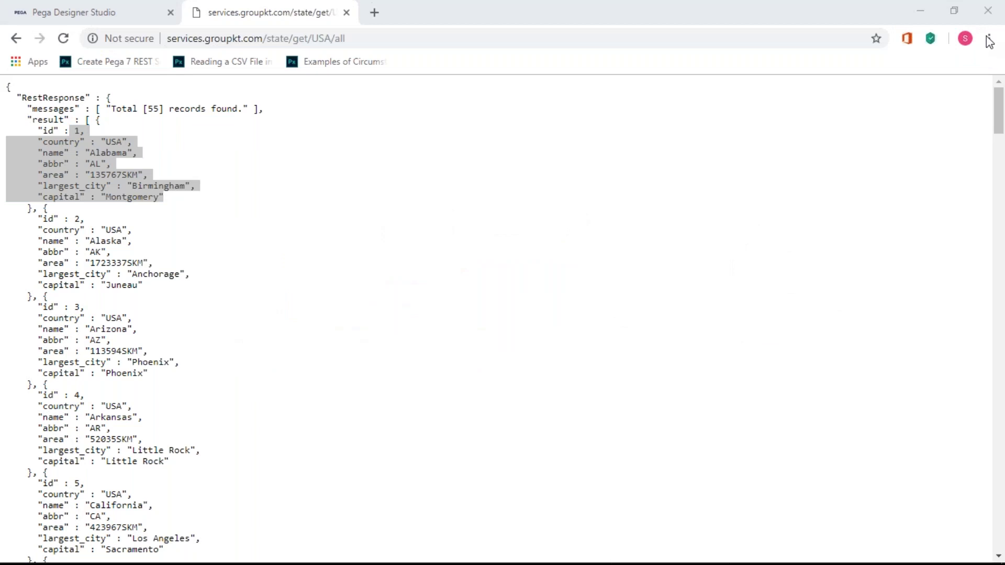
{"action": "left_click", "coordinate": [931, 14]}
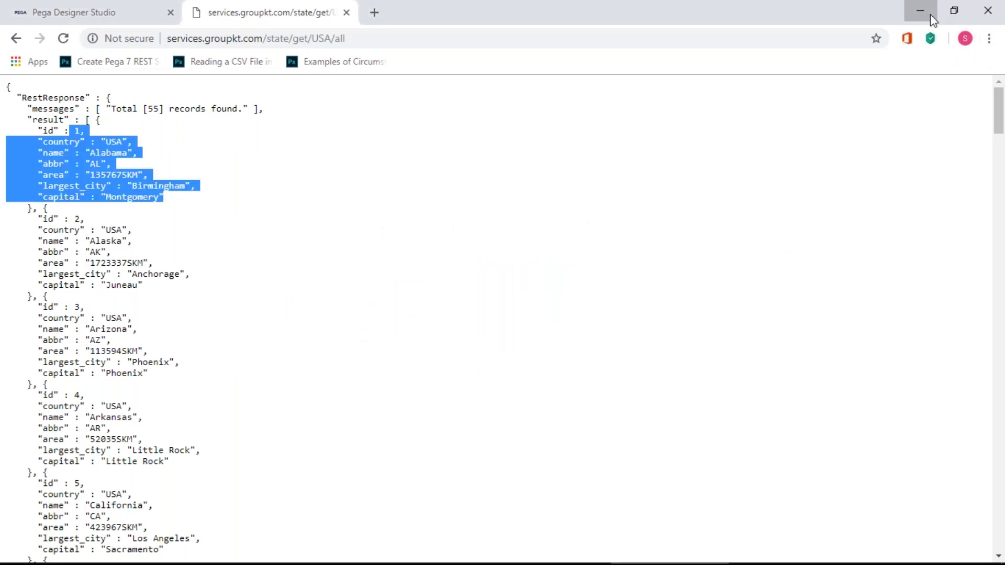
{"action": "key", "text": "alt+Tab"}
- Minimize Paint and bring Chrome back showing the 55 USA state records
{"action": "left_click", "coordinate": [931, 14]}
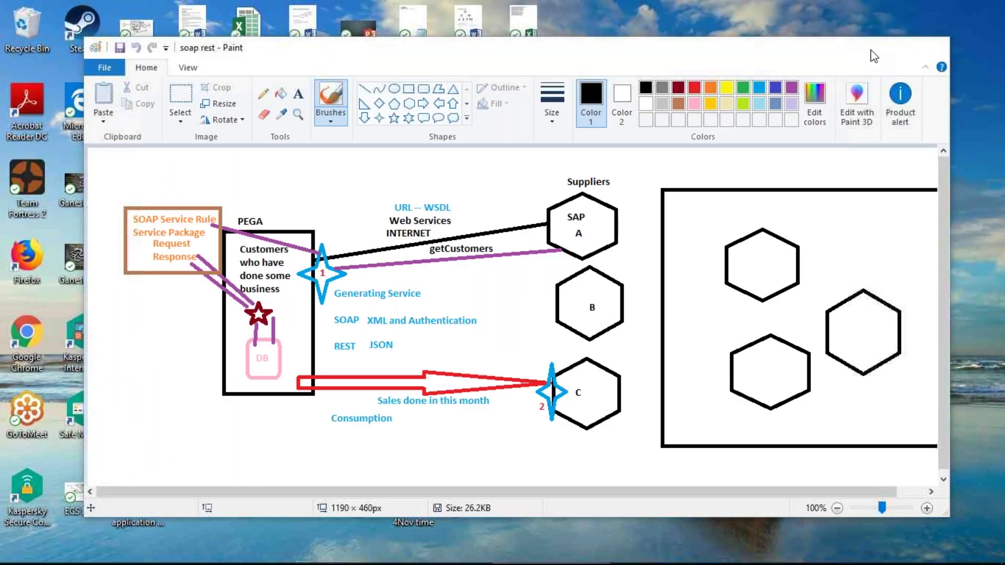
{"action": "left_click", "coordinate": [872, 51]}
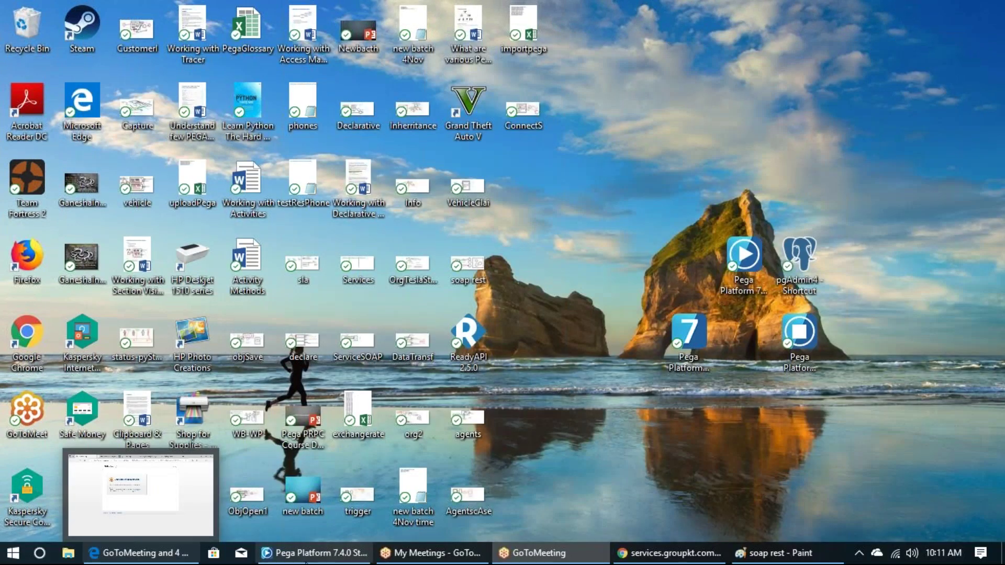
{"action": "left_click", "coordinate": [745, 558]}
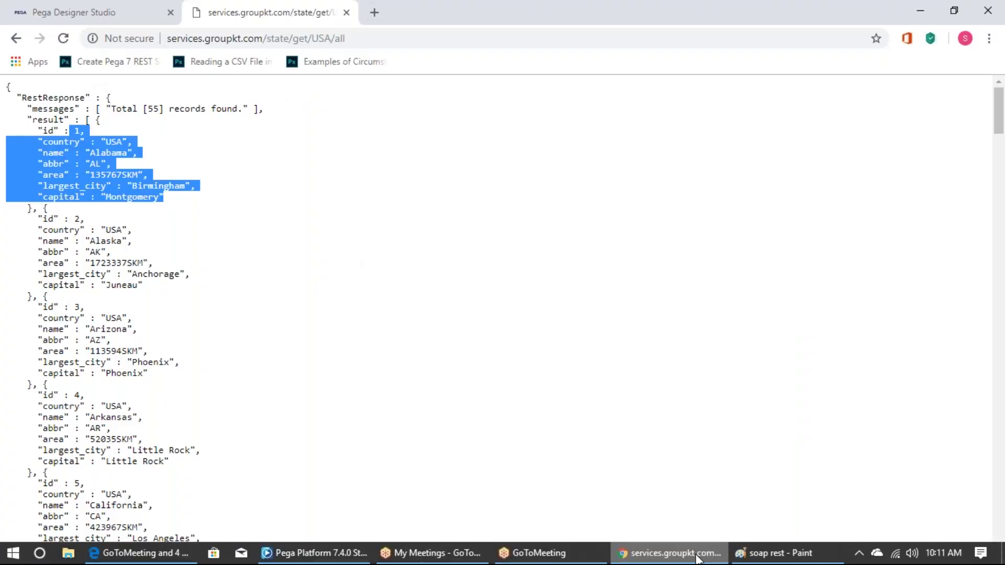
{"action": "left_click", "coordinate": [151, 343]}
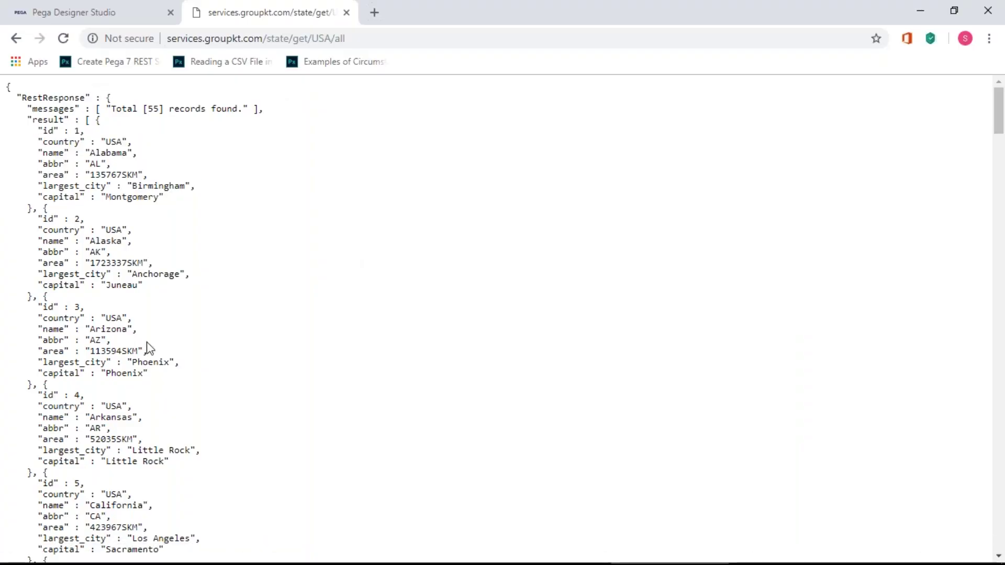
- Replace USA with IND in the address and load India's 36 state records
{"action": "left_click", "coordinate": [333, 40]}
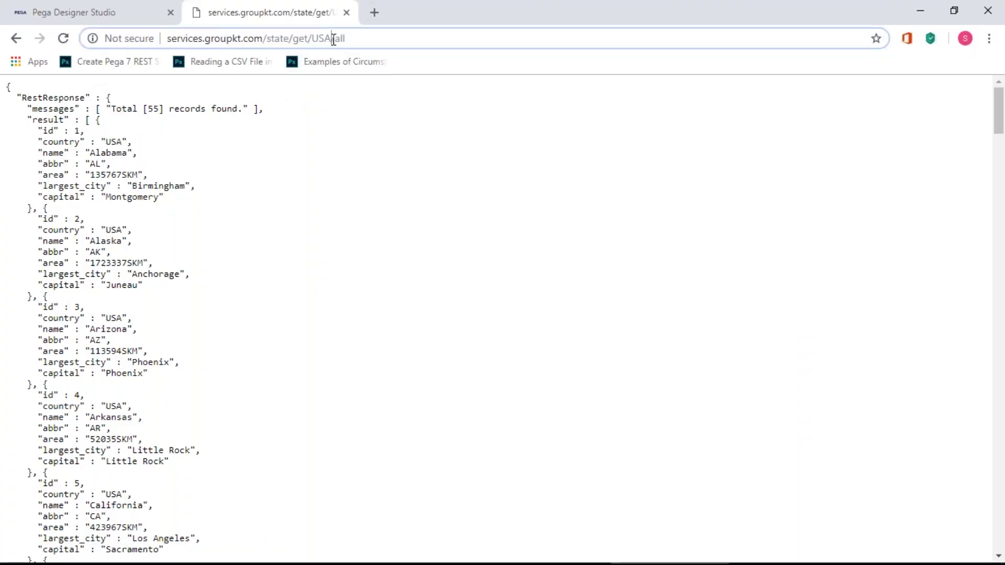
{"action": "key", "text": "shift+Left"}
{"action": "key", "text": "shift+Left"}
{"action": "key", "text": "shift+Left"}
{"action": "type", "text": "IND"}
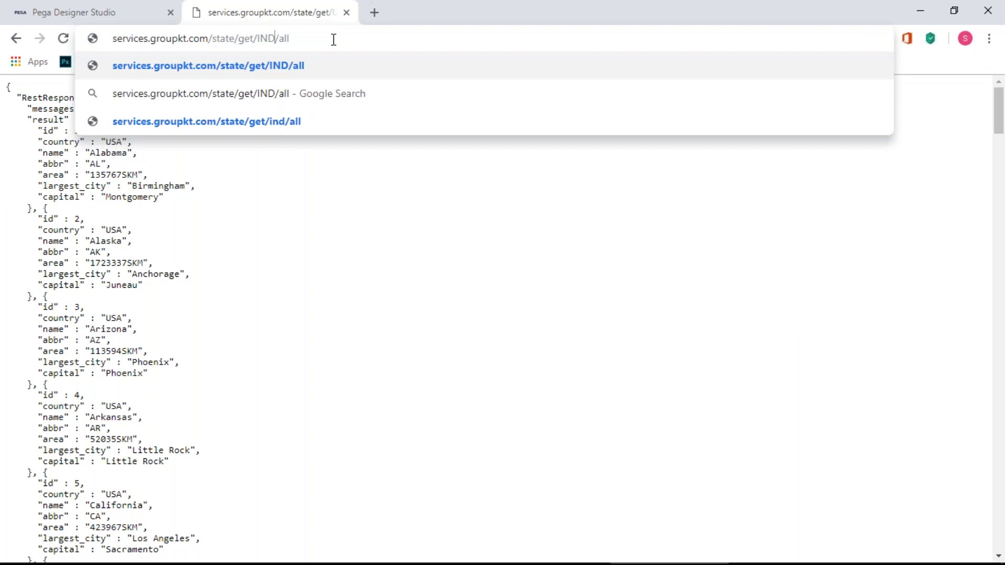
{"action": "key", "text": "Return"}
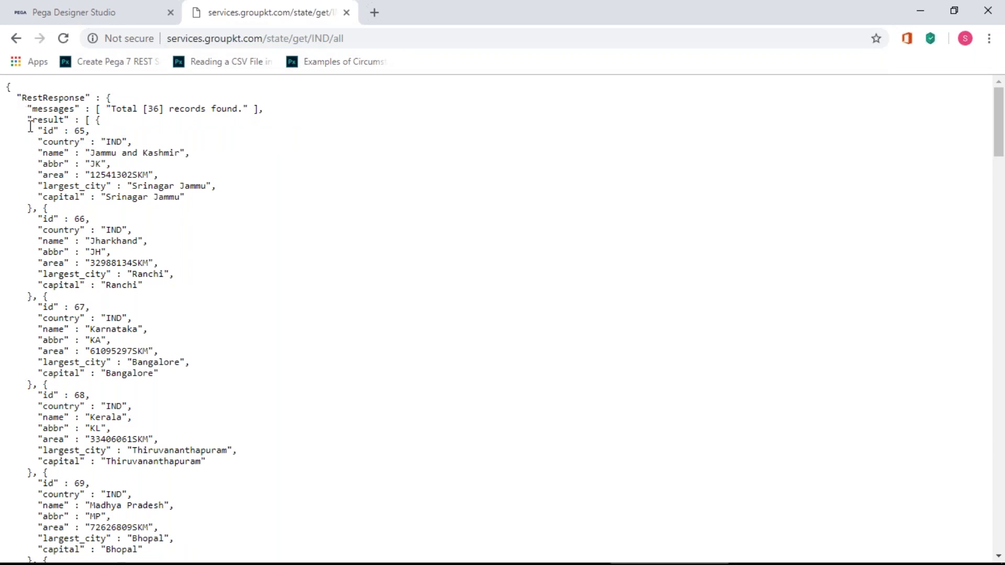
- Highlight the first IND record's fields from id through capital
{"action": "left_click_drag", "start_coordinate": [42, 130], "coordinate": [209, 199]}
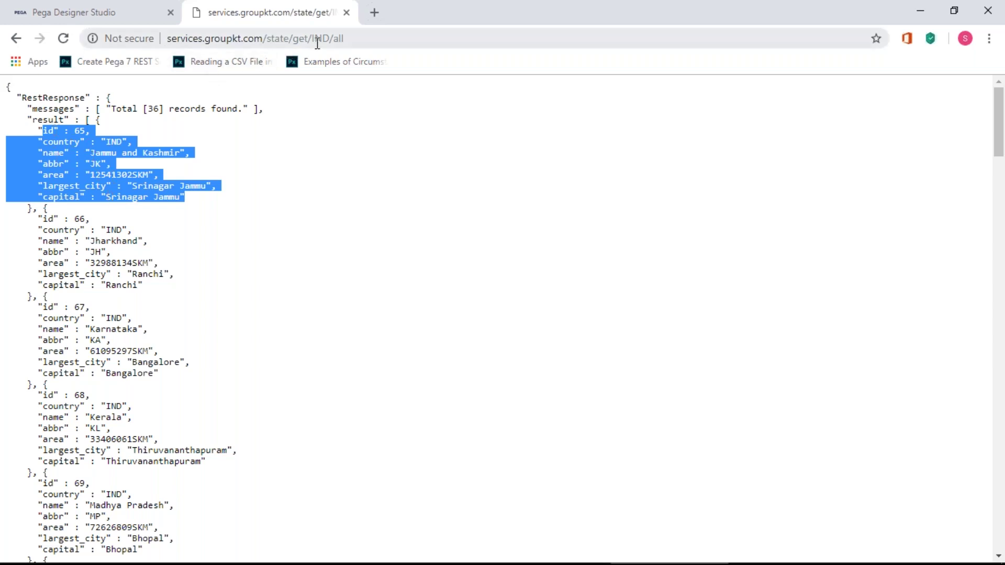
{"action": "left_click", "coordinate": [48, 130]}
{"action": "left_click_drag", "start_coordinate": [48, 130], "coordinate": [185, 197]}
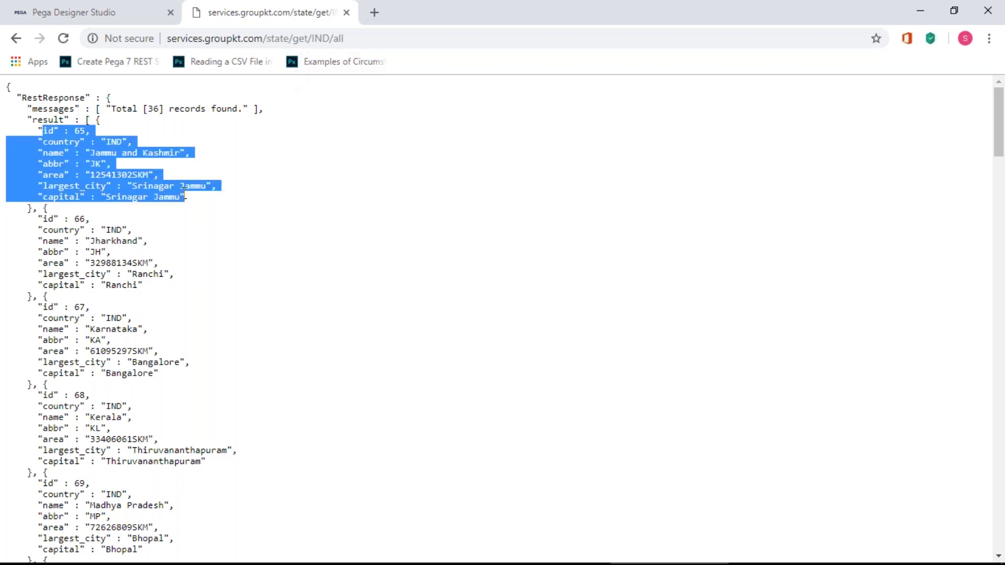
{"action": "left_click", "coordinate": [163, 219]}
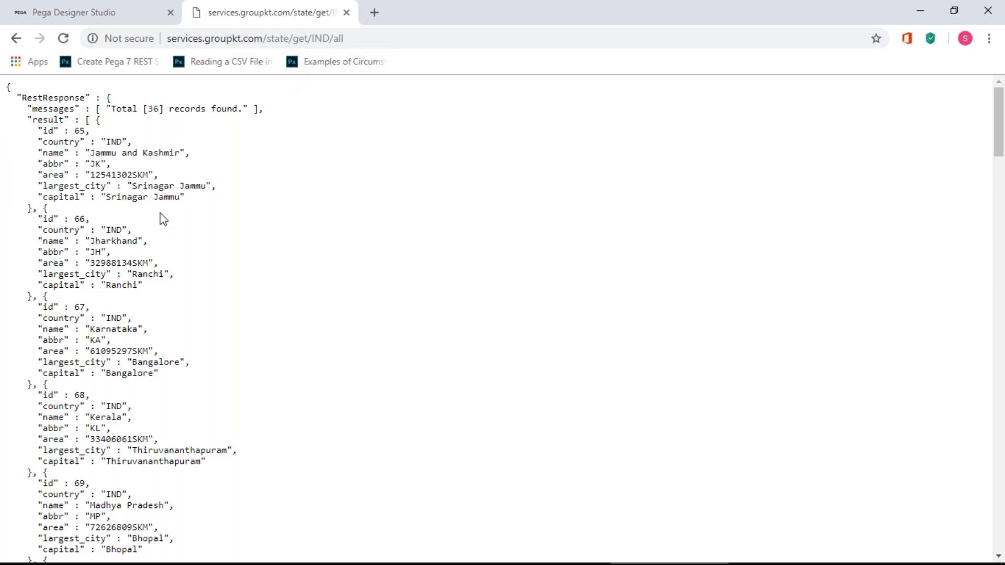
{"action": "left_click_drag", "start_coordinate": [41, 137], "coordinate": [186, 198]}
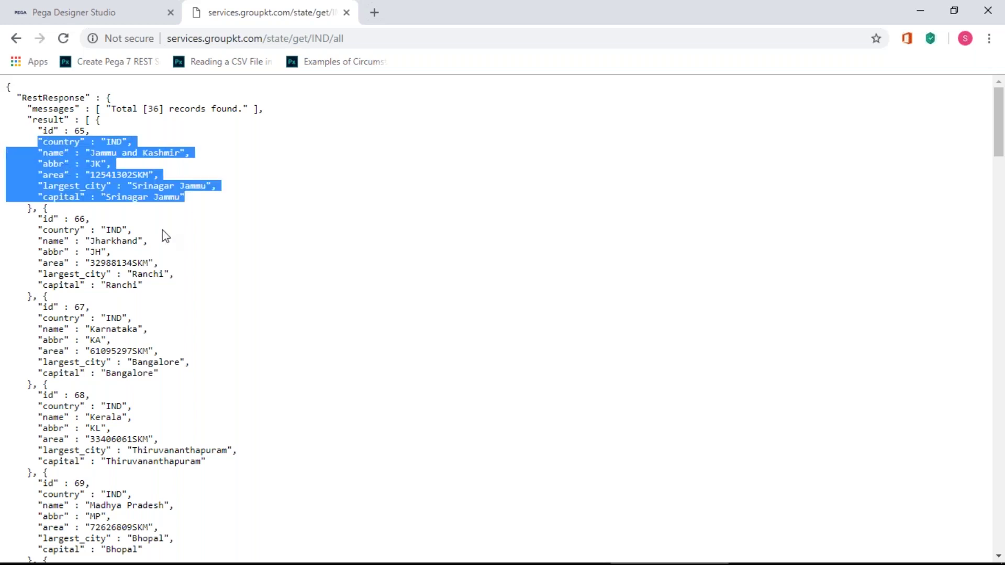
{"action": "scroll", "coordinate": [77, 484], "scroll_direction": "down", "scroll_amount": 15}
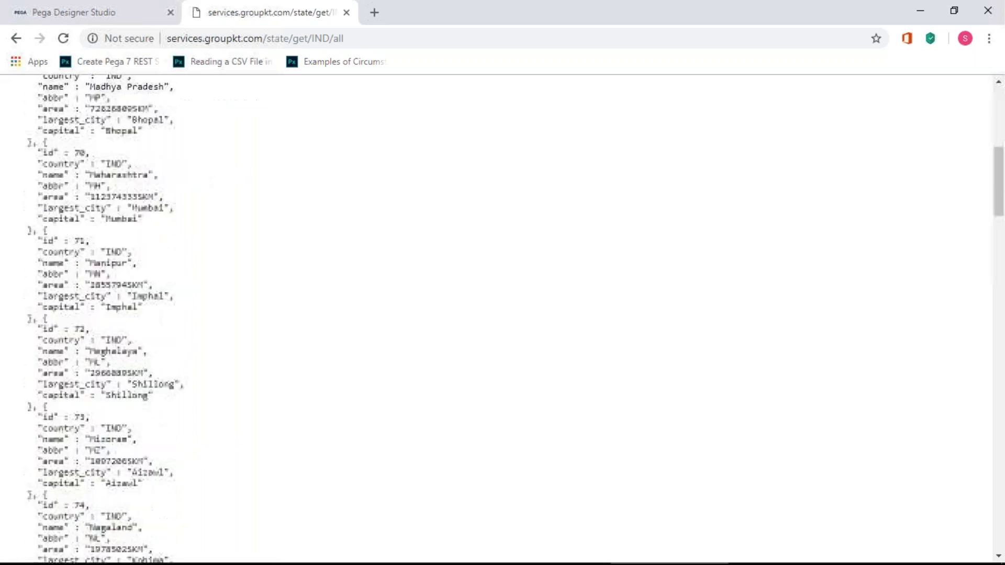
{"action": "scroll", "coordinate": [77, 484], "scroll_direction": "up", "scroll_amount": 7}
{"action": "scroll", "coordinate": [77, 484], "scroll_direction": "up", "scroll_amount": 8}
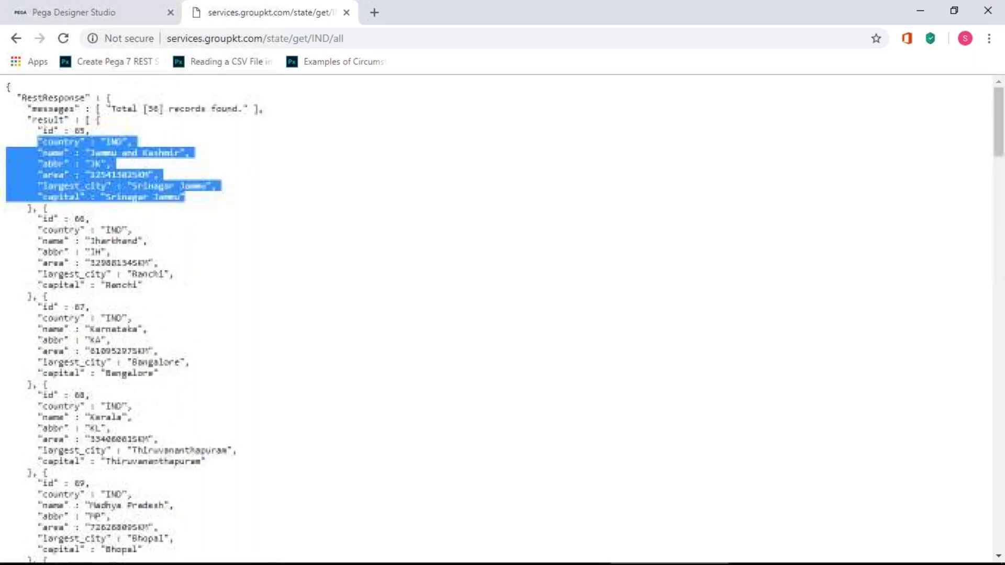
{"action": "left_click", "coordinate": [81, 220]}
- Highlight record 65 and the response through record 66, then bring Paint forward
{"action": "left_click_drag", "start_coordinate": [186, 198], "coordinate": [3, 121]}
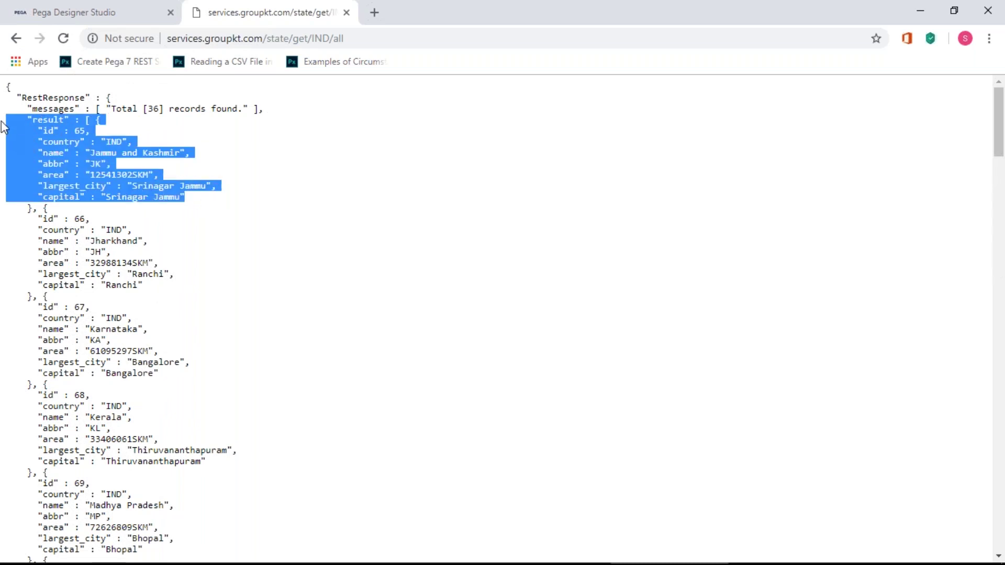
{"action": "left_click", "coordinate": [132, 153]}
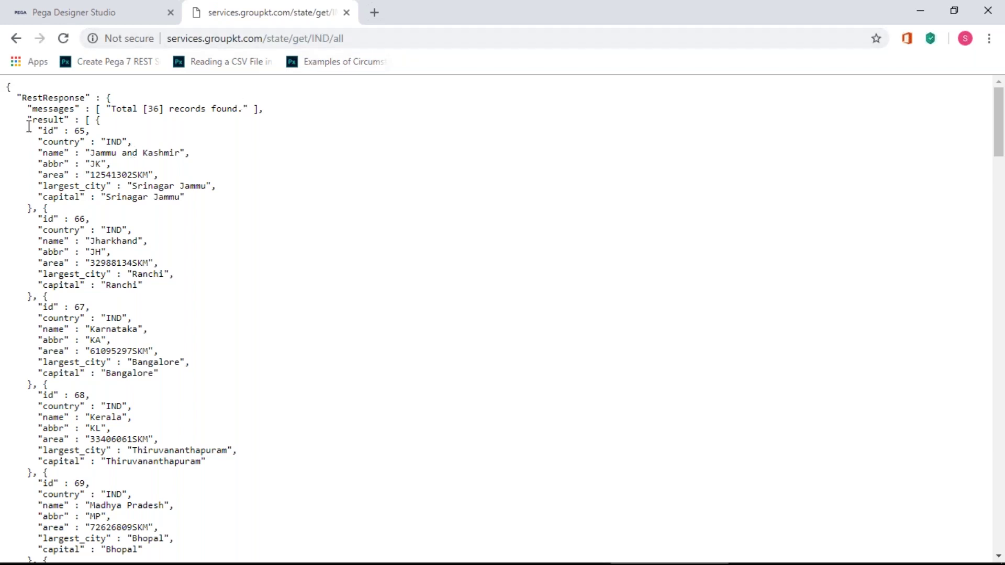
{"action": "left_click_drag", "start_coordinate": [33, 131], "coordinate": [3, 132]}
{"action": "left_click", "coordinate": [159, 197]}
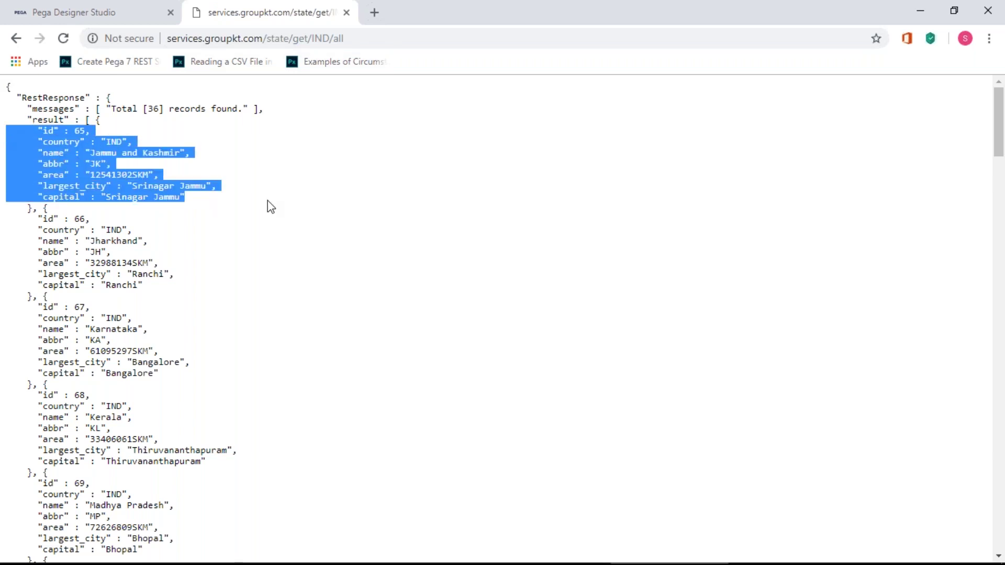
{"action": "left_click", "coordinate": [99, 180]}
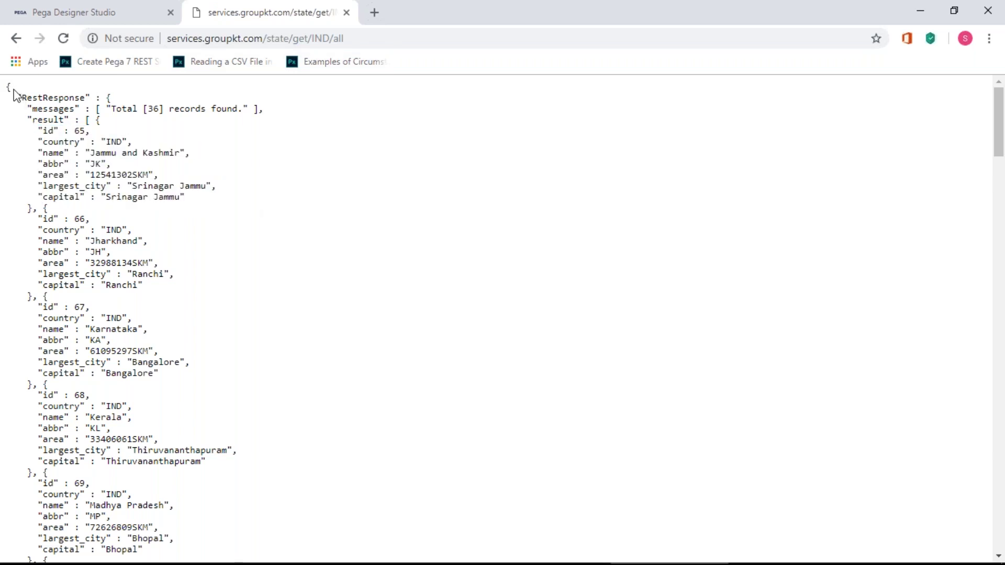
{"action": "left_click_drag", "start_coordinate": [9, 88], "coordinate": [157, 263]}
{"action": "left_click", "coordinate": [317, 318]}
{"action": "key", "text": "alt+Tab"}
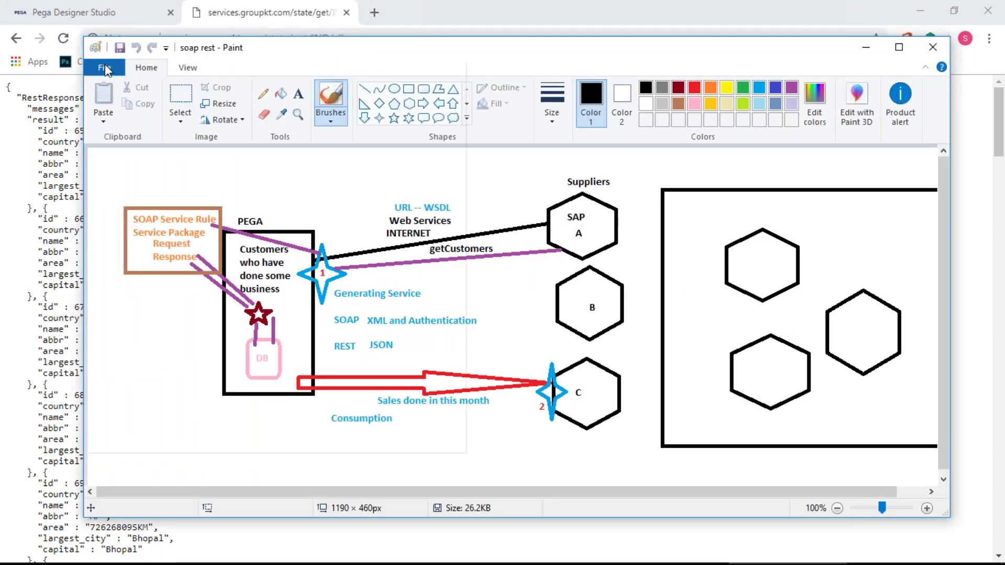
- Start a new blank Paint picture and type the heading 'SOAP or REST -- constructions'
{"action": "left_click", "coordinate": [106, 65]}
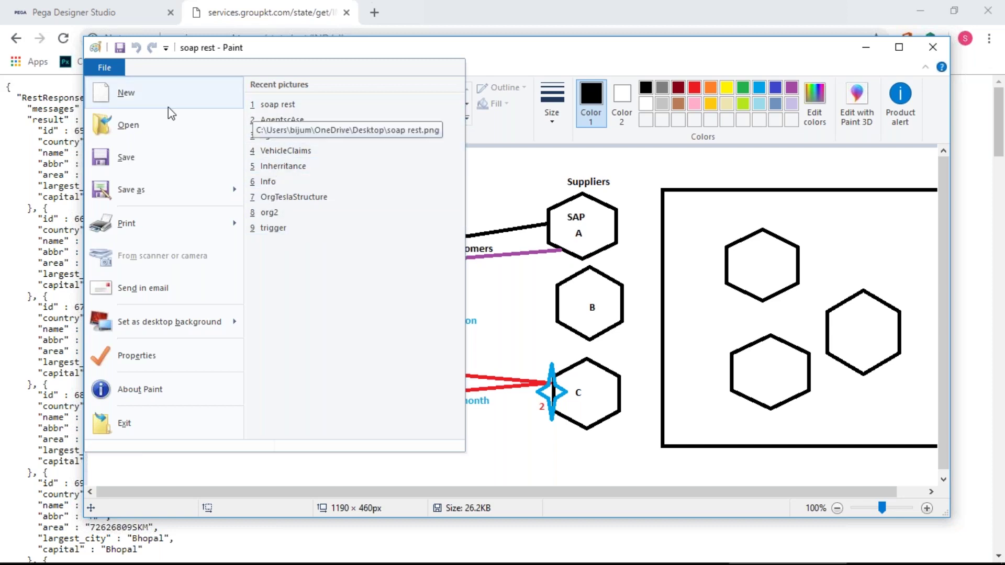
{"action": "left_click", "coordinate": [126, 93]}
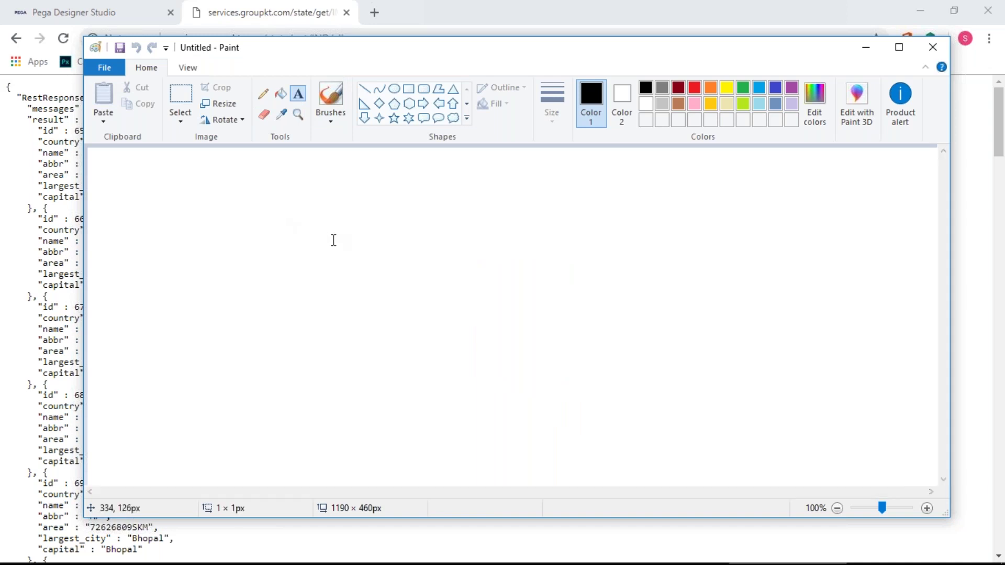
{"action": "left_click", "coordinate": [314, 239]}
{"action": "type", "text": "SOAP"}
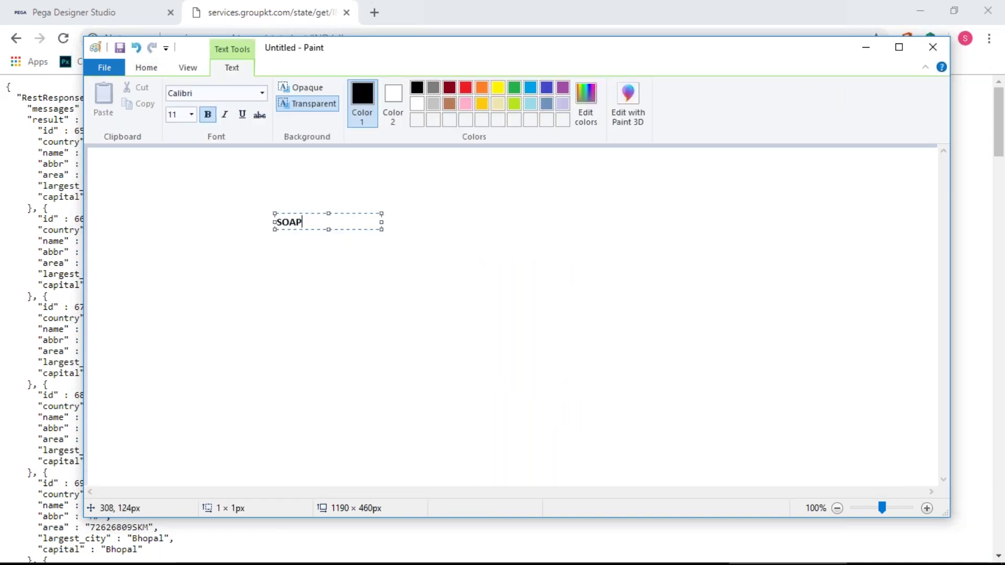
{"action": "type", "text": " or RW"}
{"action": "key", "text": "BackSpace"}
{"action": "type", "text": "EST"}
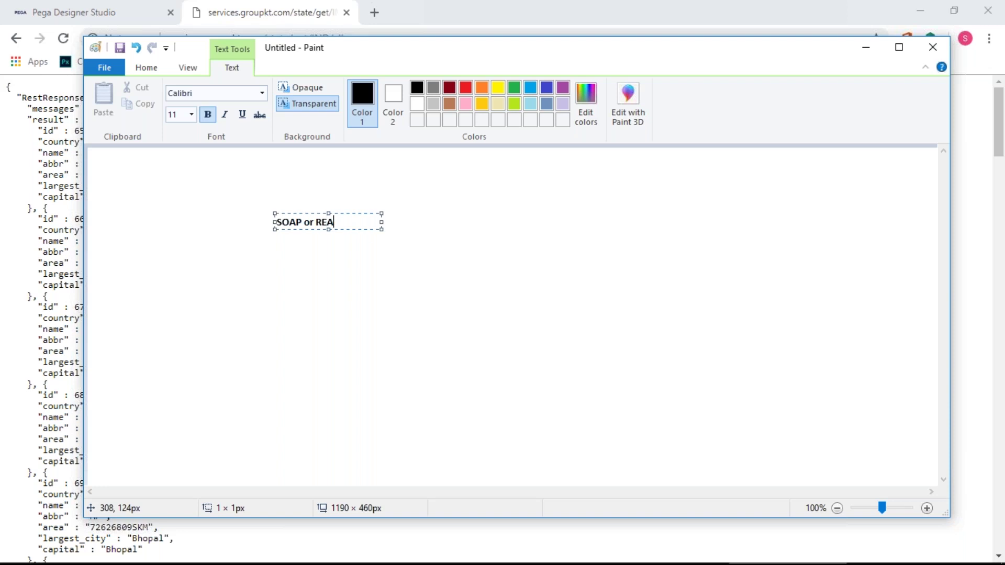
{"action": "key", "text": "BackSpace"}
{"action": "key", "text": "BackSpace"}
{"action": "type", "text": "AT -- cont"}
{"action": "key", "text": "BackSpace"}
{"action": "type", "text": "s"}
{"action": "key", "text": "BackSpace"}
{"action": "type", "text": "strcution"}
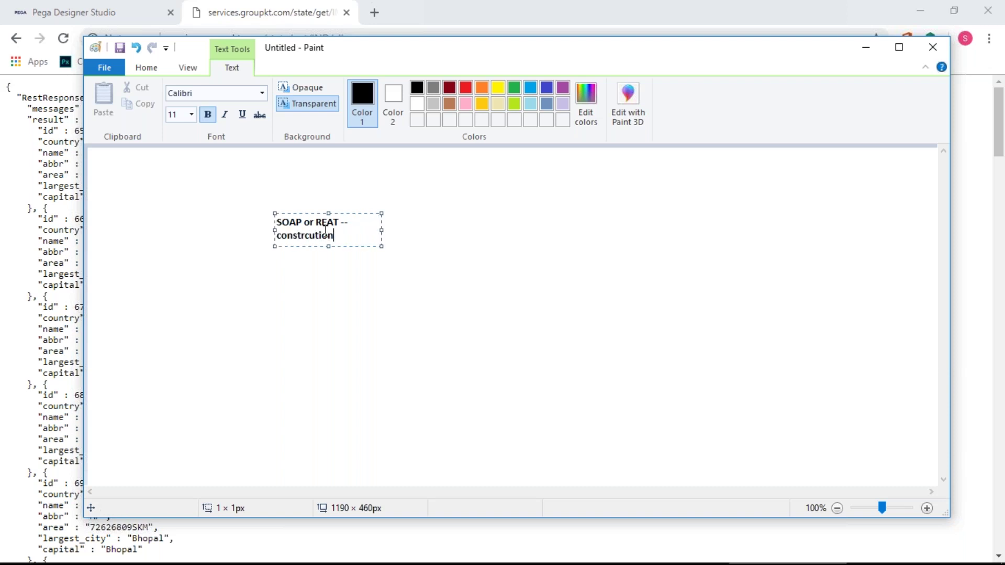
{"action": "key", "text": "BackSpace"}
{"action": "key", "text": "BackSpace"}
{"action": "key", "text": "BackSpace"}
{"action": "key", "text": "BackSpace"}
{"action": "key", "text": "BackSpace"}
{"action": "key", "text": "BackSpace"}
{"action": "type", "text": "uctions"}
- Enlarge the text box, correct REAT to REST, and add the '(Request and Response)' line
{"action": "left_click_drag", "start_coordinate": [382, 231], "coordinate": [567, 230]}
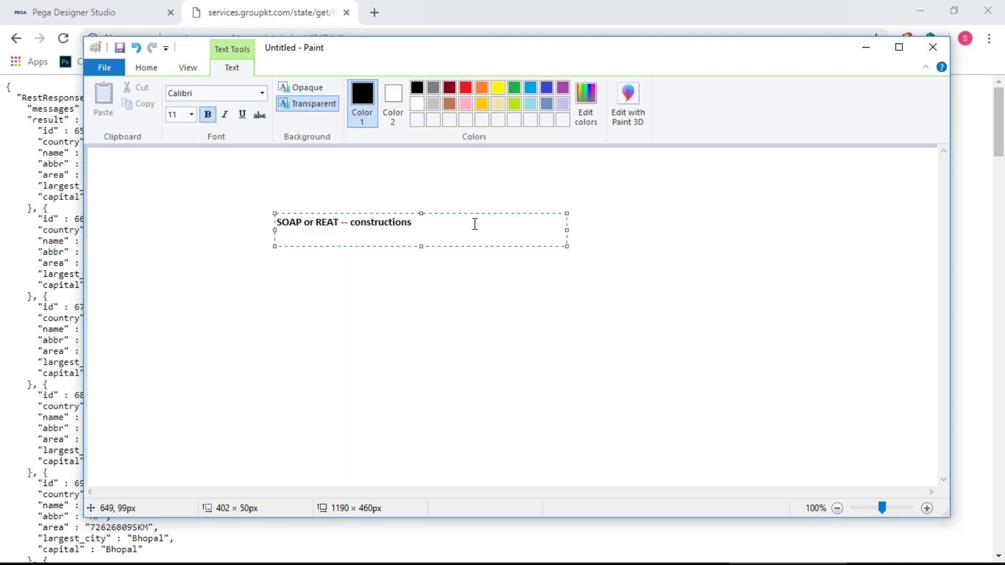
{"action": "left_click_drag", "start_coordinate": [275, 246], "coordinate": [274, 273]}
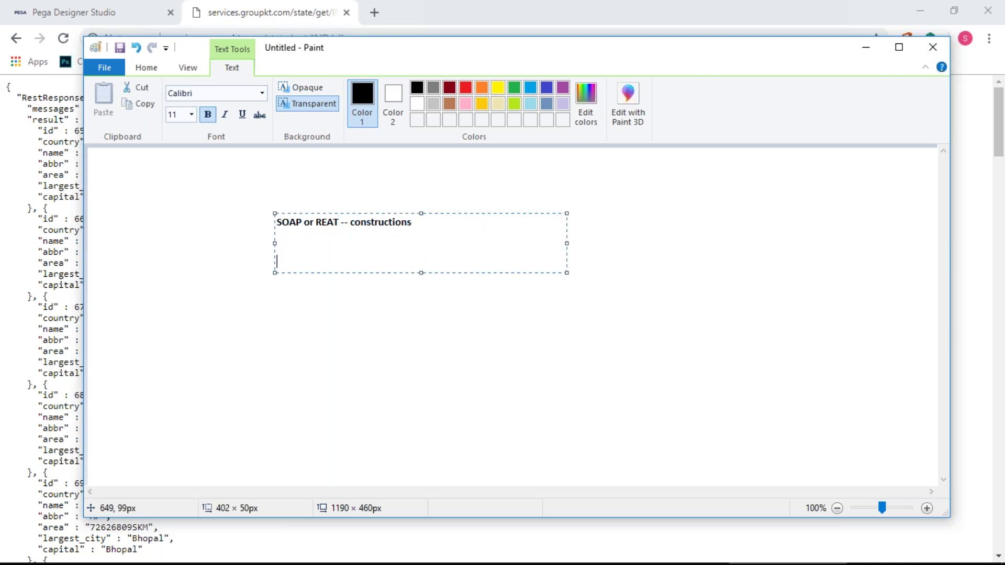
{"action": "key", "text": "Right"}
{"action": "key", "text": "Right"}
{"action": "key", "text": "Right"}
{"action": "key", "text": "Right"}
{"action": "key", "text": "Right"}
{"action": "key", "text": "BackSpace"}
{"action": "type", "text": "S"}
{"action": "key", "text": "Return"}
{"action": "key", "text": "Return"}
{"action": "key", "text": "Return"}
{"action": "key", "text": "Return"}
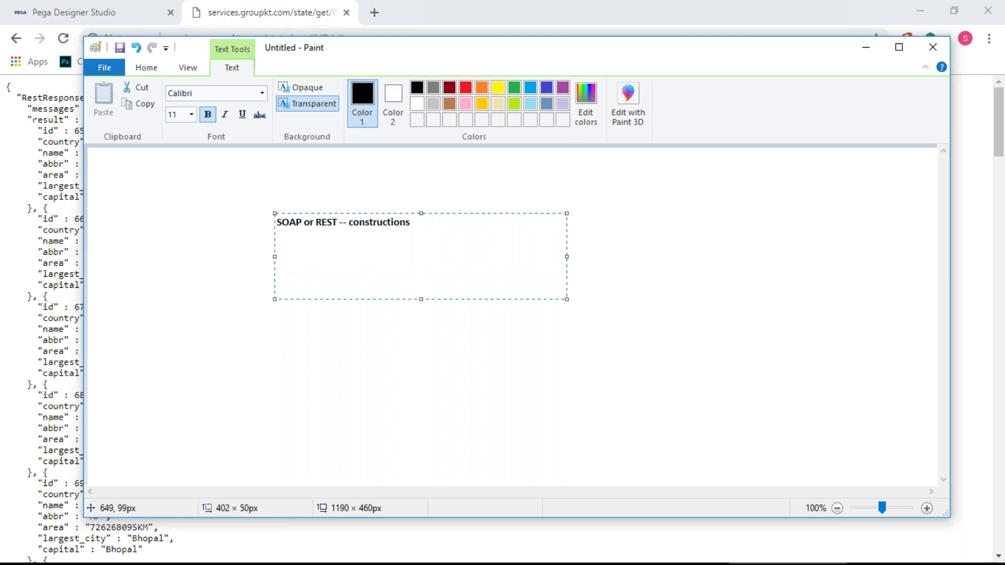
{"action": "type", "text": "(Request and Response)"}
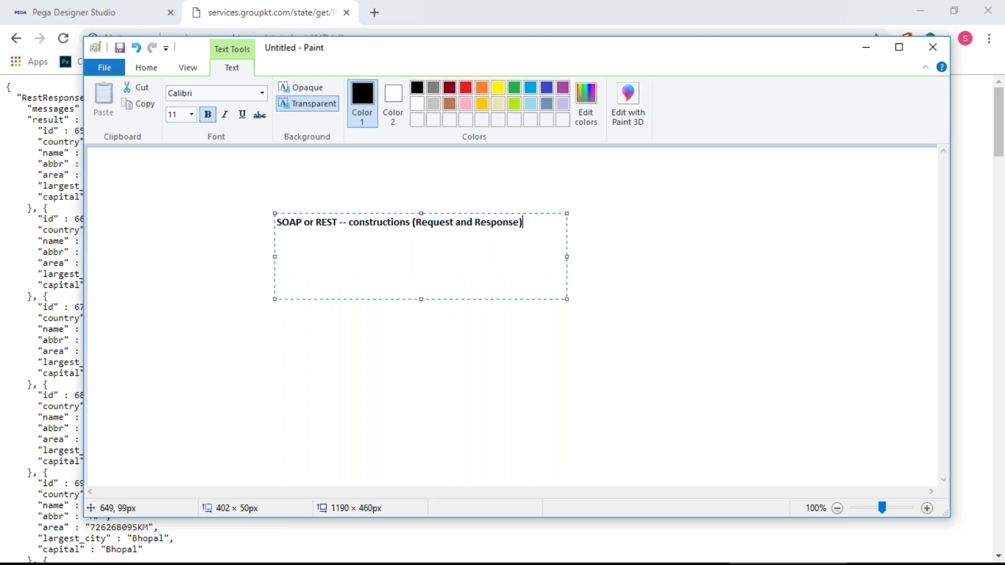
{"action": "key", "text": "Return"}
{"action": "key", "text": "Return"}
{"action": "key", "text": "alt+Tab"}
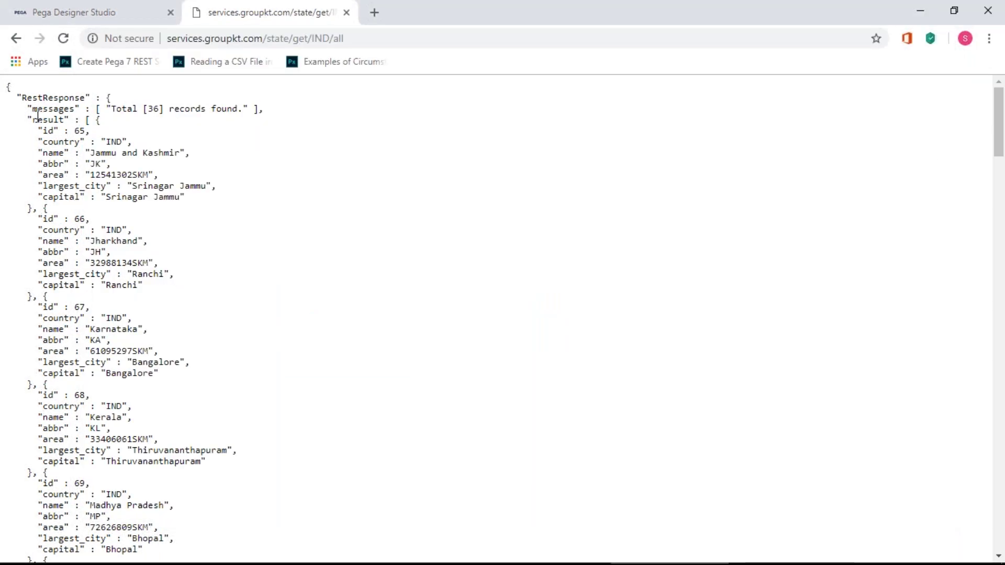
{"action": "key", "text": "alt+Tab"}
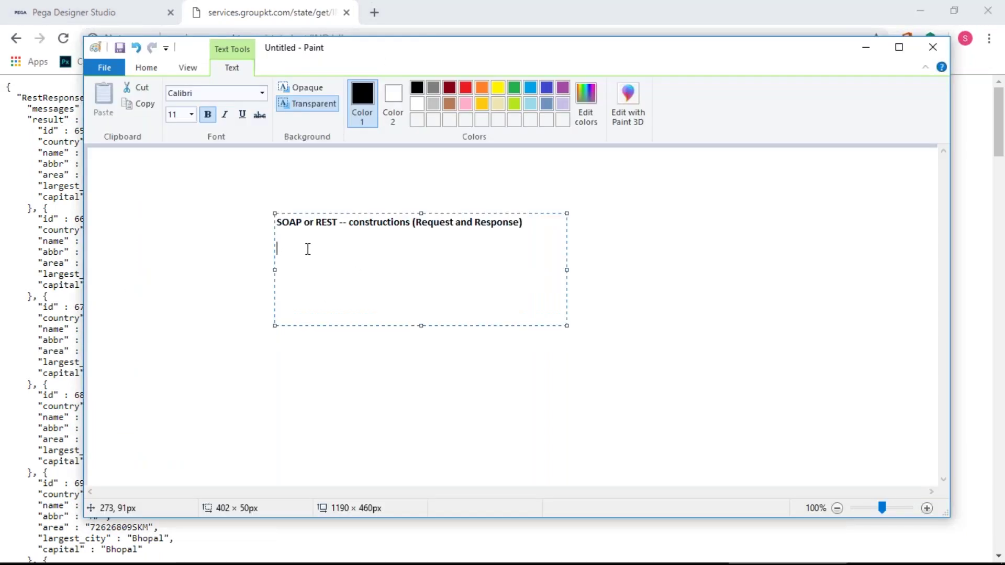
- Type MainClassINDStates as the first line under the heading
{"action": "type", "text": "MainCla"}
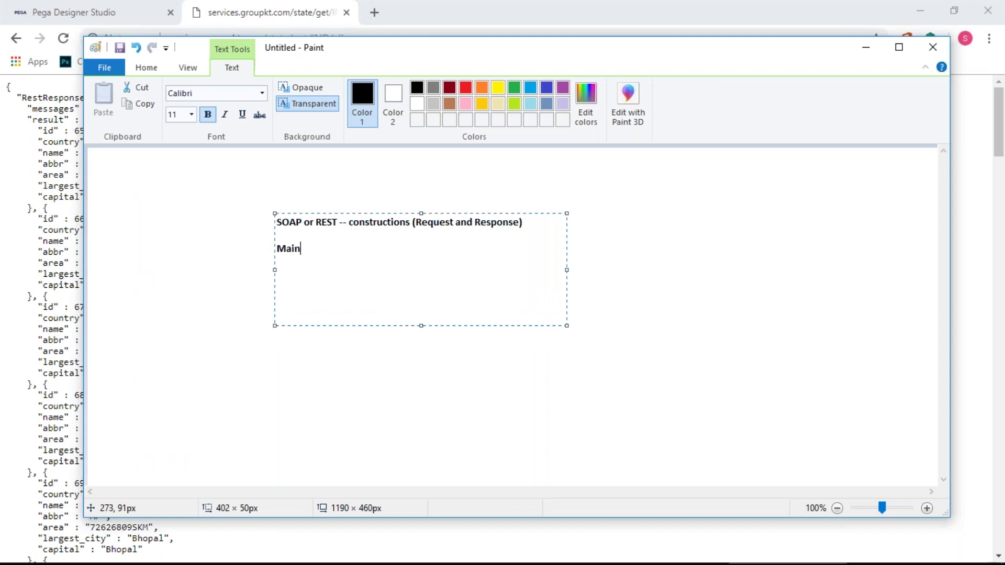
{"action": "type", "text": "ss"}
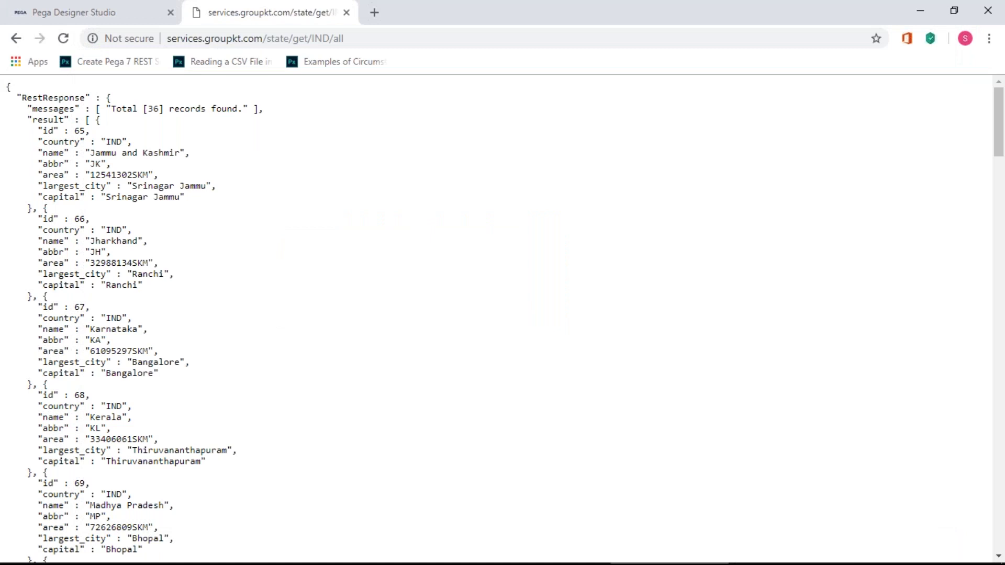
{"action": "key", "text": "alt+Tab"}
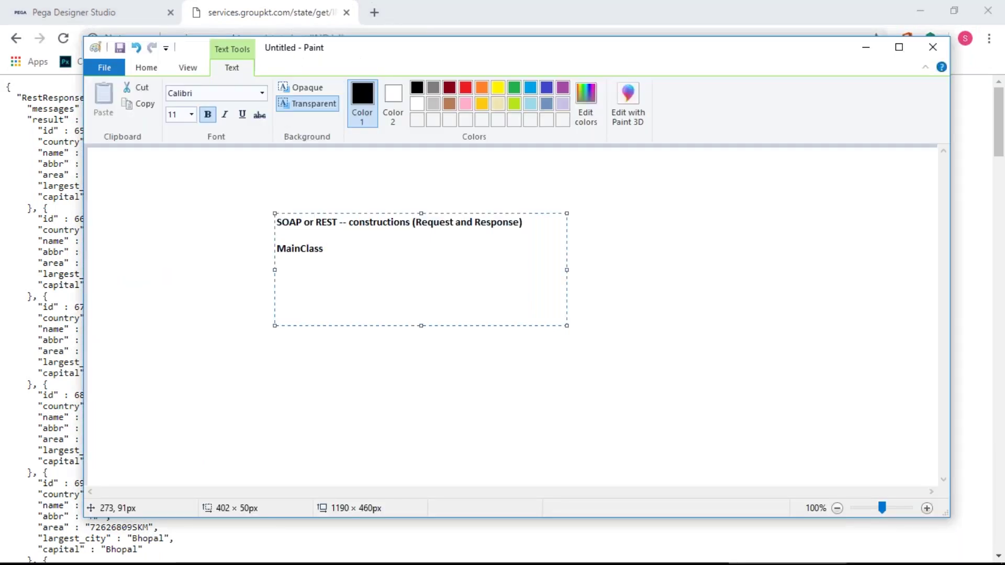
{"action": "type", "text": "INDState"}
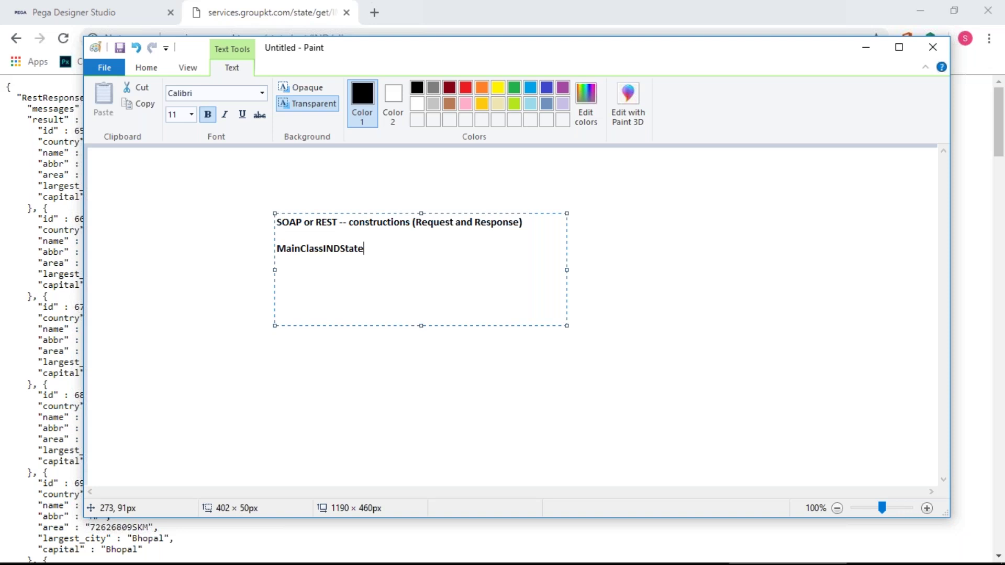
{"action": "type", "text": "s"}
{"action": "key", "text": "Return"}
- Add an INDStates_Request line by copying INDStates and appending _Request
{"action": "key", "text": "Right"}
{"action": "key", "text": "Right"}
{"action": "key", "text": "Right"}
{"action": "key", "text": "Right"}
{"action": "key", "text": "Right"}
{"action": "key", "text": "Right"}
{"action": "key", "text": "Right"}
{"action": "key", "text": "Right"}
{"action": "key", "text": "shift+Right"}
{"action": "key", "text": "shift+Right"}
{"action": "key", "text": "shift+Right"}
{"action": "key", "text": "shift+Right"}
{"action": "key", "text": "shift+Right"}
{"action": "key", "text": "shift+Right"}
{"action": "key", "text": "shift+Right"}
{"action": "key", "text": "shift+Right"}
{"action": "key", "text": "shift+Right"}
{"action": "key", "text": "ctrl+c"}
{"action": "key", "text": "Down"}
{"action": "key", "text": "ctrl+v"}
{"action": "type", "text": "_Request"}
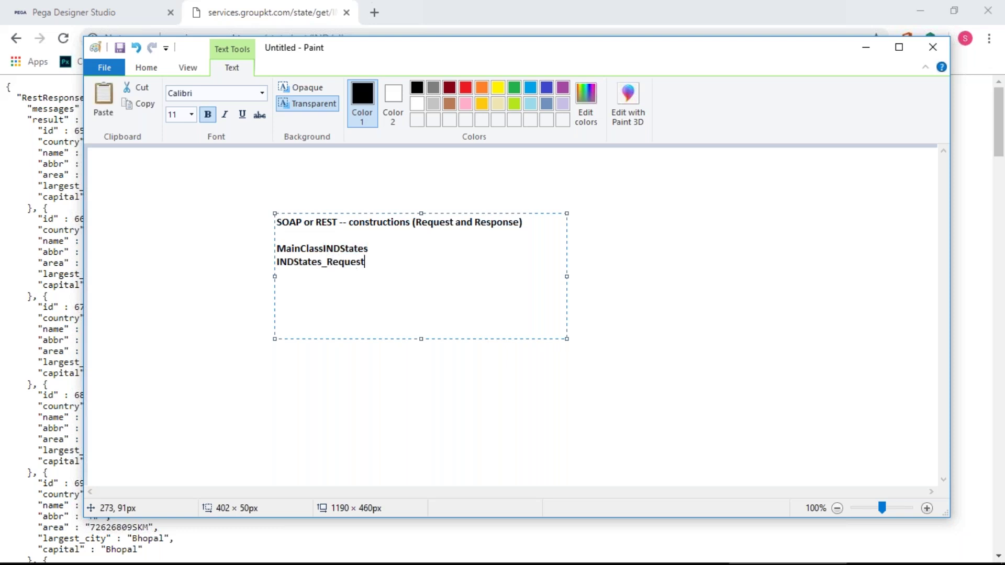
{"action": "key", "text": "Return"}
- Duplicate the request line and change the copy to INDStates_Response
{"action": "key", "text": "shift+End"}
{"action": "key", "text": "ctrl+c"}
{"action": "key", "text": "Down"}
{"action": "key", "text": "ctrl+v"}
{"action": "key", "text": "Return"}
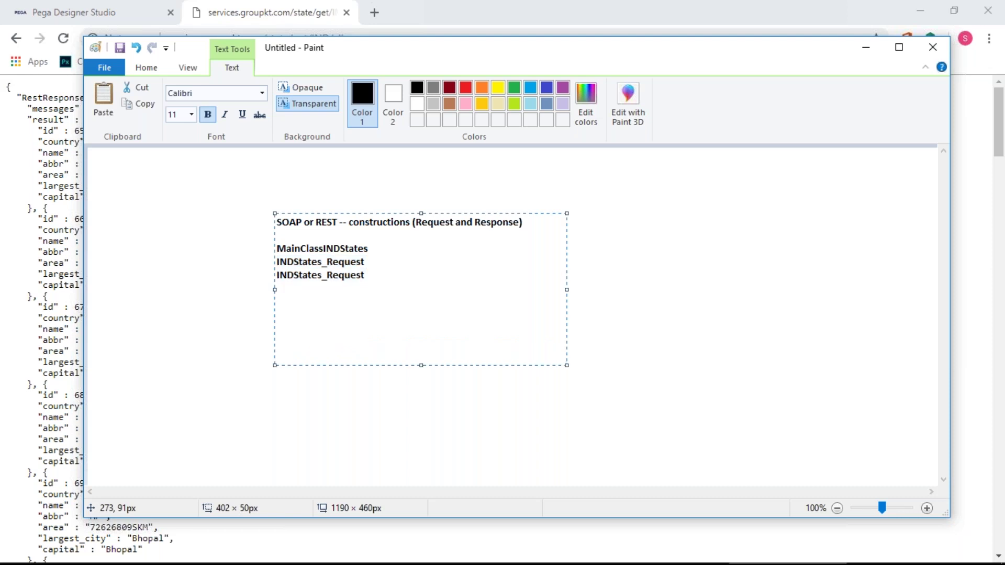
{"action": "key", "text": "BackSpace"}
{"action": "key", "text": "BackSpace"}
{"action": "key", "text": "BackSpace"}
{"action": "key", "text": "BackSpace"}
{"action": "key", "text": "BackSpace"}
{"action": "type", "text": "sponse"}
- Insert an indented StateID line beneath INDStates_Request
{"action": "key", "text": "Return"}
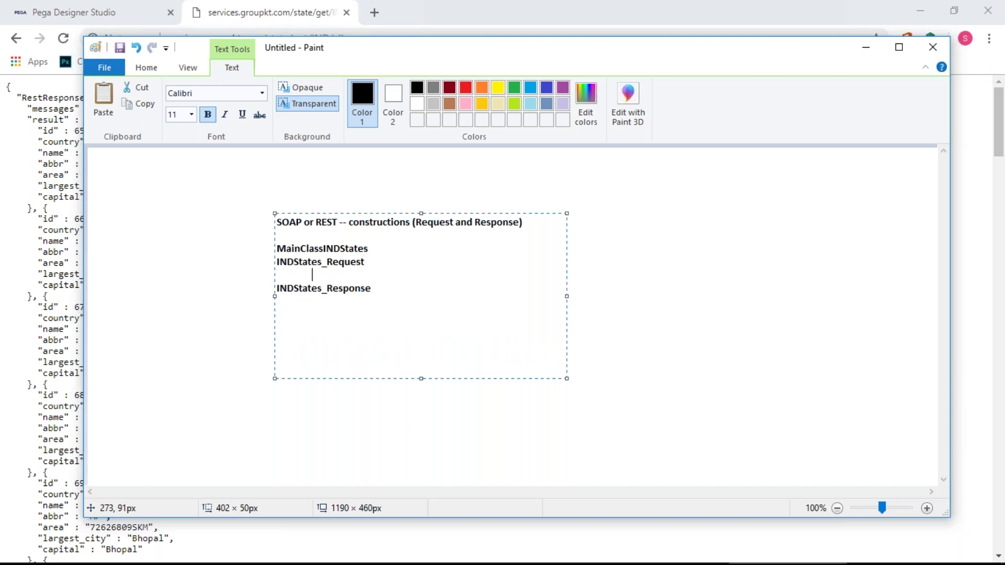
{"action": "type", "text": "StateID"}
{"action": "key", "text": "Return"}
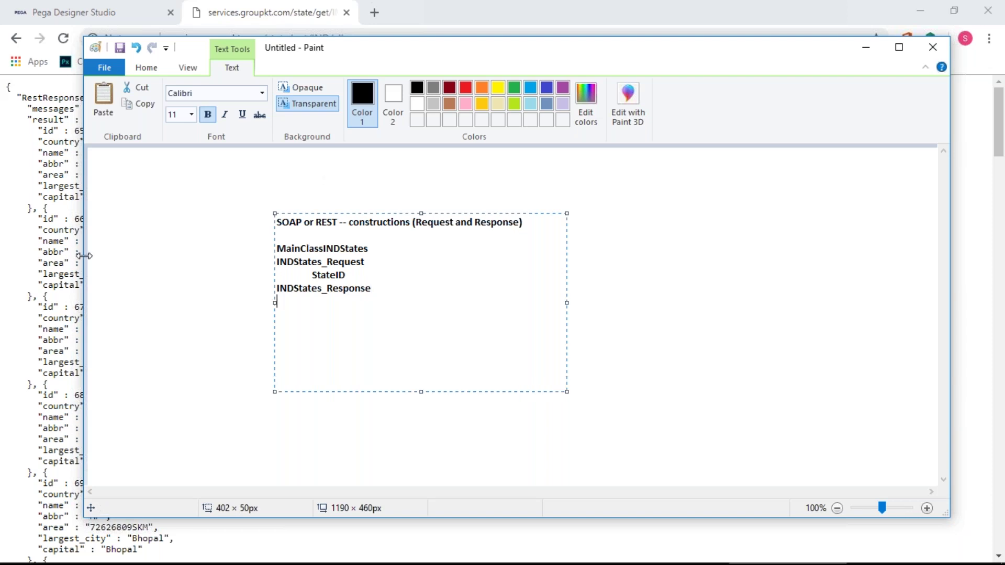
- Narrow the Paint window and type indented lines StateID, CountryID, StateName, StateAbbr and Capital
{"action": "left_click_drag", "start_coordinate": [84, 256], "coordinate": [209, 257]}
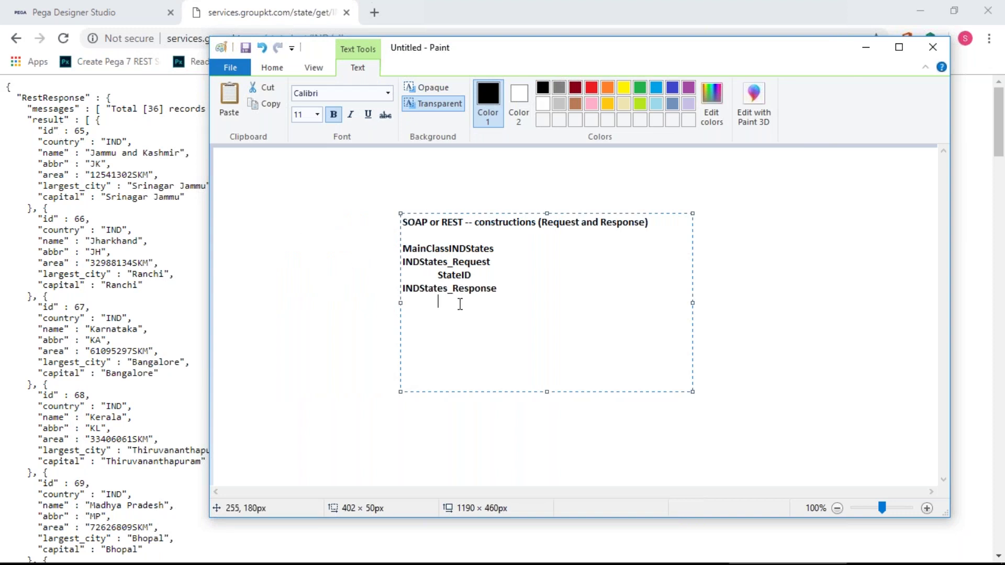
{"action": "type", "text": "StateID"}
{"action": "key", "text": "Return"}
{"action": "type", "text": "CountryID"}
{"action": "key", "text": "Return"}
{"action": "type", "text": "StateName"}
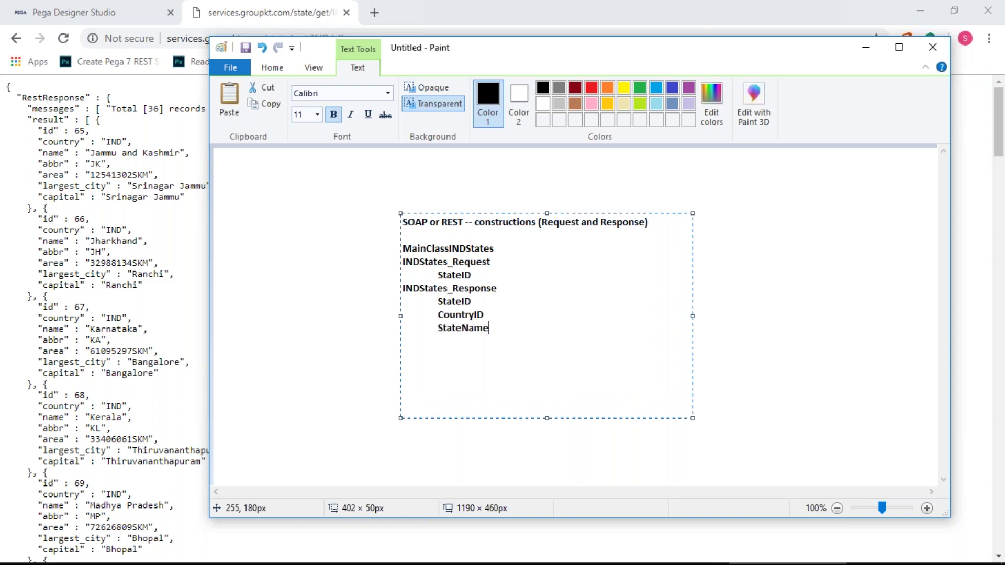
{"action": "key", "text": "Return"}
{"action": "key", "text": "Tab"}
{"action": "type", "text": "StateAbbr"}
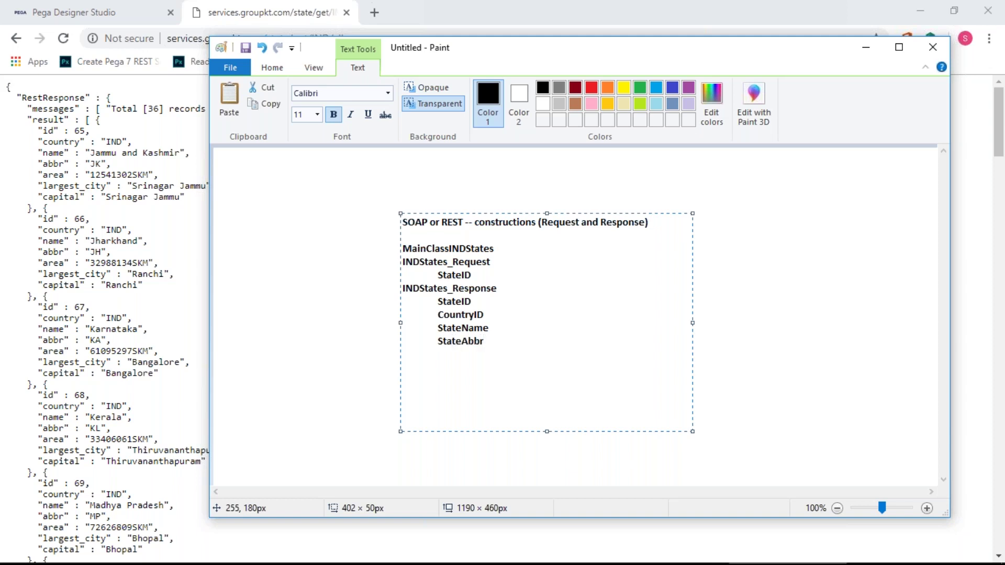
{"action": "key", "text": "Return"}
{"action": "type", "text": "Capital"}
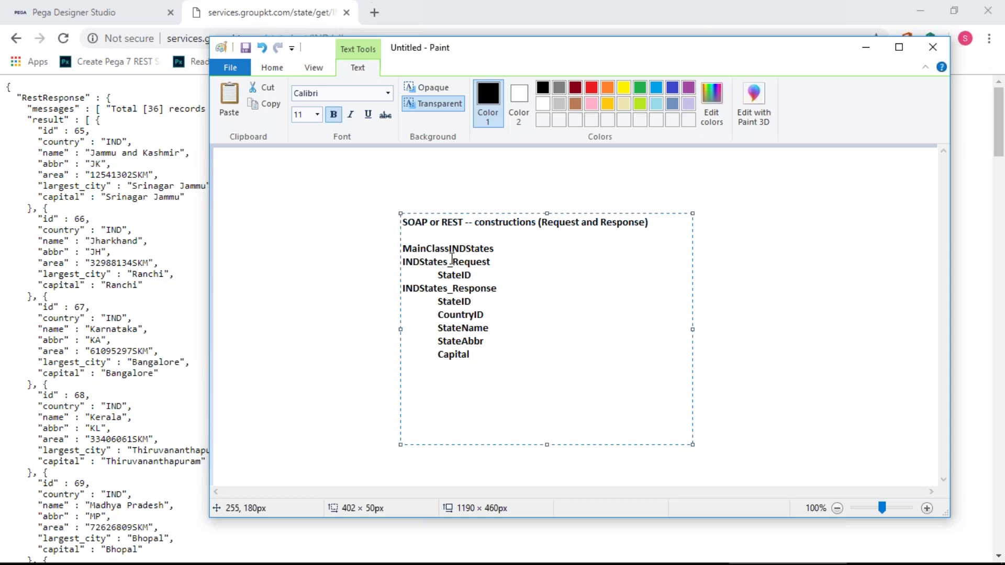
- Tag the class lines '- CL' and append '- Prop' to each of the five fields
{"action": "type", "text": "- CL- CL"}
{"action": "key", "text": "Down"}
{"action": "type", "text": "- Prop"}
{"action": "key", "text": "shift+Left"}
{"action": "key", "text": "shift+Left"}
{"action": "key", "text": "shift+Left"}
{"action": "key", "text": "shift+Left"}
{"action": "key", "text": "shift+Left"}
{"action": "key", "text": "shift+Left"}
{"action": "key", "text": "shift+Left"}
{"action": "key", "text": "shift+Left"}
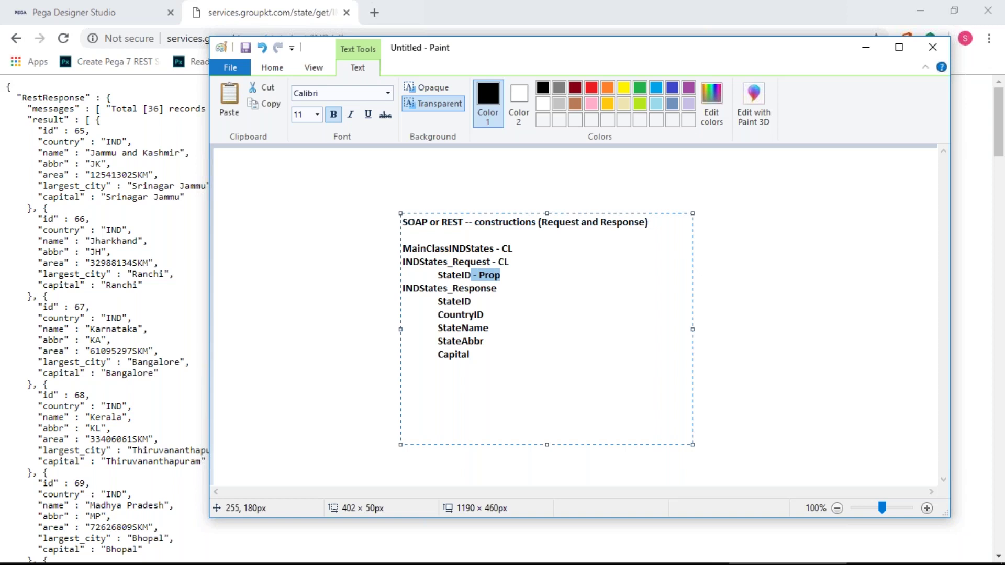
{"action": "key", "text": "ctrl+c"}
{"action": "key", "text": "Down"}
{"action": "key", "text": "Down"}
{"action": "key", "text": "ctrl+v"}
{"action": "key", "text": "Down"}
{"action": "key", "text": "ctrl+v"}
{"action": "key", "text": "Down"}
{"action": "key", "text": "ctrl+v"}
{"action": "key", "text": "Down"}
{"action": "key", "text": "ctrl+v"}
{"action": "key", "text": "Down"}
{"action": "key", "text": "ctrl+v"}
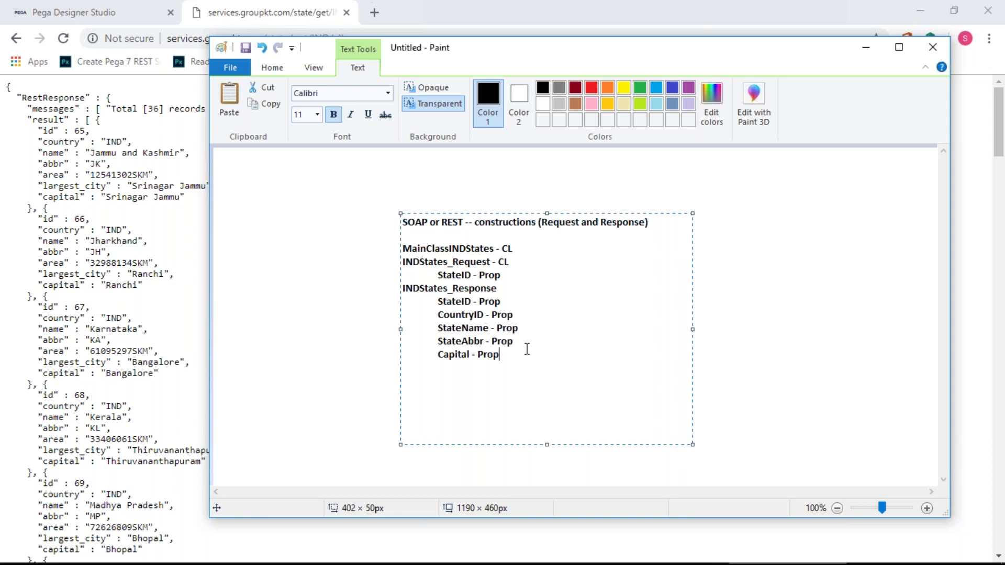
- Move the notes block higher and add a 'DB Table' heading below Capital - Prop
{"action": "left_click_drag", "start_coordinate": [531, 211], "coordinate": [528, 166]}
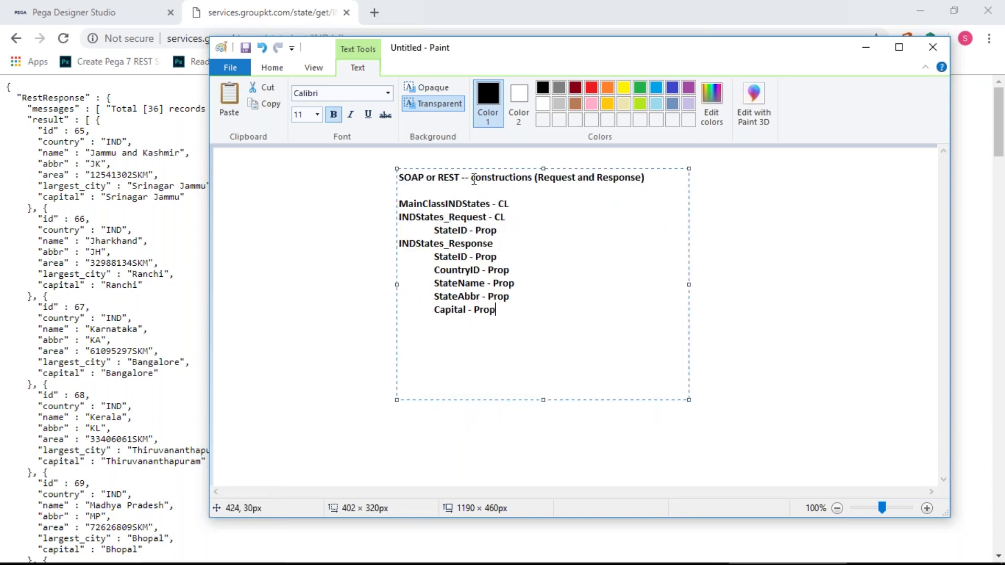
{"action": "key", "text": "Return"}
{"action": "key", "text": "Return"}
{"action": "type", "text": "DB Table"}
{"action": "key", "text": "Return"}
- Copy the five '- Prop' field lines under the DB Table heading
{"action": "left_click_drag", "start_coordinate": [498, 310], "coordinate": [401, 256]}
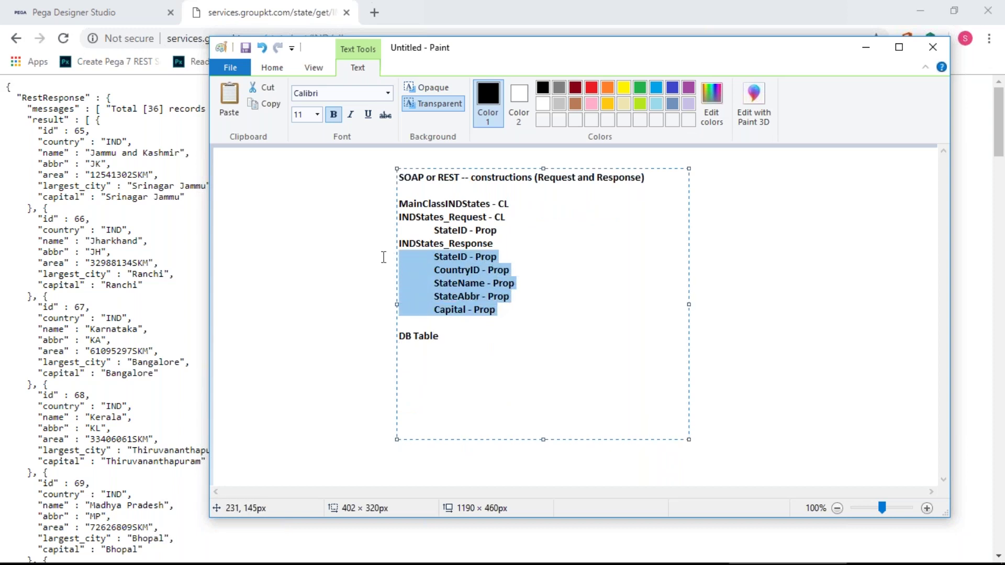
{"action": "left_click", "coordinate": [410, 350]}
{"action": "key", "text": "ctrl+v"}
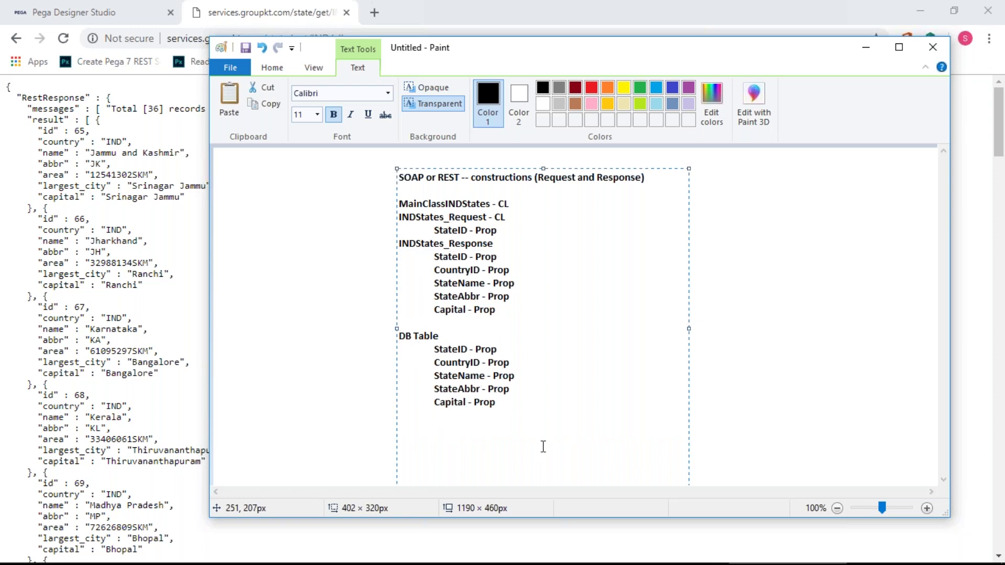
{"action": "left_click", "coordinate": [509, 205]}
{"action": "left_click", "coordinate": [511, 425]}
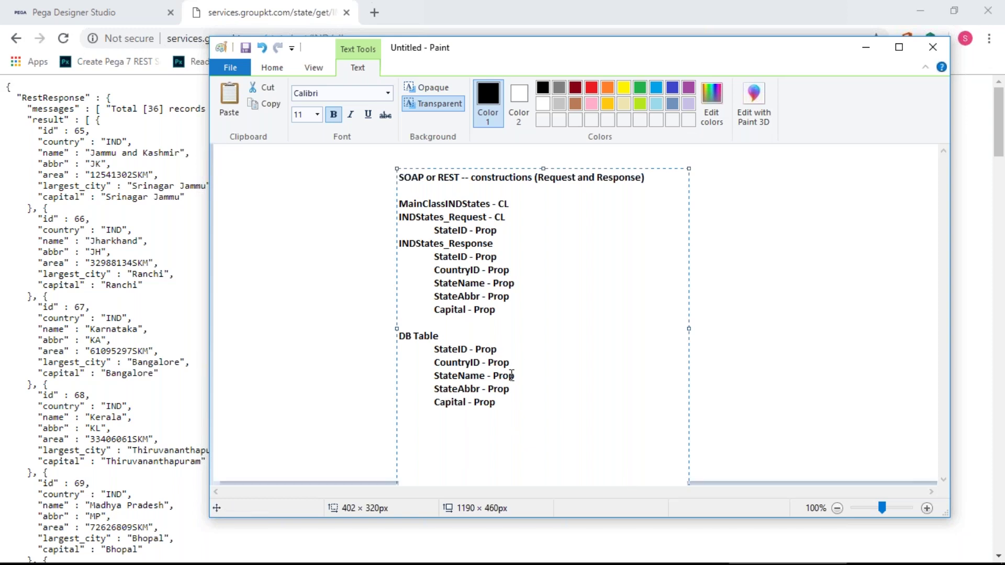
{"action": "left_click", "coordinate": [513, 409]}
- Start a side note listing 'REST Service Rule' and 'REST Service Package'
{"action": "left_click", "coordinate": [728, 200]}
{"action": "left_click", "coordinate": [729, 200]}
{"action": "type", "text": "REST S"}
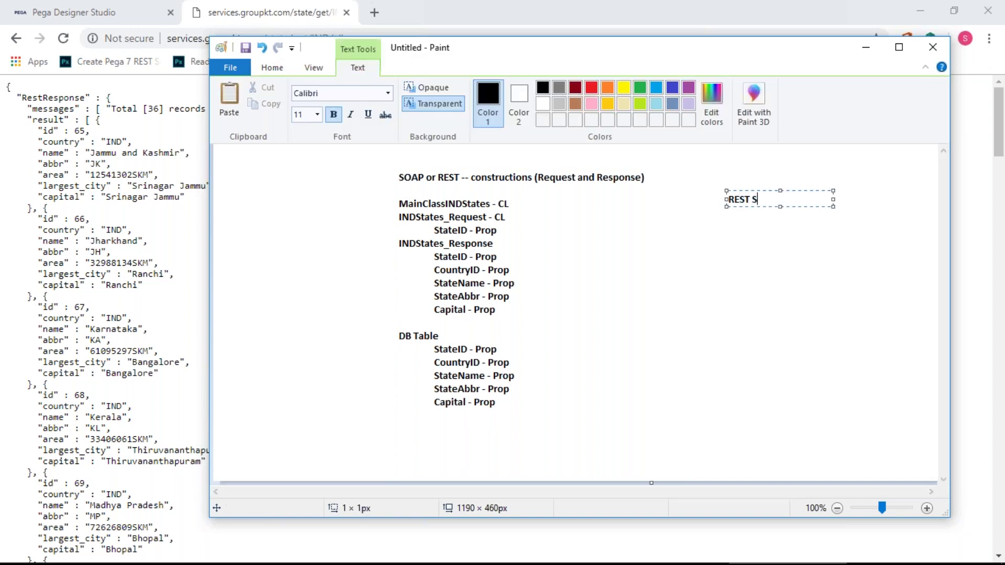
{"action": "type", "text": "ervice Rule"}
{"action": "key", "text": "Return"}
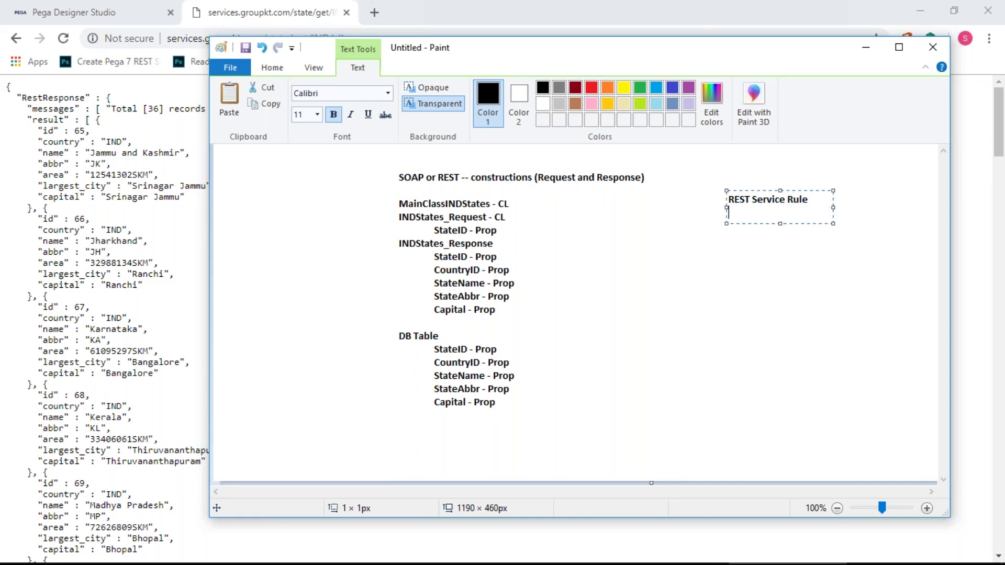
{"action": "type", "text": "REST Service Package"}
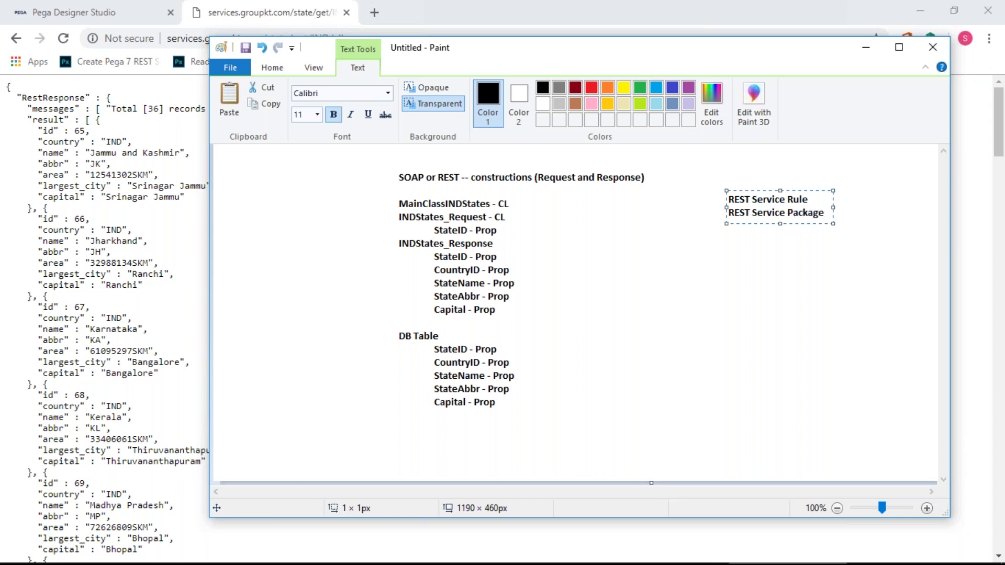
{"action": "key", "text": "Return"}
- Add the lines 'REST - URI' and 'Test' to the REST list
{"action": "type", "text": "URI"}
{"action": "key", "text": "Home"}
{"action": "type", "text": "J"}
{"action": "key", "text": "BackSpace"}
{"action": "type", "text": "REST -"}
{"action": "key", "text": "End"}
{"action": "key", "text": "Return"}
{"action": "type", "text": "Test"}
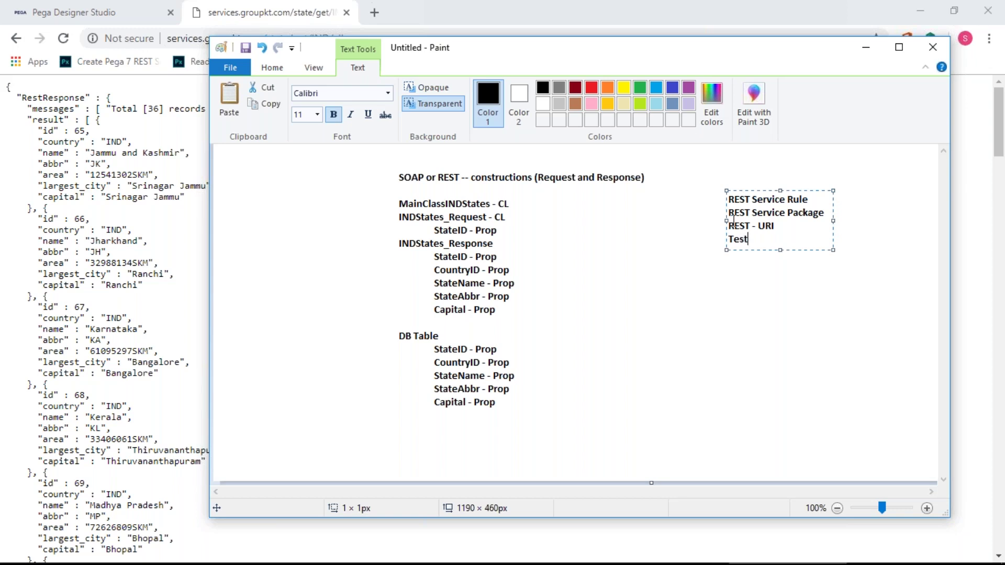
{"action": "left_click", "coordinate": [733, 184]}
{"action": "left_click", "coordinate": [732, 178]}
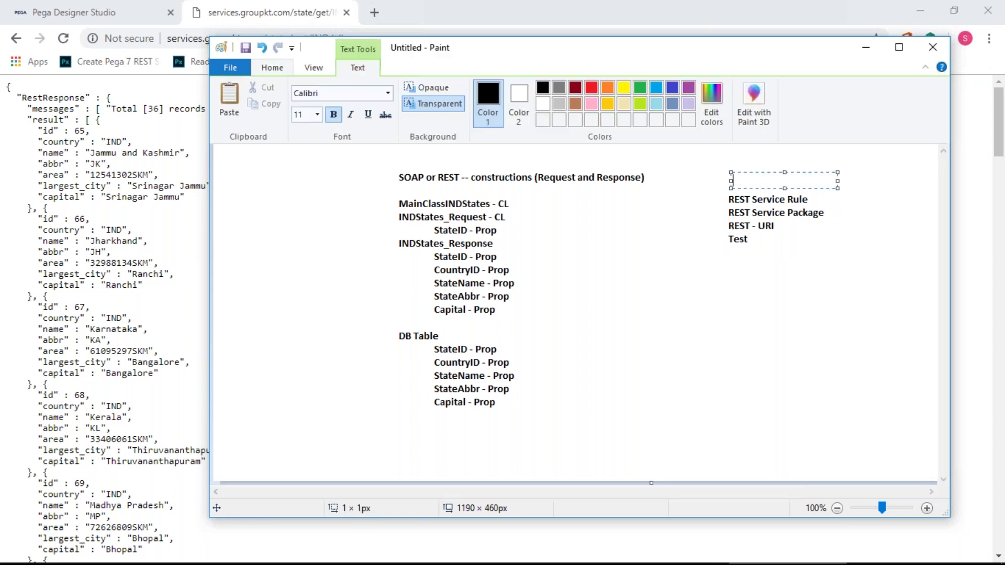
- Add a 'Generation:' heading above the REST list and 'Consumption:' below it
{"action": "type", "text": "Generation:"}
{"action": "left_click", "coordinate": [732, 278]}
{"action": "left_click", "coordinate": [734, 269]}
{"action": "type", "text": "Consu"}
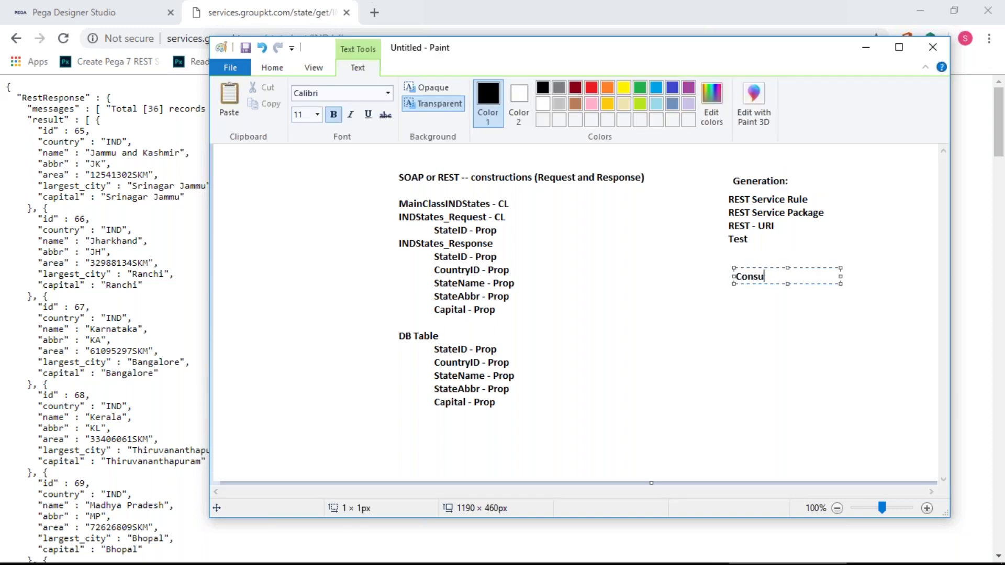
{"action": "type", "text": "mption:"}
{"action": "left_click", "coordinate": [525, 332]}
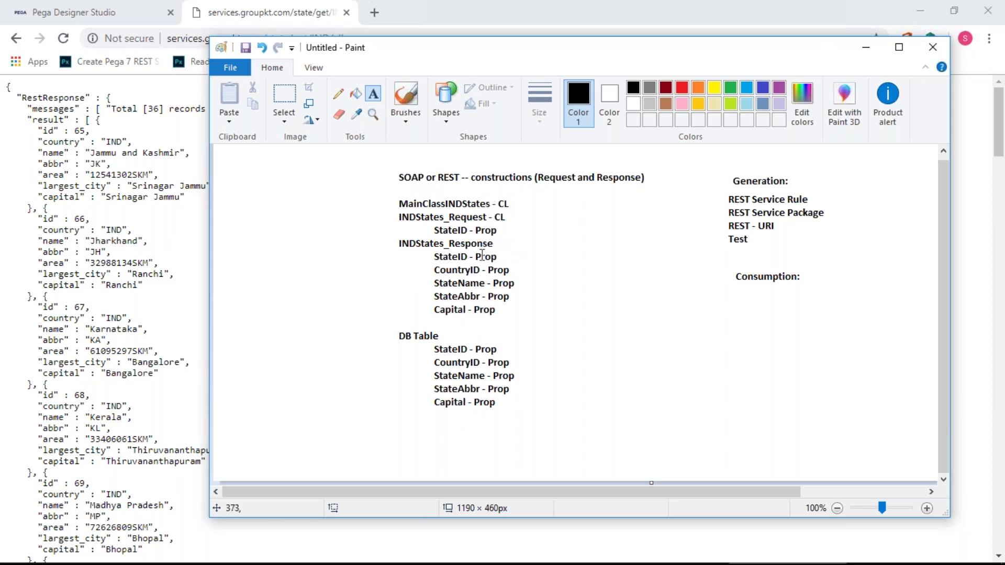
- Note 'Pages - 2 Req/Res' under Capital - Prop, then bring back the browser's JSON page
{"action": "left_click", "coordinate": [404, 322]}
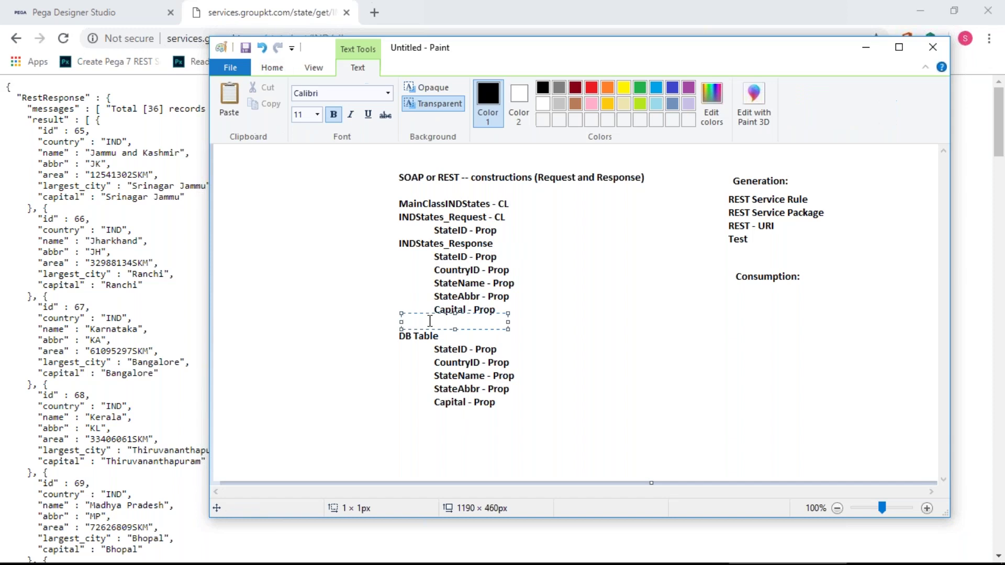
{"action": "type", "text": "Pages - 2 Req/Res"}
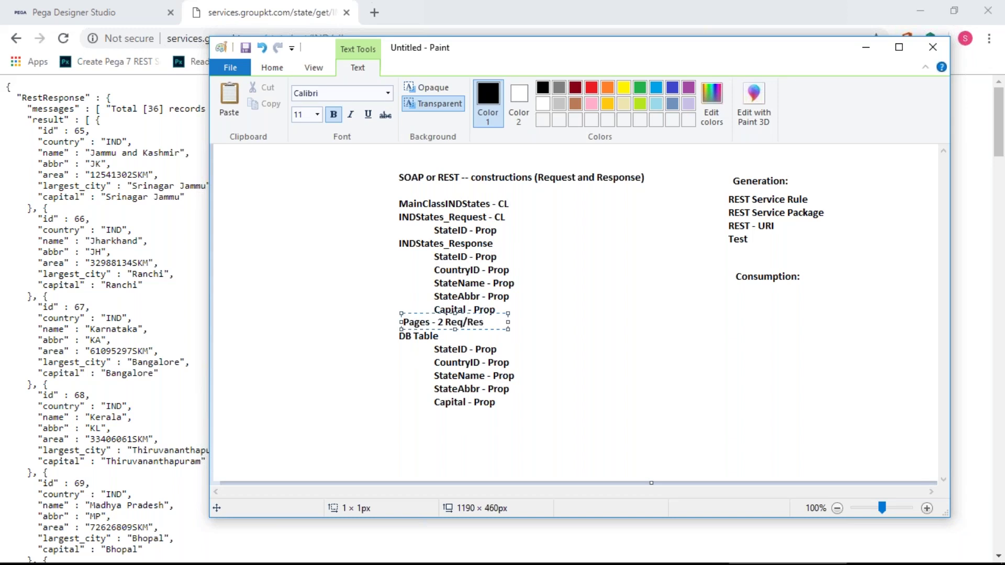
{"action": "left_click", "coordinate": [487, 461]}
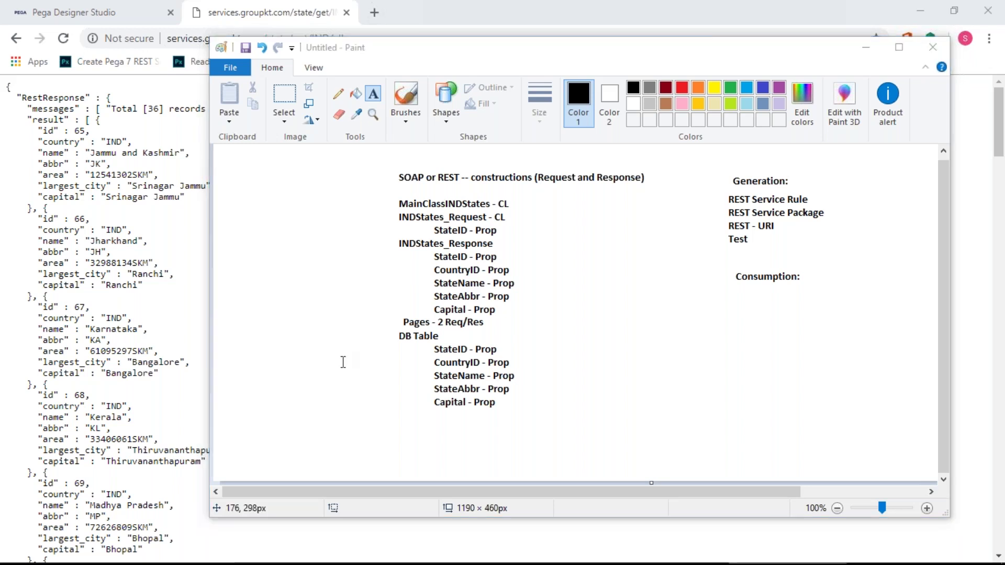
{"action": "left_click", "coordinate": [205, 12]}
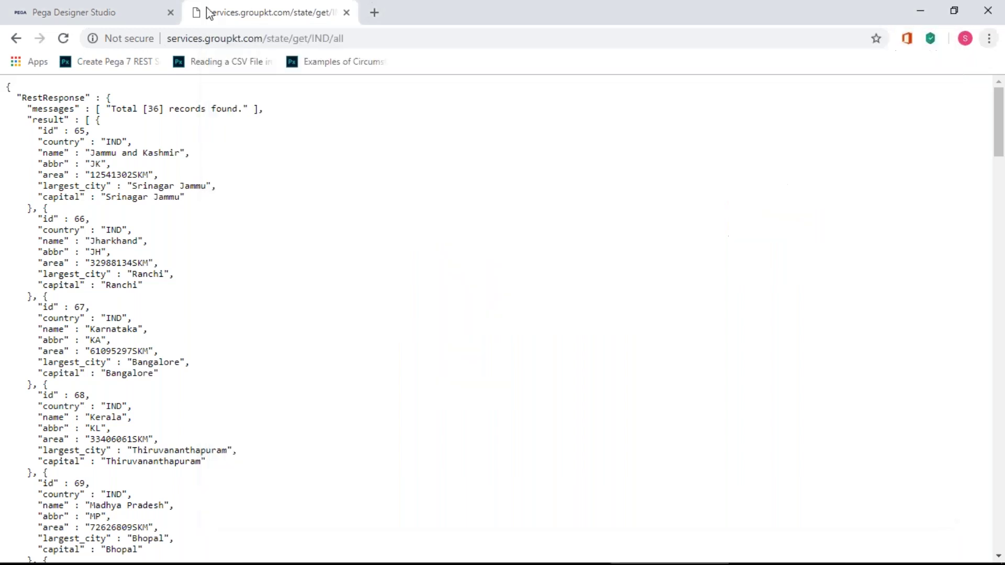
- In App Explorer, filter the classes down to BOA-Int-RESTSrvsc
{"action": "left_click", "coordinate": [67, 16]}
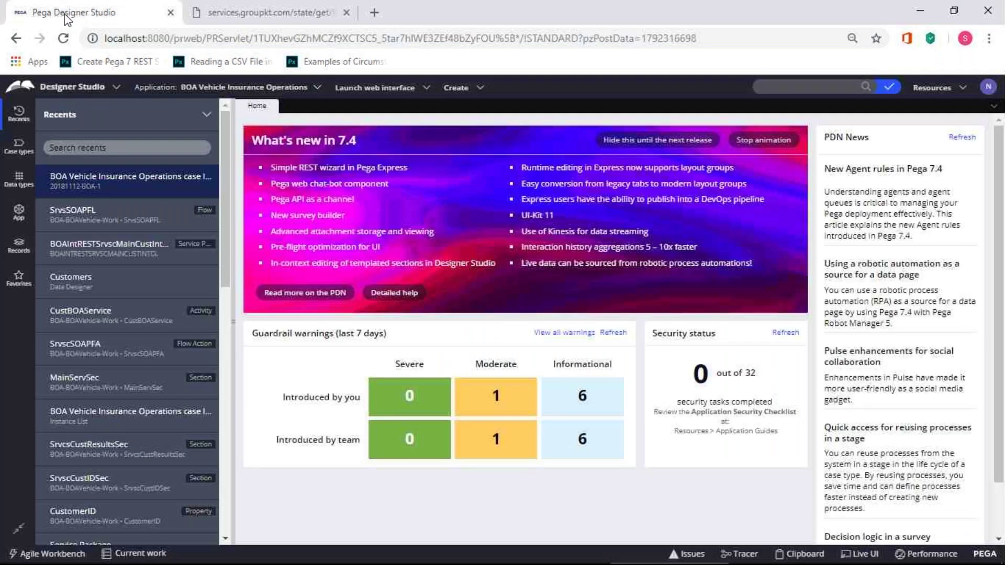
{"action": "left_click", "coordinate": [19, 212]}
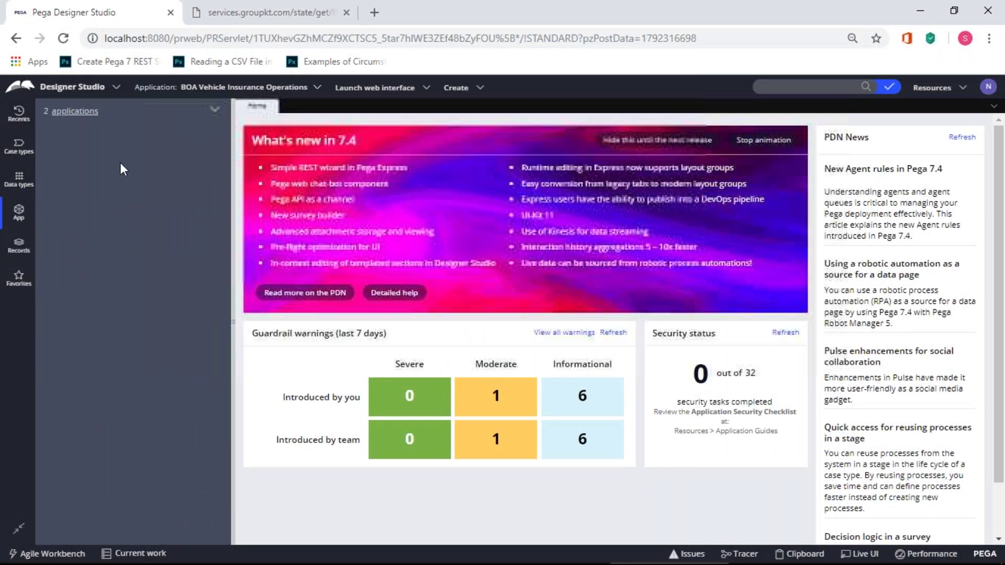
{"action": "left_click_drag", "start_coordinate": [141, 155], "coordinate": [72, 157]}
{"action": "key", "text": "BackSpace"}
{"action": "type", "text": "I"}
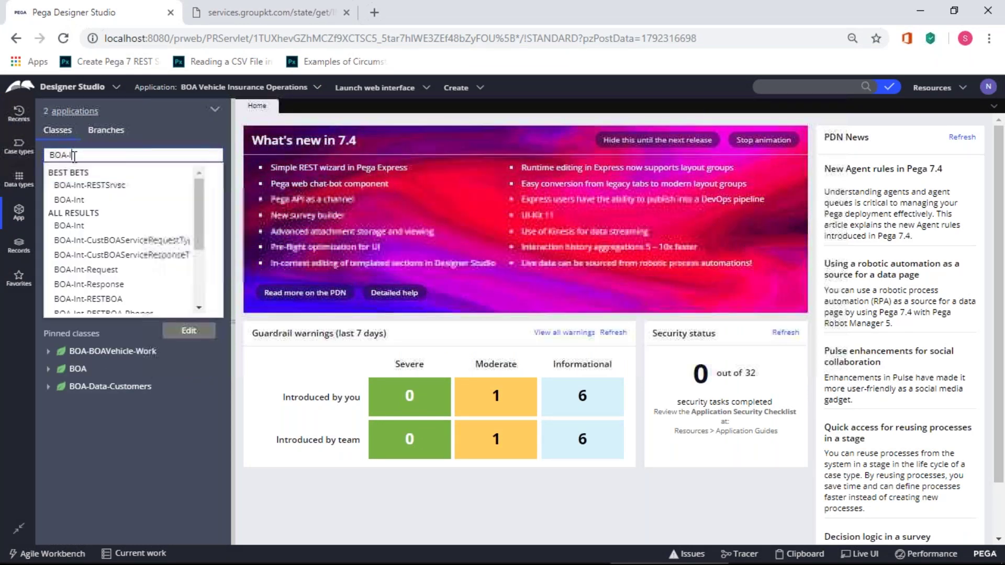
{"action": "left_click", "coordinate": [109, 226]}
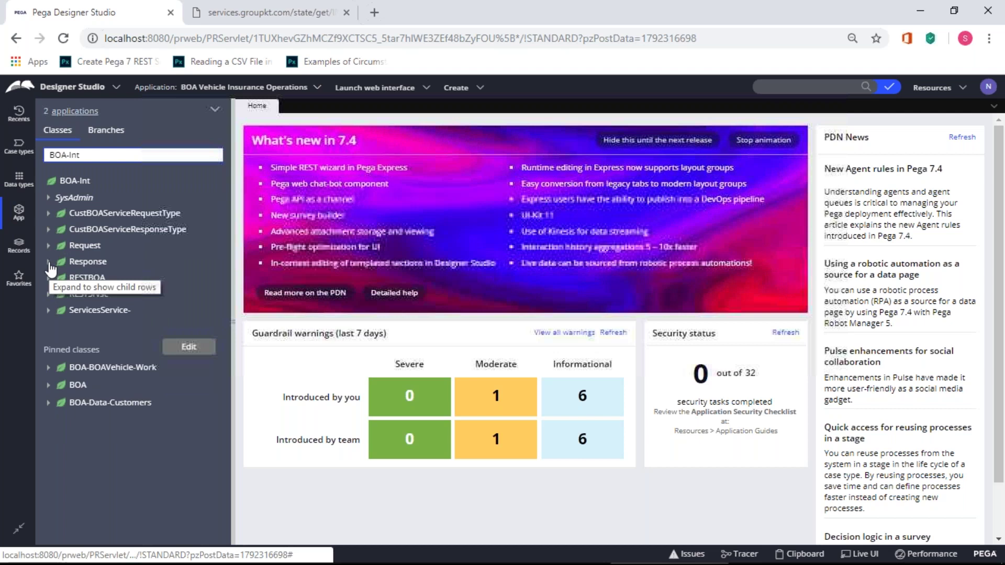
{"action": "left_click", "coordinate": [93, 160]}
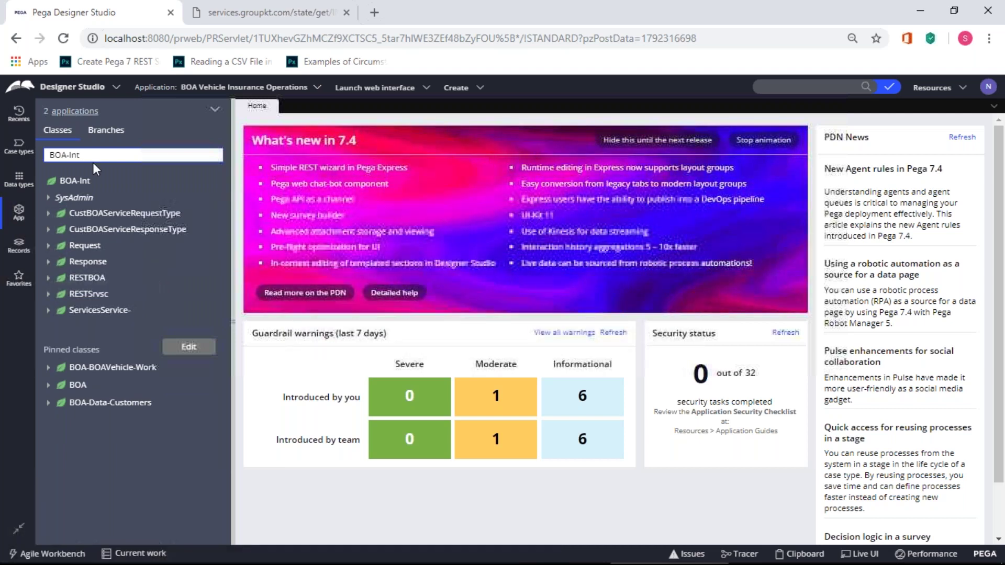
{"action": "type", "text": "-"}
{"action": "left_click", "coordinate": [90, 185]}
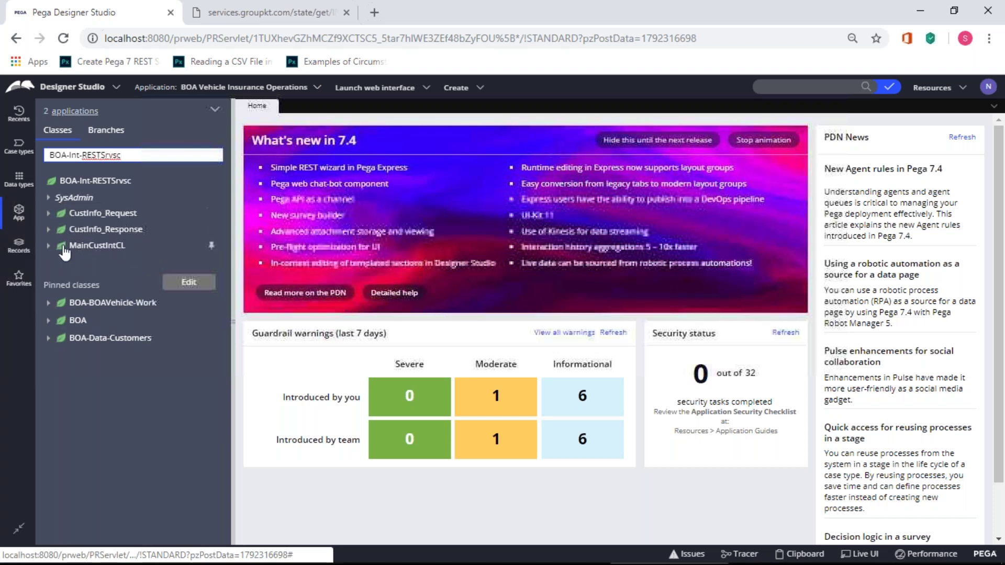
- Review MainCustIntCL's Request and Response properties, then collapse it and return to Paint
{"action": "left_click", "coordinate": [48, 246]}
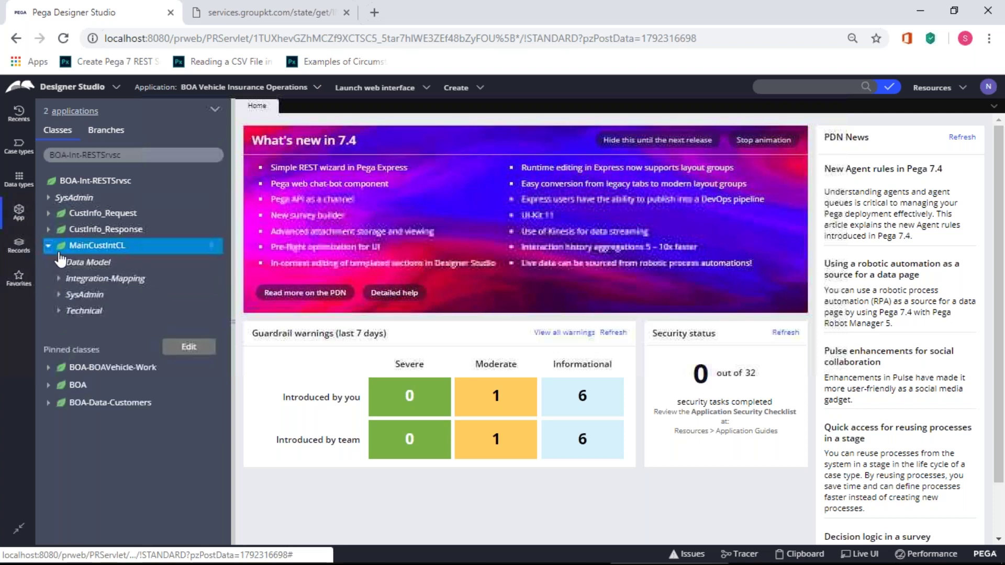
{"action": "left_click", "coordinate": [59, 261]}
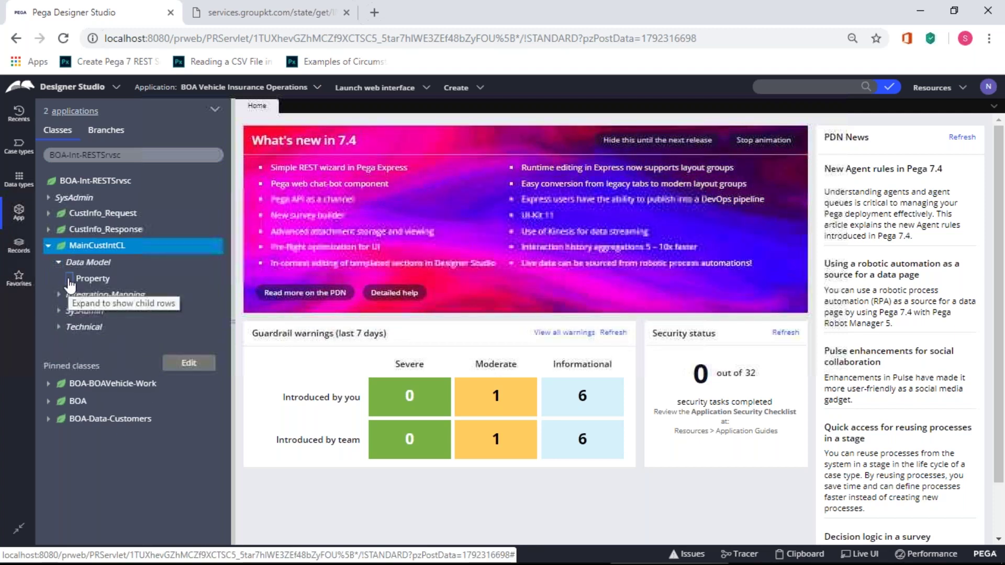
{"action": "left_click", "coordinate": [69, 279]}
{"action": "left_click", "coordinate": [79, 295]}
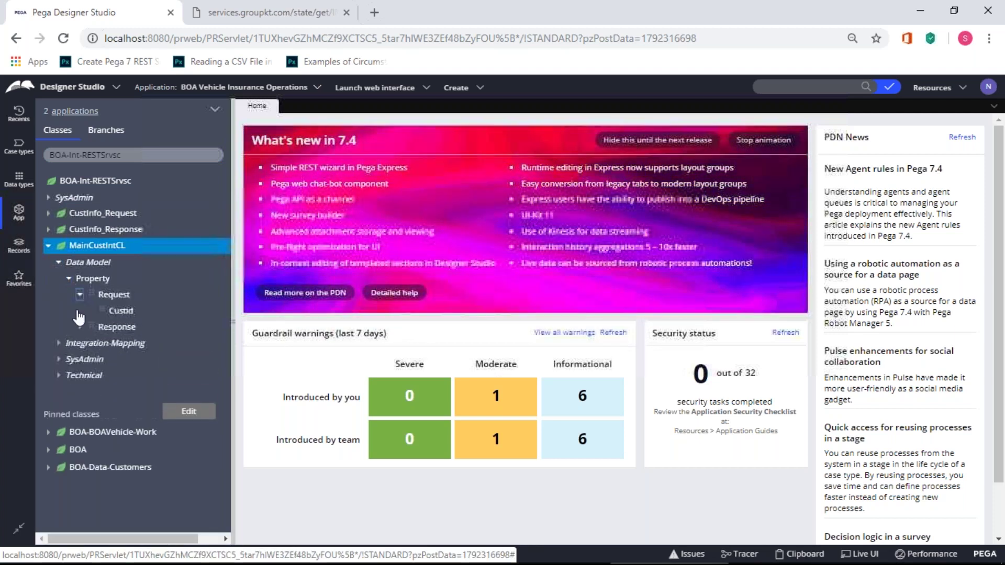
{"action": "left_click", "coordinate": [79, 327]}
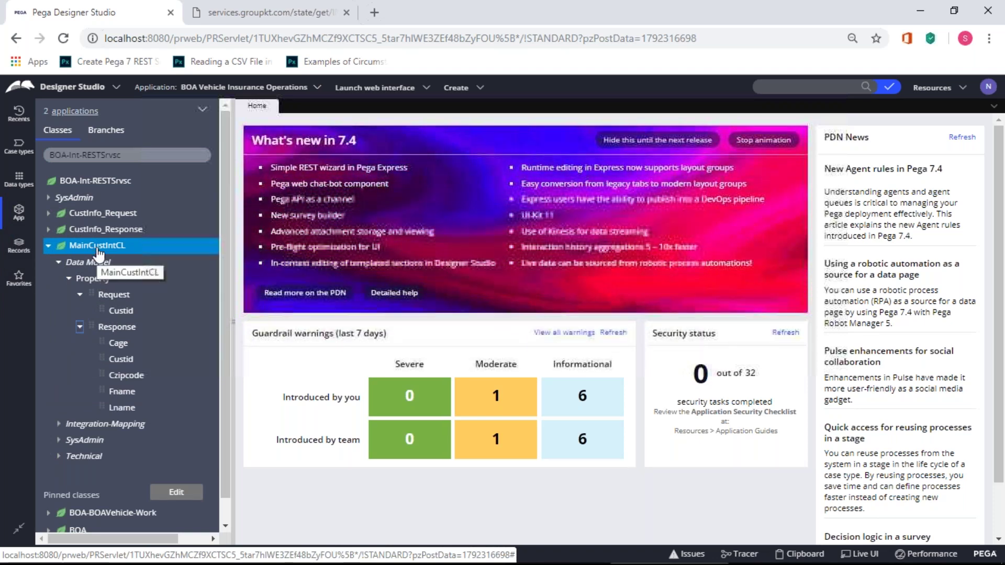
{"action": "left_click", "coordinate": [50, 247]}
{"action": "key", "text": "alt+Tab"}
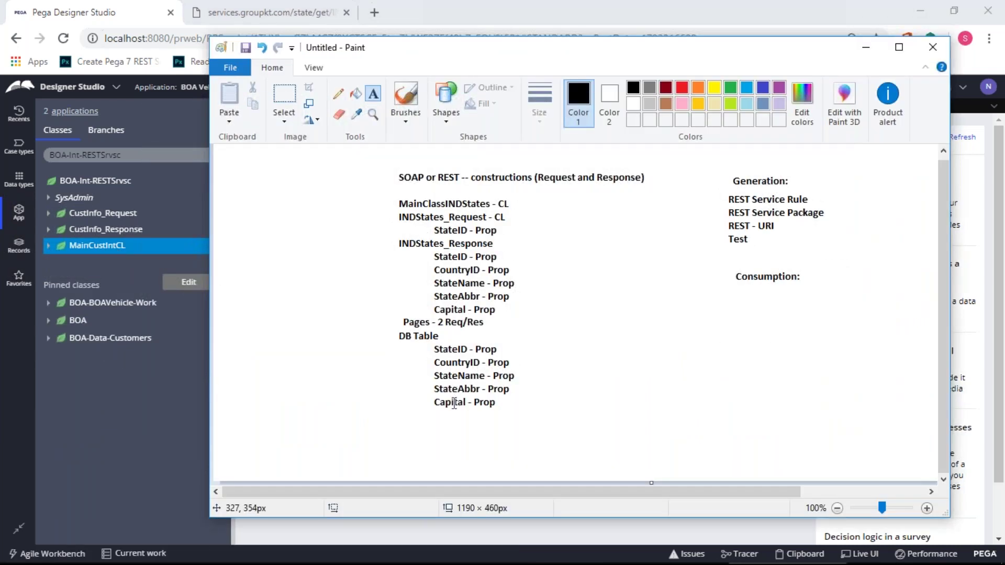
- Show the Data types explorer and choose Add data type from its options menu
{"action": "key", "text": "alt+Tab"}
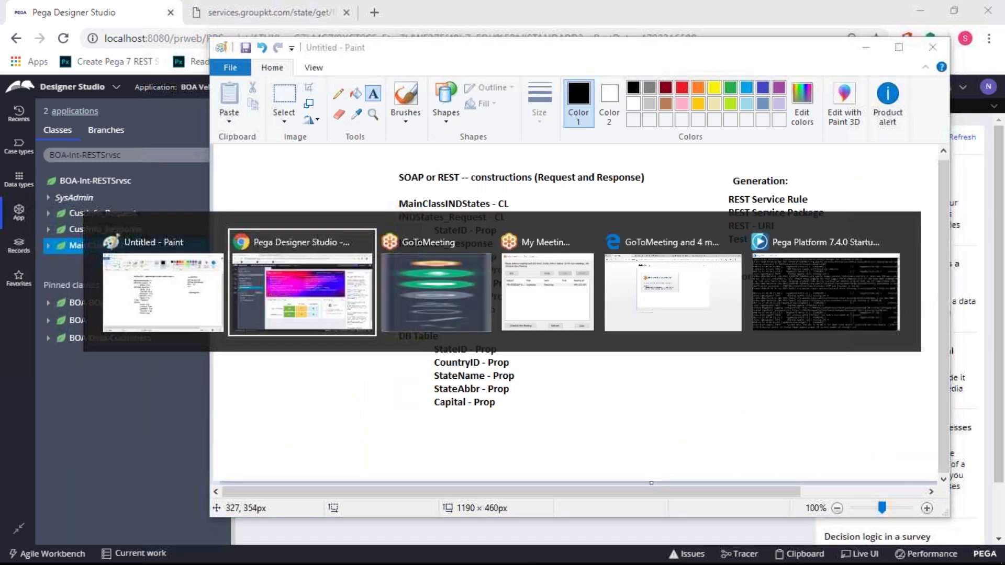
{"action": "left_click", "coordinate": [20, 178]}
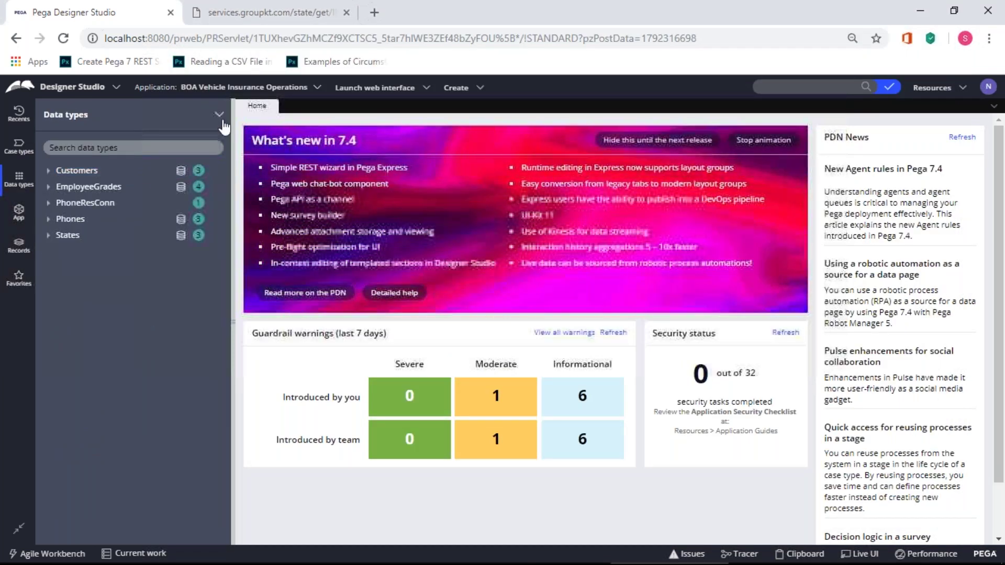
{"action": "left_click", "coordinate": [220, 116]}
{"action": "left_click", "coordinate": [244, 156]}
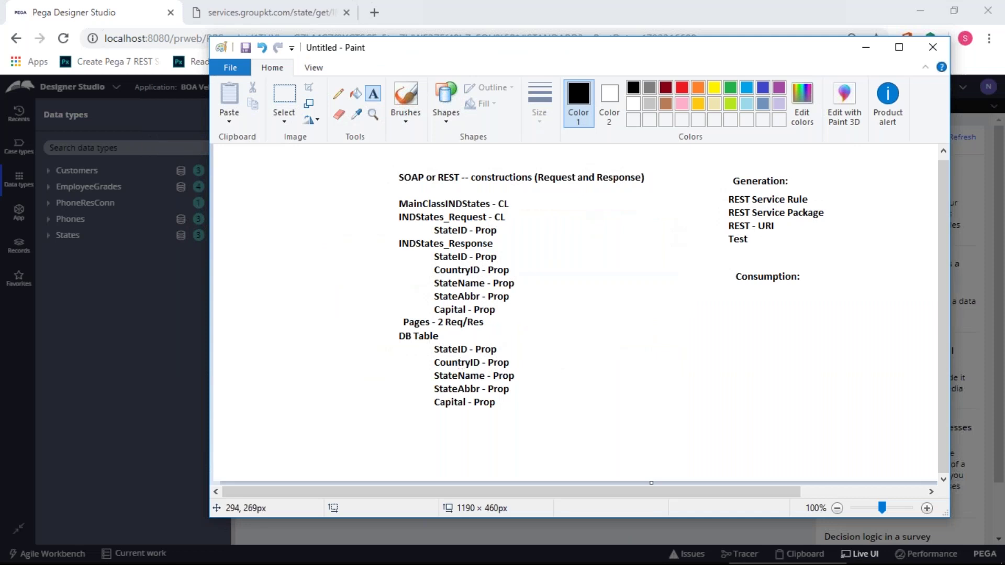
{"action": "key", "text": "alt+Tab"}
- Submit a new data type labelled 'INDStateInfo' with parent class BOA-Data
{"action": "type", "text": "State"}
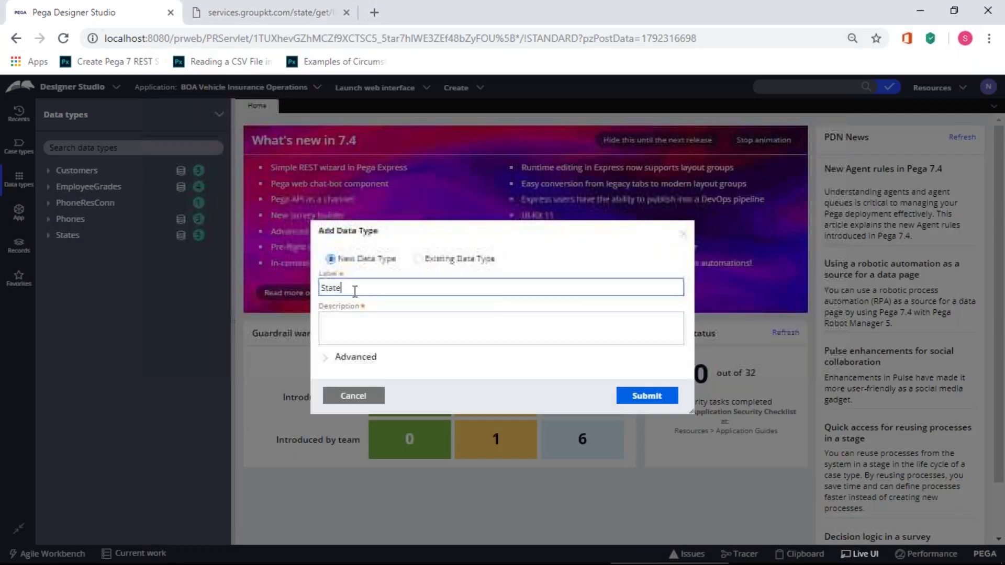
{"action": "key", "text": "shift+Left"}
{"action": "key", "text": "shift+Left"}
{"action": "key", "text": "shift+Left"}
{"action": "key", "text": "shift+Left"}
{"action": "key", "text": "shift+Left"}
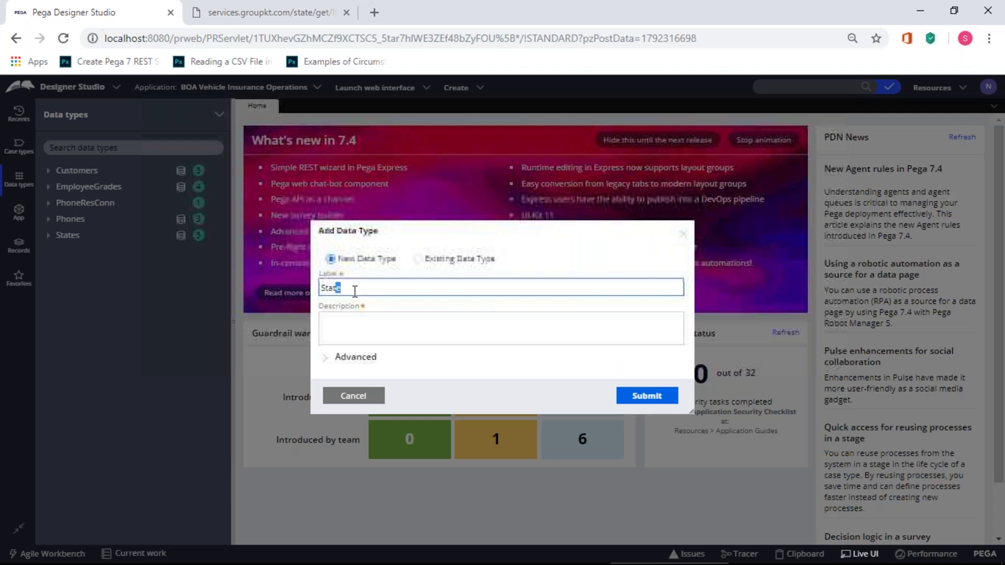
{"action": "key", "text": "BackSpace"}
{"action": "type", "text": "INDStateInfo"}
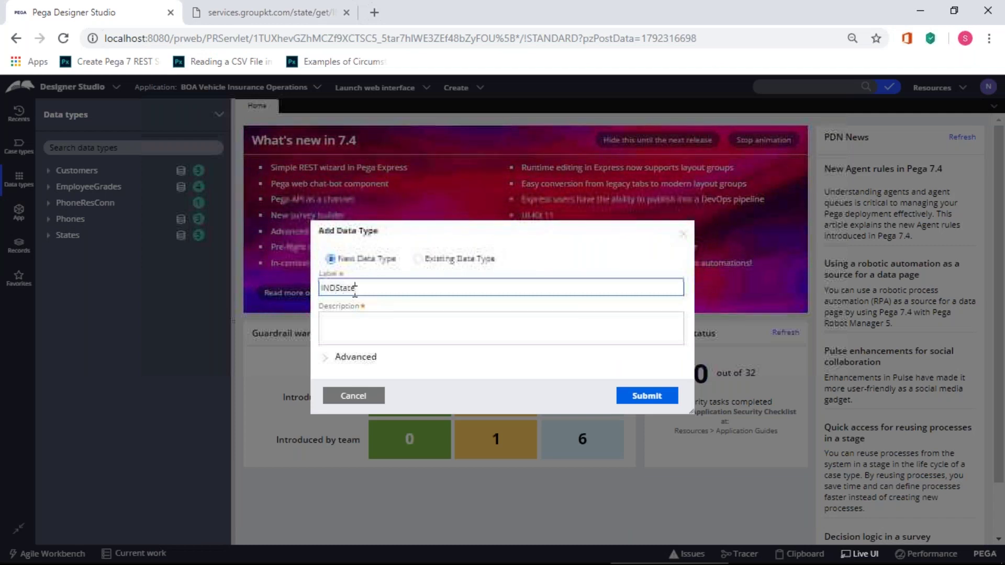
{"action": "left_click", "coordinate": [438, 319]}
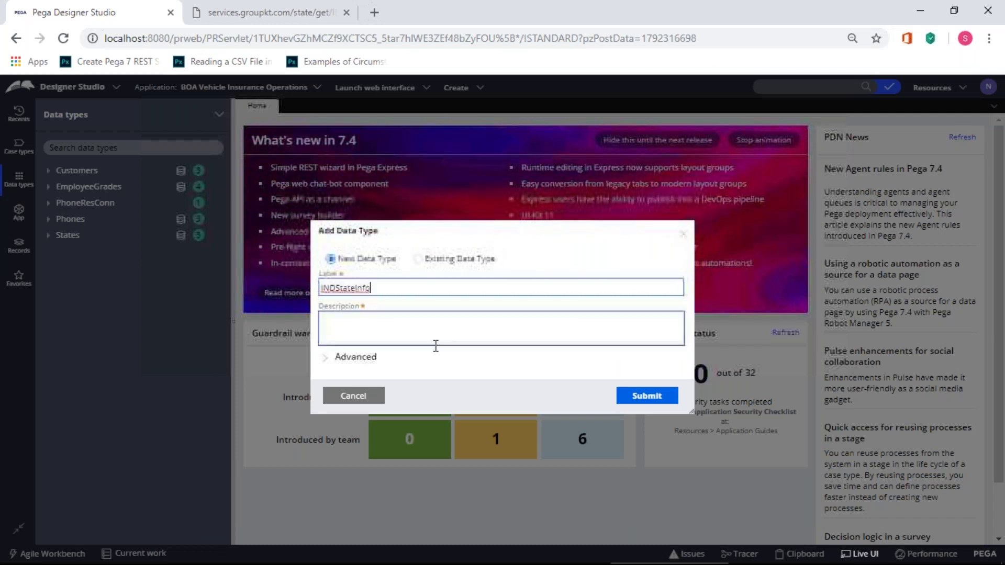
{"action": "left_click", "coordinate": [333, 358]}
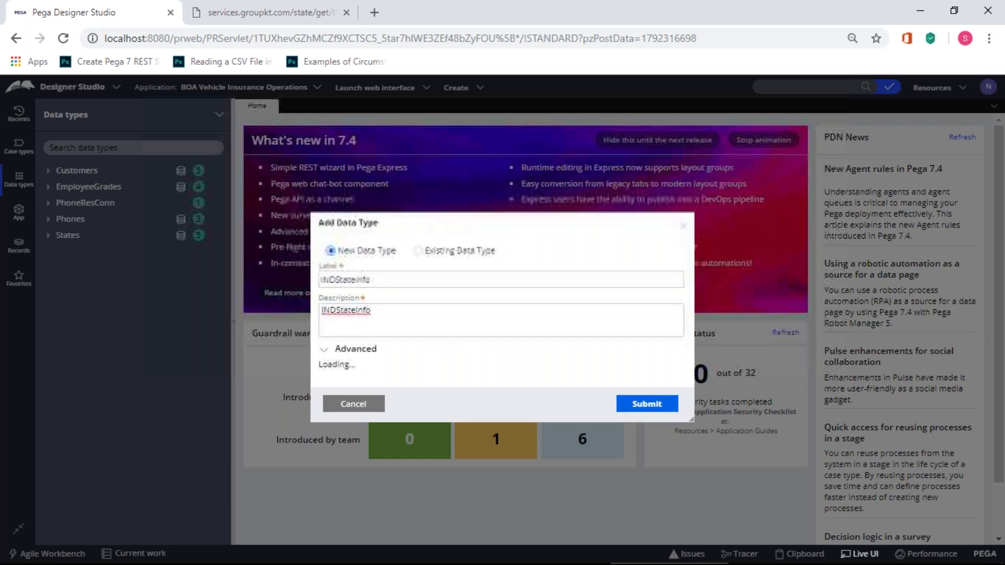
{"action": "left_click", "coordinate": [389, 326]}
{"action": "left_click", "coordinate": [387, 326]}
{"action": "key", "text": "BackSpace"}
{"action": "key", "text": "BackSpace"}
{"action": "key", "text": "BackSpace"}
{"action": "key", "text": "BackSpace"}
{"action": "key", "text": "BackSpace"}
{"action": "key", "text": "BackSpace"}
{"action": "key", "text": "BackSpace"}
{"action": "key", "text": "BackSpace"}
{"action": "key", "text": "BackSpace"}
{"action": "key", "text": "BackSpace"}
{"action": "key", "text": "BackSpace"}
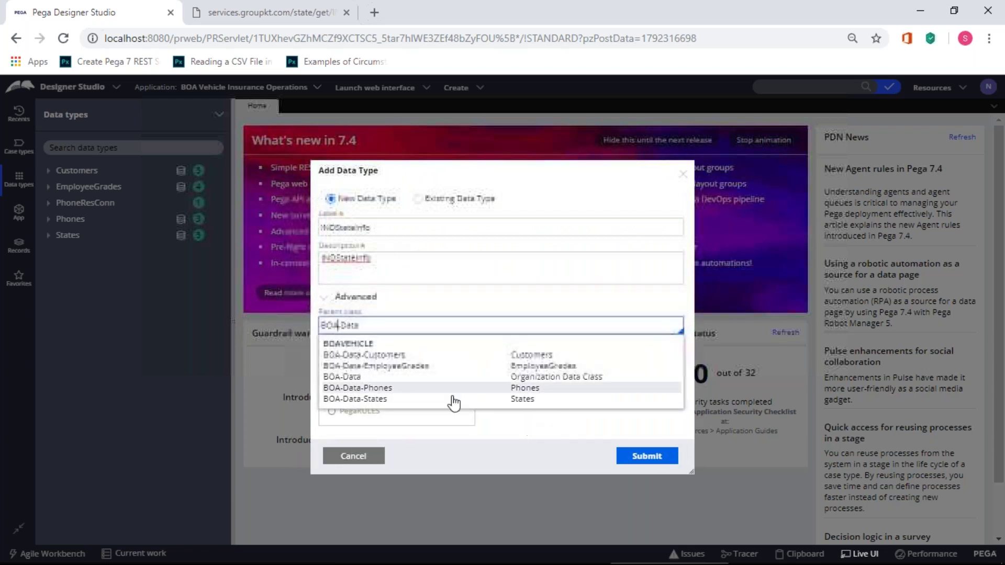
{"action": "left_click", "coordinate": [497, 421]}
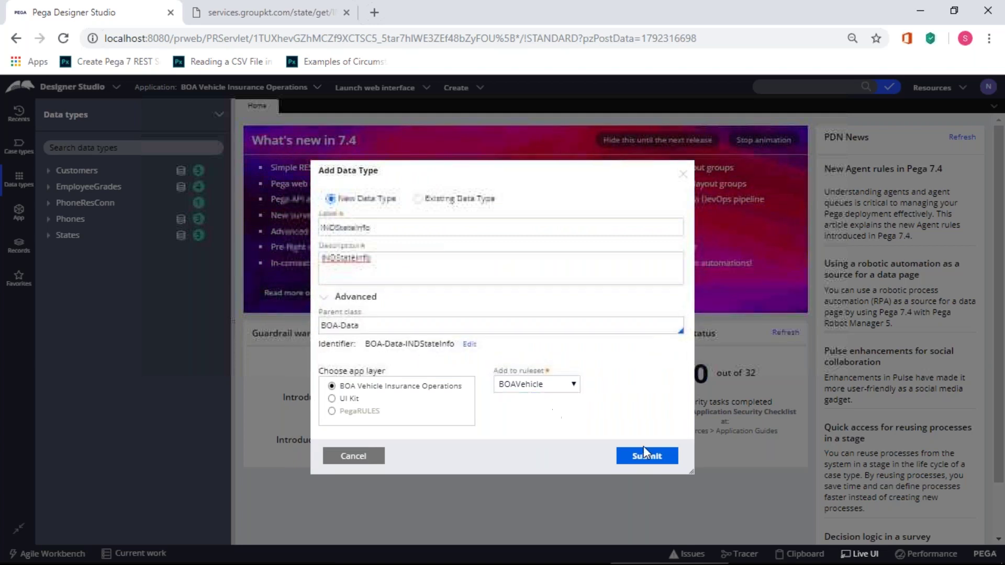
{"action": "left_click", "coordinate": [646, 459]}
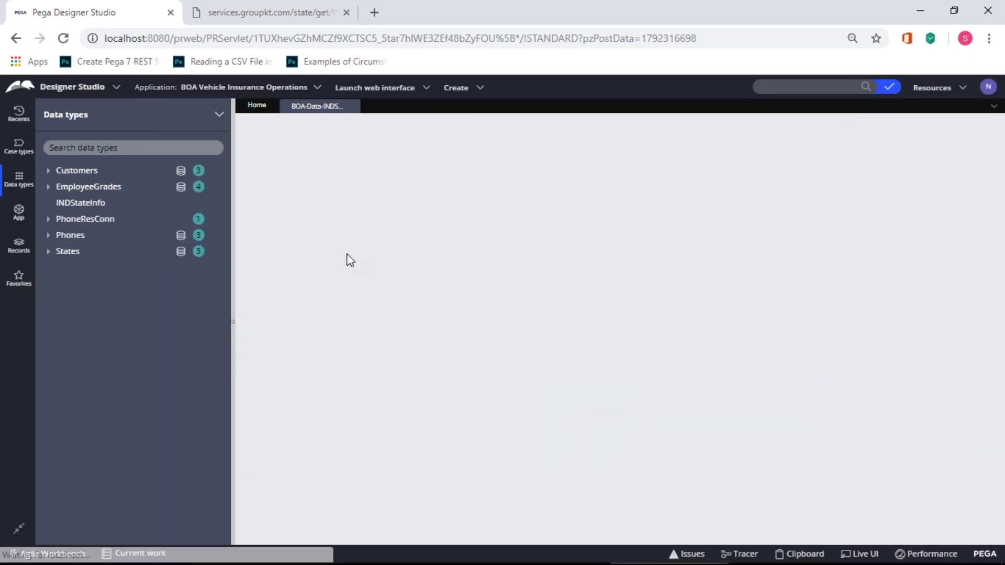
- Add text fields indstateid and indcountry to the INDStateInfo data model
{"action": "key", "text": "alt+Tab"}
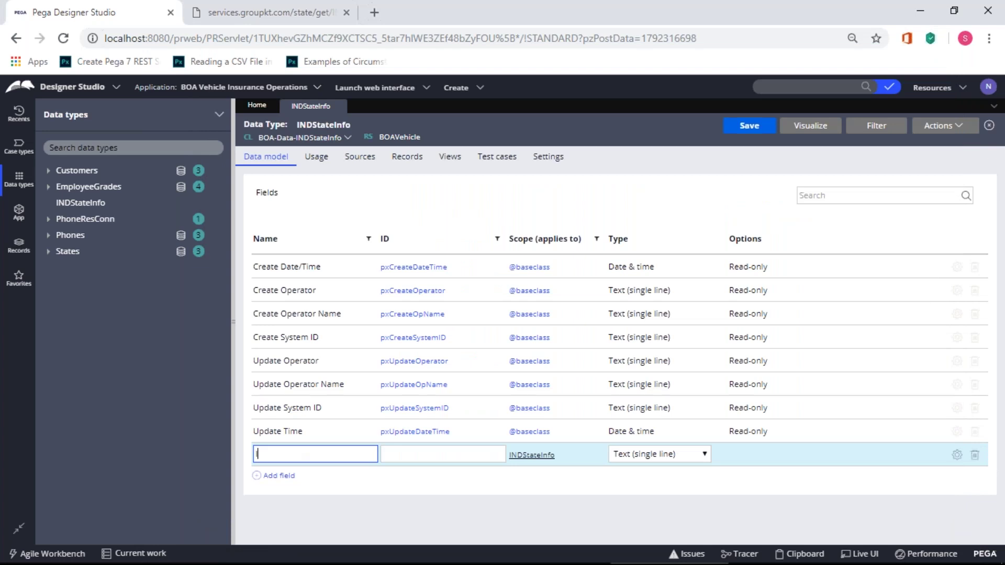
{"action": "type", "text": "indstateid"}
{"action": "left_click", "coordinate": [422, 494]}
{"action": "left_click", "coordinate": [283, 477]}
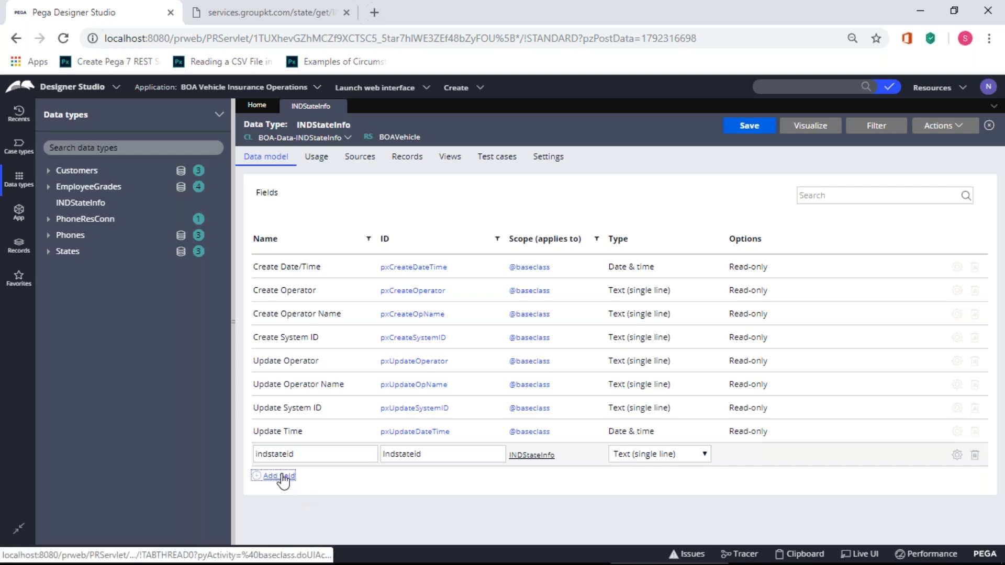
{"action": "key", "text": "alt+Tab"}
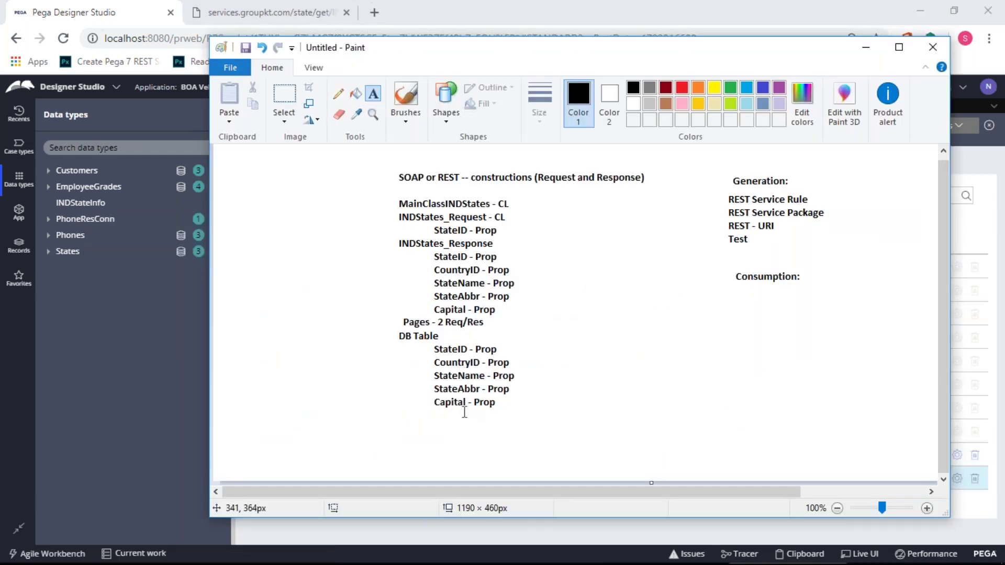
{"action": "key", "text": "alt+Tab"}
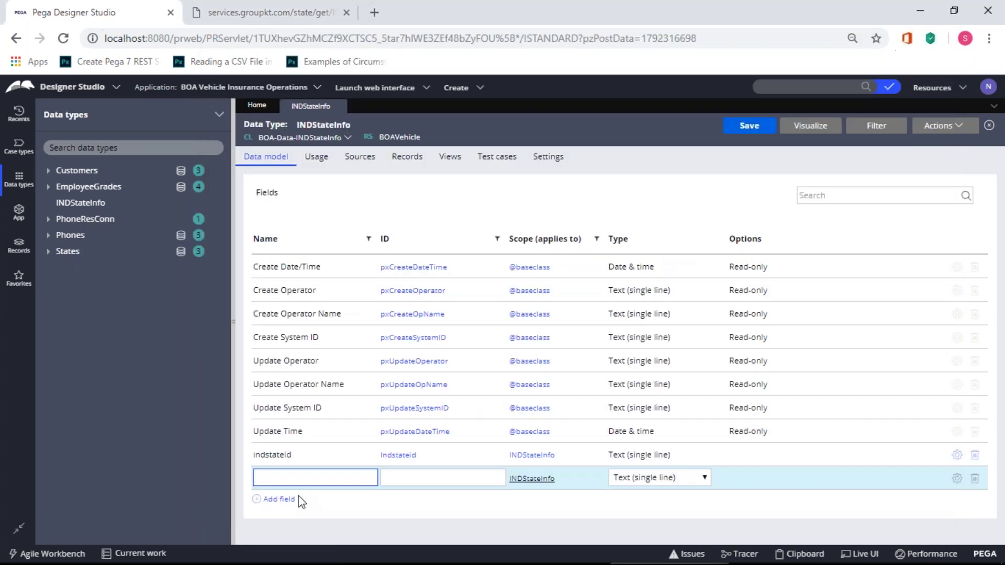
{"action": "type", "text": "c"}
{"action": "type", "text": "indco"}
{"action": "left_click", "coordinate": [291, 500]}
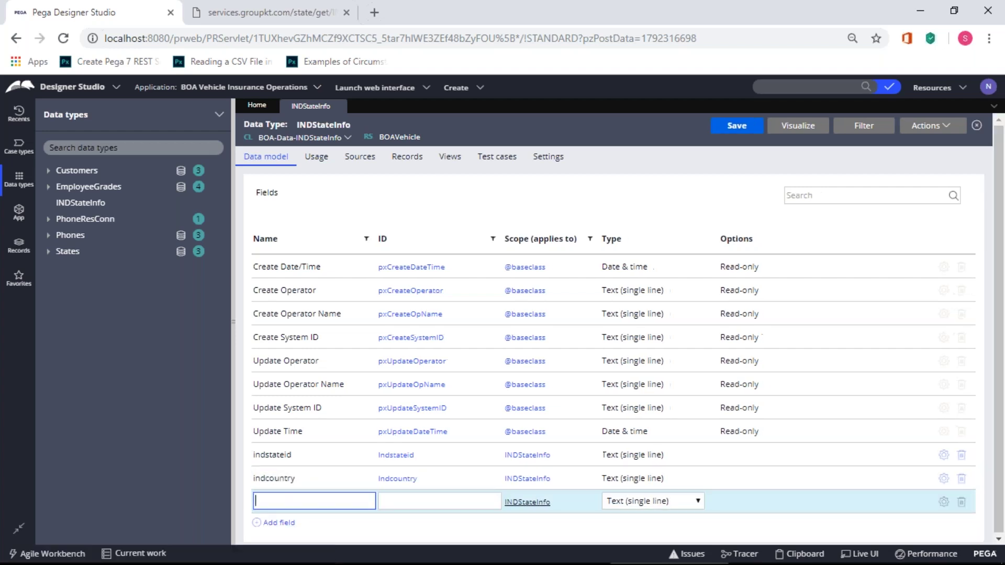
- Add the remaining text fields statename, stateabbr and capital
{"action": "type", "text": "statename"}
{"action": "left_click", "coordinate": [283, 523]}
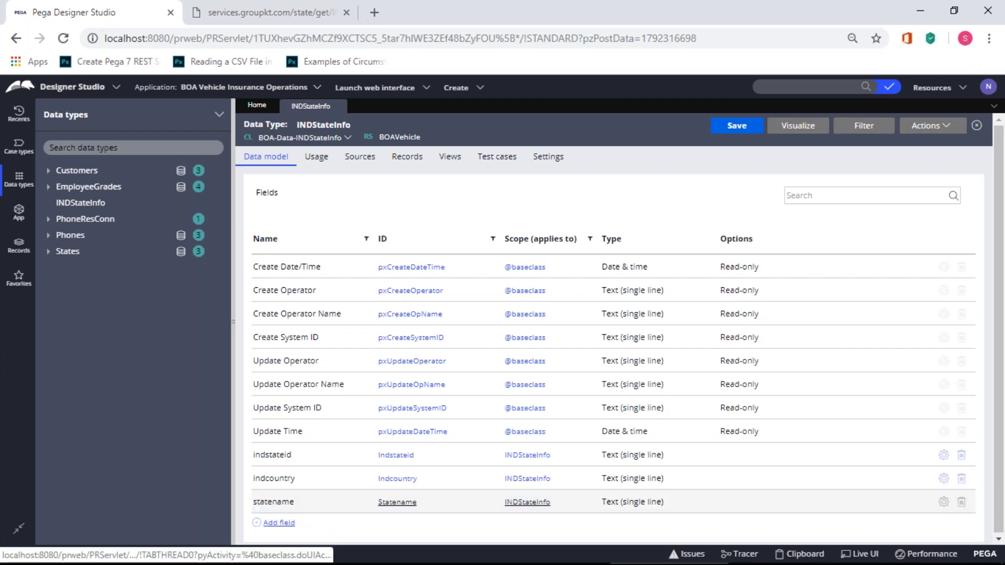
{"action": "left_click", "coordinate": [279, 522]}
{"action": "type", "text": "stateabbr"}
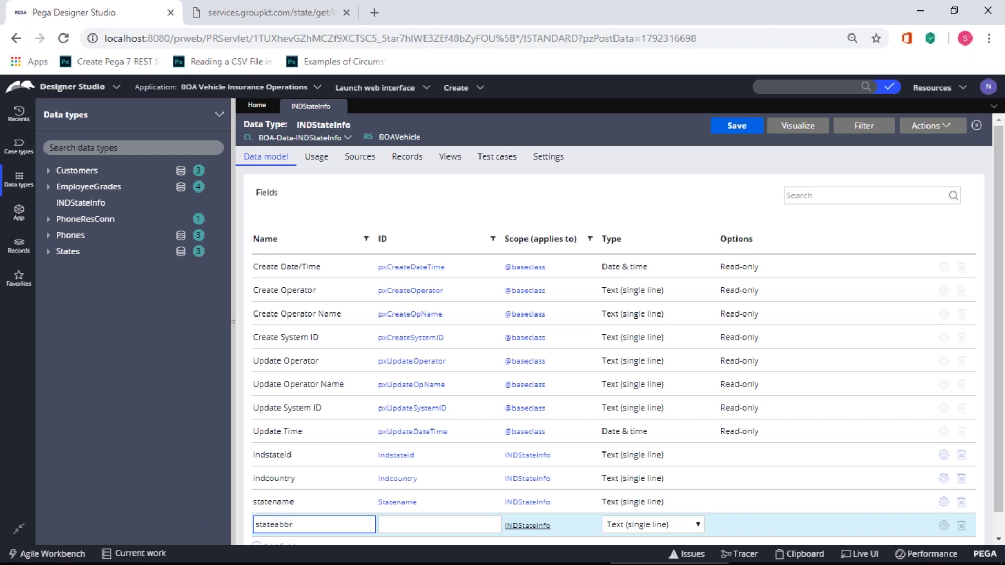
{"action": "scroll", "coordinate": [279, 523], "scroll_direction": "down", "scroll_amount": 1}
{"action": "left_click", "coordinate": [279, 522]}
{"action": "type", "text": "capital"}
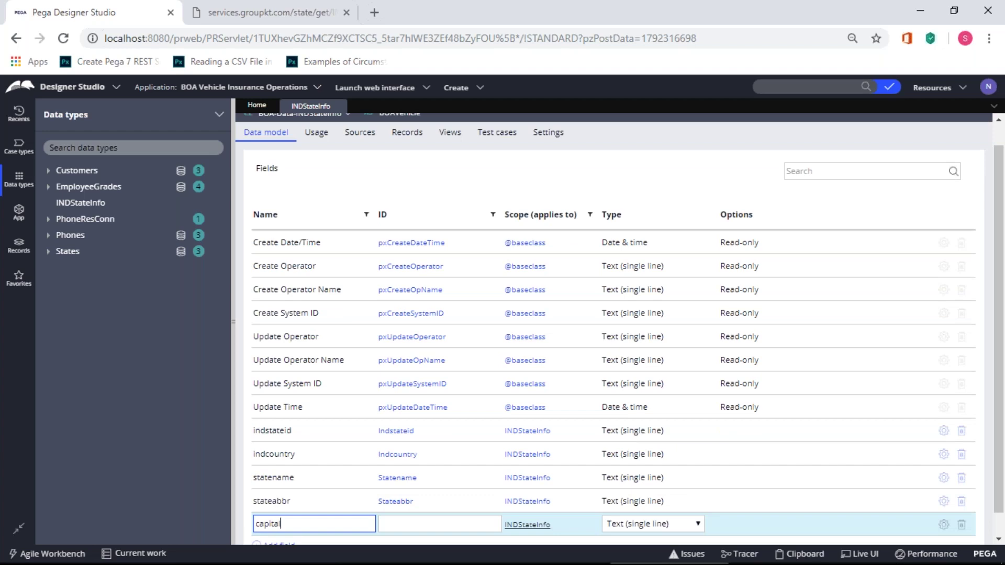
{"action": "key", "text": "Return"}
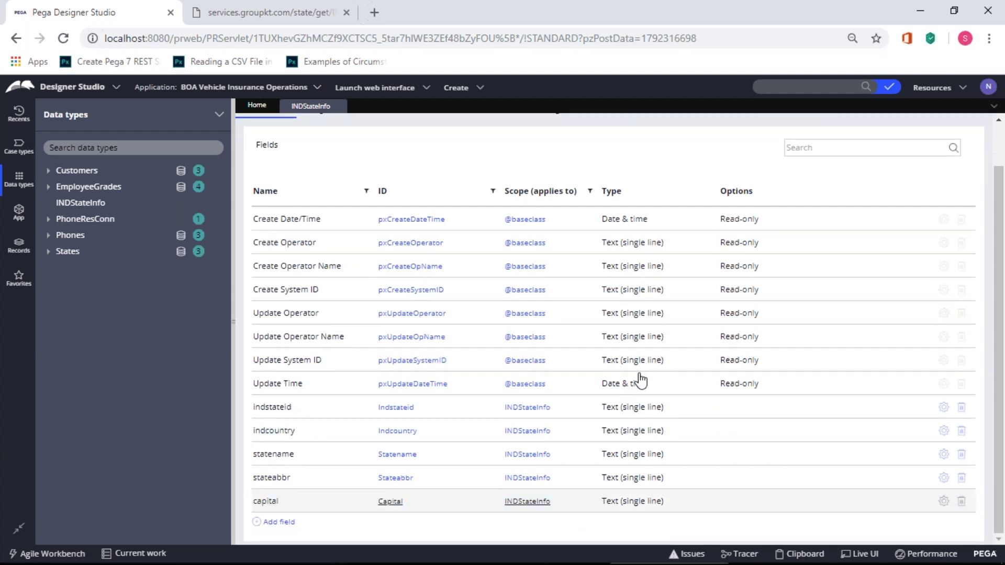
- Create a local source for INDStateInfo with indstateid as the key
{"action": "left_click", "coordinate": [361, 156]}
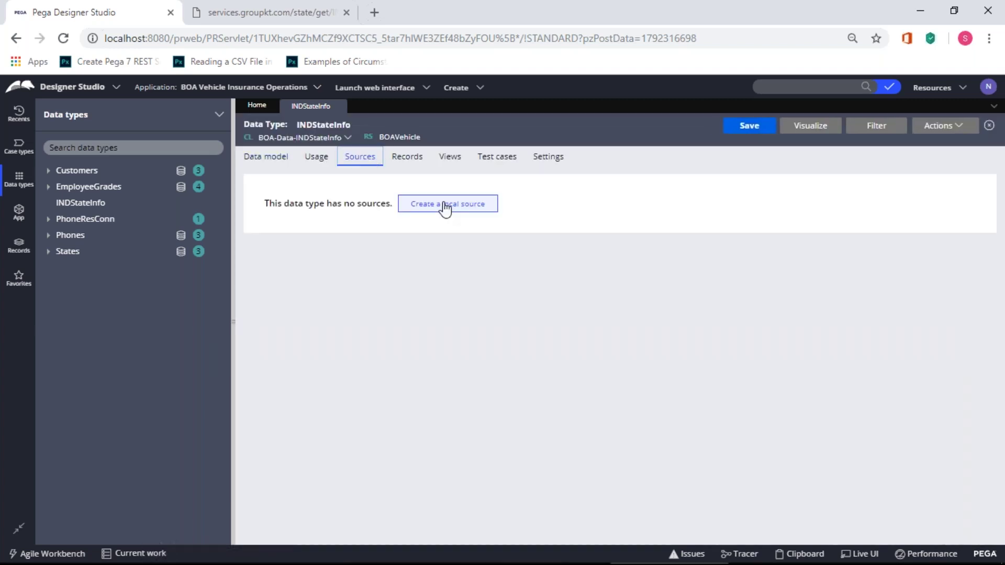
{"action": "left_click", "coordinate": [445, 209]}
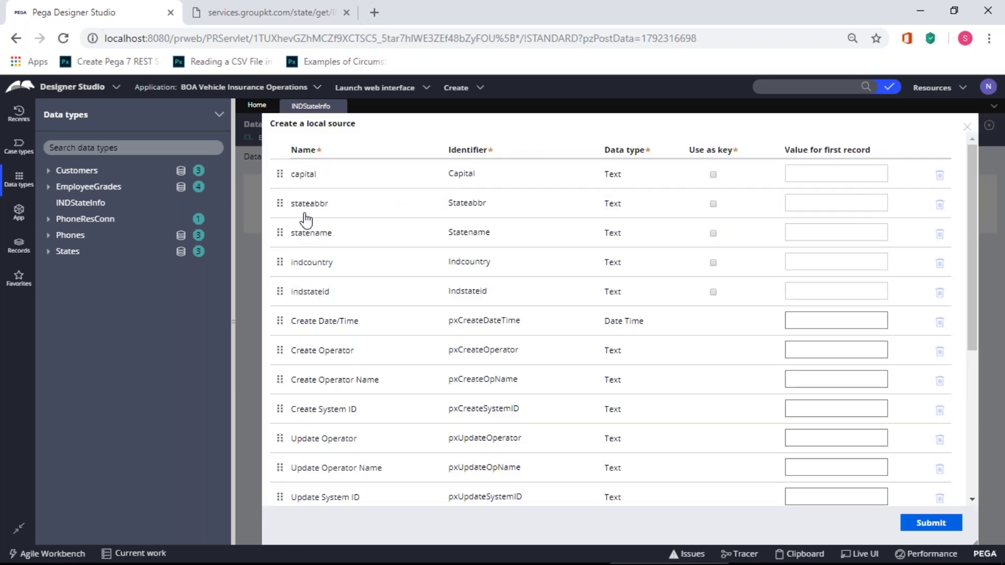
{"action": "left_click", "coordinate": [715, 293]}
- Enter the first record's capital Mumbai, abbreviation MH and state name Maharashtra
{"action": "left_click", "coordinate": [796, 174]}
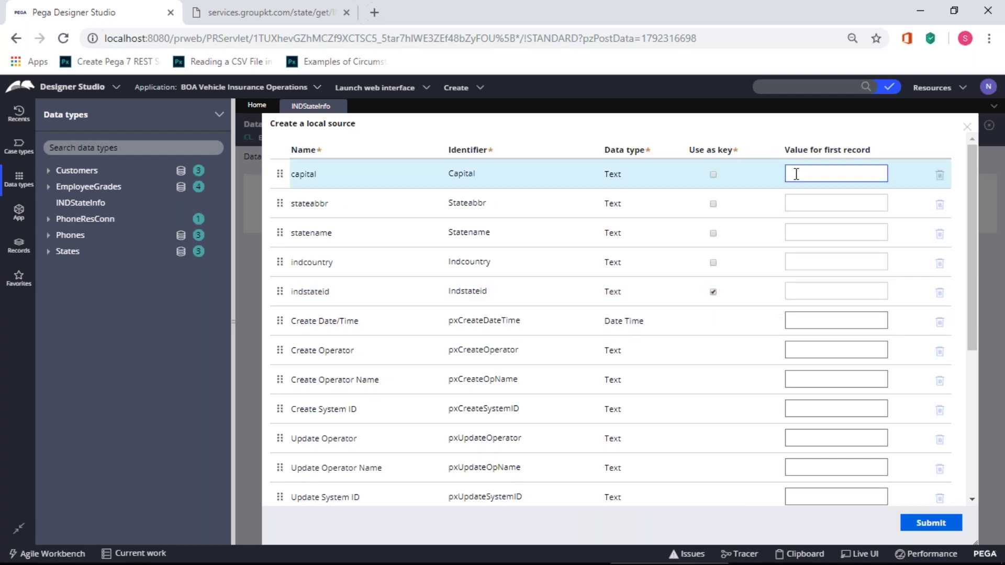
{"action": "type", "text": "Mumbai"}
{"action": "left_click", "coordinate": [804, 203]}
{"action": "type", "text": "MUM"}
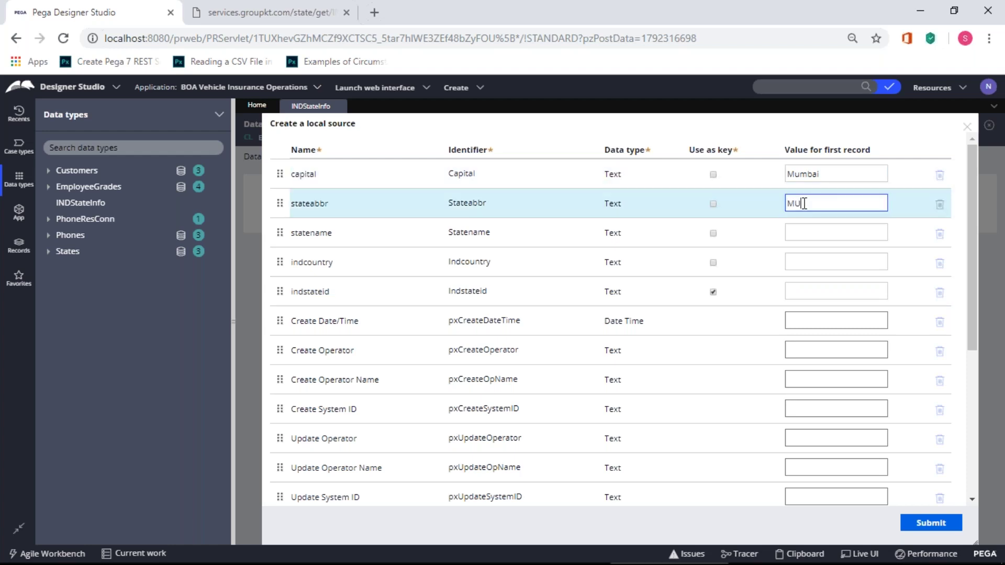
{"action": "left_click", "coordinate": [803, 230]}
{"action": "type", "text": "M"}
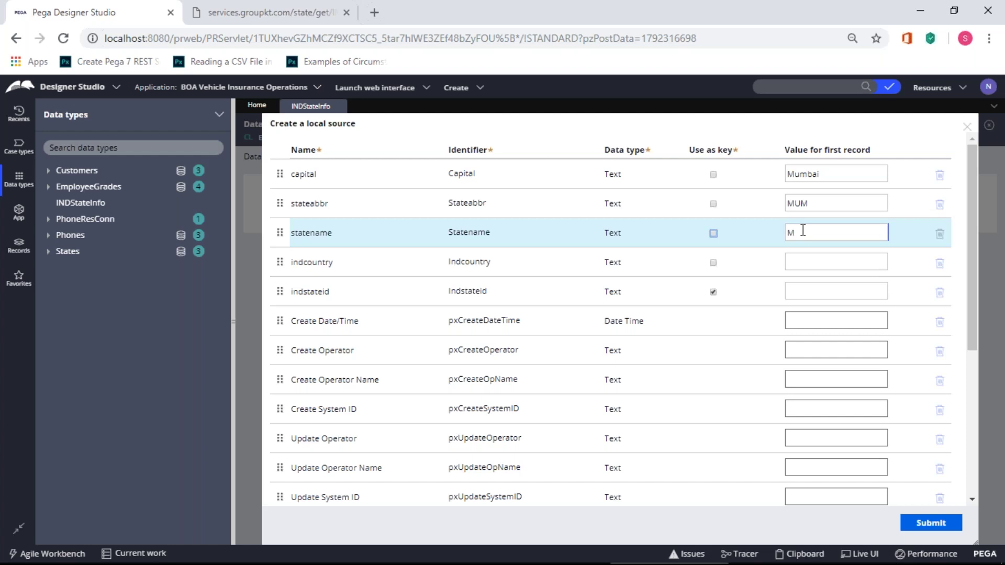
{"action": "double_click", "coordinate": [833, 209]}
{"action": "type", "text": "MH"}
{"action": "key", "text": "Tab"}
{"action": "type", "text": "aharashtra"}
- Fill in country India and state id MH, then submit the local source
{"action": "left_click", "coordinate": [817, 259]}
{"action": "type", "text": "India"}
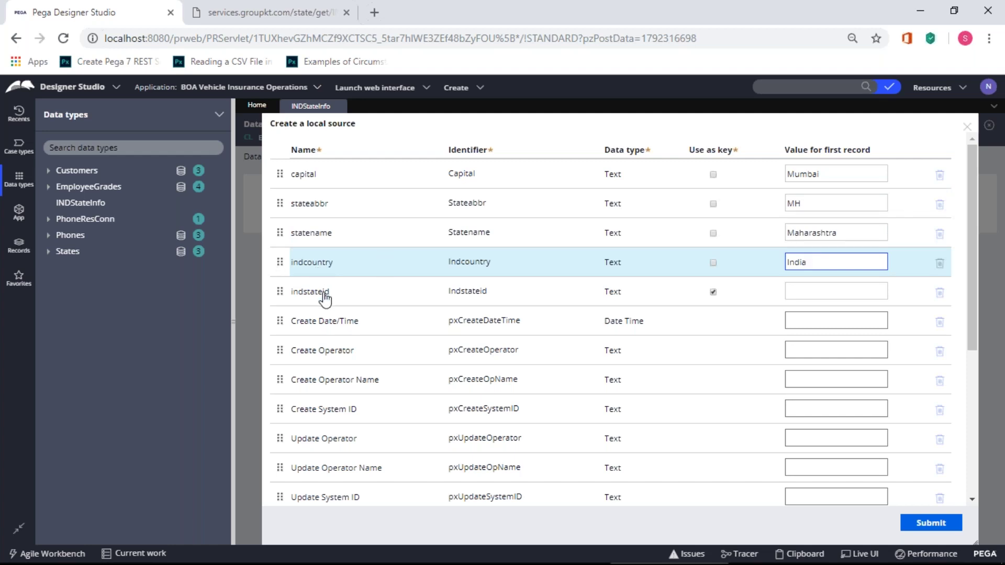
{"action": "left_click", "coordinate": [822, 293]}
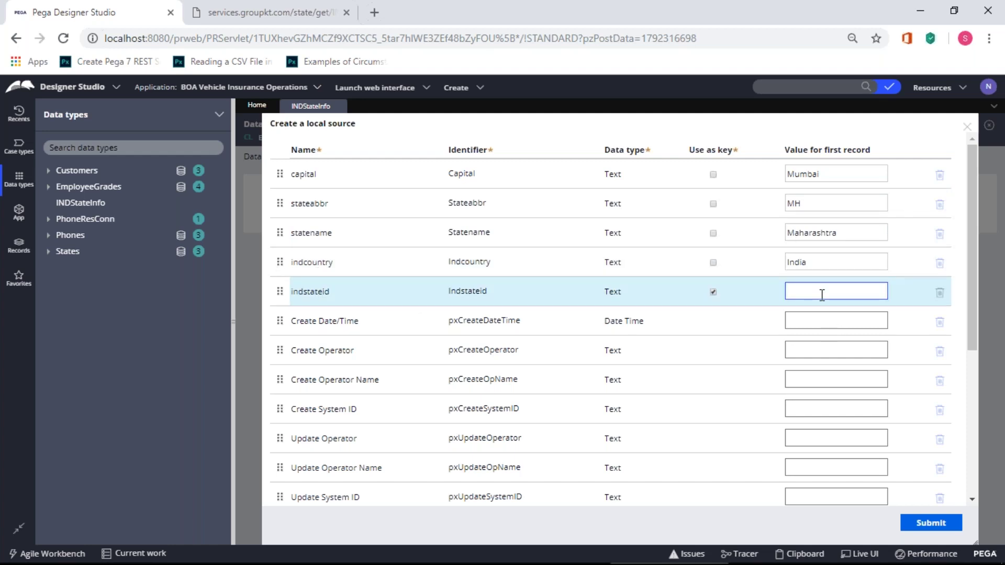
{"action": "type", "text": "M01"}
{"action": "type", "text": "H"}
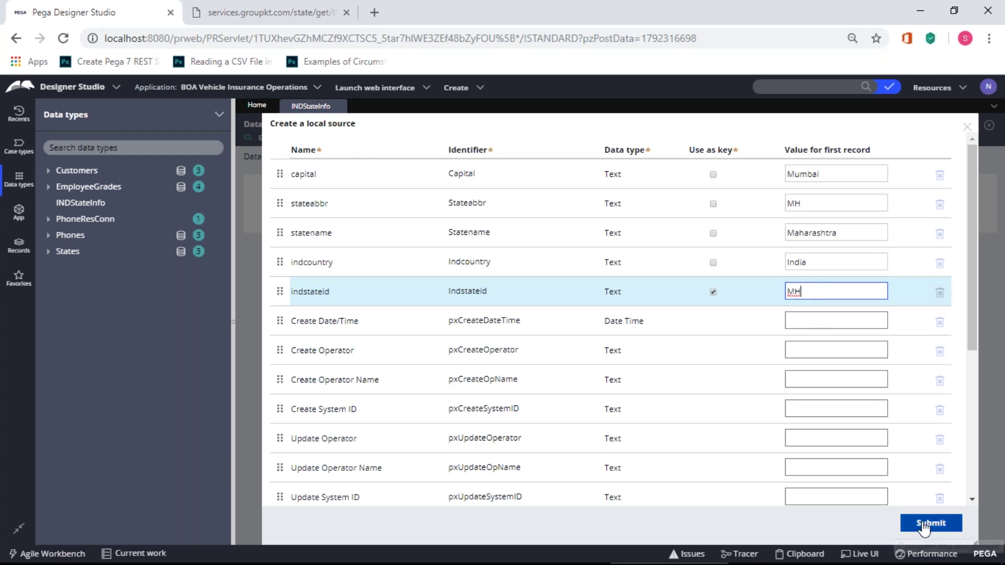
{"action": "scroll", "coordinate": [607, 325], "scroll_direction": "down", "scroll_amount": 1}
{"action": "scroll", "coordinate": [923, 525], "scroll_direction": "down", "scroll_amount": 5}
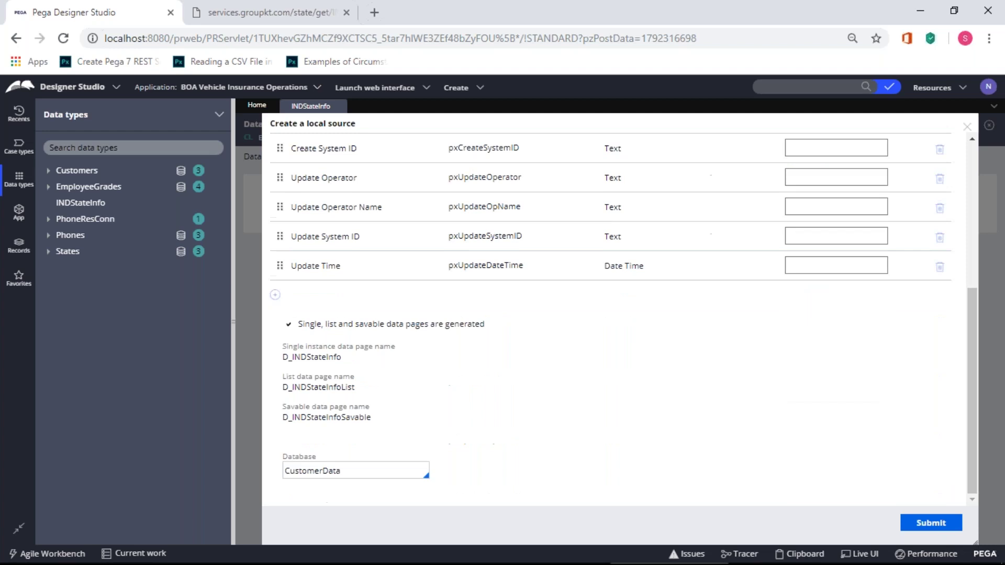
{"action": "scroll", "coordinate": [922, 525], "scroll_direction": "up", "scroll_amount": 6}
{"action": "left_click", "coordinate": [923, 526]}
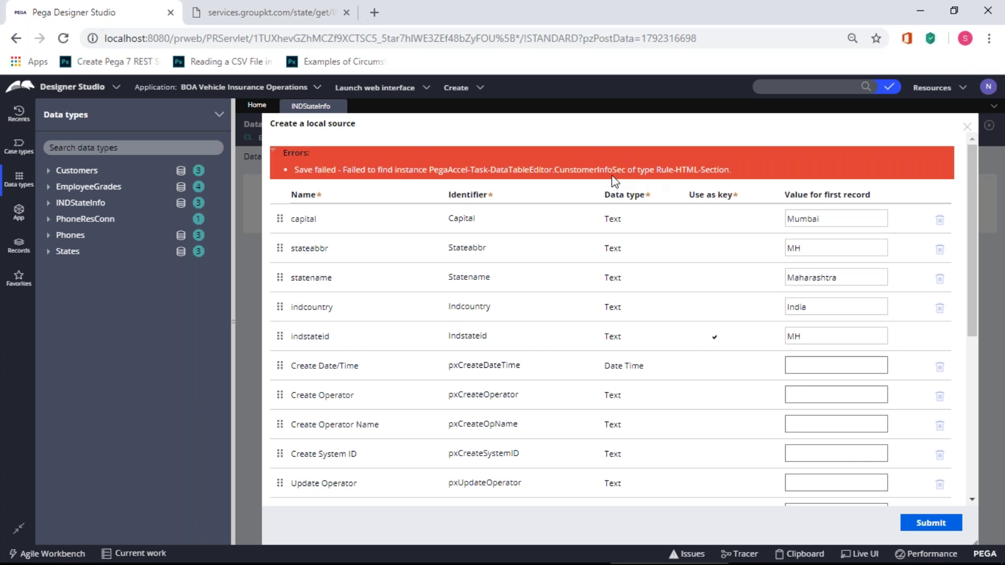
{"action": "scroll", "coordinate": [616, 182], "scroll_direction": "down", "scroll_amount": 6}
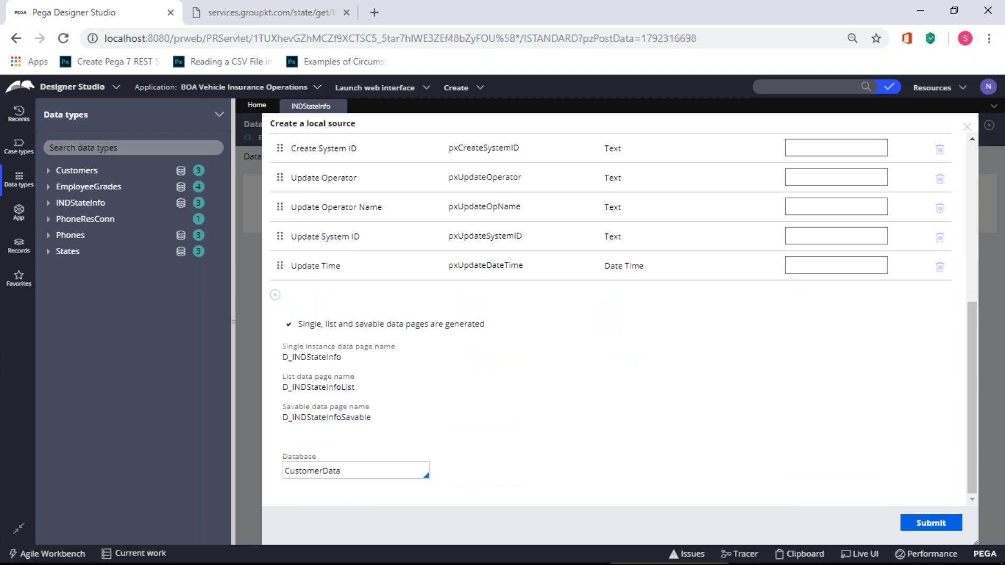
{"action": "scroll", "coordinate": [615, 314], "scroll_direction": "up", "scroll_amount": 5}
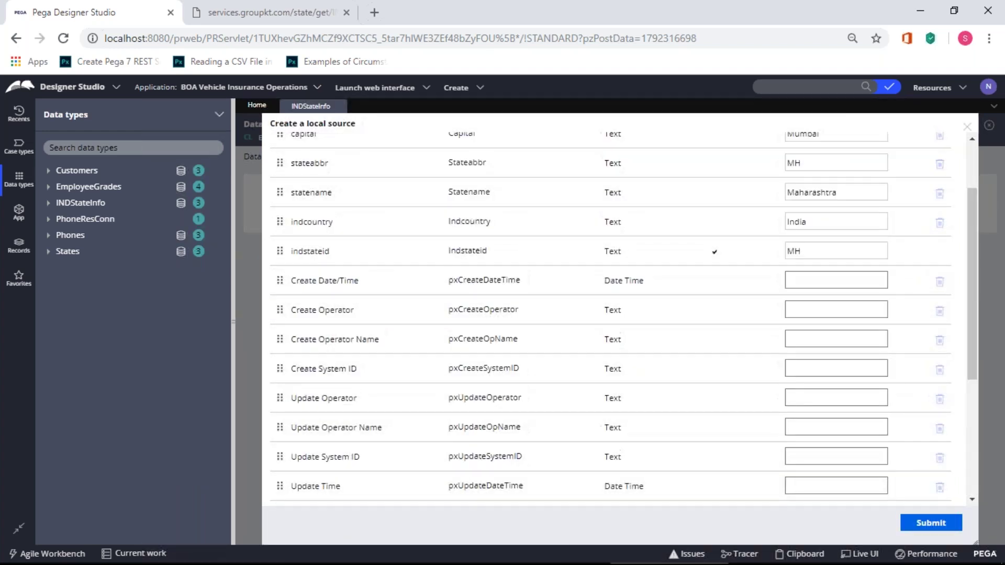
{"action": "scroll", "coordinate": [615, 314], "scroll_direction": "up", "scroll_amount": 3}
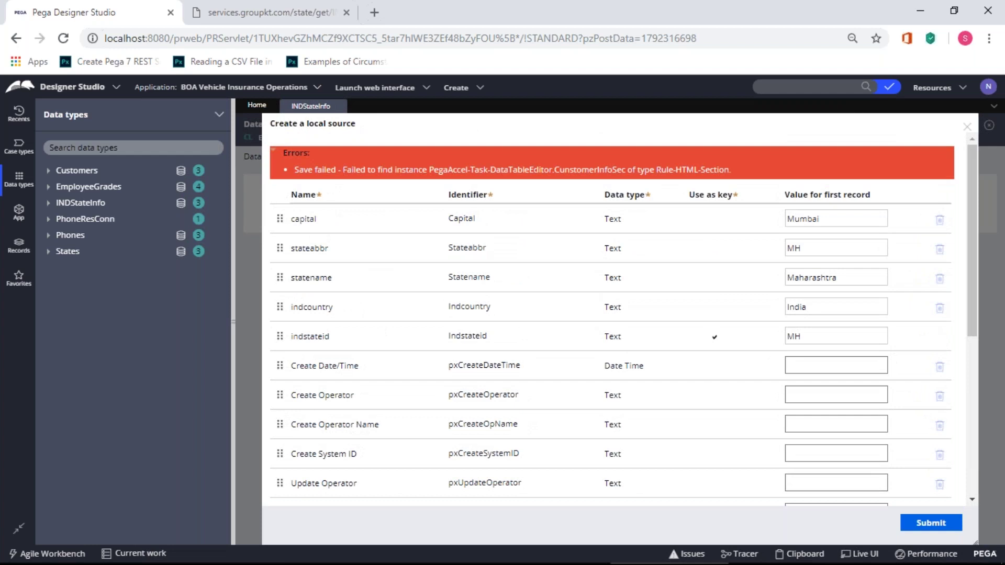
{"action": "scroll", "coordinate": [615, 315], "scroll_direction": "down", "scroll_amount": 5}
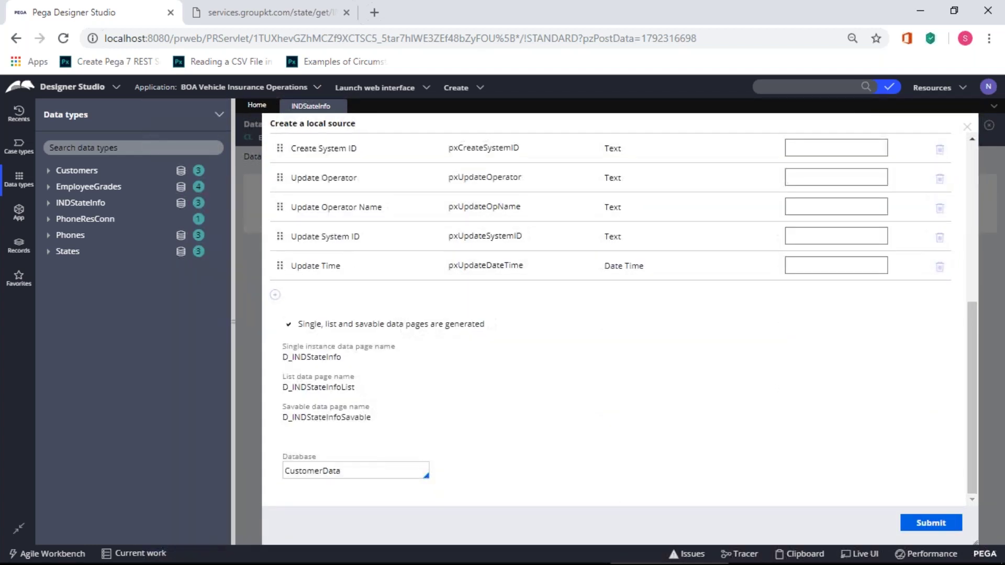
{"action": "scroll", "coordinate": [615, 315], "scroll_direction": "up", "scroll_amount": 1}
{"action": "scroll", "coordinate": [615, 314], "scroll_direction": "down", "scroll_amount": 2}
{"action": "left_click_drag", "start_coordinate": [337, 470], "coordinate": [281, 479]}
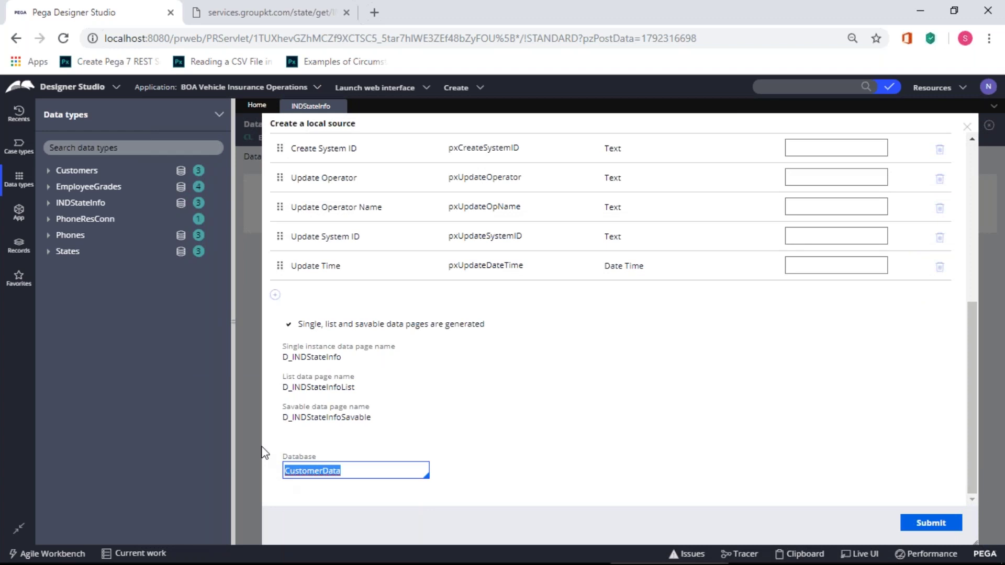
{"action": "key", "text": "Right"}
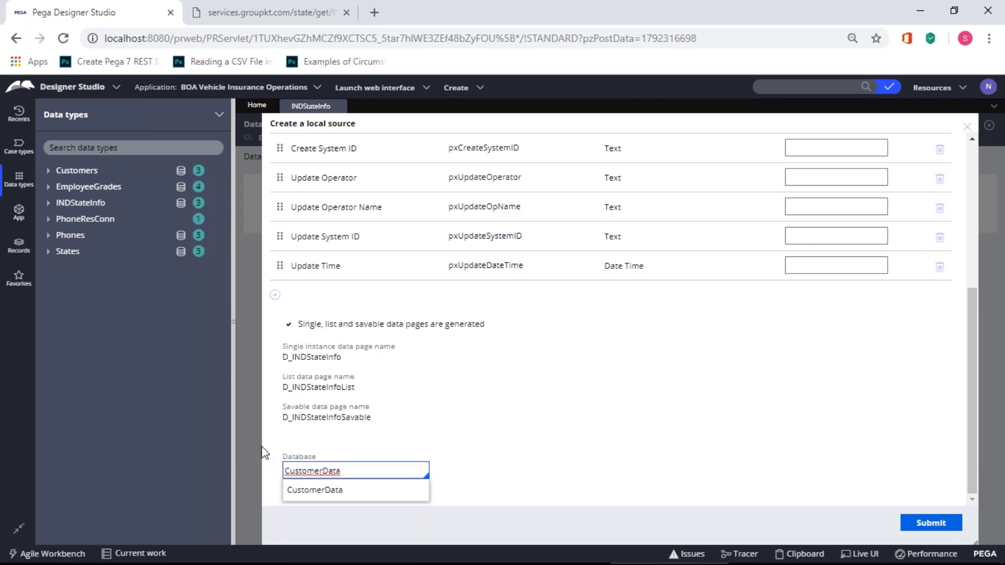
{"action": "left_click", "coordinate": [352, 441]}
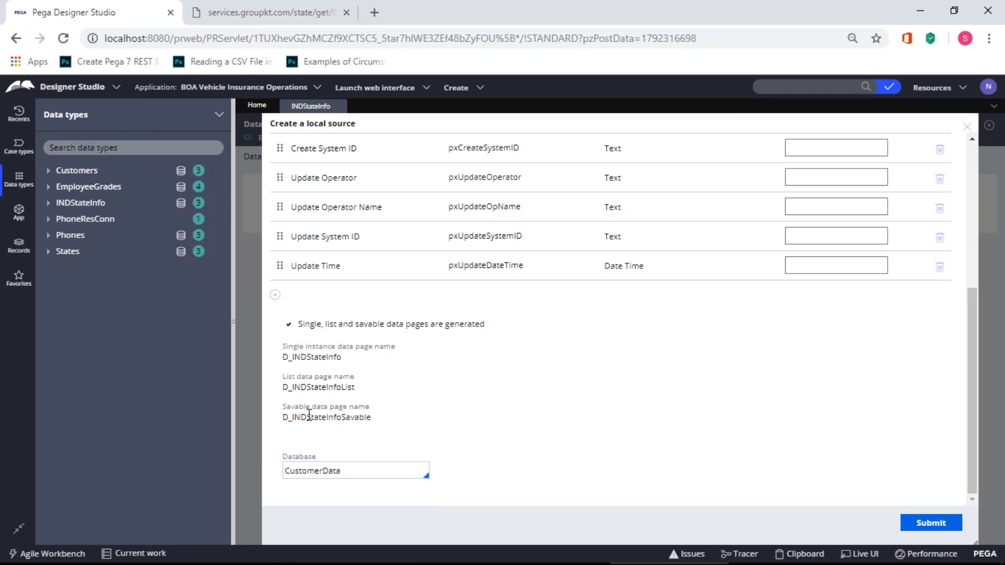
{"action": "scroll", "coordinate": [309, 415], "scroll_direction": "up", "scroll_amount": 3}
{"action": "scroll", "coordinate": [310, 415], "scroll_direction": "up", "scroll_amount": 2}
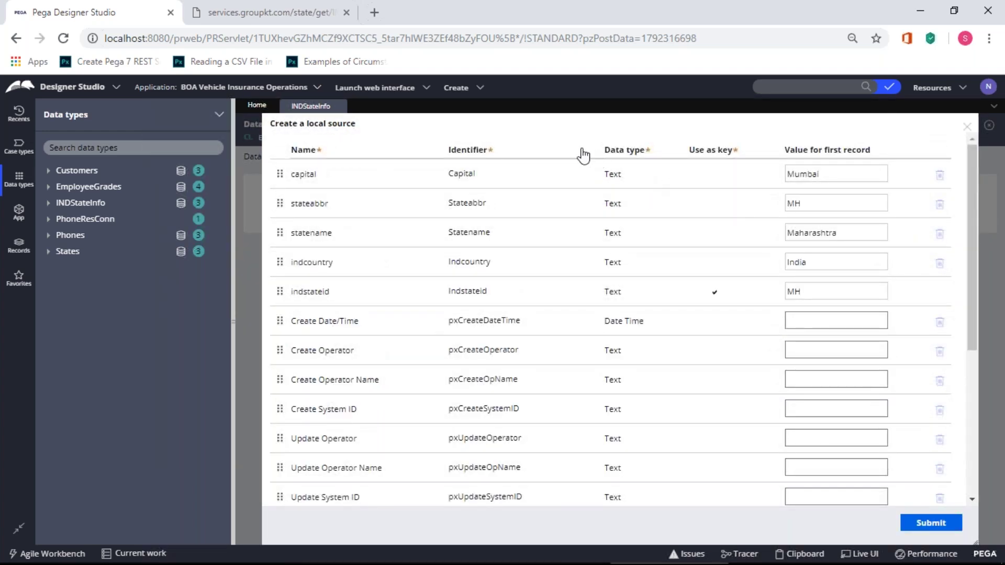
- Clear the first-record values for capital, abbreviation, state name, country and state id
{"action": "double_click", "coordinate": [805, 176]}
{"action": "key", "text": "BackSpace"}
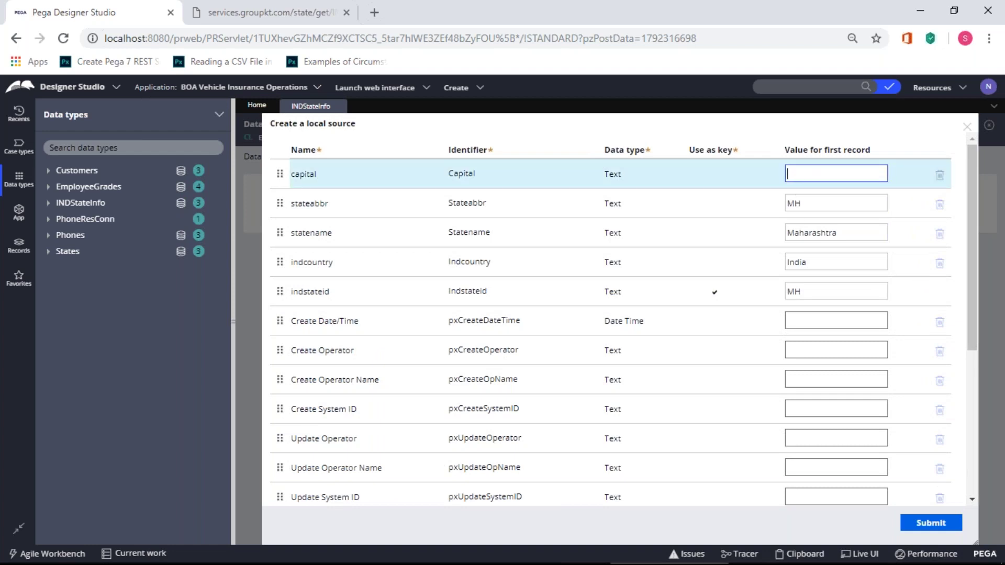
{"action": "double_click", "coordinate": [796, 203]}
{"action": "key", "text": "BackSpace"}
{"action": "double_click", "coordinate": [796, 233]}
{"action": "key", "text": "BackSpace"}
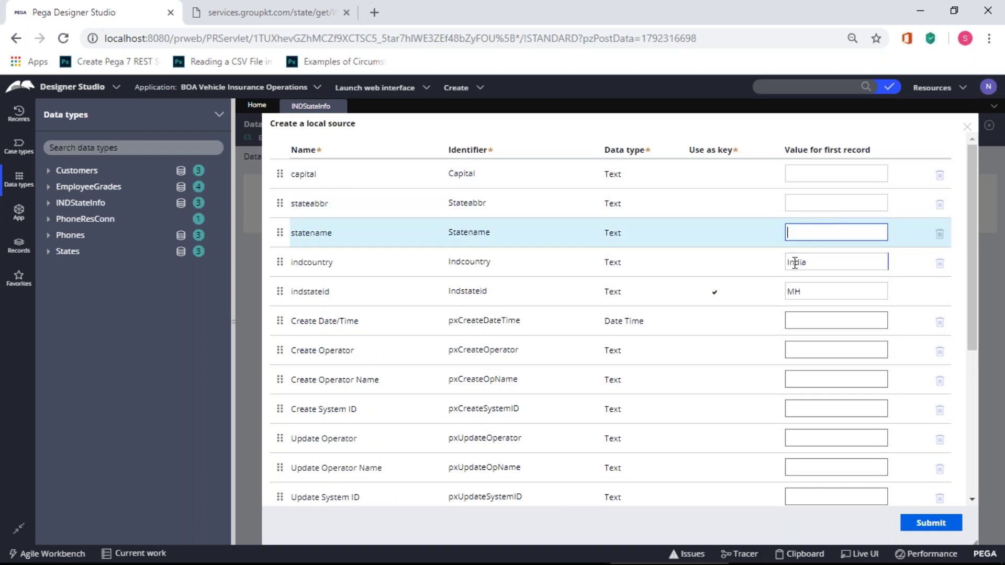
{"action": "double_click", "coordinate": [796, 262]}
{"action": "key", "text": "BackSpace"}
{"action": "double_click", "coordinate": [795, 291]}
{"action": "key", "text": "BackSpace"}
- Submit the empty local source, dismiss the review, and view the empty records list
{"action": "left_click", "coordinate": [916, 522]}
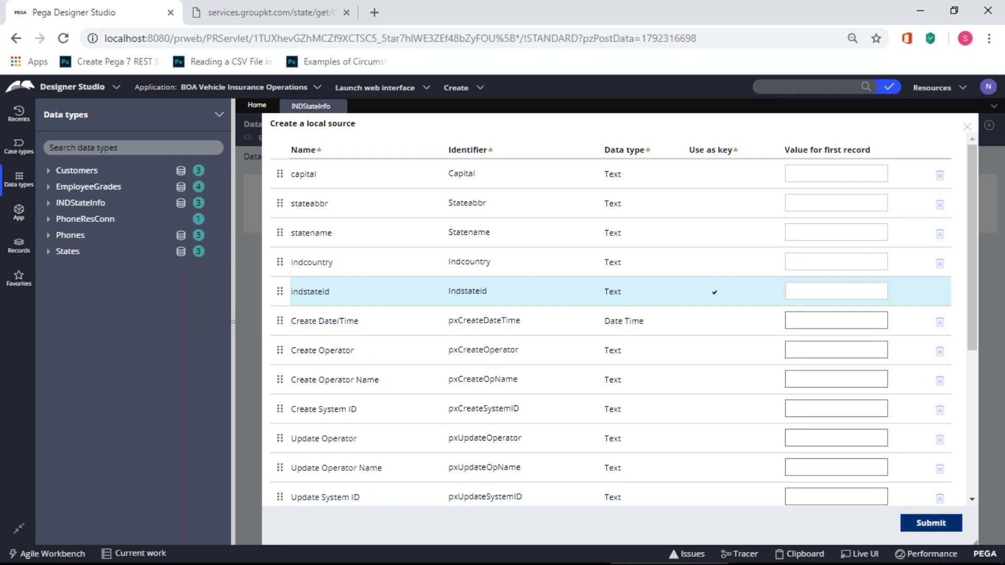
{"action": "left_click", "coordinate": [616, 480]}
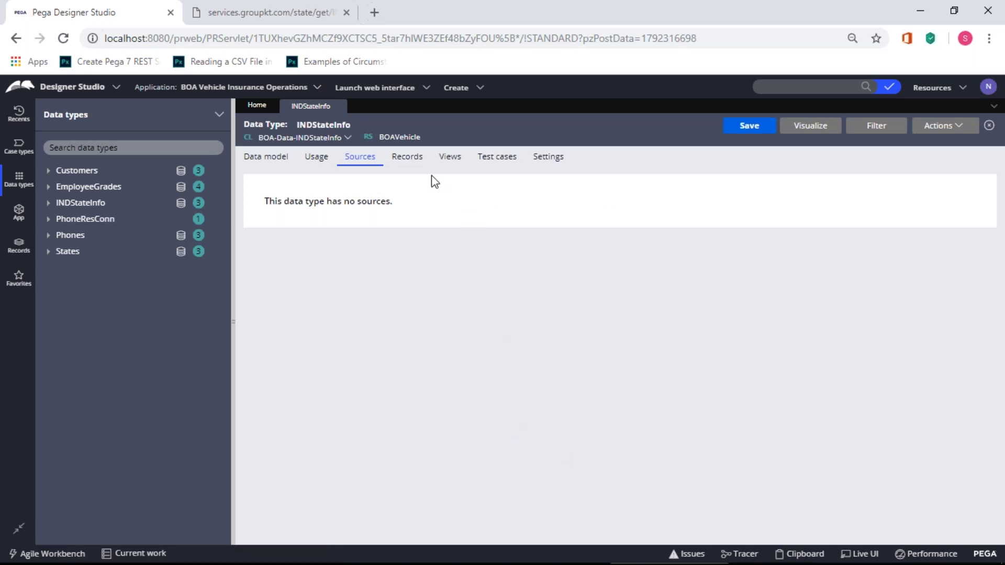
{"action": "left_click", "coordinate": [401, 159]}
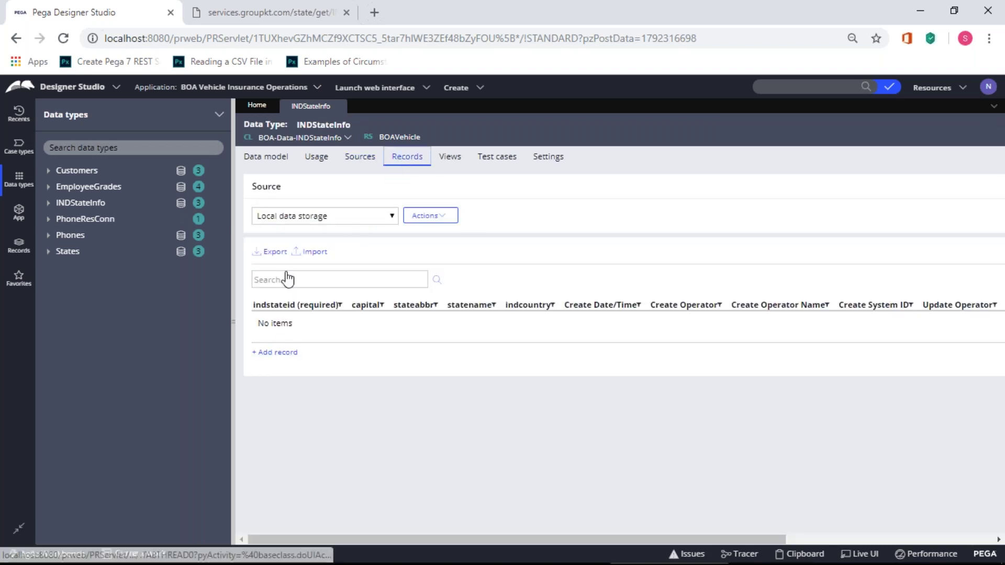
- Add a new record row with state id IND01, capital Mumbai and abbreviation MH
{"action": "left_click", "coordinate": [293, 354]}
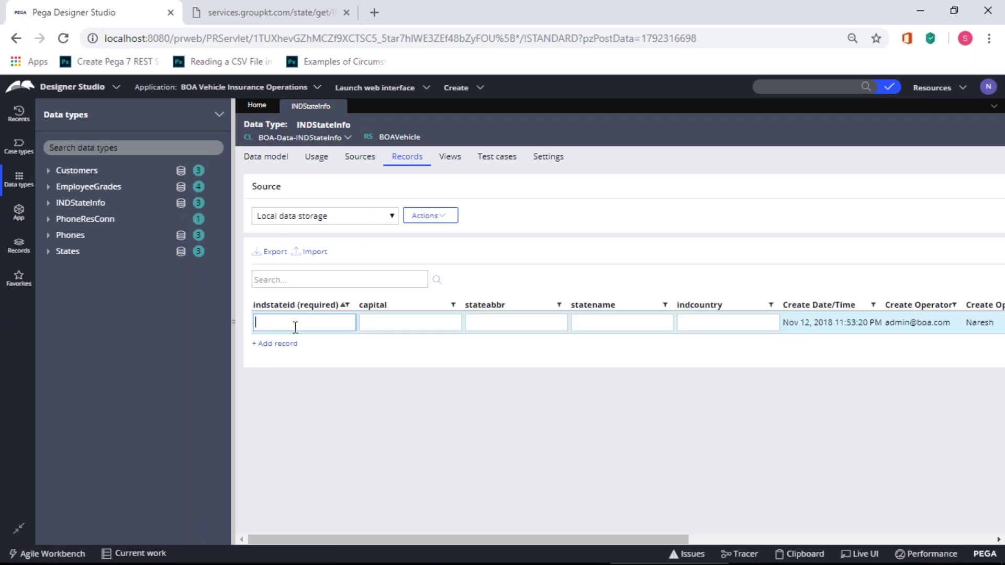
{"action": "type", "text": "IND01"}
{"action": "key", "text": "Tab"}
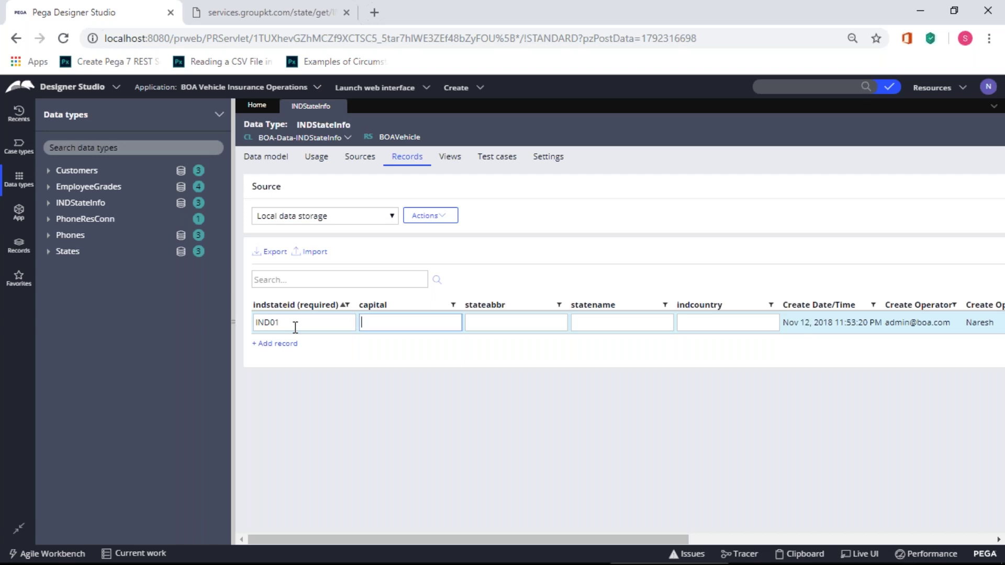
{"action": "type", "text": "Mumbai"}
{"action": "key", "text": "Tab"}
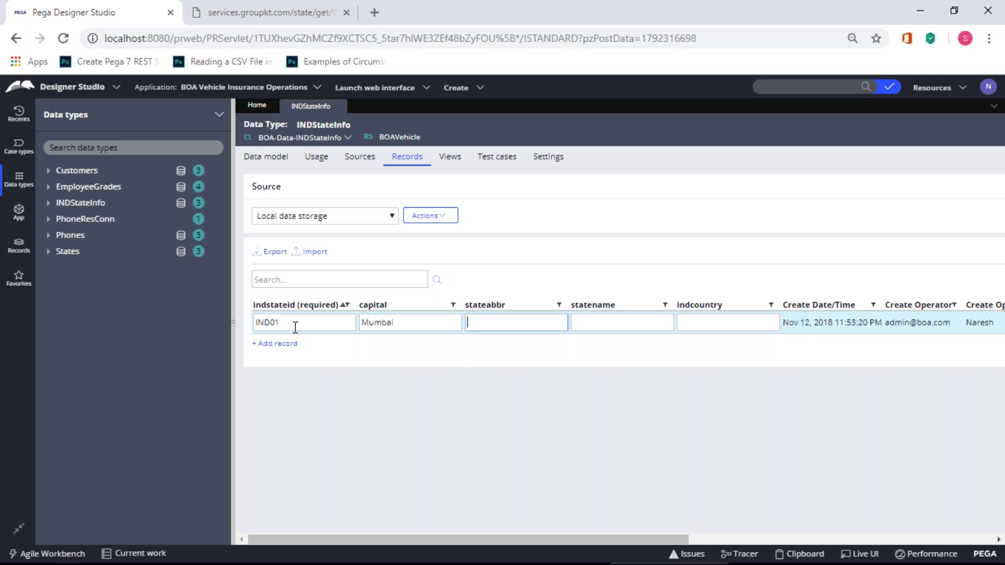
{"action": "type", "text": "MH"}
{"action": "key", "text": "Tab"}
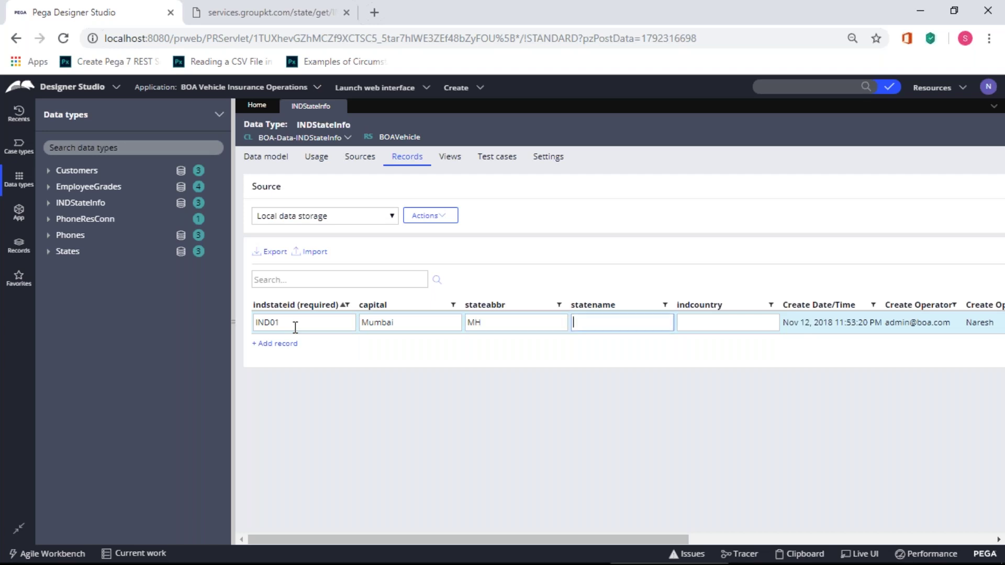
- Complete the row with state name Maharashtra and country IND, then read the save error
{"action": "type", "text": "Mahas"}
{"action": "key", "text": "BackSpace"}
{"action": "type", "text": "rashtra"}
{"action": "key", "text": "Tab"}
{"action": "type", "text": "IND"}
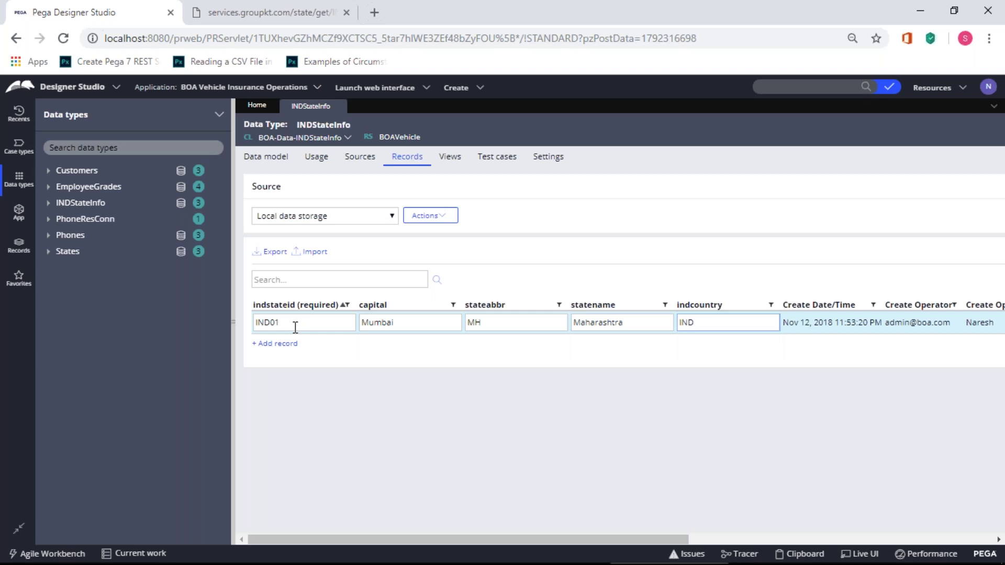
{"action": "left_click", "coordinate": [308, 382]}
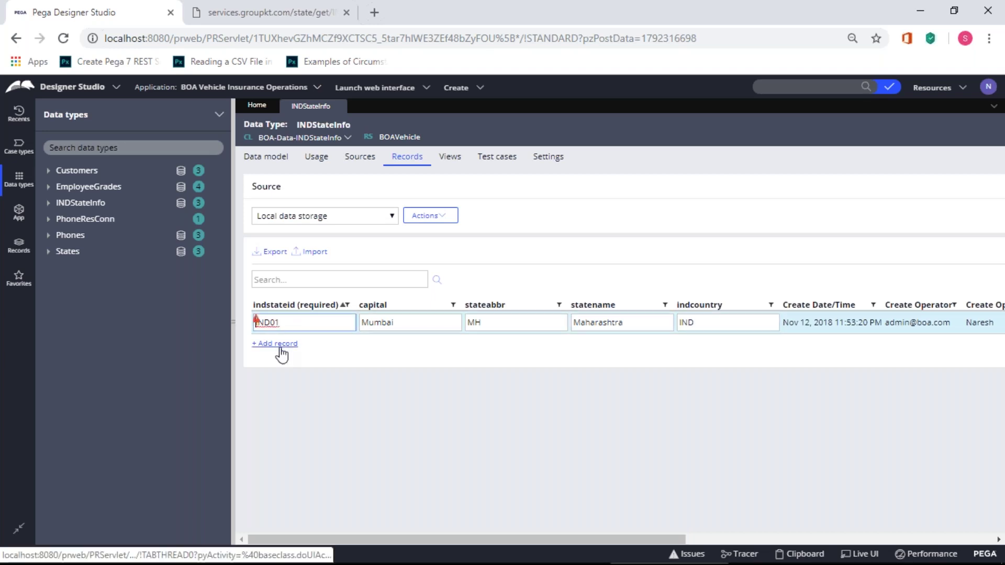
{"action": "mouse_move", "coordinate": [258, 324]}
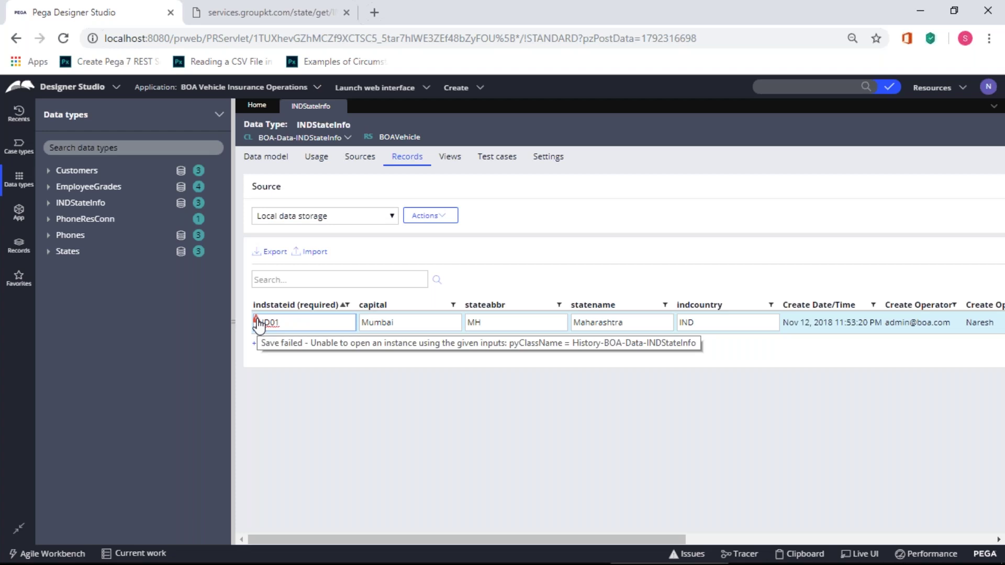
- Re-enter the ending of the state id value IND01
{"action": "left_click", "coordinate": [302, 325]}
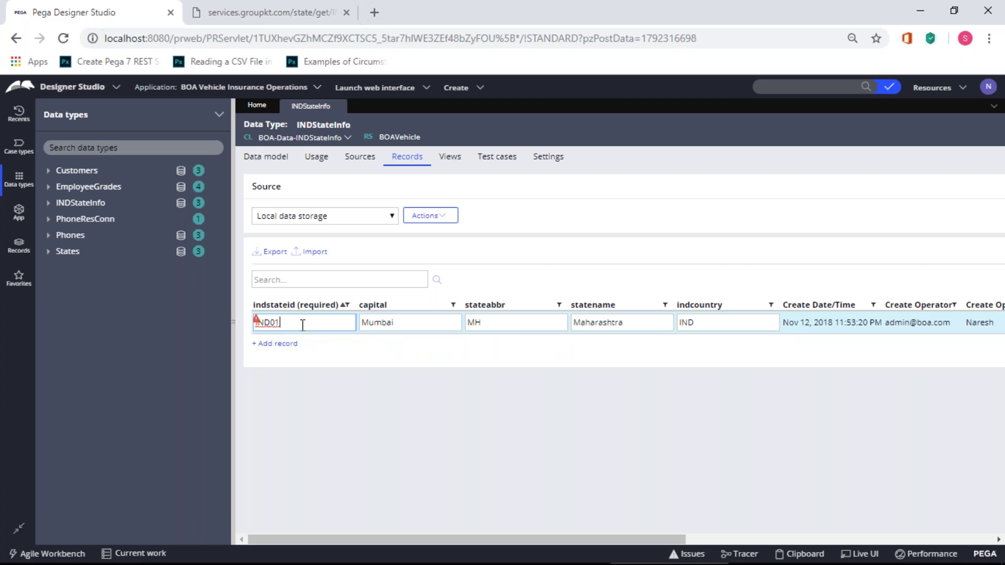
{"action": "key", "text": "BackSpace"}
{"action": "key", "text": "BackSpace"}
{"action": "key", "text": "BackSpace"}
{"action": "type", "text": "01"}
- Scroll the records grid right and delete the row that failed to save
{"action": "mouse_move", "coordinate": [502, 536]}
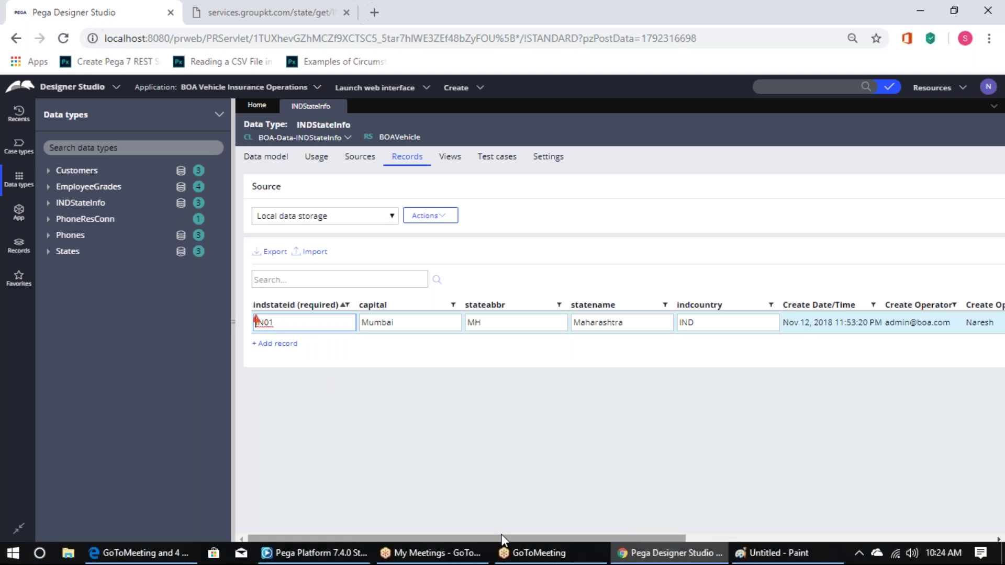
{"action": "left_click_drag", "start_coordinate": [505, 539], "coordinate": [832, 550]}
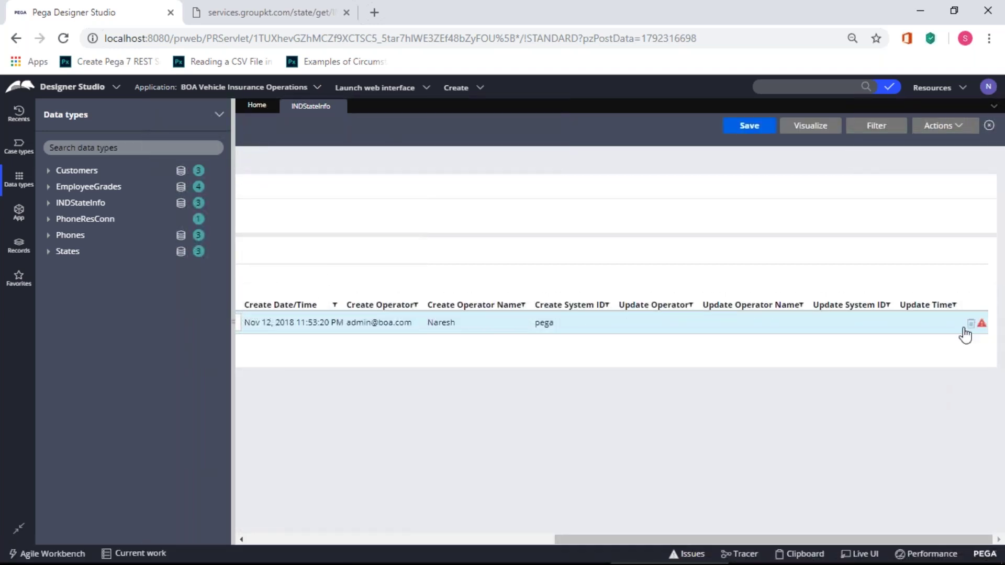
{"action": "mouse_move", "coordinate": [982, 329]}
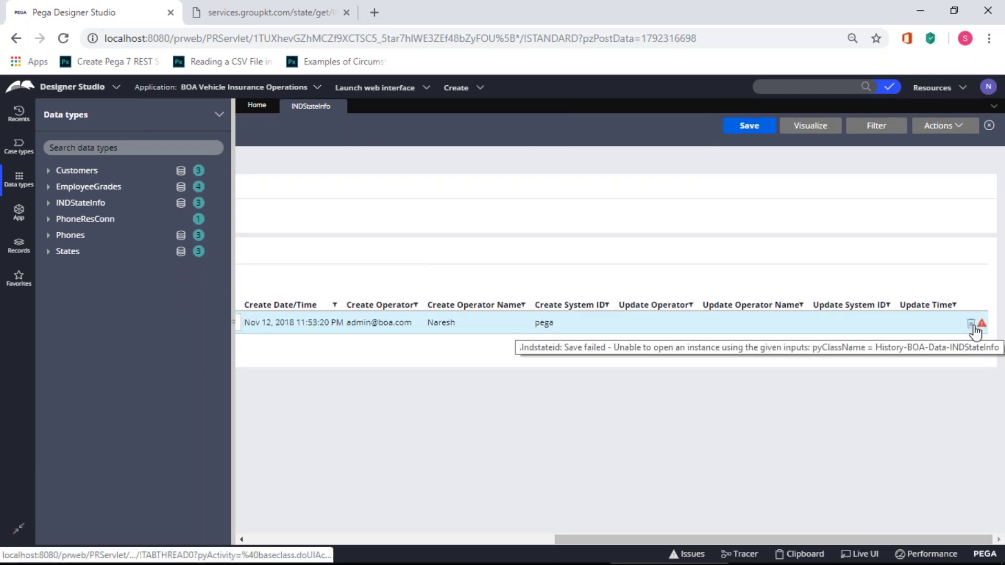
{"action": "left_click", "coordinate": [971, 324]}
{"action": "left_click_drag", "start_coordinate": [618, 539], "coordinate": [301, 540]}
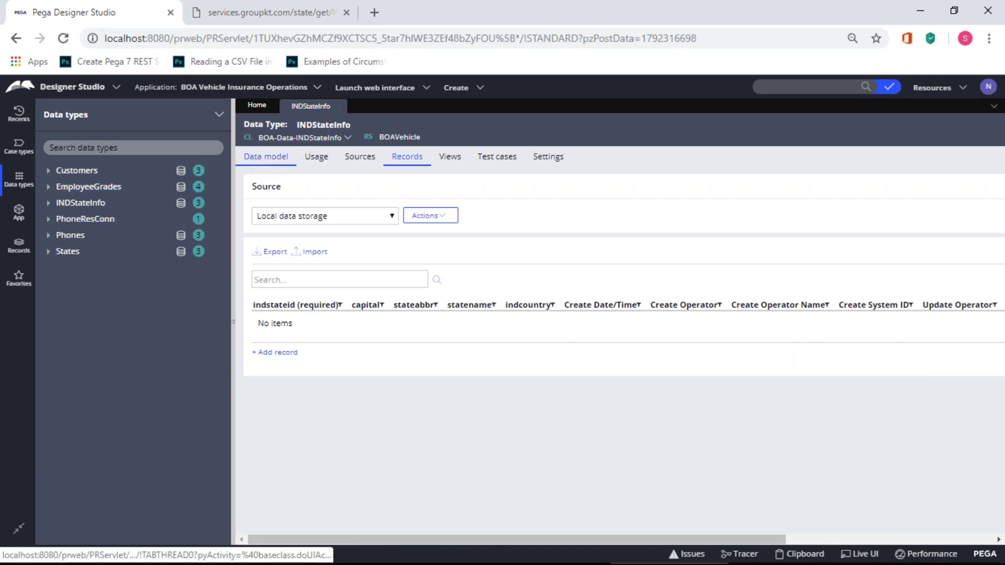
- Review INDStateInfo's Data model and Sources tabs and its actions list
{"action": "left_click", "coordinate": [277, 167]}
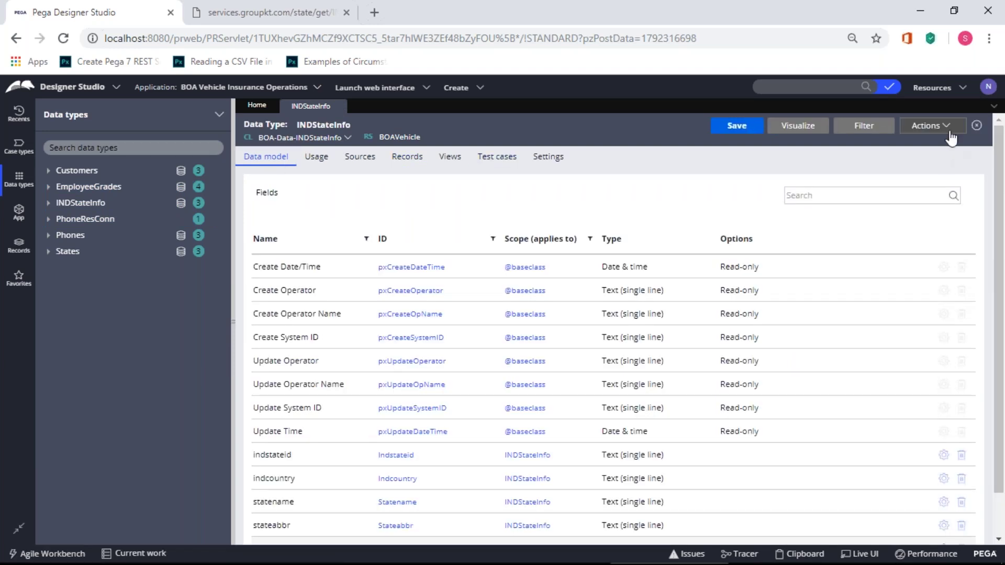
{"action": "left_click", "coordinate": [948, 127]}
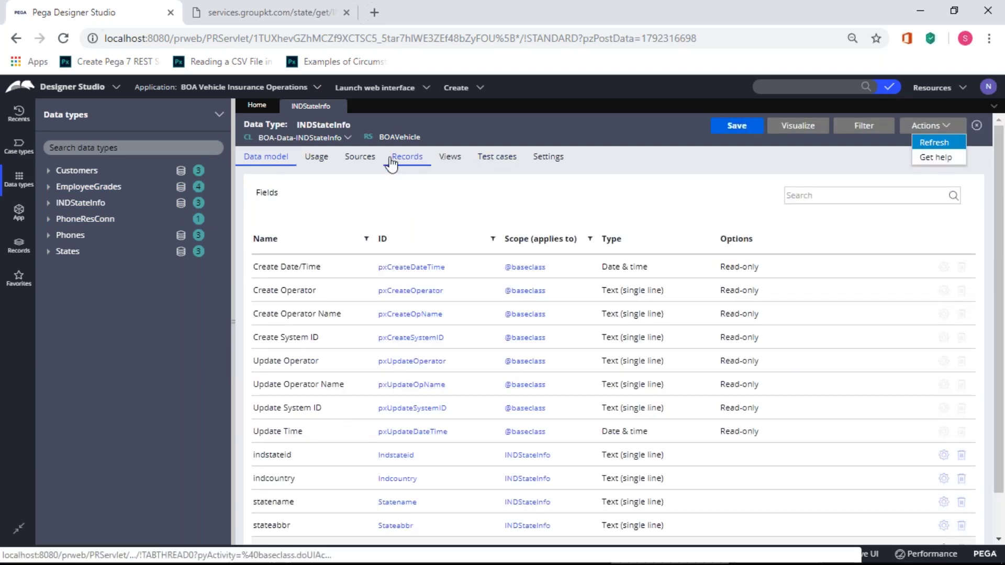
{"action": "left_click", "coordinate": [323, 159]}
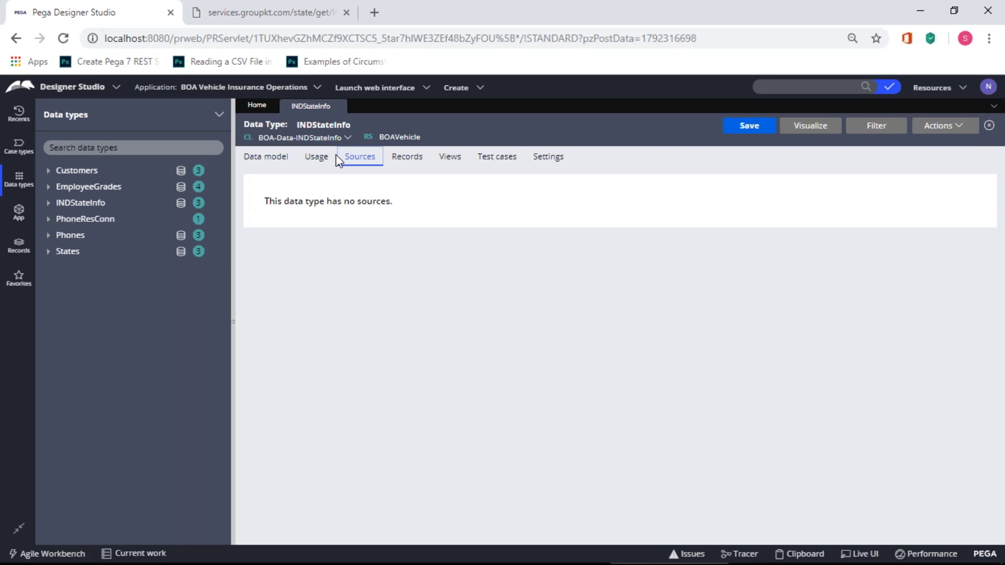
{"action": "left_click", "coordinate": [276, 160]}
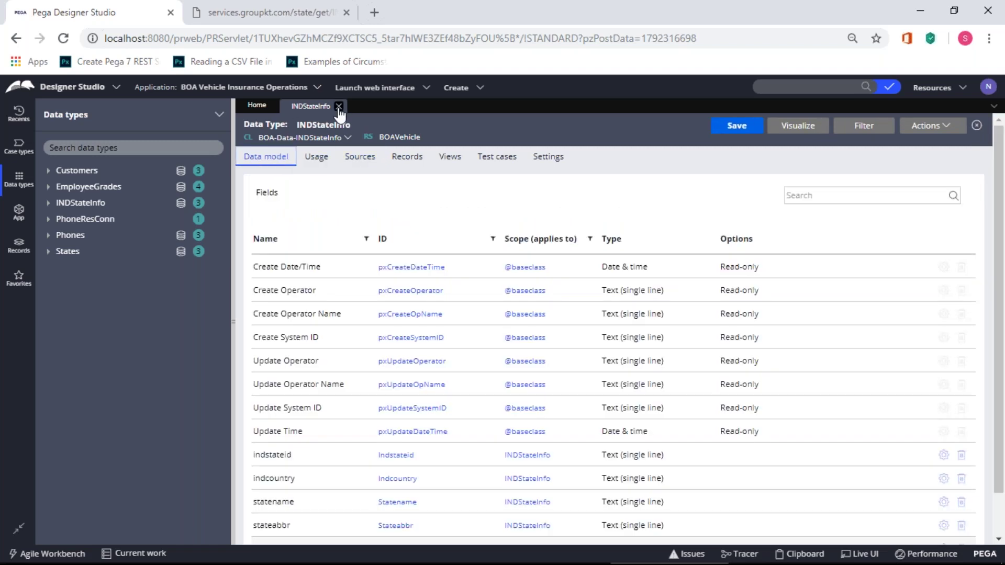
- Close INDStateInfo and remove it from the application's data types
{"action": "left_click", "coordinate": [339, 106]}
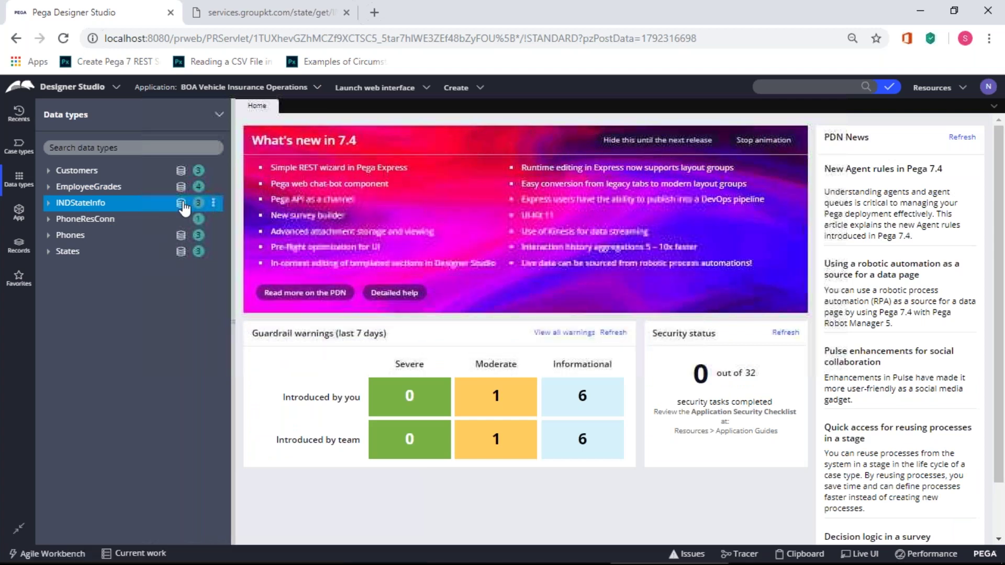
{"action": "left_click", "coordinate": [215, 204]}
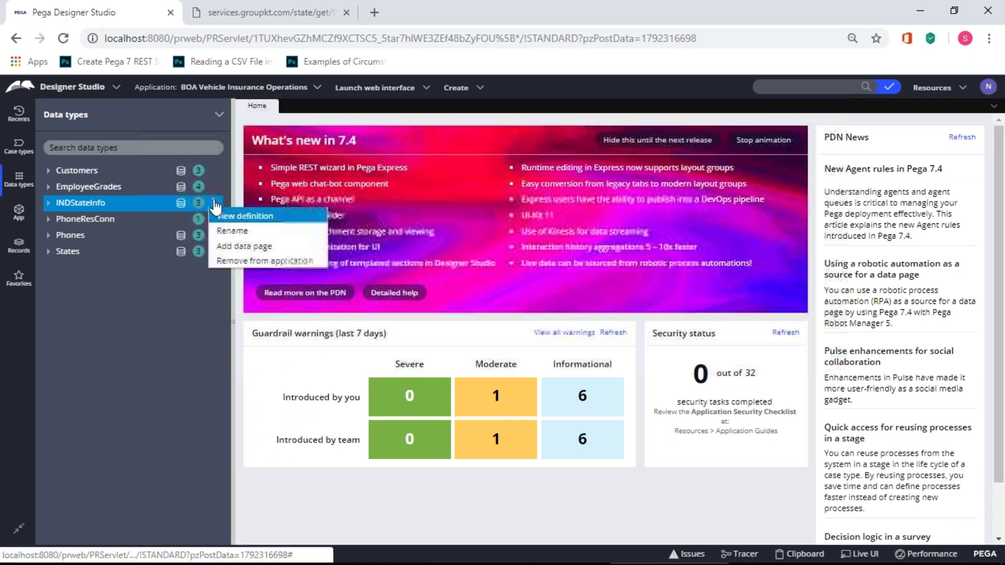
{"action": "left_click", "coordinate": [222, 260]}
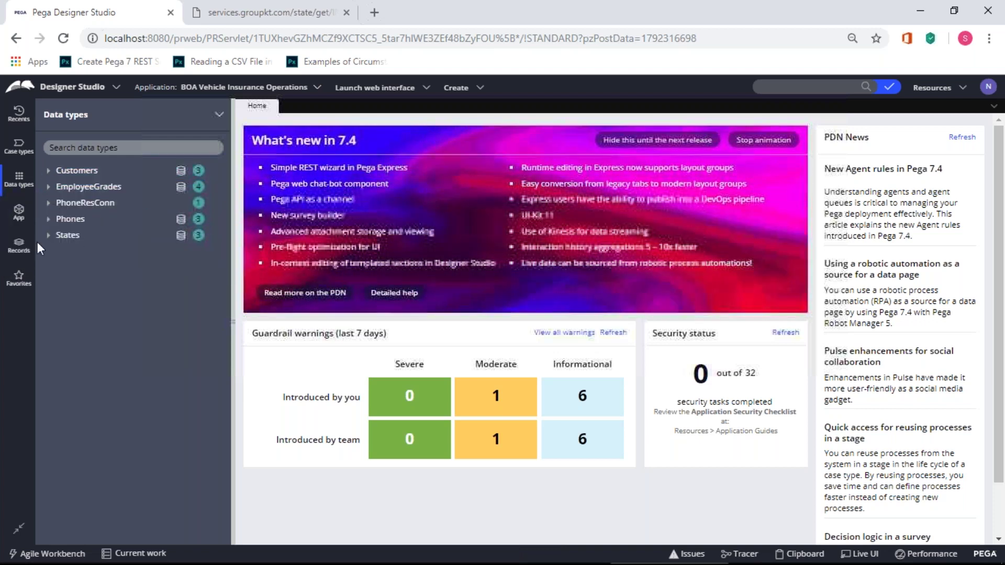
{"action": "left_click", "coordinate": [18, 244]}
{"action": "left_click", "coordinate": [18, 211]}
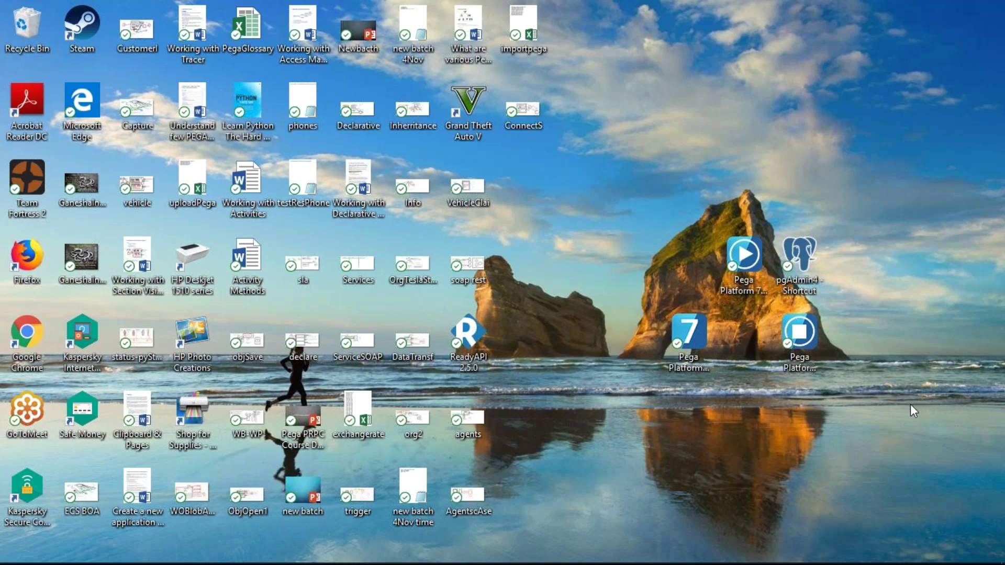
- Launch Pega Platform 7.4.0 from the desktop shortcut and log in to Designer Studio
{"action": "double_click", "coordinate": [691, 340]}
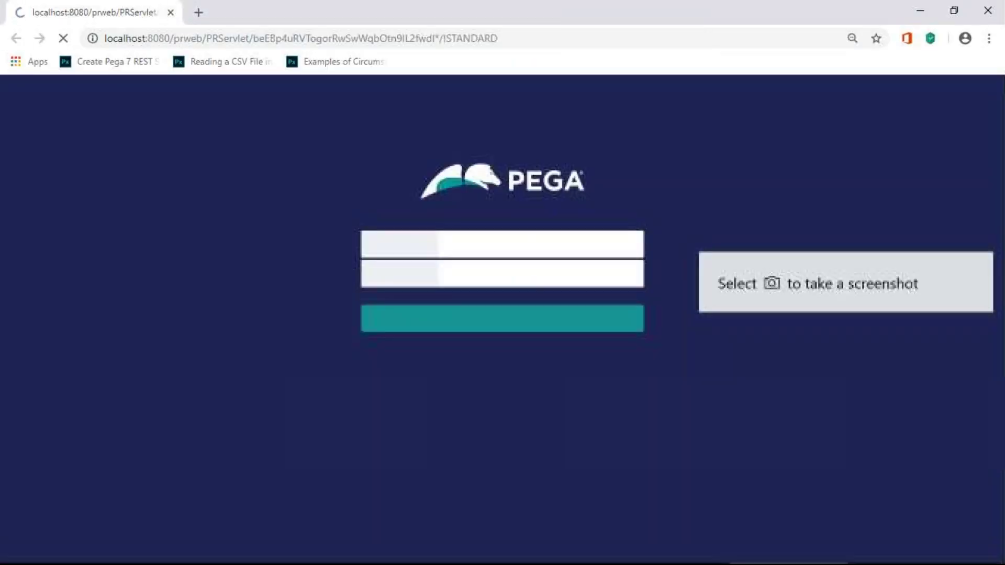
{"action": "left_click", "coordinate": [555, 327]}
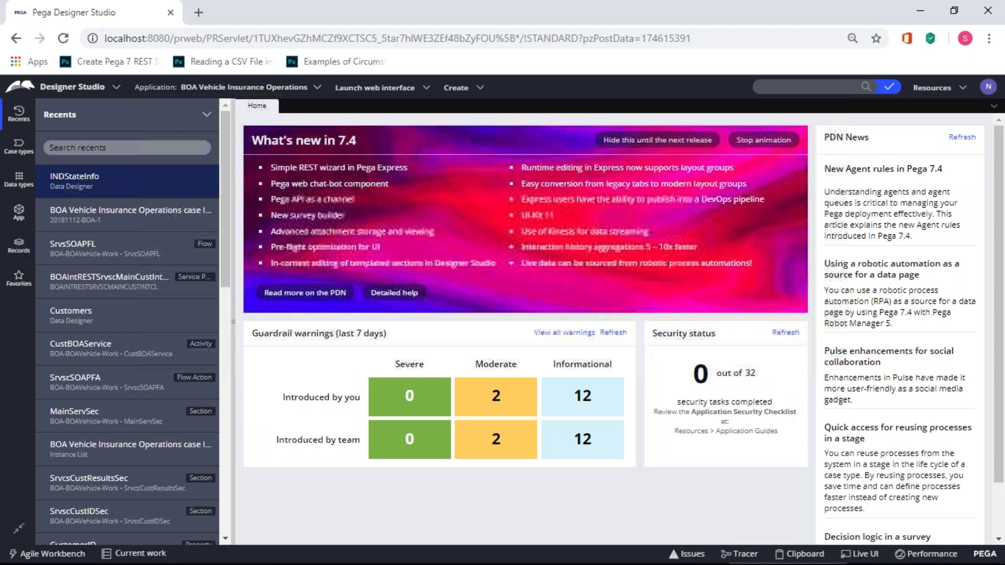
- Start a new data type labelled StateTable
{"action": "left_click", "coordinate": [19, 178]}
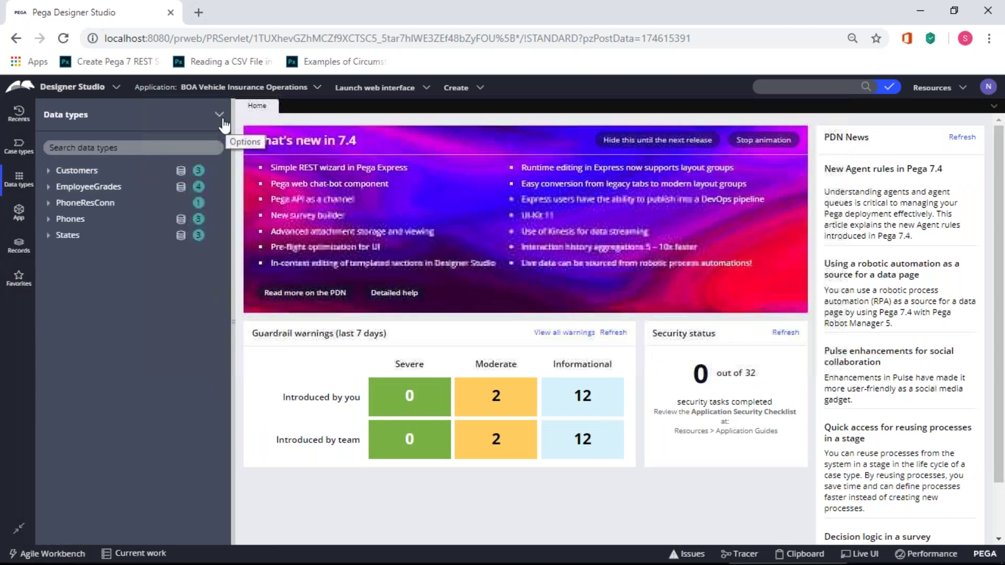
{"action": "left_click", "coordinate": [222, 121]}
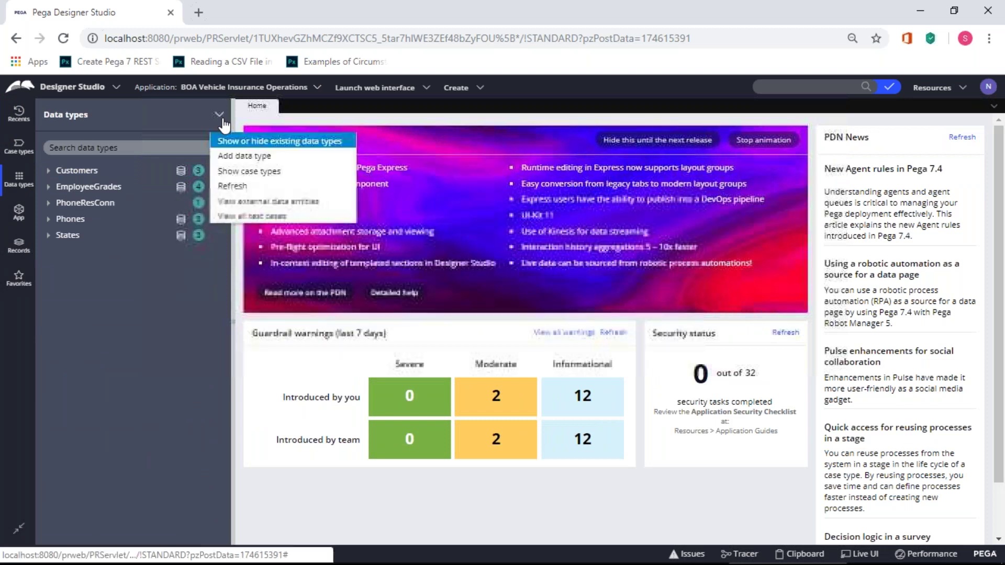
{"action": "left_click", "coordinate": [231, 157]}
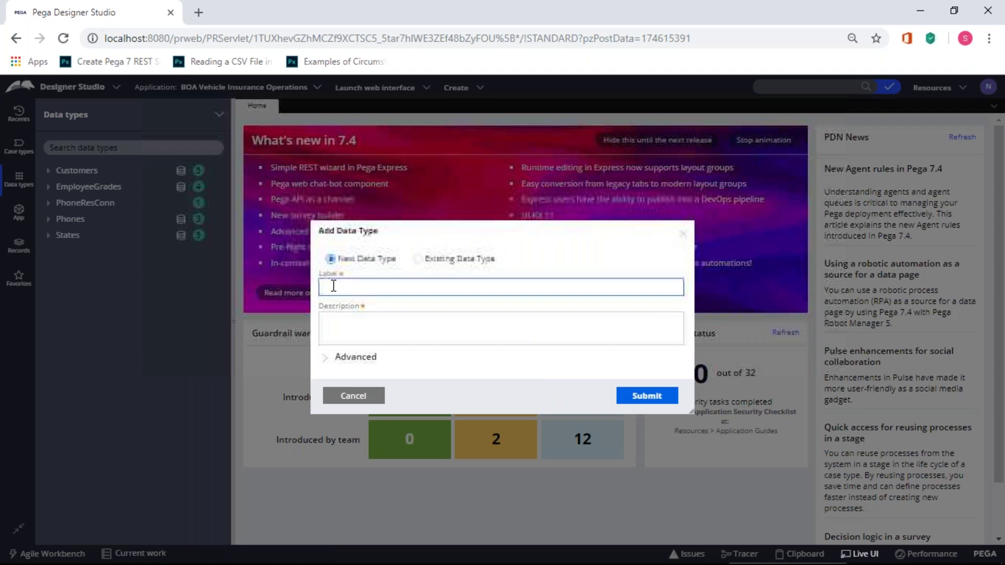
{"action": "type", "text": "StateTable"}
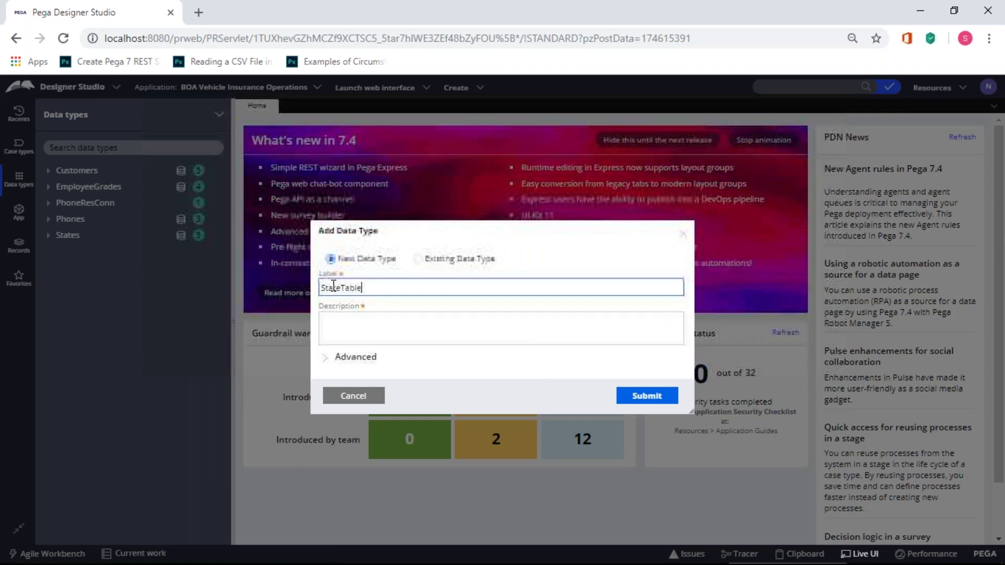
{"action": "key", "text": "Tab"}
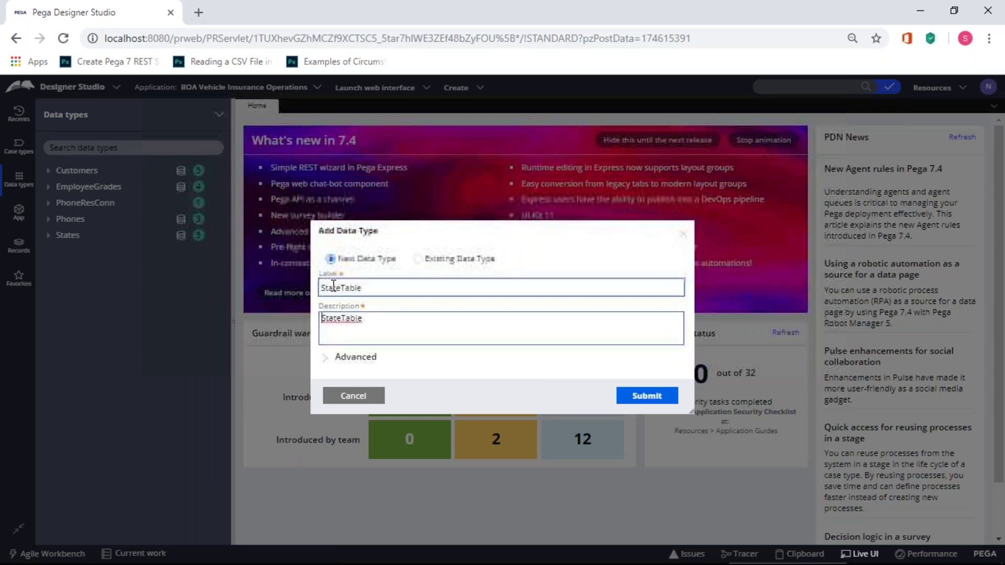
- Set the parent class to BOA-Data in advanced settings and create the data type
{"action": "left_click", "coordinate": [325, 357]}
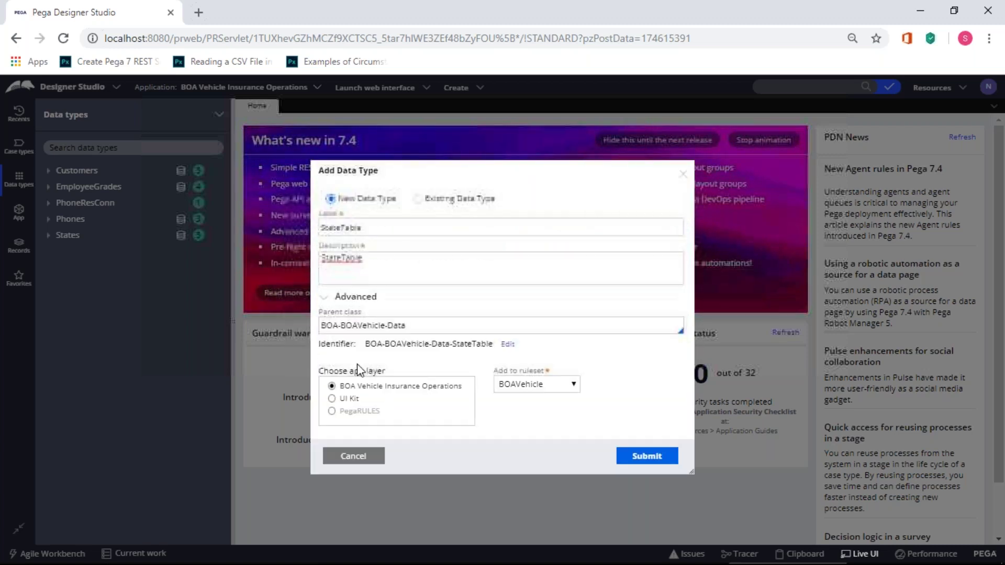
{"action": "left_click", "coordinate": [386, 325]}
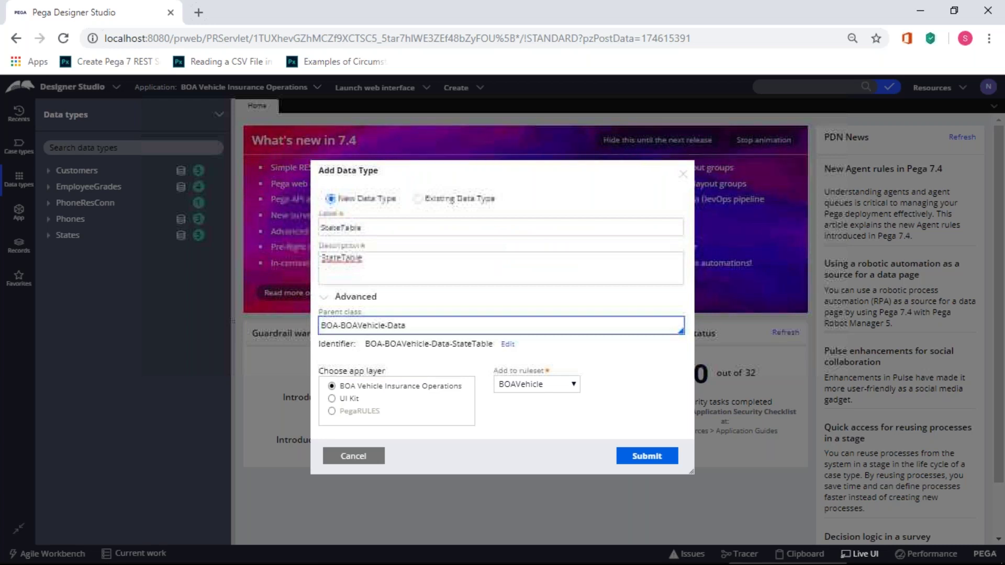
{"action": "left_click", "coordinate": [384, 325]}
{"action": "key", "text": "BackSpace"}
{"action": "key", "text": "BackSpace"}
{"action": "key", "text": "BackSpace"}
{"action": "key", "text": "BackSpace"}
{"action": "key", "text": "BackSpace"}
{"action": "key", "text": "BackSpace"}
{"action": "key", "text": "BackSpace"}
{"action": "key", "text": "BackSpace"}
{"action": "key", "text": "BackSpace"}
{"action": "key", "text": "BackSpace"}
{"action": "key", "text": "BackSpace"}
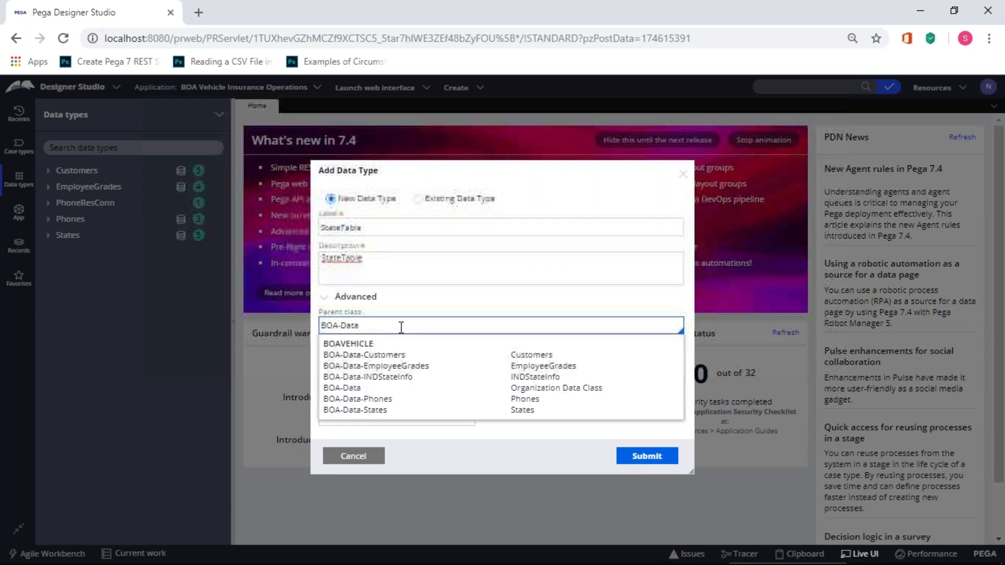
{"action": "left_click", "coordinate": [438, 312]}
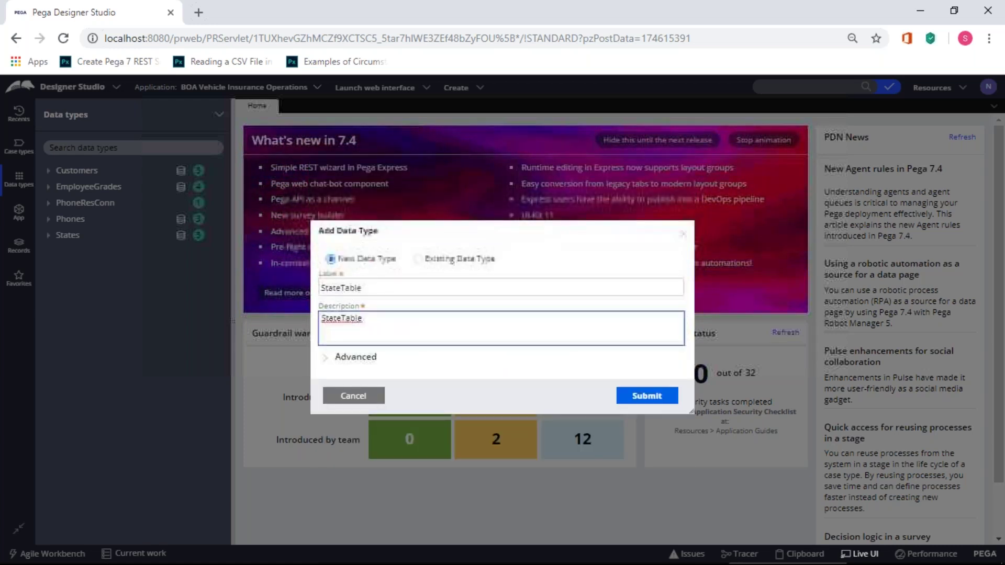
{"action": "left_click", "coordinate": [324, 353]}
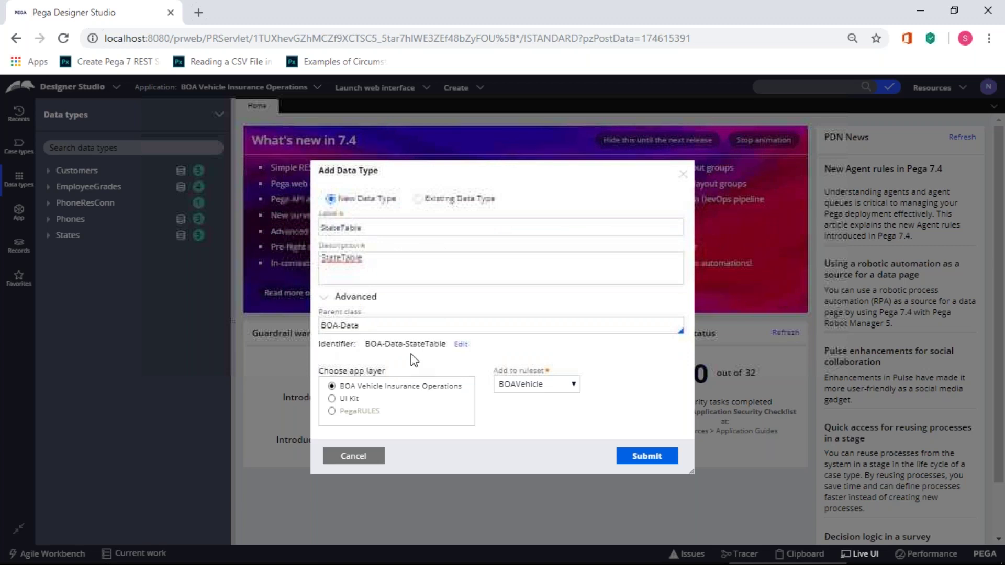
{"action": "left_click", "coordinate": [644, 459]}
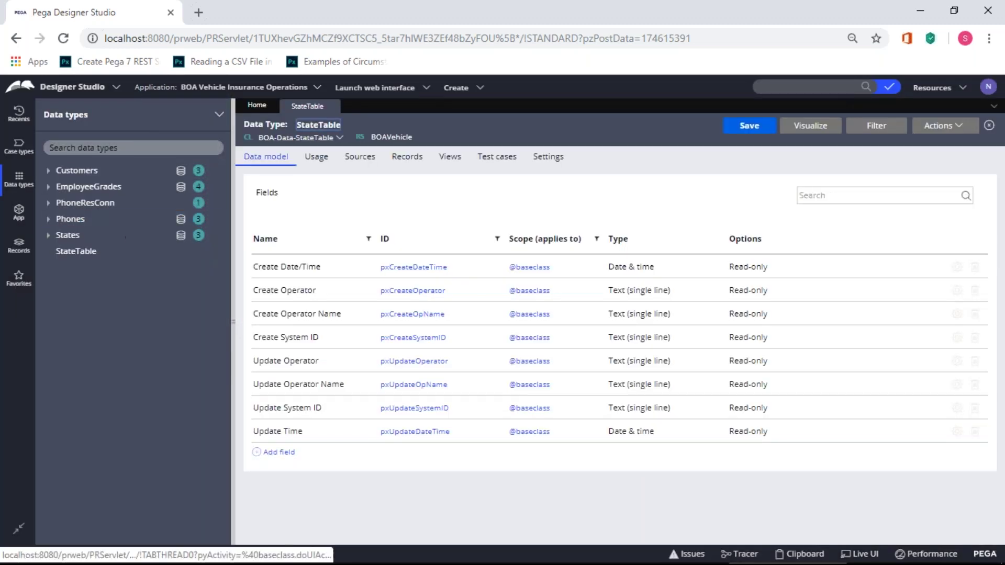
- Add statetableid and statename text fields to the StateTable data model
{"action": "left_click", "coordinate": [286, 453]}
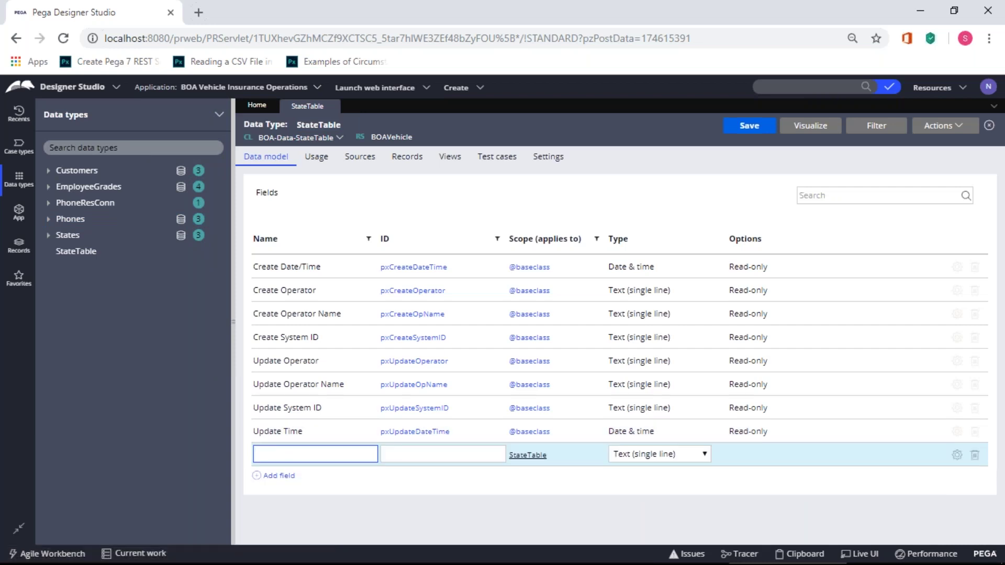
{"action": "type", "text": "statetableid"}
{"action": "left_click", "coordinate": [362, 501]}
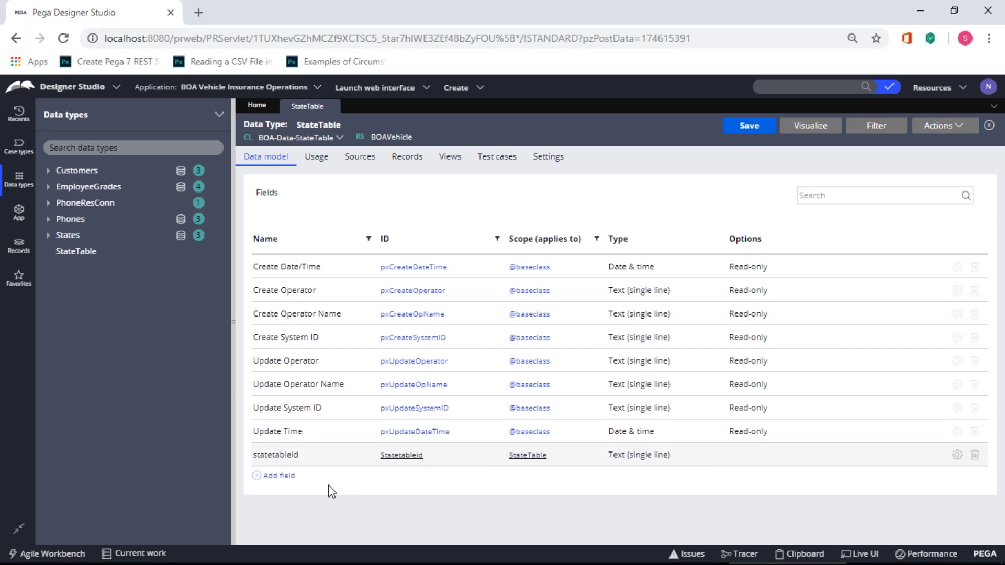
{"action": "left_click", "coordinate": [283, 476]}
{"action": "type", "text": "statename"}
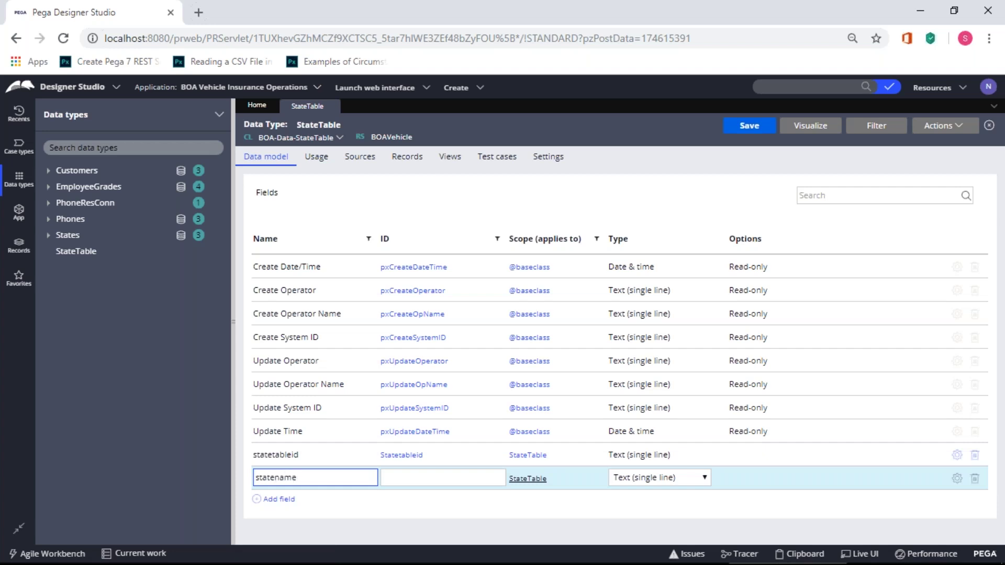
{"action": "left_click", "coordinate": [359, 519]}
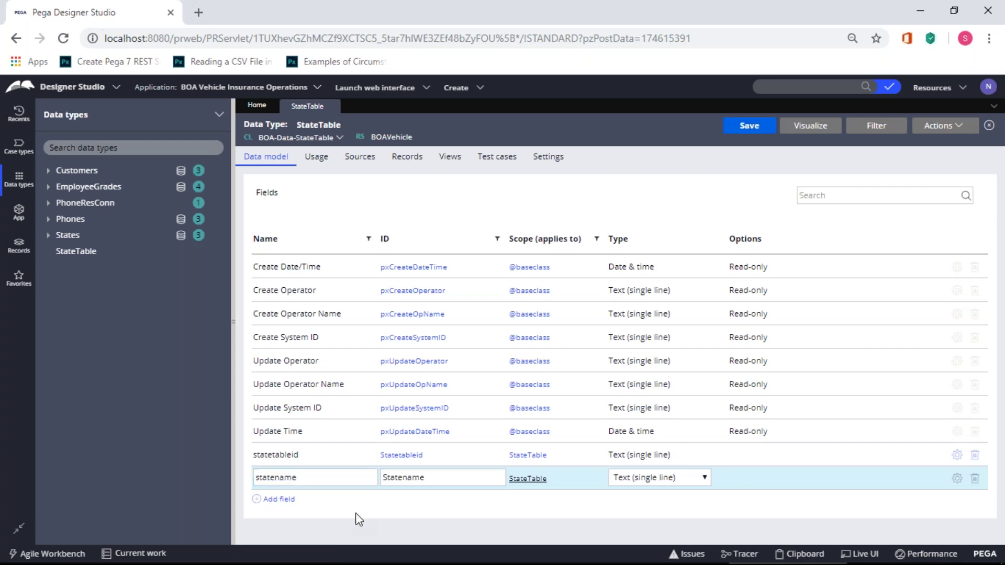
- Add stateabbr and statecapital text fields, then save the data model
{"action": "left_click", "coordinate": [279, 499]}
{"action": "type", "text": "stateabbr"}
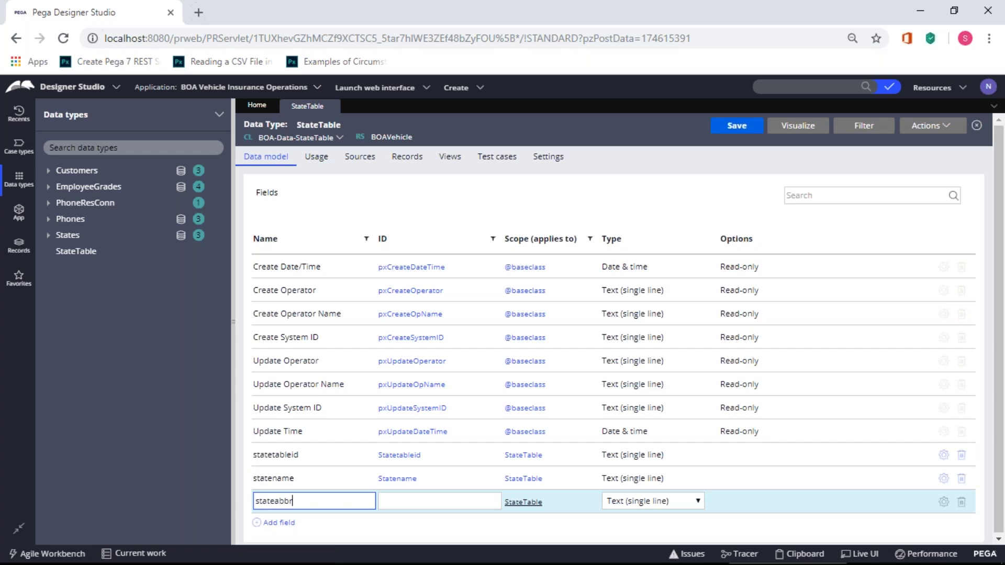
{"action": "left_click", "coordinate": [358, 536]}
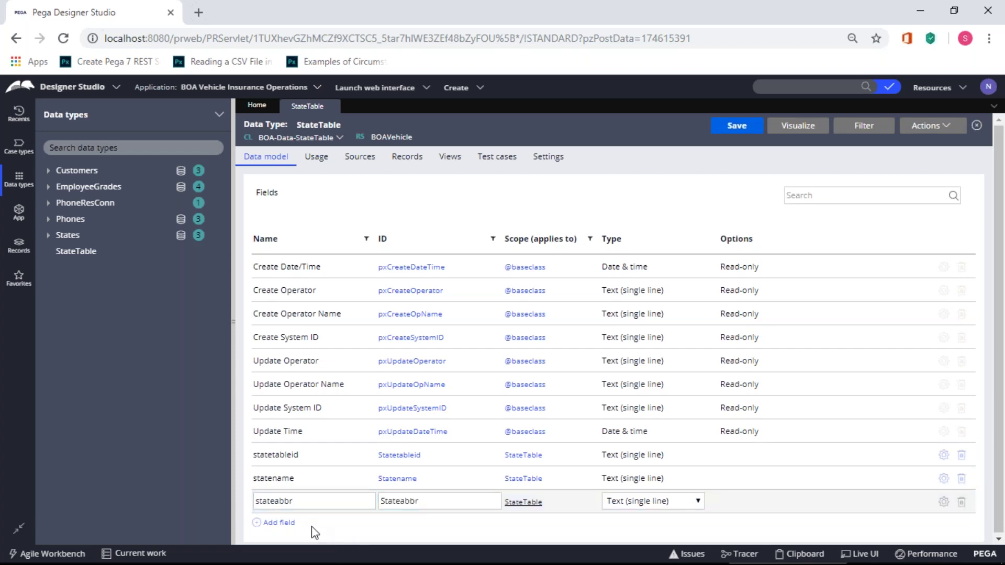
{"action": "left_click", "coordinate": [283, 523]}
{"action": "type", "text": "sta"}
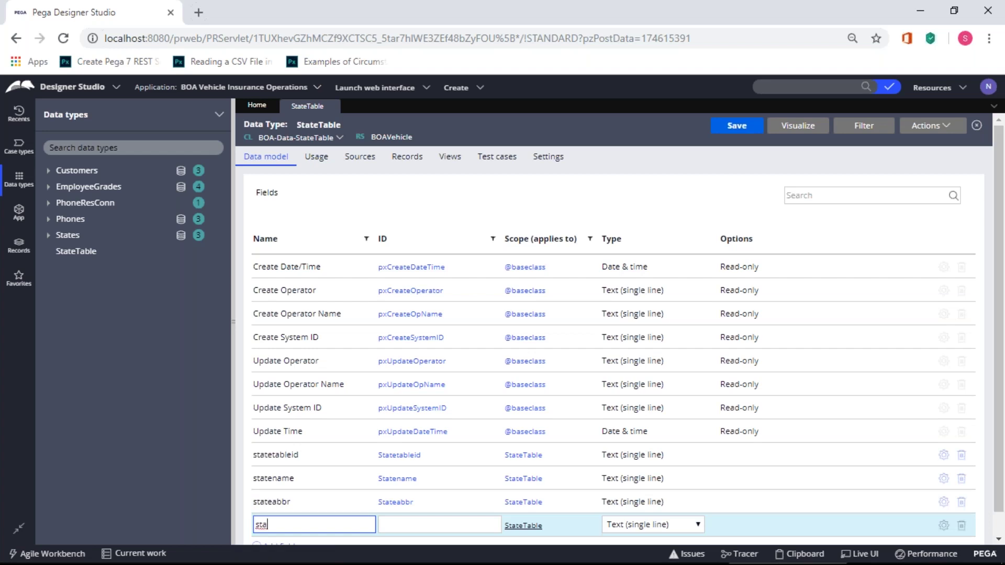
{"action": "key", "text": "BackSpace"}
{"action": "key", "text": "BackSpace"}
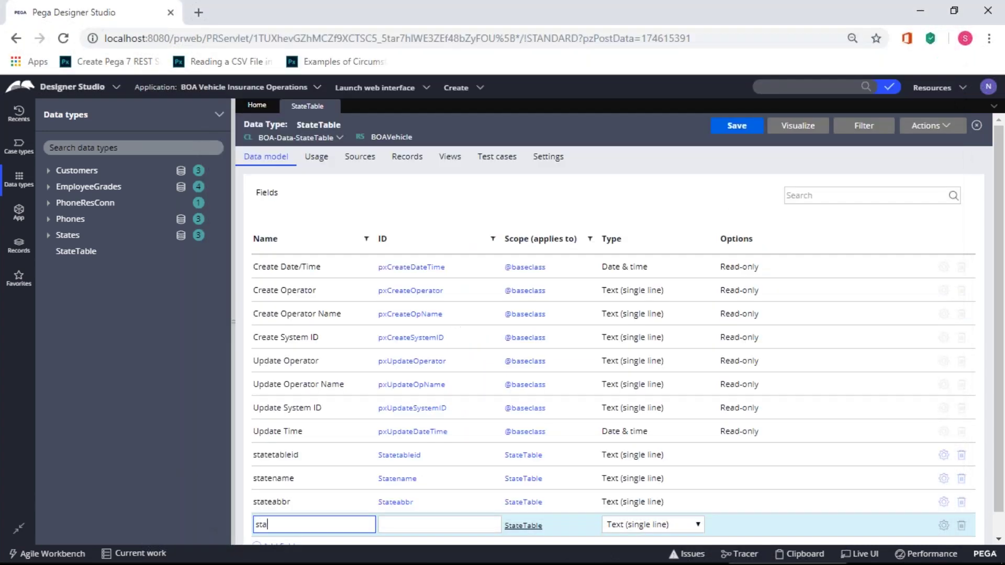
{"action": "type", "text": "ted"}
{"action": "type", "text": "apital"}
{"action": "key", "text": "Return"}
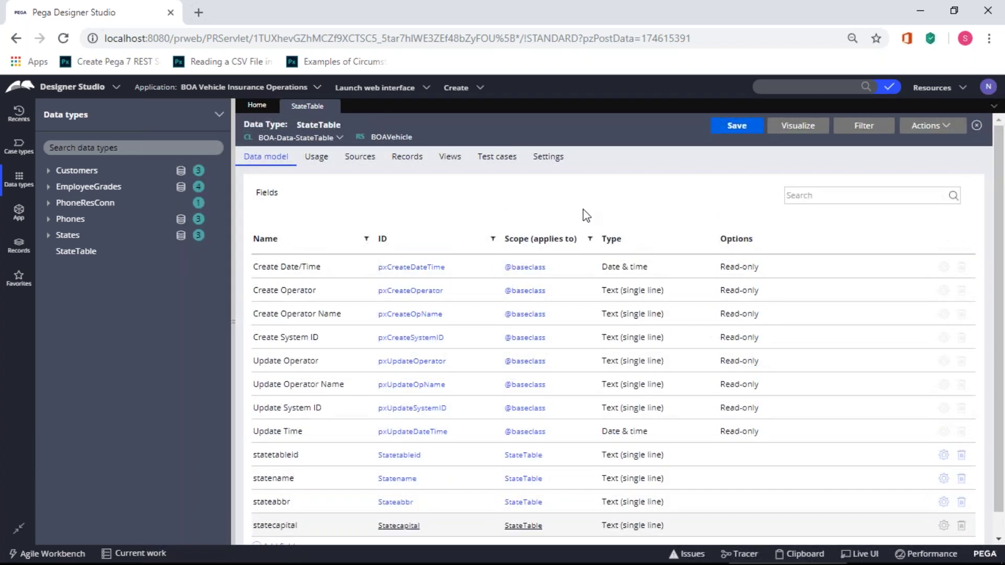
{"action": "left_click", "coordinate": [739, 129]}
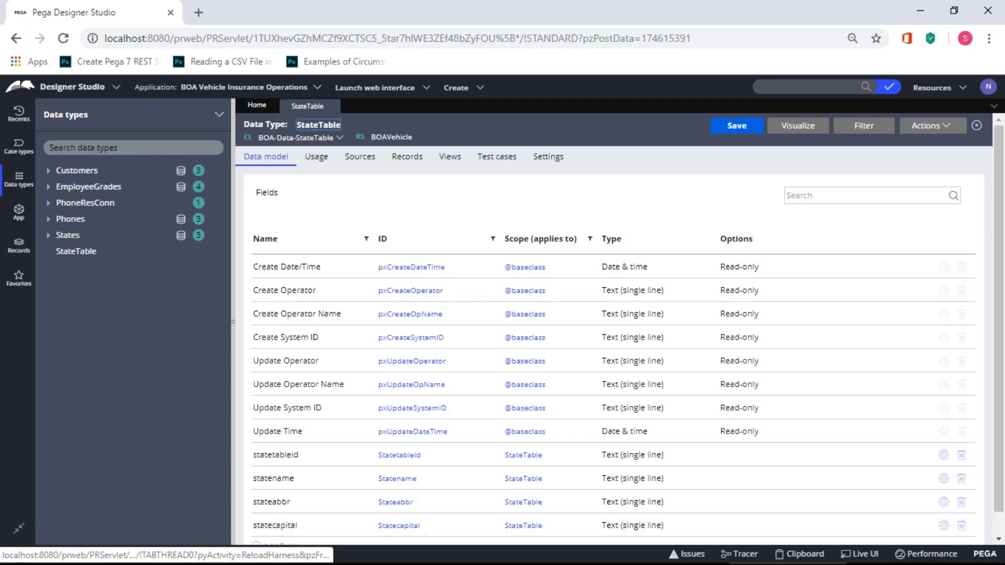
- Create a local source with statetableid as key, then save StateTable
{"action": "left_click", "coordinate": [373, 165]}
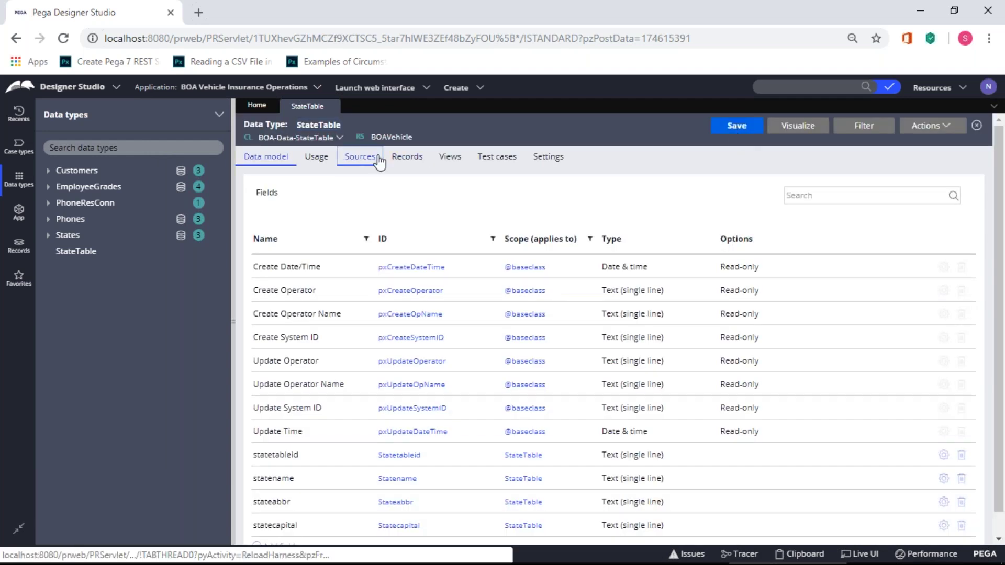
{"action": "left_click", "coordinate": [433, 209]}
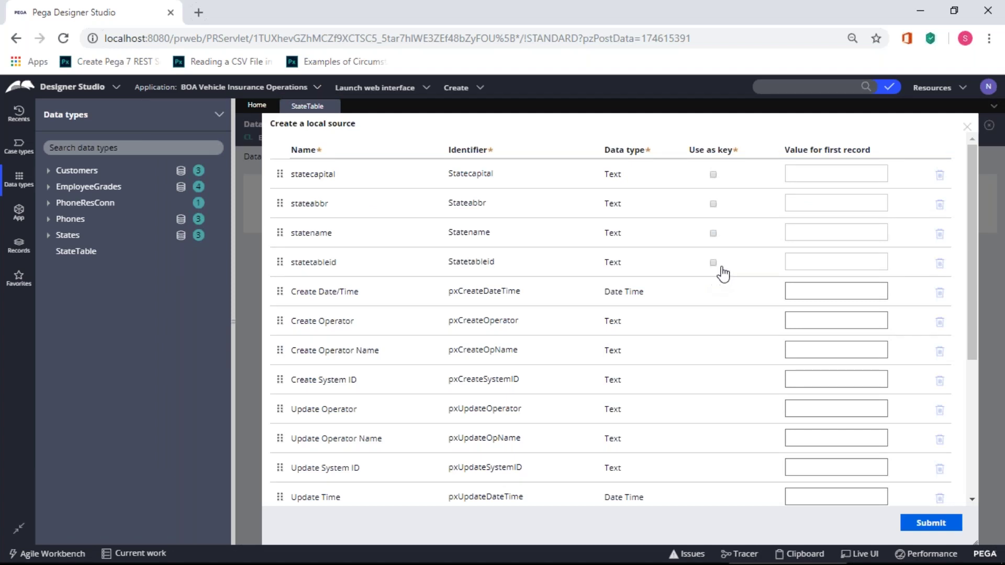
{"action": "left_click", "coordinate": [715, 263]}
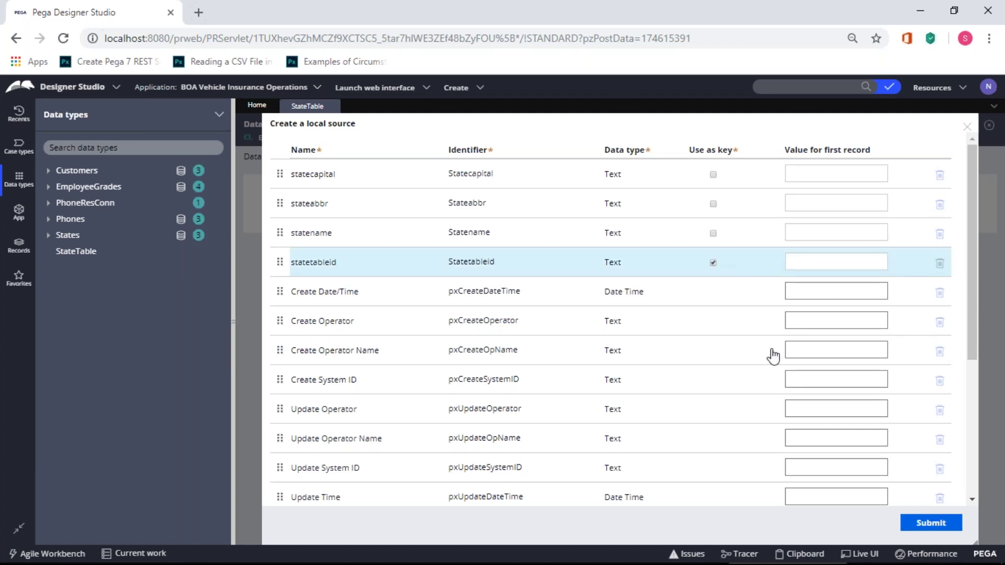
{"action": "left_click", "coordinate": [931, 523]}
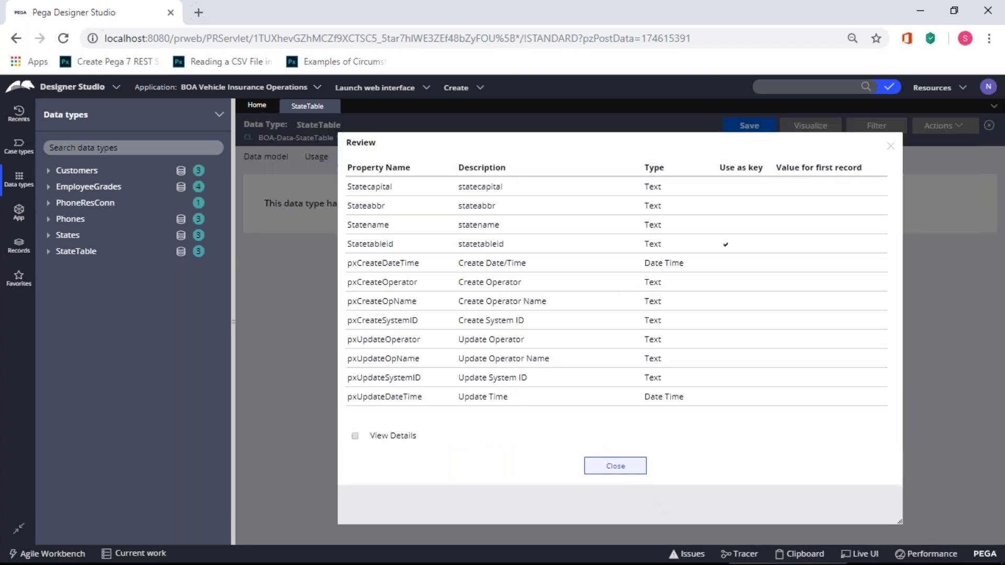
{"action": "left_click", "coordinate": [627, 464]}
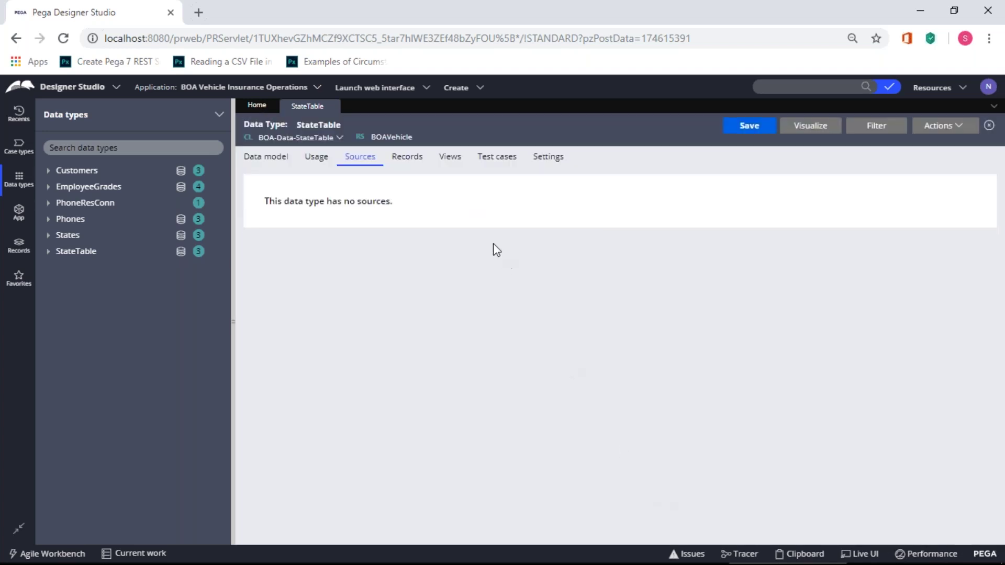
{"action": "left_click", "coordinate": [759, 129]}
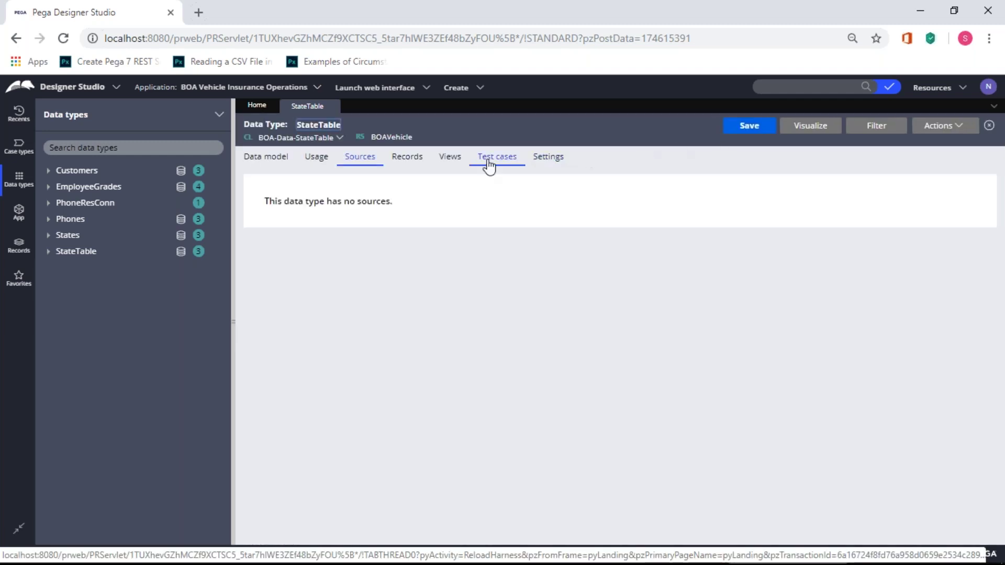
- Add a new StateTable record with statetableid S01, statecapital Mumbai and stateabbr MH
{"action": "left_click", "coordinate": [407, 157]}
{"action": "left_click", "coordinate": [288, 351]}
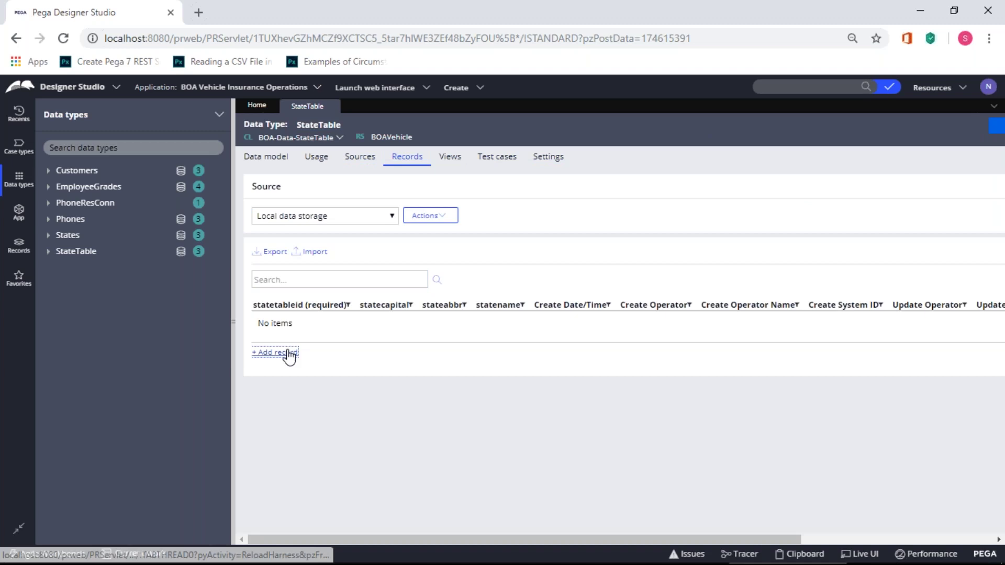
{"action": "type", "text": "S01"}
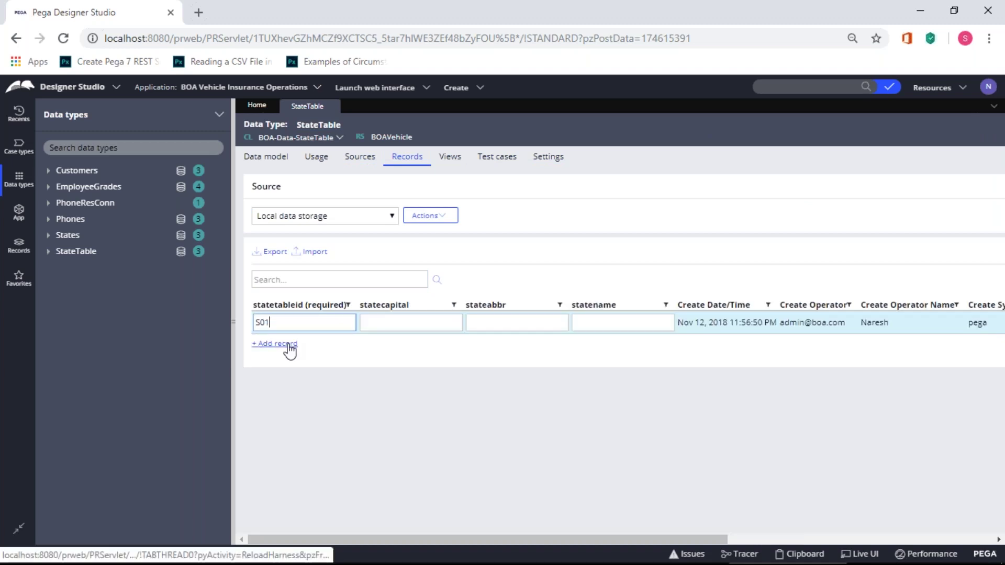
{"action": "key", "text": "Tab"}
{"action": "type", "text": "Mumbai"}
{"action": "key", "text": "Tab"}
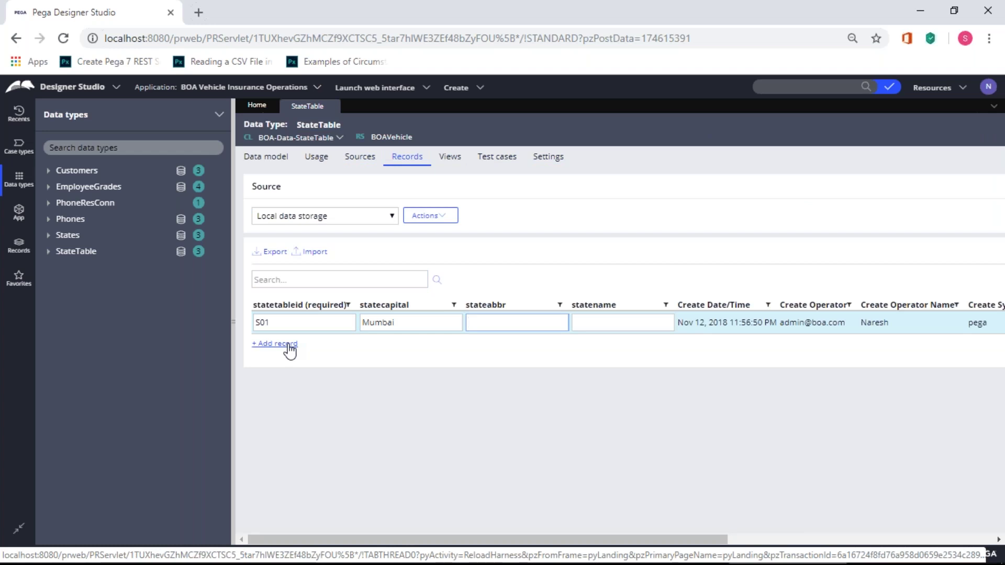
{"action": "type", "text": "MH"}
- Enter statename Maharashtra, commit the row, and read the missing mailing address error
{"action": "key", "text": "Tab"}
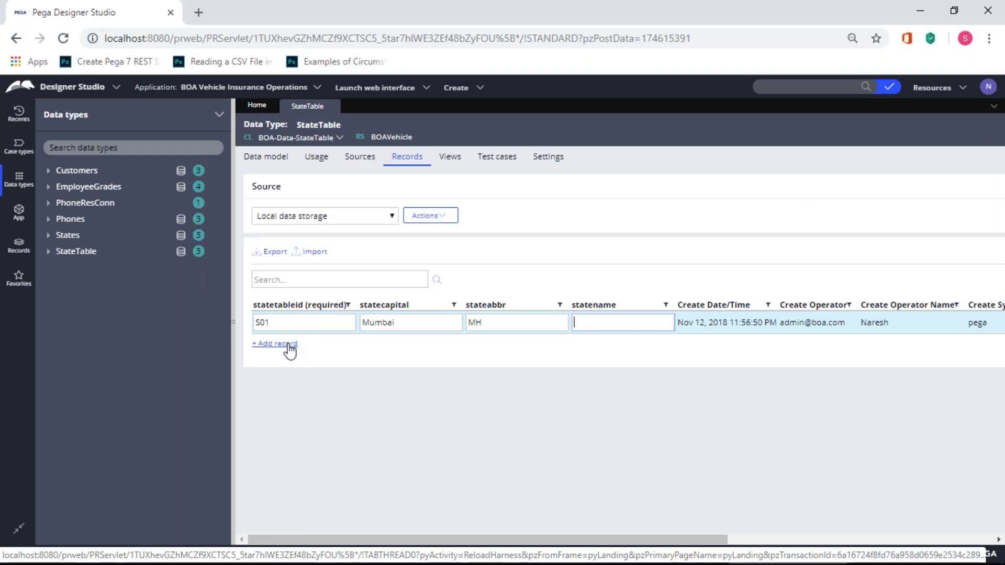
{"action": "type", "text": "Maharashtra"}
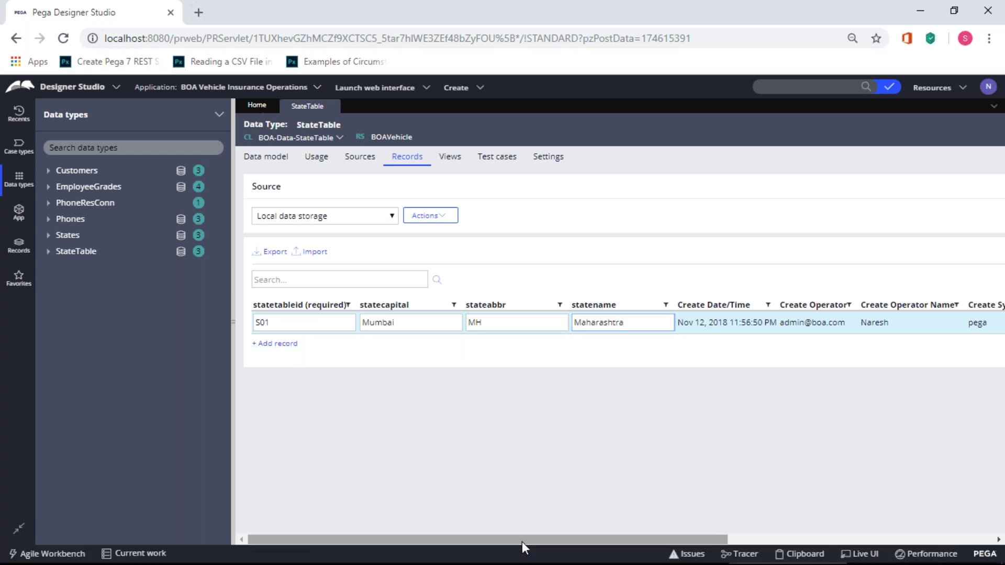
{"action": "left_click_drag", "start_coordinate": [526, 538], "coordinate": [887, 542]}
{"action": "left_click_drag", "start_coordinate": [627, 535], "coordinate": [366, 520]}
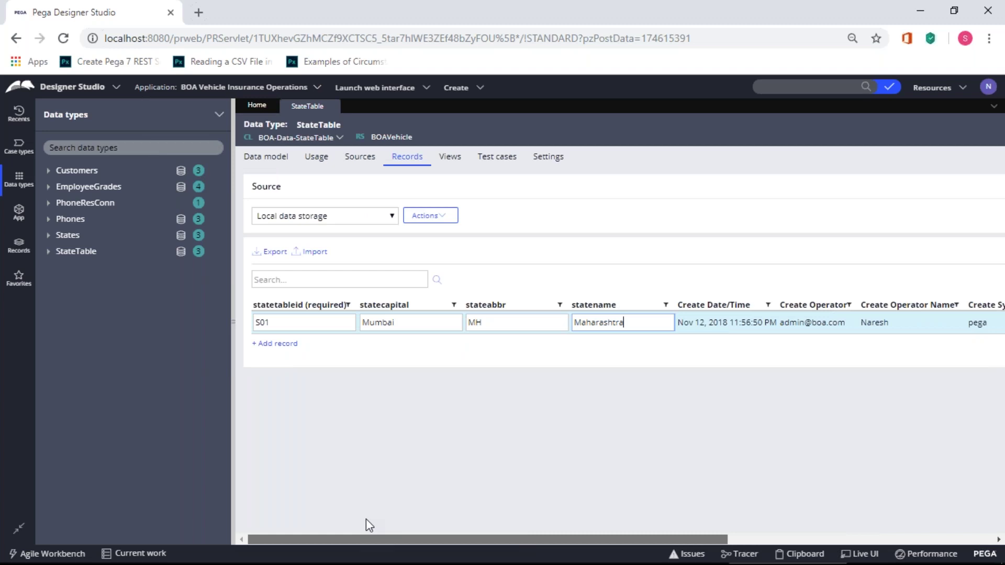
{"action": "mouse_move", "coordinate": [548, 514]}
{"action": "left_mouse_down"}
{"action": "mouse_move", "coordinate": [781, 519]}
{"action": "mouse_move", "coordinate": [544, 503]}
{"action": "left_mouse_up"}
{"action": "left_click", "coordinate": [290, 356]}
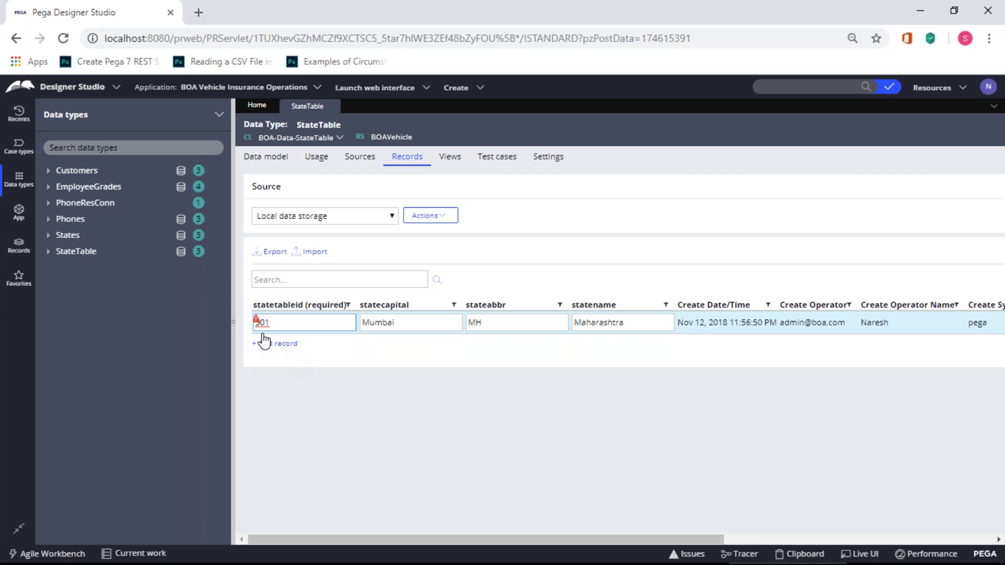
{"action": "mouse_move", "coordinate": [258, 323]}
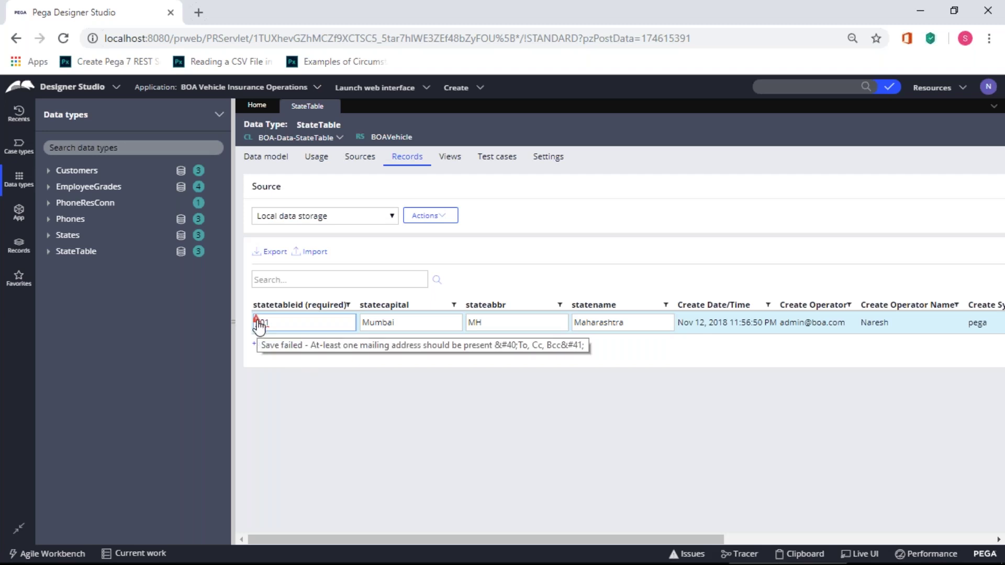
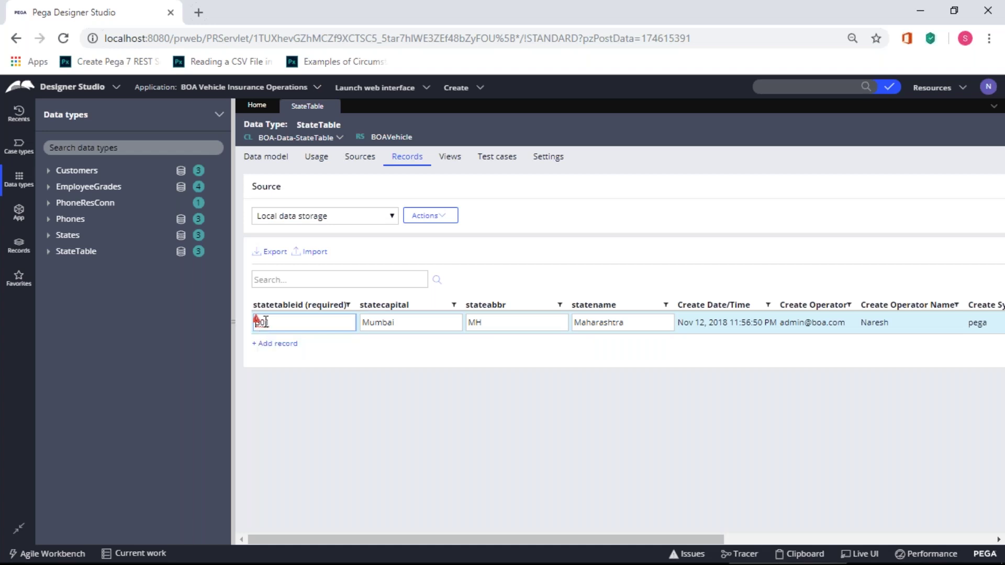
- Scroll the StateTable records grid sideways and open the operator avatar menu
{"action": "left_click_drag", "start_coordinate": [454, 539], "coordinate": [737, 556]}
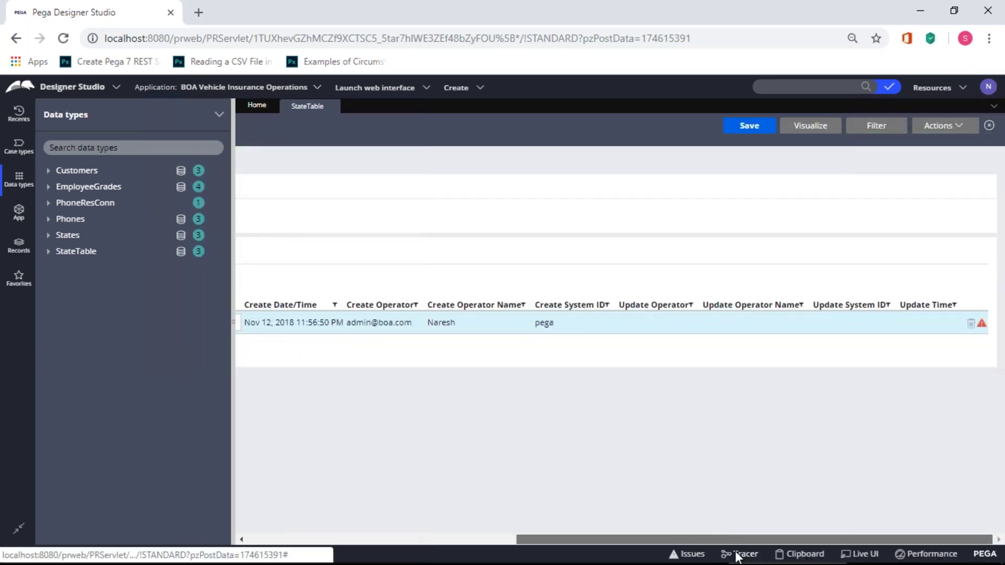
{"action": "mouse_move", "coordinate": [649, 539]}
{"action": "left_mouse_down"}
{"action": "mouse_move", "coordinate": [501, 538]}
{"action": "mouse_move", "coordinate": [649, 539]}
{"action": "left_mouse_up"}
{"action": "left_click", "coordinate": [988, 86]}
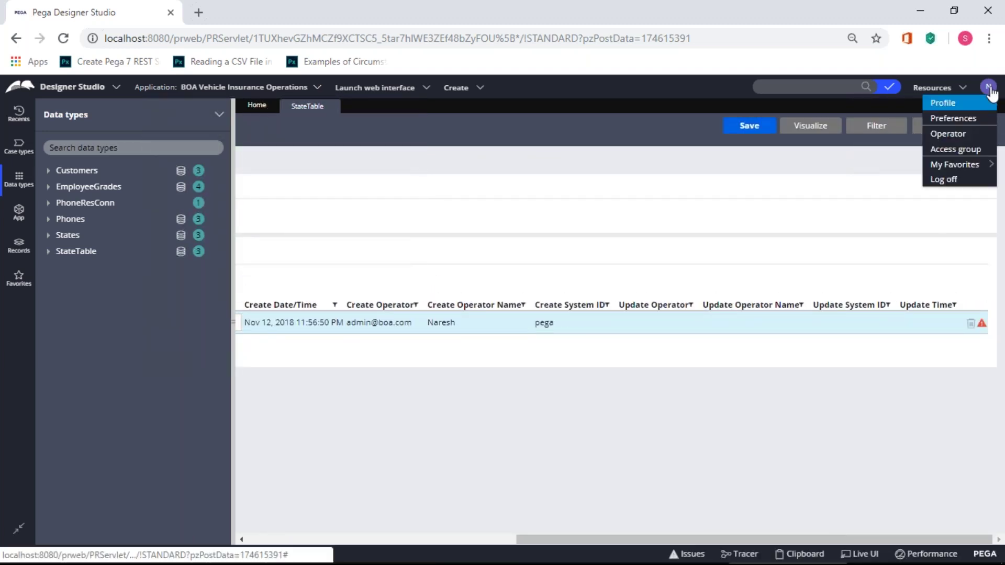
- Open the admin operator record, review its Profile, Work, Security and History tabs, then return to StateTable
{"action": "left_click", "coordinate": [959, 135]}
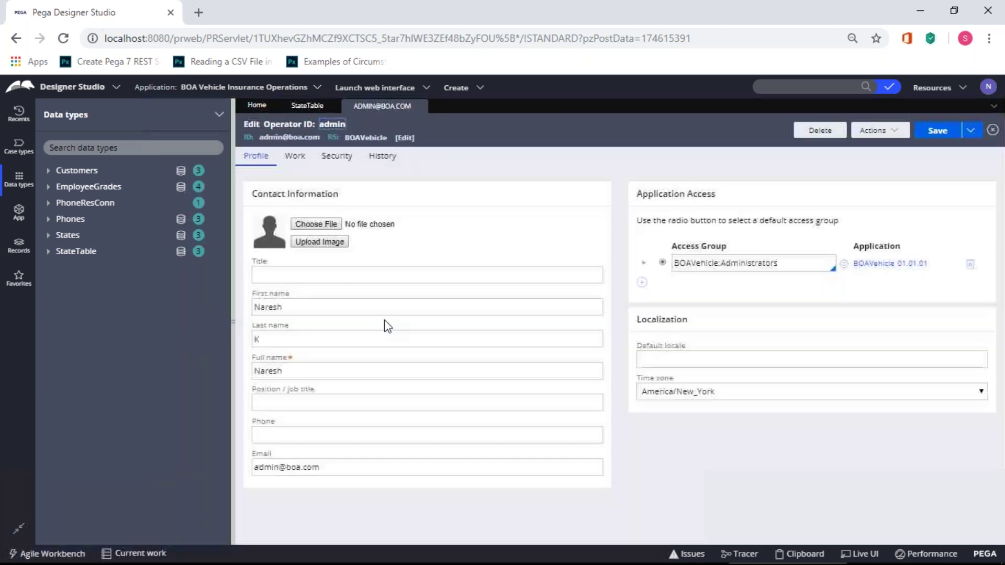
{"action": "left_click", "coordinate": [290, 467]}
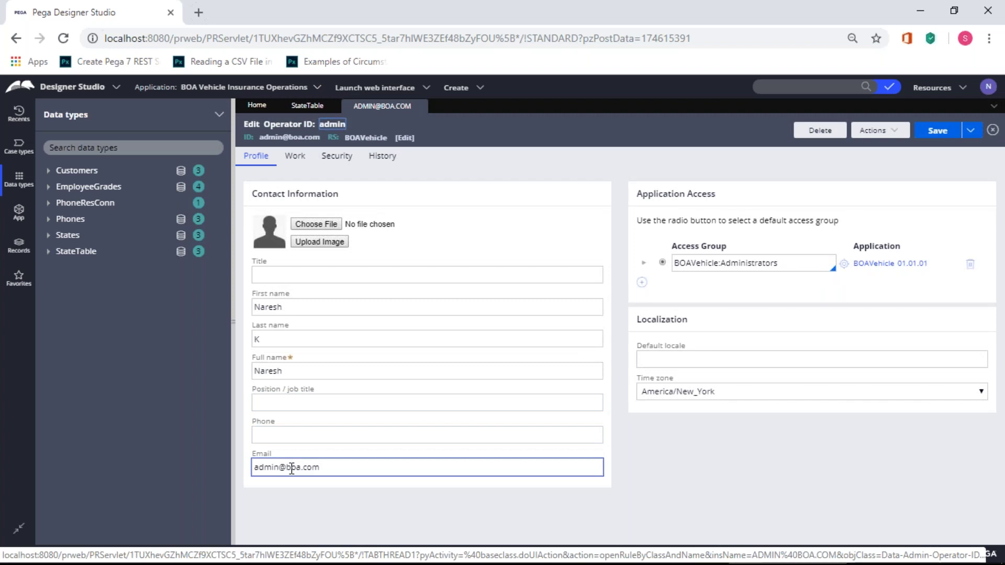
{"action": "left_click", "coordinate": [292, 467]}
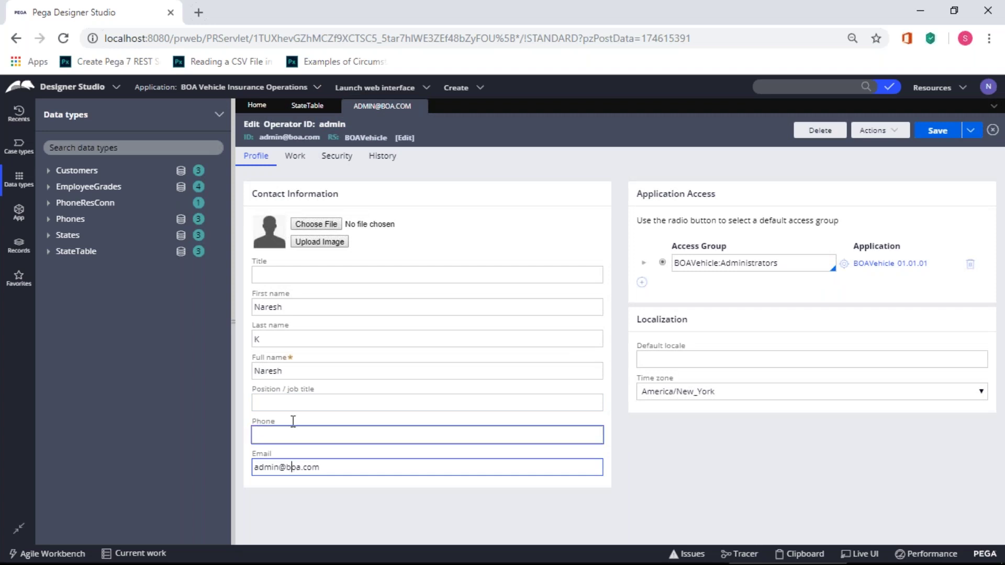
{"action": "left_click", "coordinate": [292, 160]}
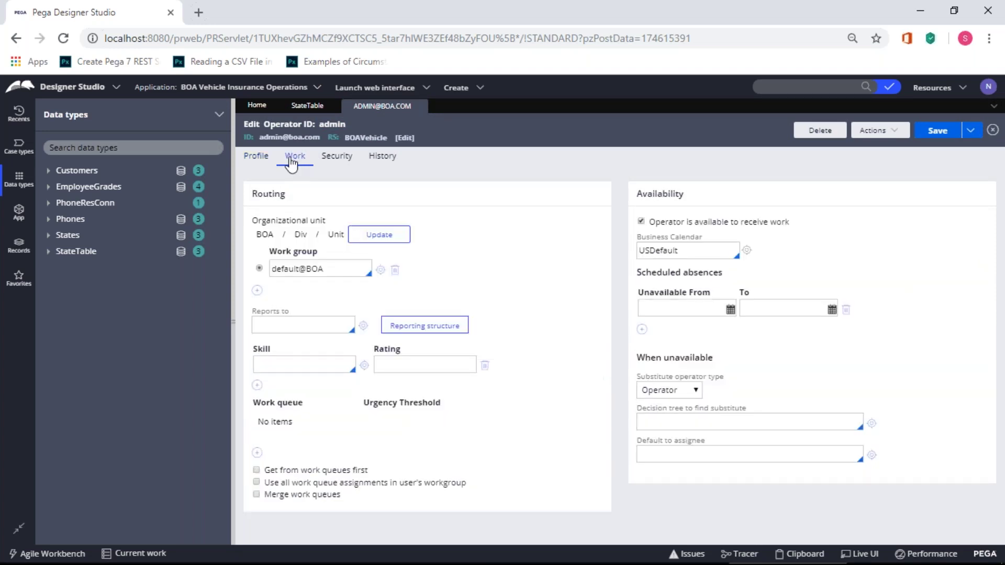
{"action": "left_click", "coordinate": [332, 160]}
{"action": "left_click", "coordinate": [385, 160]}
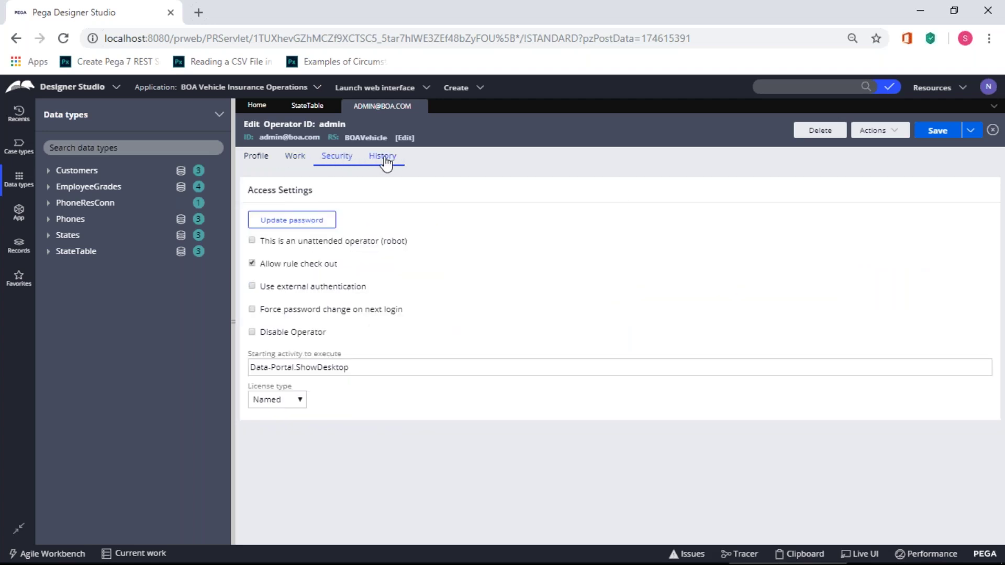
{"action": "left_click", "coordinate": [260, 158]}
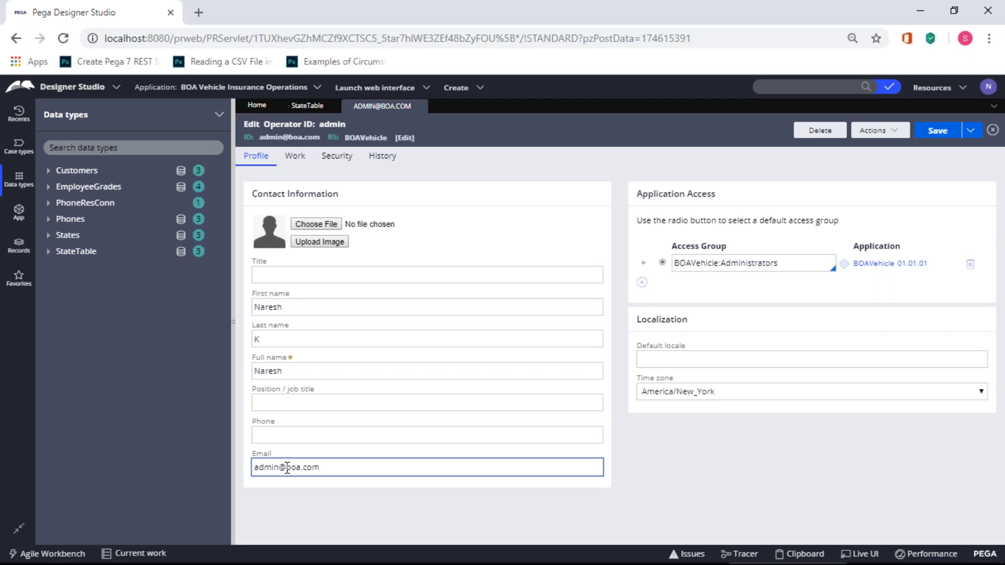
{"action": "left_click", "coordinate": [309, 108]}
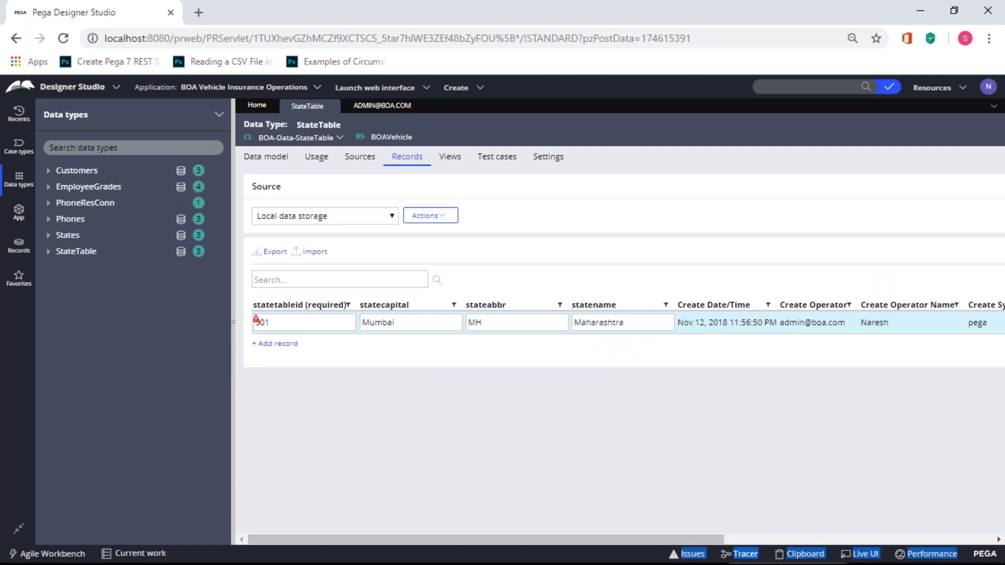
- Look over StateTable's Data model, Usage and Sources tabs, then return to Records
{"action": "key", "text": "ctrl+a"}
{"action": "left_click", "coordinate": [706, 461]}
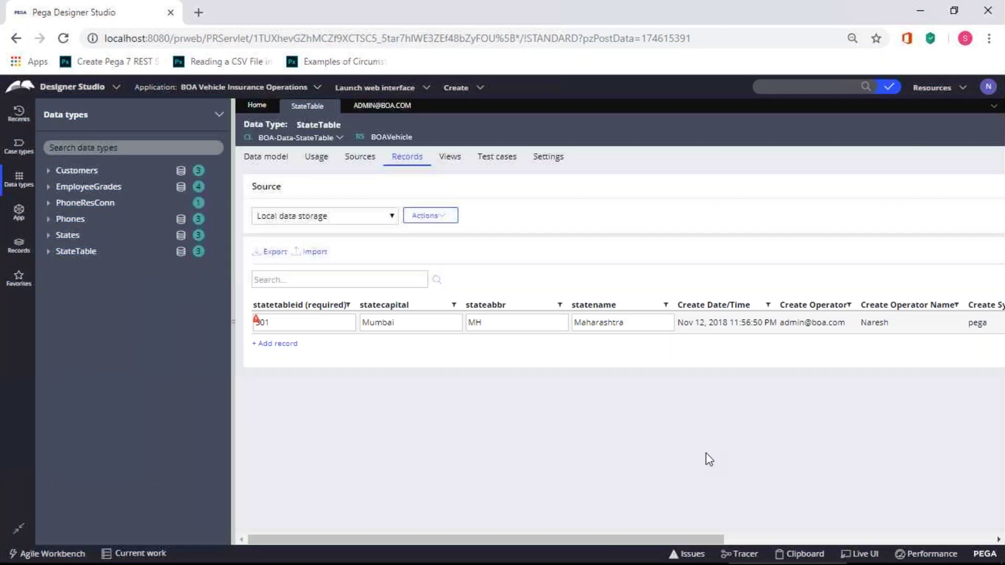
{"action": "left_click_drag", "start_coordinate": [676, 539], "coordinate": [956, 530]}
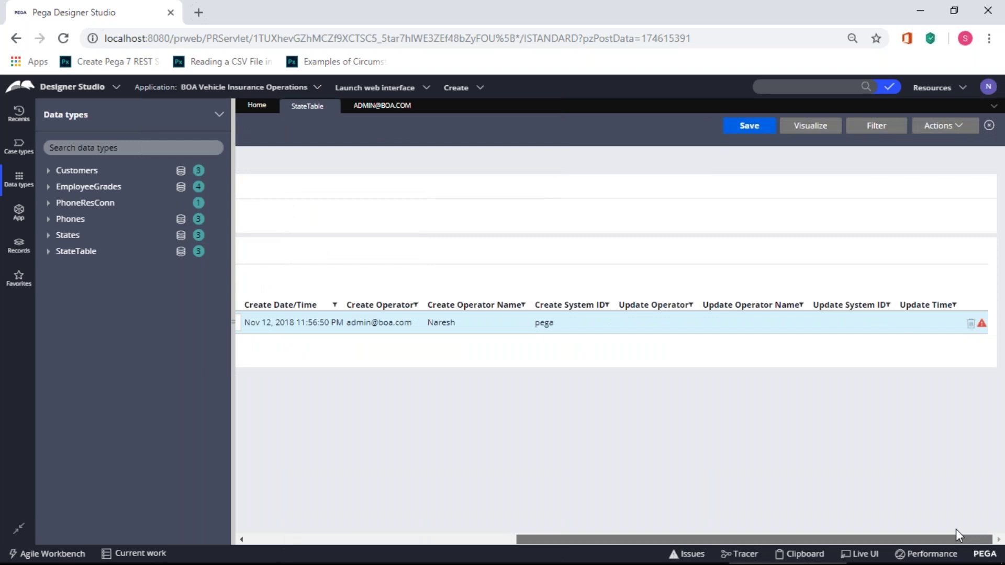
{"action": "left_click_drag", "start_coordinate": [941, 532], "coordinate": [493, 508]}
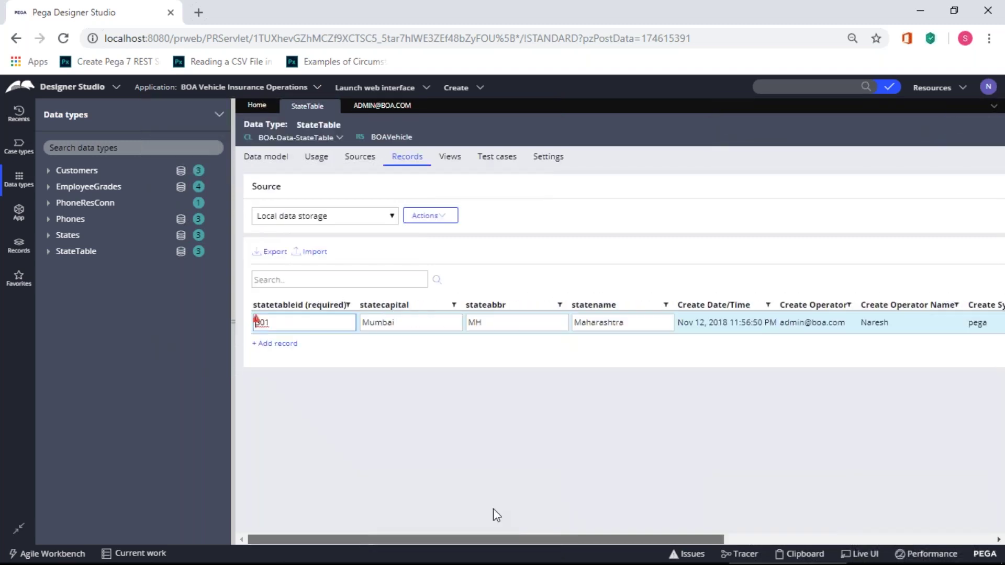
{"action": "left_click", "coordinate": [288, 162]}
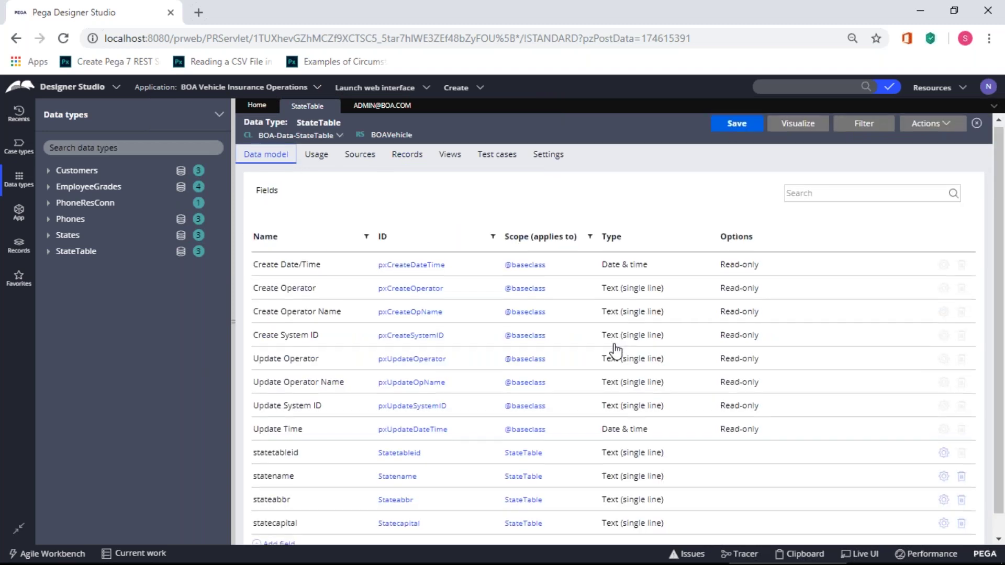
{"action": "scroll", "coordinate": [616, 353], "scroll_direction": "down", "scroll_amount": 1}
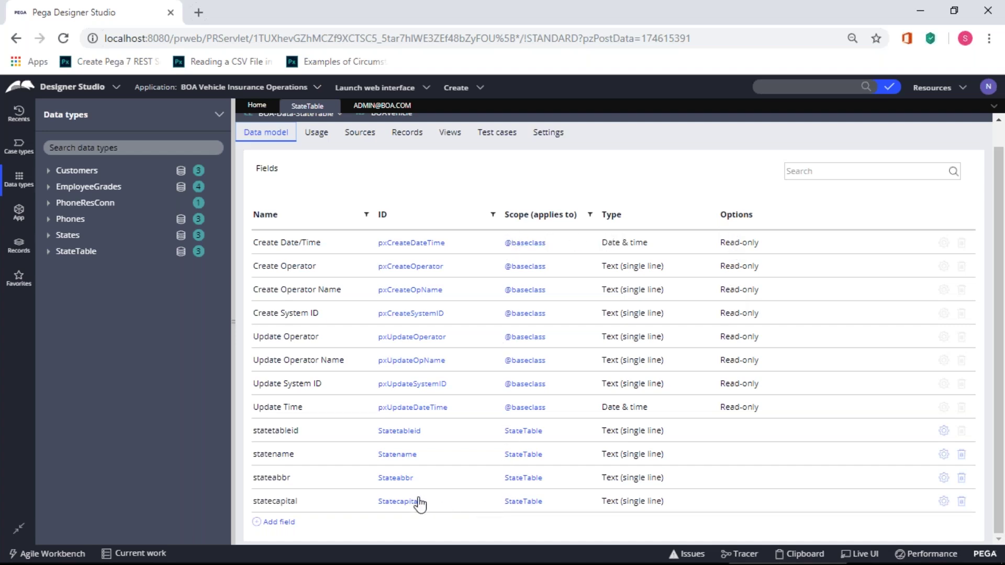
{"action": "left_click", "coordinate": [319, 133]}
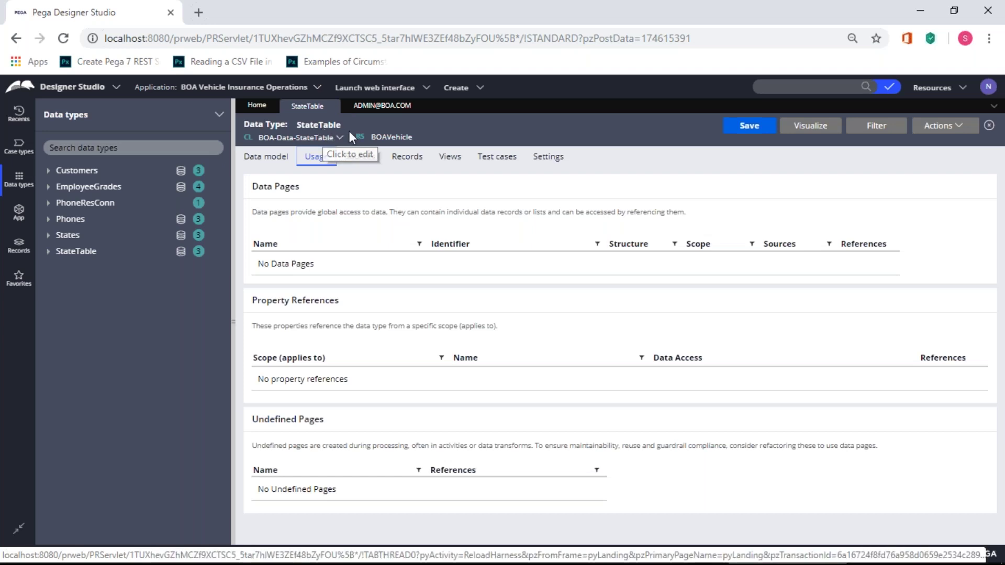
{"action": "left_click", "coordinate": [361, 157]}
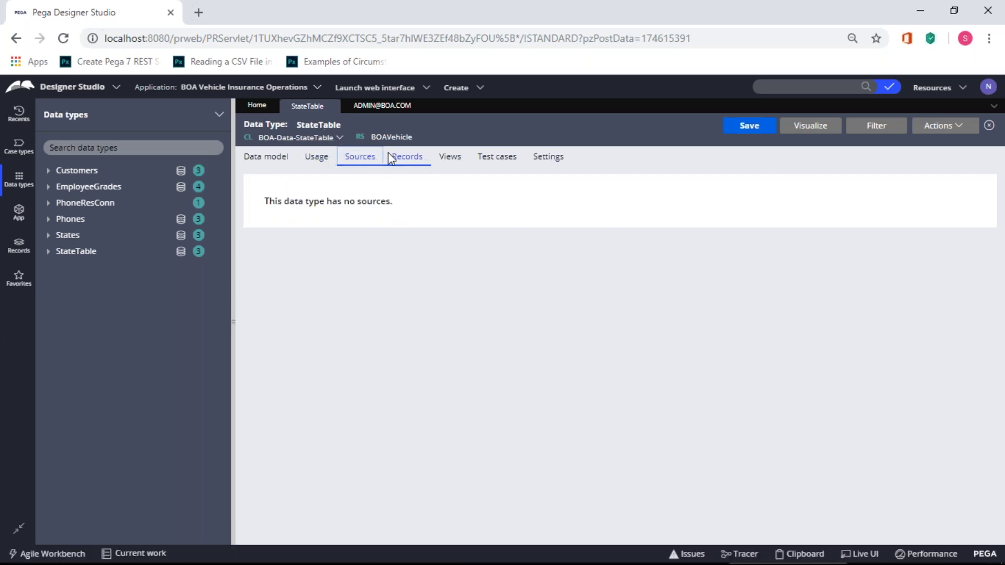
{"action": "left_click", "coordinate": [419, 156]}
- Delete the unsaved S01 Maharashtra record from the StateTable grid
{"action": "left_click", "coordinate": [256, 322]}
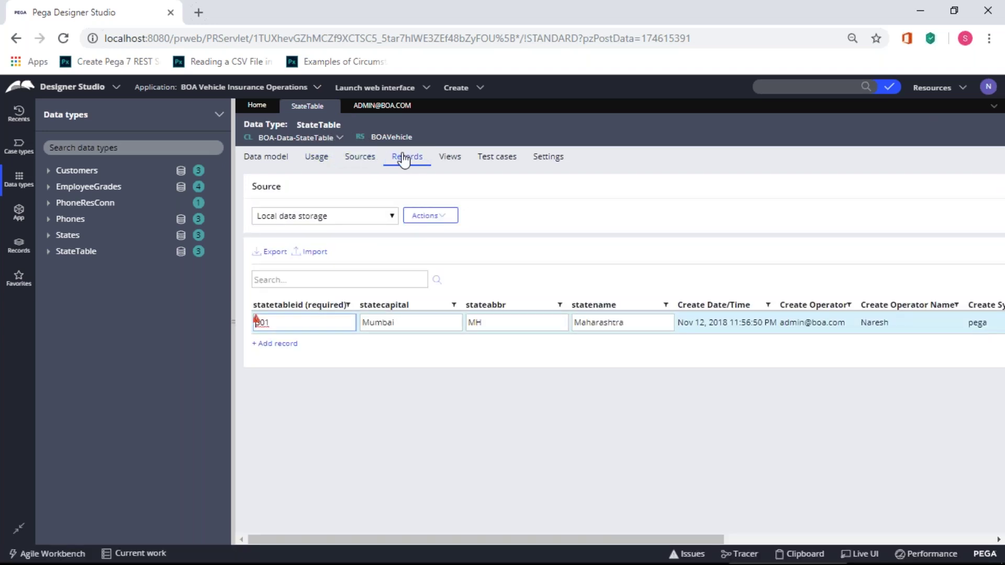
{"action": "left_click_drag", "start_coordinate": [504, 544], "coordinate": [809, 551]}
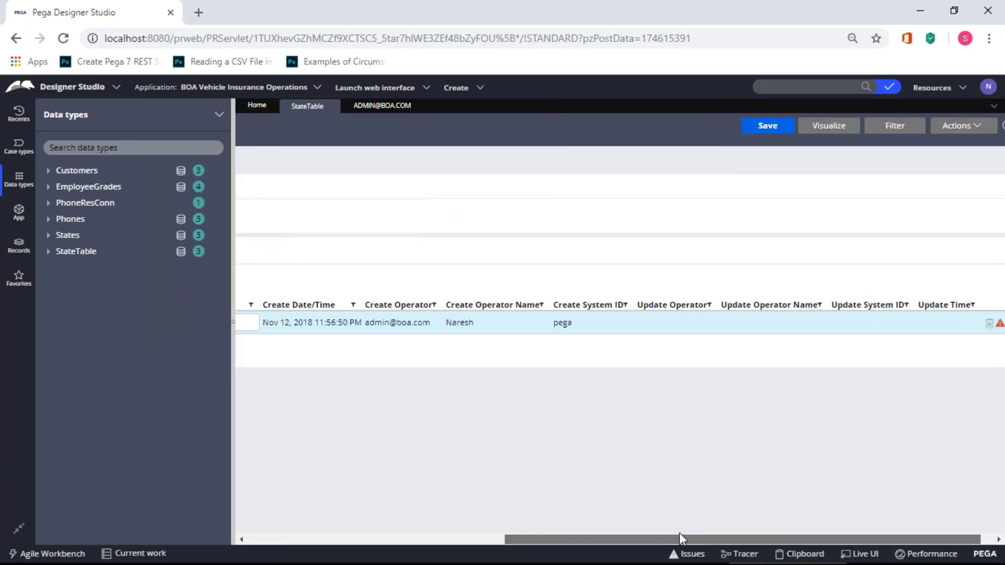
{"action": "left_click", "coordinate": [972, 325]}
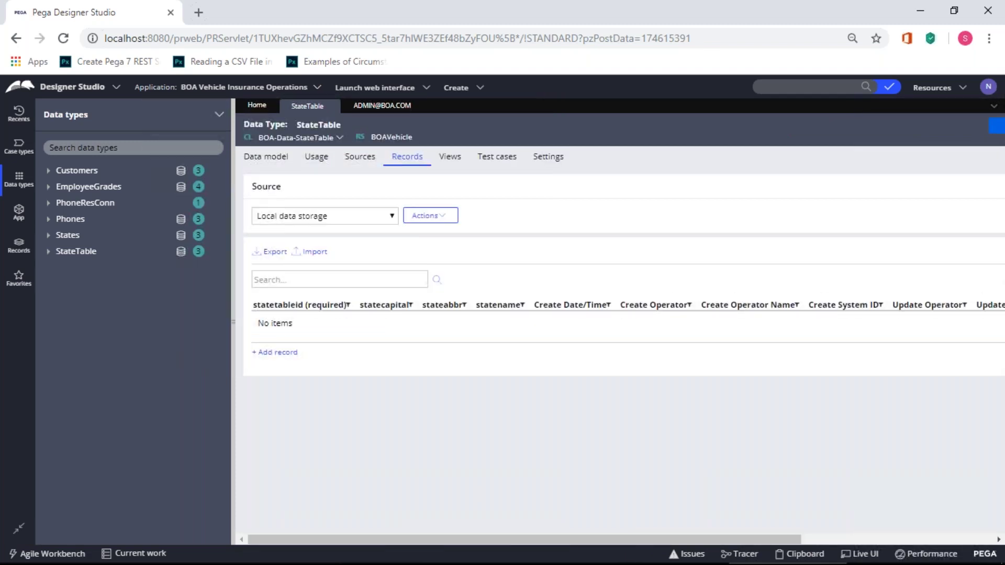
- Launch Notepad from Windows search
{"action": "mouse_move", "coordinate": [105, 563]}
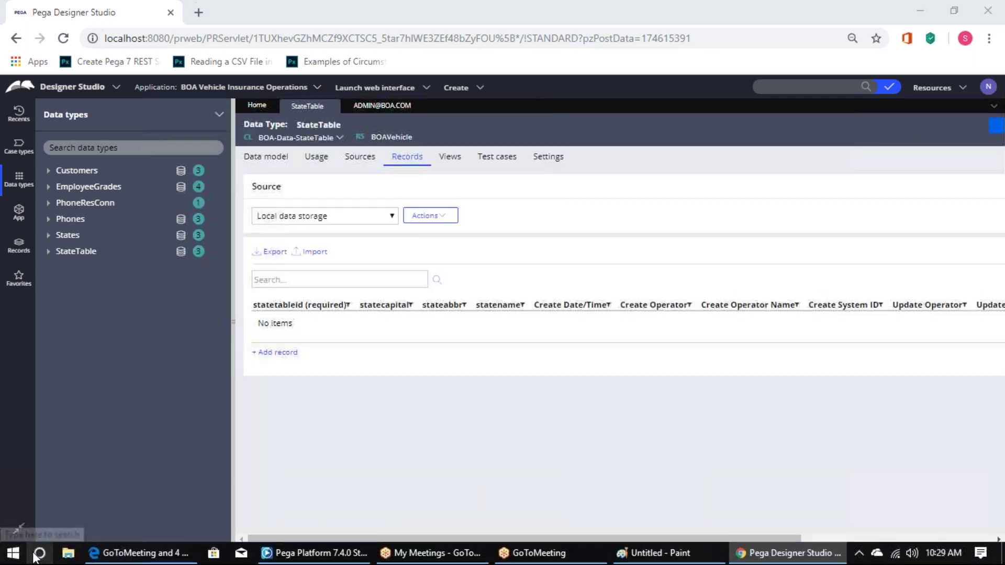
{"action": "left_click", "coordinate": [37, 555]}
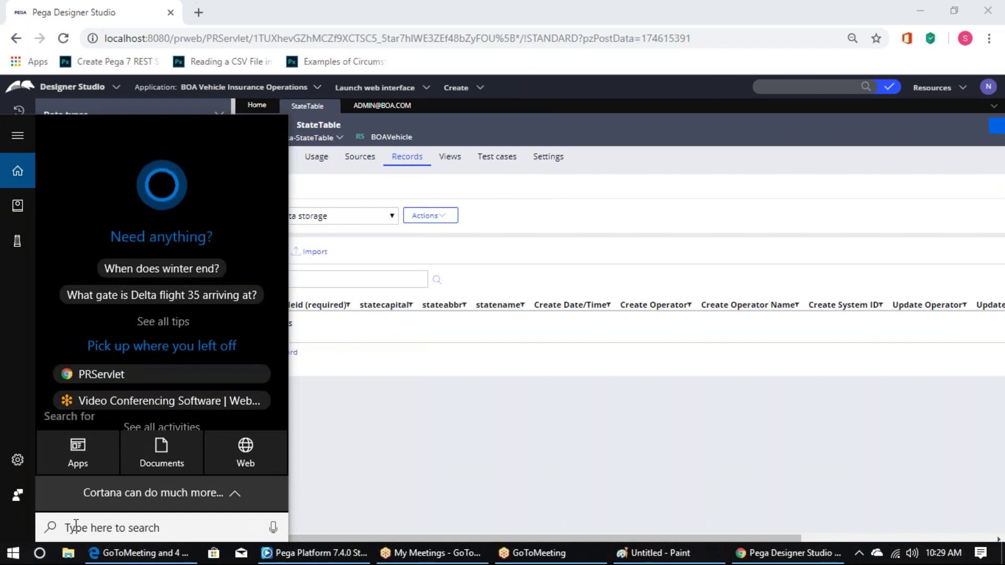
{"action": "type", "text": "notepad"}
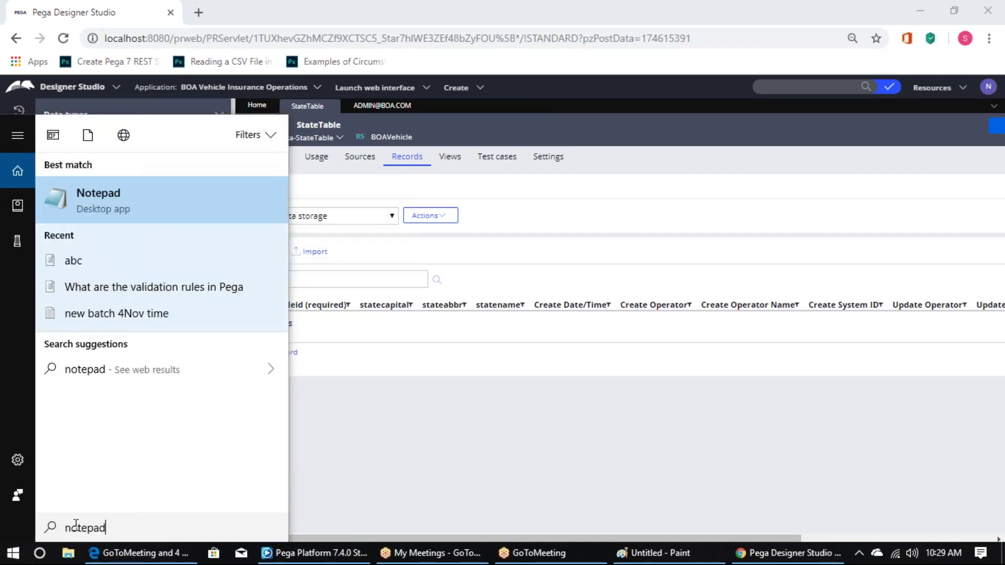
{"action": "key", "text": "Return"}
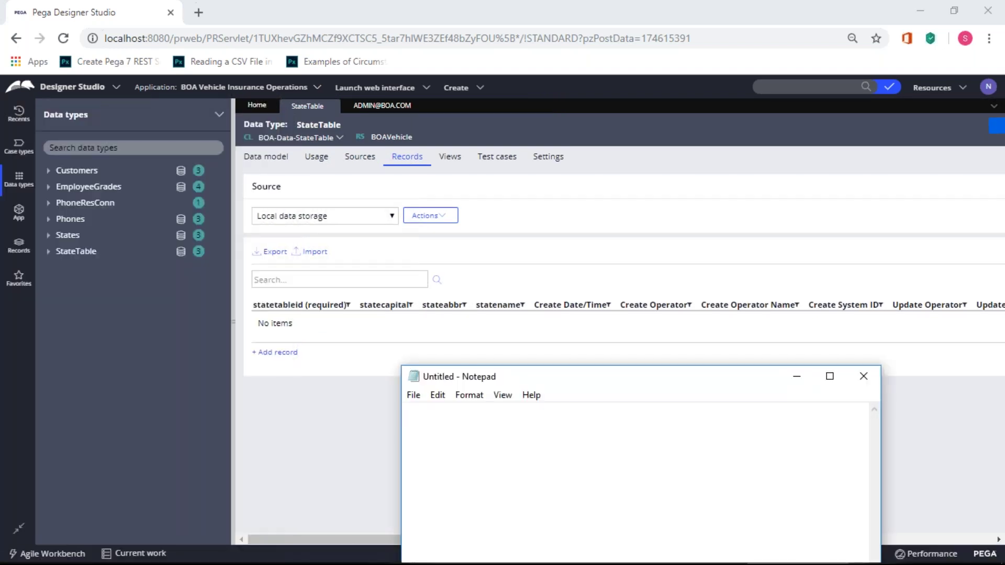
- Type rows 'S01,Mumbai,MH,Maharshtra' and 'S02,Bangalore,KA, Karnataka'
{"action": "type", "text": "S01,Mumbai,MH,Mahars"}
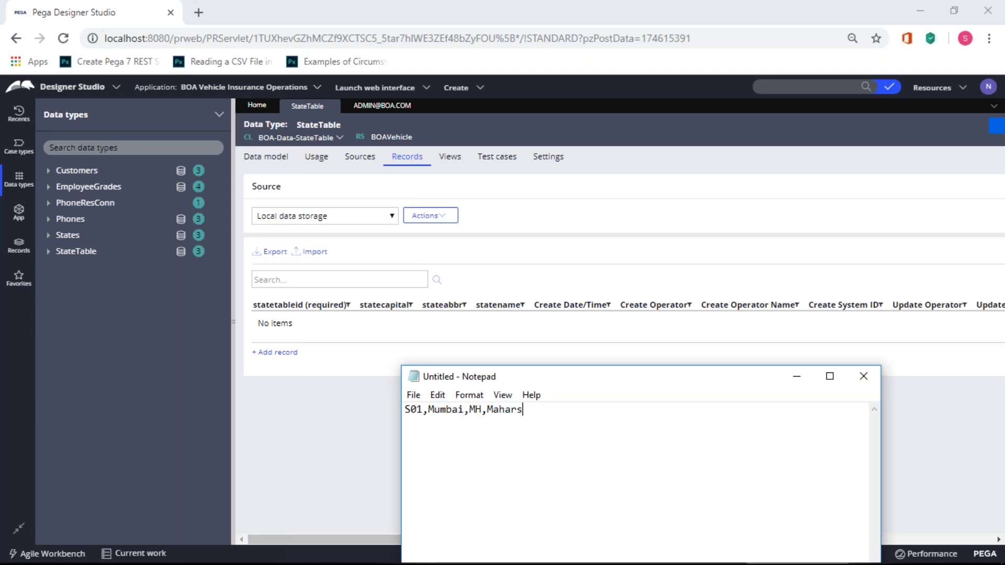
{"action": "type", "text": "htra"}
{"action": "key", "text": "Return"}
{"action": "type", "text": "SO"}
{"action": "key", "text": "BackSpace"}
{"action": "type", "text": "02"}
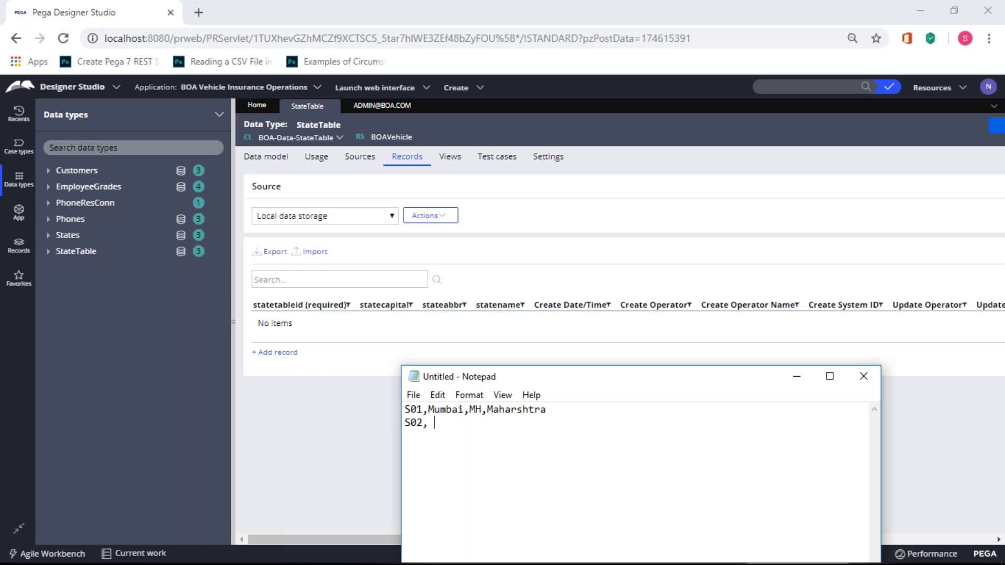
{"action": "type", "text": ","}
{"action": "key", "text": "BackSpace"}
{"action": "type", "text": "Bangalk"}
{"action": "key", "text": "BackSpace"}
{"action": "type", "text": "ore."}
{"action": "key", "text": "BackSpace"}
{"action": "type", "text": ",KA, Karna"}
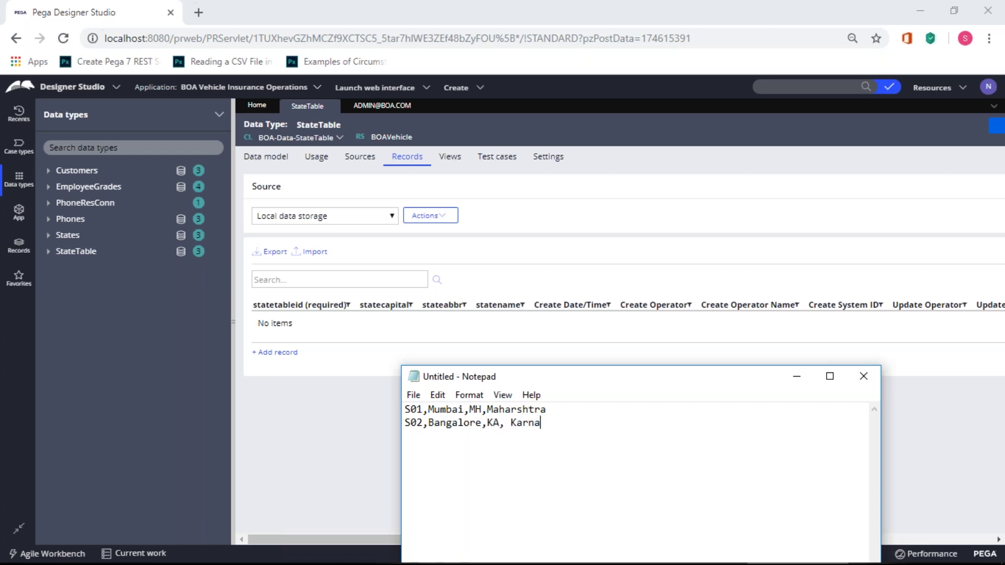
{"action": "type", "text": "taka"}
- Add a third row 'S03,Hyderabad,AP,AndhraPradesh'
{"action": "key", "text": "Return"}
{"action": "type", "text": "S03"}
{"action": "key", "text": "Tab"}
{"action": "key", "text": "BackSpace"}
{"action": "type", "text": ",Hyderabad"}
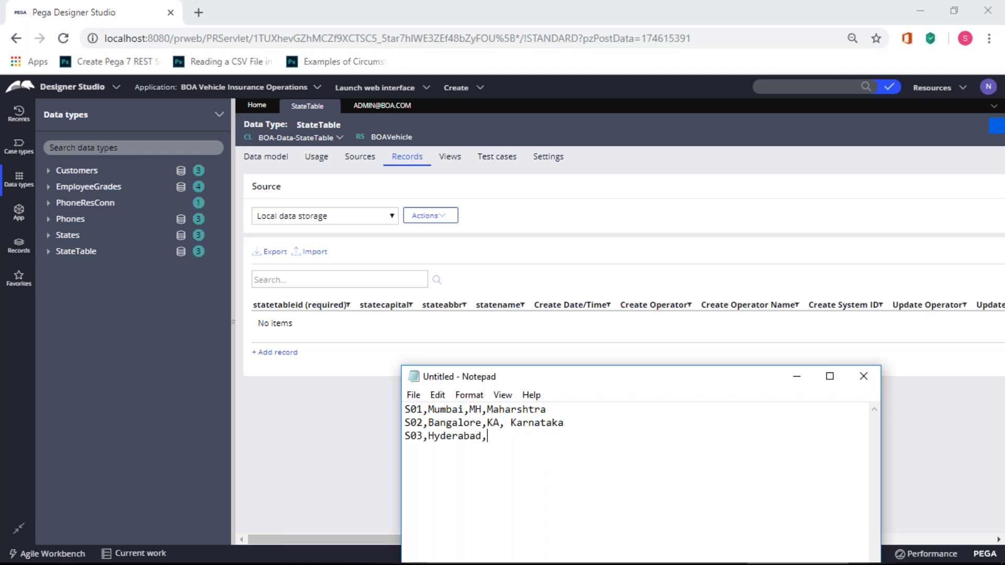
{"action": "type", "text": ",AP,"}
{"action": "type", "text": "And"}
{"action": "type", "text": "htr"}
{"action": "key", "text": "BackSpace"}
{"action": "key", "text": "BackSpace"}
{"action": "type", "text": "ra Pradesh"}
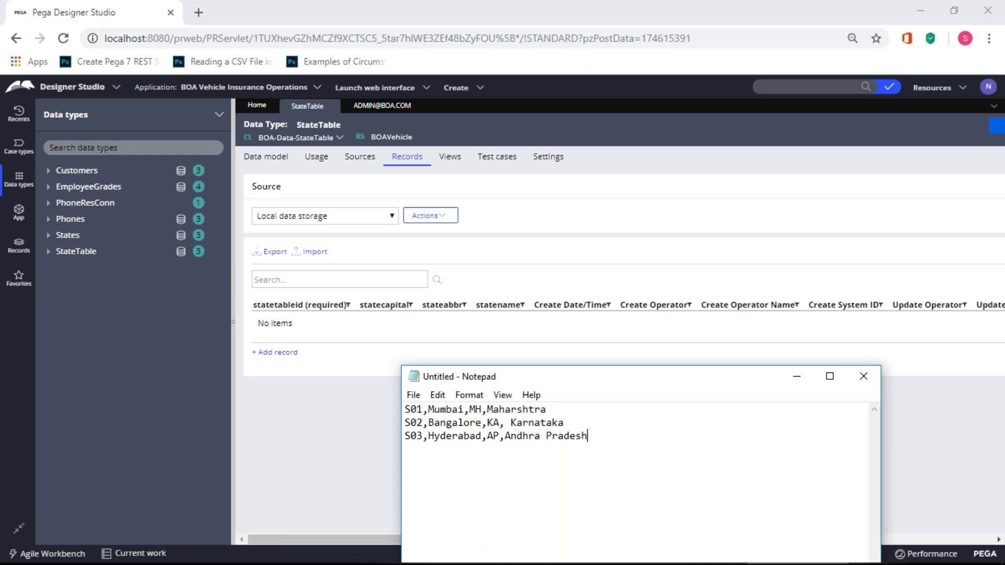
{"action": "key", "text": "Left"}
{"action": "key", "text": "Left"}
{"action": "key", "text": "BackSpace"}
- Save the text to the Desktop with the quoted name "statetable.csv"
{"action": "left_click", "coordinate": [413, 394]}
{"action": "left_click", "coordinate": [451, 460]}
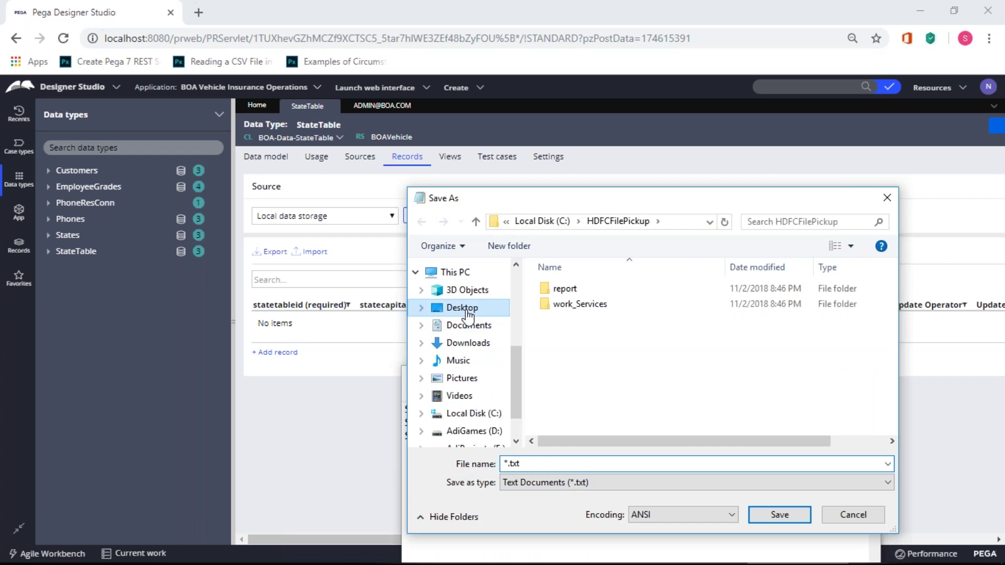
{"action": "left_click", "coordinate": [466, 308]}
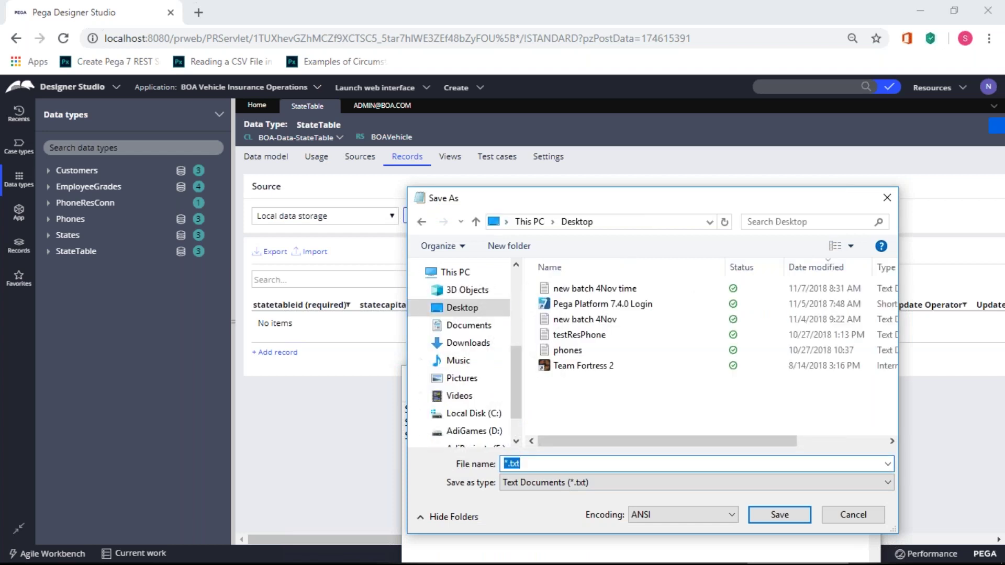
{"action": "type", "text": "s"}
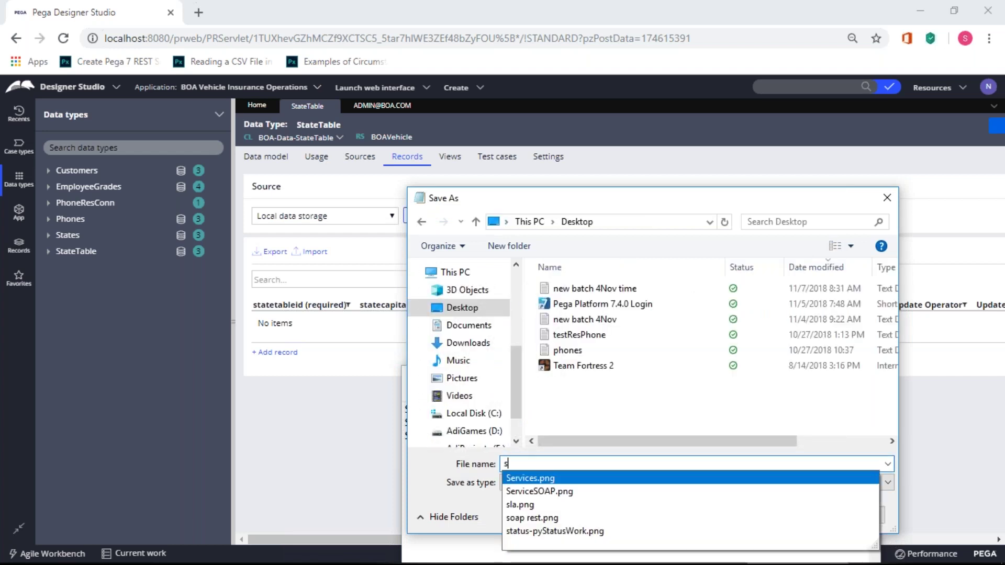
{"action": "type", "text": "tatetable."}
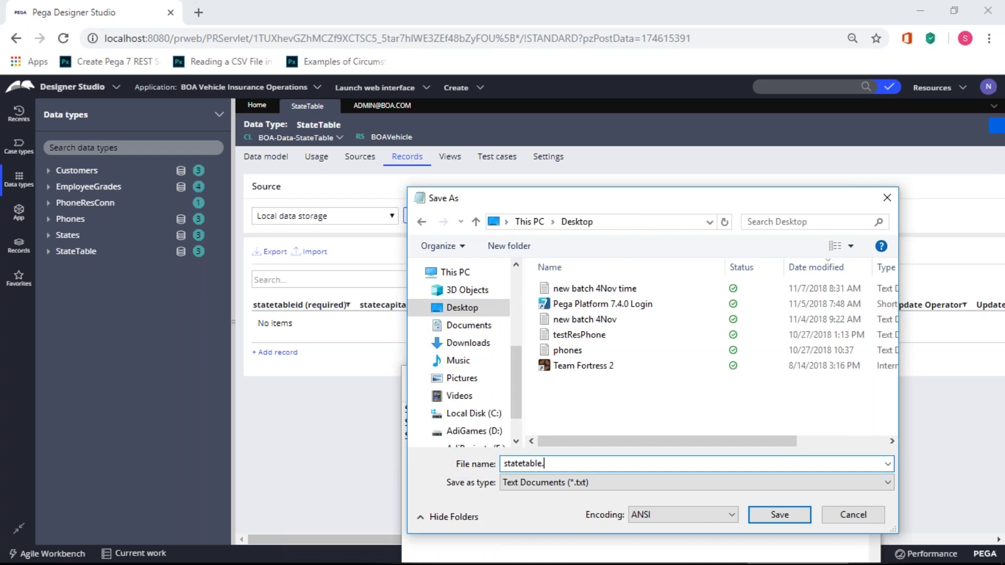
{"action": "type", "text": "csv\""}
{"action": "key", "text": "Home"}
{"action": "type", "text": "\""}
- Set Save as type to All Files, save statetable.csv, and close Notepad
{"action": "left_click", "coordinate": [593, 479]}
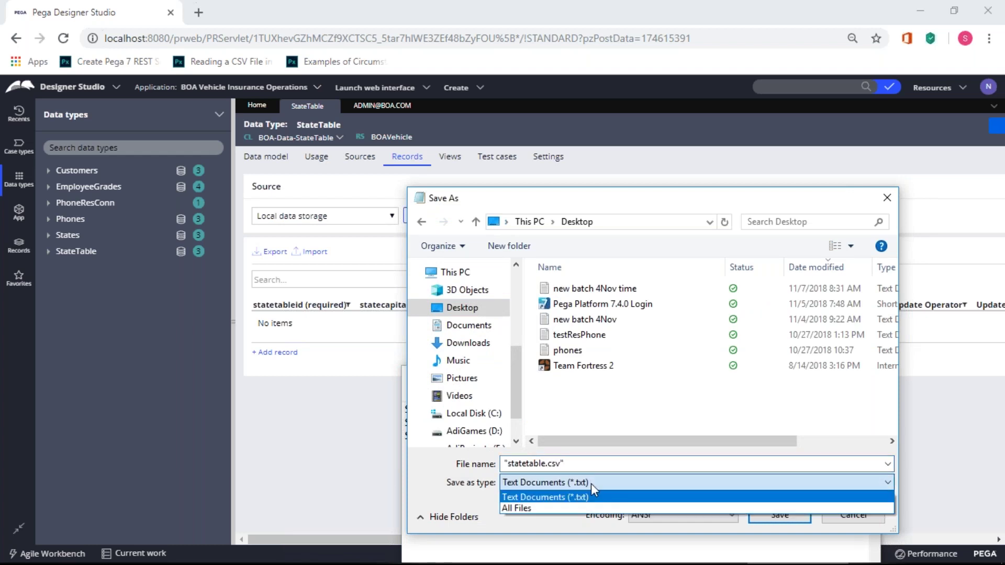
{"action": "left_click", "coordinate": [595, 483]}
{"action": "left_click", "coordinate": [595, 483]}
{"action": "left_click", "coordinate": [590, 505]}
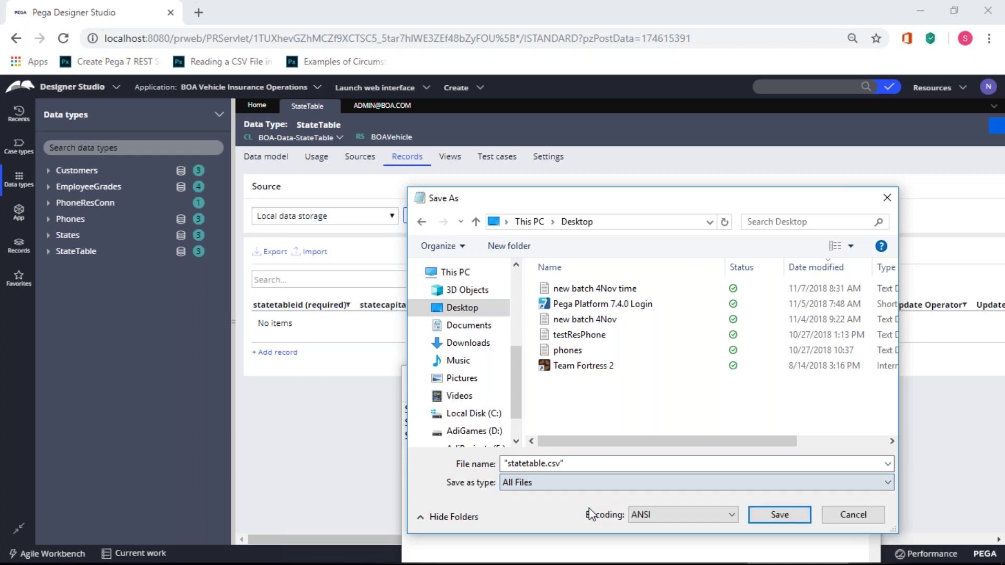
{"action": "left_click", "coordinate": [779, 521]}
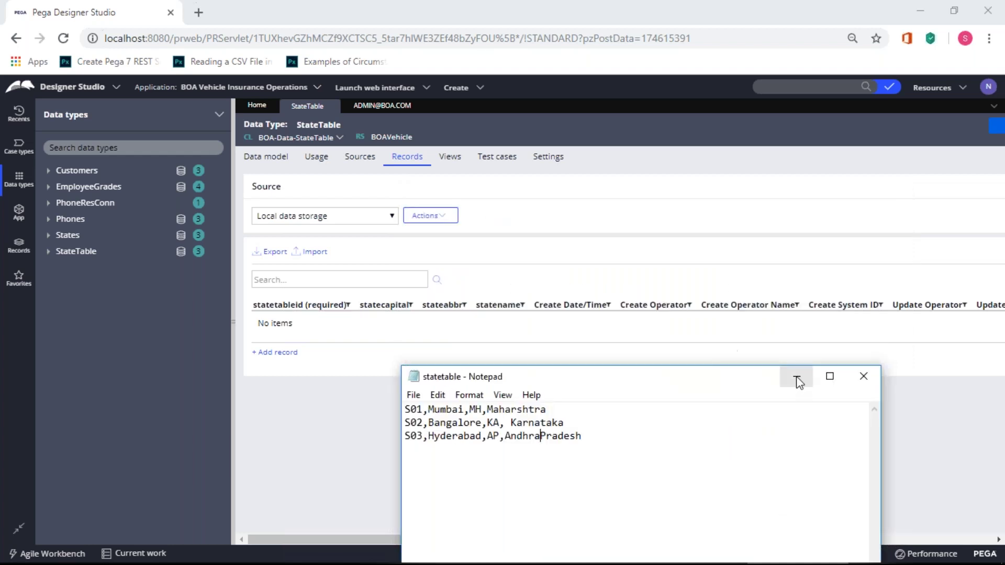
{"action": "left_click", "coordinate": [869, 382]}
{"action": "left_click", "coordinate": [315, 252]}
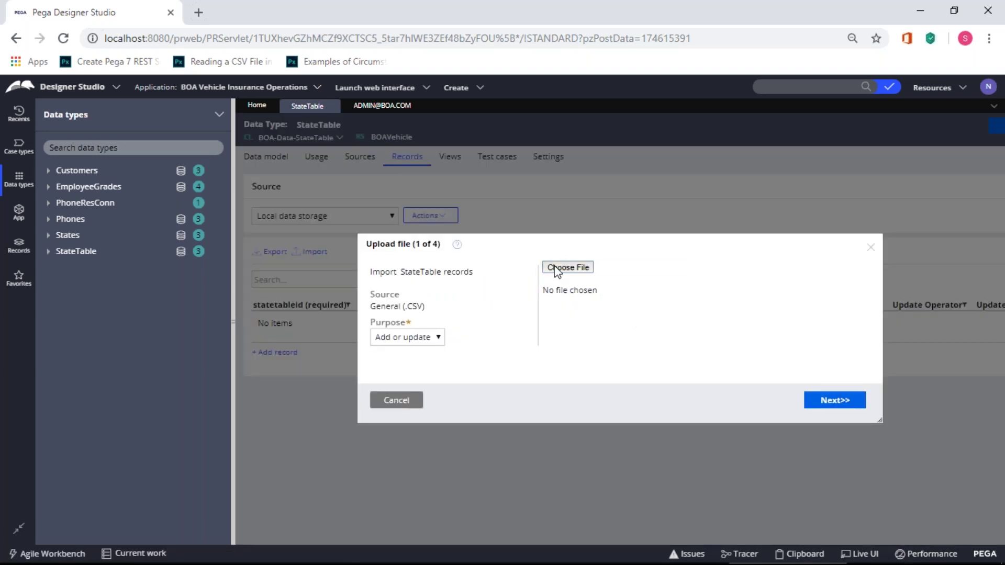
- Upload statetable.csv into the StateTable import and advance to field mapping
{"action": "left_click", "coordinate": [557, 272]}
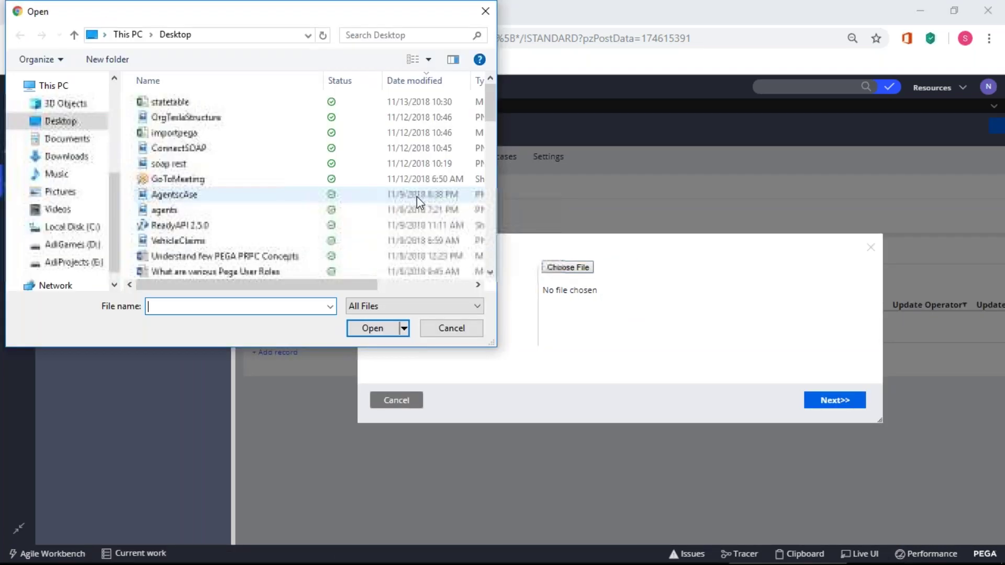
{"action": "double_click", "coordinate": [171, 103]}
{"action": "left_click", "coordinate": [828, 401]}
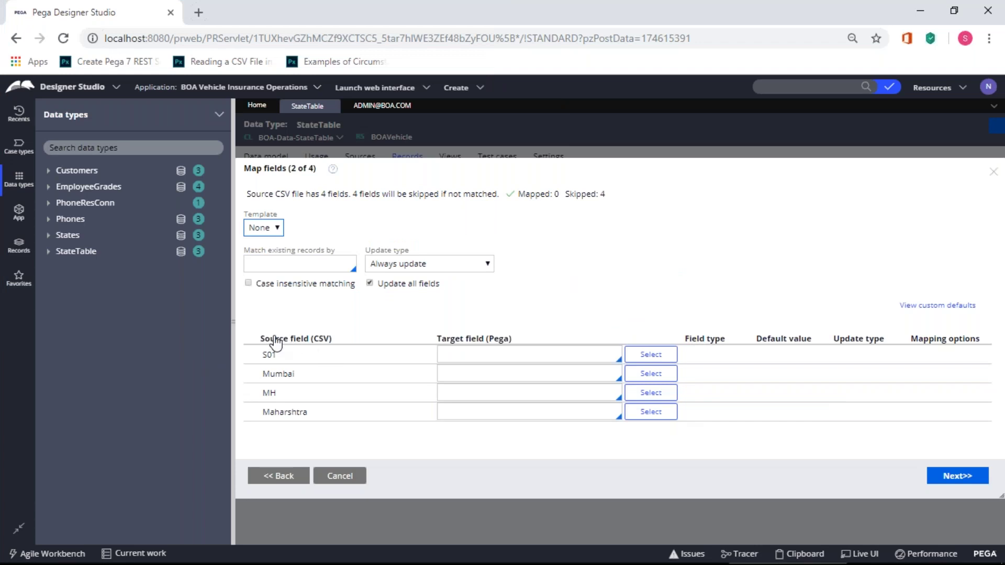
- Map S01 to Statetableid, then clear that mapping again
{"action": "left_click", "coordinate": [445, 350]}
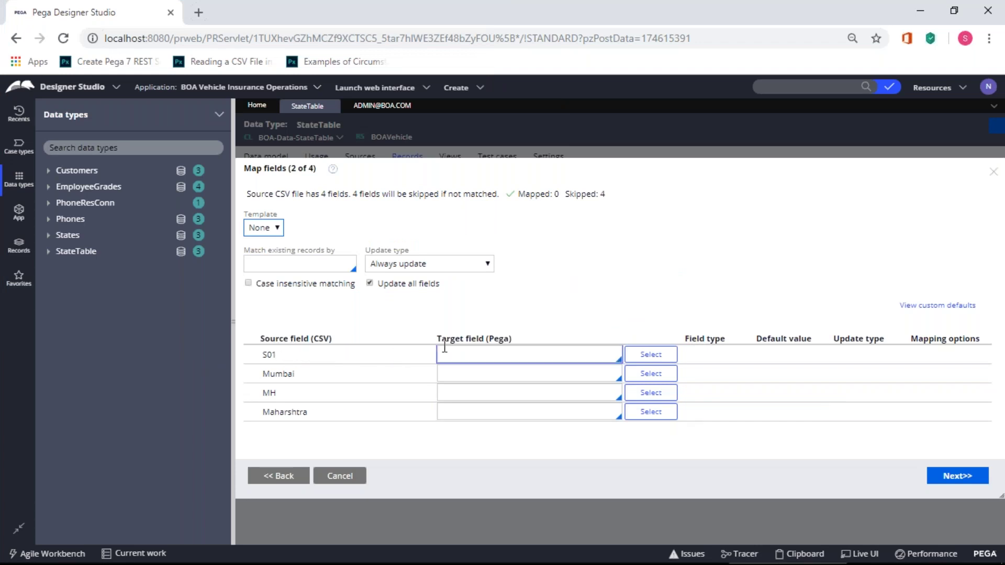
{"action": "left_click", "coordinate": [472, 349]}
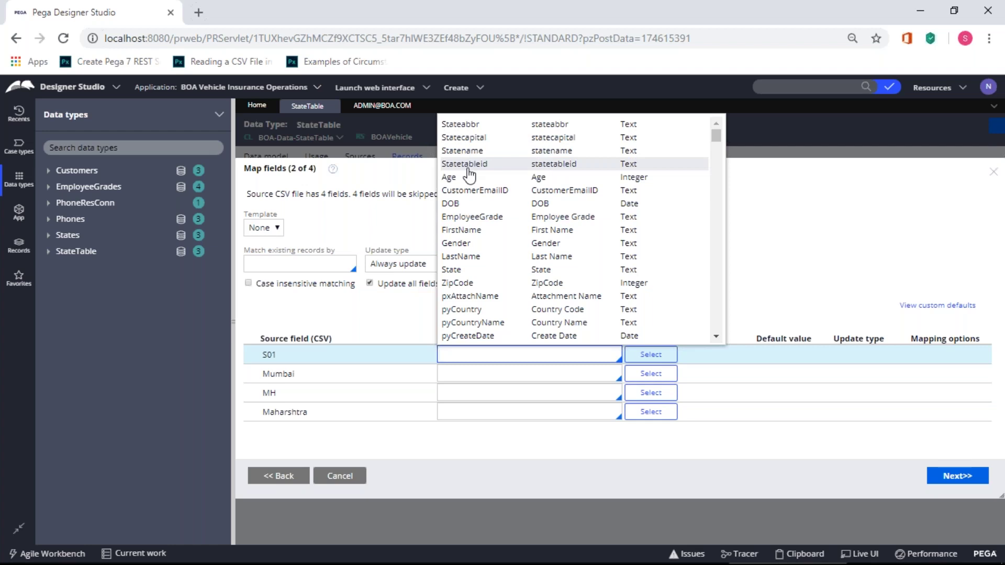
{"action": "left_click", "coordinate": [469, 167]}
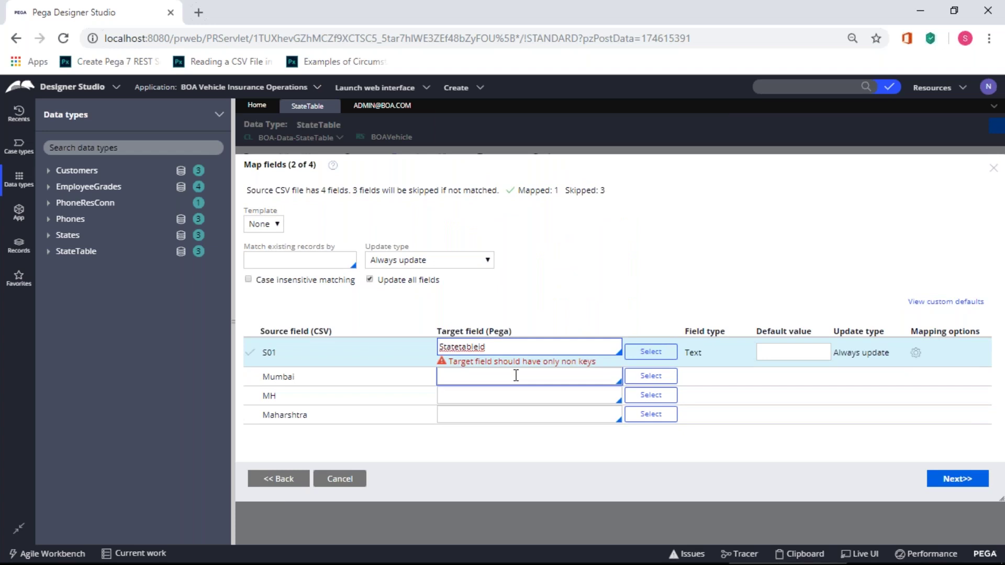
{"action": "double_click", "coordinate": [461, 348]}
{"action": "key", "text": "BackSpace"}
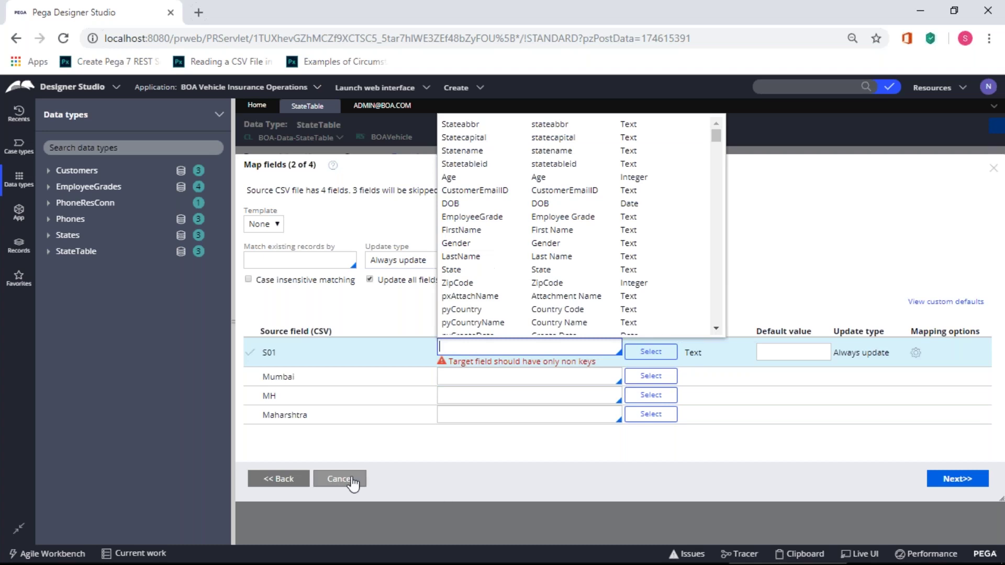
{"action": "key", "text": "alt+Tab"}
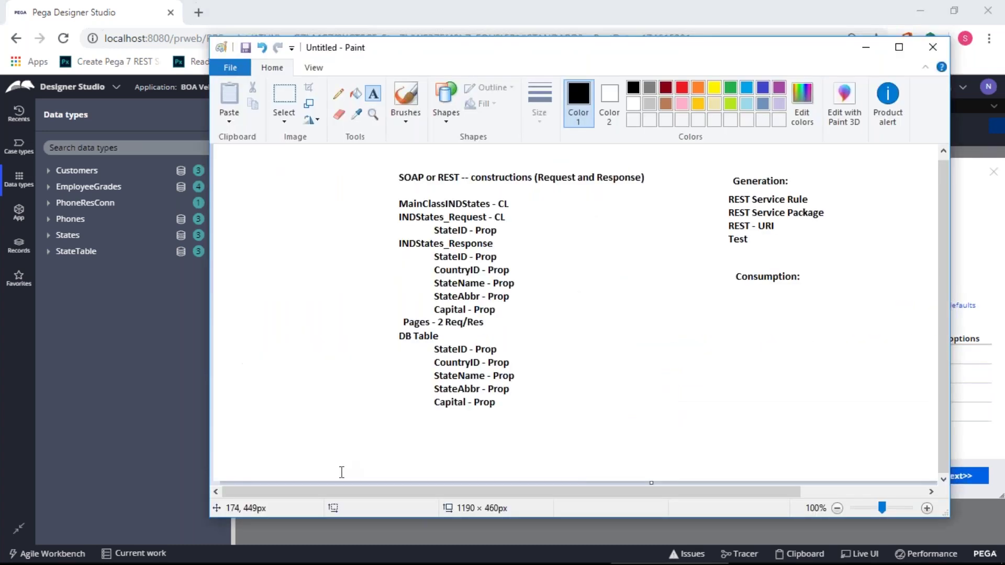
- Leave the Paint REST notes and bring up File Explorer's Quick access
{"action": "key", "text": "alt+Tab"}
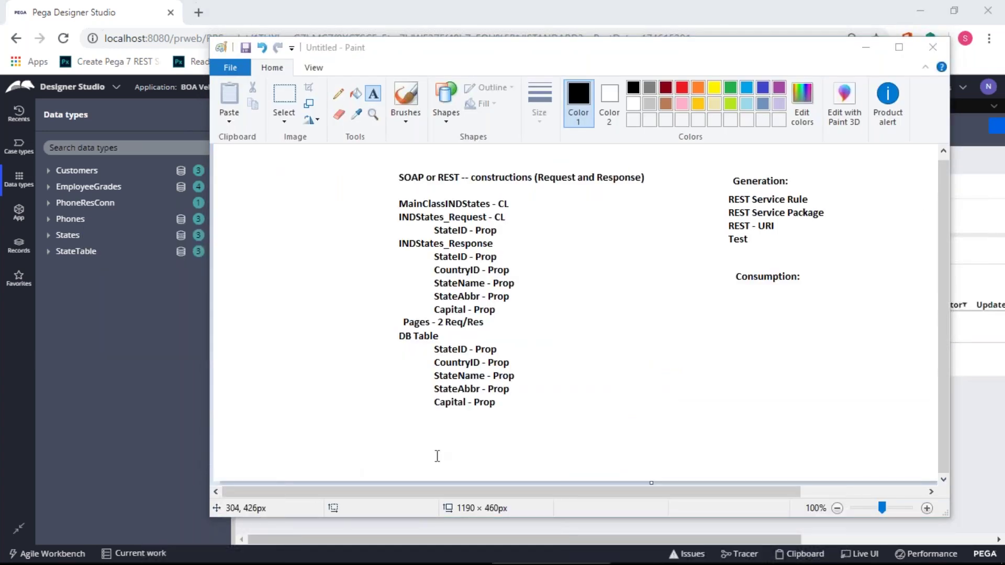
{"action": "key", "text": "super+e"}
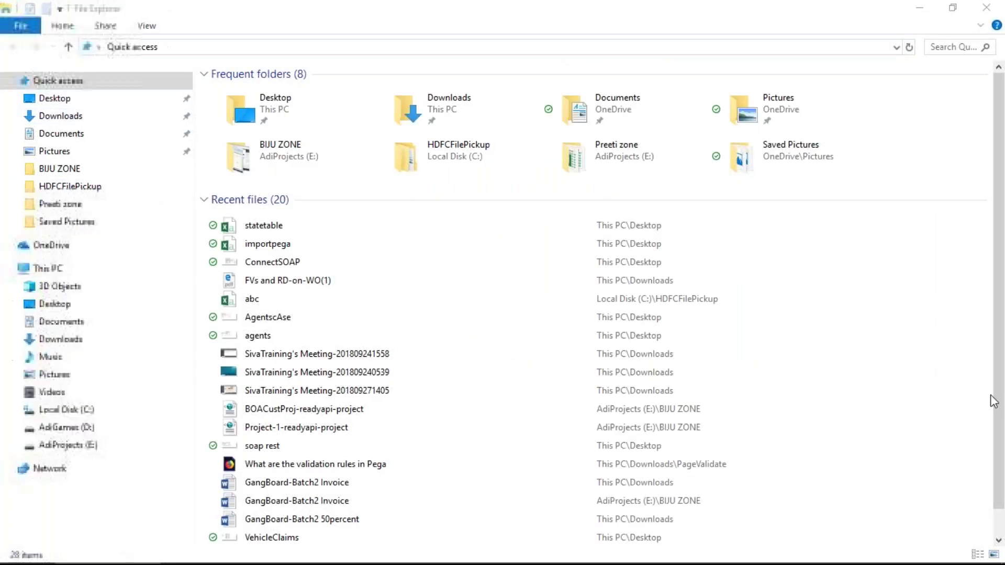
- Open the recent statetable file in Notepad using Open with
{"action": "left_click", "coordinate": [267, 230]}
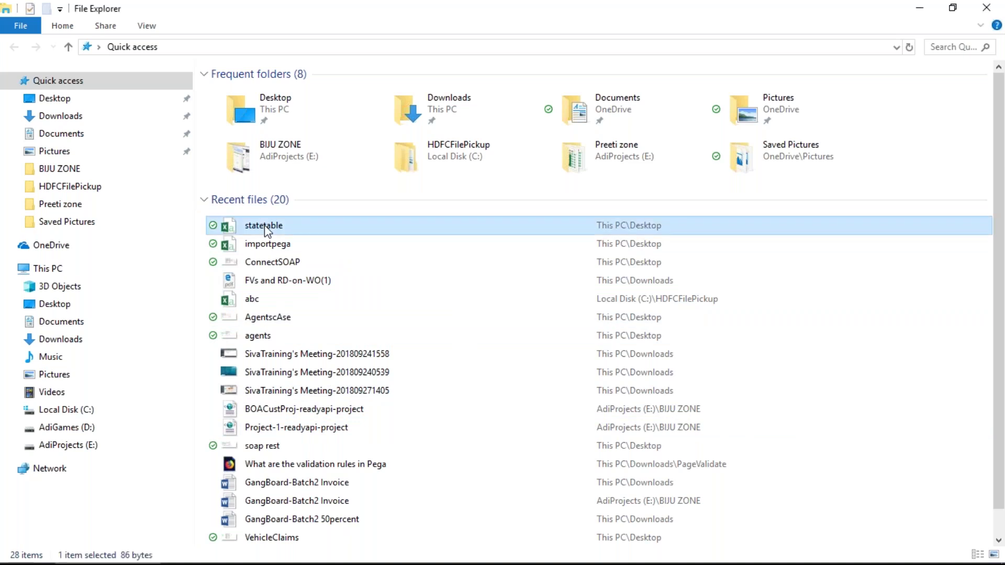
{"action": "right_click", "coordinate": [267, 231]}
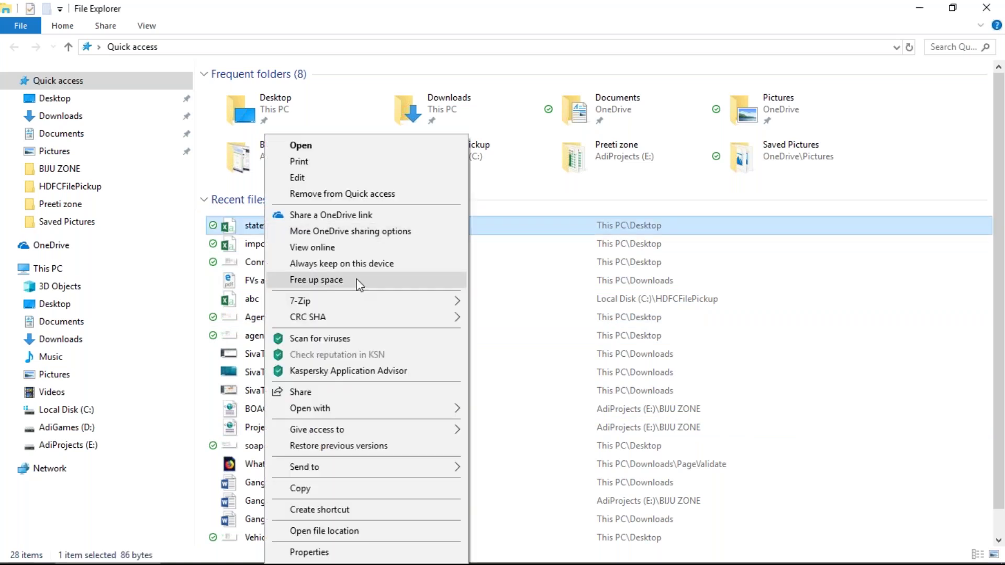
{"action": "mouse_move", "coordinate": [373, 404]}
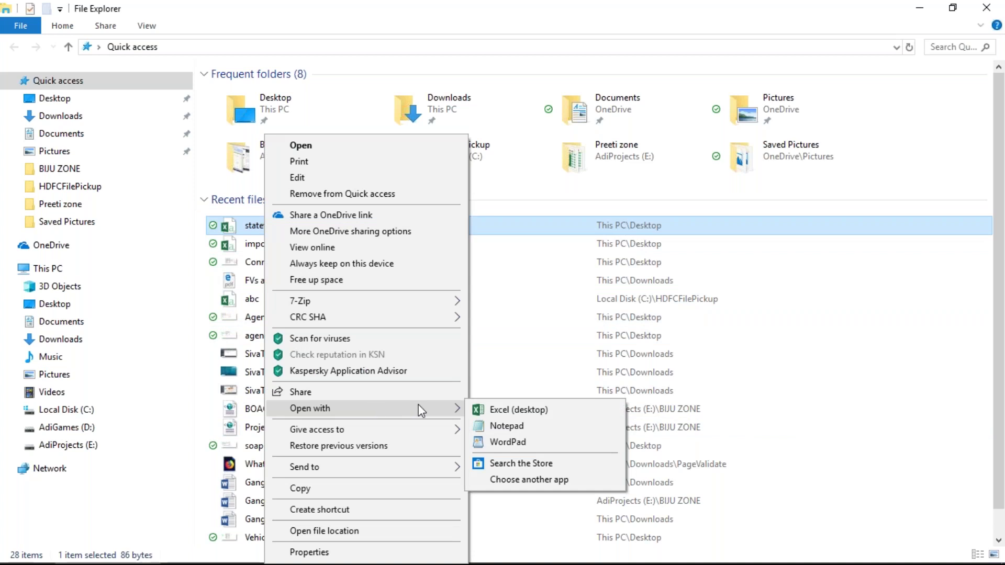
{"action": "left_click", "coordinate": [479, 430]}
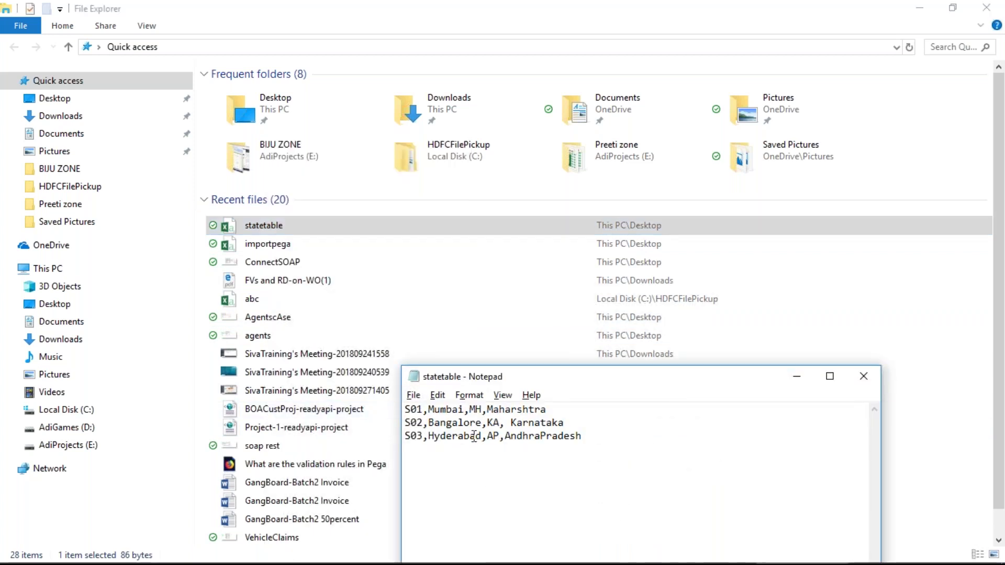
- Bring the statetable Notepad window to the front
{"action": "key", "text": "alt+F4"}
{"action": "key", "text": "alt+Tab"}
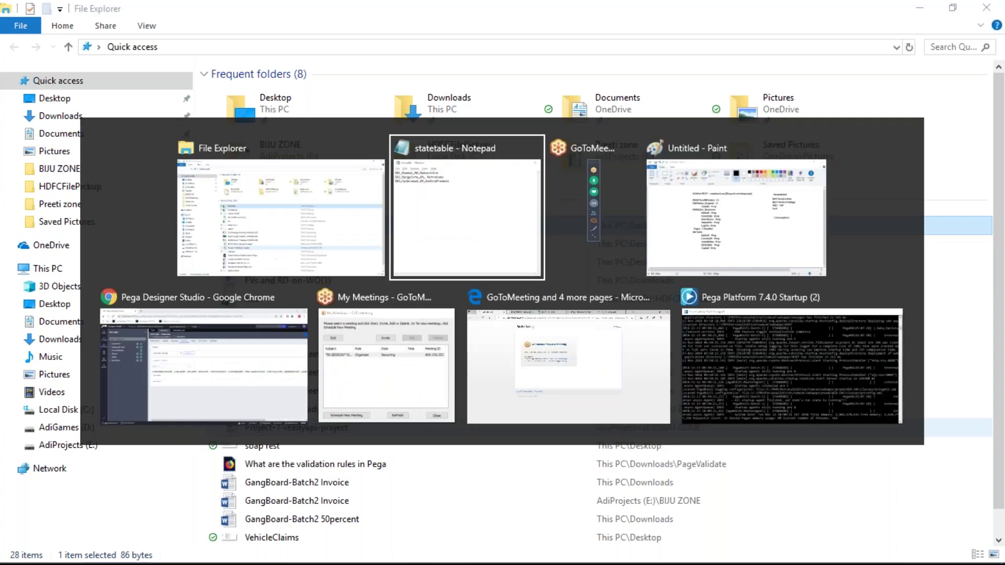
{"action": "key", "text": "alt+Tab"}
{"action": "key", "text": "alt+Tab"}
{"action": "key", "text": "alt+Tab"}
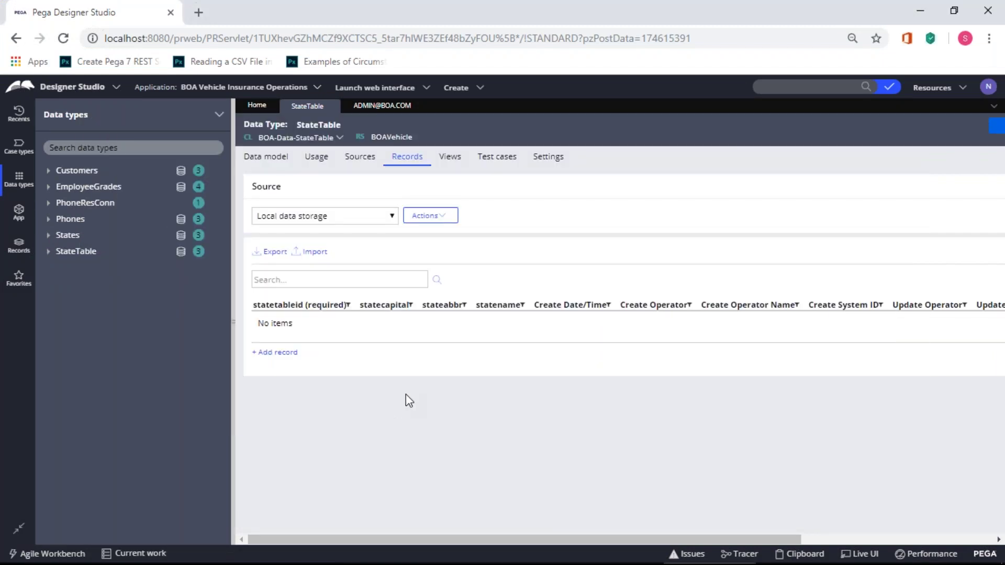
{"action": "key", "text": "alt+Tab"}
{"action": "key", "text": "alt+Tab"}
{"action": "key", "text": "alt+Tab"}
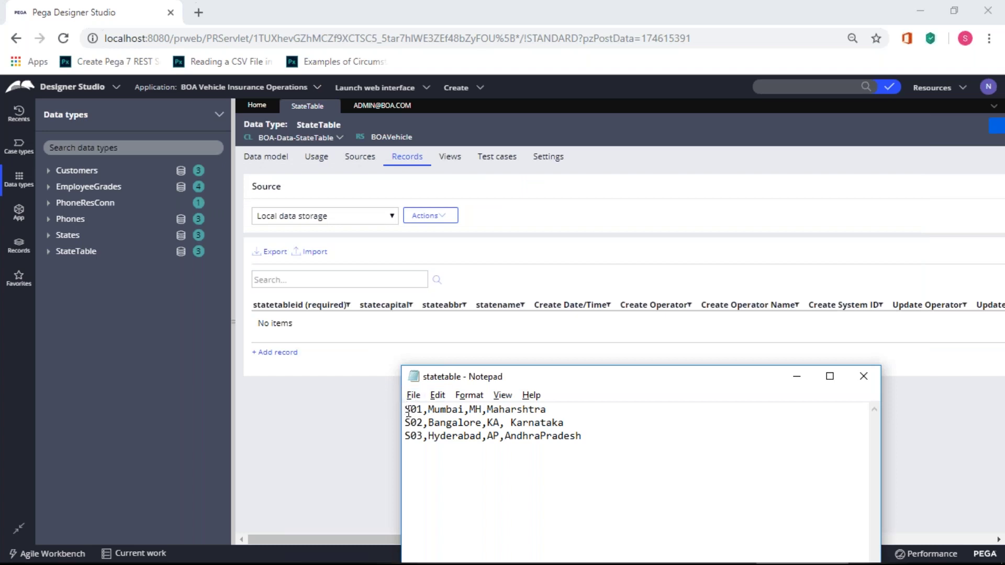
- Insert header 'statetableid,statecapital,stateabbr,statename' atop the rows, save, and close the file
{"action": "key", "text": "Return"}
{"action": "key", "text": "Up"}
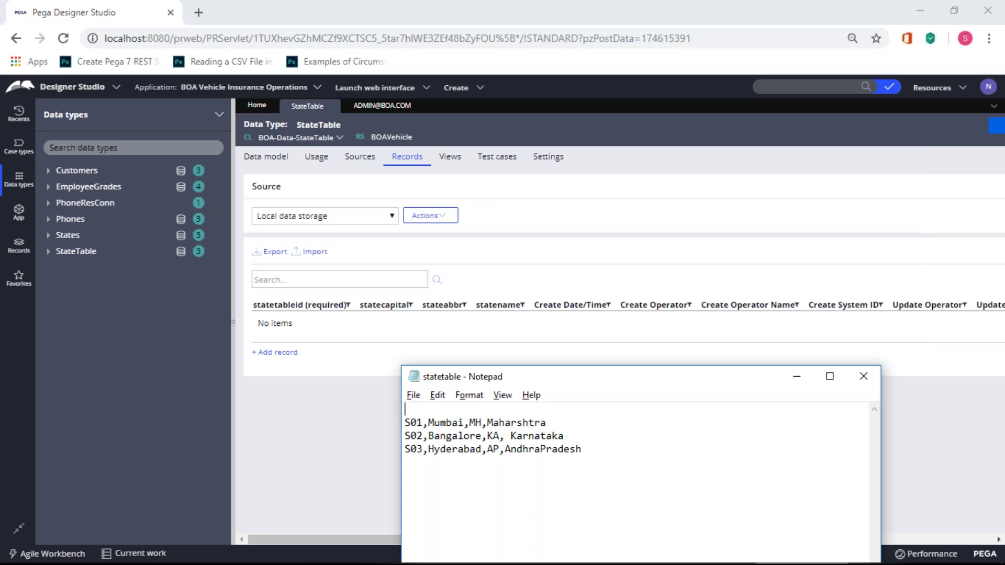
{"action": "type", "text": "Statetableid,statecapital,"}
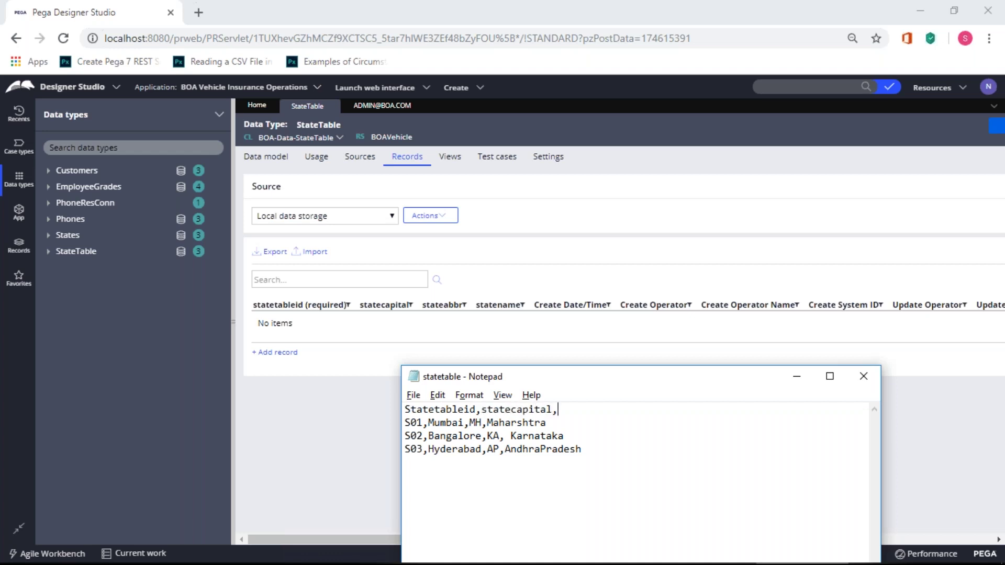
{"action": "type", "text": "stateabbr,statename"}
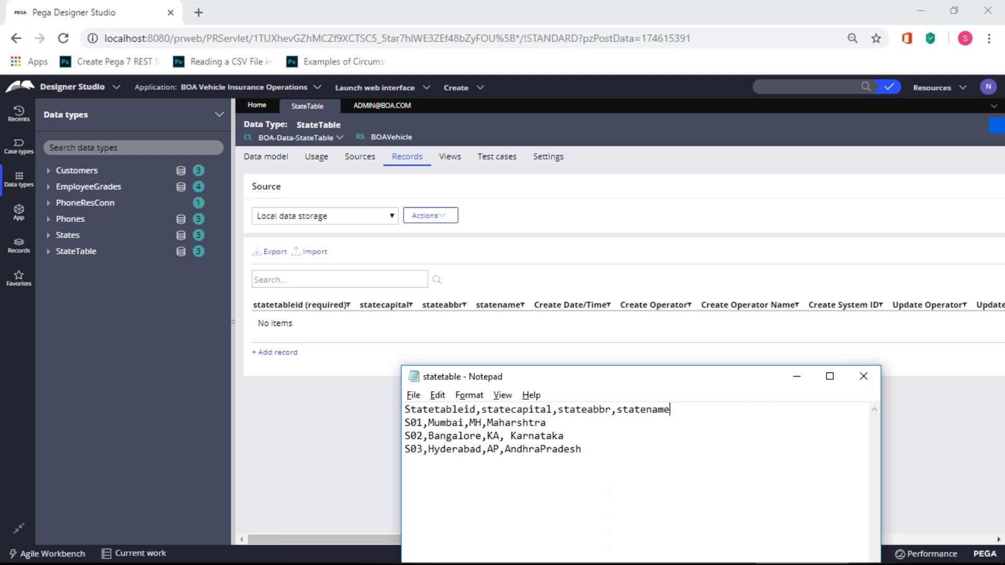
{"action": "key", "text": "Delete"}
{"action": "type", "text": "s"}
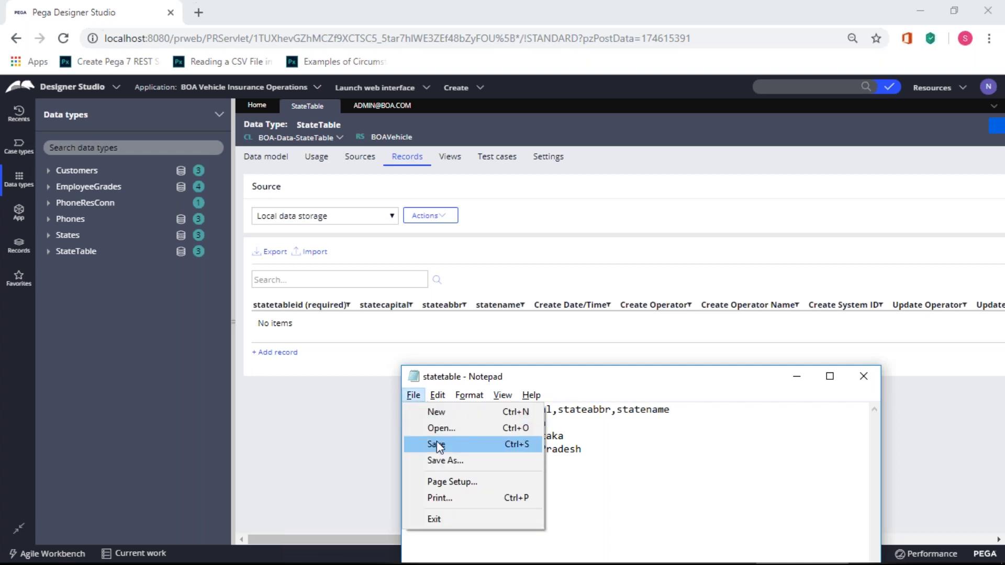
{"action": "left_click", "coordinate": [438, 445]}
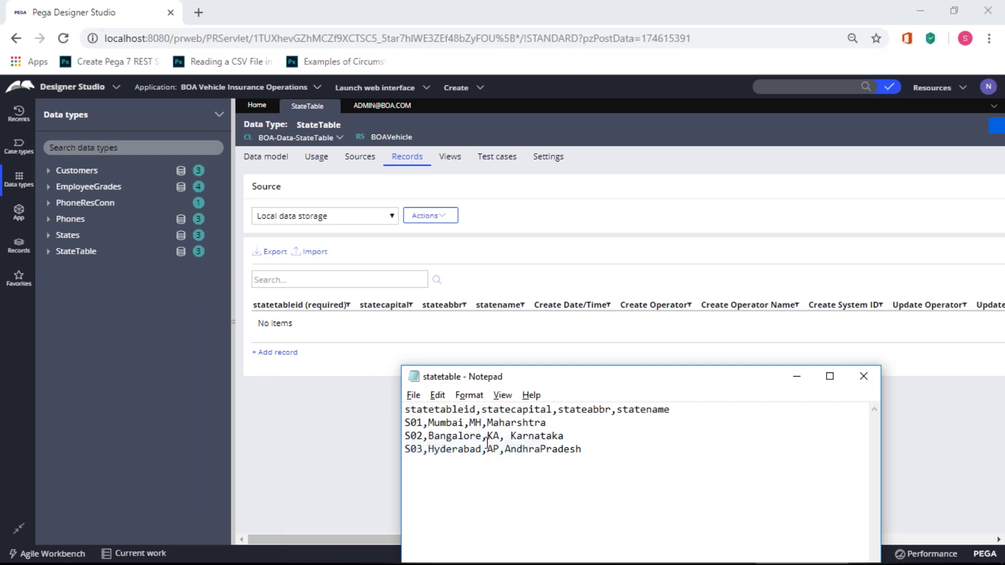
{"action": "left_click", "coordinate": [864, 377]}
- Restart the StateTable import with the updated statetable file and reach field mapping
{"action": "left_click", "coordinate": [323, 253]}
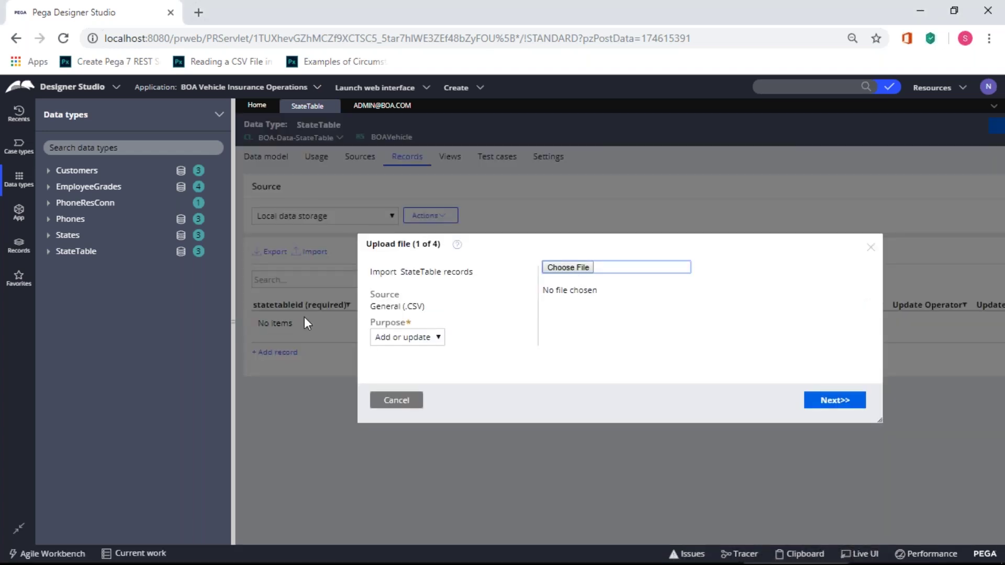
{"action": "left_click", "coordinate": [582, 272]}
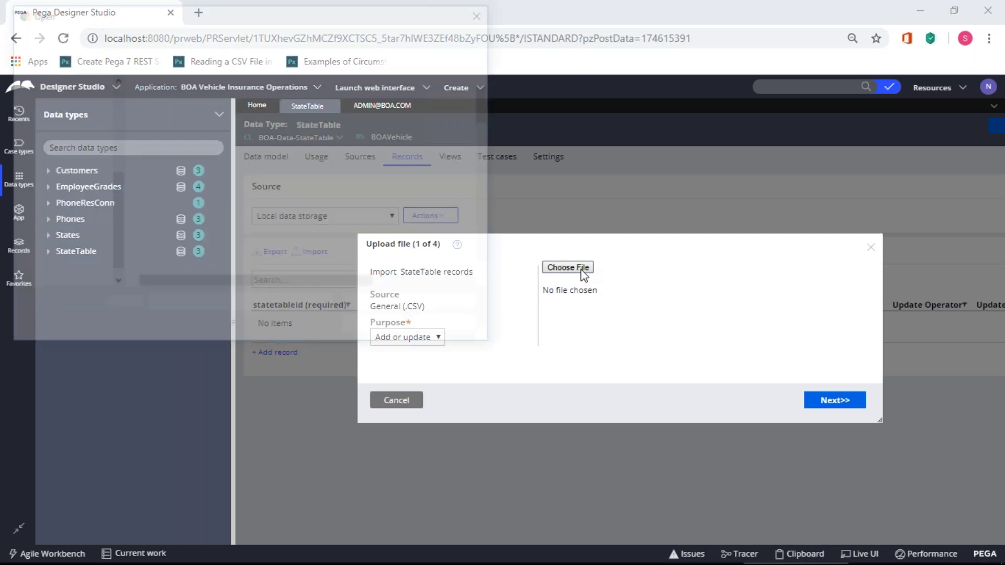
{"action": "double_click", "coordinate": [173, 101]}
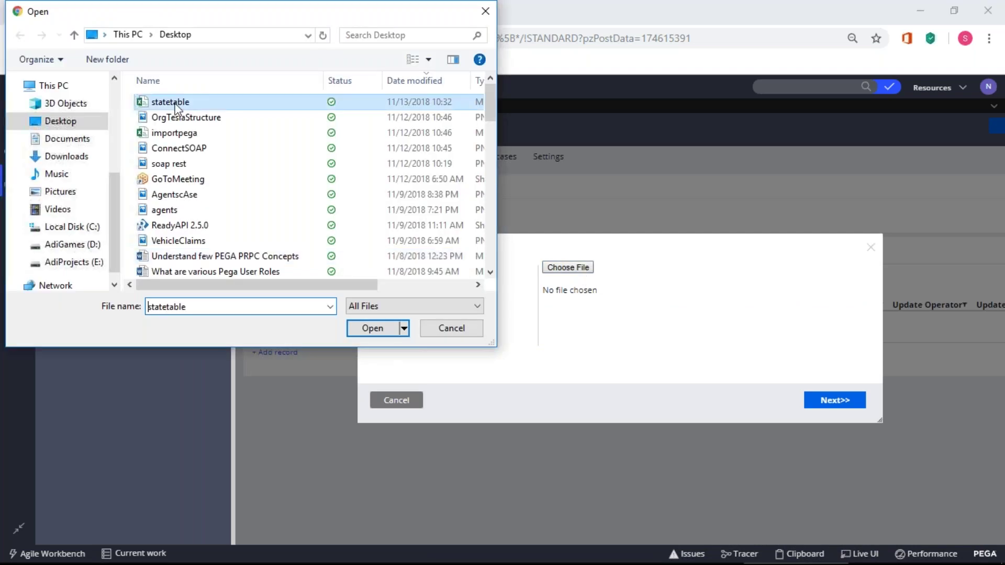
{"action": "left_click", "coordinate": [836, 401]}
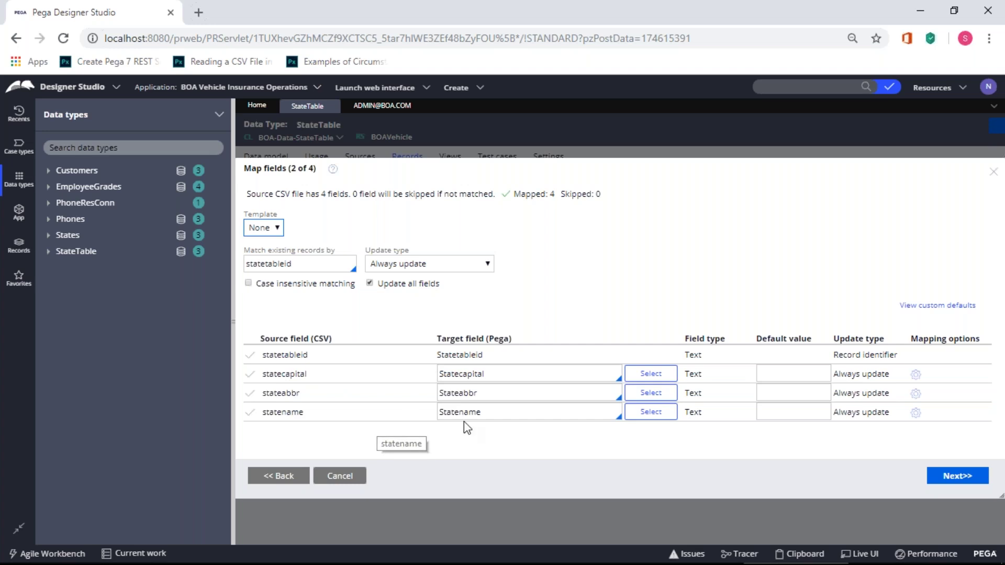
- Accept the mapping, validate, and import the three state records with 0 failures
{"action": "left_click", "coordinate": [938, 486]}
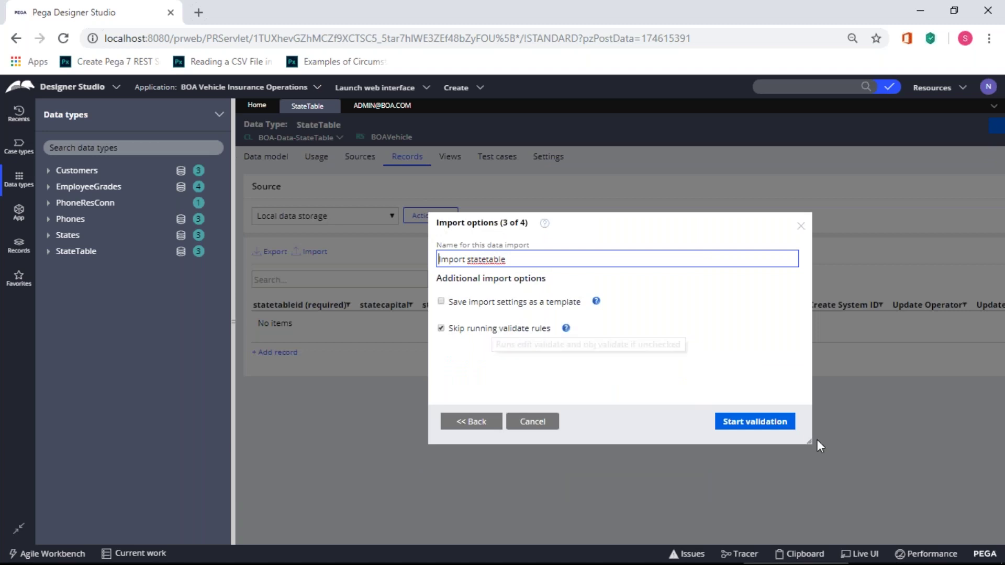
{"action": "left_click", "coordinate": [749, 428]}
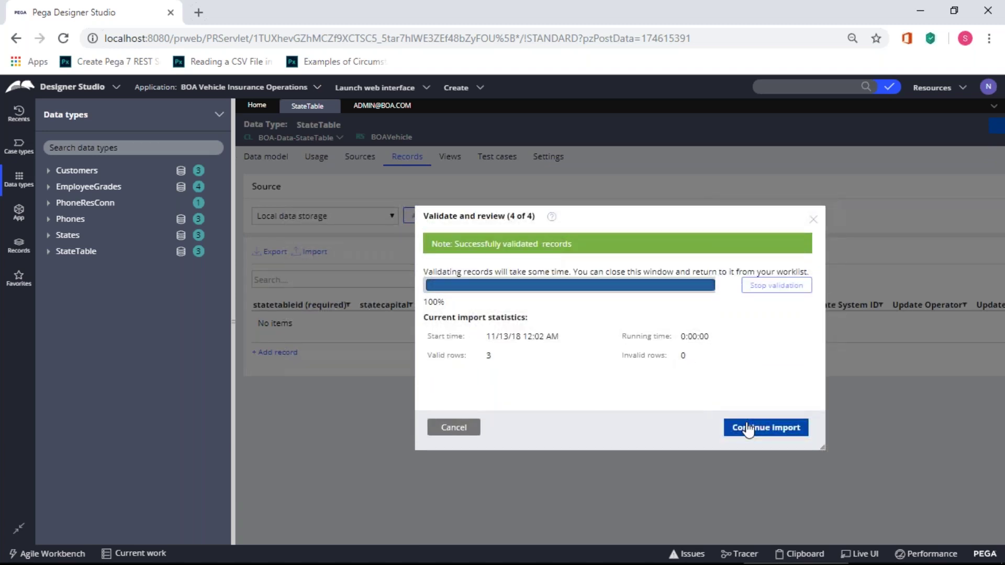
{"action": "left_click", "coordinate": [779, 435]}
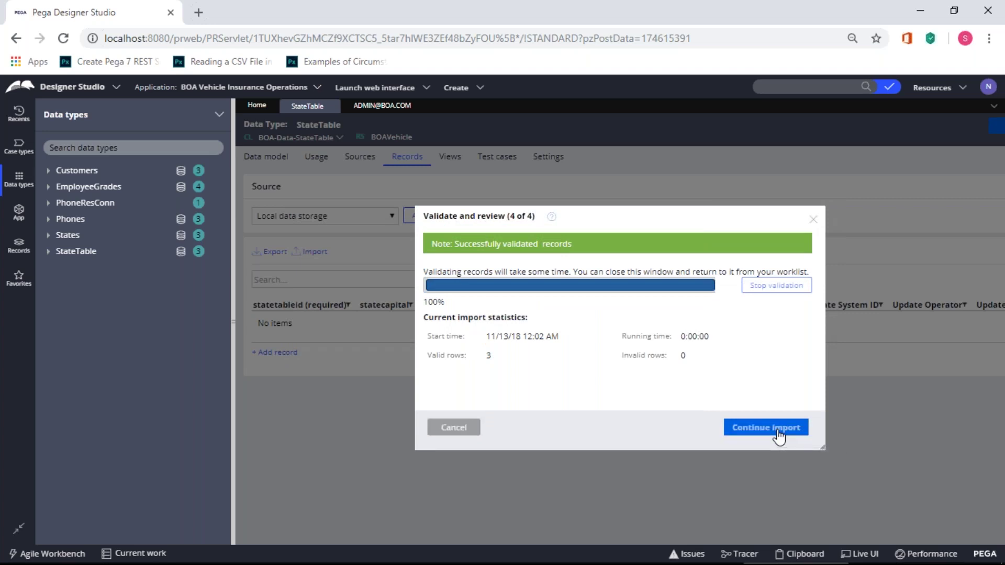
{"action": "left_click", "coordinate": [764, 469]}
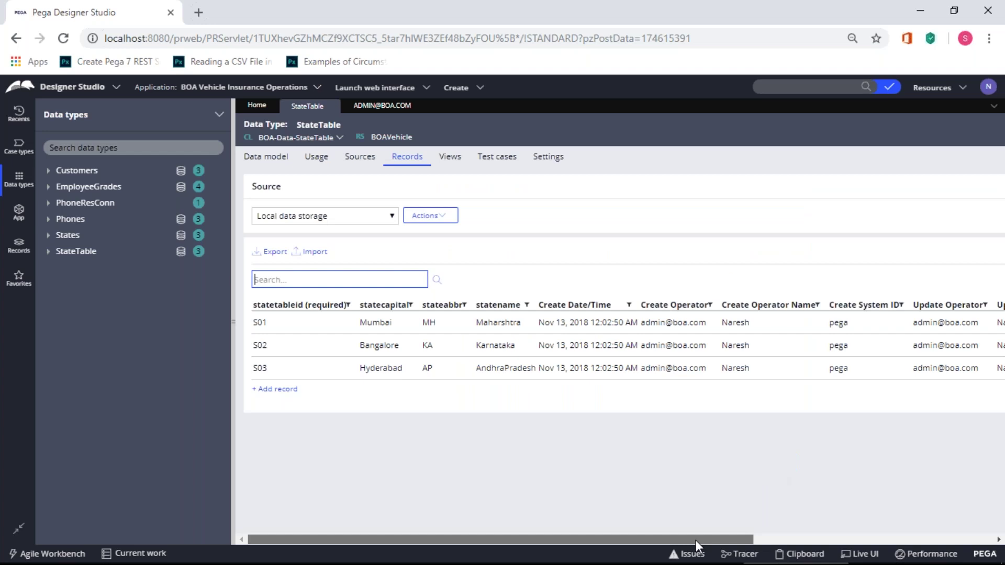
- Switch the side panel to the application's classes and begin filtering the class search, expanding RESTBOA
{"action": "left_click_drag", "start_coordinate": [709, 544], "coordinate": [948, 543]}
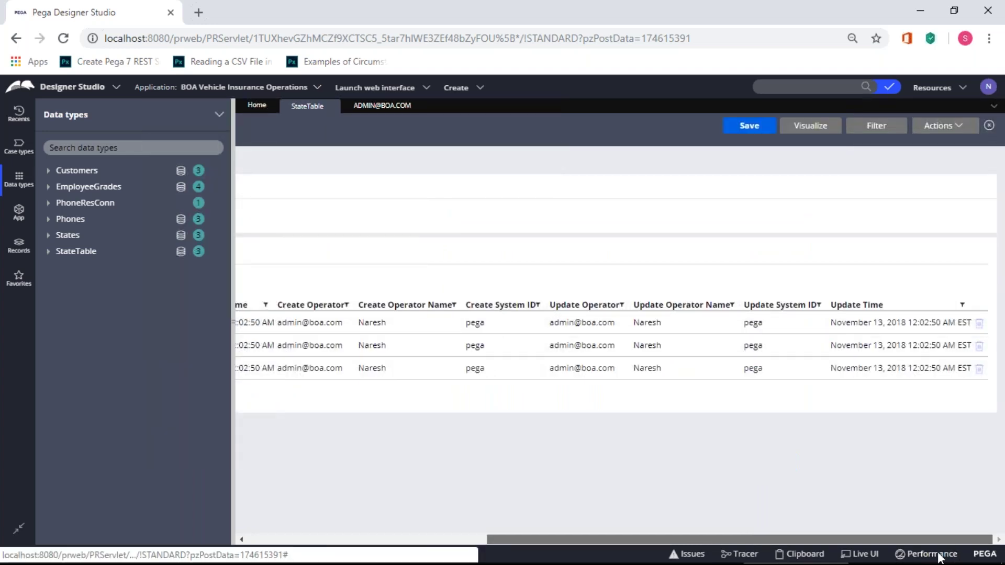
{"action": "left_click_drag", "start_coordinate": [769, 540], "coordinate": [530, 526]}
{"action": "left_click", "coordinate": [329, 430]}
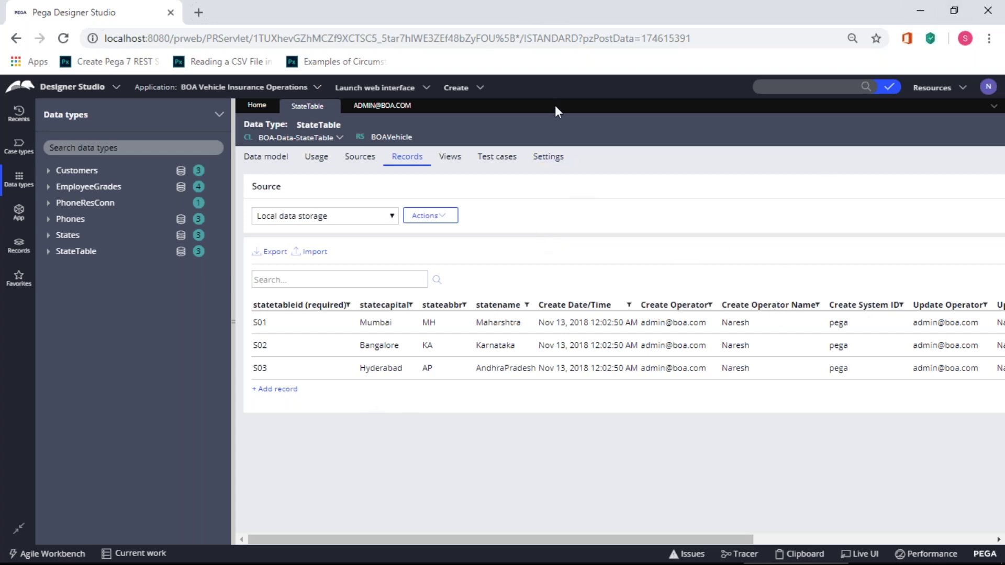
{"action": "left_click", "coordinate": [18, 213]}
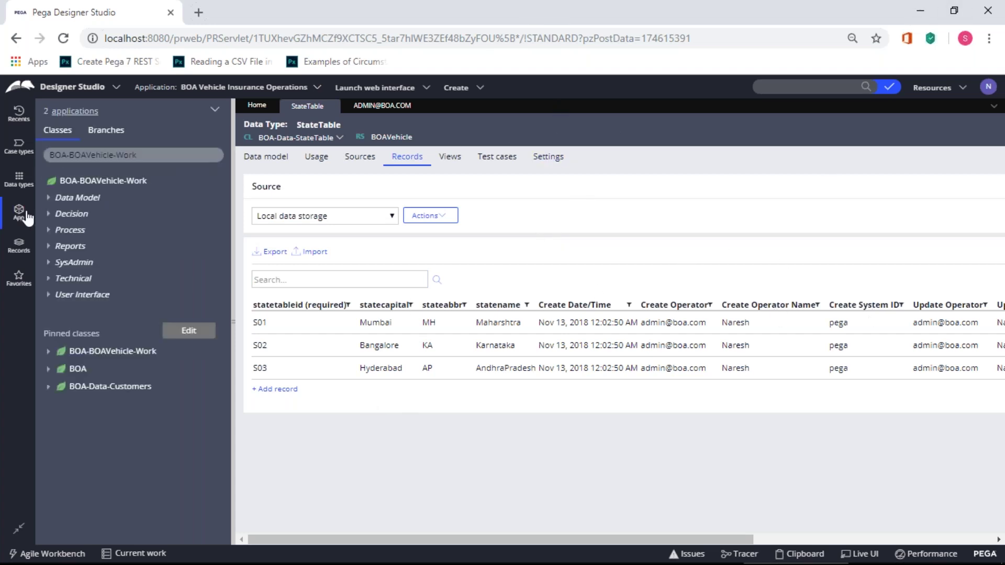
{"action": "left_click", "coordinate": [89, 155]}
{"action": "left_click_drag", "start_coordinate": [161, 150], "coordinate": [76, 153]}
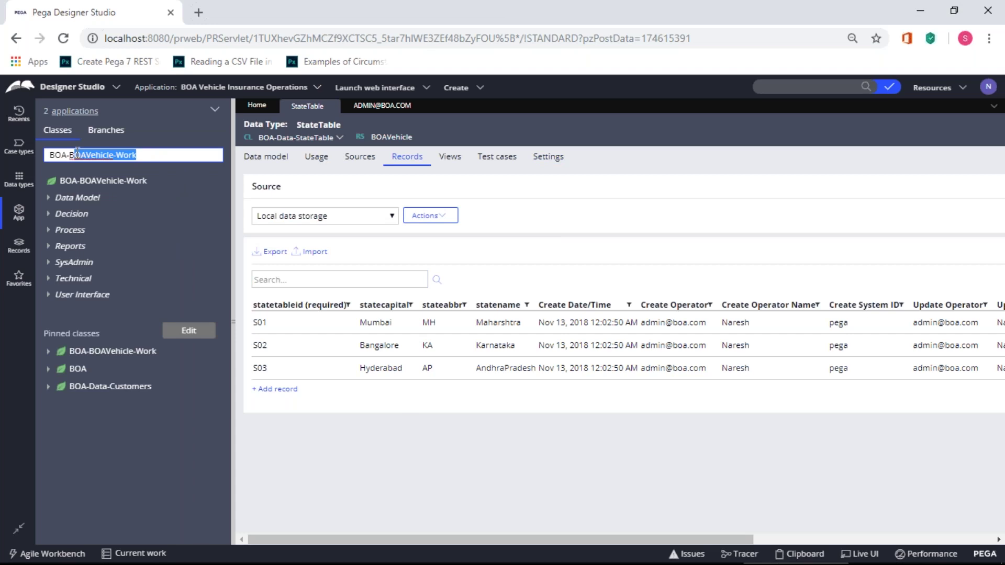
{"action": "key", "text": "BackSpace"}
{"action": "key", "text": "BackSpace"}
{"action": "type", "text": "Int"}
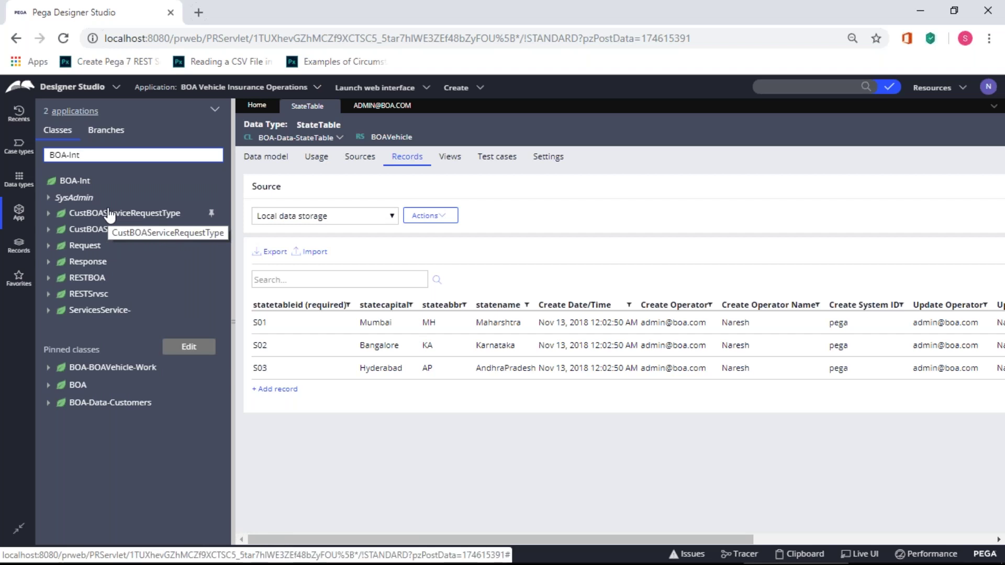
{"action": "left_click", "coordinate": [50, 280]}
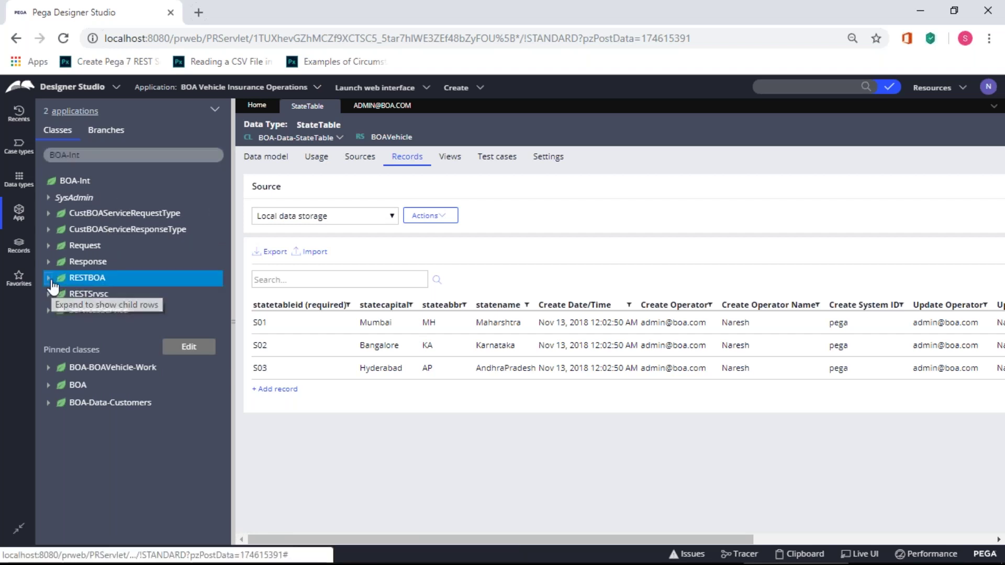
- Search for BOA-Int-RESTSrvsc, select it, and bring up its Create menu
{"action": "left_click", "coordinate": [113, 155]}
{"action": "type", "text": "-r"}
{"action": "key", "text": "BackSpace"}
{"action": "type", "text": "RE"}
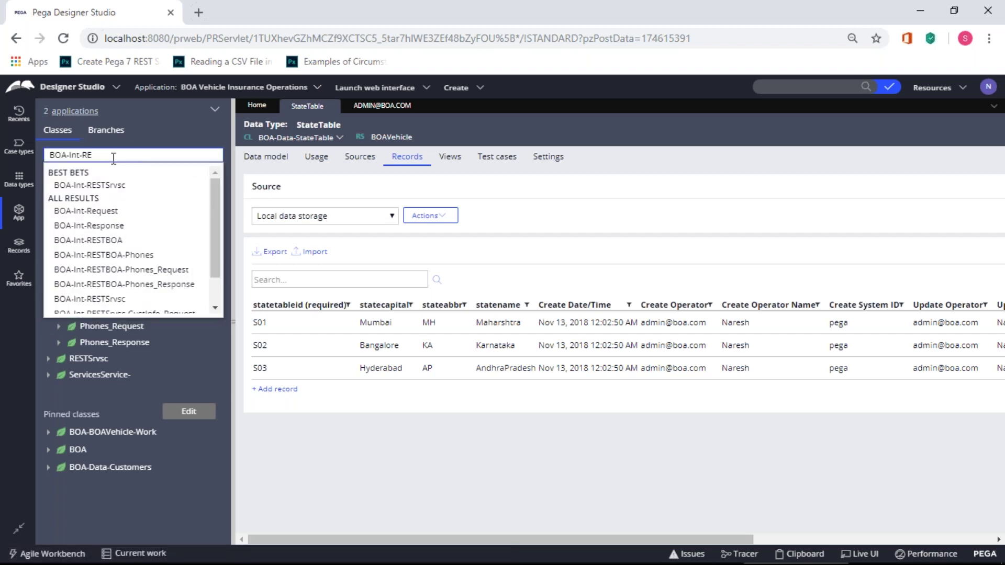
{"action": "left_click", "coordinate": [116, 186]}
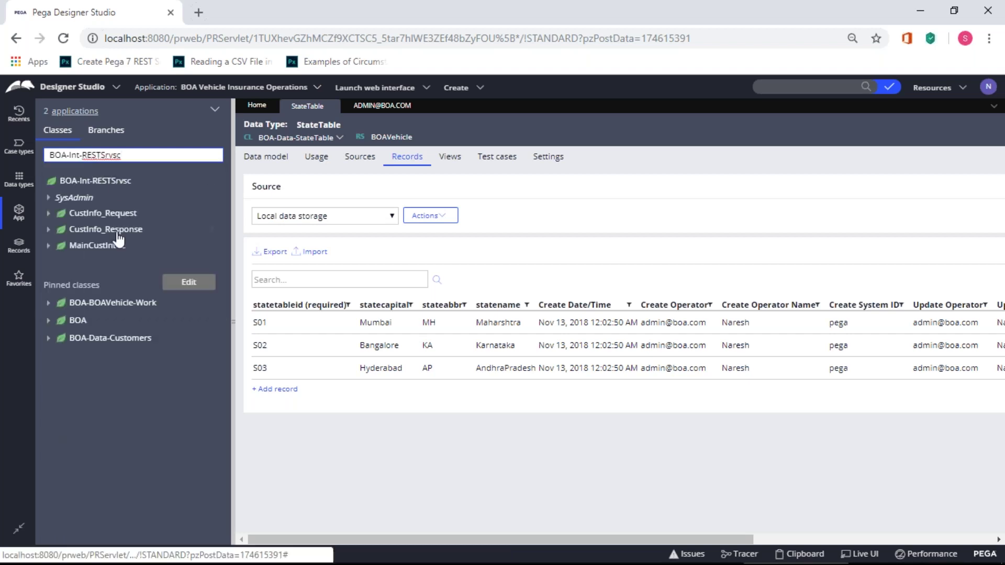
{"action": "left_click", "coordinate": [109, 191]}
{"action": "mouse_move", "coordinate": [107, 199]}
{"action": "mouse_move", "coordinate": [234, 374]}
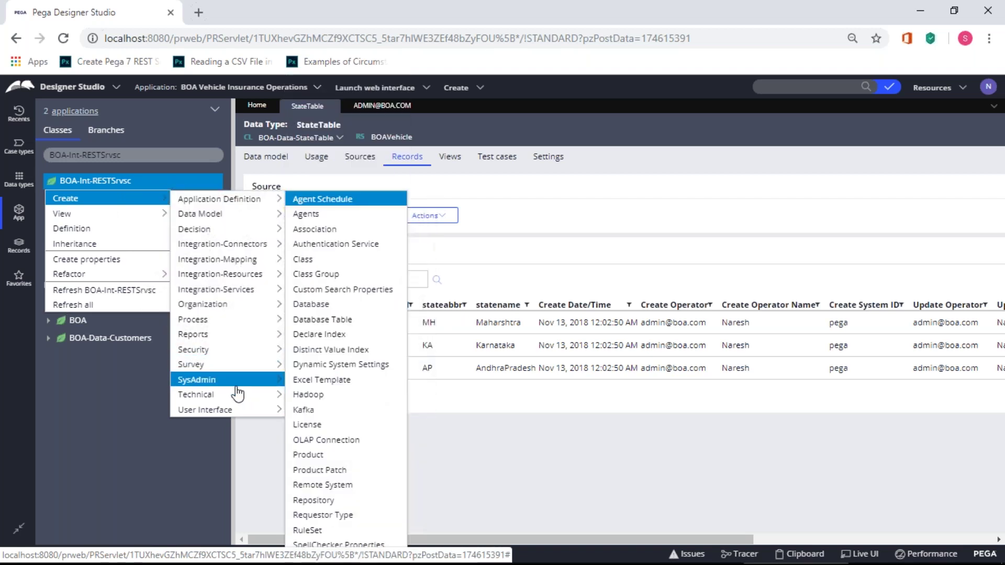
- Start a new class under BOA-Int-RESTSrvsc, checking the Paint notes for its name
{"action": "left_click", "coordinate": [335, 144]}
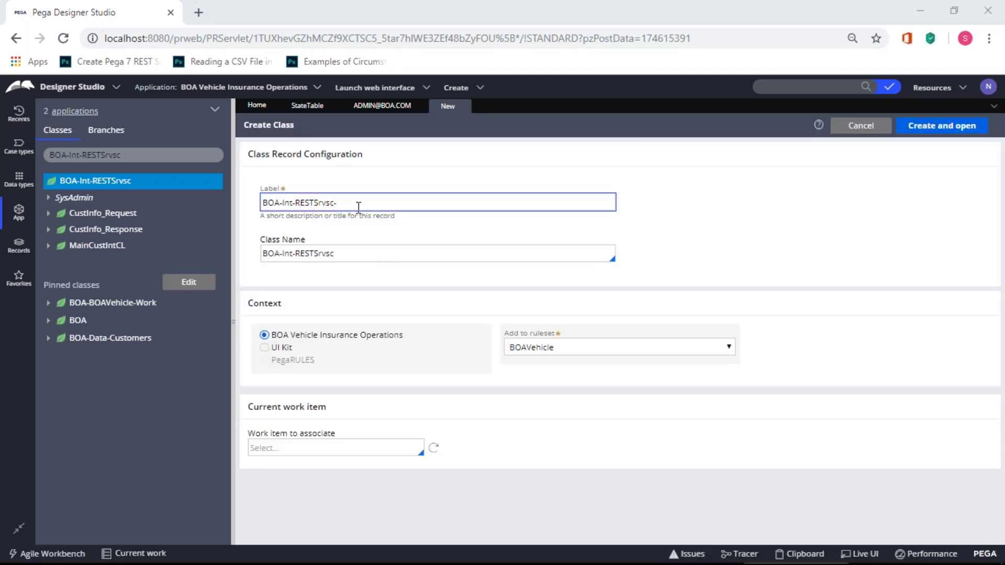
{"action": "key", "text": "alt+Tab"}
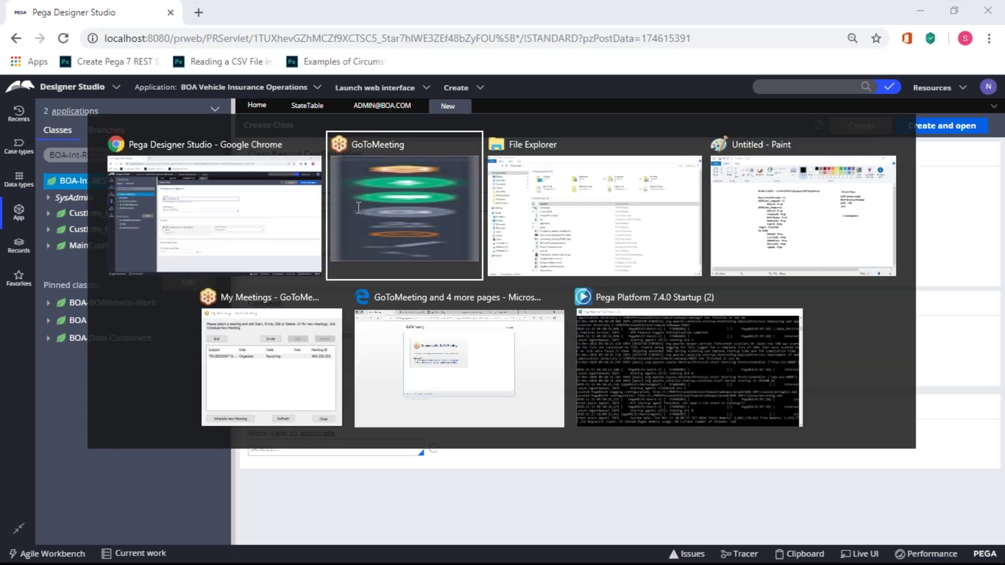
{"action": "key", "text": "alt+Tab"}
{"action": "key", "text": "Tab"}
{"action": "key", "text": "Tab"}
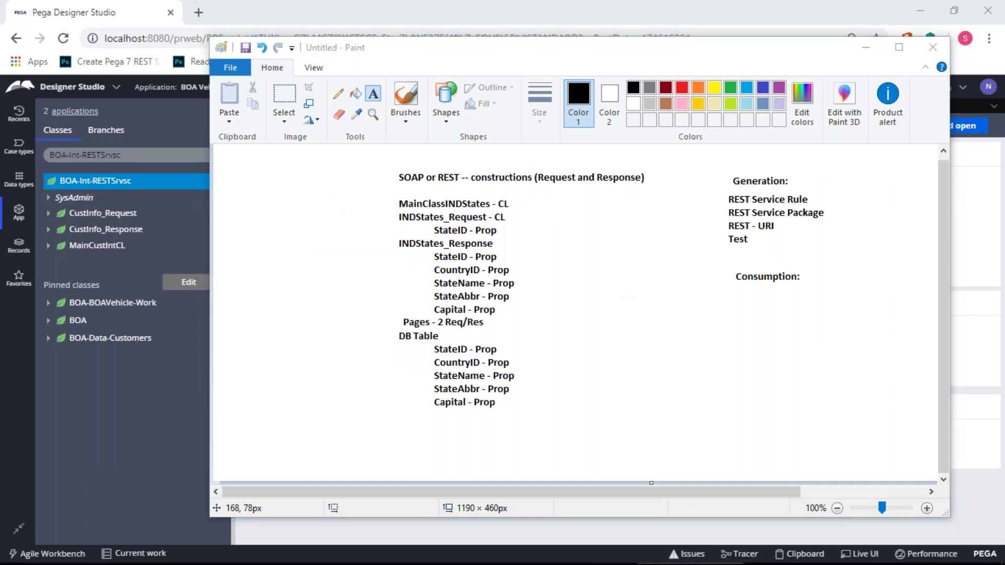
{"action": "key", "text": "alt+Tab"}
{"action": "key", "text": "Tab"}
- Set label and class name to BOA-Int-RESTSrvsc-MainStateTableCL, then create and open it
{"action": "type", "text": "Stat"}
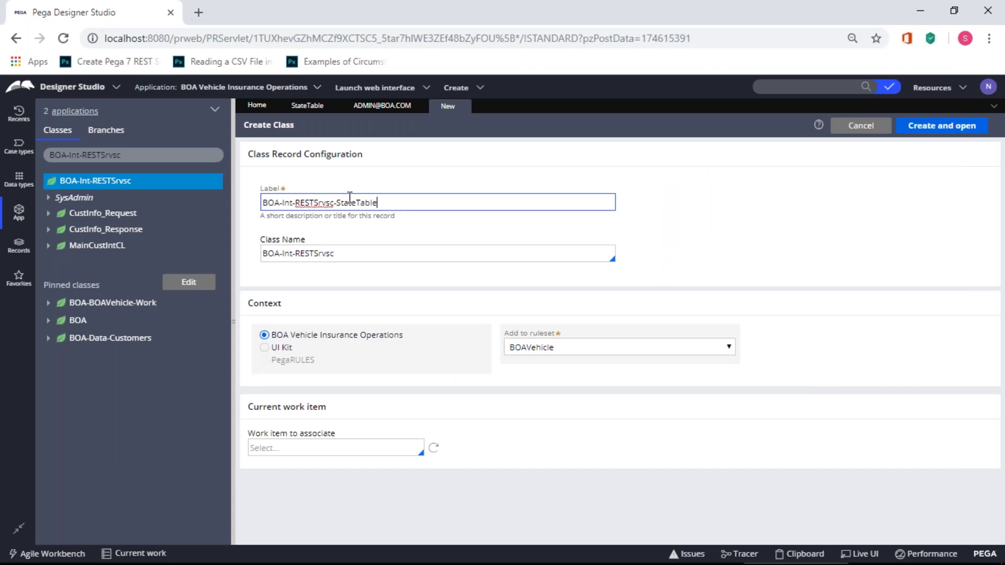
{"action": "type", "text": "Main"}
{"action": "type", "text": "CL"}
{"action": "key", "text": "ctrl+a"}
{"action": "key", "text": "ctrl+c"}
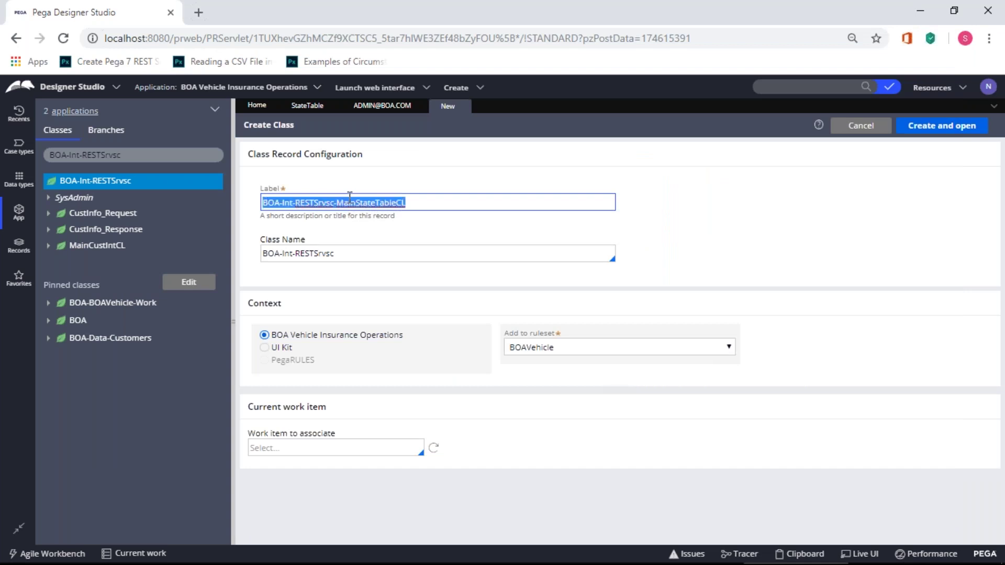
{"action": "key", "text": "Tab"}
{"action": "key", "text": "ctrl+v"}
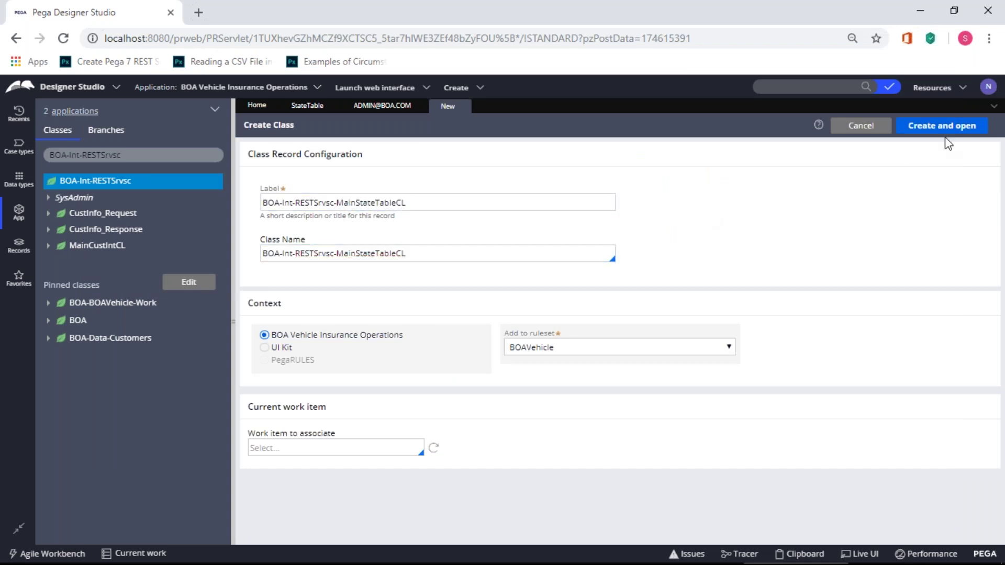
{"action": "left_click", "coordinate": [941, 126]}
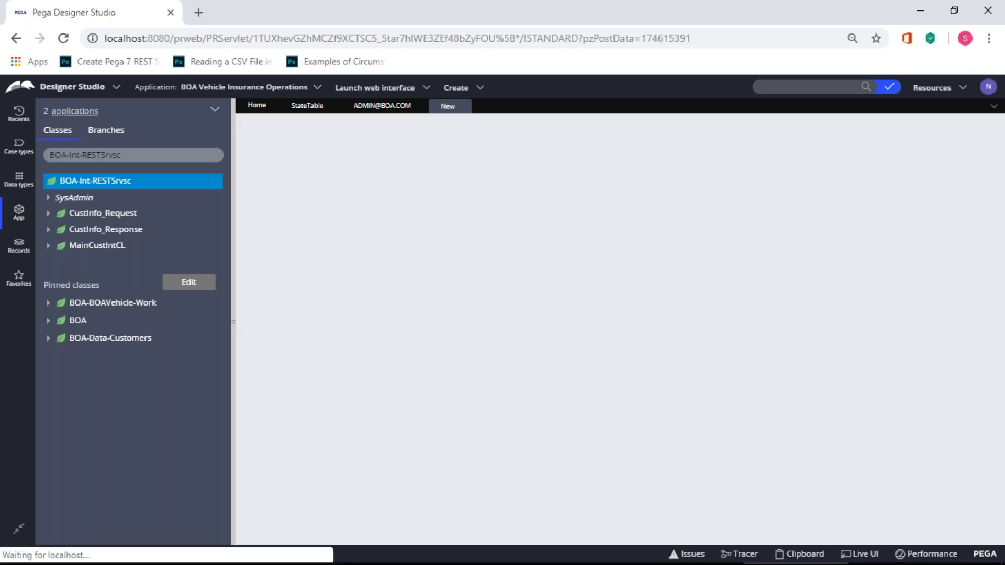
- Make the class Concrete, version 01-01-02, not belonging to a class group, and save
{"action": "left_click", "coordinate": [282, 203]}
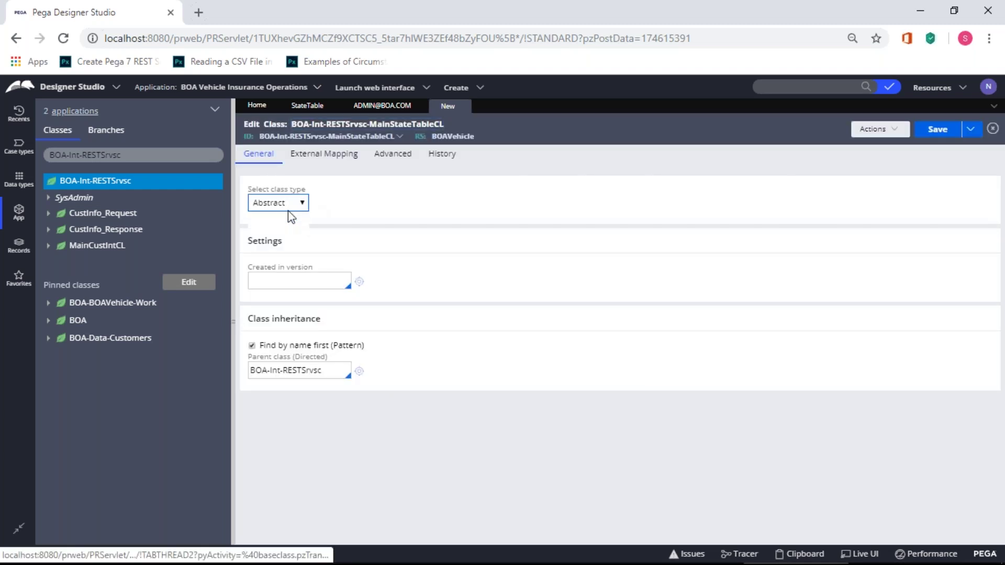
{"action": "left_click", "coordinate": [281, 231]}
{"action": "left_click", "coordinate": [291, 275]}
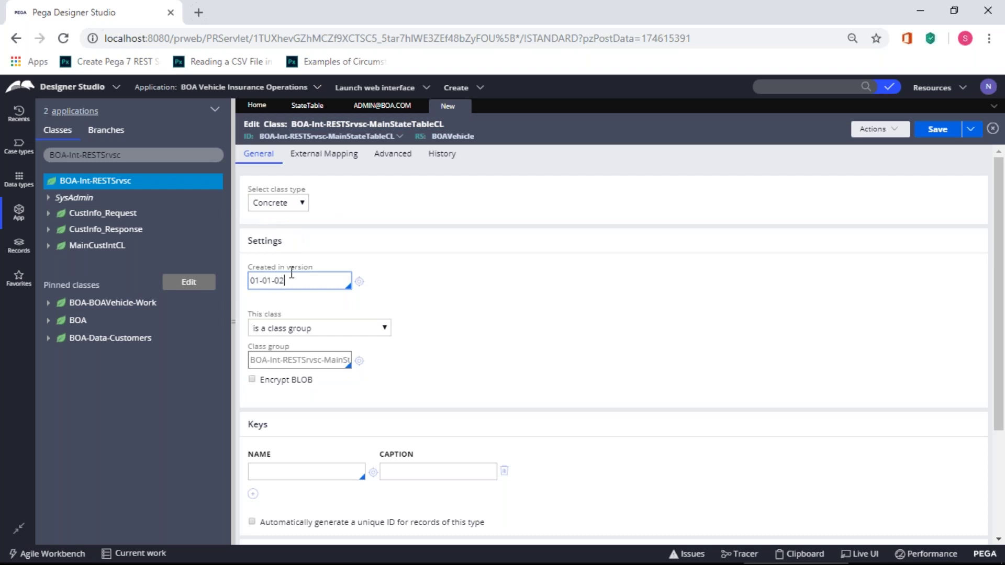
{"action": "left_click", "coordinate": [382, 328]}
{"action": "left_click", "coordinate": [377, 351]}
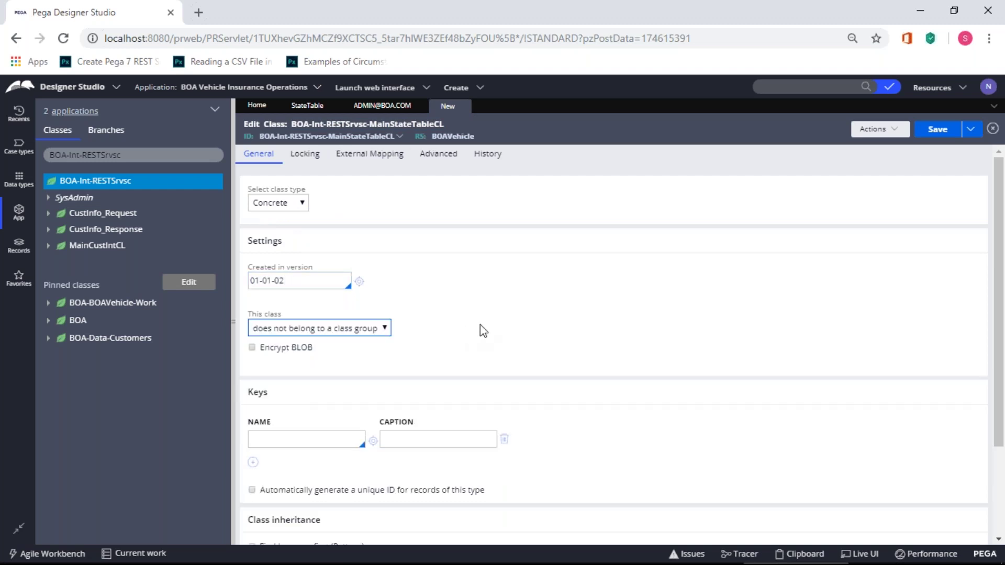
{"action": "left_click", "coordinate": [944, 131]}
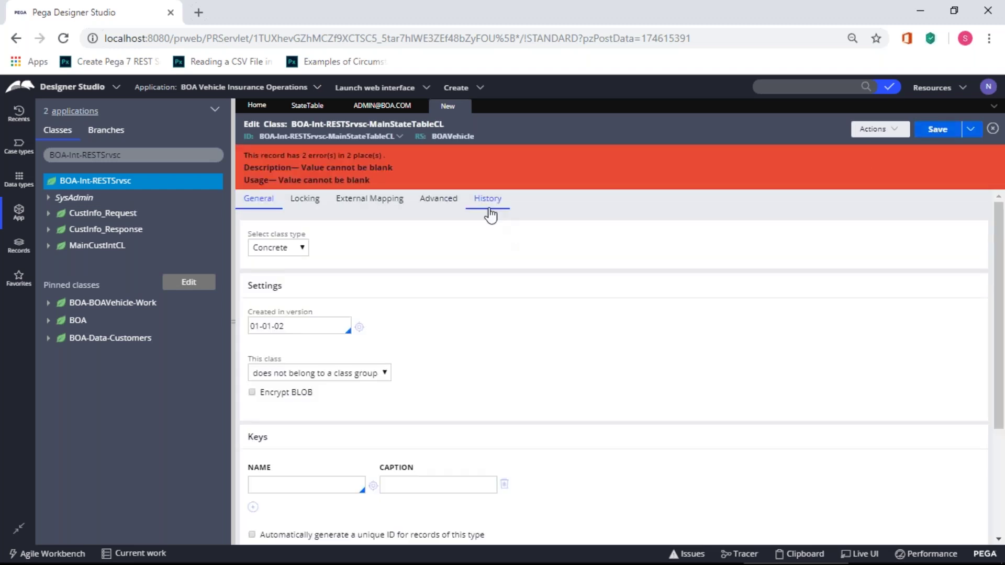
- Fill in the class description and usage, save, and refresh the BOA-Int-RESTSrvsc class tree
{"action": "left_click", "coordinate": [490, 203]}
{"action": "left_click", "coordinate": [368, 291]}
{"action": "type", "text": "d"}
{"action": "key", "text": "Tab"}
{"action": "type", "text": "d"}
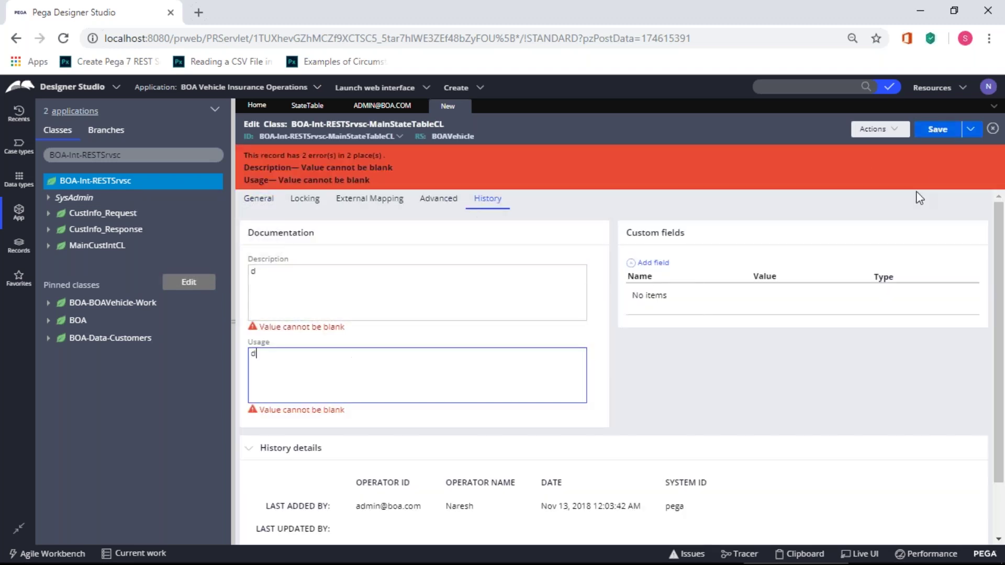
{"action": "left_click", "coordinate": [938, 137]}
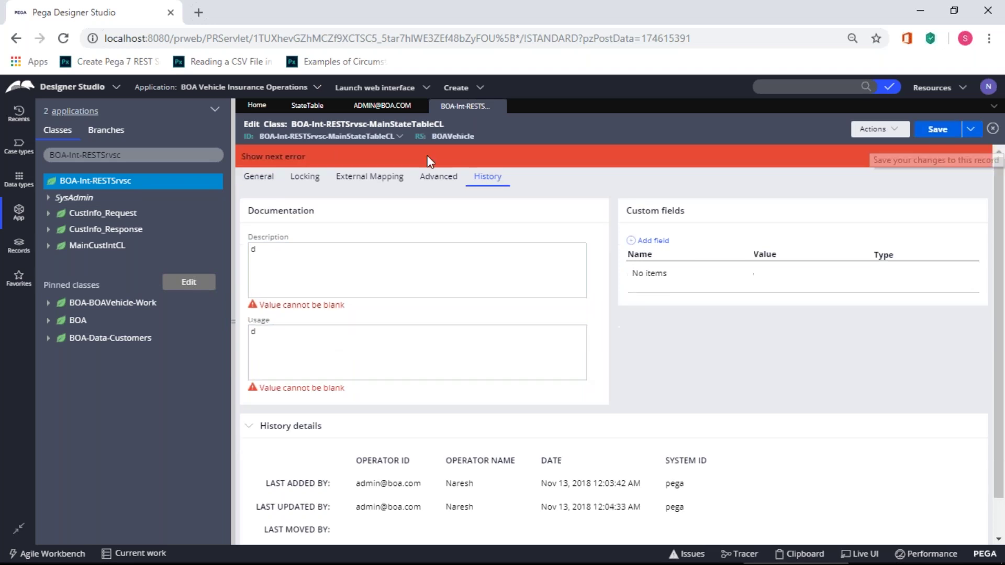
{"action": "right_click", "coordinate": [82, 185]}
{"action": "left_click", "coordinate": [102, 290]}
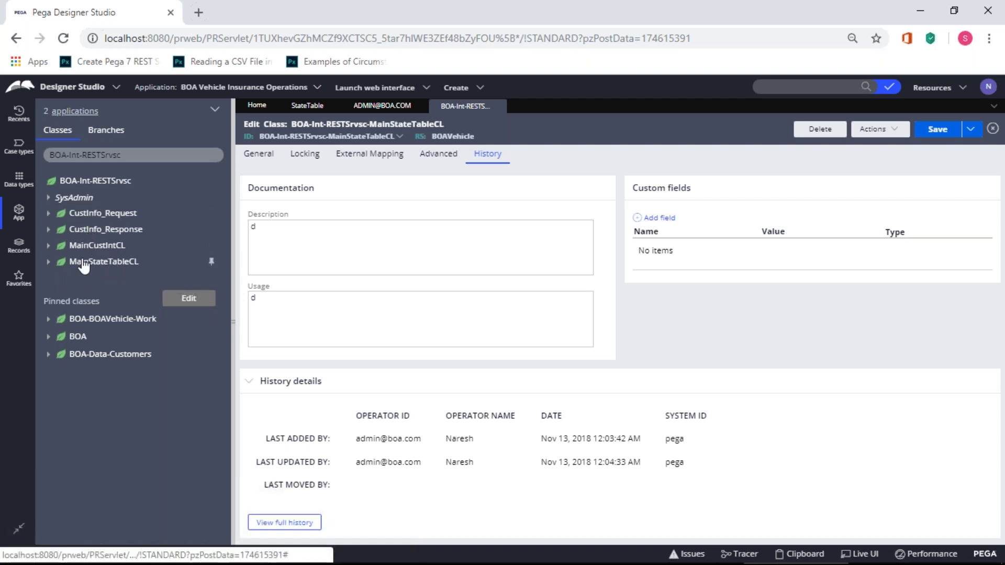
- Create class BOA-Int-RESTSrvsc-StateTable_Request with the label copied into Class Name, and open it
{"action": "right_click", "coordinate": [81, 180]}
{"action": "mouse_move", "coordinate": [105, 199]}
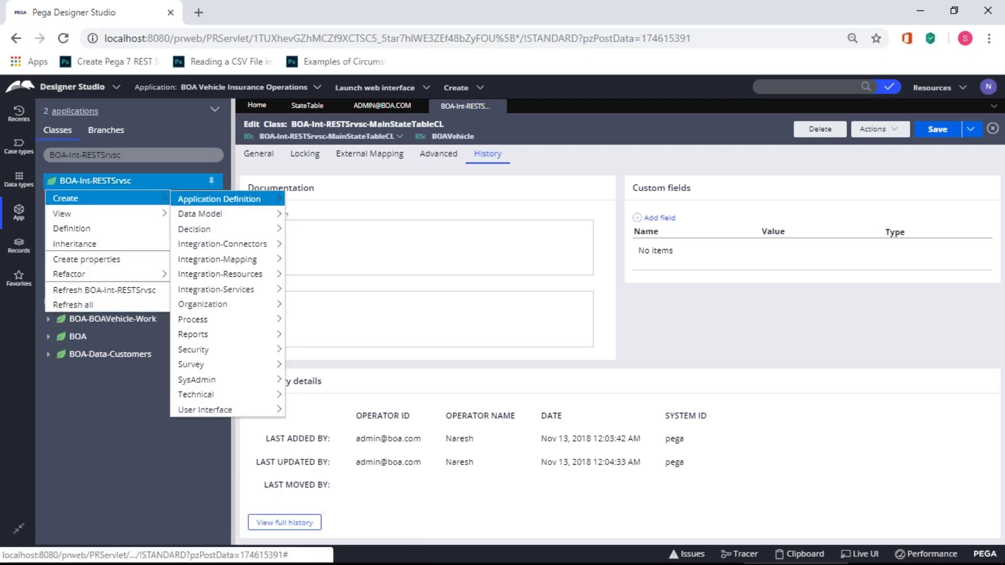
{"action": "mouse_move", "coordinate": [251, 380]}
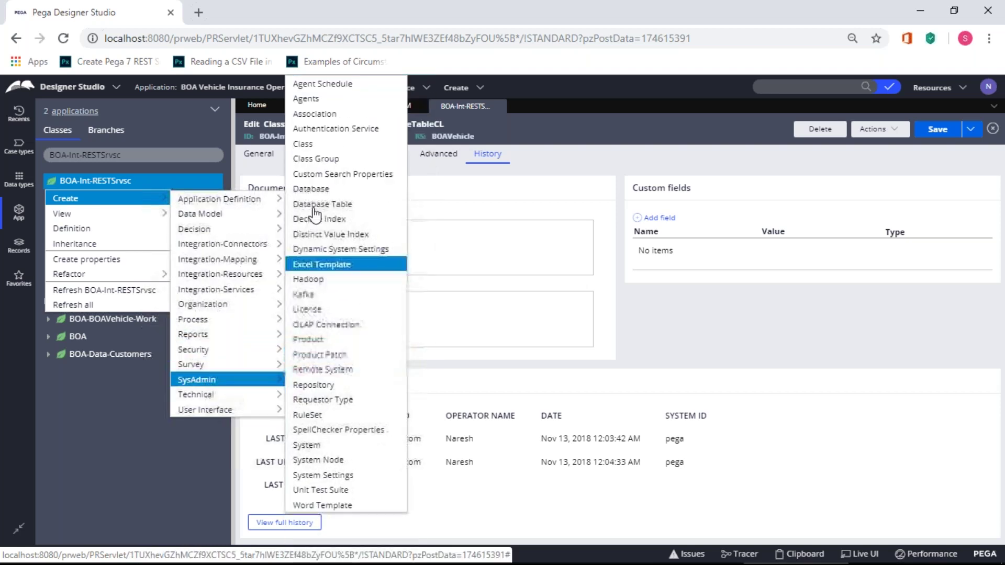
{"action": "left_click", "coordinate": [309, 153]}
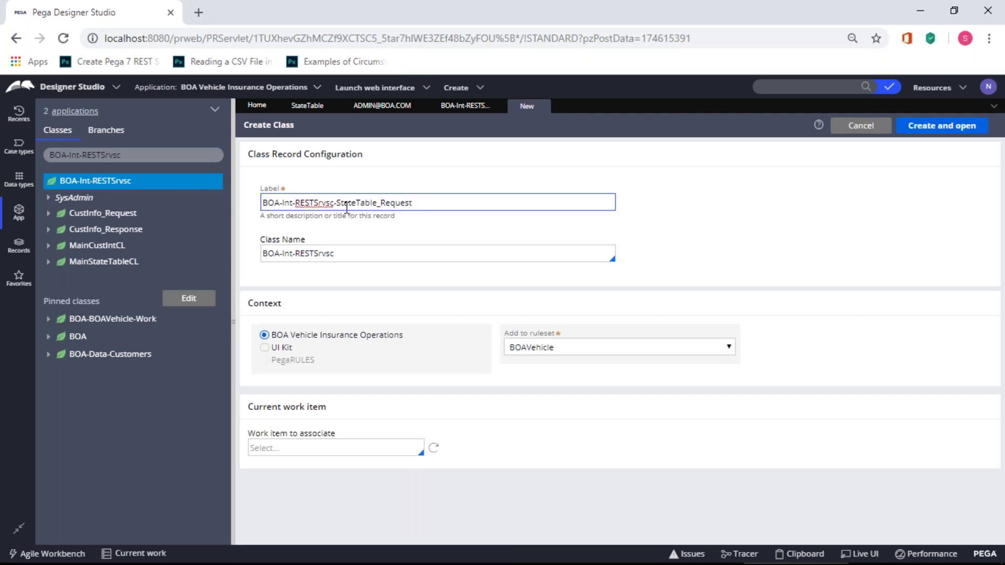
{"action": "triple_click", "coordinate": [347, 208]}
{"action": "key", "text": "ctrl+c"}
{"action": "left_click", "coordinate": [364, 254]}
{"action": "key", "text": "ctrl+a"}
{"action": "key", "text": "ctrl+v"}
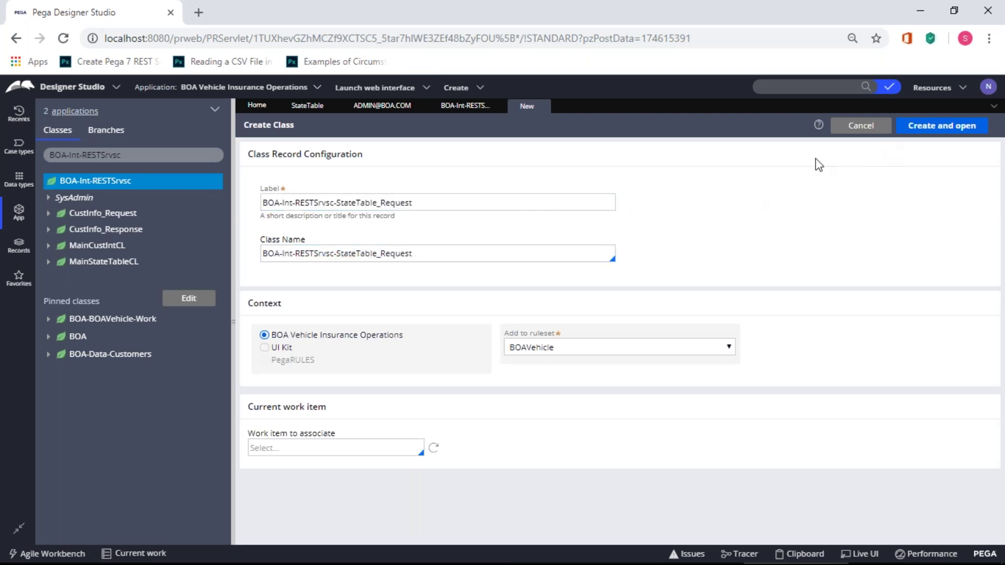
{"action": "left_click", "coordinate": [966, 126]}
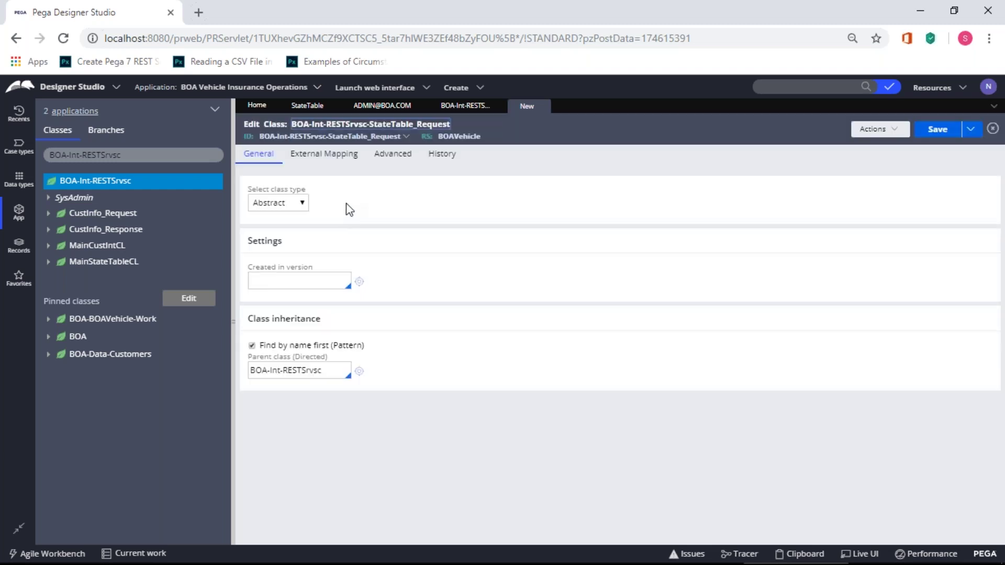
- Make StateTable_Request Concrete, version 01-01-02, not belonging to any class group
{"action": "left_click", "coordinate": [300, 208]}
{"action": "left_click", "coordinate": [291, 227]}
{"action": "left_click", "coordinate": [309, 273]}
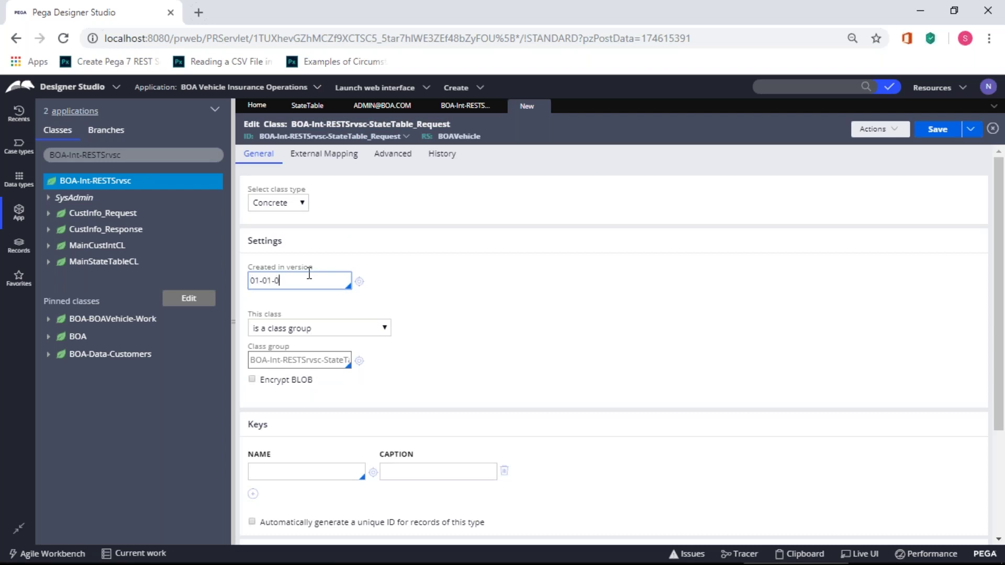
{"action": "left_click", "coordinate": [384, 328]}
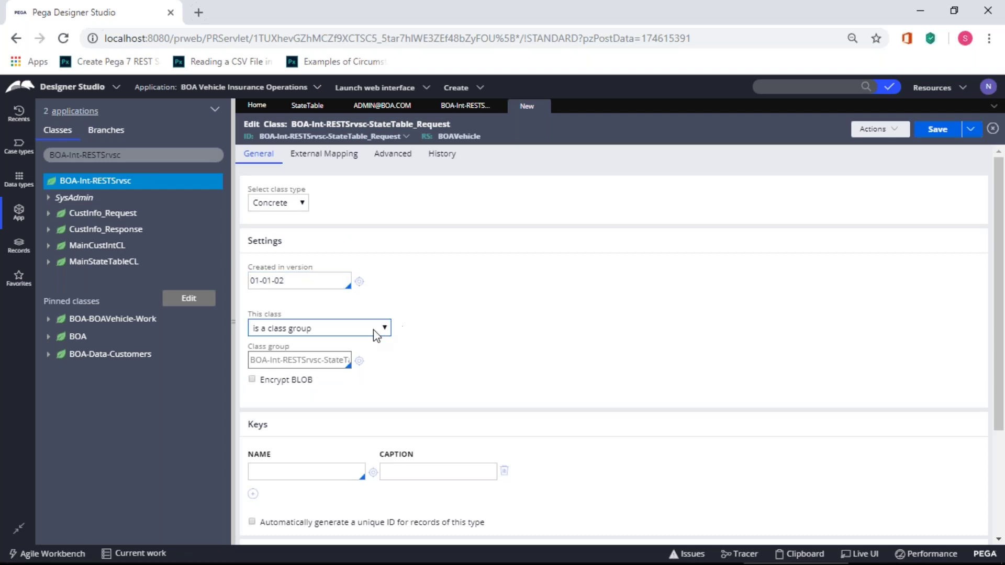
{"action": "left_click", "coordinate": [369, 350]}
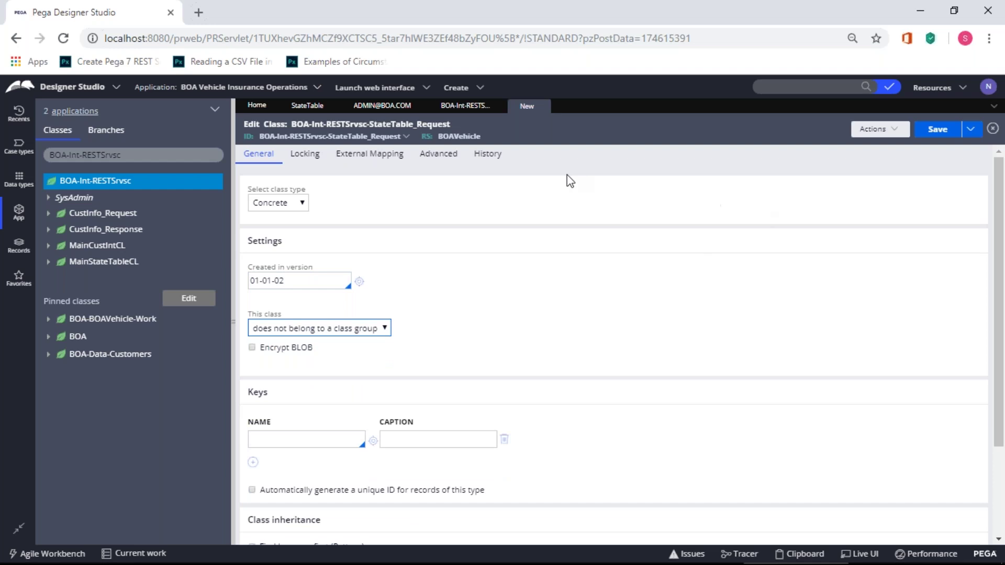
- Fill in the description and usage on the History tab and save the class
{"action": "left_click", "coordinate": [487, 154]}
{"action": "left_click", "coordinate": [419, 246]}
{"action": "type", "text": "d"}
{"action": "left_click", "coordinate": [422, 300]}
{"action": "type", "text": "d"}
{"action": "left_click", "coordinate": [939, 131]}
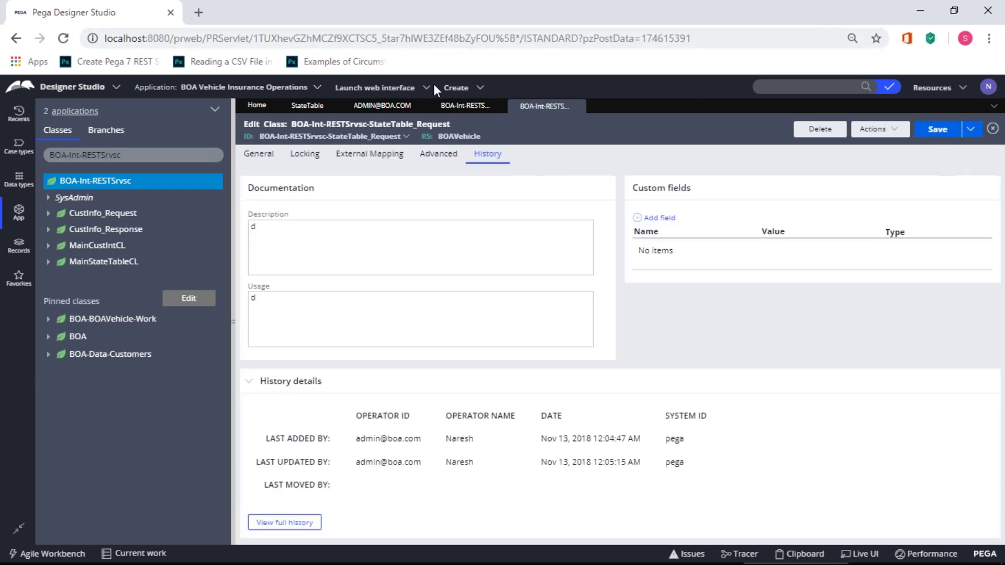
- Create class BOA-Int-RESTSrvsc-StateTable_Response with matching label and class name, and open it
{"action": "right_click", "coordinate": [81, 184]}
{"action": "mouse_move", "coordinate": [84, 208]}
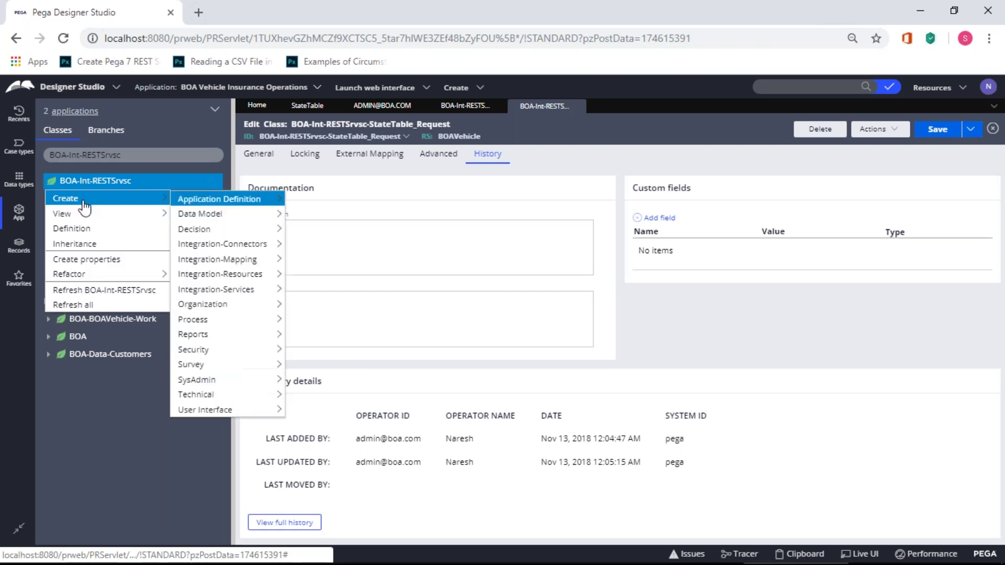
{"action": "mouse_move", "coordinate": [213, 384]}
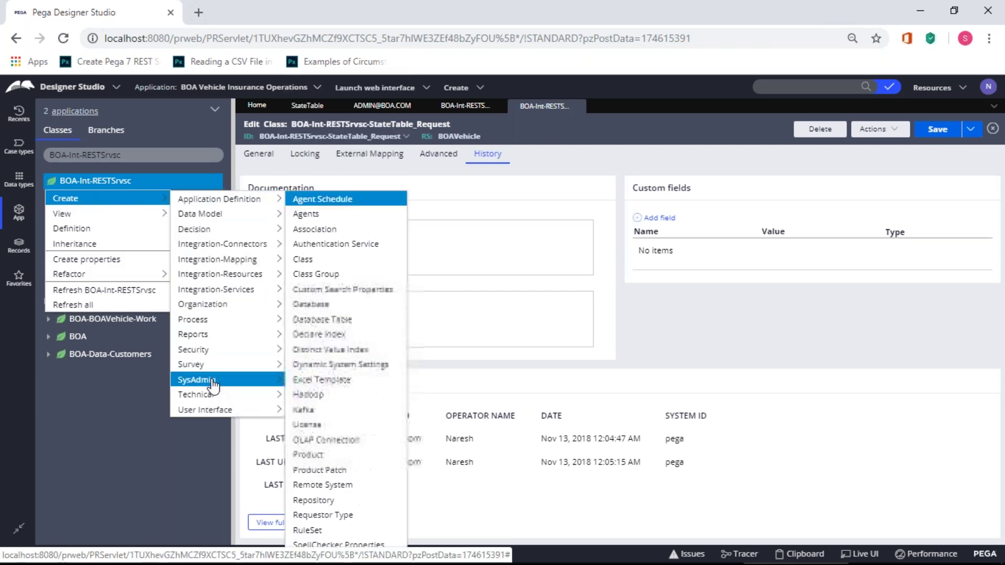
{"action": "left_click", "coordinate": [317, 259]}
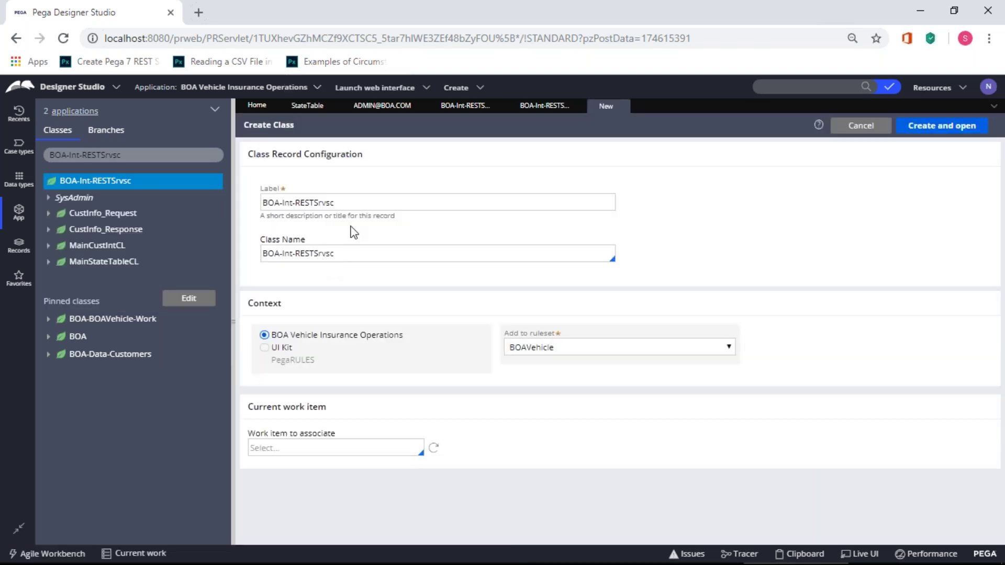
{"action": "left_click", "coordinate": [363, 202]}
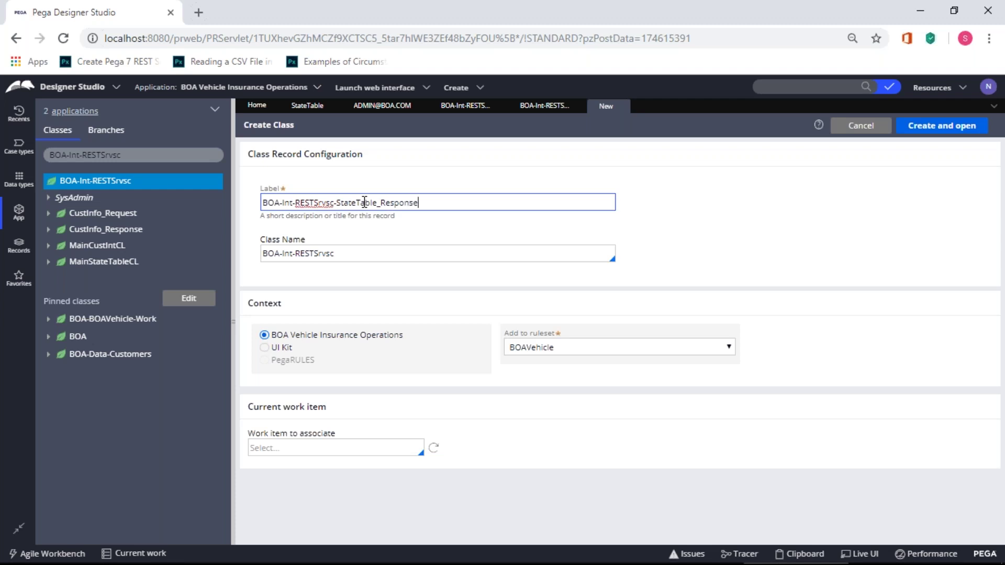
{"action": "key", "text": "ctrl+a"}
{"action": "key", "text": "ctrl+c"}
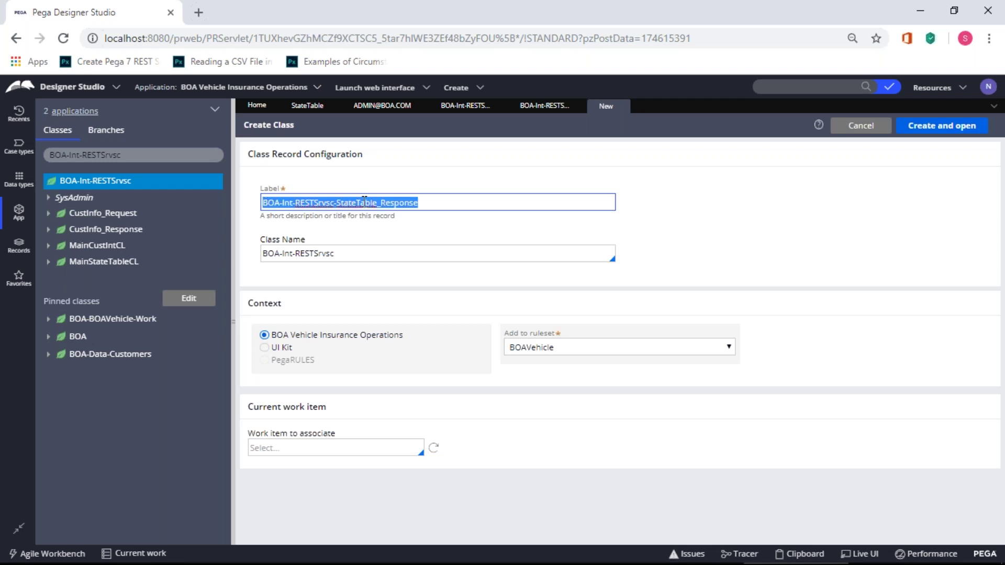
{"action": "left_click_drag", "start_coordinate": [361, 254], "coordinate": [246, 251]}
{"action": "key", "text": "ctrl+v"}
{"action": "left_click", "coordinate": [392, 283]}
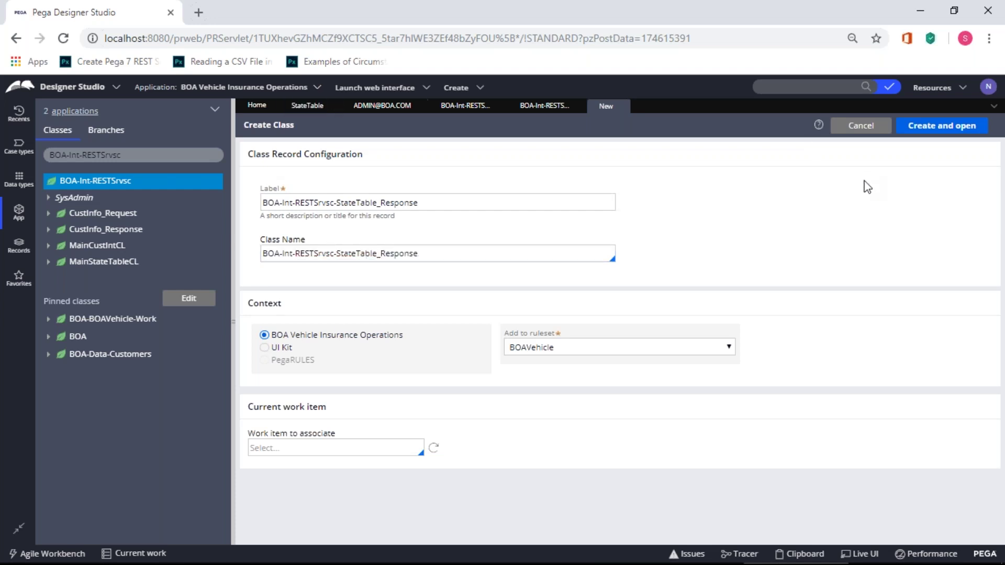
{"action": "left_click", "coordinate": [937, 127]}
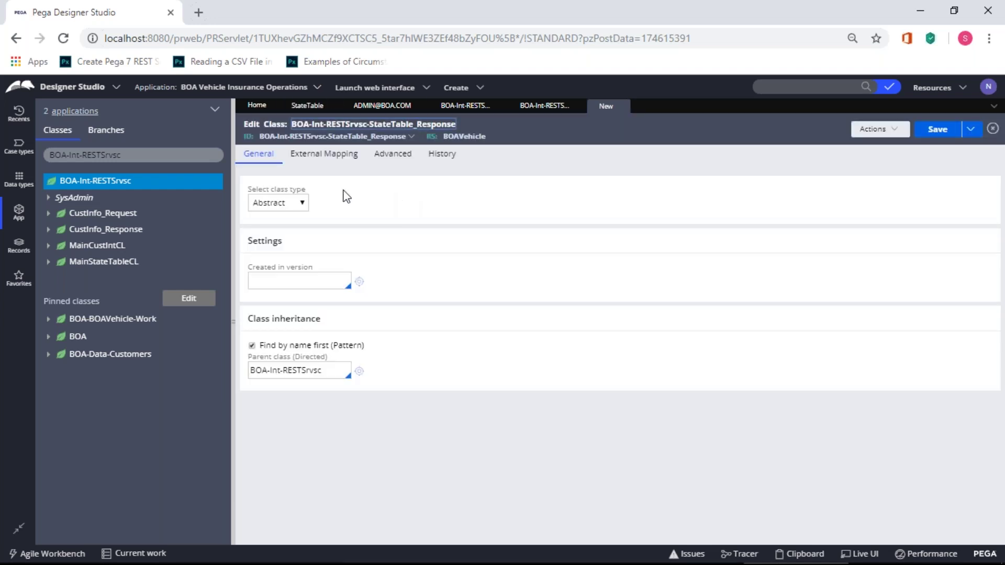
- Make StateTable_Response Concrete, version 01-01-02, with no class group, and save
{"action": "left_click", "coordinate": [298, 203]}
{"action": "left_click", "coordinate": [291, 282]}
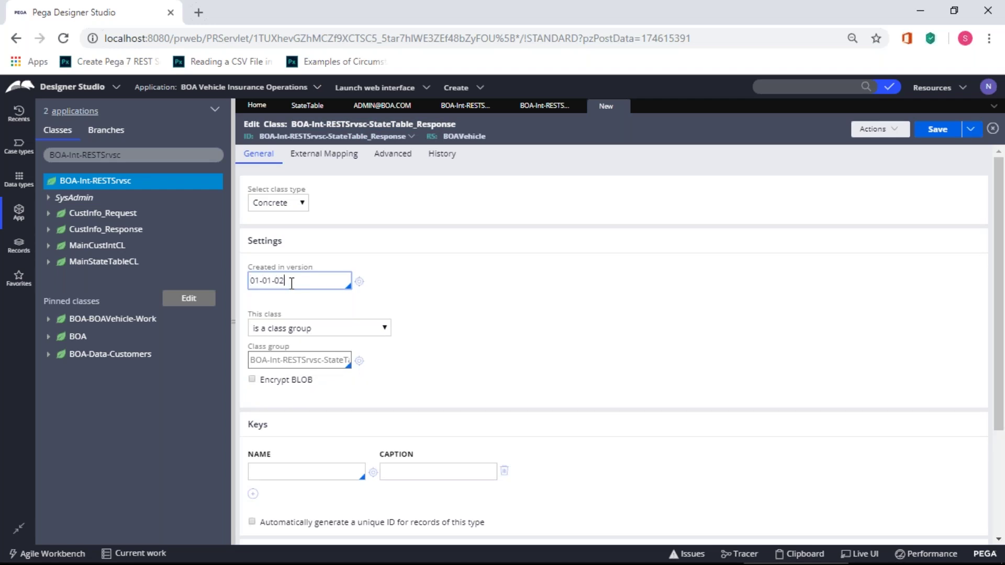
{"action": "left_click", "coordinate": [382, 328]}
{"action": "left_click", "coordinate": [365, 355]}
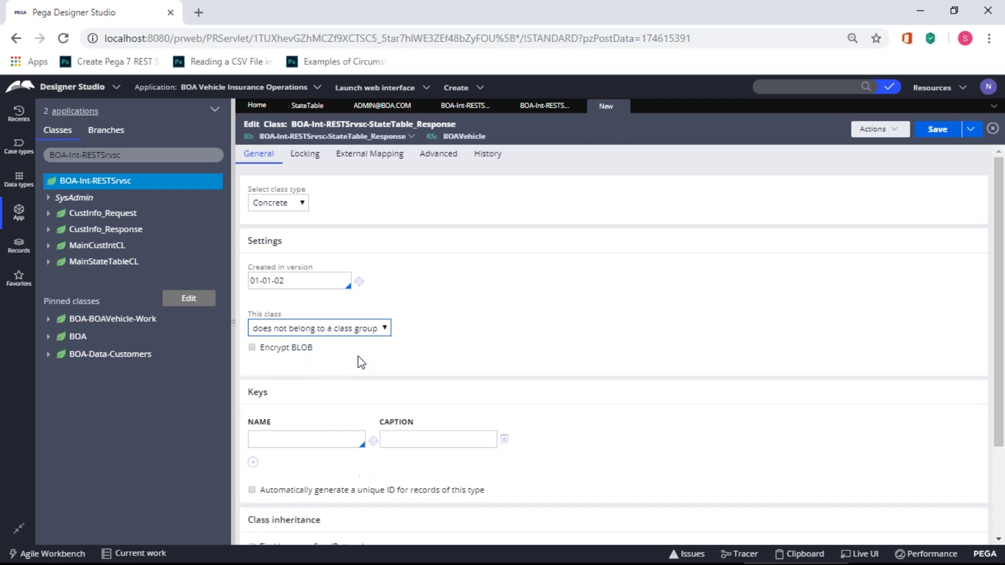
{"action": "left_click", "coordinate": [937, 131]}
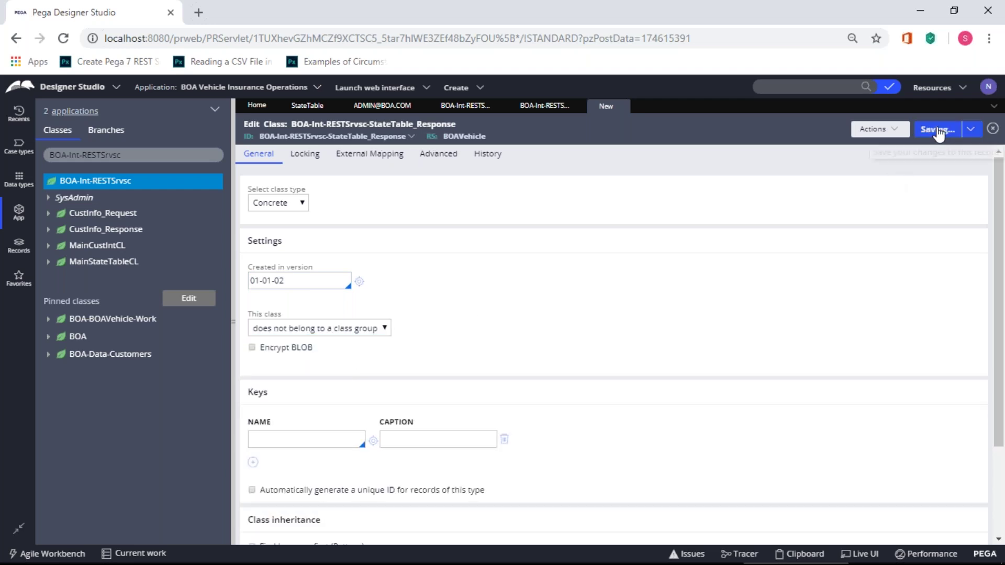
- Fill in the blank description and usage fields and save the response class again
{"action": "left_click", "coordinate": [484, 199]}
{"action": "left_click", "coordinate": [371, 276]}
{"action": "type", "text": "d"}
{"action": "left_click", "coordinate": [324, 393]}
{"action": "type", "text": "d"}
{"action": "left_click", "coordinate": [940, 139]}
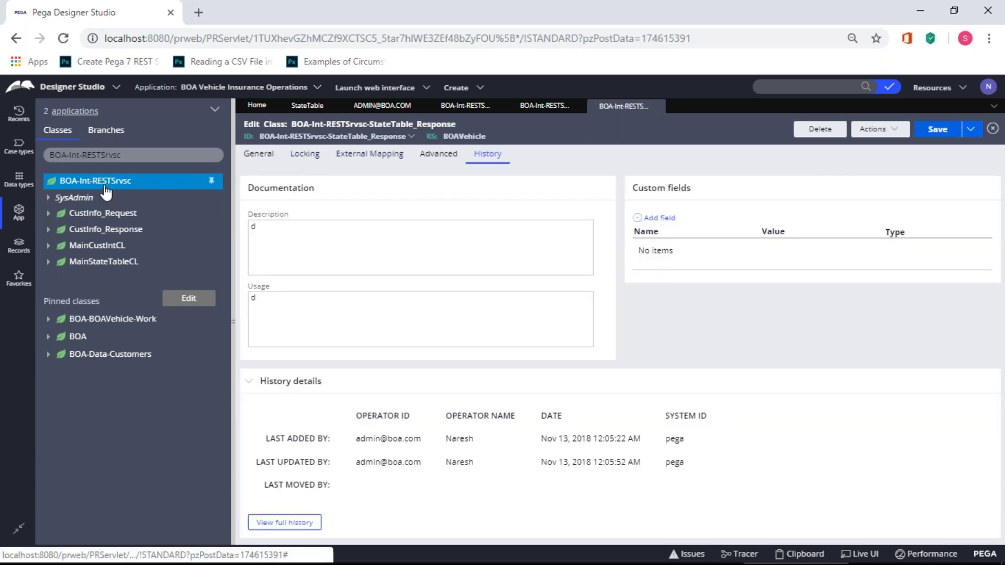
{"action": "right_click", "coordinate": [106, 192]}
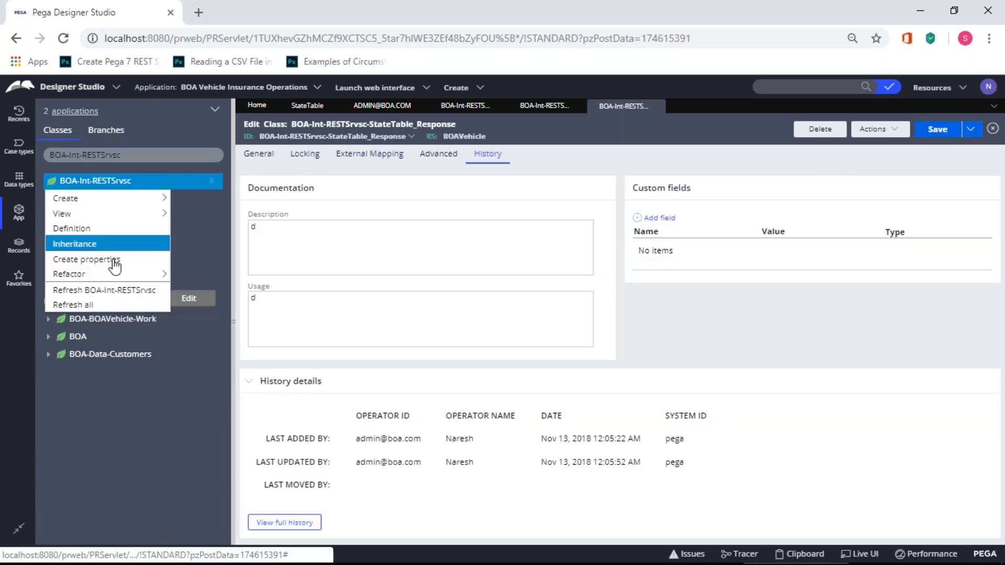
- Refresh the class tree and open property creation for StateTable_Request
{"action": "left_click", "coordinate": [87, 304]}
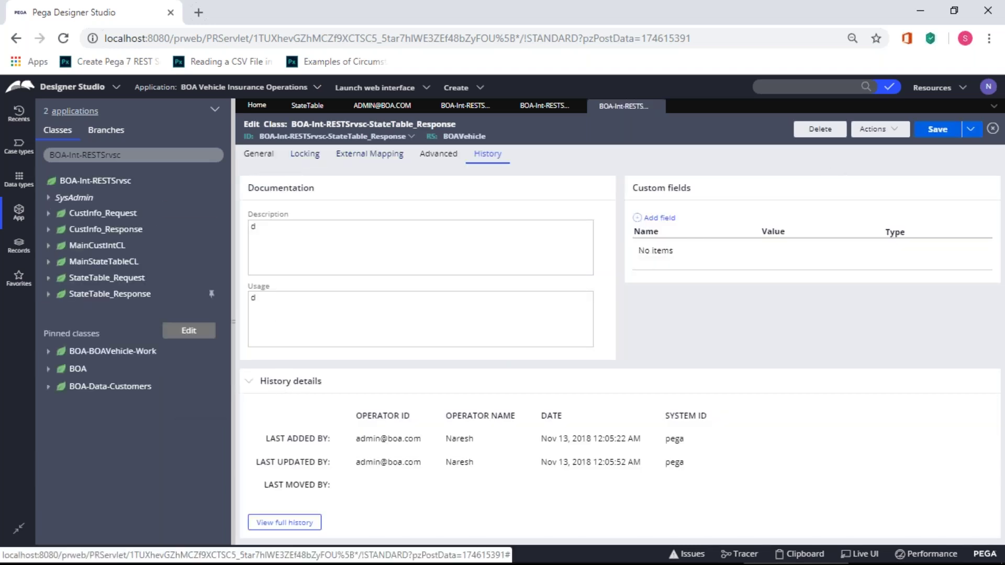
{"action": "right_click", "coordinate": [94, 280]}
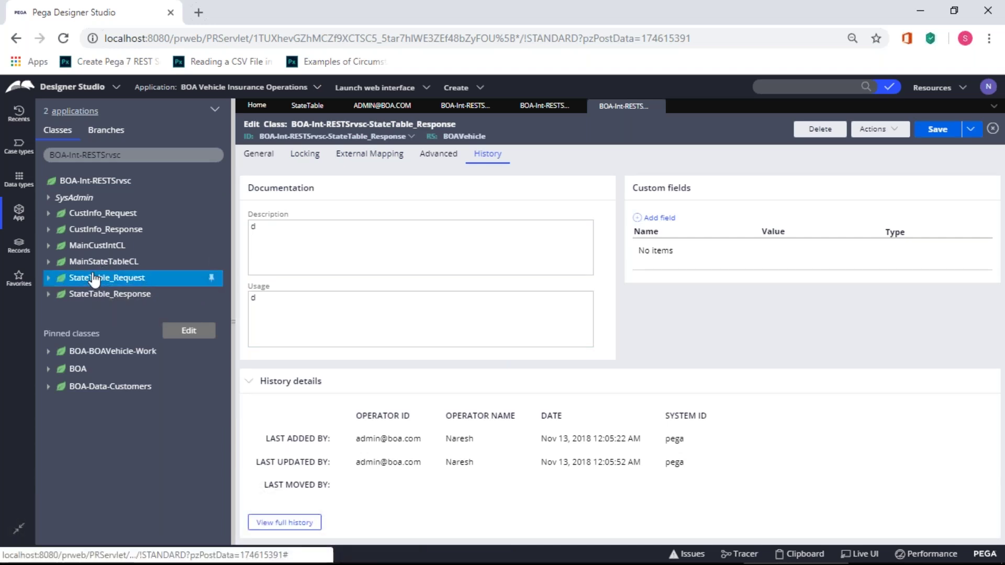
{"action": "mouse_move", "coordinate": [95, 299]}
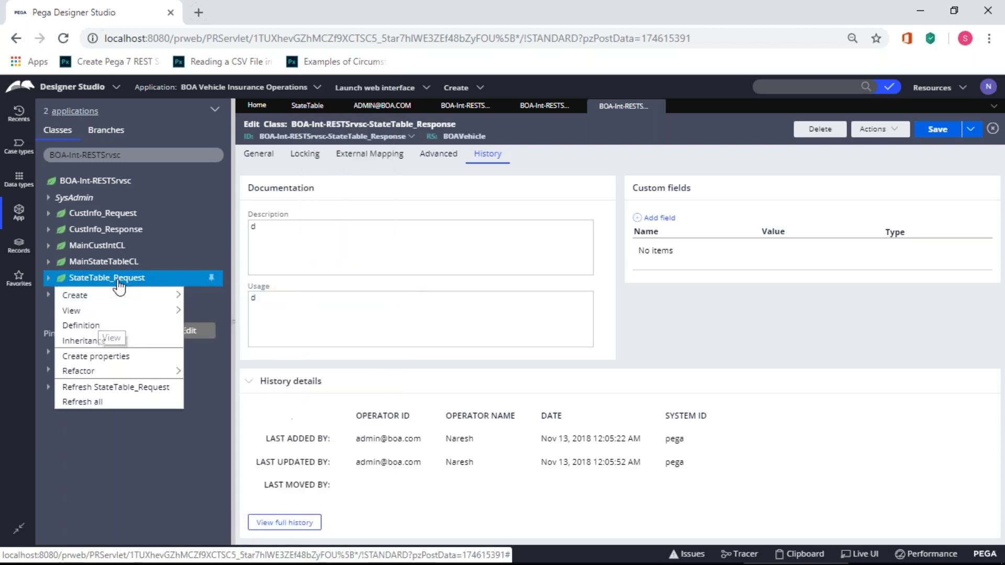
{"action": "left_click", "coordinate": [105, 357]}
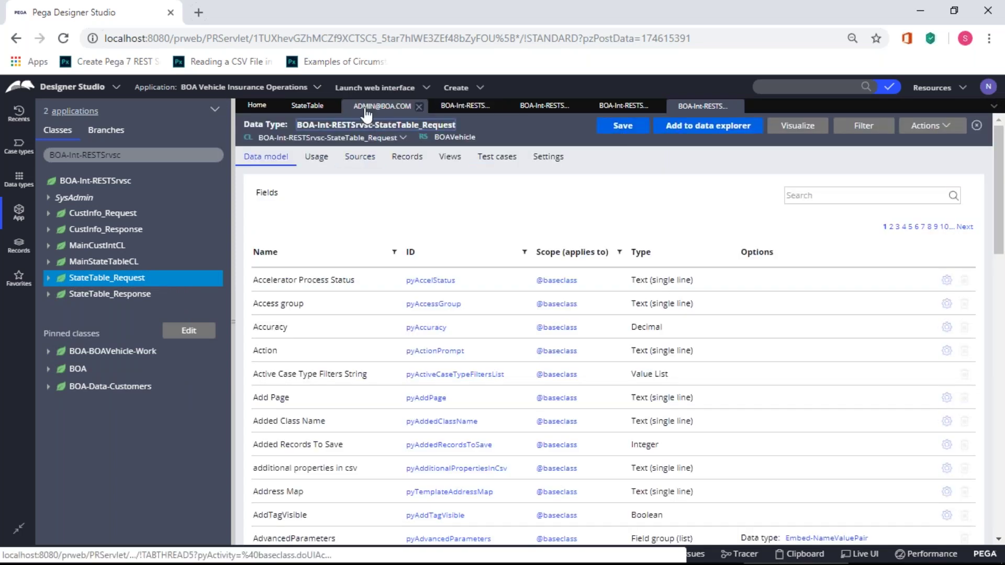
{"action": "left_click", "coordinate": [307, 105]}
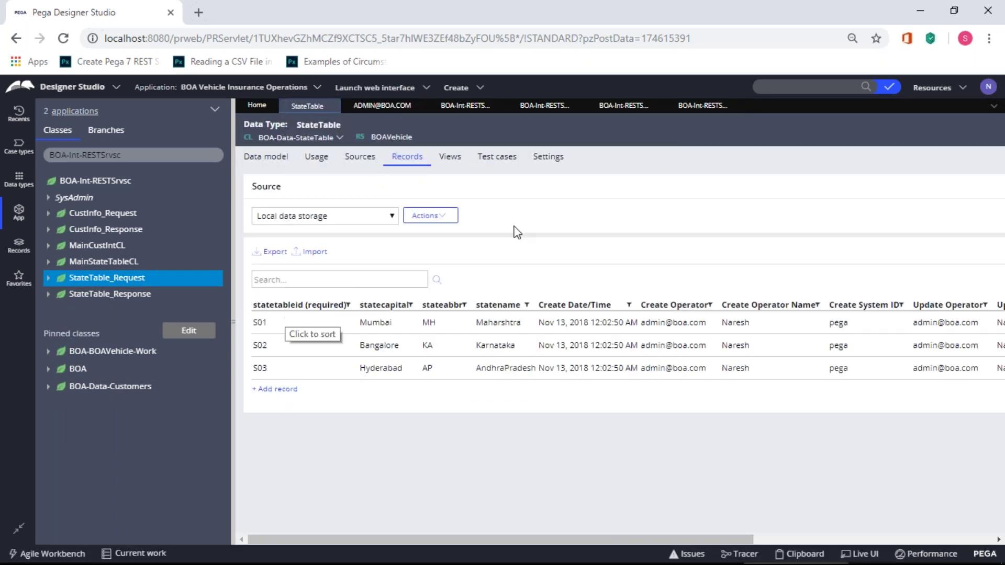
{"action": "left_click", "coordinate": [690, 106]}
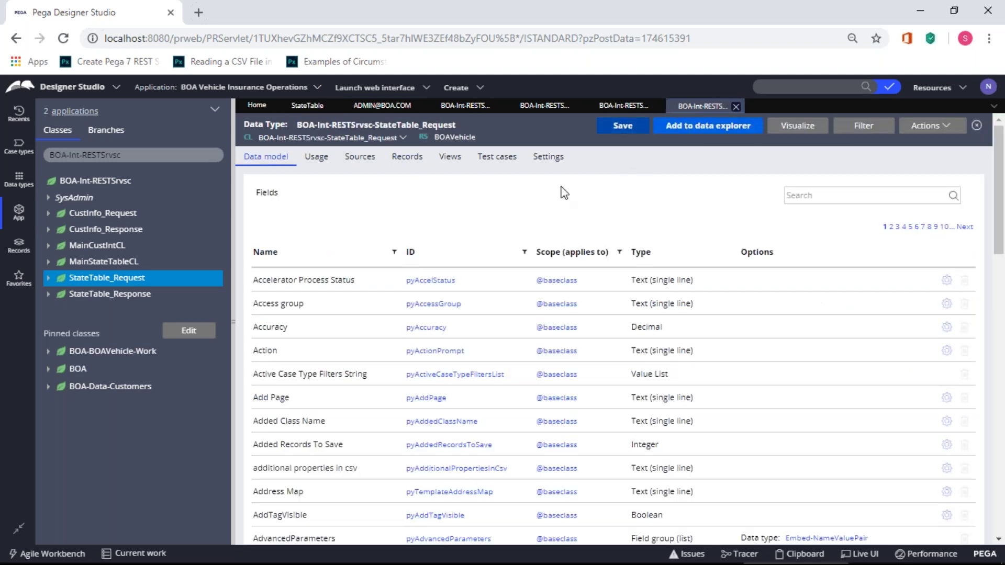
- Add a statetableid field to StateTable_Request's data model and close the operator tab
{"action": "scroll", "coordinate": [492, 301], "scroll_direction": "down", "scroll_amount": 5}
{"action": "scroll", "coordinate": [330, 500], "scroll_direction": "down", "scroll_amount": 10}
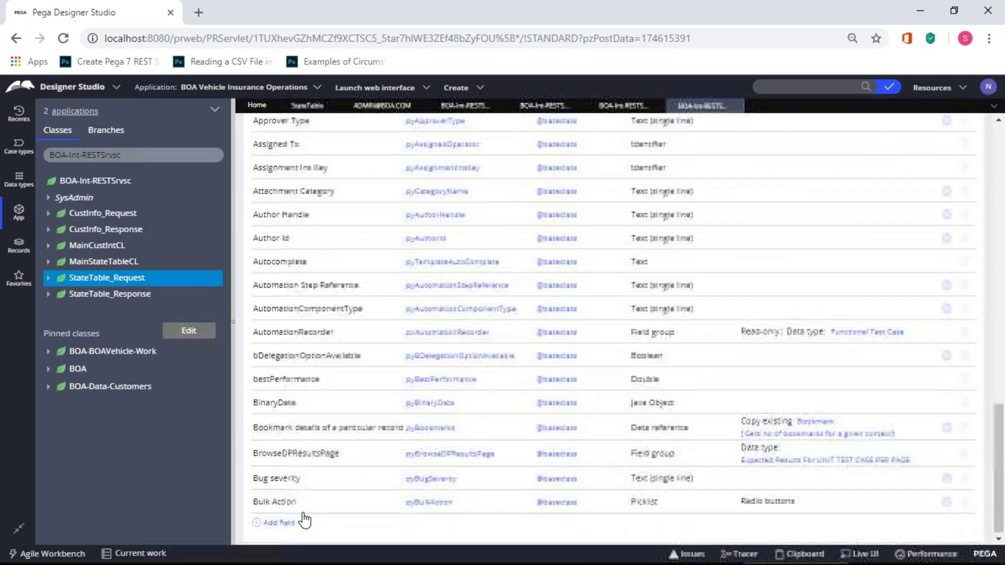
{"action": "left_click", "coordinate": [279, 522]}
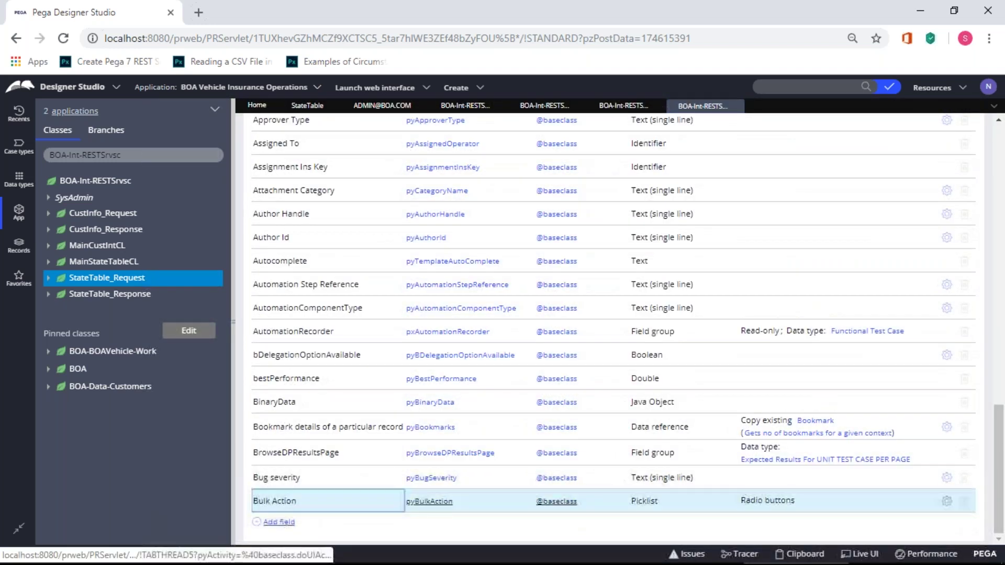
{"action": "type", "text": "statetable"}
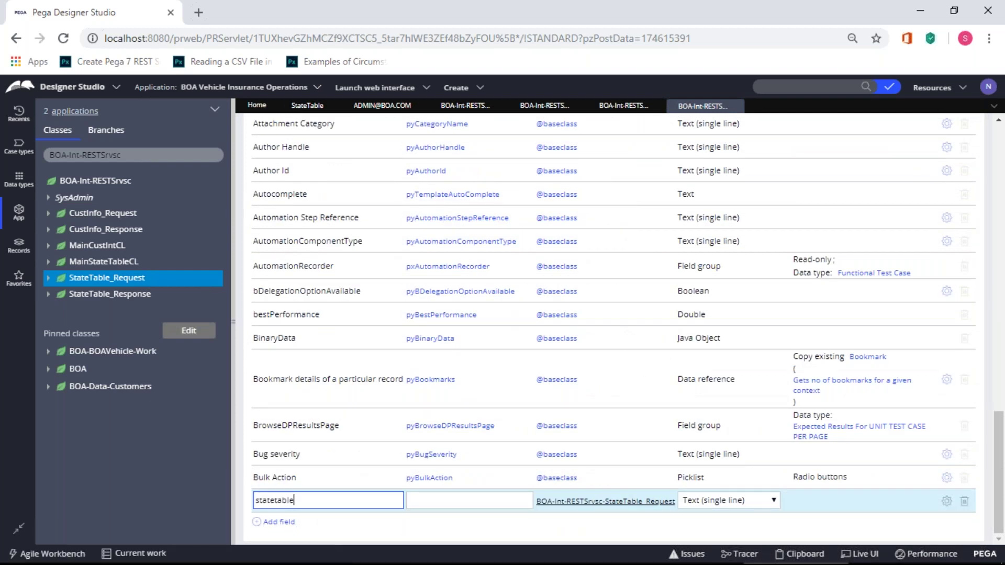
{"action": "type", "text": "id"}
{"action": "left_click", "coordinate": [392, 539]}
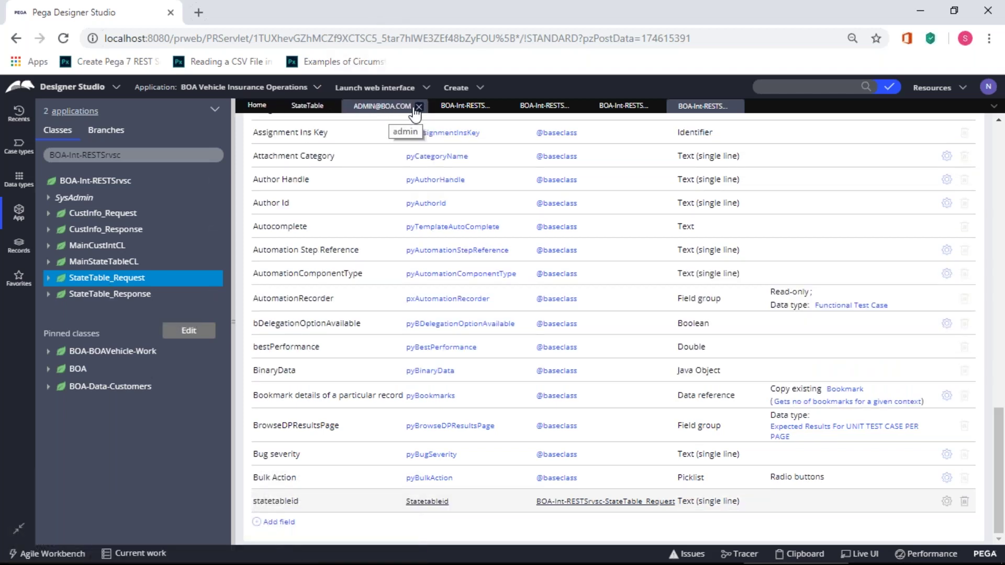
{"action": "left_click", "coordinate": [419, 107]}
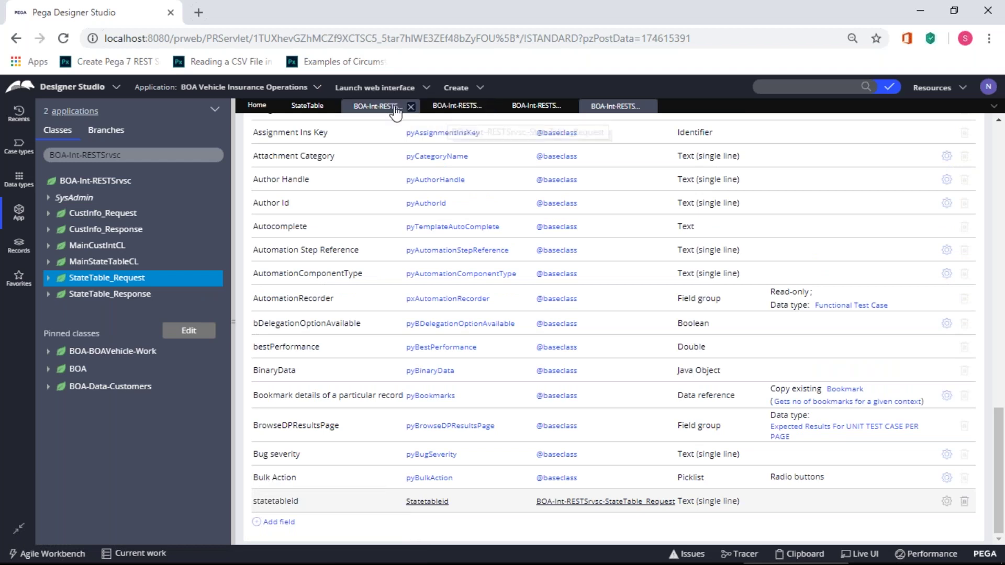
- Open StateTable_Response as a data type, close its empty Instances view, and view StateTable records
{"action": "left_click", "coordinate": [112, 297]}
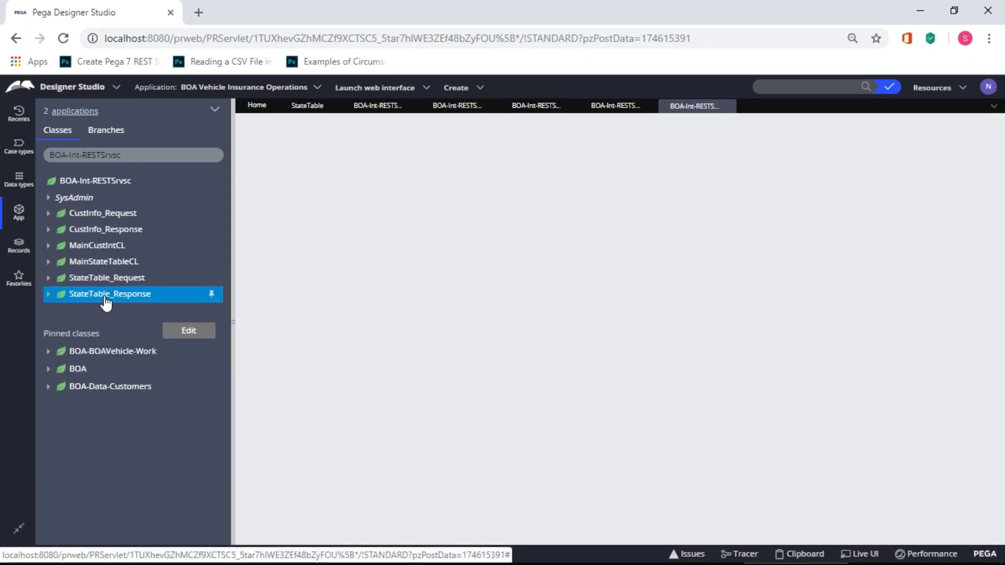
{"action": "right_click", "coordinate": [112, 300]}
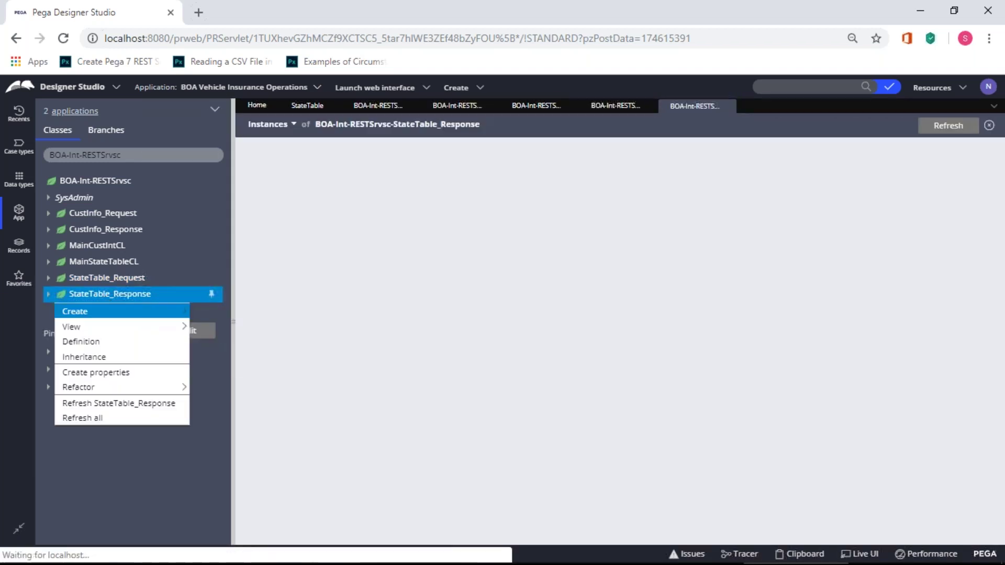
{"action": "left_click", "coordinate": [89, 357]}
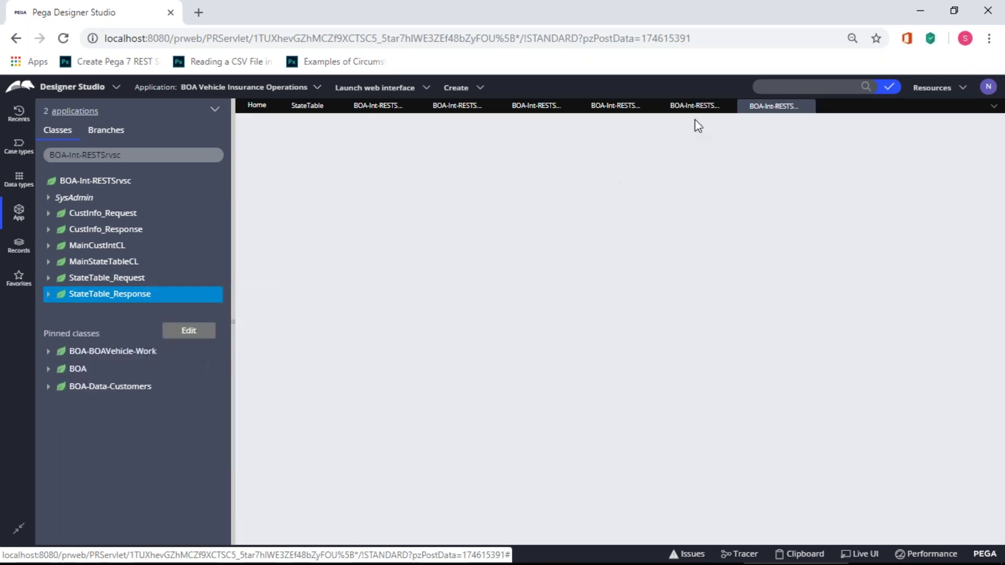
{"action": "left_click", "coordinate": [695, 107]}
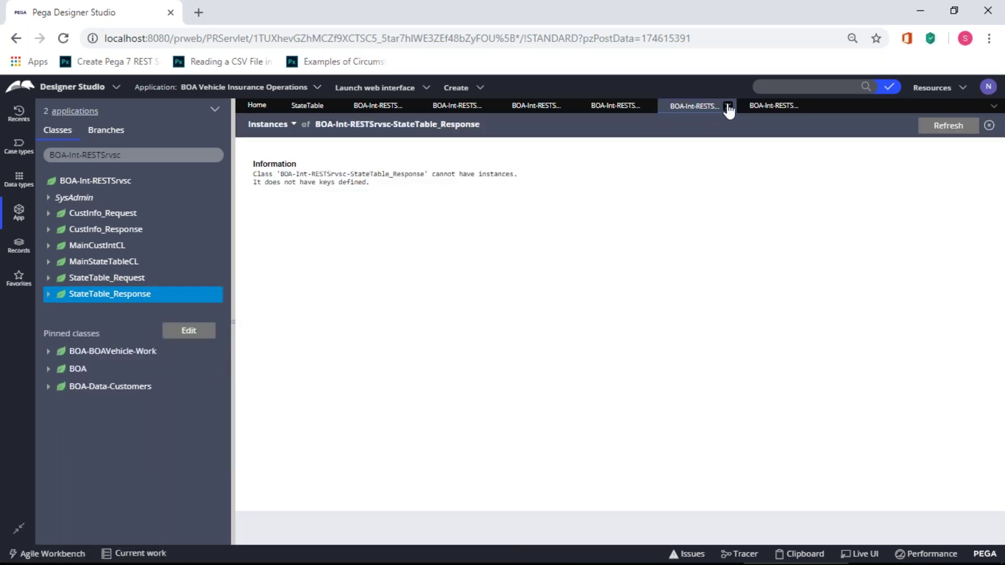
{"action": "left_click", "coordinate": [729, 107]}
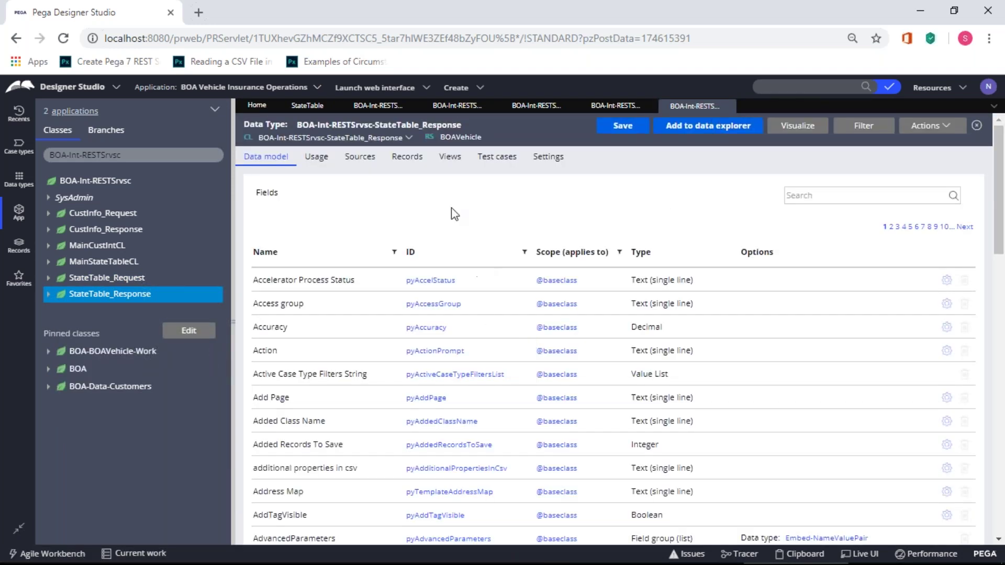
{"action": "left_click", "coordinate": [307, 106]}
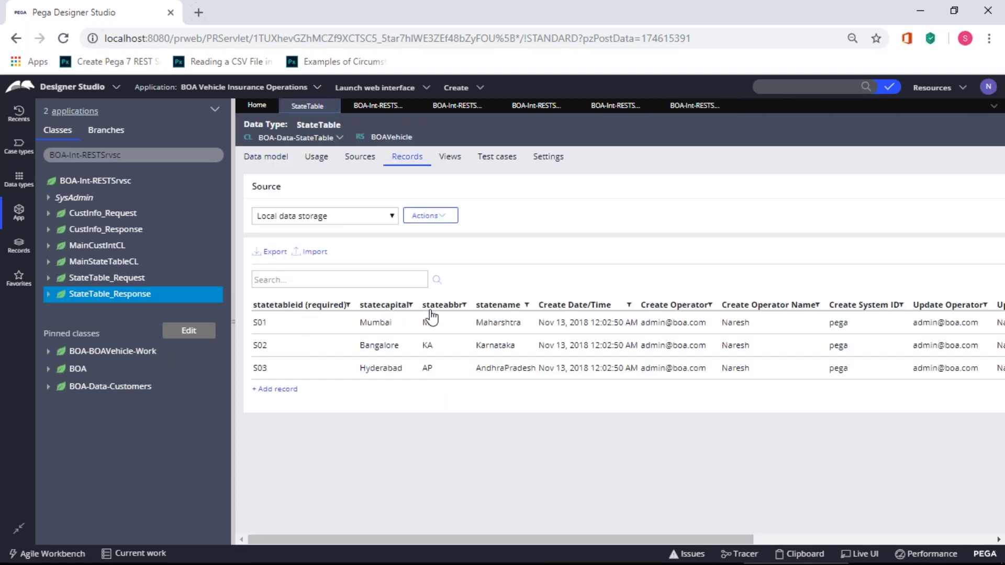
- Add statecapital and stateabbr fields to StateTable_Response's data model
{"action": "left_click", "coordinate": [688, 113]}
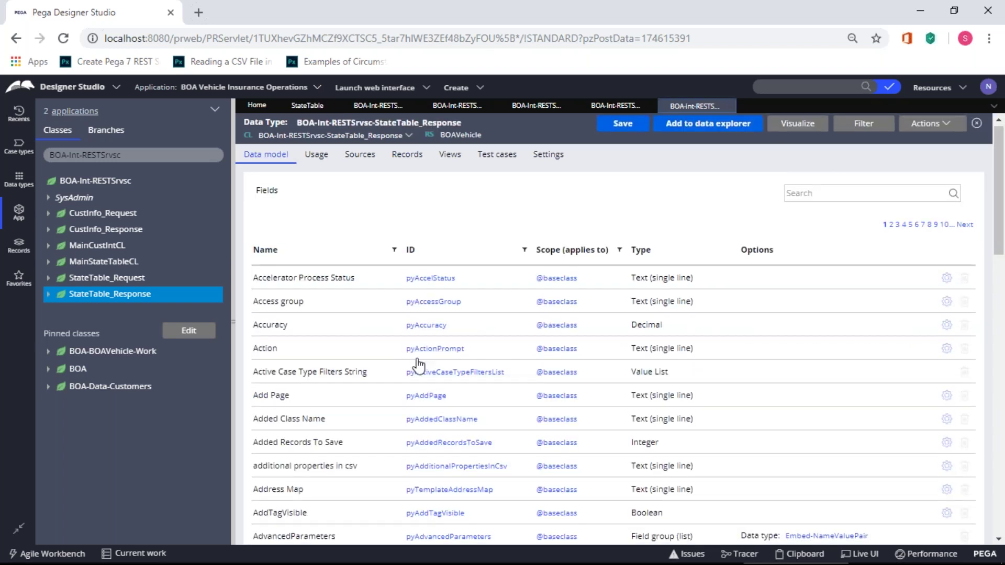
{"action": "scroll", "coordinate": [418, 362], "scroll_direction": "down", "scroll_amount": 10}
{"action": "left_click", "coordinate": [279, 522]}
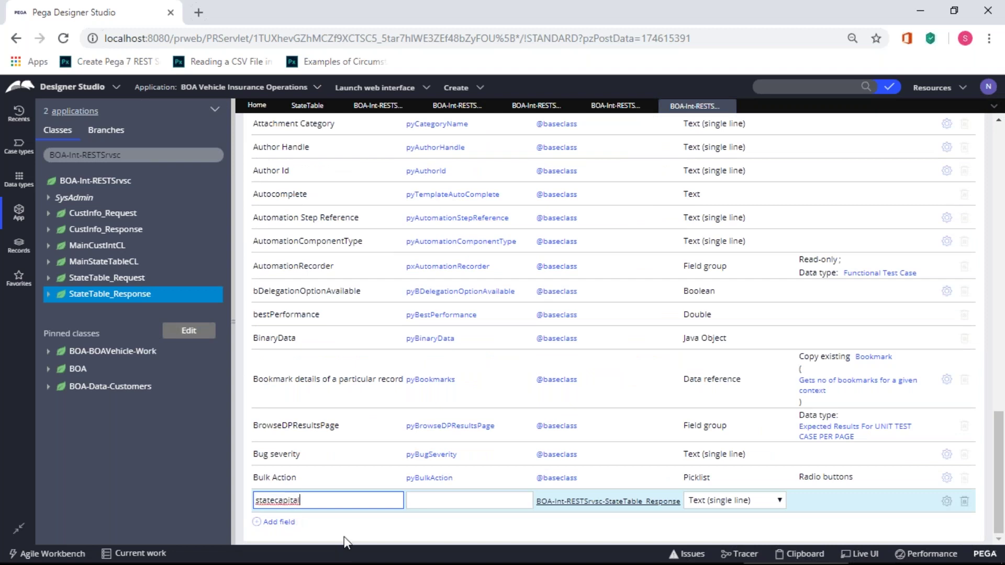
{"action": "left_click", "coordinate": [280, 522]}
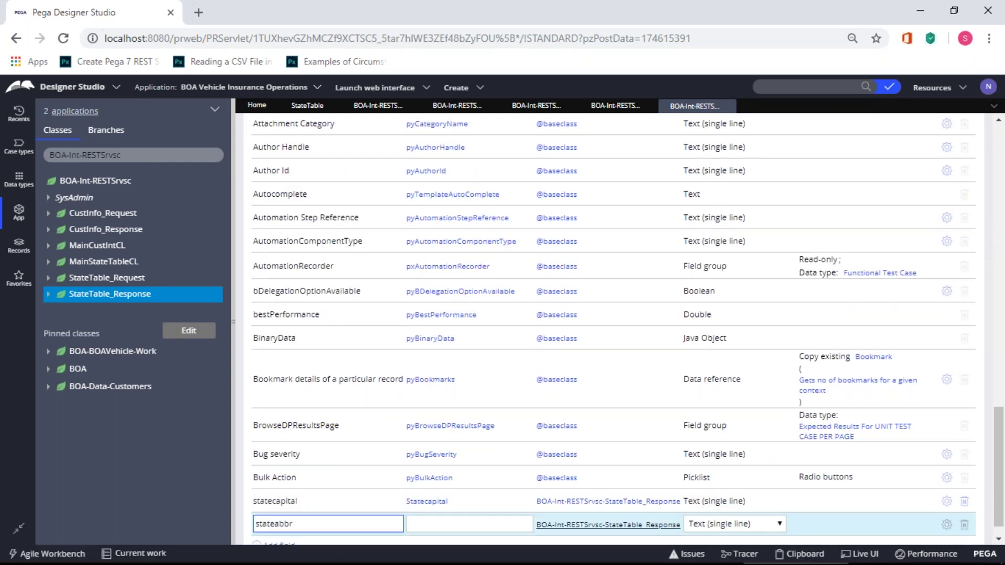
{"action": "scroll", "coordinate": [330, 538], "scroll_direction": "down", "scroll_amount": 1}
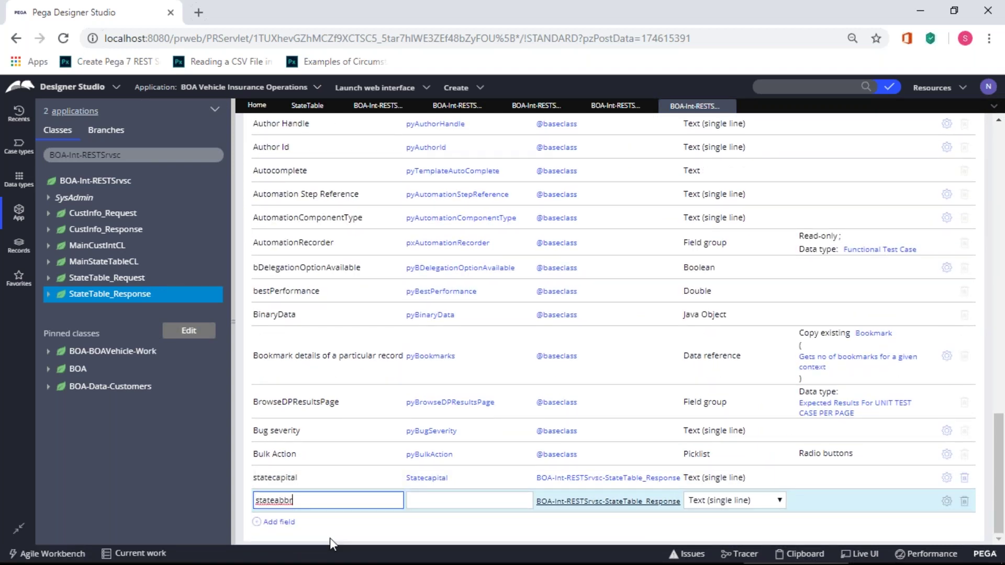
{"action": "left_click", "coordinate": [330, 538]}
- Add statename and statetableid fields, then open the MainStateTableCL class
{"action": "left_click", "coordinate": [280, 522]}
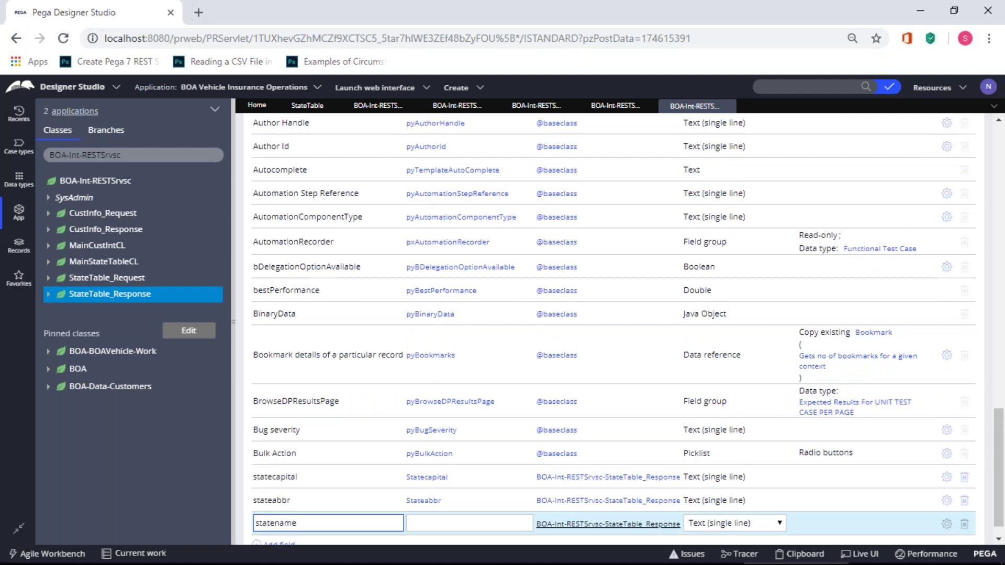
{"action": "left_click", "coordinate": [299, 523]}
{"action": "type", "text": "stat"}
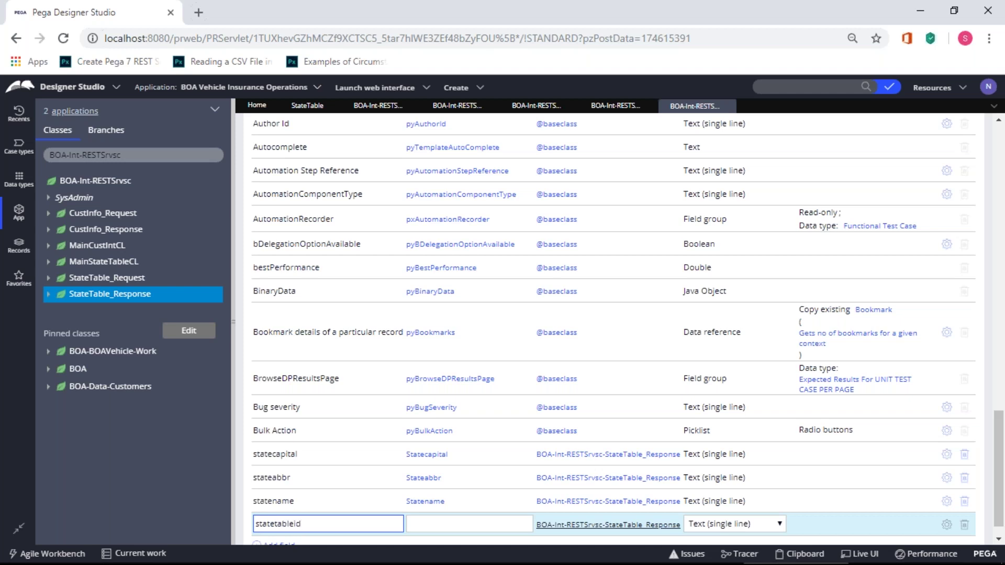
{"action": "type", "text": "etableid"}
{"action": "left_click", "coordinate": [344, 532]}
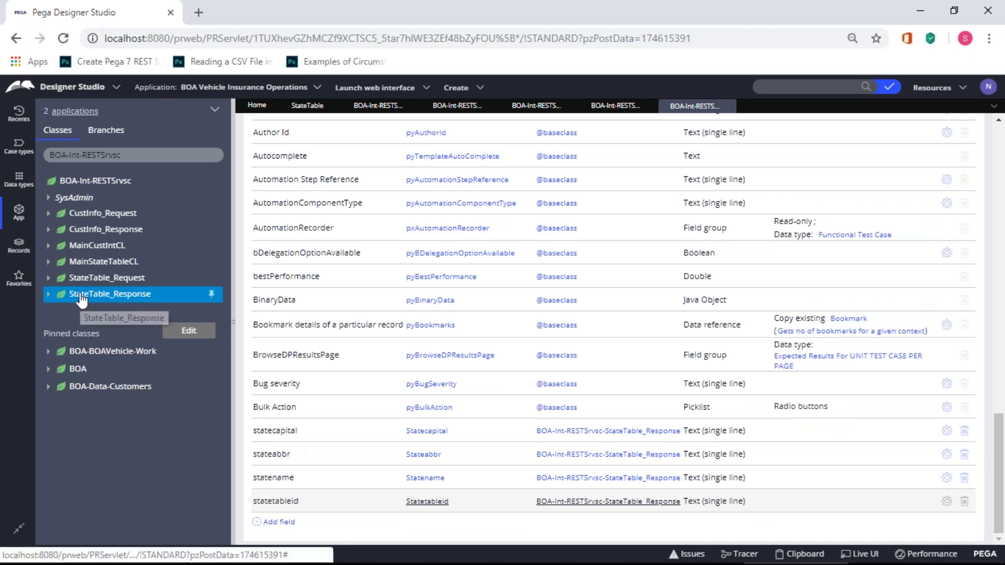
{"action": "left_click", "coordinate": [100, 262]}
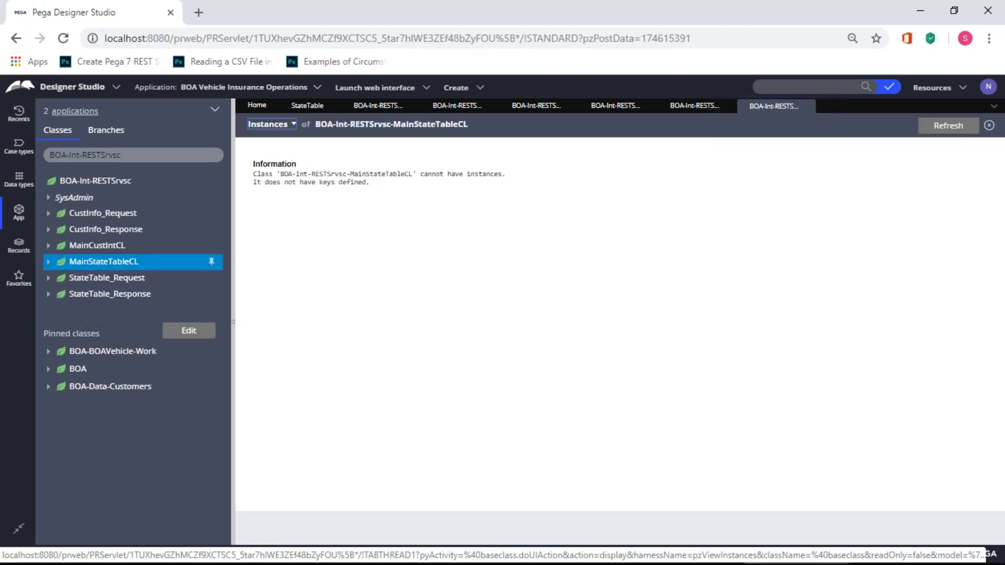
- Create a new property named Request in MainStateTableCL and open it
{"action": "right_click", "coordinate": [99, 262]}
{"action": "mouse_move", "coordinate": [100, 279]}
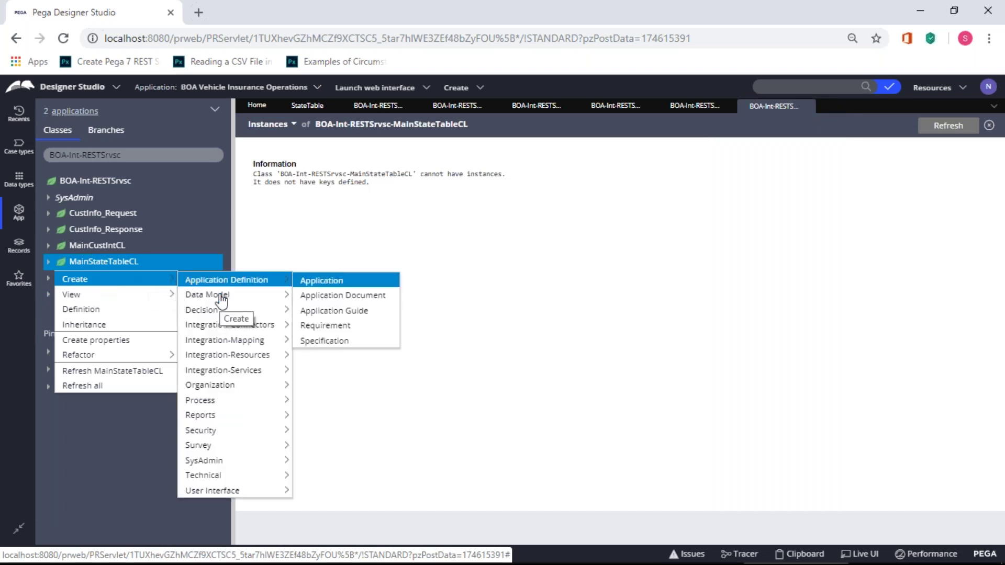
{"action": "mouse_move", "coordinate": [236, 295]}
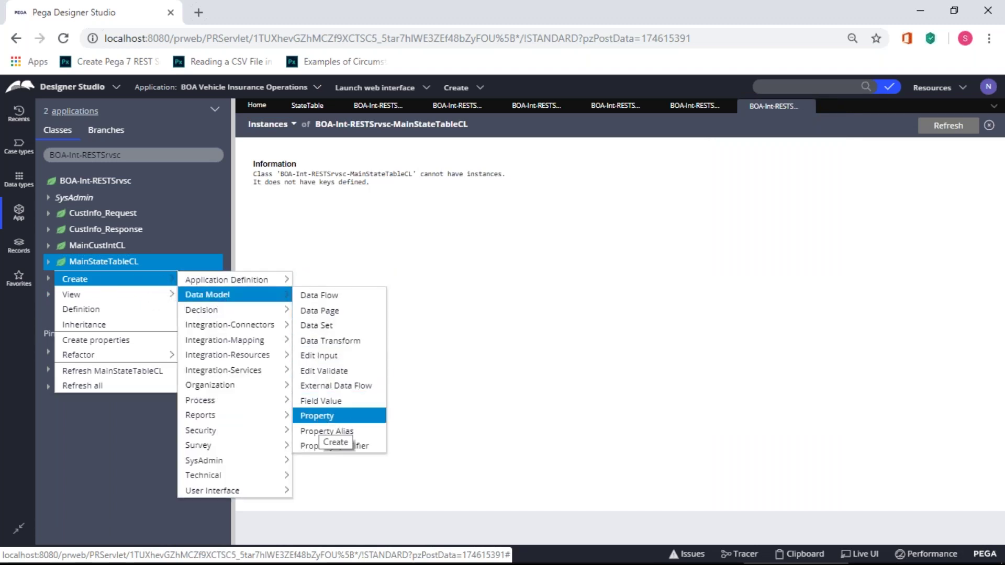
{"action": "left_click", "coordinate": [320, 416]}
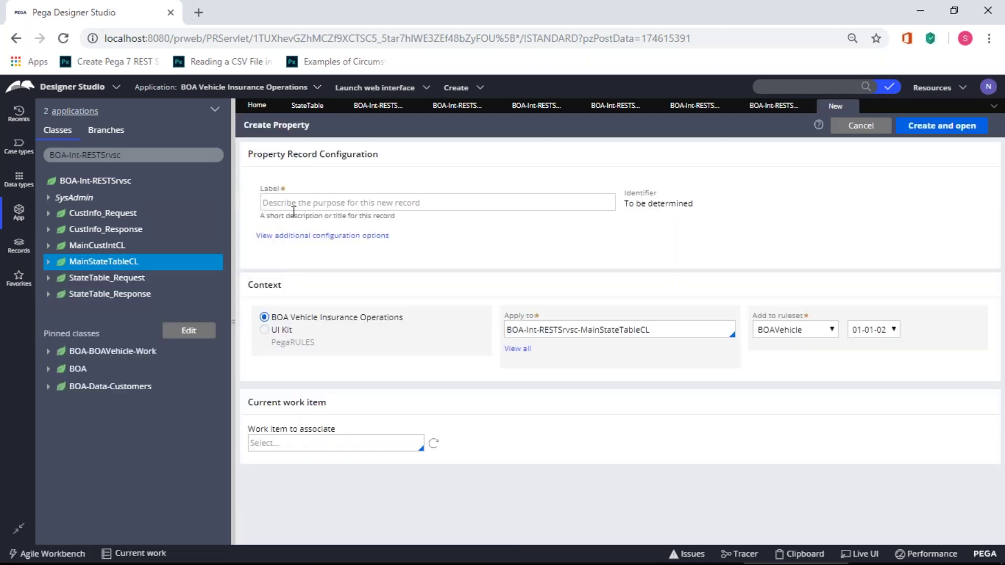
{"action": "left_click", "coordinate": [295, 200]}
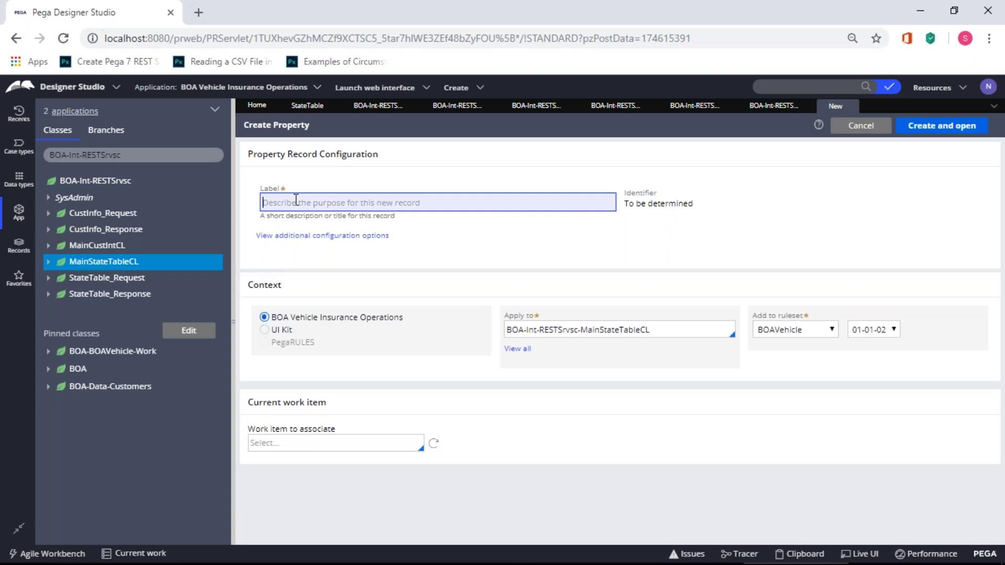
{"action": "type", "text": "Request"}
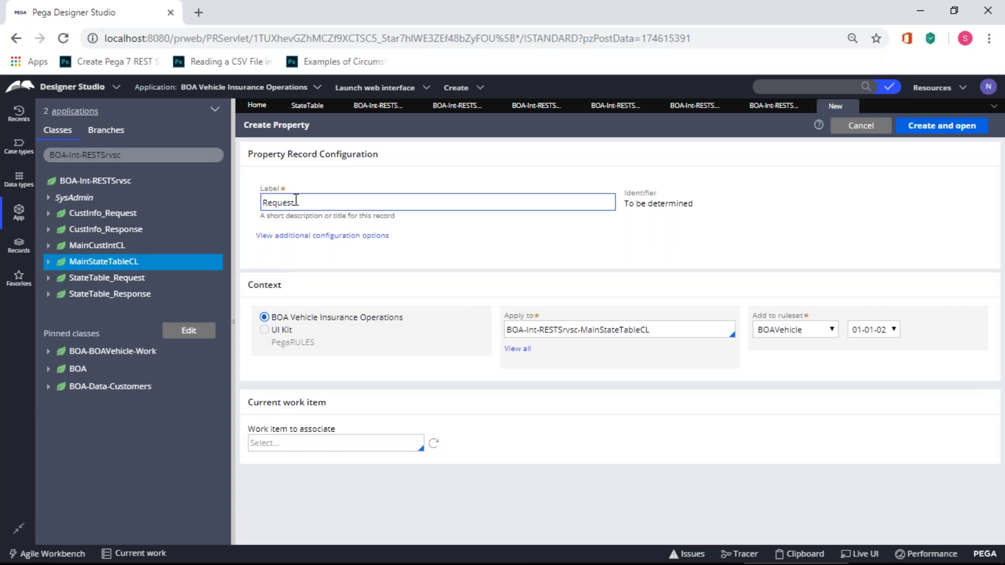
{"action": "left_click", "coordinate": [924, 130]}
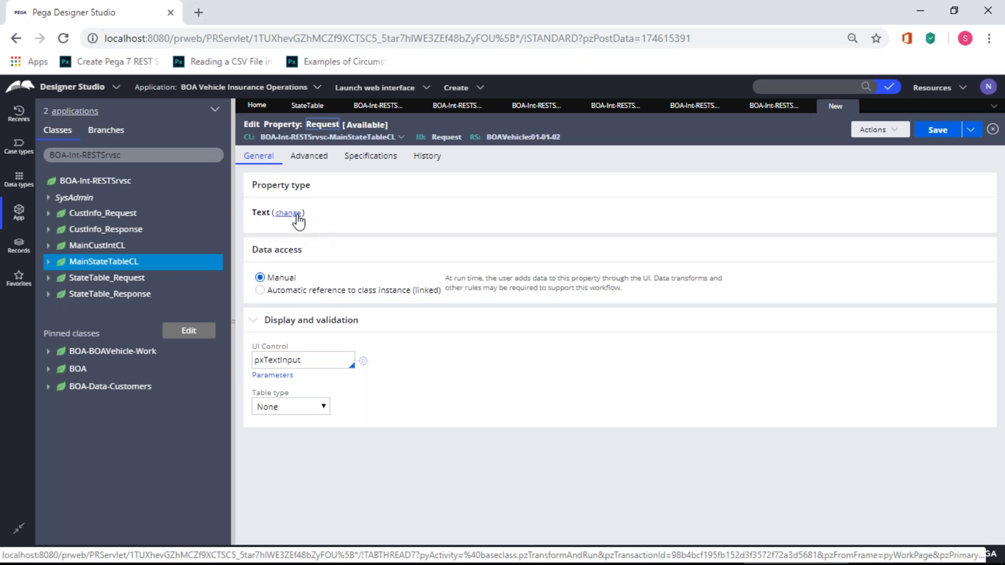
- Make Request a Single Page property and start typing its page definition
{"action": "left_click", "coordinate": [298, 215]}
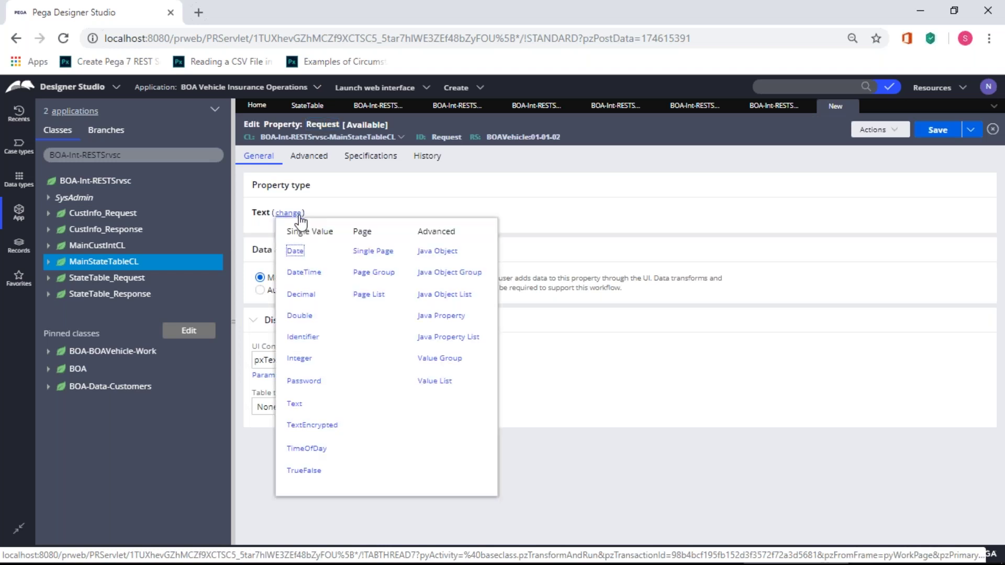
{"action": "left_click", "coordinate": [375, 253]}
{"action": "left_click", "coordinate": [339, 250]}
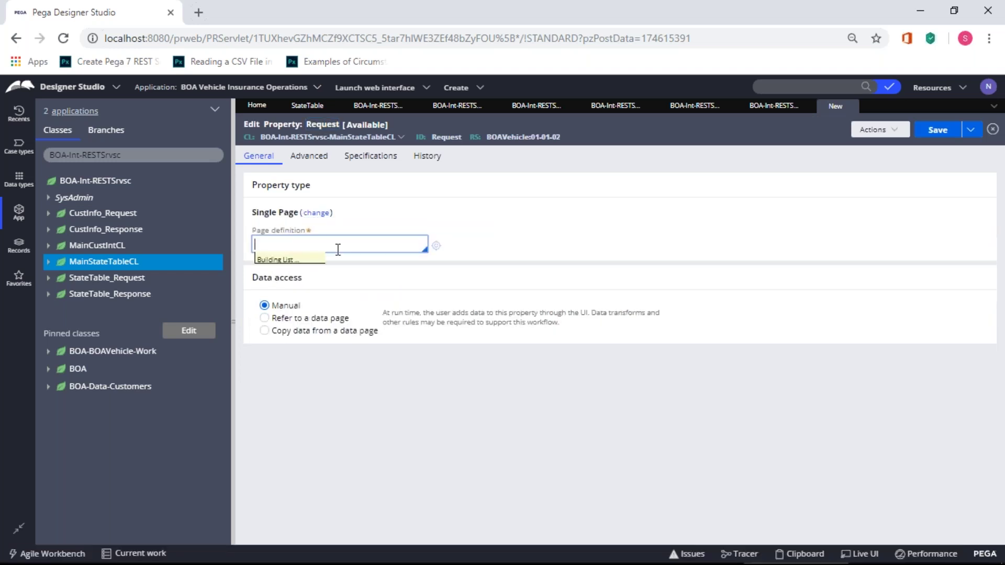
{"action": "type", "text": "BOA-BOA"}
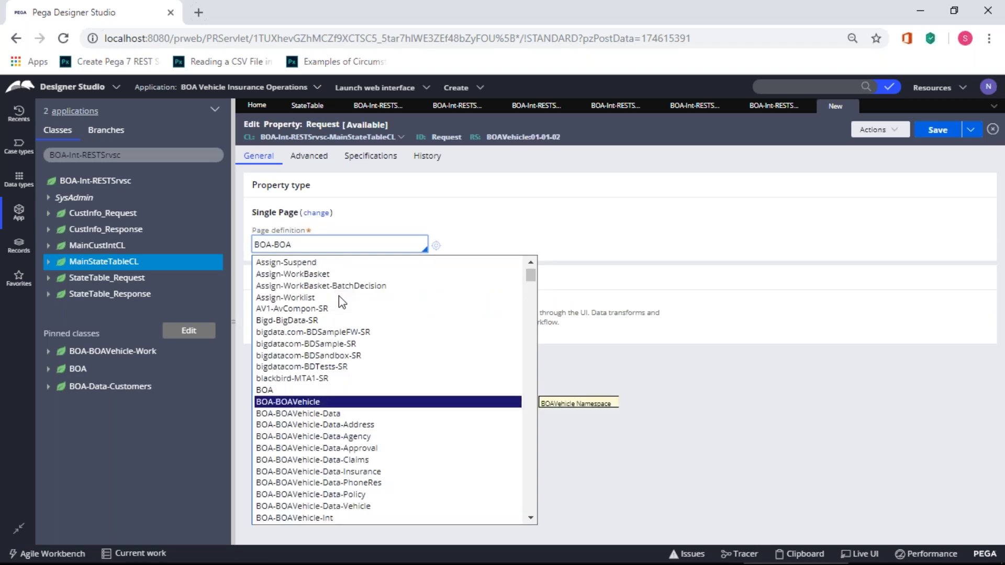
- Choose BOA-Int-RESTSrvsc-StateTable_Request as the page definition and save the property
{"action": "scroll", "coordinate": [360, 359], "scroll_direction": "down", "scroll_amount": 3}
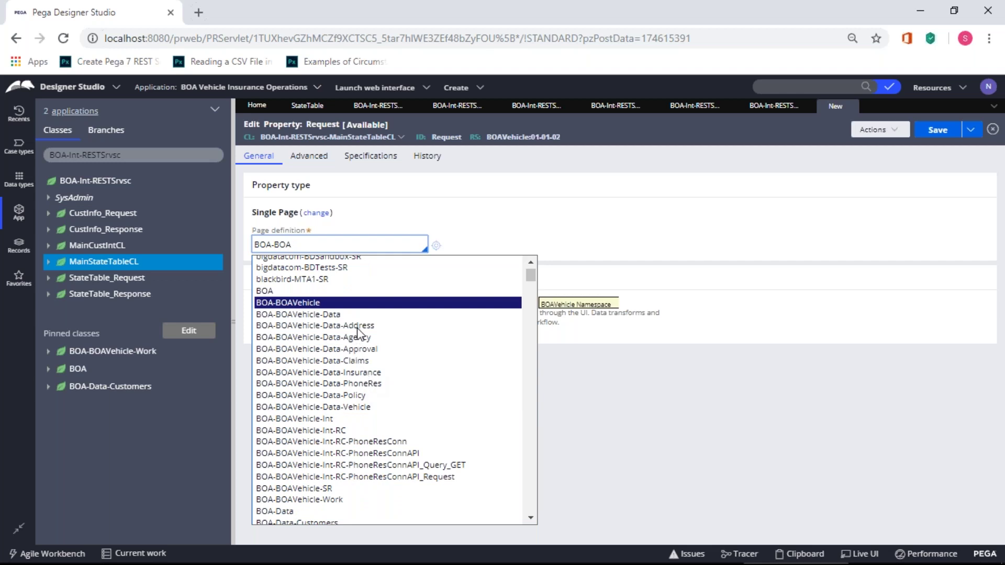
{"action": "scroll", "coordinate": [352, 428], "scroll_direction": "down", "scroll_amount": 2}
{"action": "scroll", "coordinate": [351, 428], "scroll_direction": "up", "scroll_amount": 5}
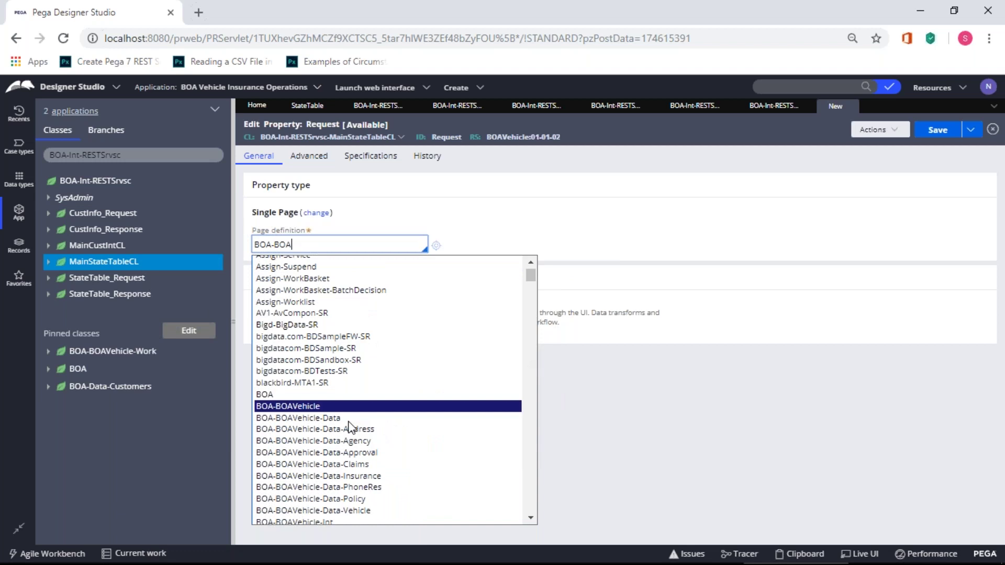
{"action": "scroll", "coordinate": [350, 427], "scroll_direction": "down", "scroll_amount": 2}
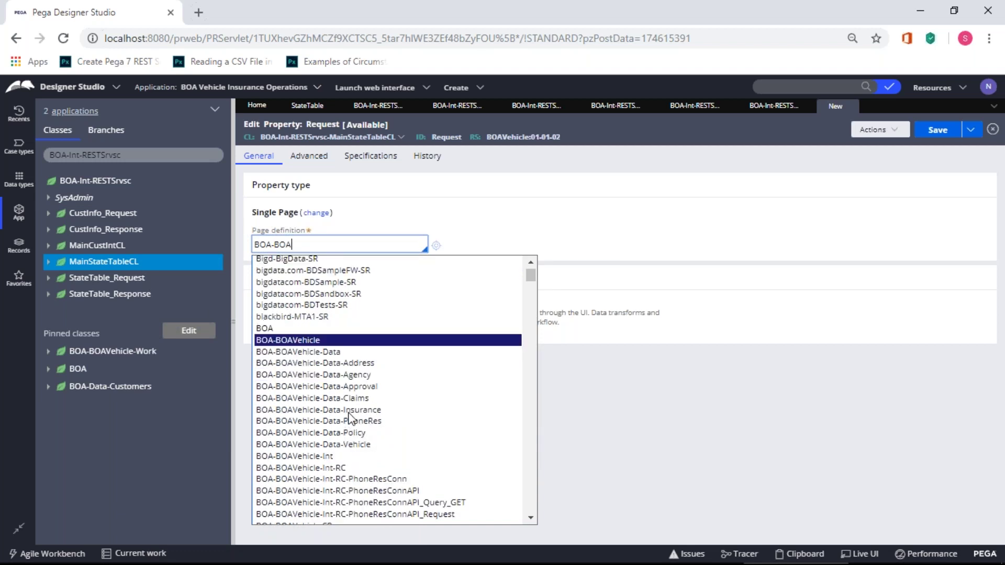
{"action": "scroll", "coordinate": [349, 415], "scroll_direction": "down", "scroll_amount": 2}
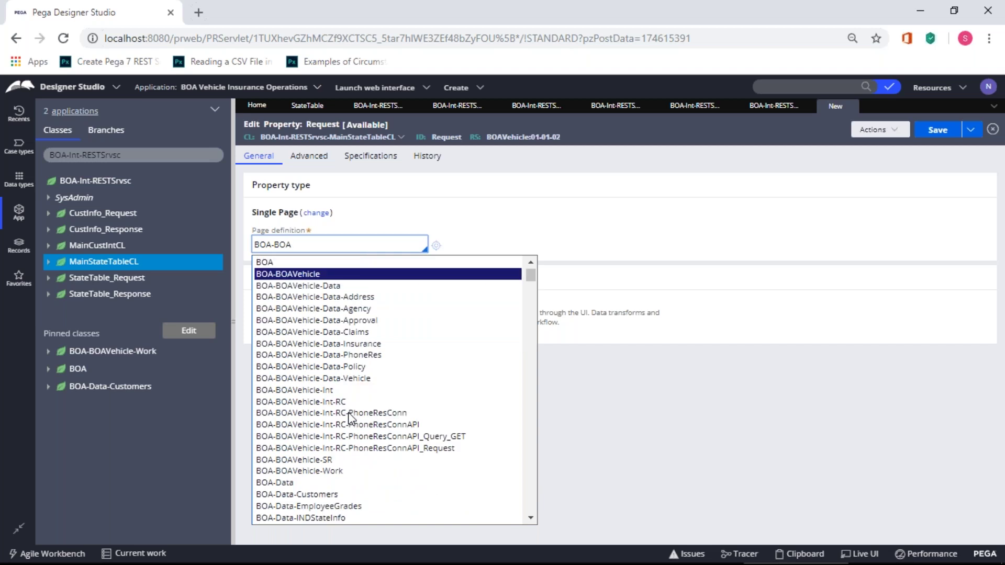
{"action": "scroll", "coordinate": [350, 418], "scroll_direction": "down", "scroll_amount": 1}
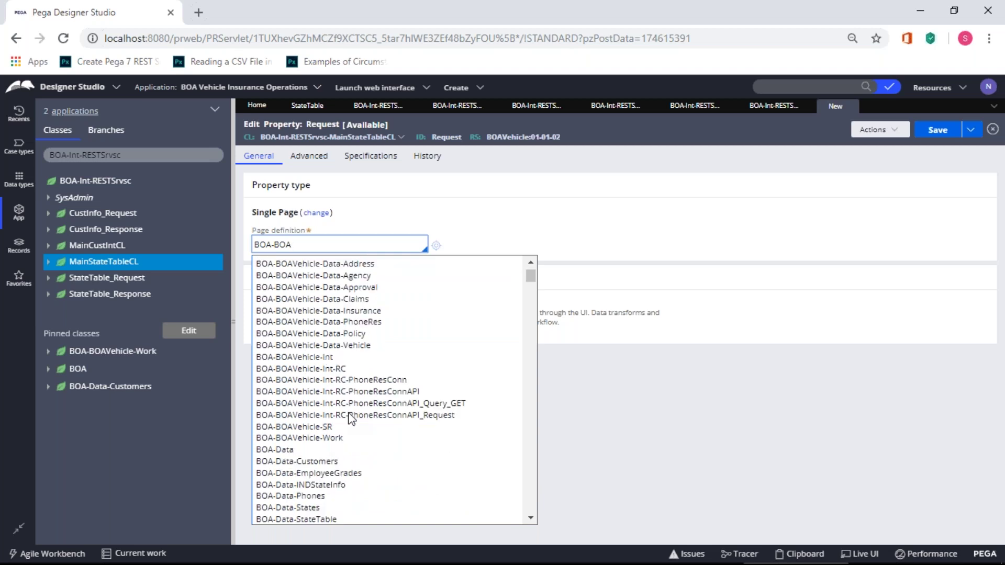
{"action": "scroll", "coordinate": [351, 419], "scroll_direction": "down", "scroll_amount": 5}
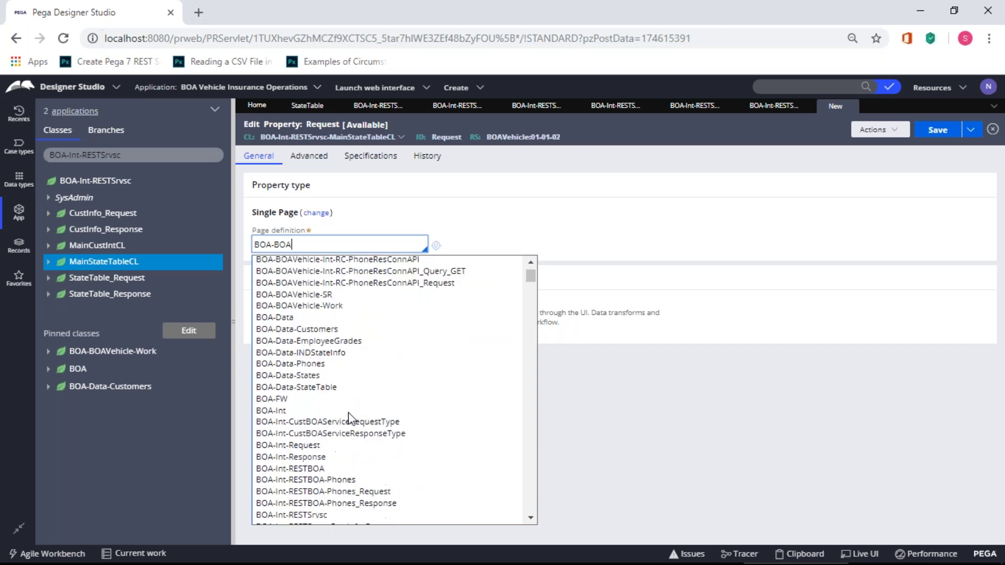
{"action": "scroll", "coordinate": [351, 419], "scroll_direction": "down", "scroll_amount": 2}
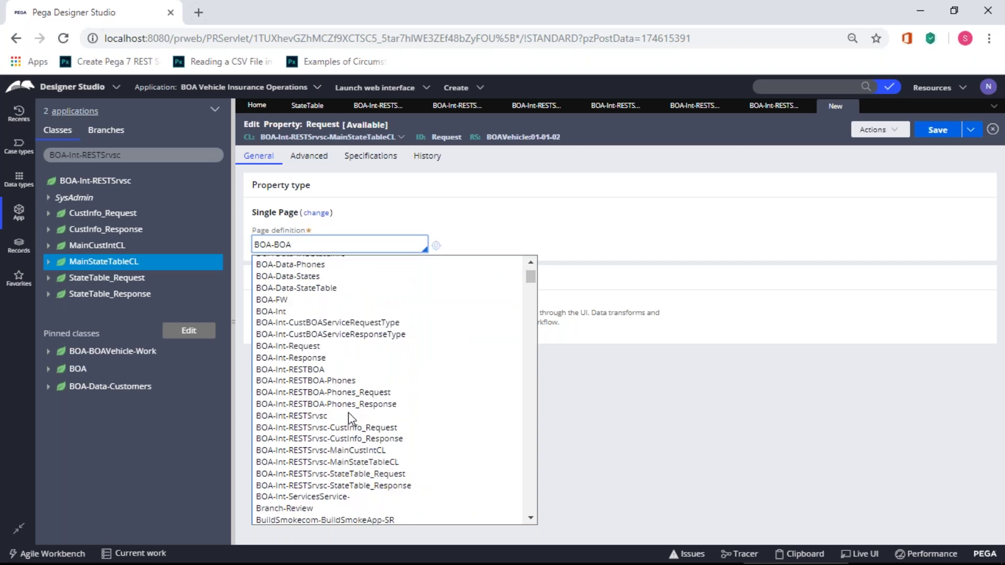
{"action": "scroll", "coordinate": [349, 413], "scroll_direction": "down", "scroll_amount": 1}
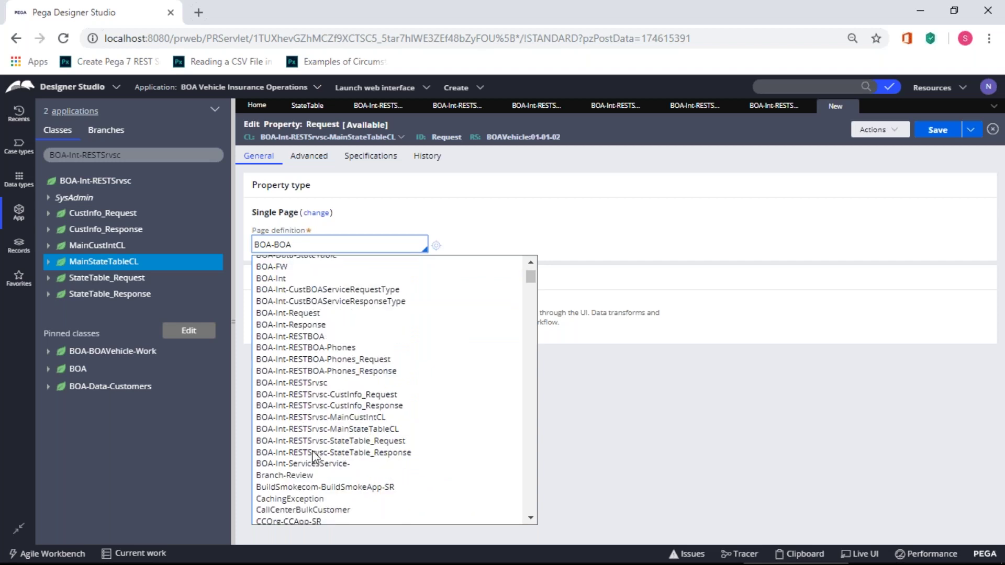
{"action": "left_click", "coordinate": [368, 442]}
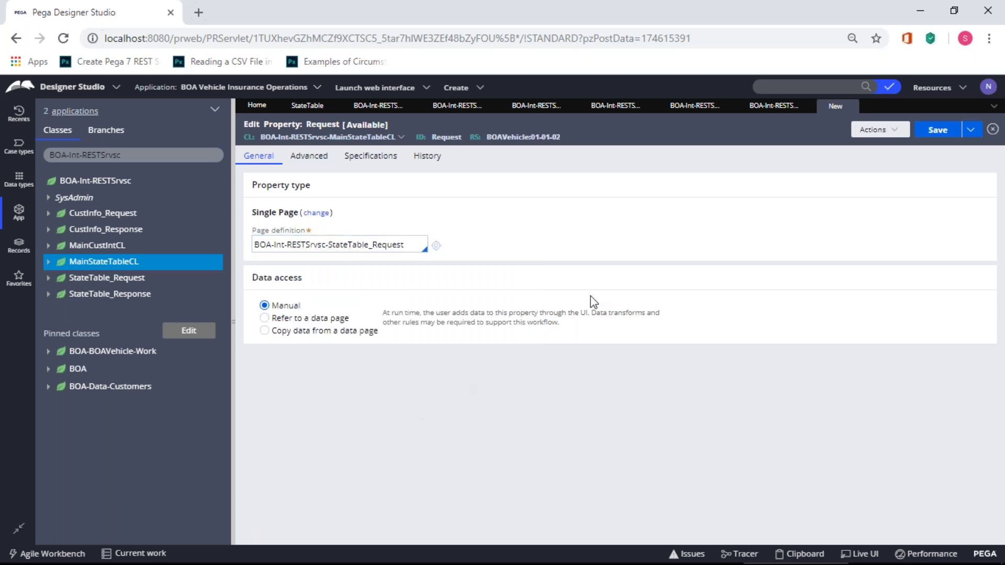
{"action": "left_click", "coordinate": [939, 132]}
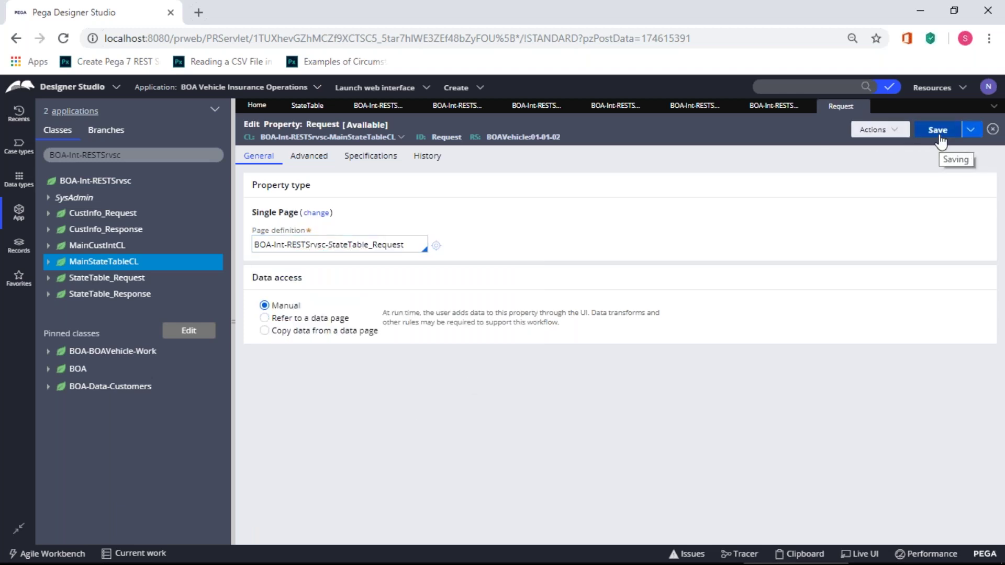
{"action": "right_click", "coordinate": [109, 268]}
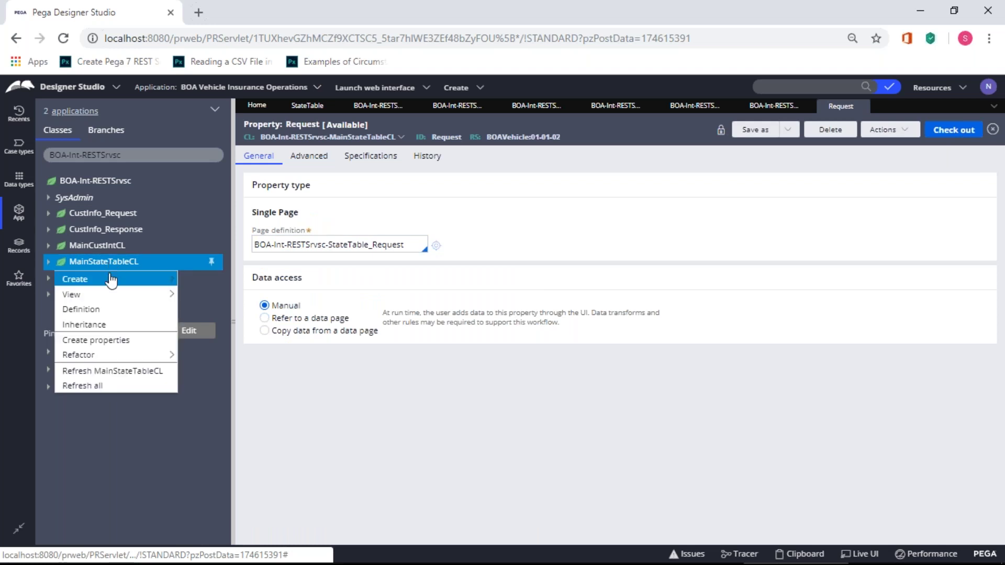
- Create a property labelled Response on MainStateTableCL and open it
{"action": "mouse_move", "coordinate": [109, 279]}
{"action": "mouse_move", "coordinate": [209, 297]}
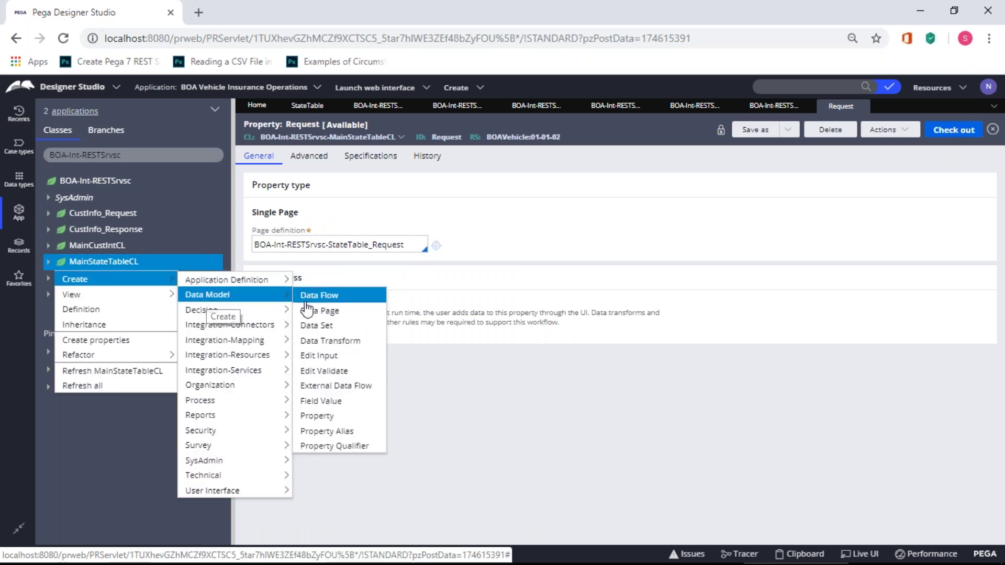
{"action": "left_click", "coordinate": [327, 417]}
{"action": "left_click", "coordinate": [303, 203]}
{"action": "type", "text": "Response"}
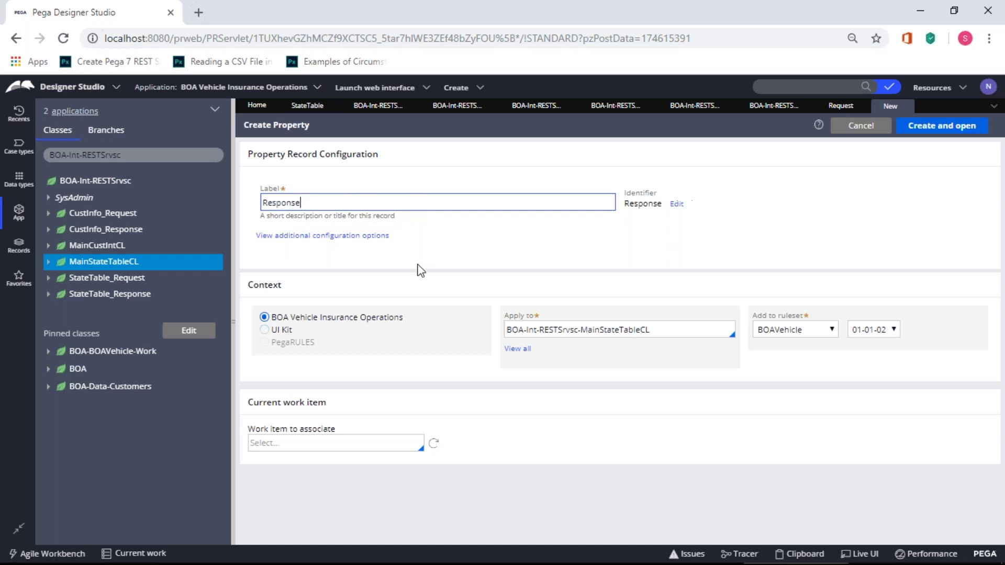
{"action": "left_click", "coordinate": [937, 126]}
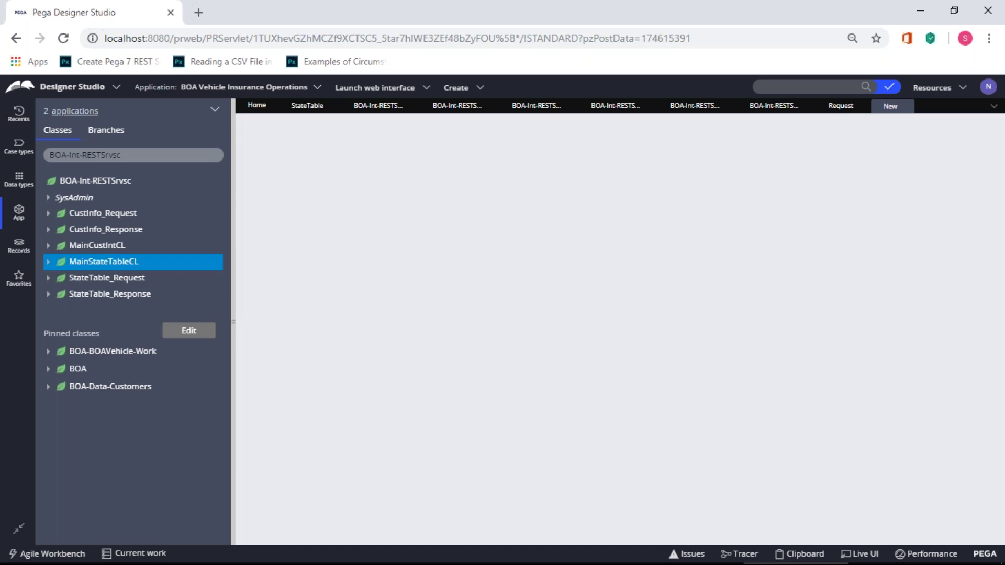
- Make Response a Single Page of BOA-Int-RESTSrvsc-StateTable_Response and save it
{"action": "left_click", "coordinate": [288, 212]}
{"action": "left_click", "coordinate": [372, 249]}
{"action": "left_click", "coordinate": [353, 247]}
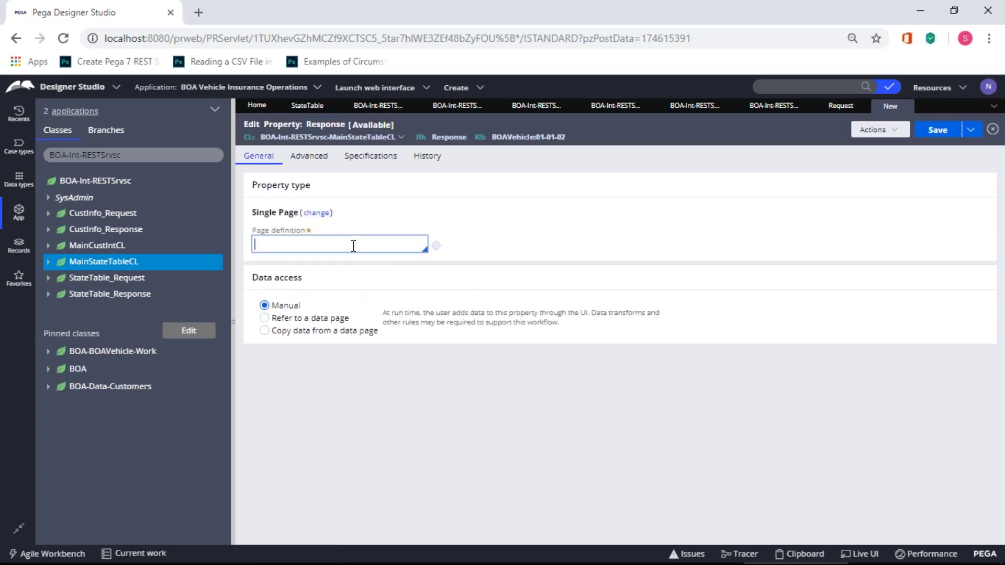
{"action": "type", "text": "BOA-"}
{"action": "scroll", "coordinate": [339, 474], "scroll_direction": "down", "scroll_amount": 3}
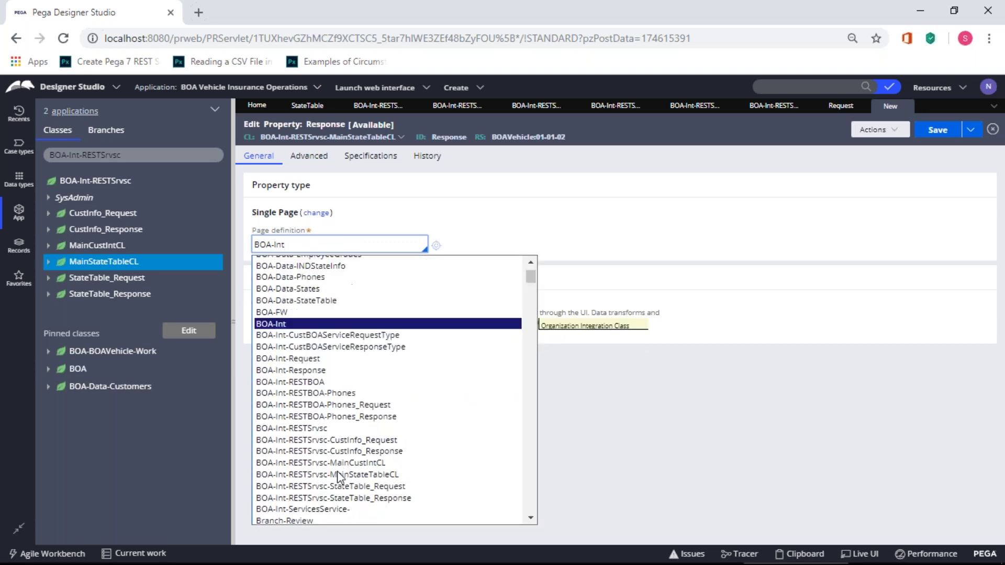
{"action": "scroll", "coordinate": [338, 472], "scroll_direction": "down", "scroll_amount": 1}
{"action": "left_click", "coordinate": [374, 465]}
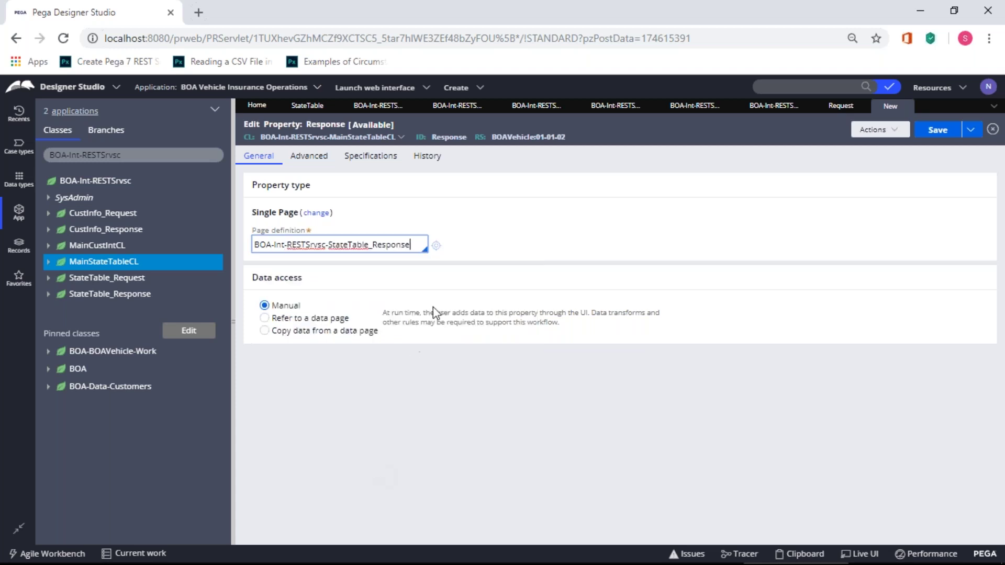
{"action": "left_click", "coordinate": [938, 130]}
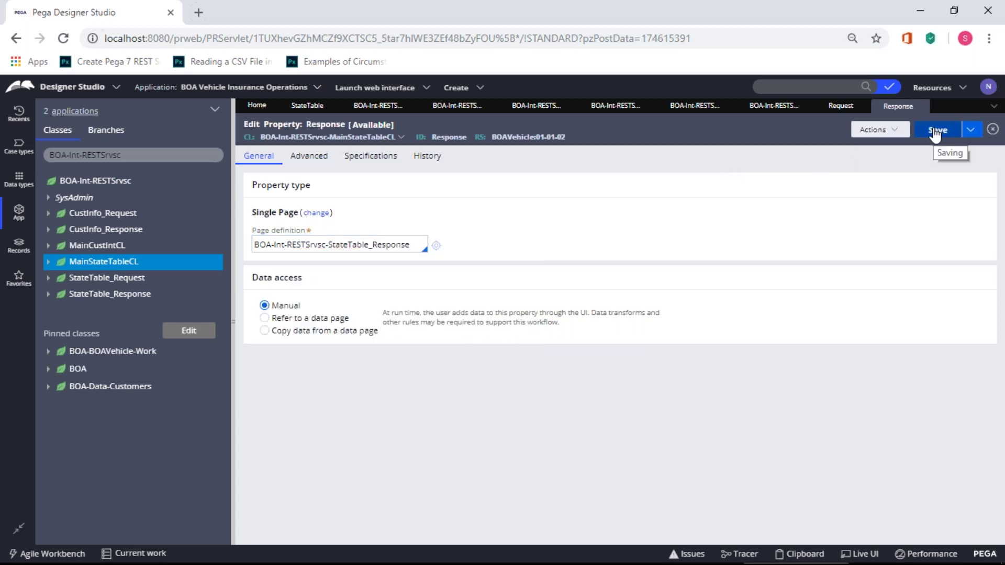
- Refresh the BOA-Int-RESTSrvsc class tree and expand MainStateTableCL
{"action": "left_click", "coordinate": [103, 184]}
{"action": "right_click", "coordinate": [104, 184]}
{"action": "left_click", "coordinate": [73, 301]}
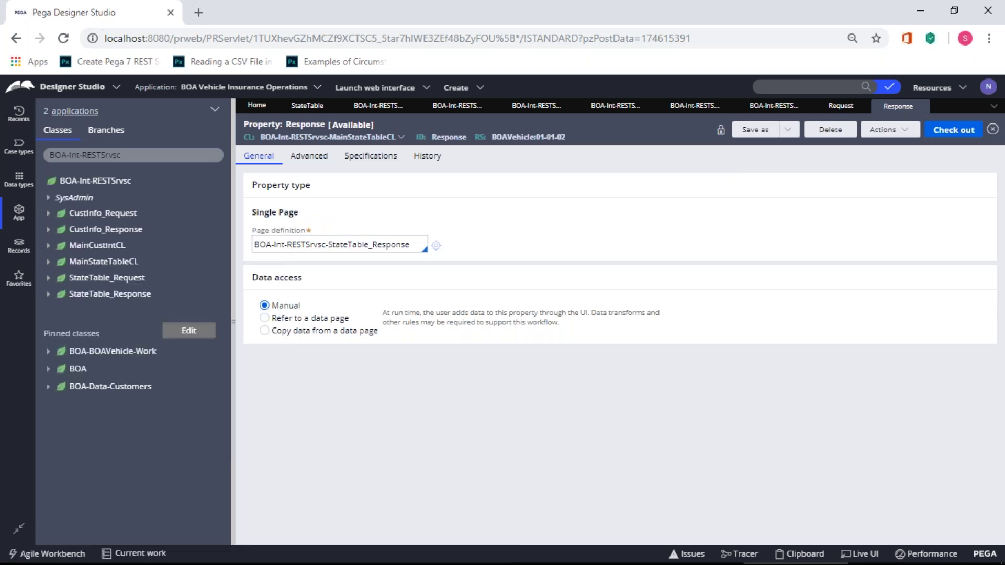
{"action": "left_click", "coordinate": [59, 263]}
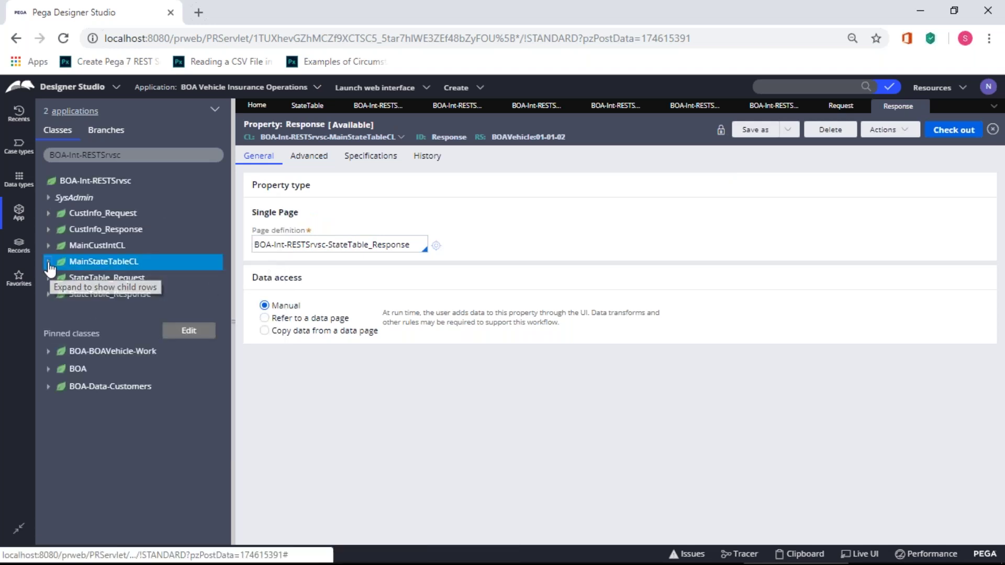
- Review the Request and Response properties under MainStateTableCL's Data Model, then collapse it
{"action": "left_click", "coordinate": [58, 279]}
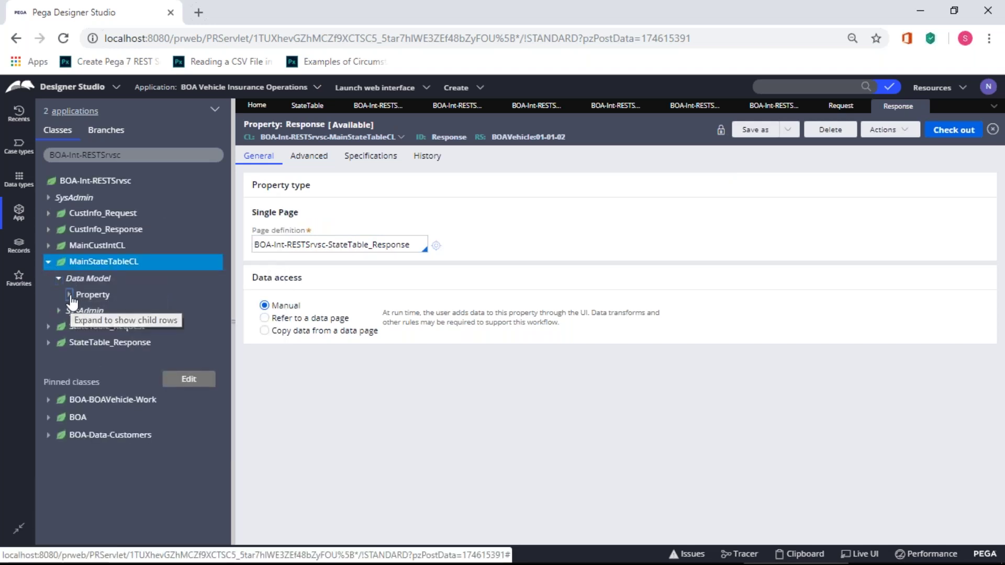
{"action": "left_click", "coordinate": [69, 295]}
{"action": "left_click", "coordinate": [80, 311]}
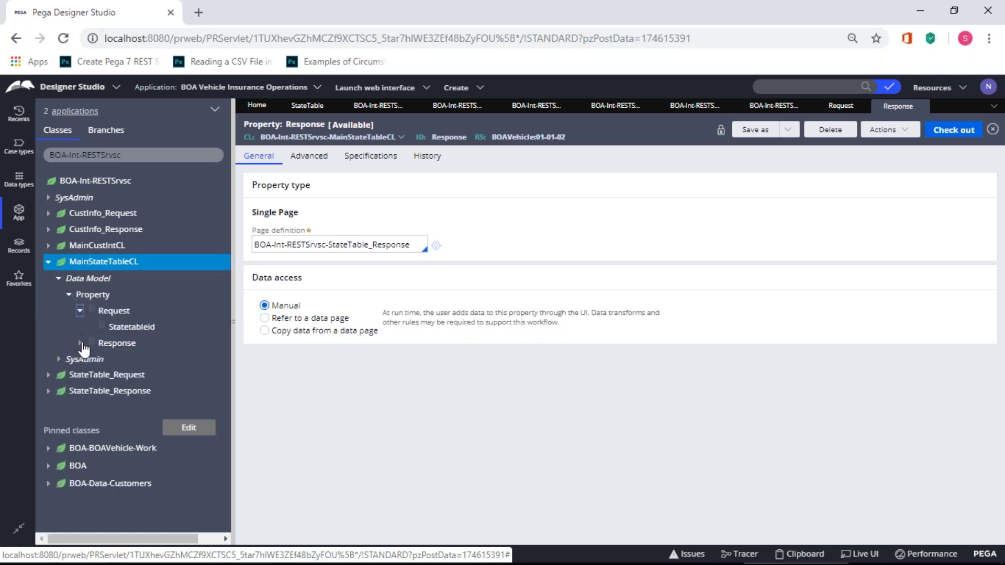
{"action": "left_click", "coordinate": [80, 343]}
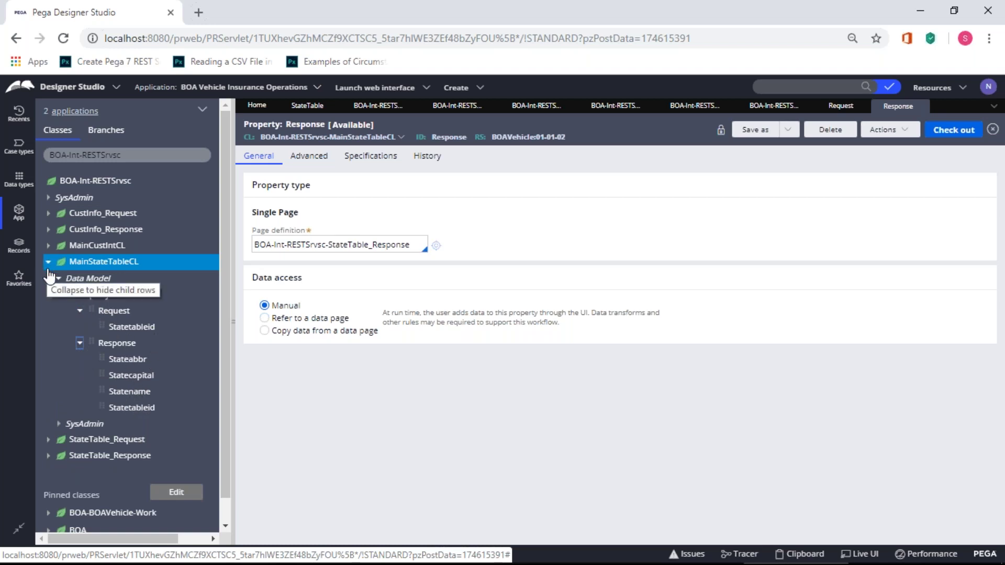
{"action": "left_click", "coordinate": [47, 262]}
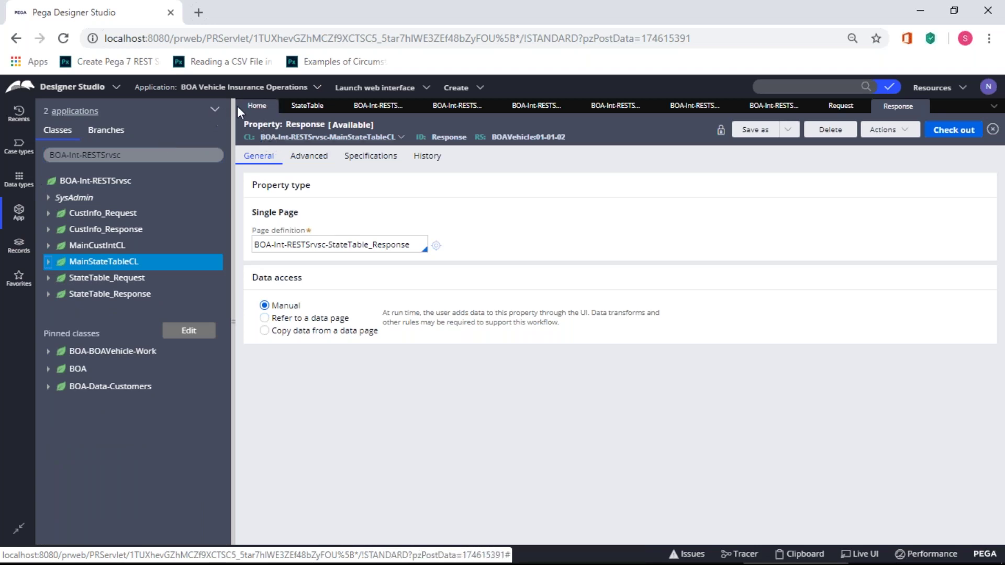
- View the Simple REST wizard news on Home, then switch to the Records explorer
{"action": "left_click", "coordinate": [257, 107]}
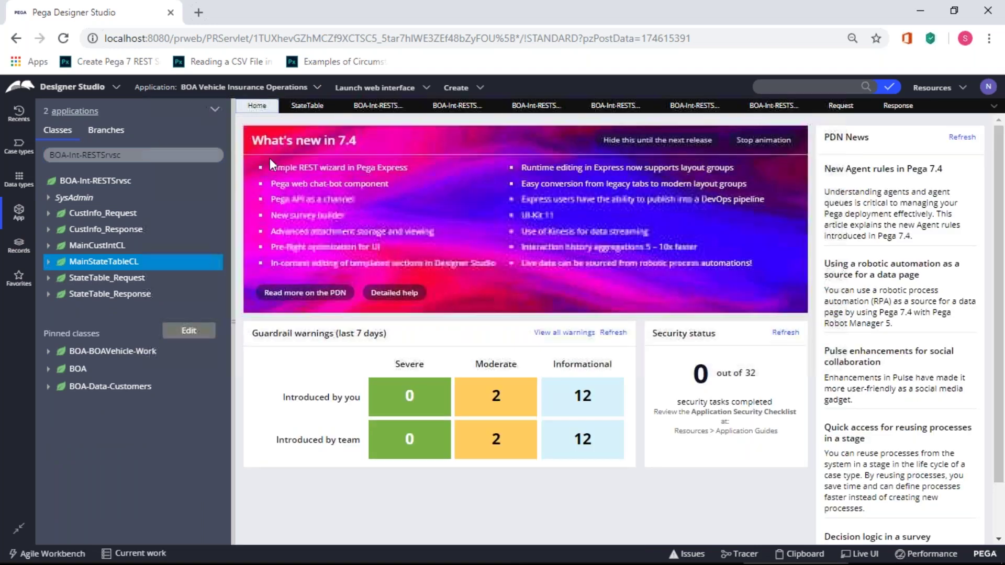
{"action": "left_click_drag", "start_coordinate": [270, 166], "coordinate": [368, 168]}
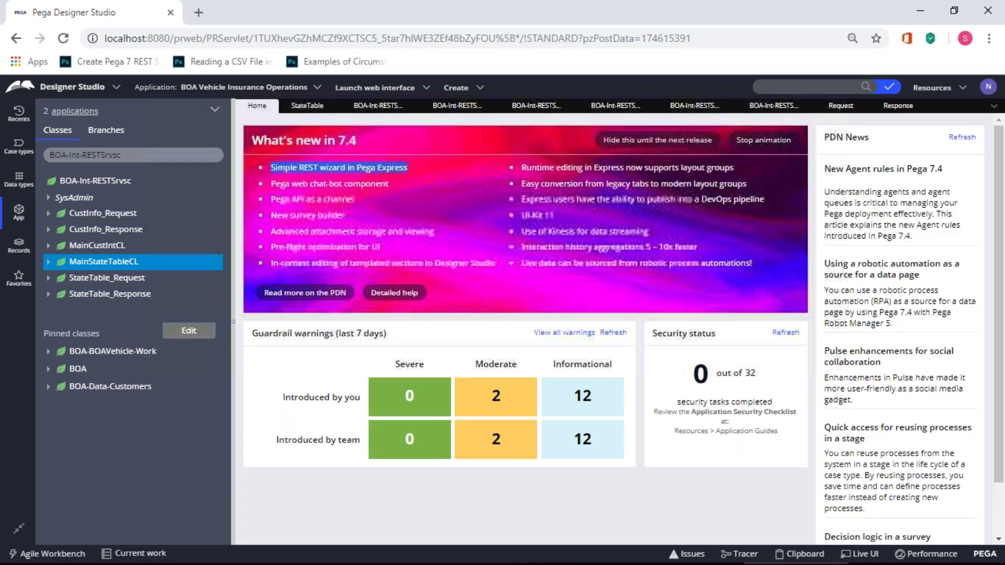
{"action": "left_click", "coordinate": [265, 362]}
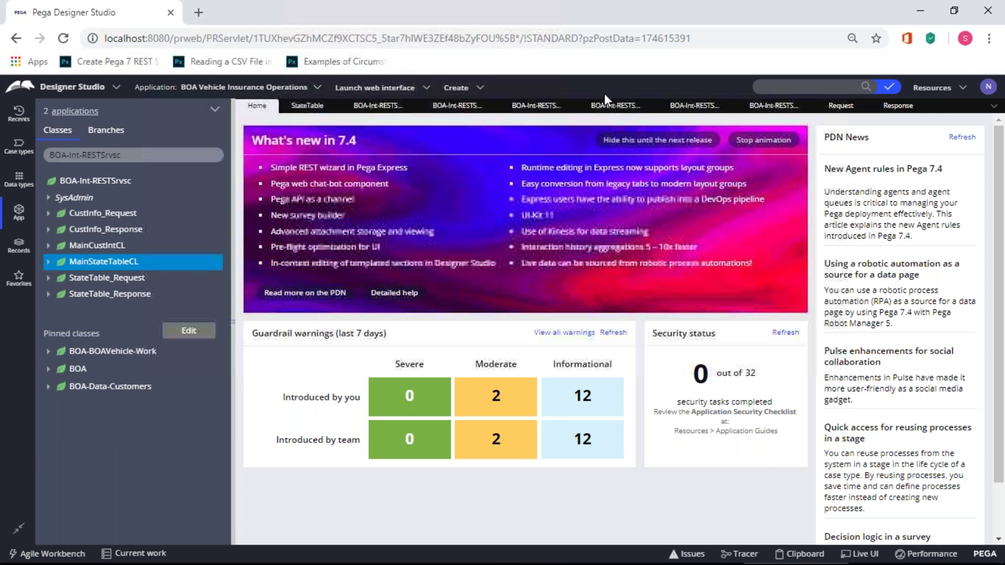
{"action": "left_click", "coordinate": [23, 254]}
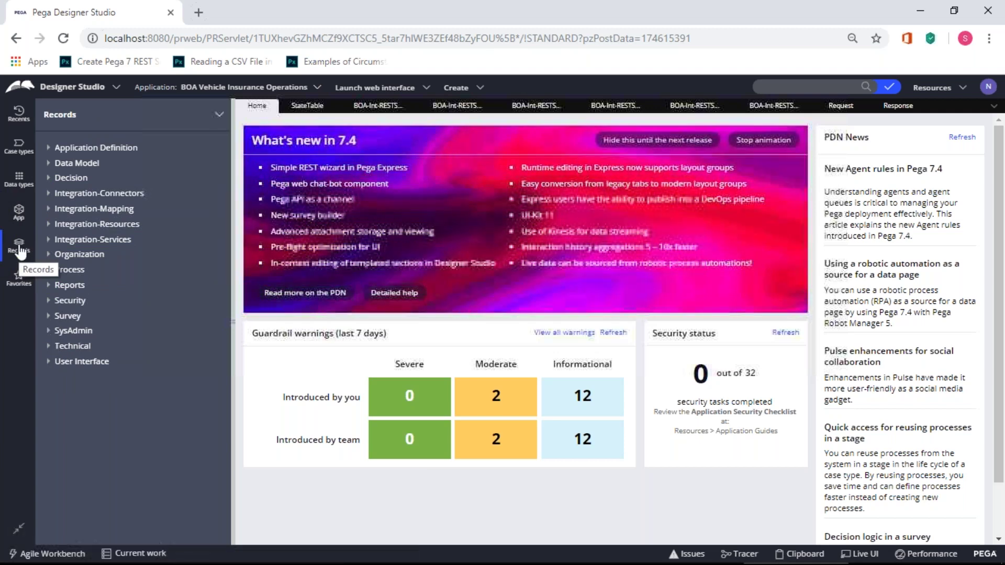
- Start a new Service Package record from the Integration-Resources category
{"action": "left_click", "coordinate": [51, 241]}
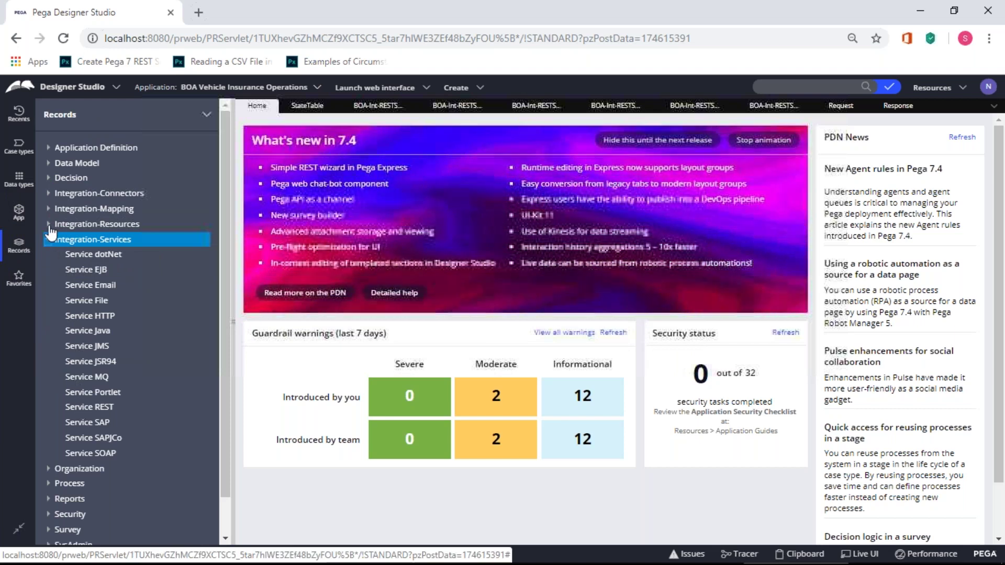
{"action": "left_click", "coordinate": [49, 224]}
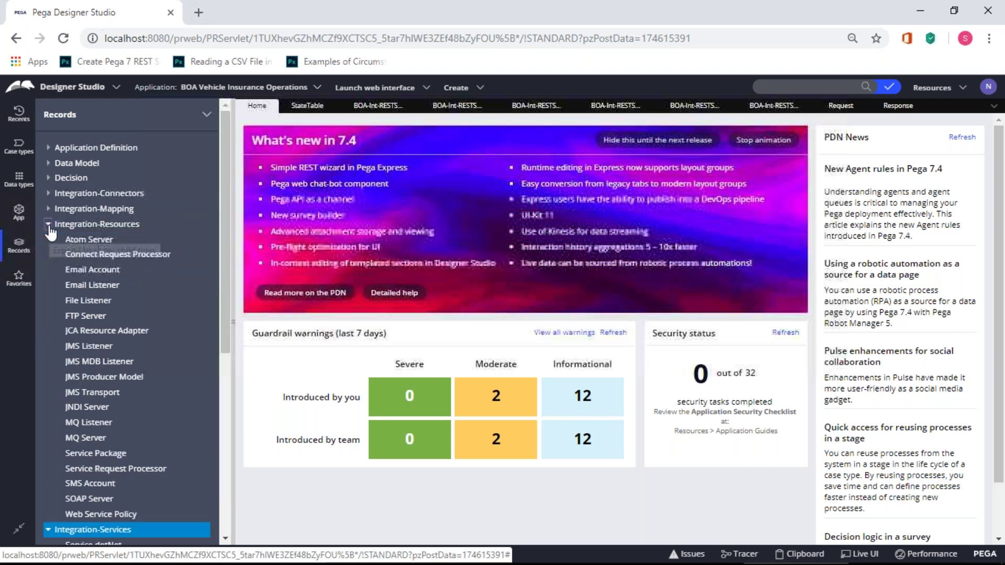
{"action": "right_click", "coordinate": [88, 458]}
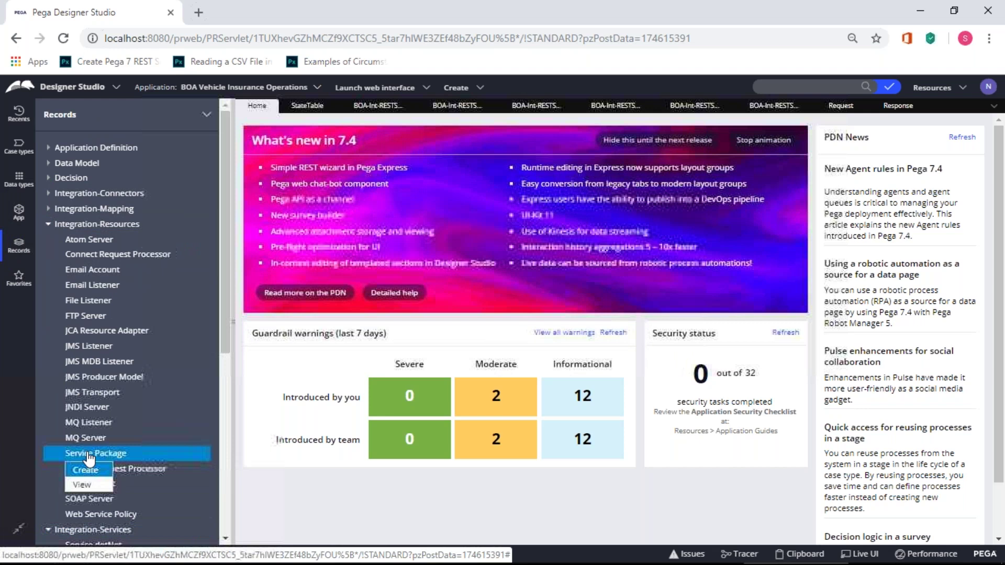
{"action": "left_click", "coordinate": [84, 470]}
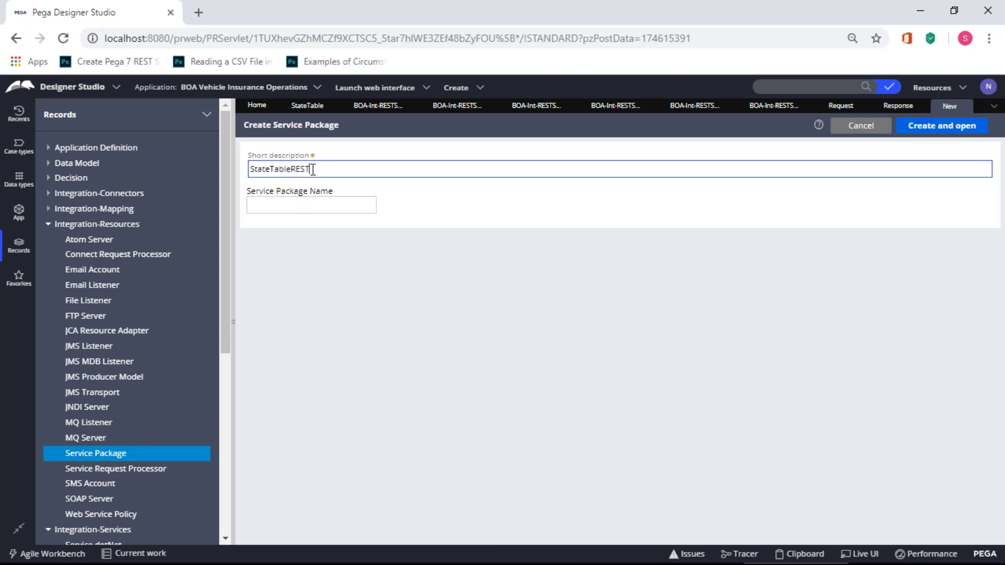
- Use StateTableRESTPkg as both short description and name, then create and open it
{"action": "type", "text": "Pk"}
{"action": "key", "text": "ctrl+a"}
{"action": "key", "text": "ctrl+c"}
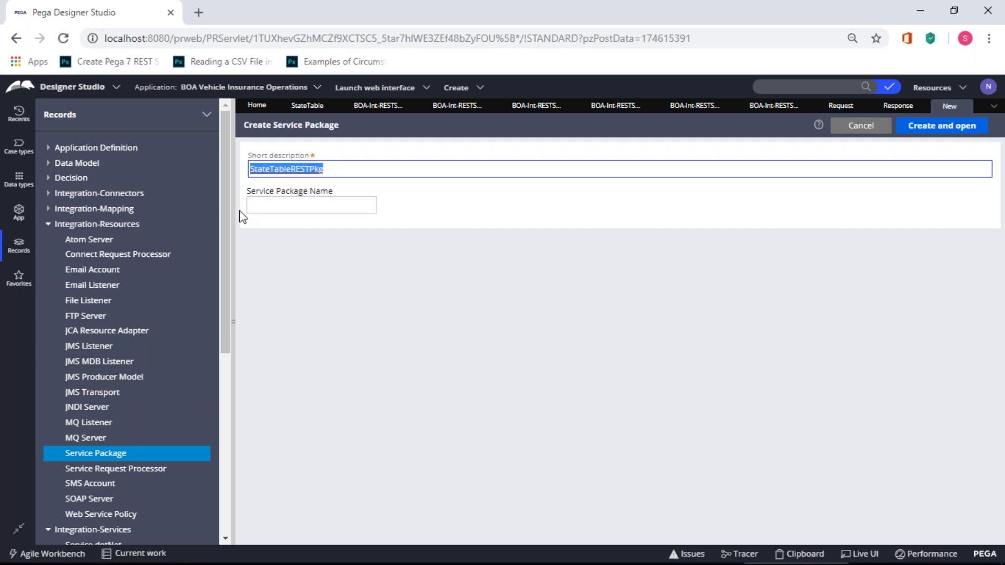
{"action": "left_click", "coordinate": [251, 205]}
{"action": "key", "text": "ctrl+v"}
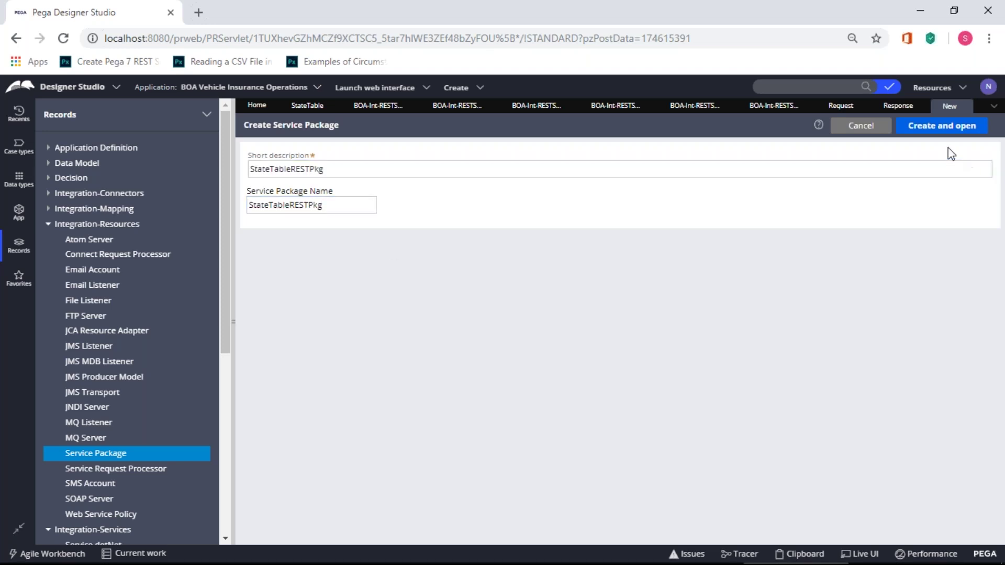
{"action": "left_click", "coordinate": [946, 130]}
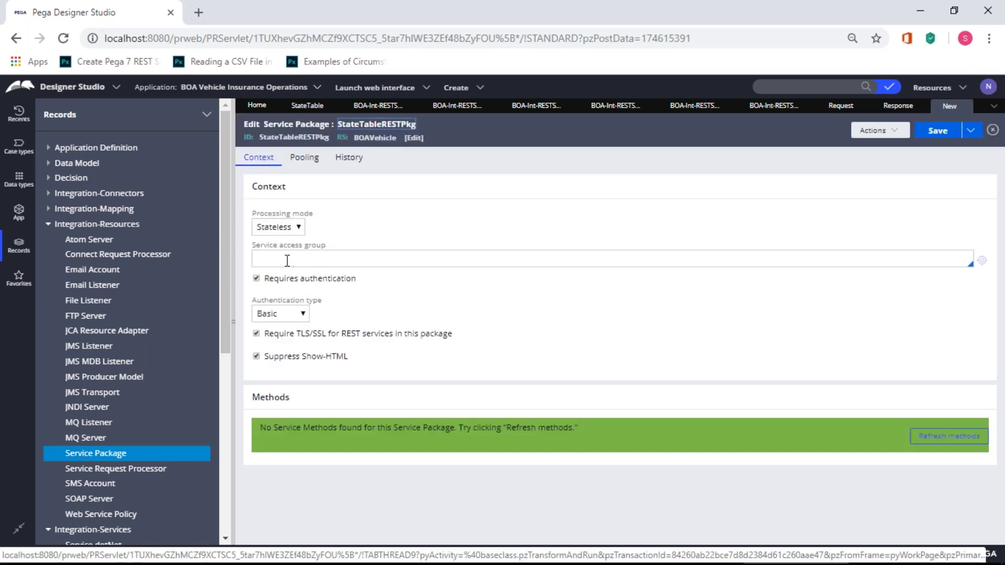
{"action": "left_click", "coordinate": [287, 260]}
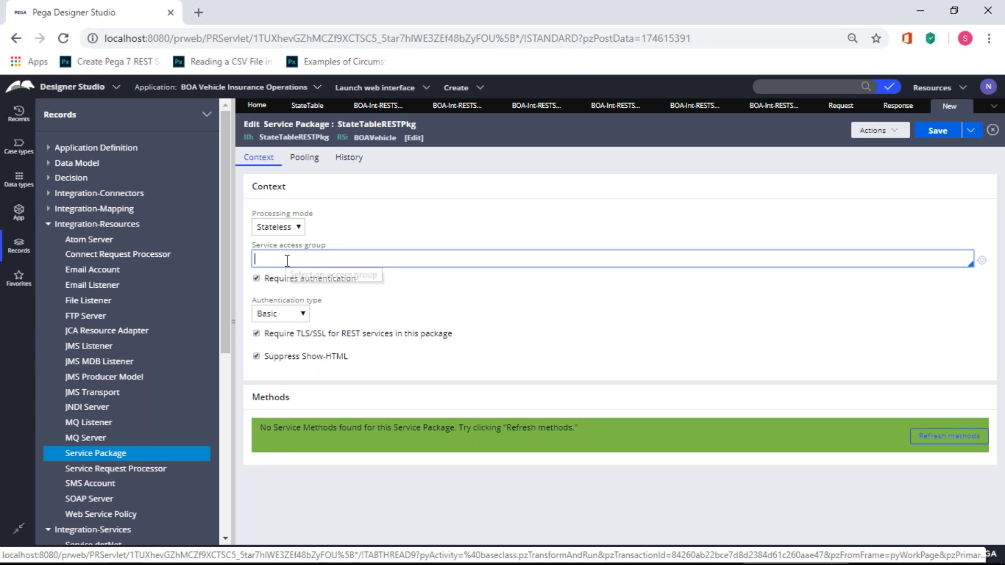
- Copy the BOAVehicle:Administrators access group from the current operator record
{"action": "left_click", "coordinate": [995, 94]}
{"action": "left_click", "coordinate": [970, 135]}
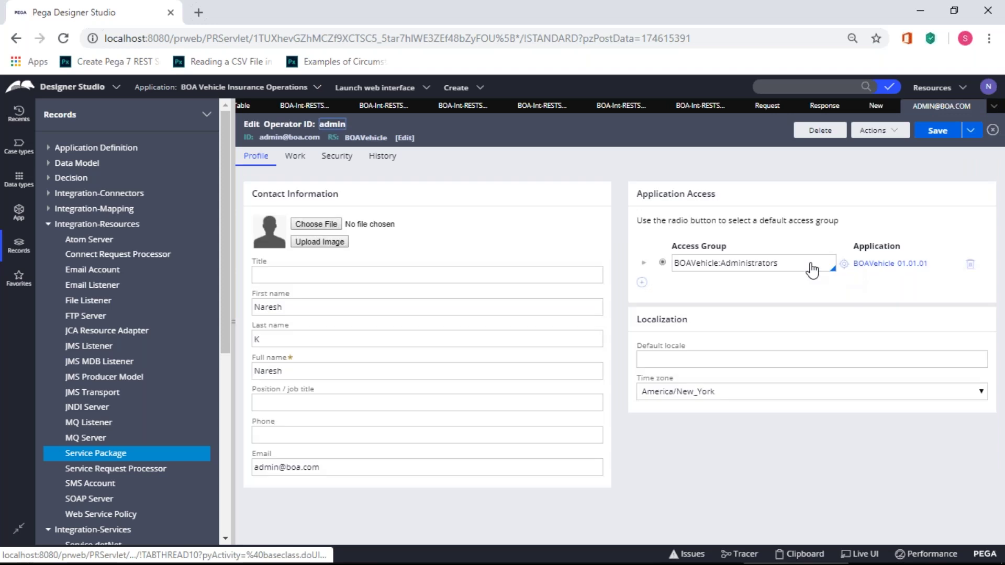
{"action": "left_click", "coordinate": [795, 257]}
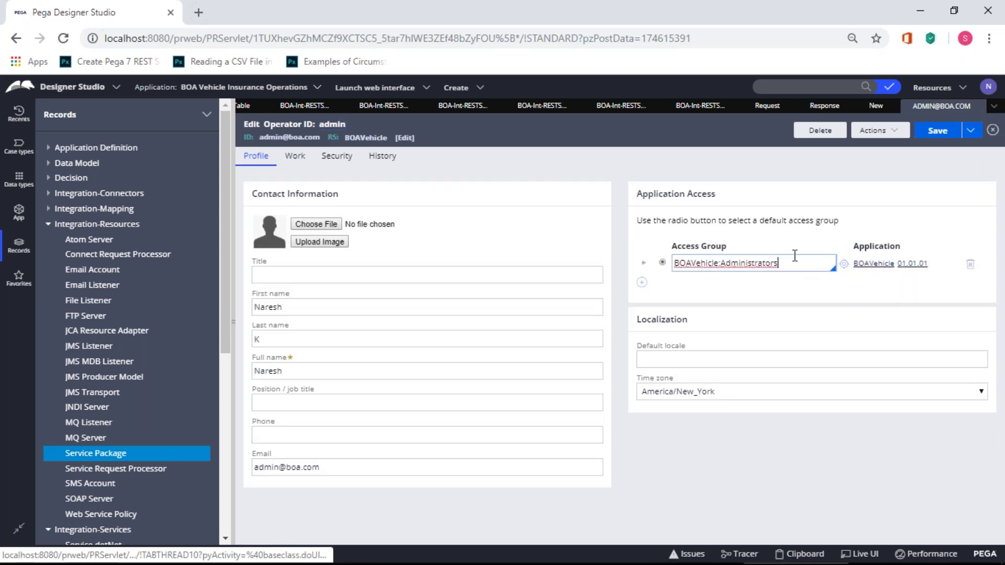
{"action": "left_click_drag", "start_coordinate": [793, 262], "coordinate": [601, 268]}
{"action": "key", "text": "ctrl+c"}
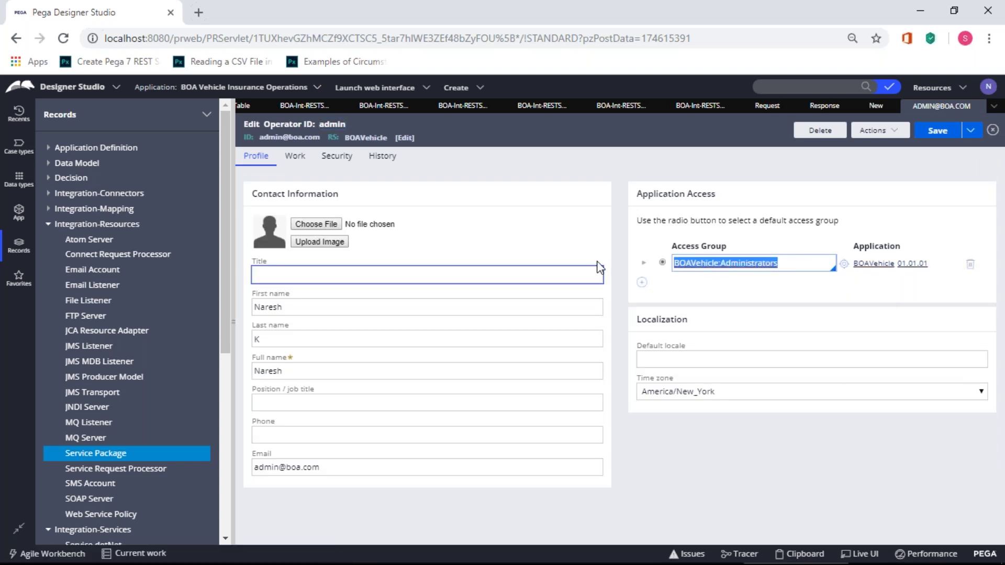
- Set the package's service access group to BOAVehicle:Administrators, turn off authentication, and save
{"action": "left_click", "coordinate": [876, 106]}
{"action": "left_click", "coordinate": [330, 256]}
{"action": "key", "text": "ctrl+v"}
{"action": "key", "text": "Tab"}
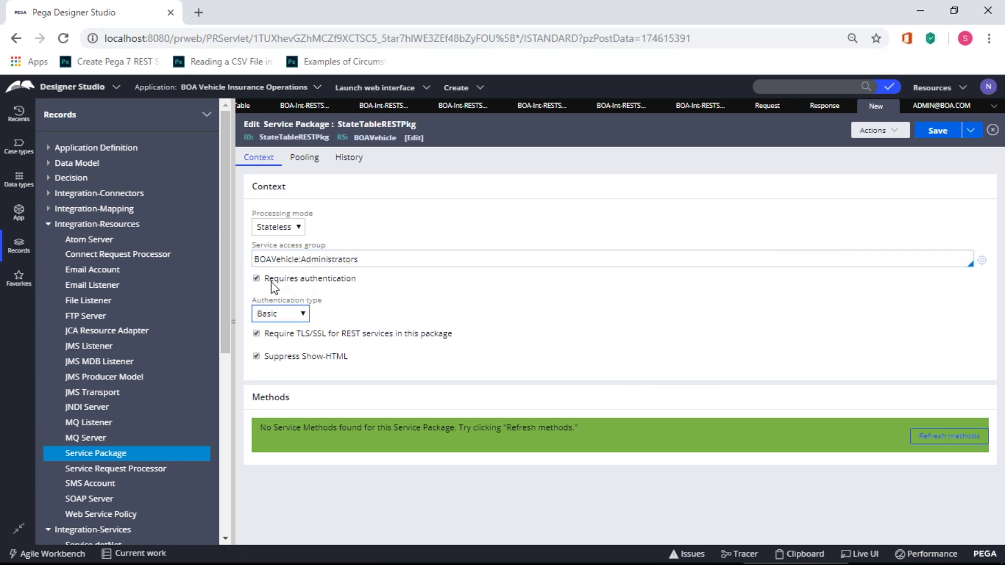
{"action": "left_click", "coordinate": [272, 282]}
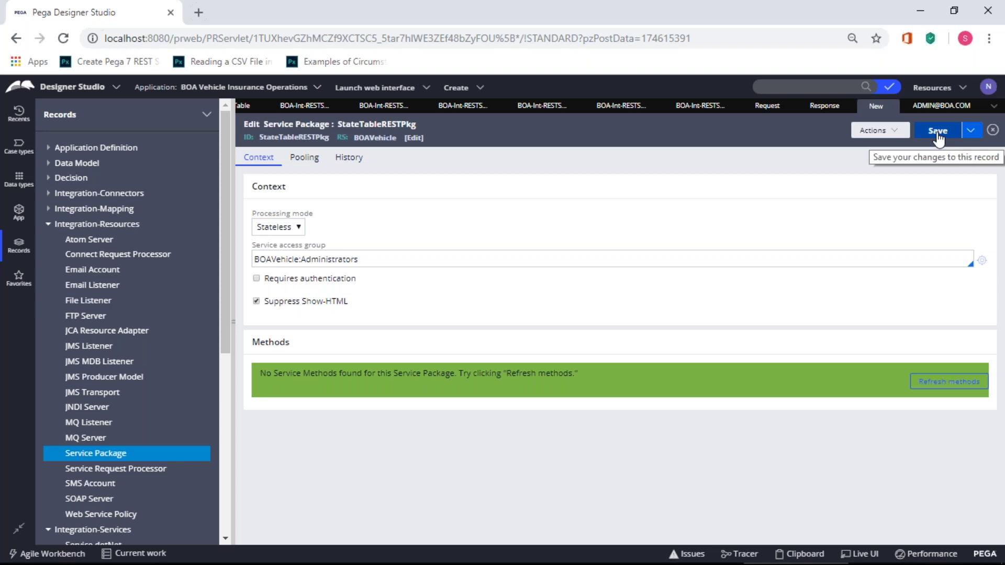
{"action": "left_click", "coordinate": [938, 131]}
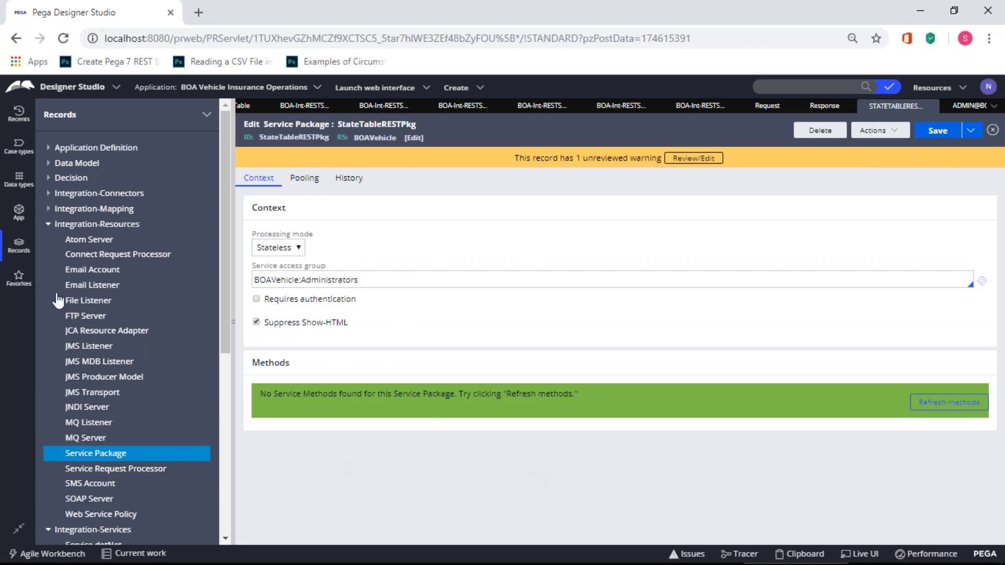
- Close the old integration, Request and Response record tabs
{"action": "left_click", "coordinate": [48, 224]}
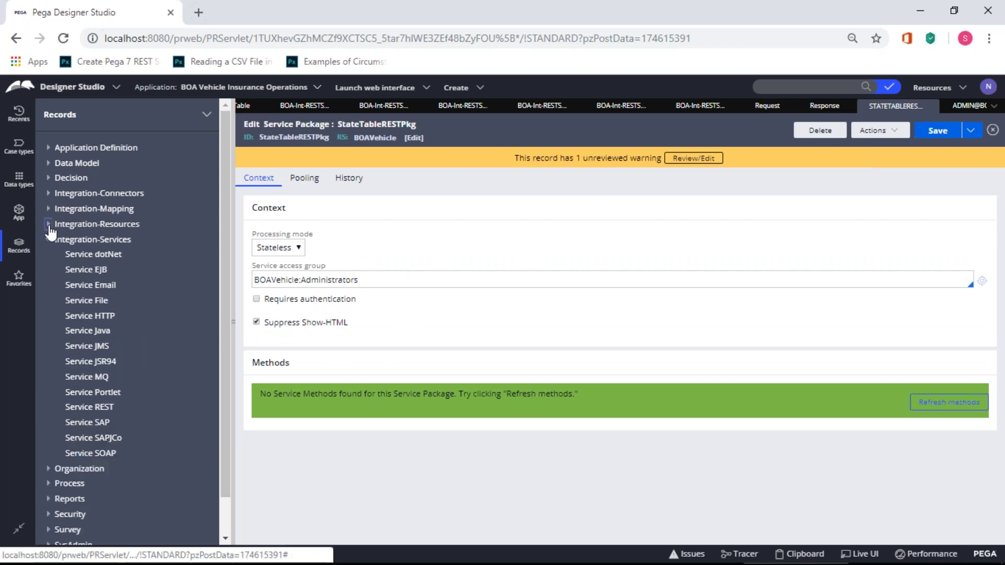
{"action": "left_click", "coordinate": [48, 240]}
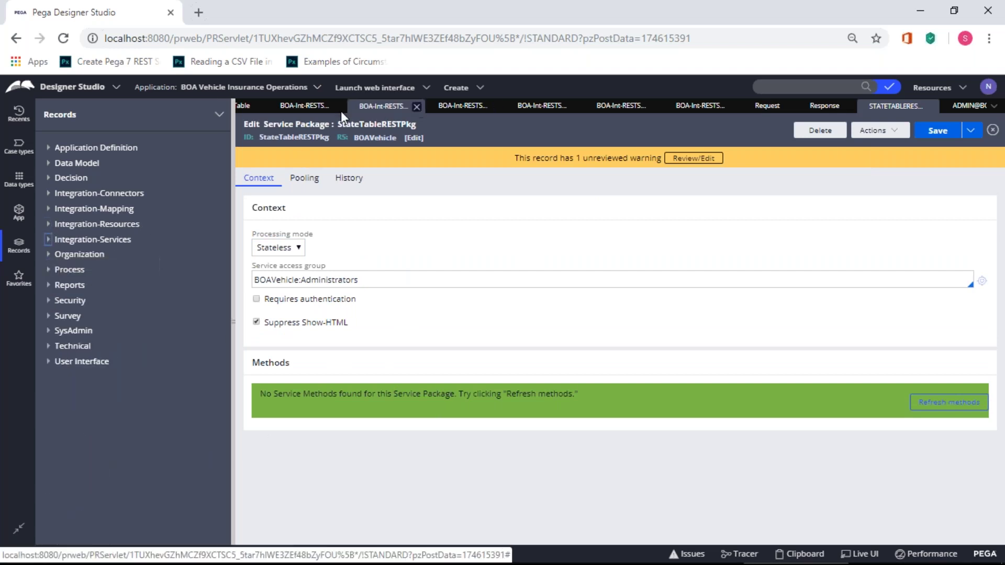
{"action": "left_click", "coordinate": [257, 108]}
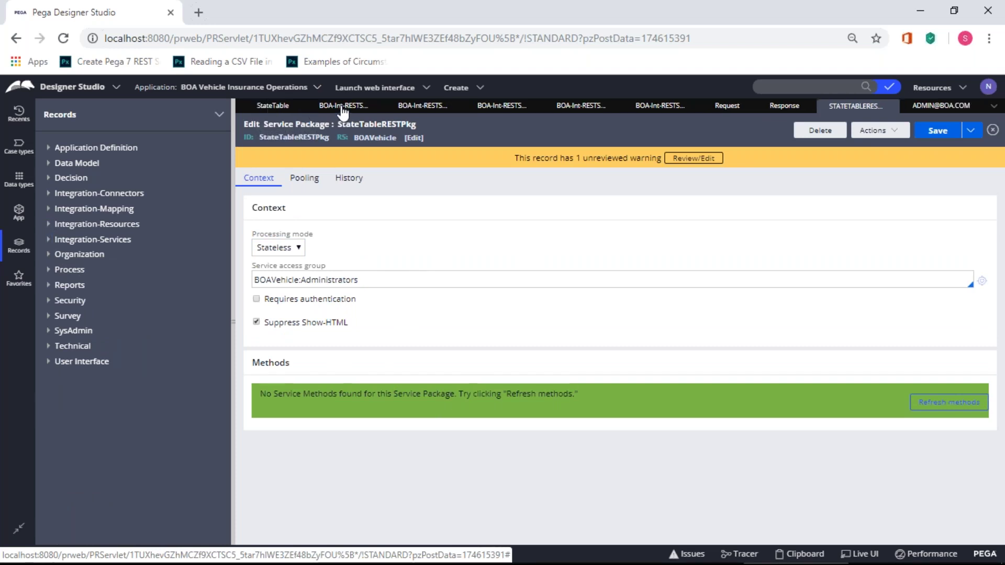
{"action": "left_click", "coordinate": [377, 107]}
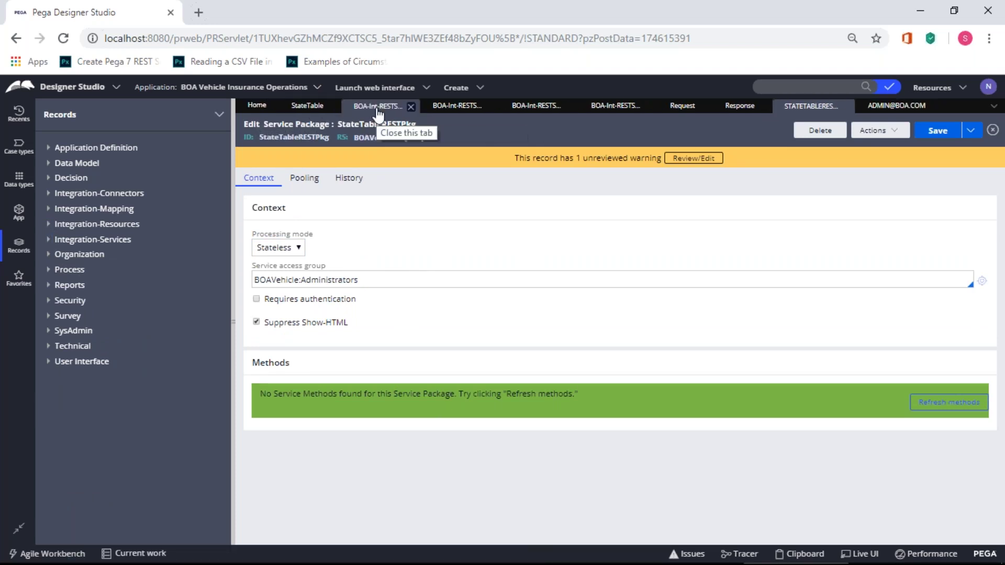
{"action": "left_click", "coordinate": [411, 107]}
{"action": "left_click", "coordinate": [411, 107]}
{"action": "left_click", "coordinate": [411, 106]}
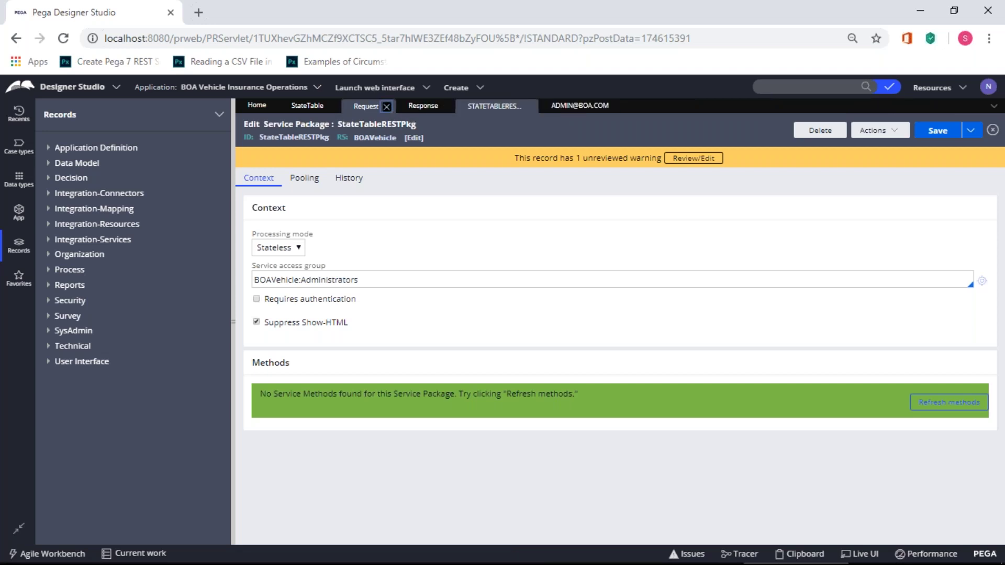
{"action": "left_click", "coordinate": [391, 107]}
{"action": "left_click", "coordinate": [391, 107]}
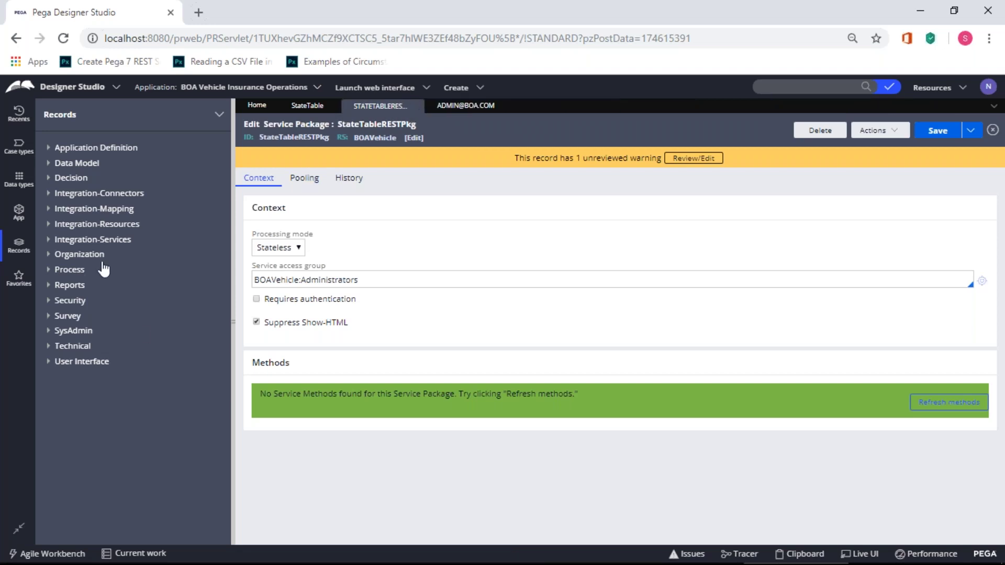
- Start a new Service REST record from the Integration-Services category
{"action": "left_click", "coordinate": [48, 224]}
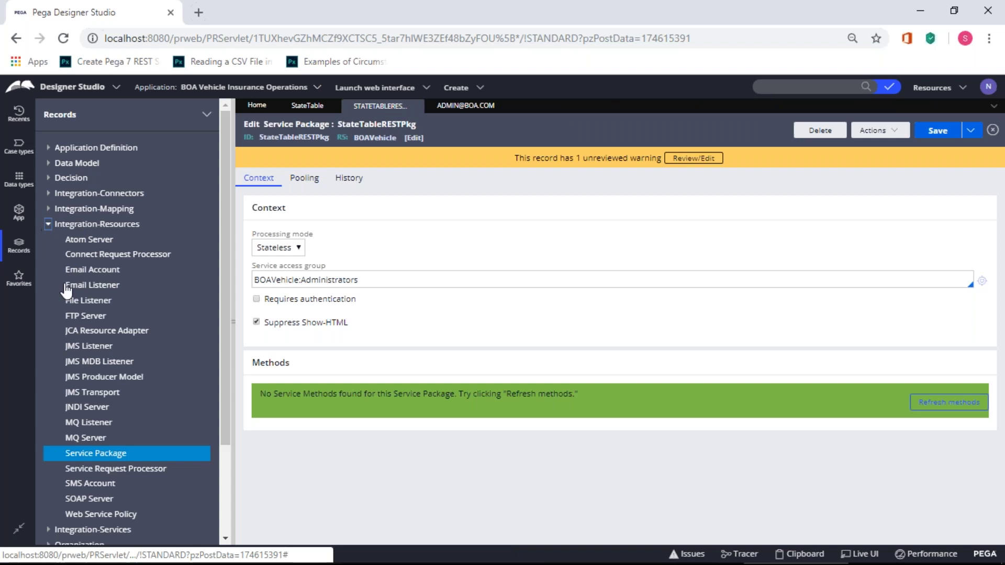
{"action": "left_click", "coordinate": [49, 224]}
{"action": "left_click", "coordinate": [48, 240]}
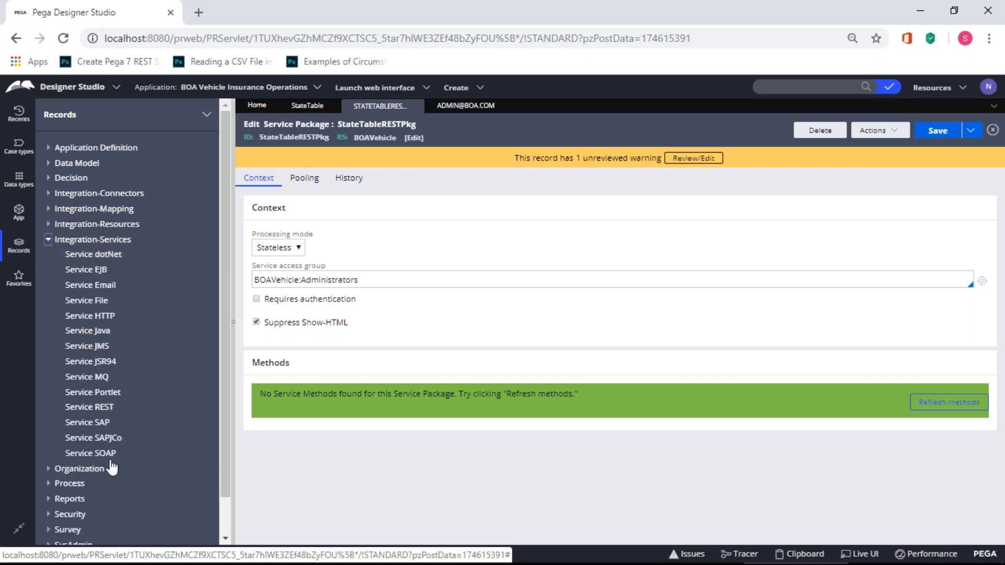
{"action": "left_click", "coordinate": [89, 410]}
{"action": "left_click", "coordinate": [91, 419]}
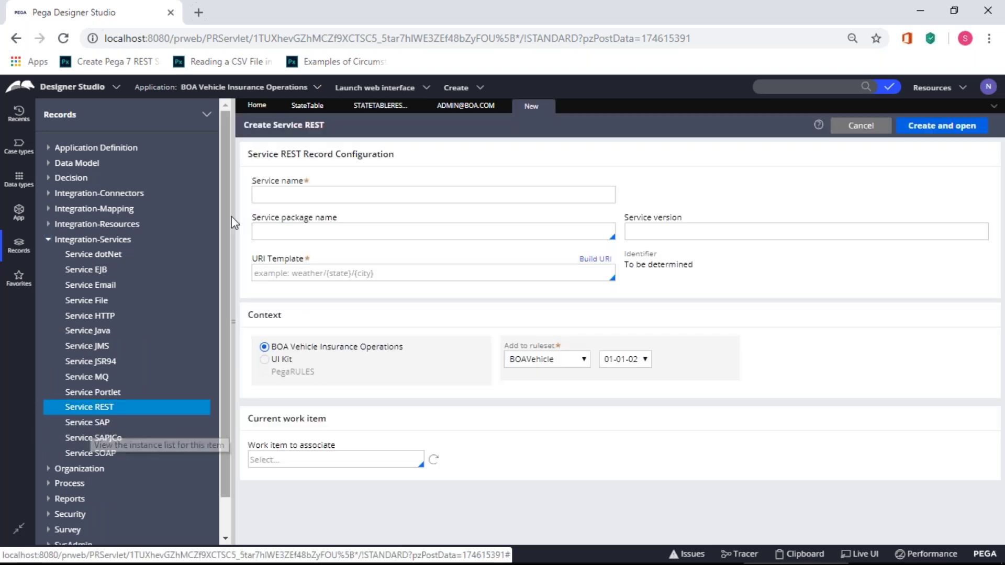
- Enter StateTableSrvs as the service name and close the operator record tab
{"action": "left_click", "coordinate": [256, 194]}
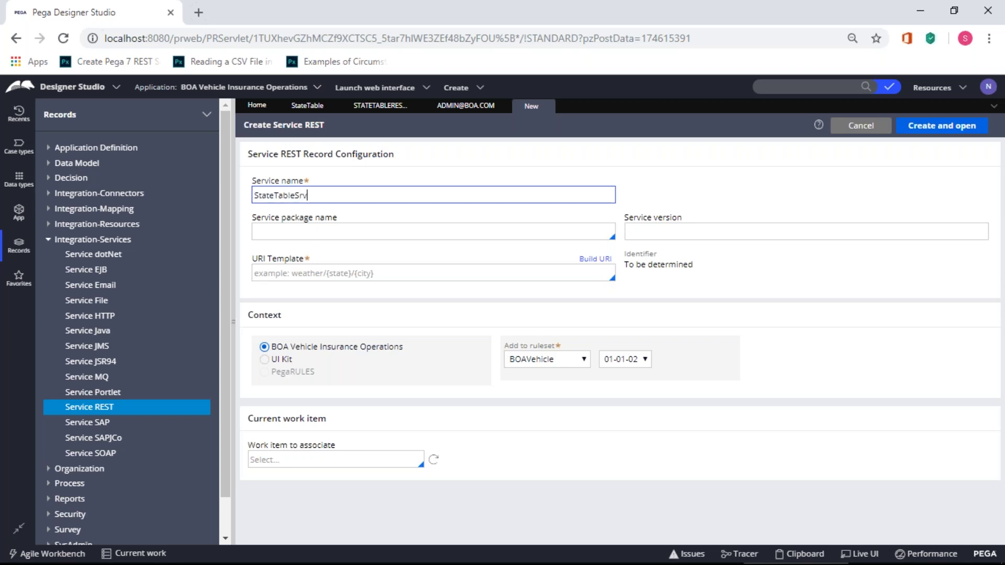
{"action": "left_click", "coordinate": [275, 228]}
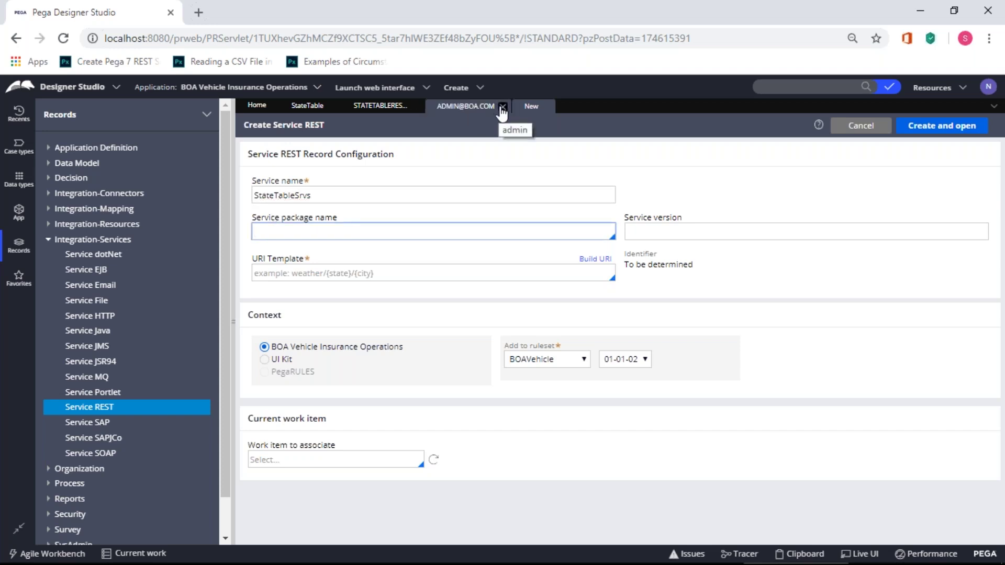
{"action": "left_click", "coordinate": [500, 106]}
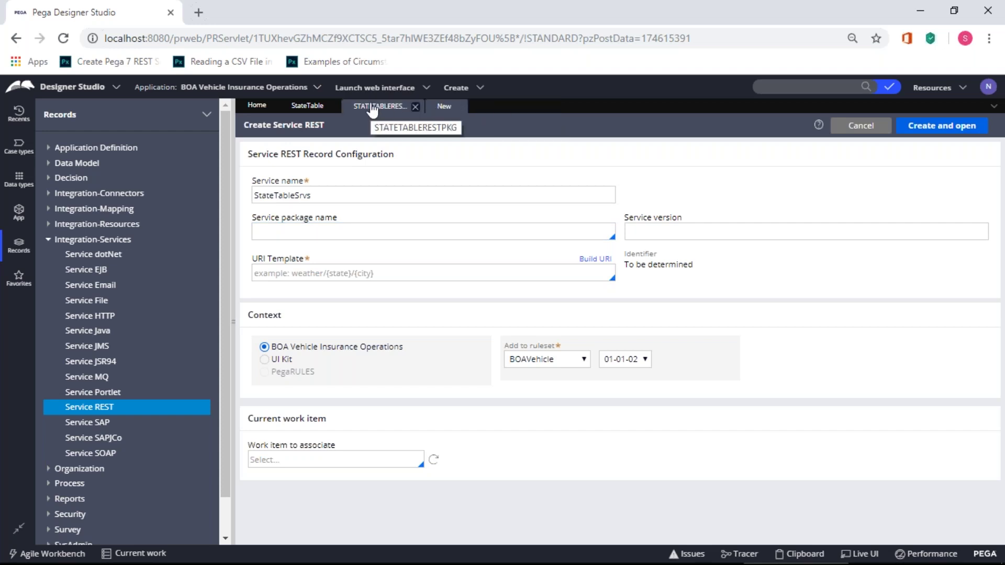
- Choose StateTableRESTPkg as the service package and enter service version 01
{"action": "left_click", "coordinate": [337, 230]}
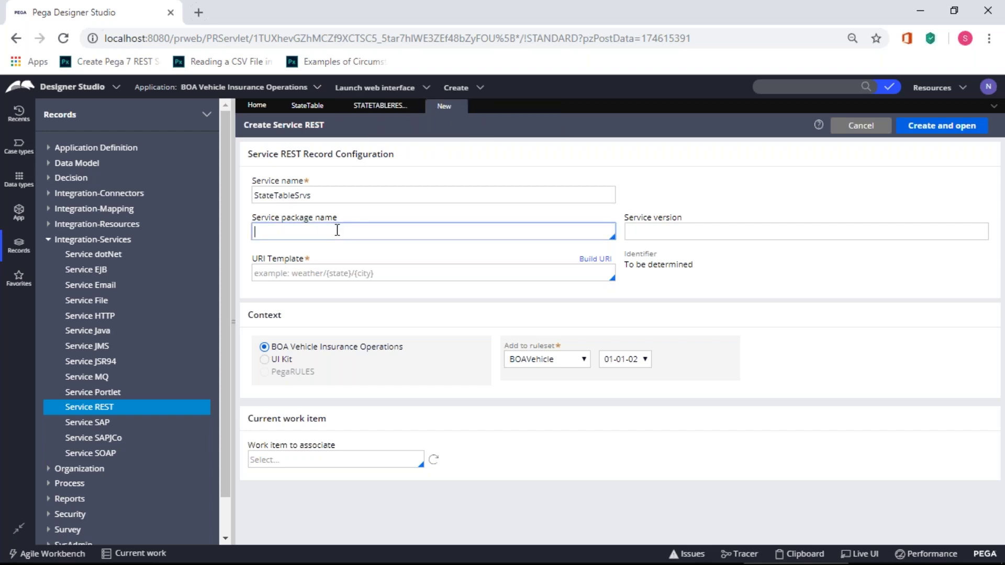
{"action": "type", "text": "S"}
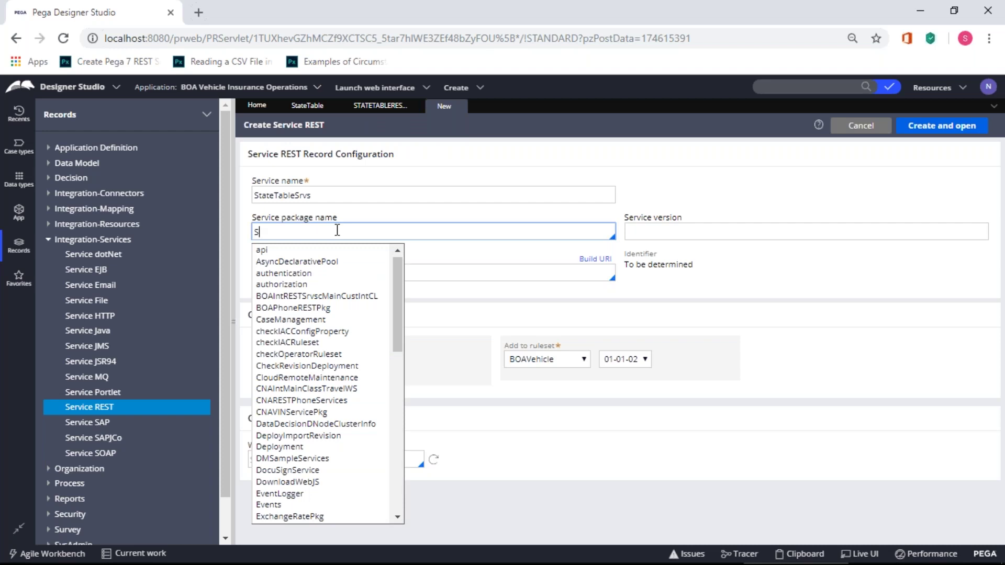
{"action": "type", "text": "tat"}
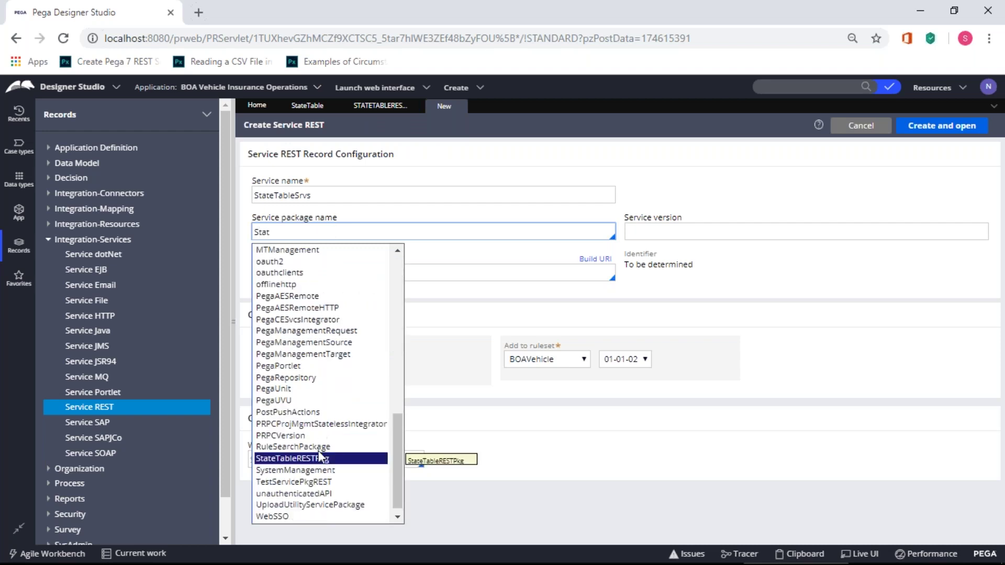
{"action": "left_click", "coordinate": [320, 459]}
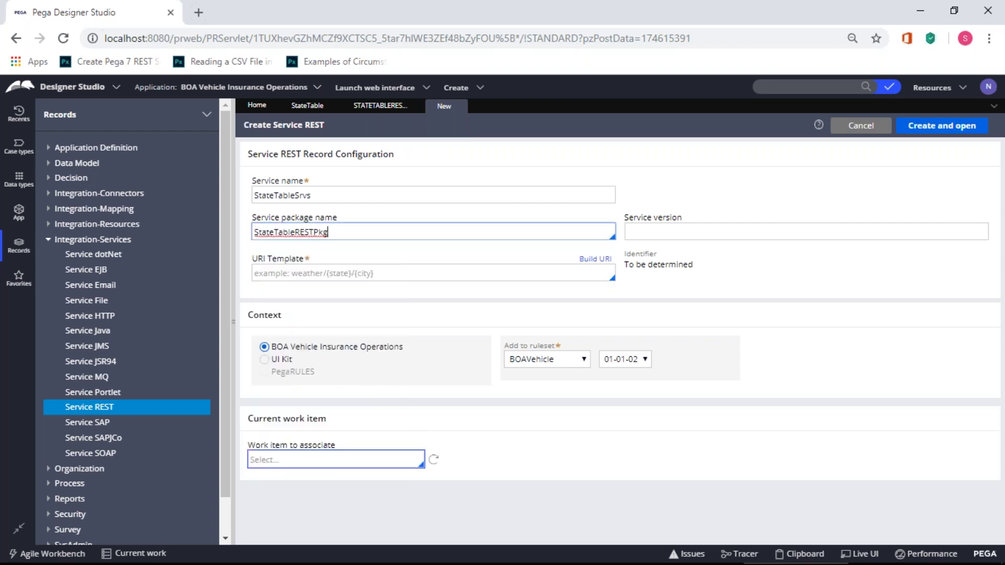
{"action": "left_click", "coordinate": [633, 229]}
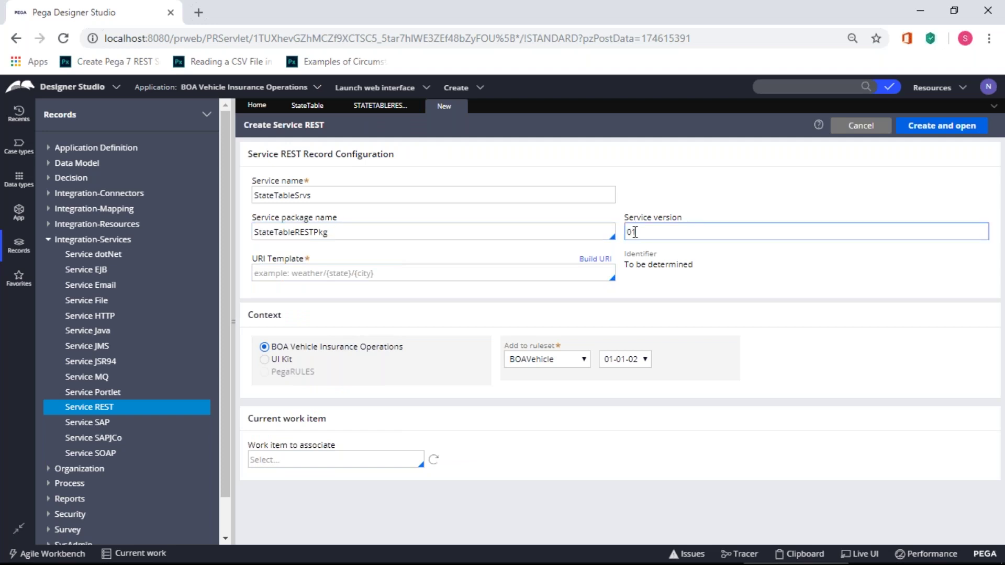
{"action": "left_click", "coordinate": [602, 315]}
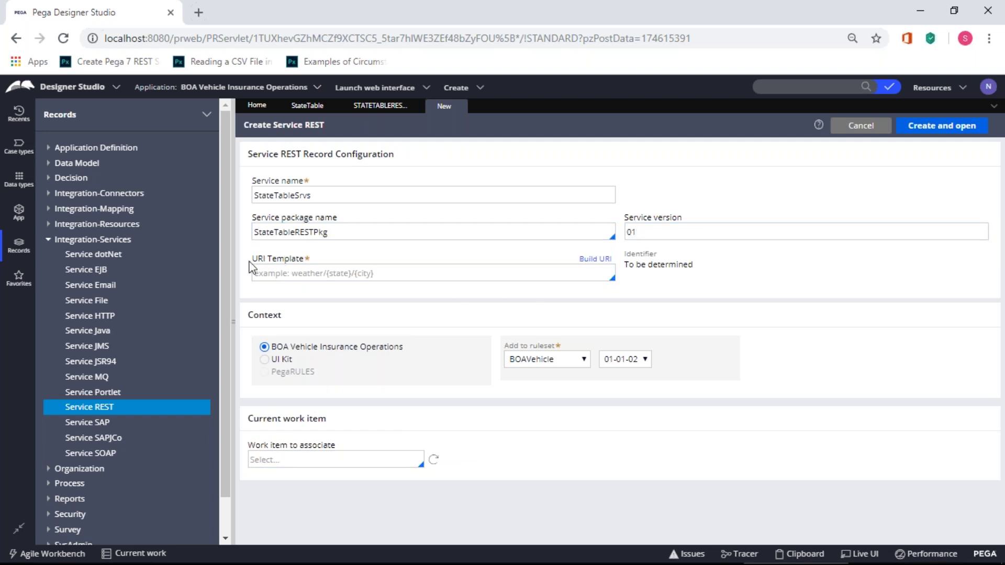
{"action": "left_click", "coordinate": [306, 274]}
- In Build URI, add a Literal component 'stateinfo', then add a second component row
{"action": "left_click", "coordinate": [595, 259]}
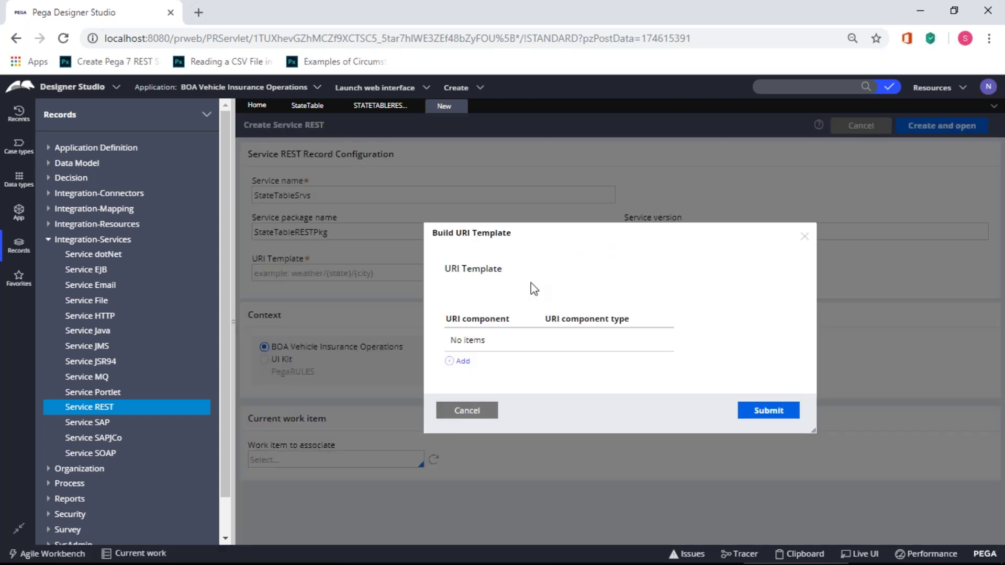
{"action": "left_click", "coordinate": [463, 362]}
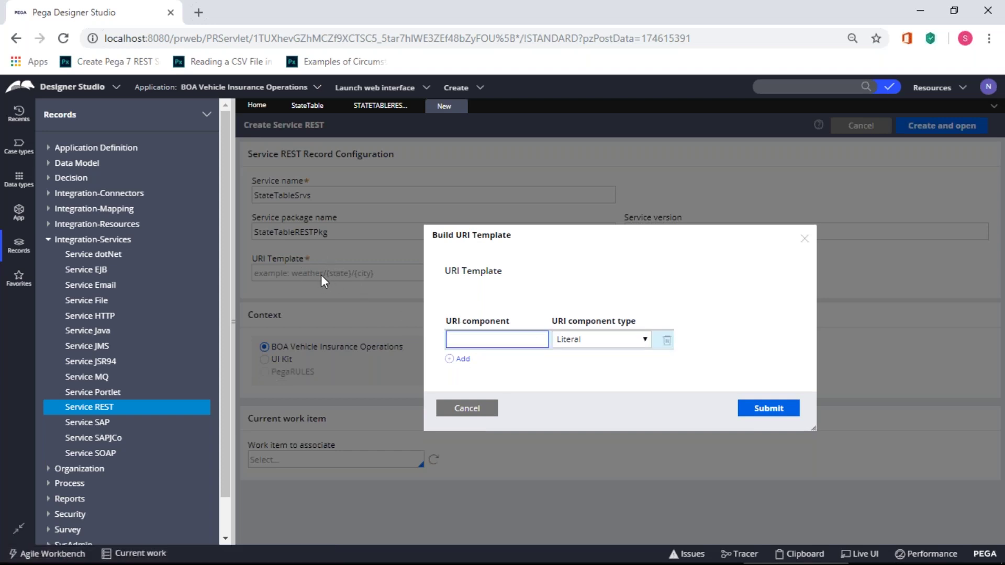
{"action": "left_click", "coordinate": [299, 273]}
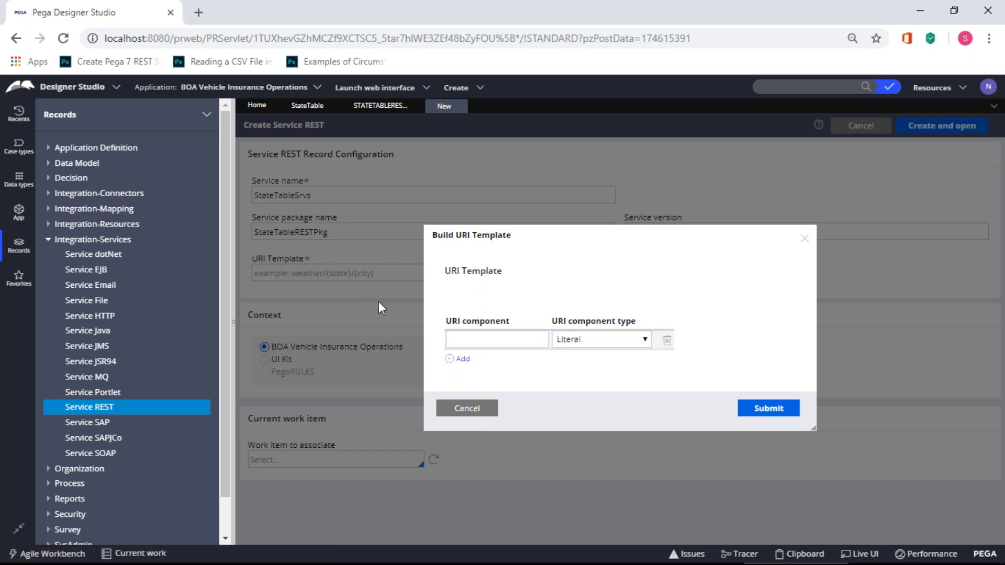
{"action": "left_click", "coordinate": [454, 338]}
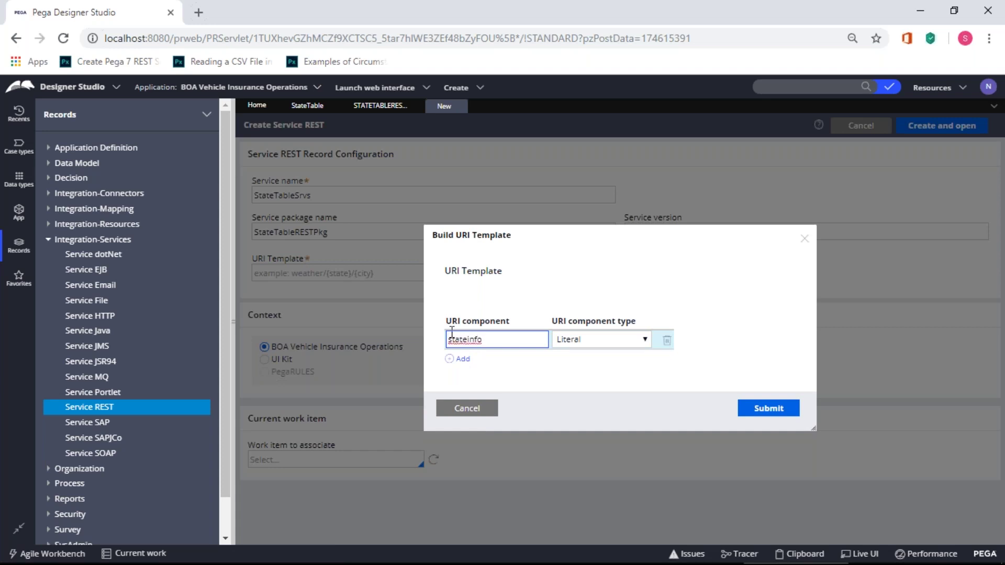
{"action": "left_click", "coordinate": [463, 360]}
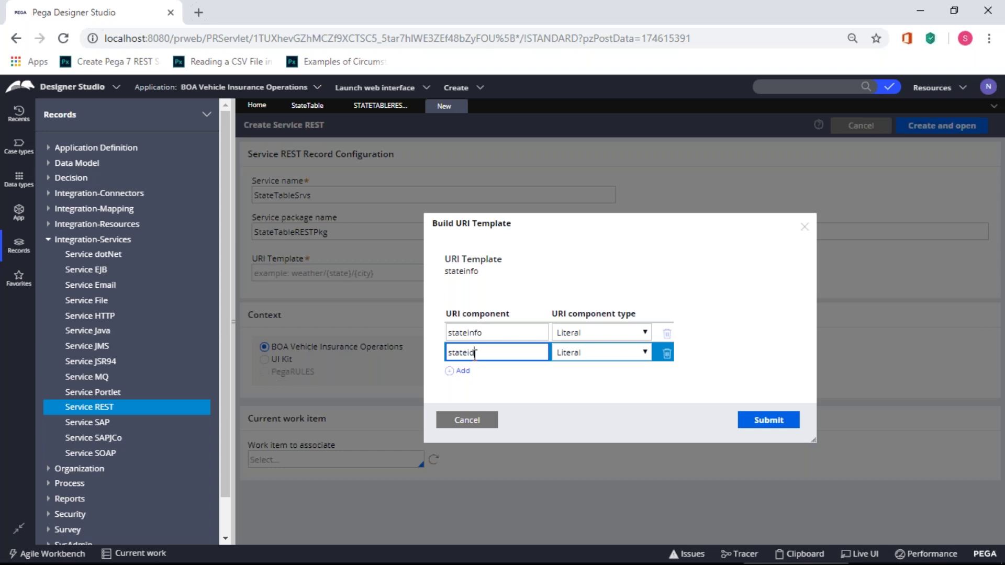
- Make stateid a Variable URI component and submit, giving the template stateinfo/{stateid}
{"action": "left_click", "coordinate": [602, 353]}
{"action": "left_click", "coordinate": [602, 352]}
{"action": "left_click", "coordinate": [601, 378]}
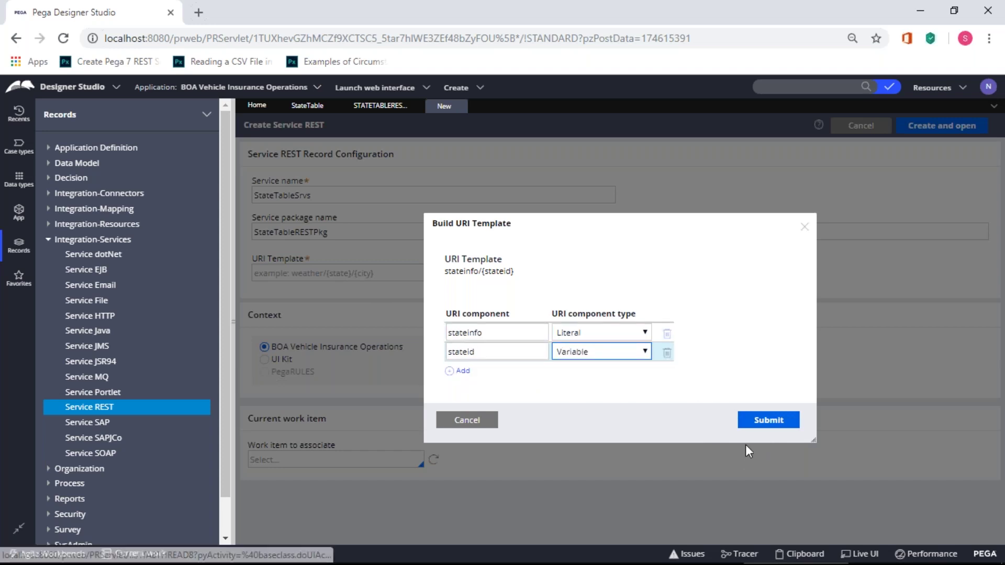
{"action": "left_click", "coordinate": [762, 425]}
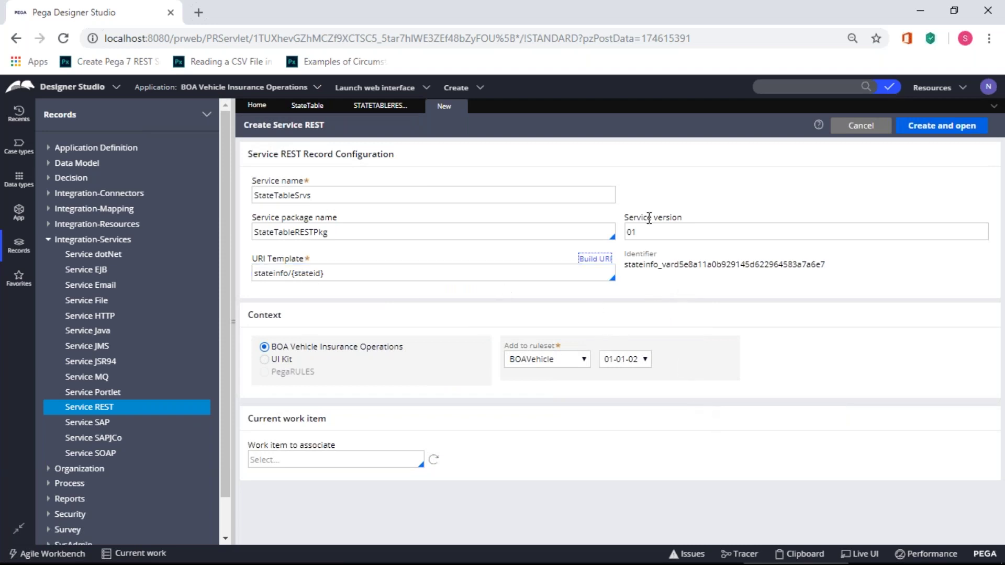
- Create the StateTableSrvs Service REST record and open it for editing
{"action": "left_click", "coordinate": [948, 131]}
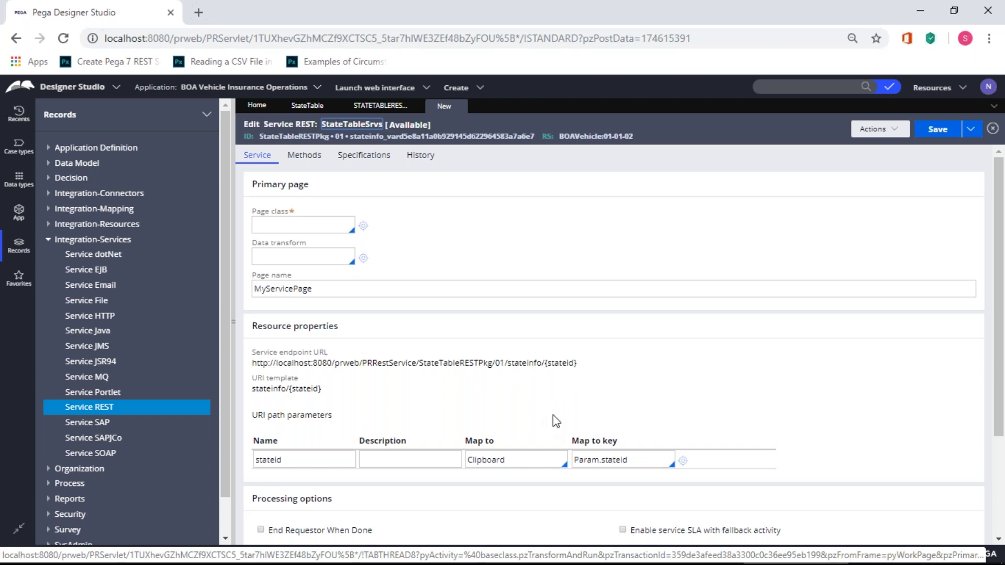
- Search BOA-Int and choose BOA-Int-RESTSrvsc-MainStateTableCL as the primary page class
{"action": "left_click", "coordinate": [320, 226]}
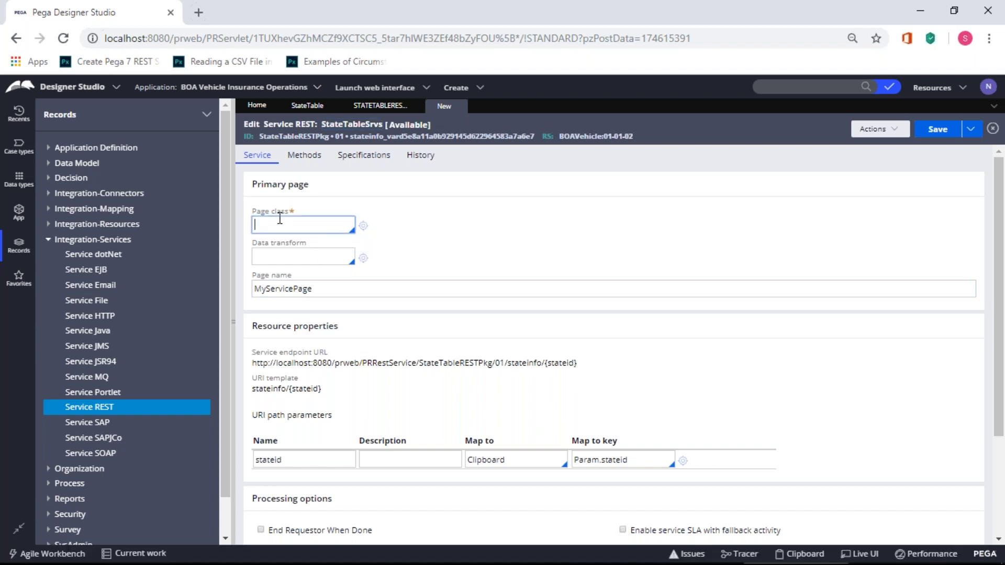
{"action": "key", "text": "Down"}
{"action": "type", "text": "BOA-Int"}
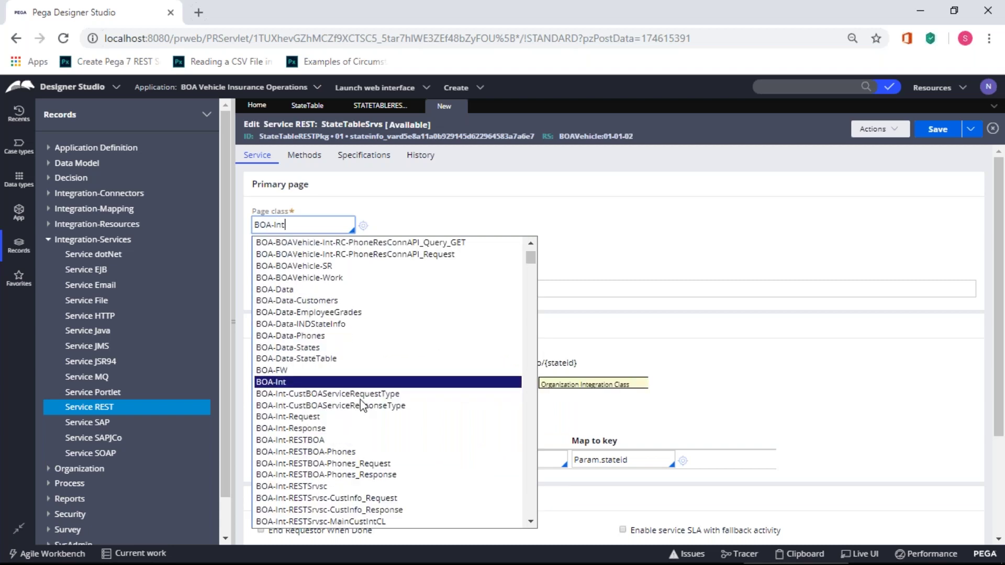
{"action": "scroll", "coordinate": [361, 418], "scroll_direction": "down", "scroll_amount": 1}
{"action": "scroll", "coordinate": [373, 520], "scroll_direction": "down", "scroll_amount": 2}
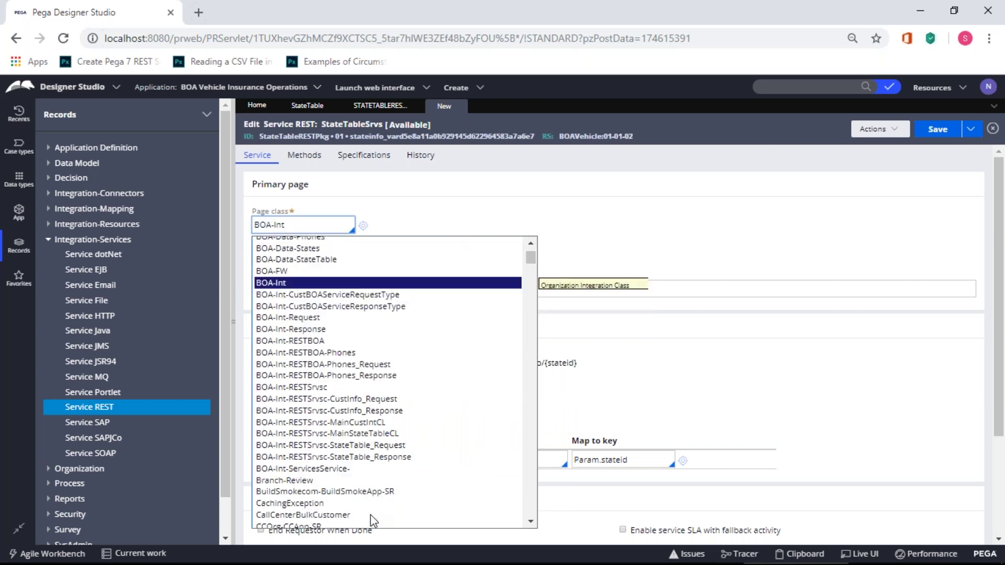
{"action": "left_click", "coordinate": [358, 434]}
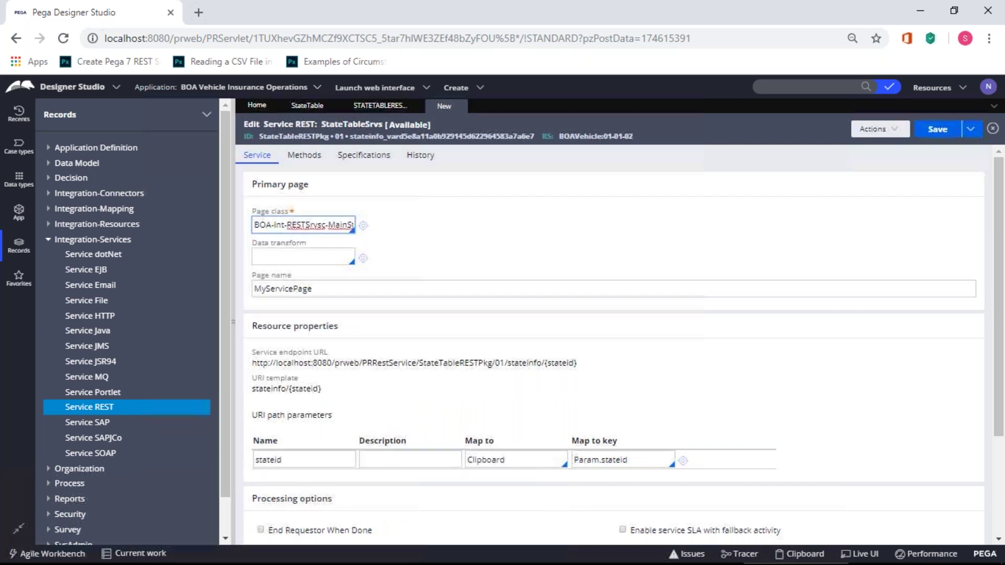
{"action": "left_click_drag", "start_coordinate": [289, 224], "coordinate": [420, 228]}
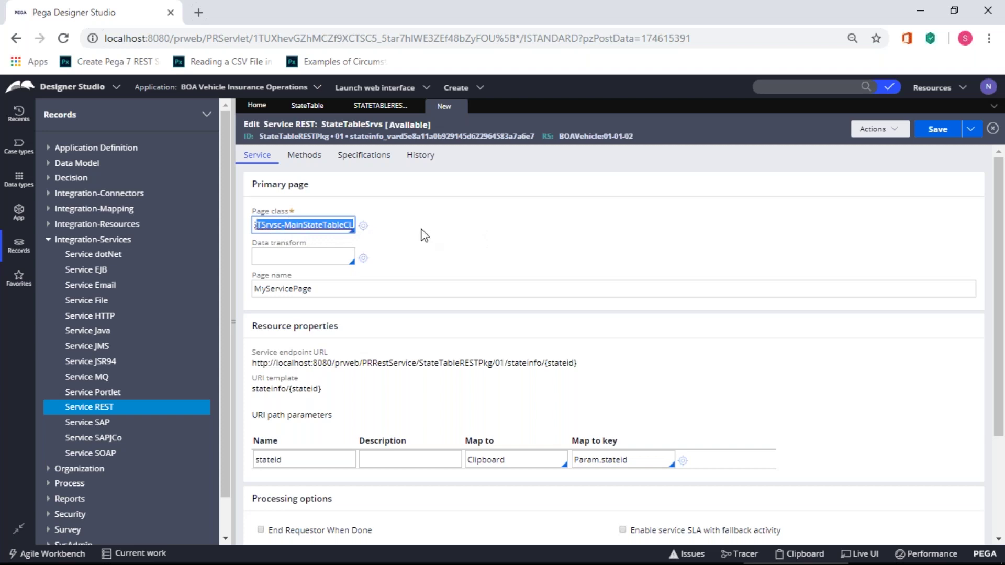
{"action": "left_click", "coordinate": [420, 234]}
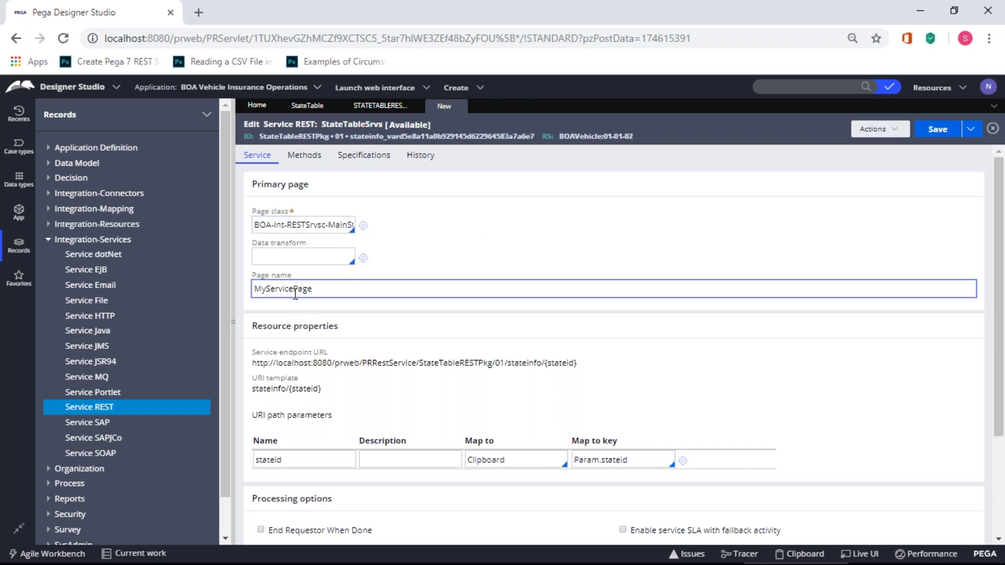
{"action": "scroll", "coordinate": [430, 415], "scroll_direction": "down", "scroll_amount": 2}
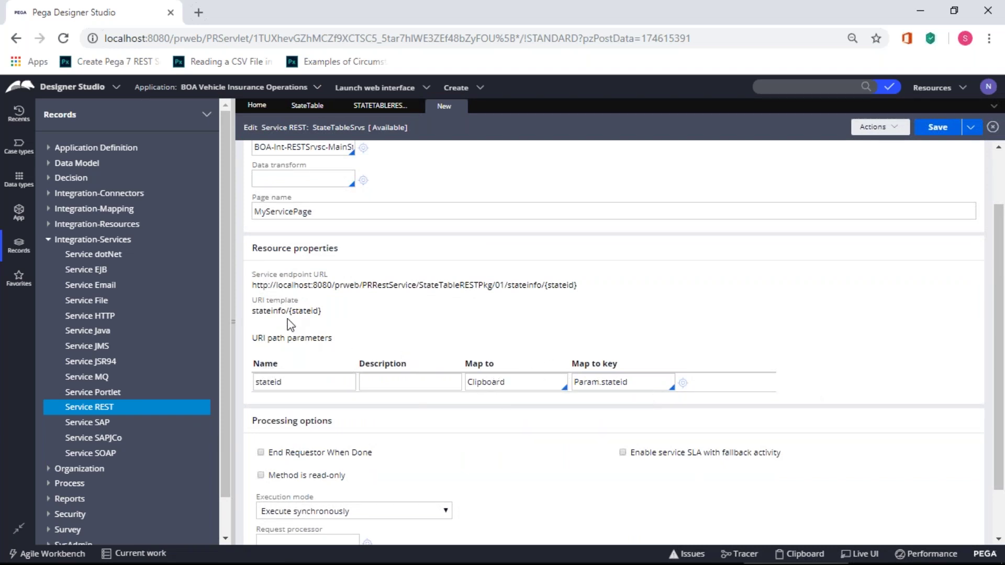
- Remap the stateid URI parameter from Param.stateid to .Request.Statetableid
{"action": "triple_click", "coordinate": [608, 383]}
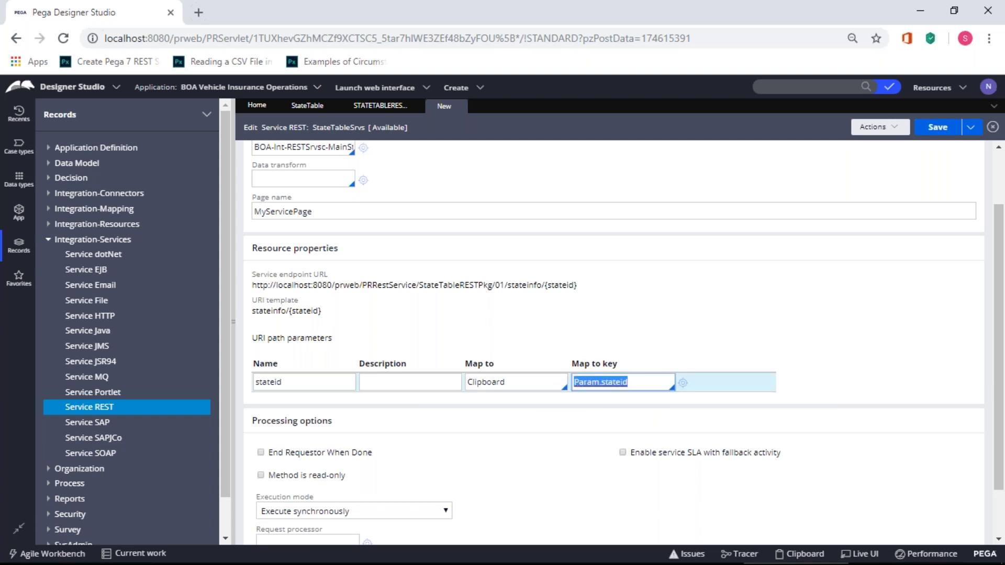
{"action": "key", "text": "BackSpace"}
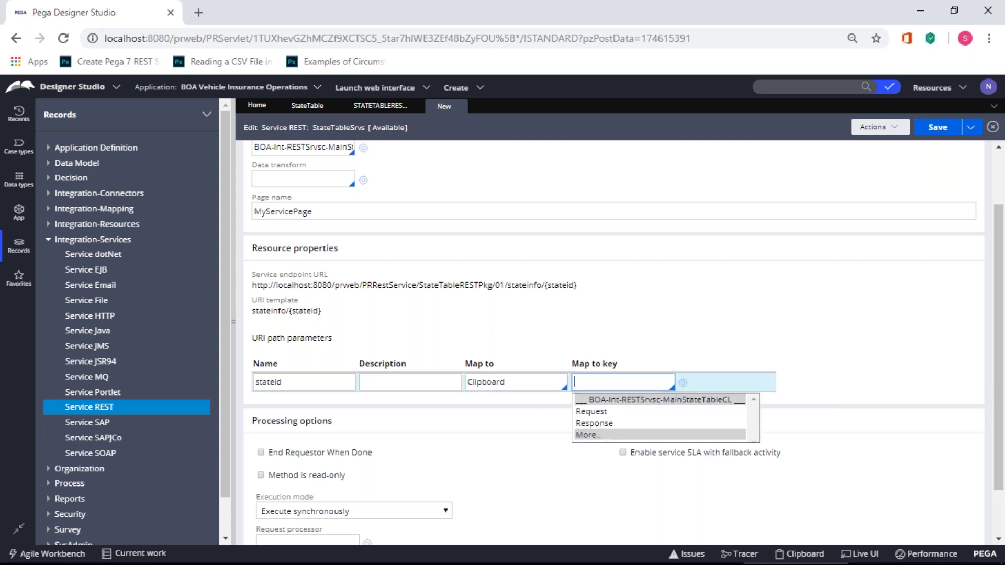
{"action": "left_click", "coordinate": [606, 412]}
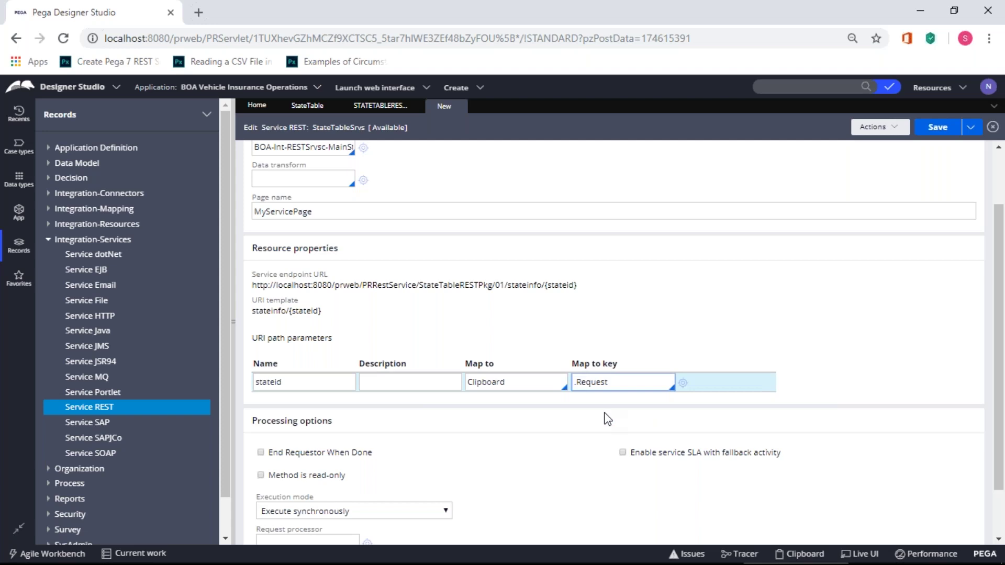
{"action": "type", "text": "."}
{"action": "left_click", "coordinate": [605, 412]}
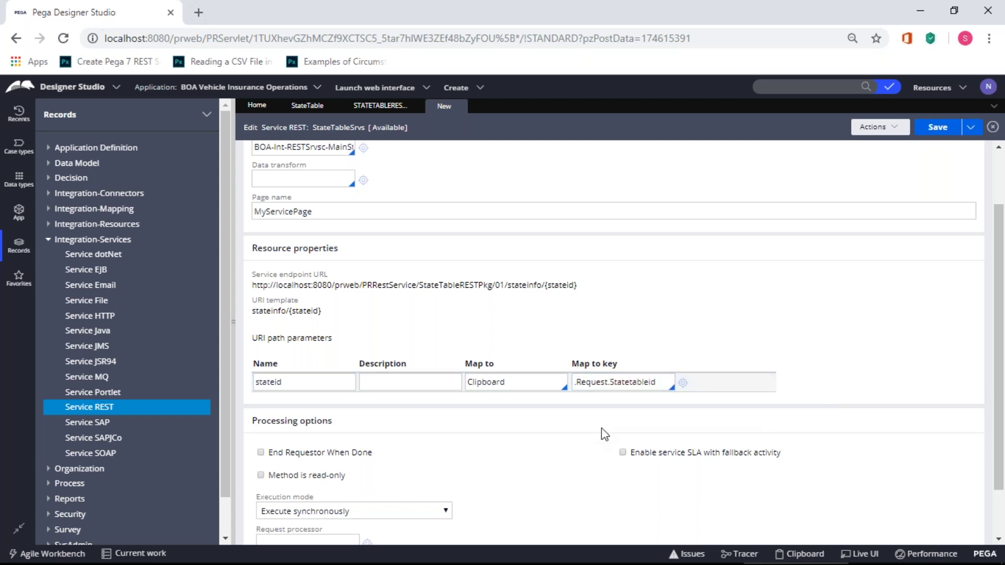
{"action": "scroll", "coordinate": [604, 435], "scroll_direction": "down", "scroll_amount": 1}
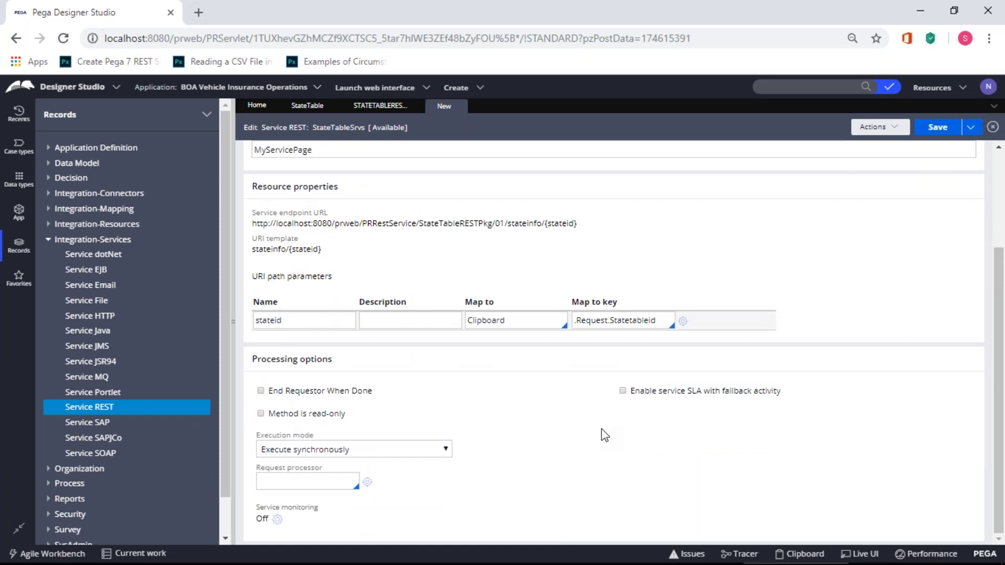
{"action": "scroll", "coordinate": [602, 429], "scroll_direction": "up", "scroll_amount": 3}
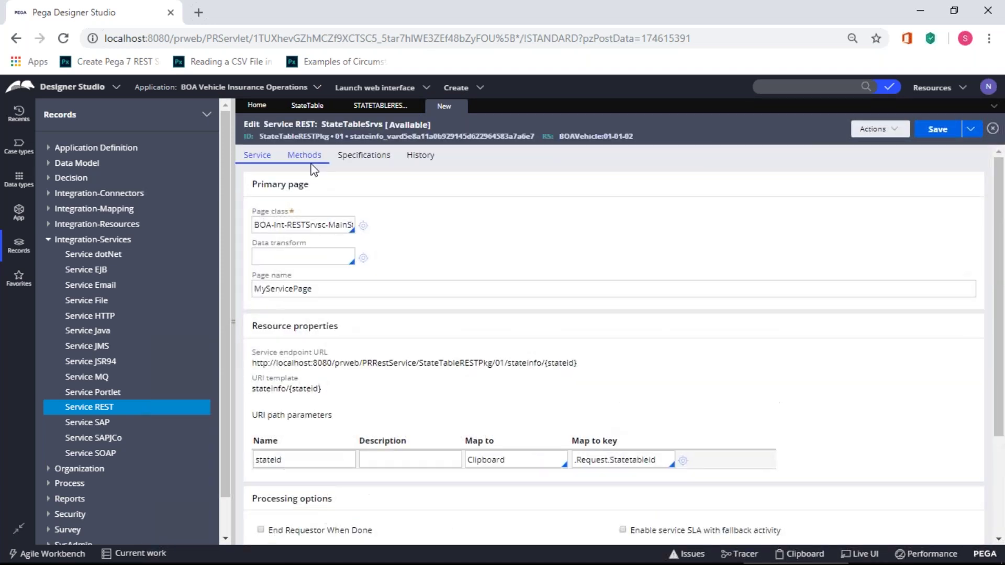
{"action": "left_click", "coordinate": [313, 167]}
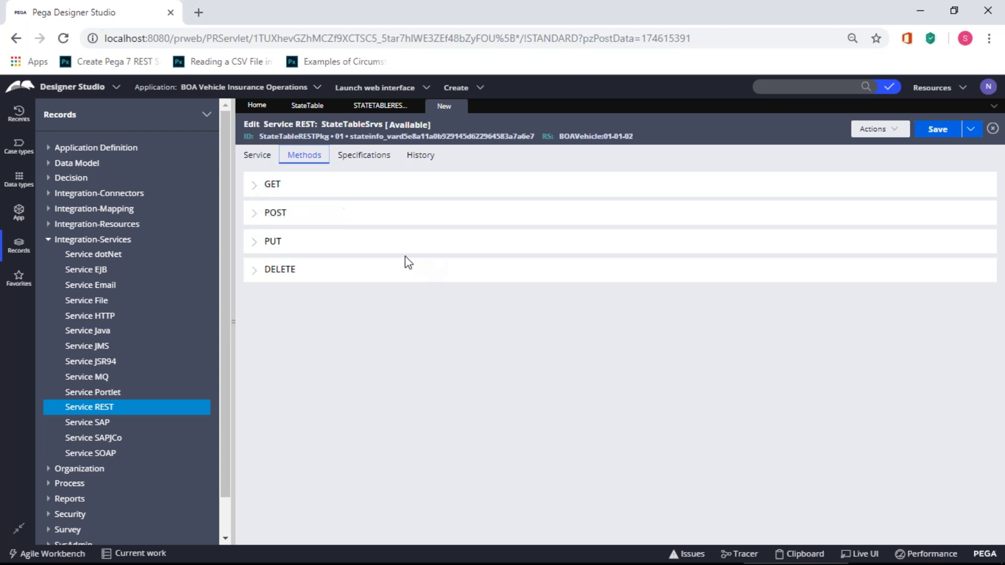
- Expand the GET method settings, then bring up Paint's Shapes gallery
{"action": "left_click", "coordinate": [253, 185]}
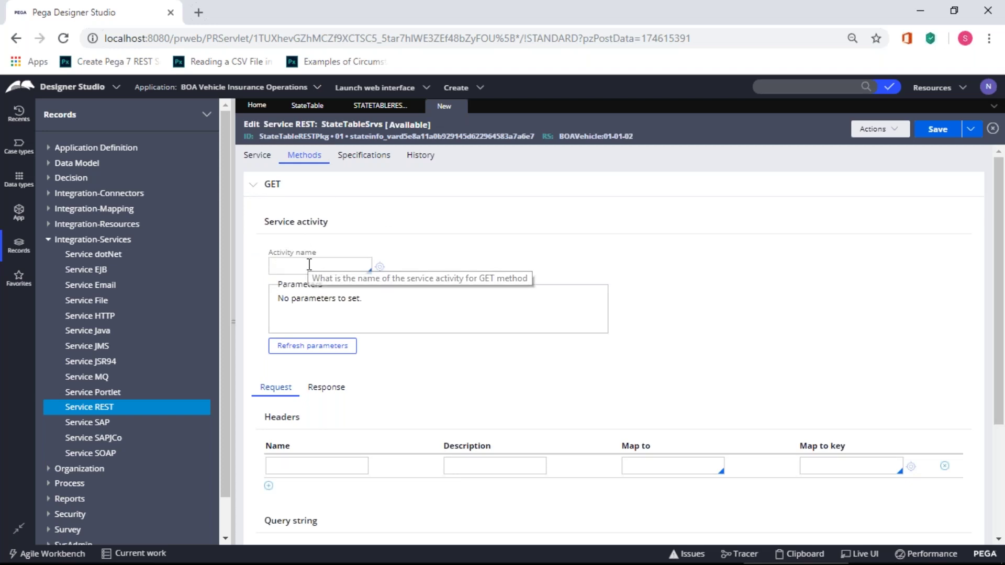
{"action": "left_click", "coordinate": [446, 102]}
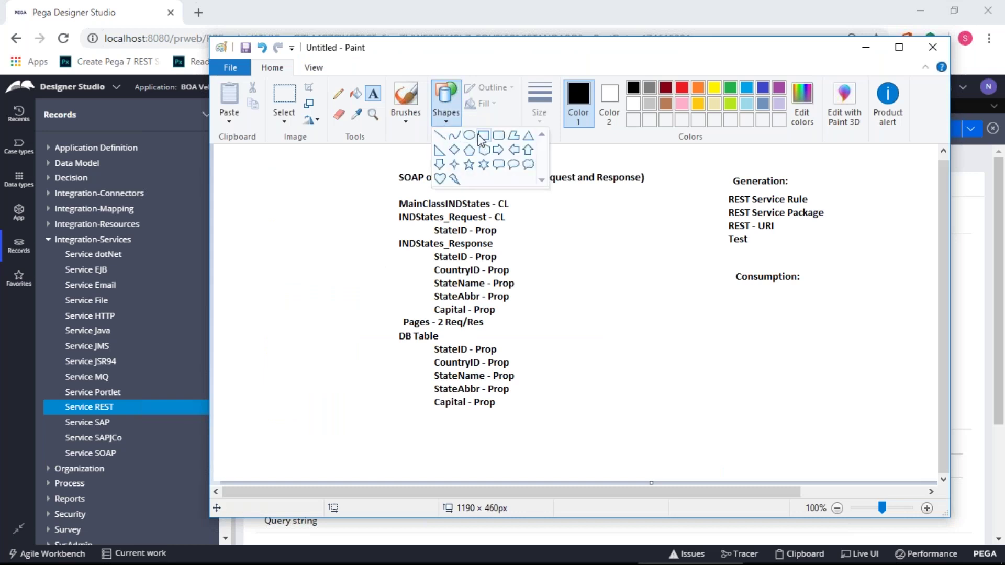
- Draw a hexagon labelled SAP under the Consumption heading, undoing a stray rounded rectangle
{"action": "left_click", "coordinate": [499, 137]}
{"action": "left_click_drag", "start_coordinate": [732, 316], "coordinate": [804, 437]}
{"action": "key", "text": "ctrl+z"}
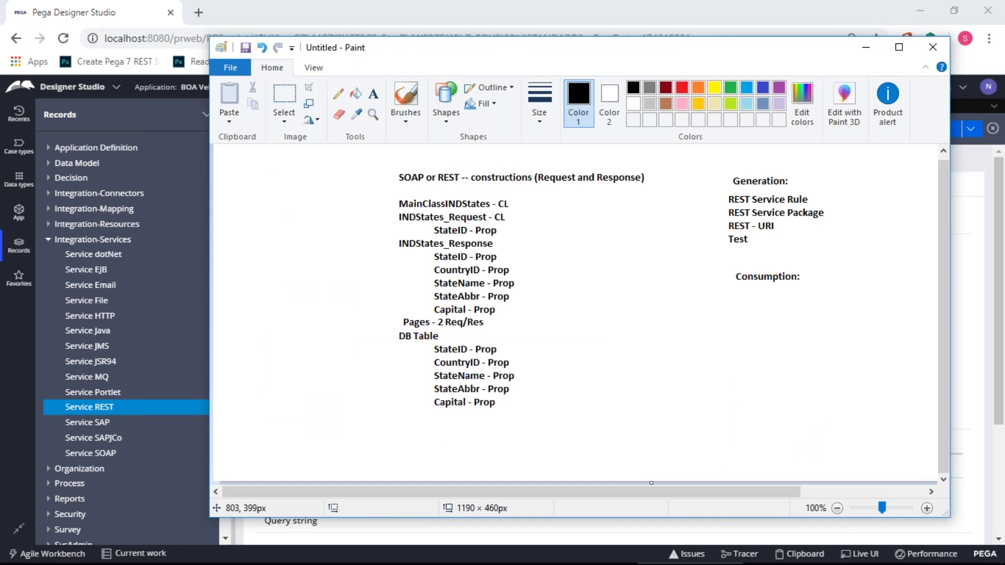
{"action": "left_click", "coordinate": [447, 102]}
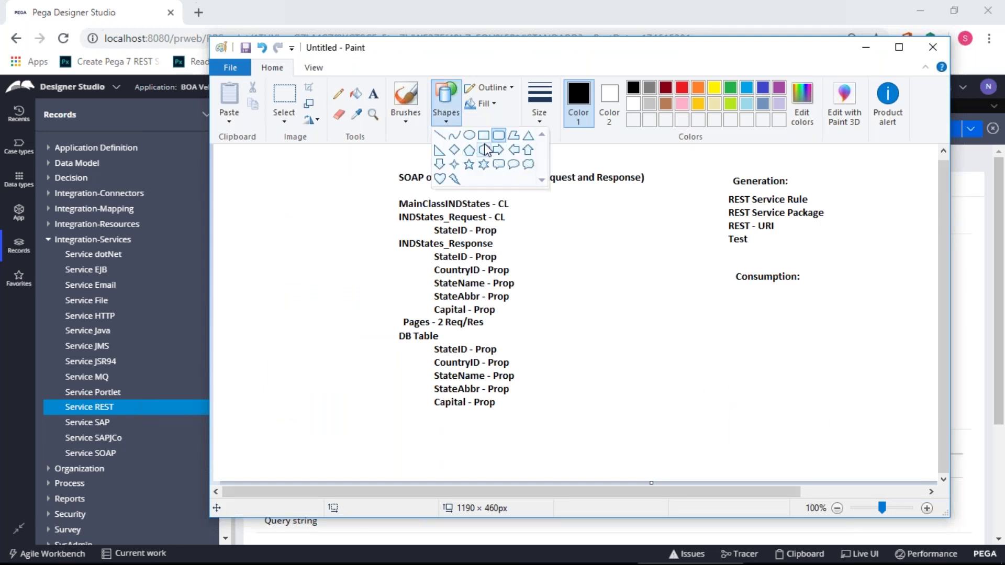
{"action": "left_click", "coordinate": [484, 150]}
{"action": "left_click_drag", "start_coordinate": [809, 397], "coordinate": [733, 314]}
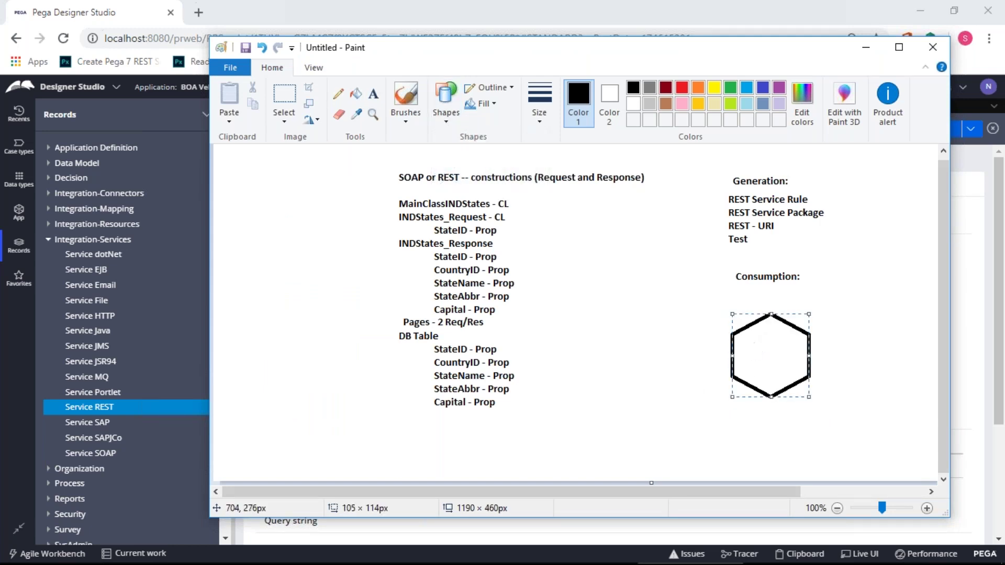
{"action": "left_click", "coordinate": [373, 93]}
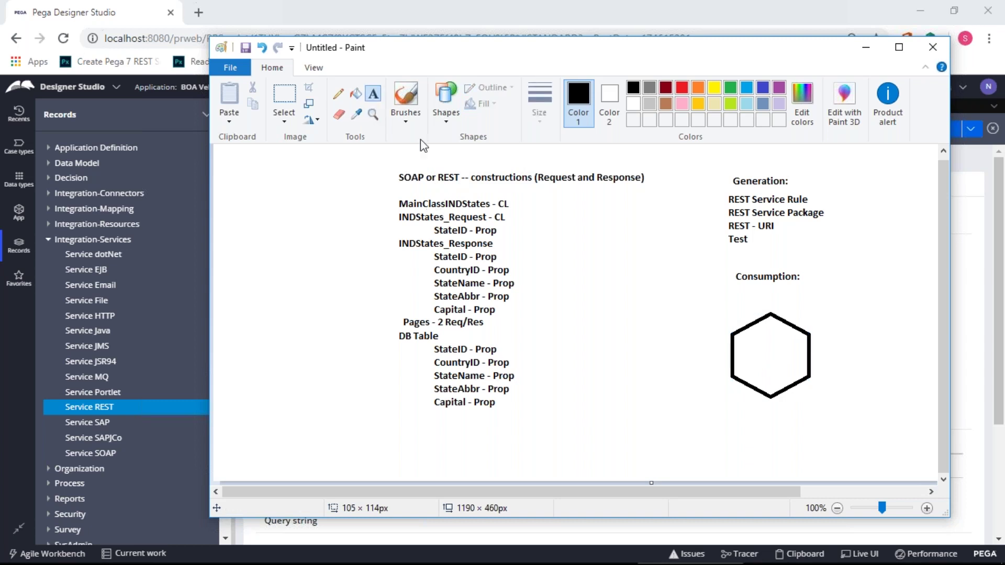
{"action": "left_click", "coordinate": [748, 346]}
{"action": "type", "text": "SAP"}
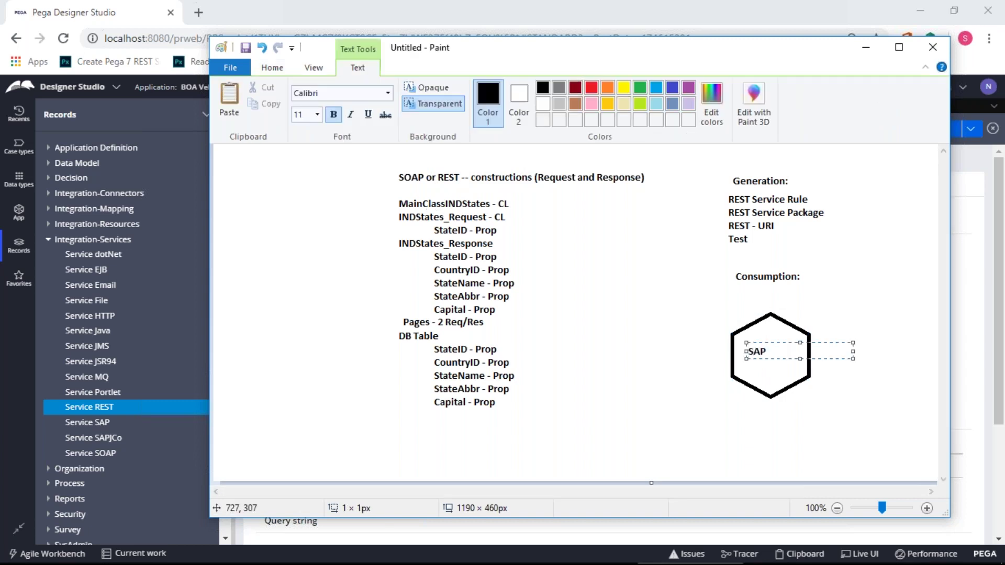
{"action": "left_click", "coordinate": [746, 414]}
- Draw a tall rectangle labelled PEGA beside the DB Table notes
{"action": "left_click", "coordinate": [446, 124]}
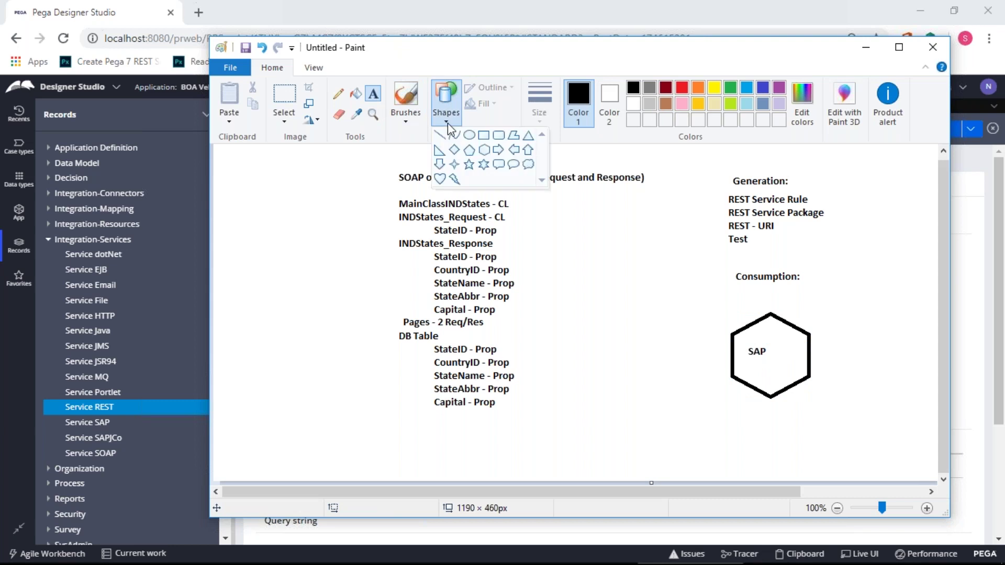
{"action": "left_click", "coordinate": [484, 136]}
{"action": "mouse_move", "coordinate": [567, 313]}
{"action": "left_mouse_down"}
{"action": "mouse_move", "coordinate": [583, 386]}
{"action": "mouse_move", "coordinate": [649, 445]}
{"action": "left_mouse_up"}
{"action": "left_click", "coordinate": [373, 95]}
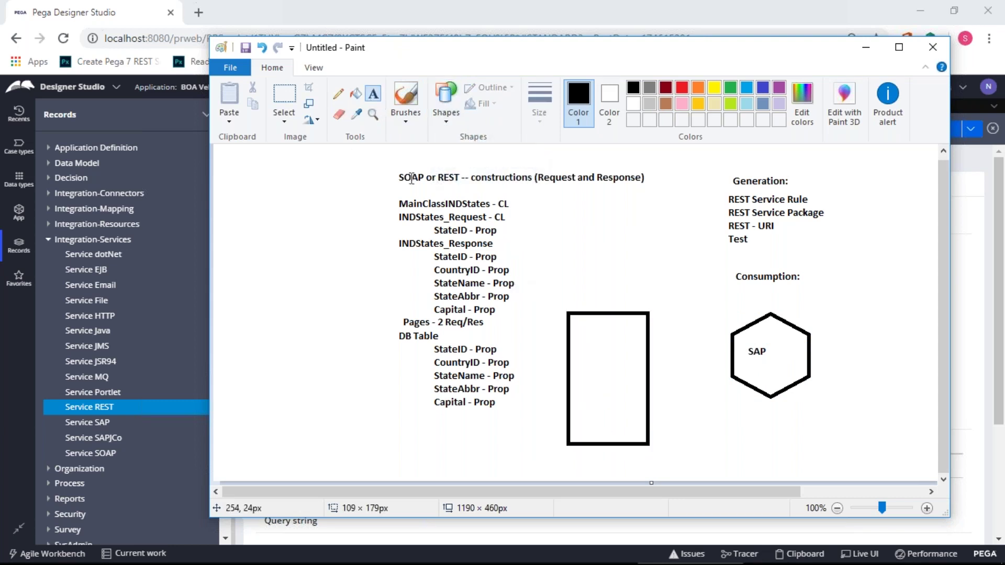
{"action": "left_click", "coordinate": [575, 302]}
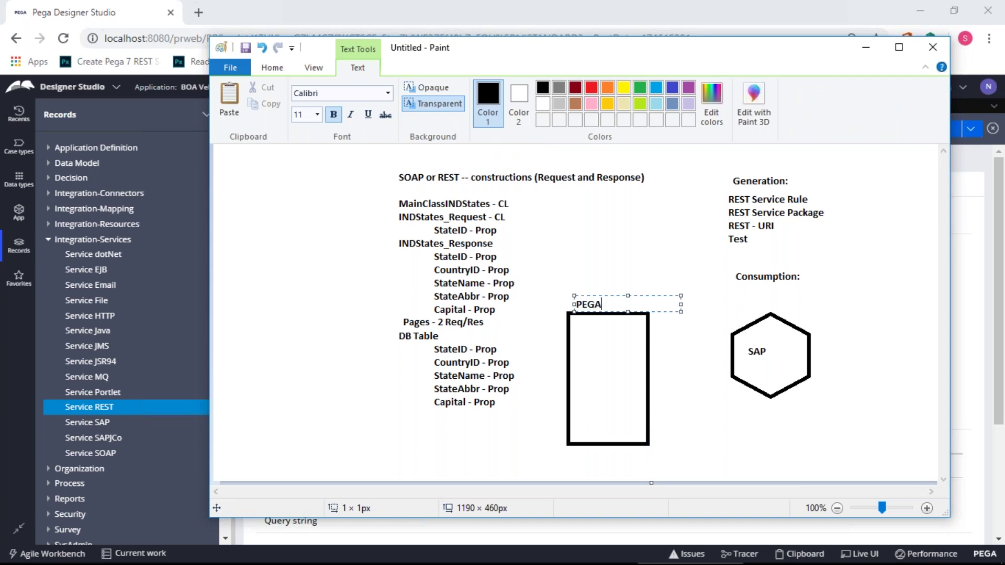
{"action": "left_click", "coordinate": [636, 353]}
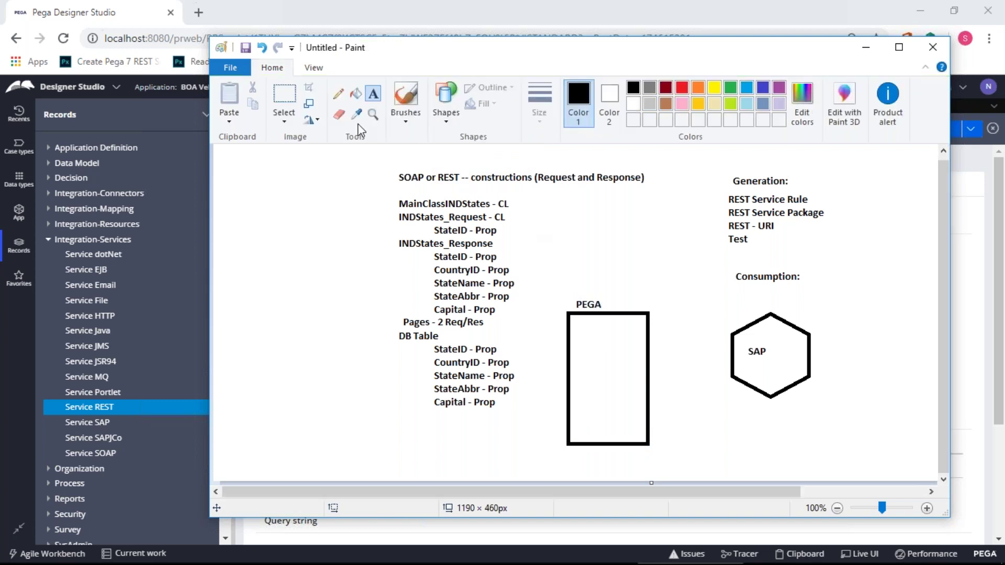
- Add a red four-point star on the PEGA box's right edge
{"action": "left_click", "coordinate": [446, 120]}
{"action": "left_click", "coordinate": [455, 168]}
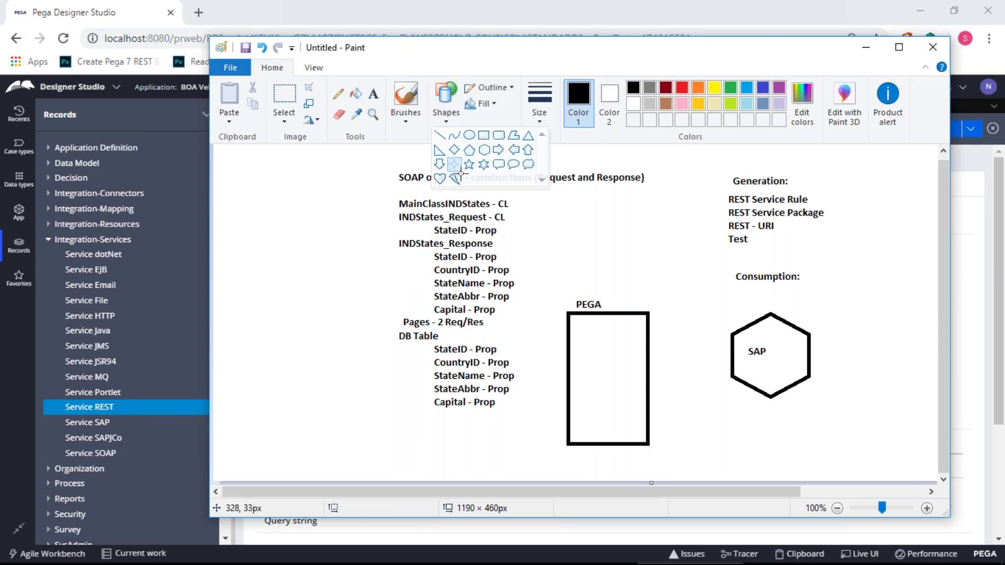
{"action": "left_click_drag", "start_coordinate": [667, 393], "coordinate": [632, 340]}
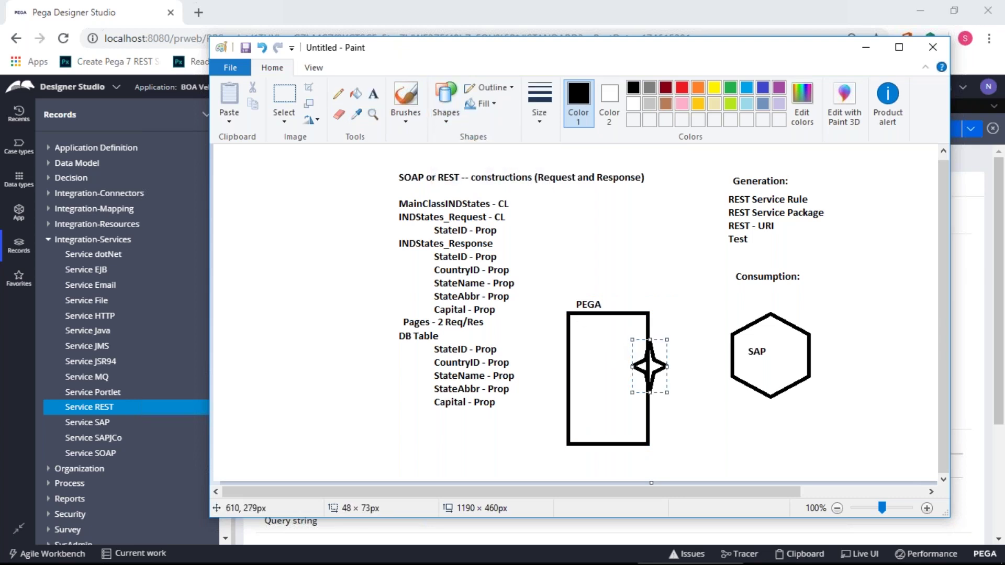
{"action": "left_click", "coordinate": [682, 87]}
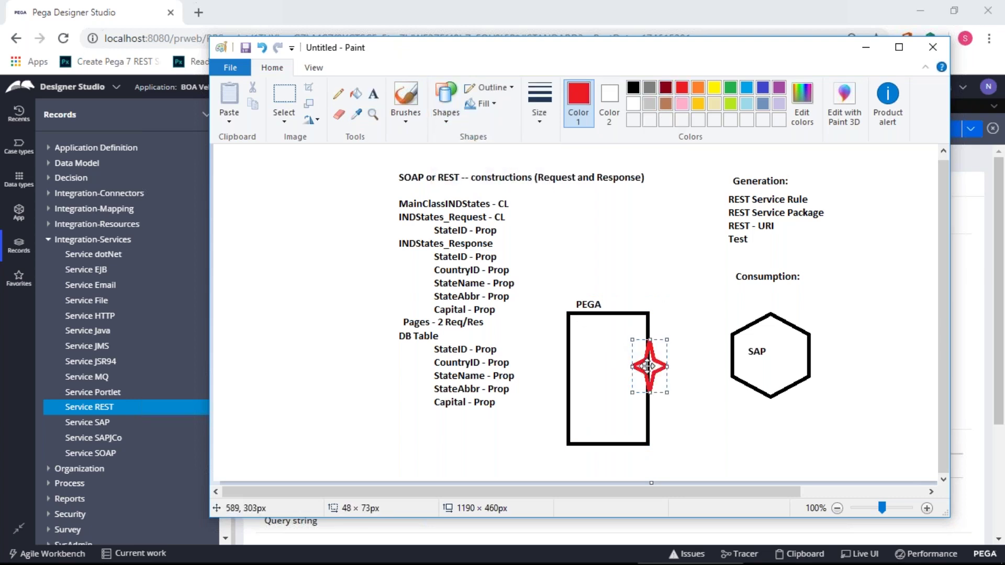
{"action": "left_click", "coordinate": [676, 424]}
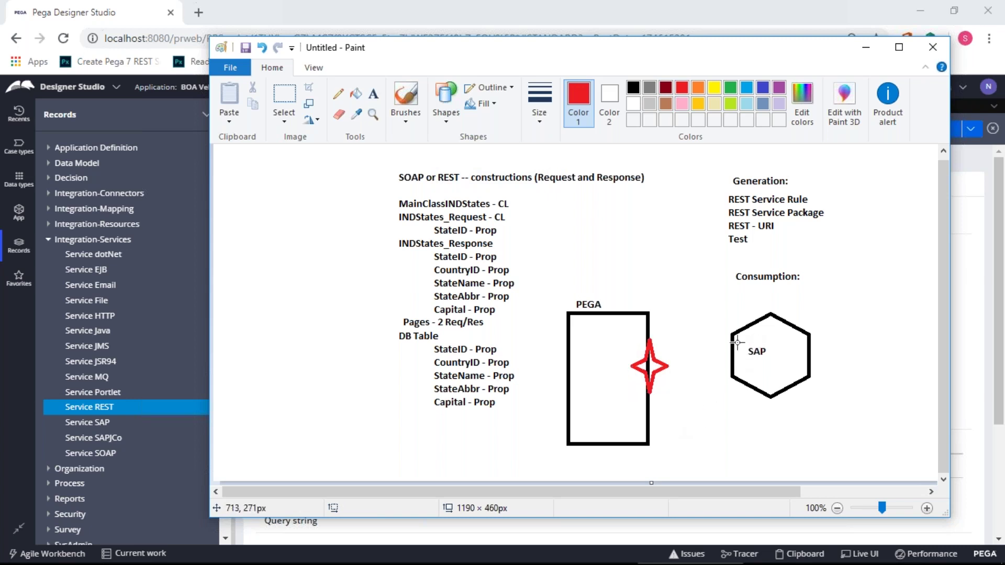
- Connect the SAP hexagon and PEGA box with an orange line
{"action": "left_click", "coordinate": [446, 97]}
{"action": "left_click", "coordinate": [440, 135]}
{"action": "left_click_drag", "start_coordinate": [742, 336], "coordinate": [637, 326]}
{"action": "left_click", "coordinate": [696, 89]}
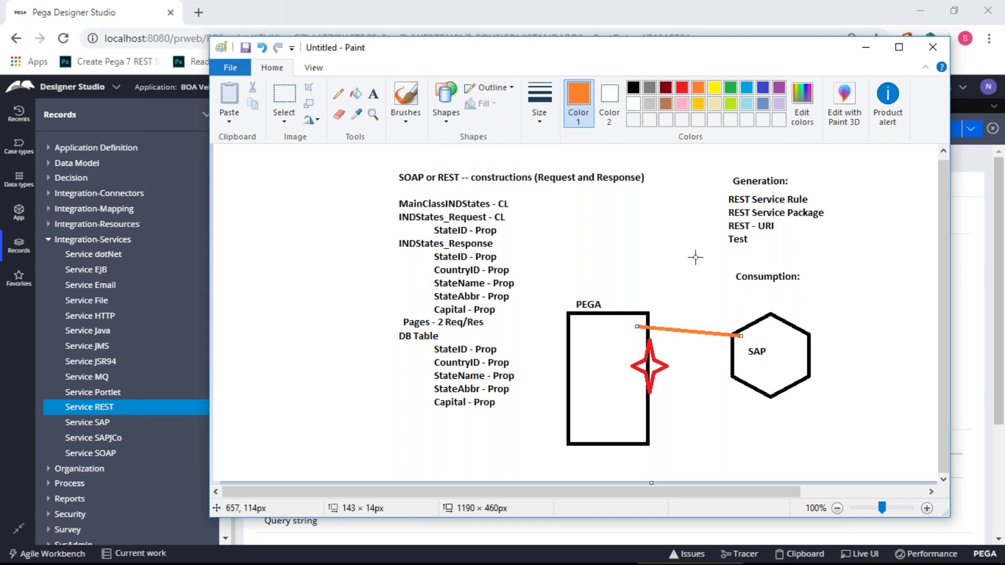
- Draw a second PEGA-to-SAP line and add REQUEST and RESPOND labels
{"action": "left_click_drag", "start_coordinate": [636, 424], "coordinate": [749, 377]}
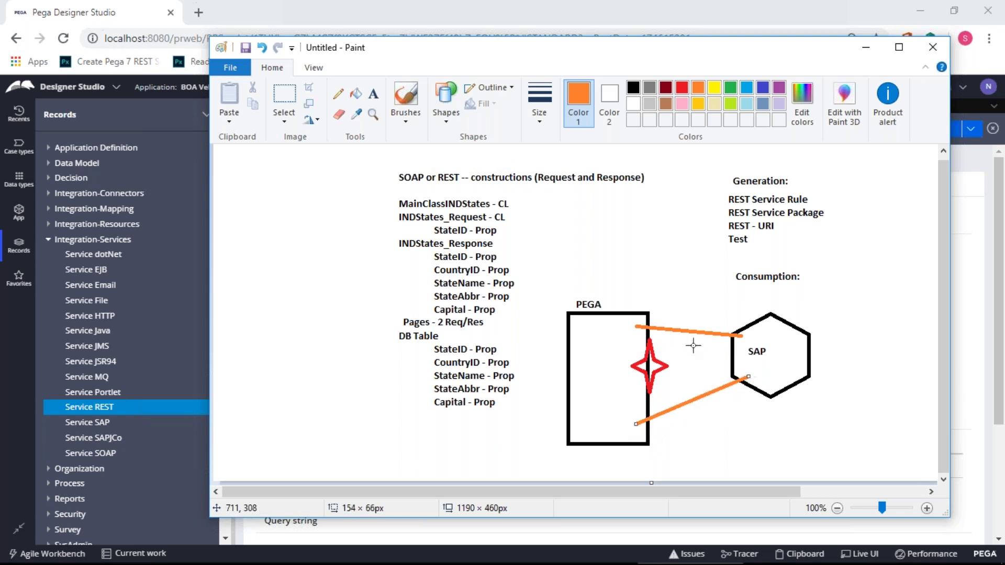
{"action": "left_click", "coordinate": [373, 94]}
{"action": "left_click", "coordinate": [589, 324]}
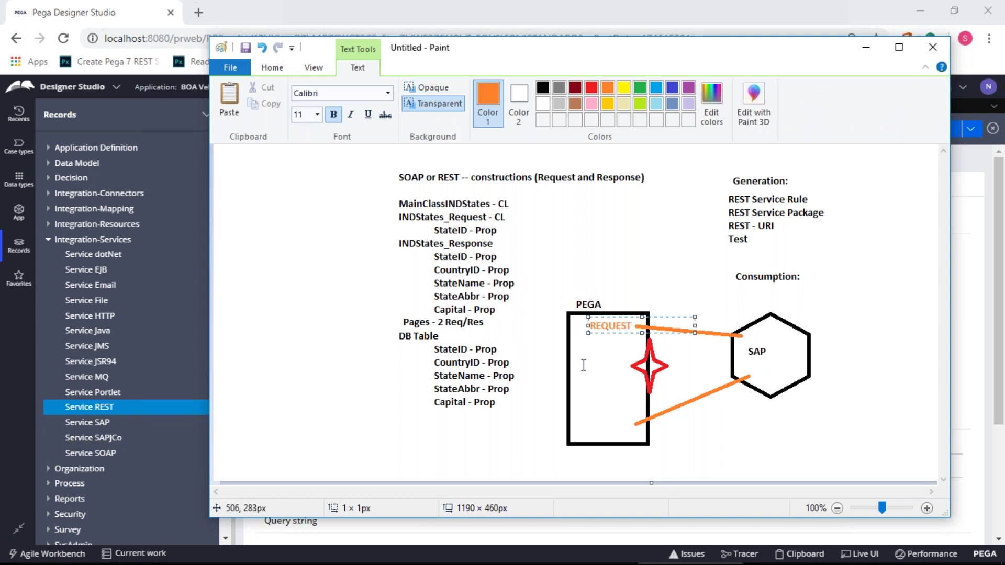
{"action": "left_click", "coordinate": [601, 422]}
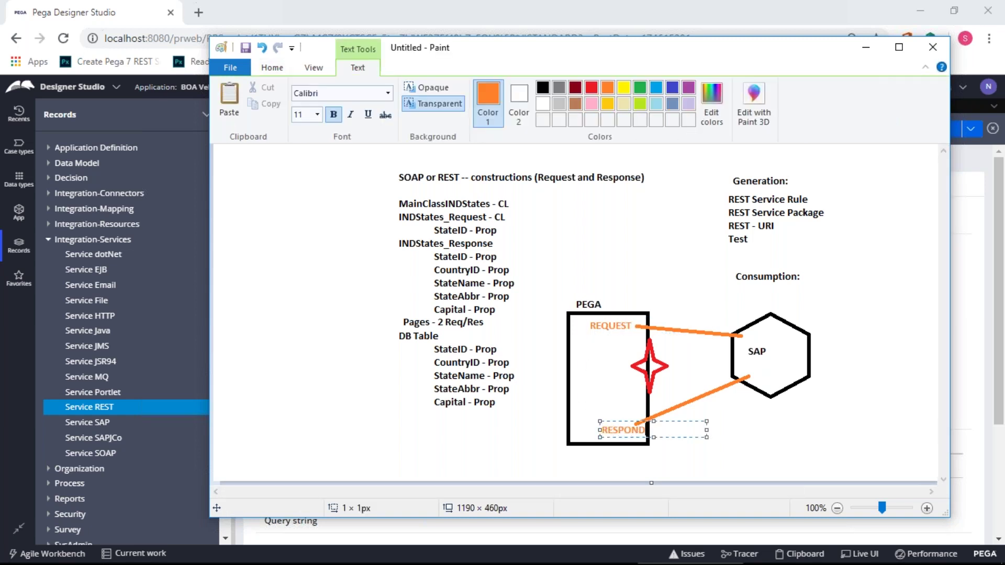
{"action": "left_click", "coordinate": [725, 440]}
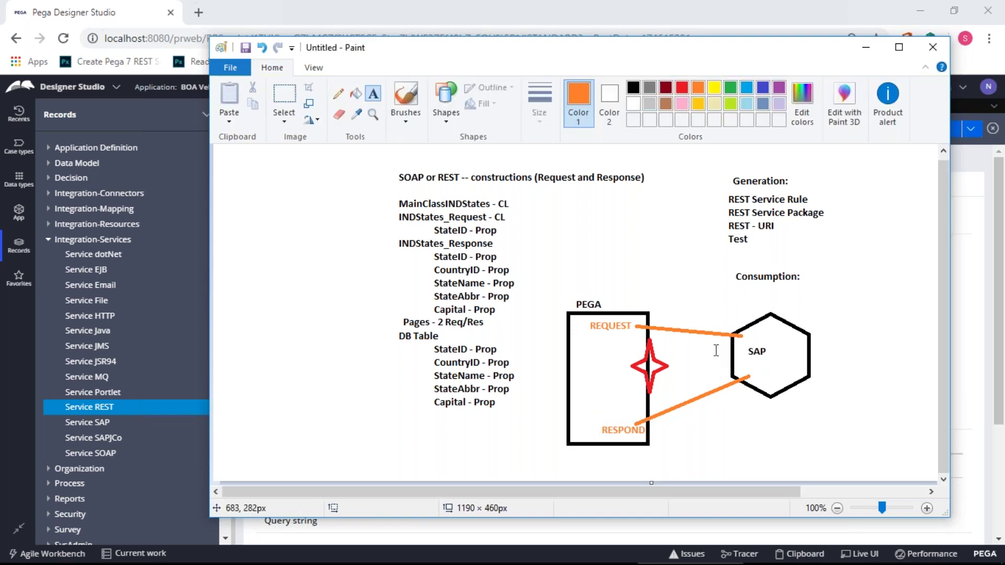
- Add an orange rounded box labelled StateTable below Capital - Prop
{"action": "left_click", "coordinate": [446, 111]}
{"action": "left_click", "coordinate": [494, 136]}
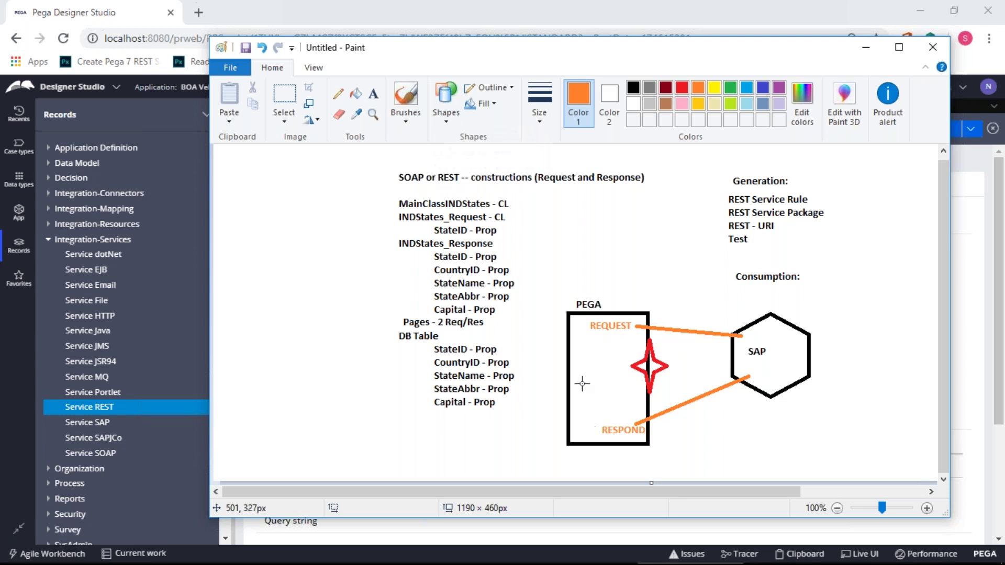
{"action": "left_click_drag", "start_coordinate": [508, 410], "coordinate": [545, 463]}
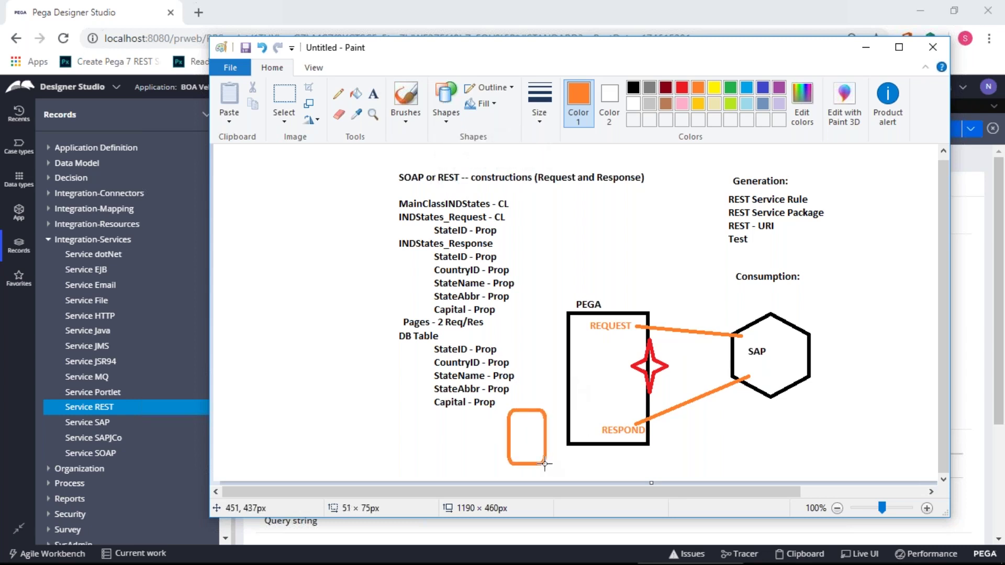
{"action": "left_click", "coordinate": [374, 93]}
{"action": "left_click", "coordinate": [513, 443]}
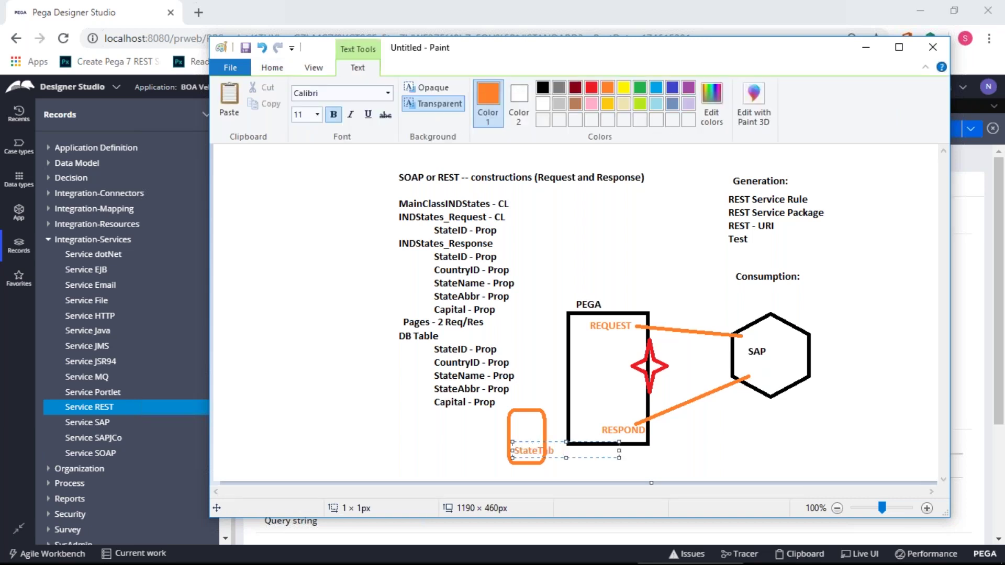
{"action": "left_click", "coordinate": [675, 440]}
- Place a pink six-point star inside the PEGA box
{"action": "left_click", "coordinate": [446, 102]}
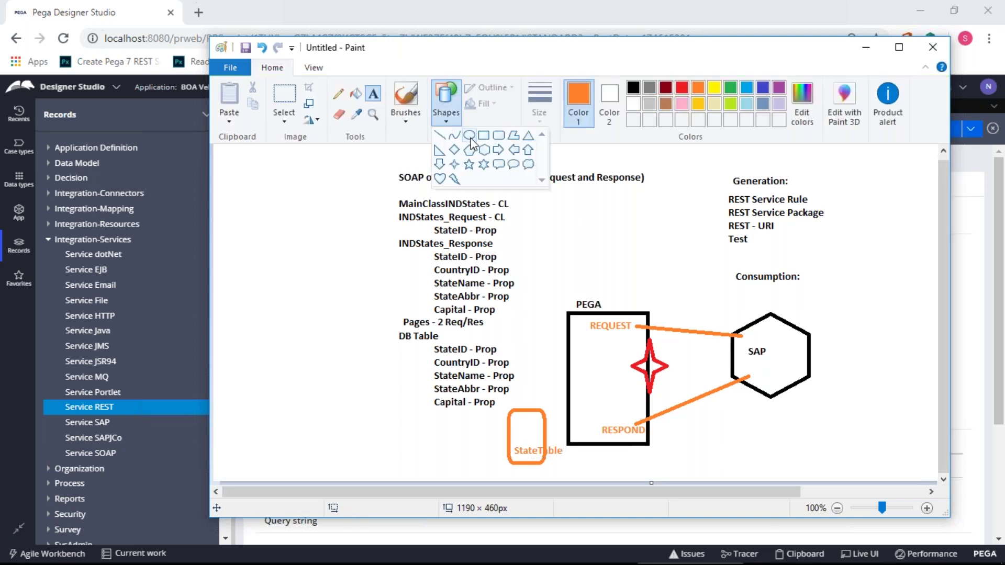
{"action": "left_click", "coordinate": [484, 166]}
{"action": "left_click_drag", "start_coordinate": [606, 400], "coordinate": [589, 370]}
{"action": "left_click", "coordinate": [682, 88]}
{"action": "left_click", "coordinate": [682, 103]}
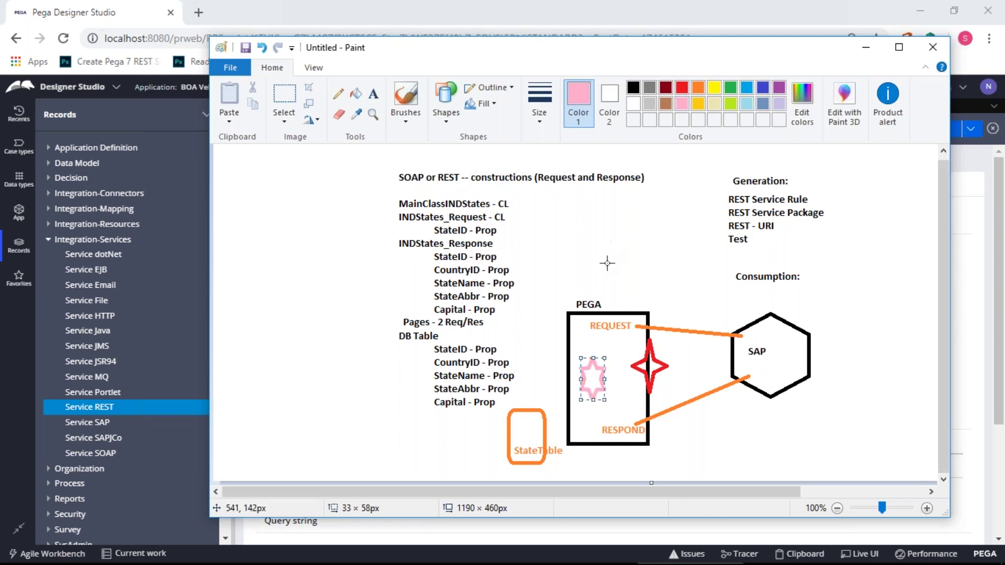
{"action": "left_click", "coordinate": [708, 440]}
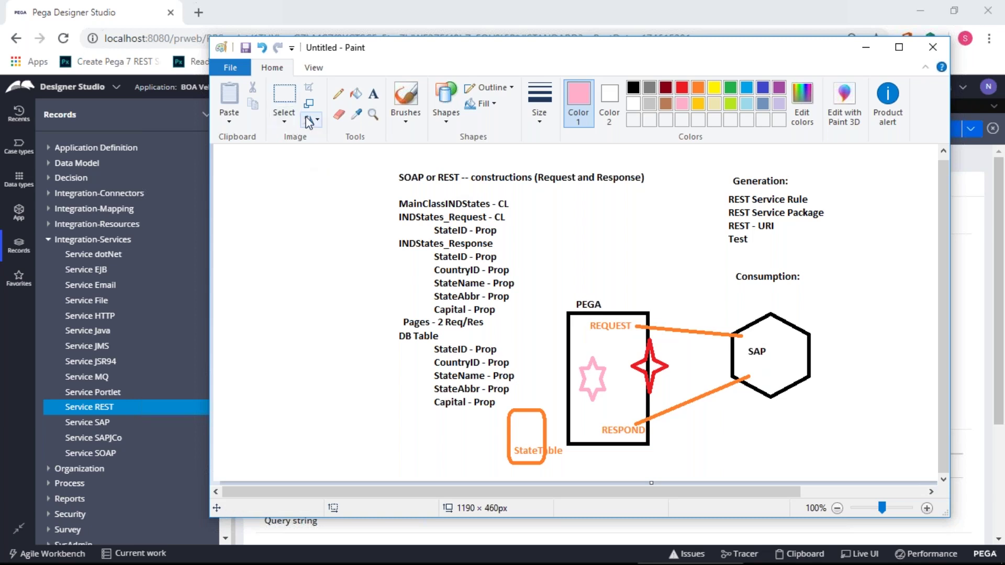
- Draw three pink lines linking REQUEST, the StateTable box, the star and RESPOND
{"action": "left_click", "coordinate": [433, 127]}
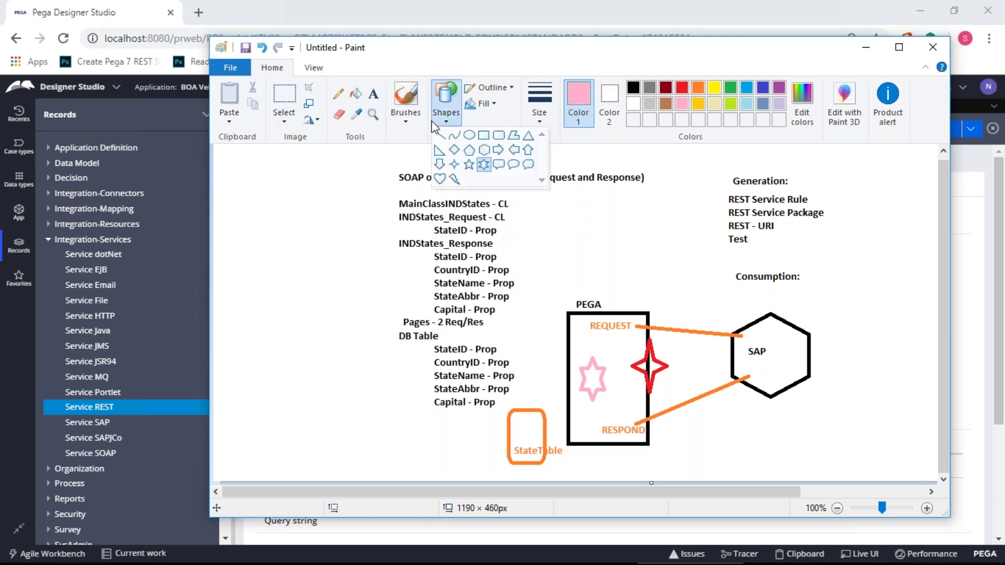
{"action": "left_click", "coordinate": [440, 135]}
{"action": "left_click_drag", "start_coordinate": [616, 357], "coordinate": [541, 425]}
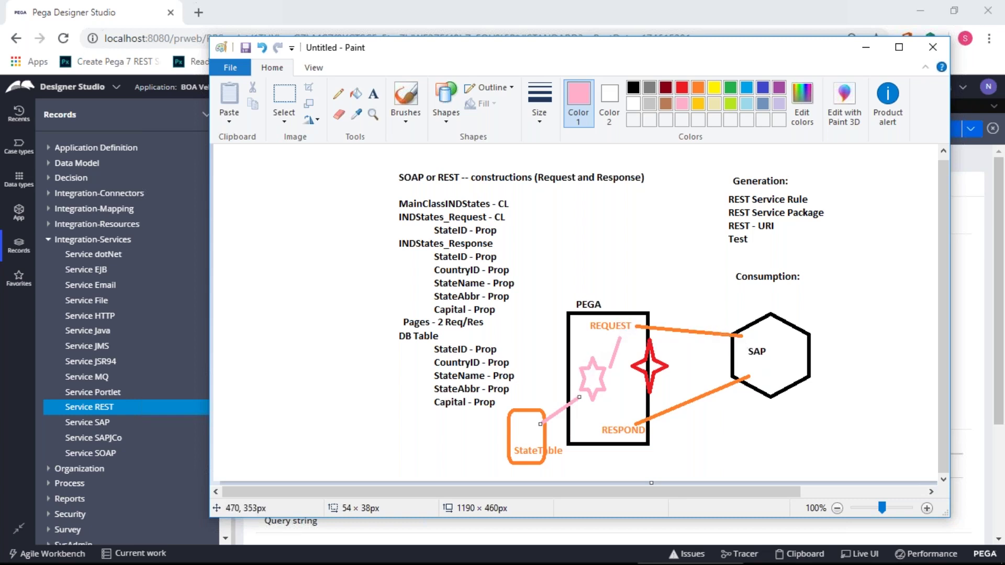
{"action": "left_click_drag", "start_coordinate": [533, 437], "coordinate": [593, 396]}
{"action": "left_click_drag", "start_coordinate": [607, 397], "coordinate": [622, 427]}
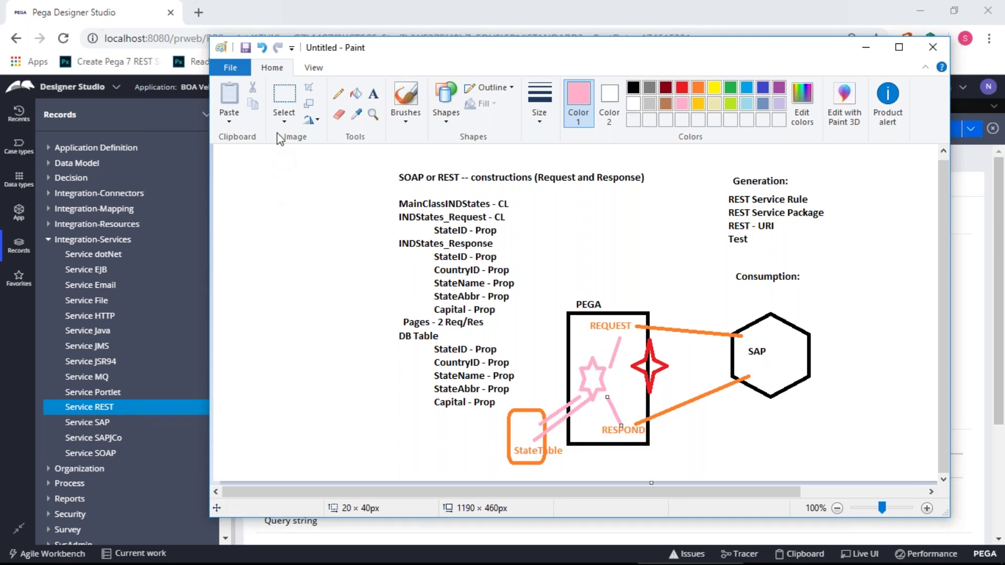
{"action": "key", "text": "alt+Tab"}
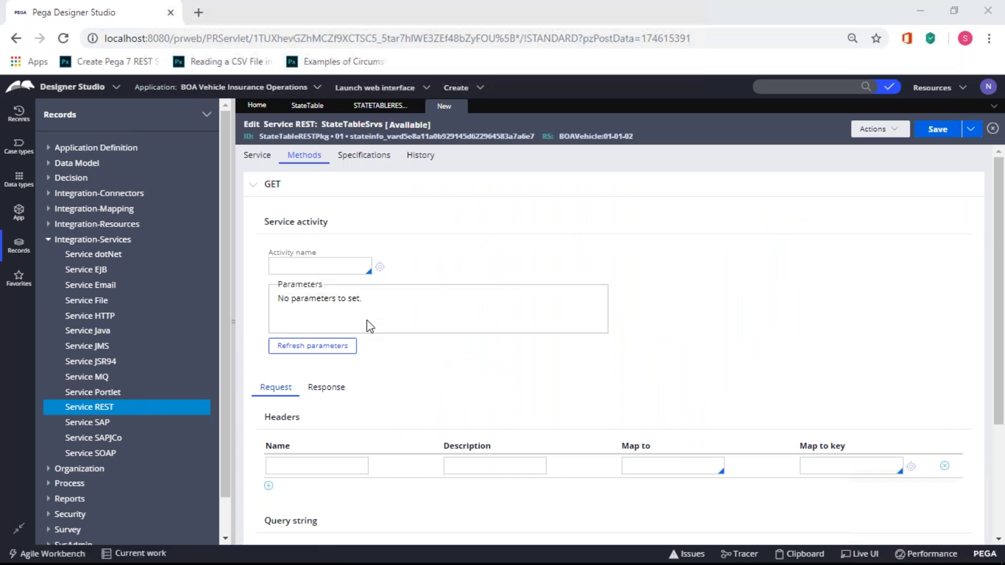
- Create the StateRESTAct activity on class BOA-Int-RESTSrvsc-MainStateTableCL for the GET method
{"action": "key", "text": "alt+Tab"}
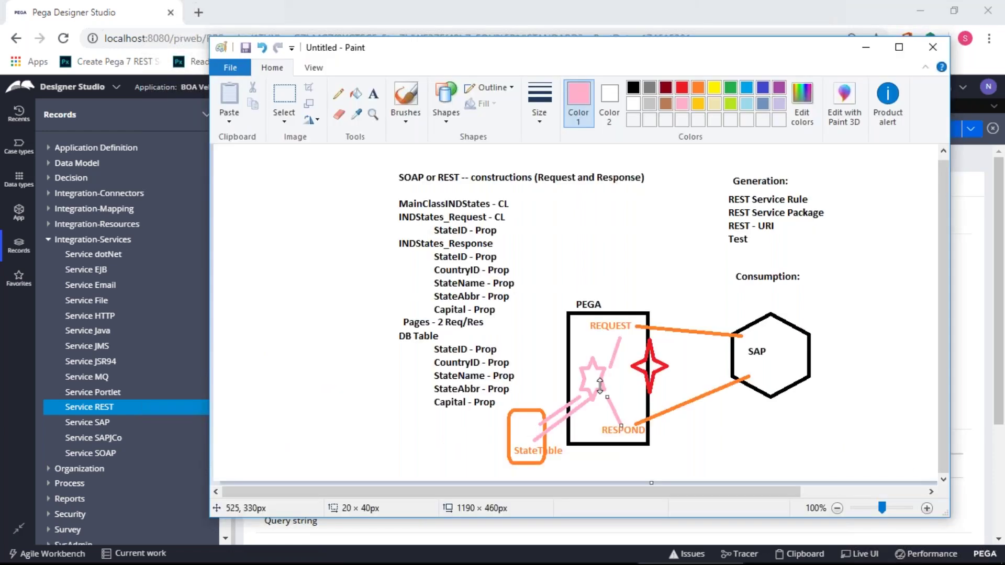
{"action": "key", "text": "alt+Tab"}
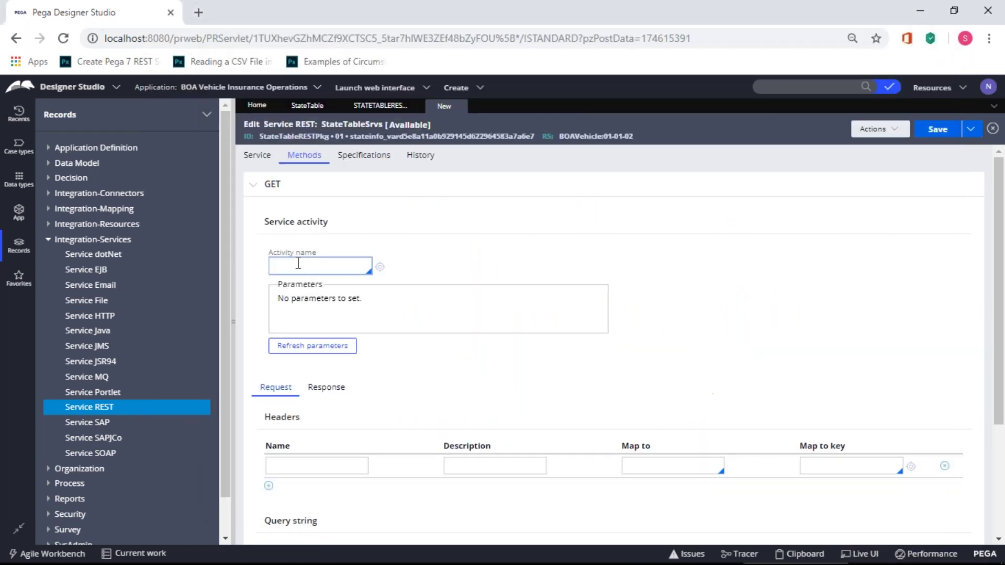
{"action": "type", "text": "StateRE"}
{"action": "left_click", "coordinate": [403, 360]}
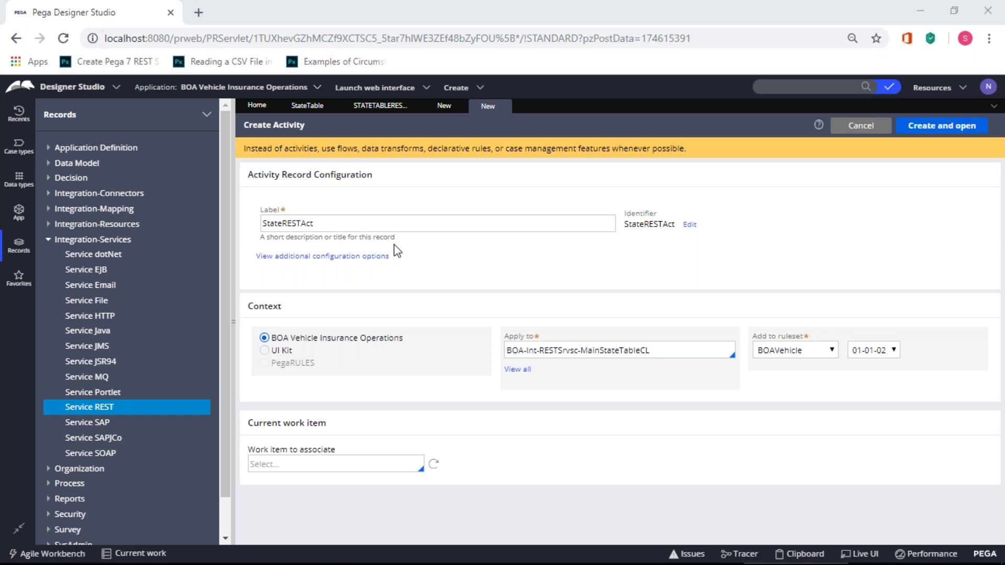
{"action": "key", "text": "alt+Tab"}
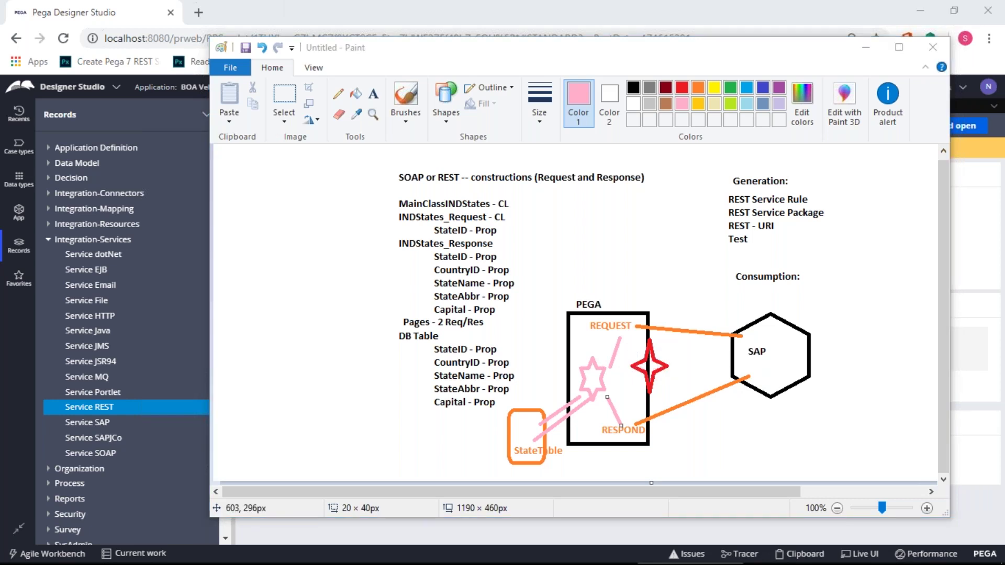
{"action": "key", "text": "alt+Tab"}
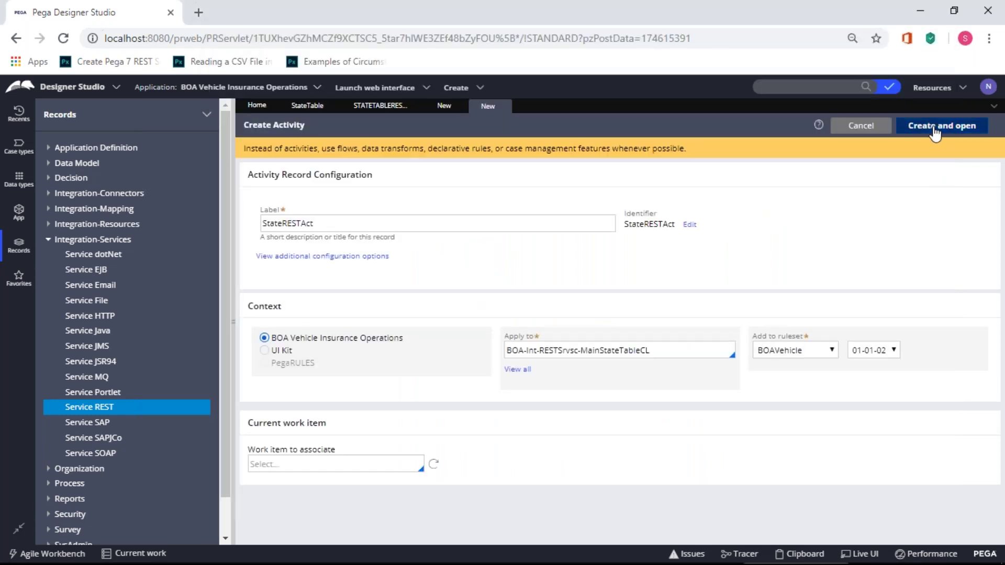
{"action": "left_click", "coordinate": [937, 124]}
{"action": "key", "text": "alt+Tab"}
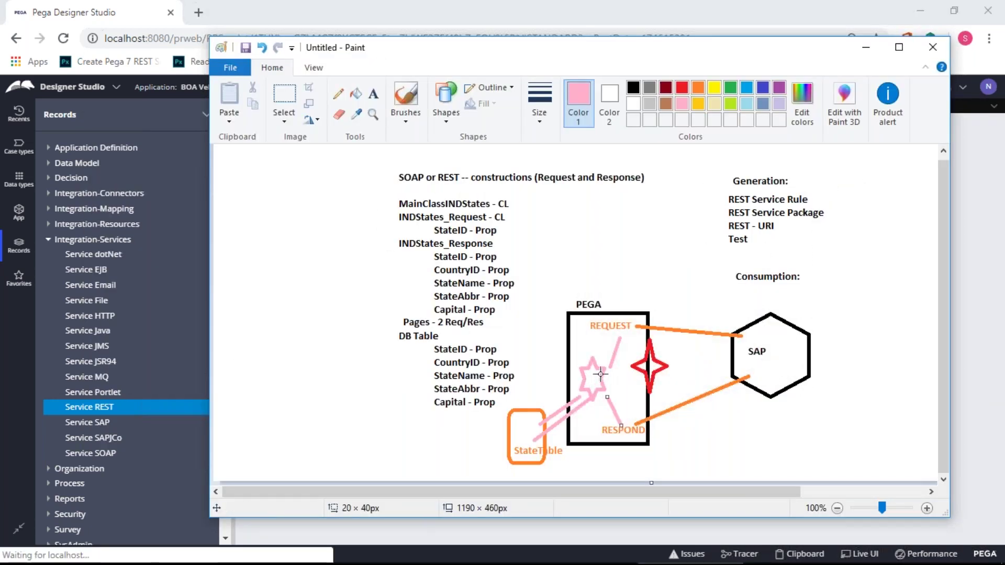
{"action": "key", "text": "alt+Tab"}
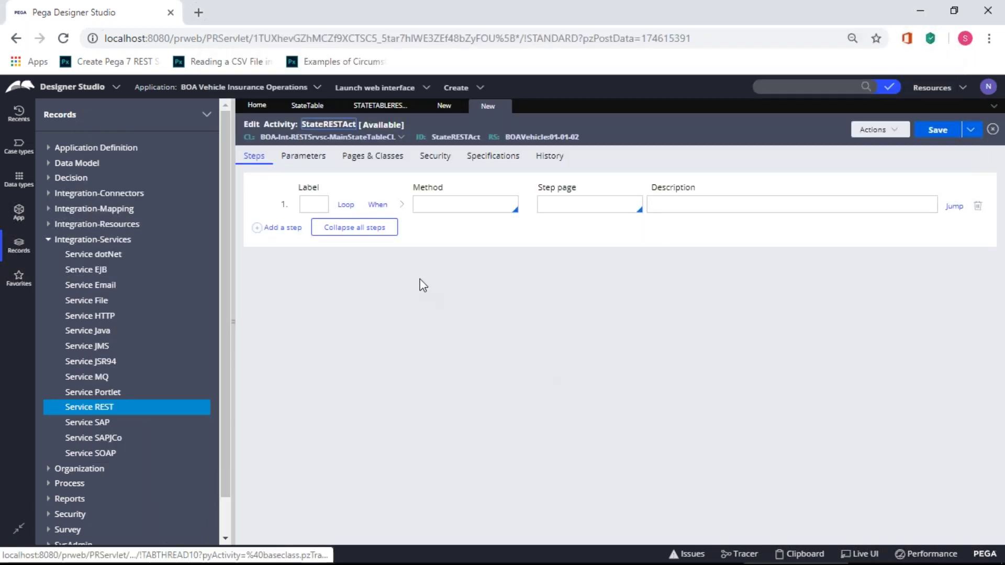
- Add a page statetblpage of class BOA-Data-StateTable to the activity's pages and classes
{"action": "key", "text": "alt+Tab"}
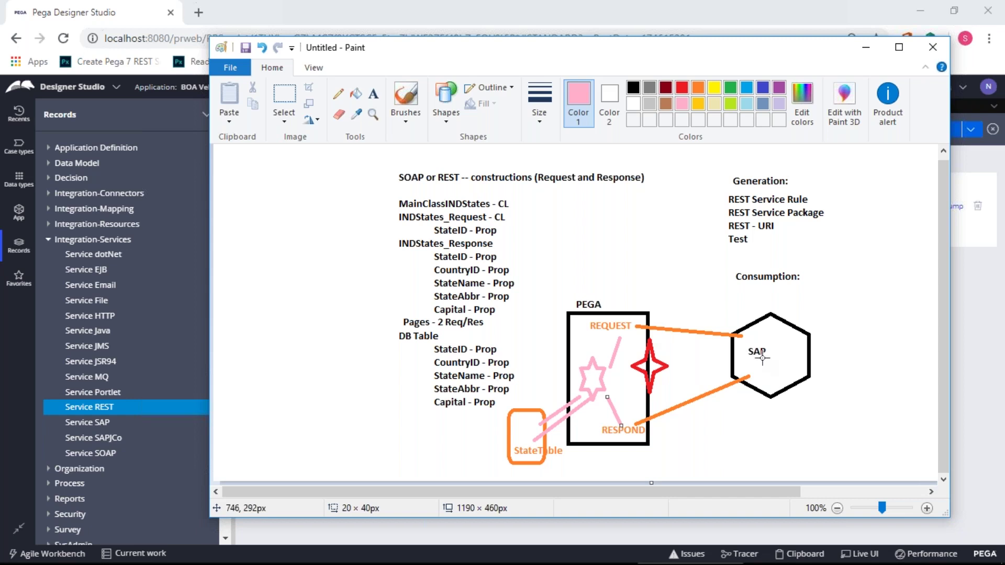
{"action": "key", "text": "alt+Tab"}
{"action": "key", "text": "alt+Tab"}
{"action": "key", "text": "alt+Tab"}
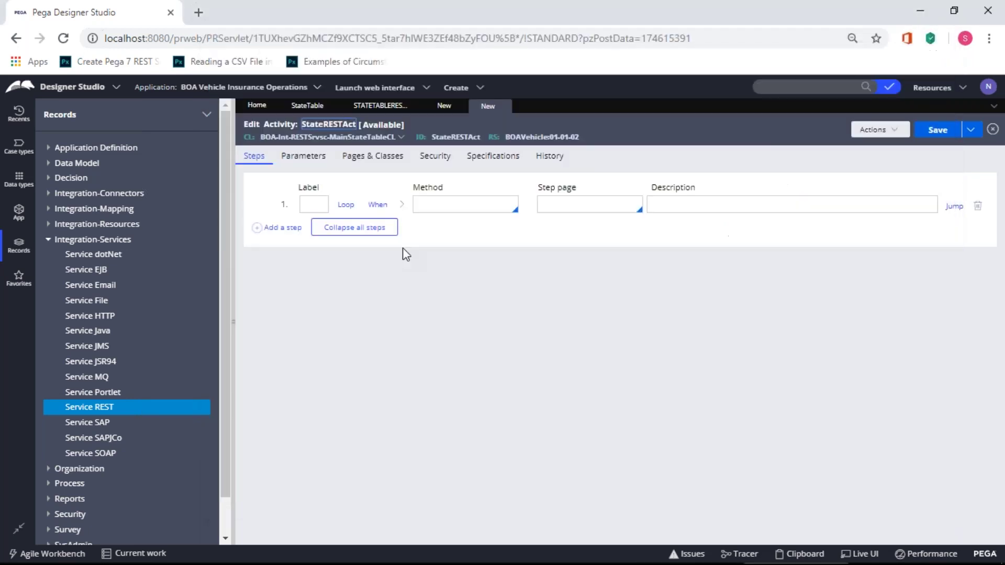
{"action": "left_click", "coordinate": [390, 160]}
{"action": "left_click", "coordinate": [547, 206]}
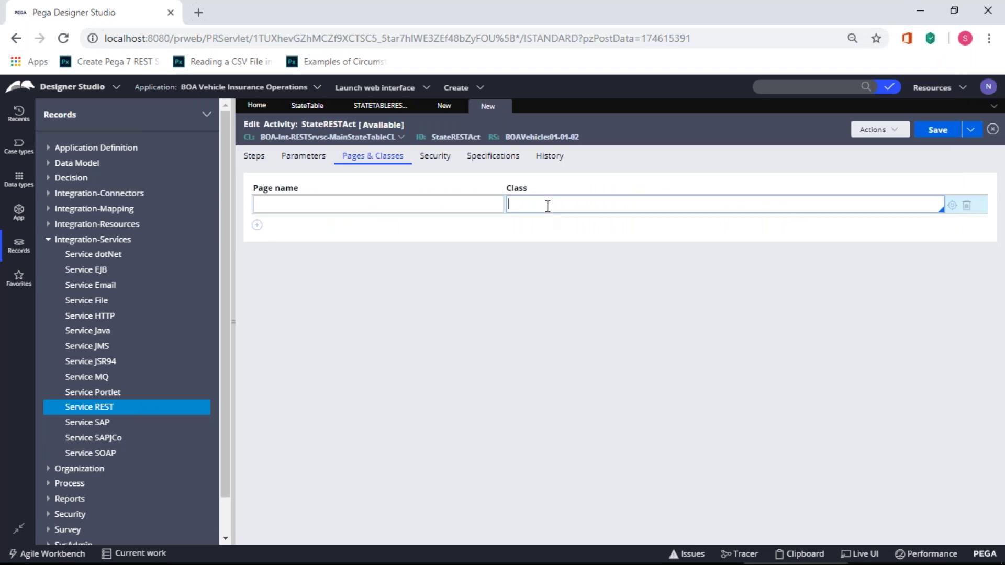
{"action": "type", "text": "BOA-"}
{"action": "scroll", "coordinate": [627, 484], "scroll_direction": "down", "scroll_amount": 2}
{"action": "scroll", "coordinate": [625, 476], "scroll_direction": "down", "scroll_amount": 4}
{"action": "left_click", "coordinate": [574, 452]}
{"action": "left_click", "coordinate": [332, 199]}
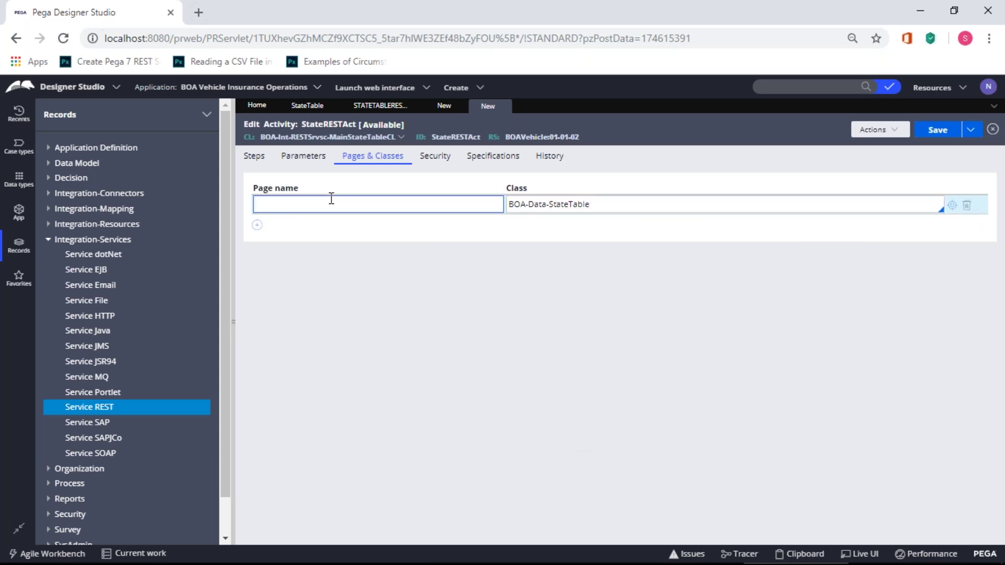
{"action": "type", "text": "statetblpage"}
- Check the statep String input parameter and begin editing step 1's method
{"action": "left_click", "coordinate": [310, 163]}
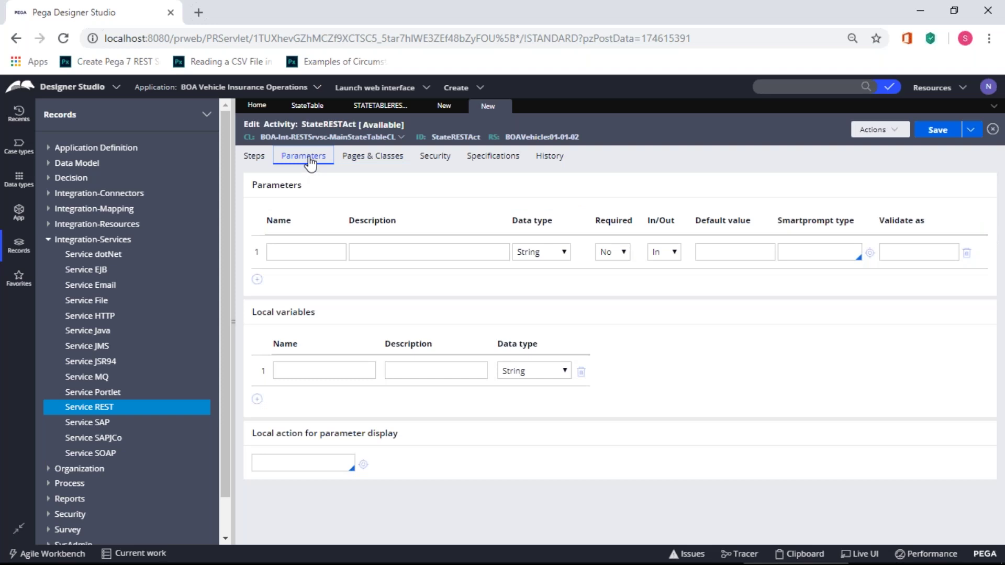
{"action": "key", "text": "alt+Tab"}
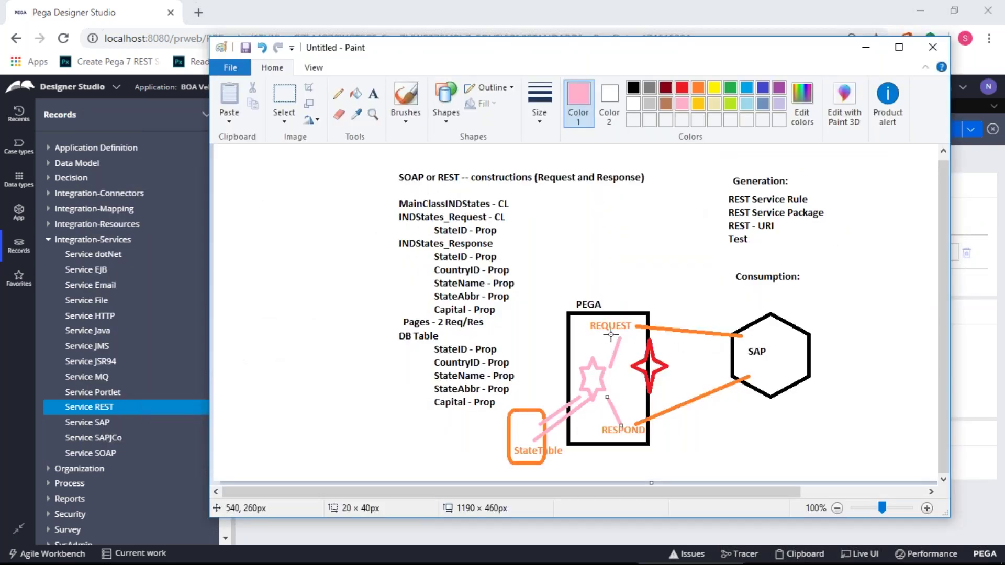
{"action": "key", "text": "alt+Tab"}
{"action": "left_click", "coordinate": [336, 252]}
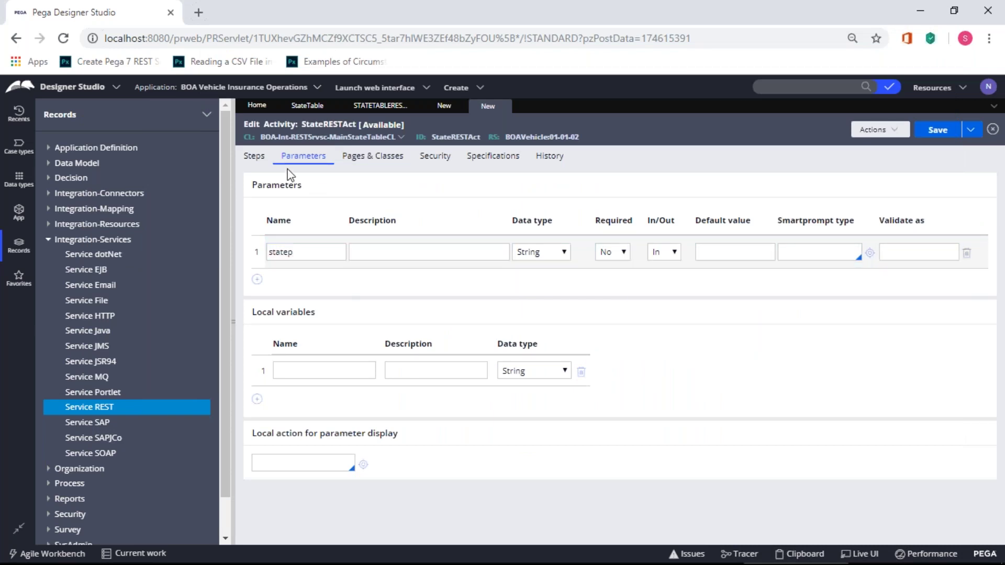
{"action": "left_click", "coordinate": [257, 162]}
{"action": "left_click", "coordinate": [553, 207]}
{"action": "left_click", "coordinate": [511, 205]}
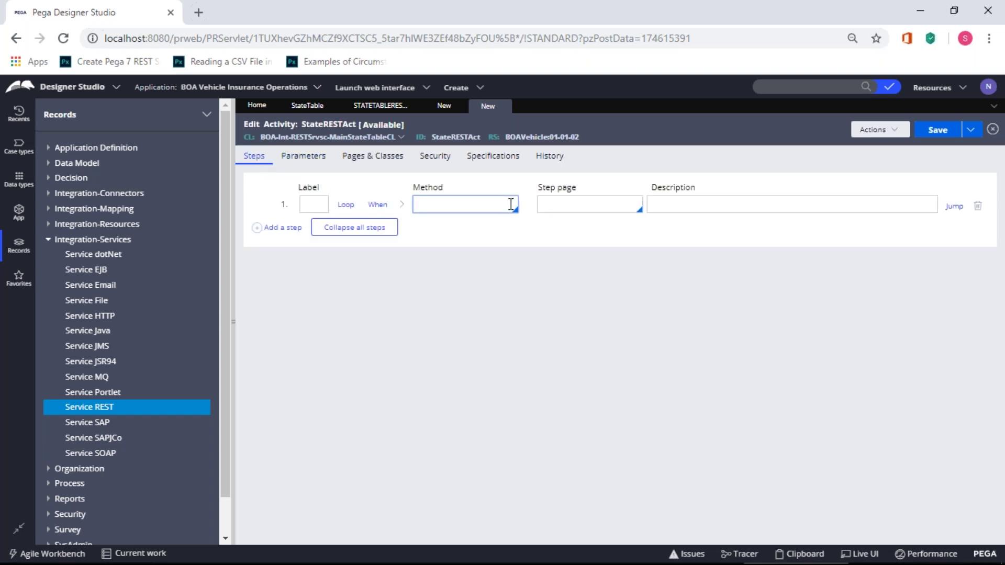
- Make step 1 a Page-New on step page statetblpage
{"action": "type", "text": "Page-New"}
{"action": "key", "text": "Tab"}
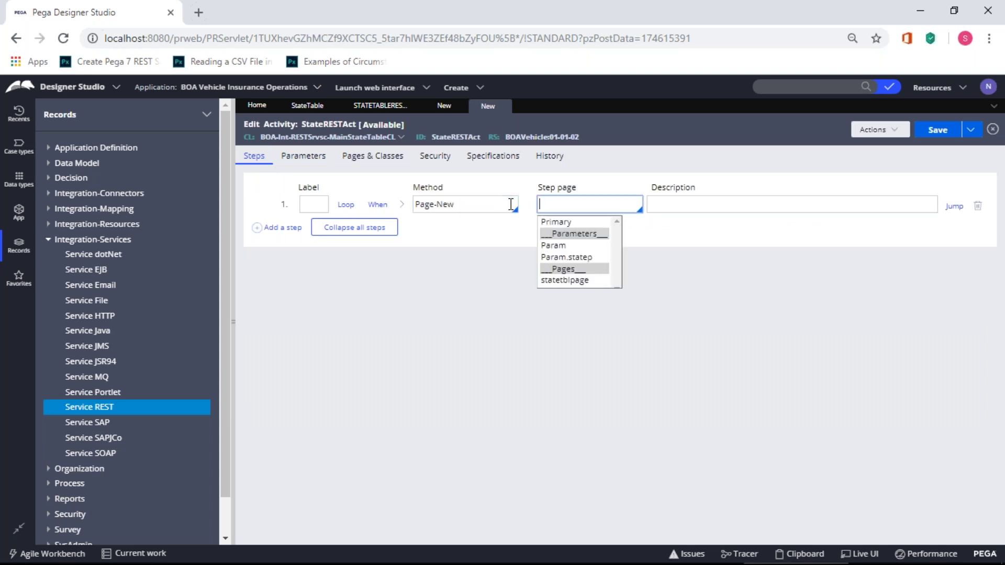
{"action": "left_click", "coordinate": [552, 279]}
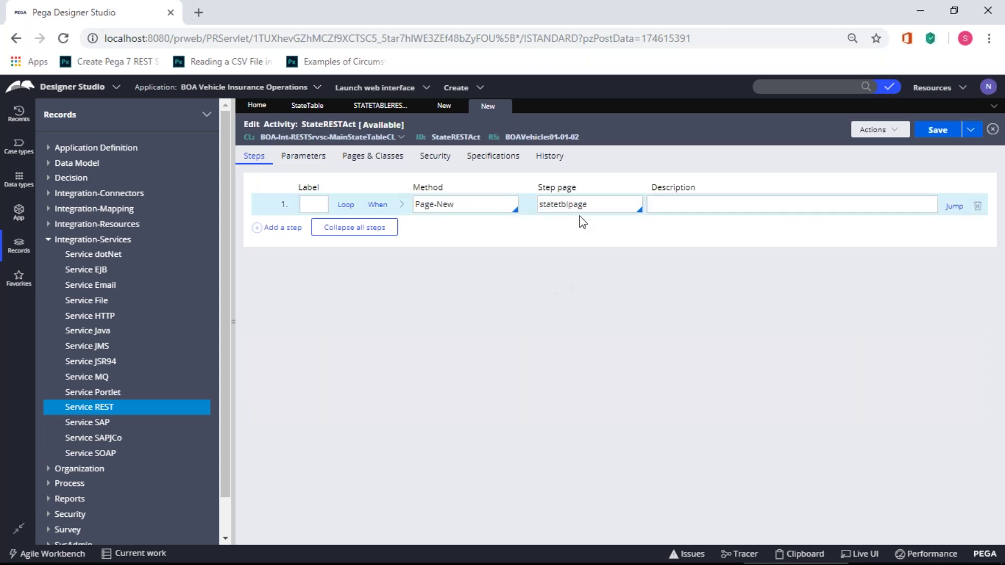
{"action": "key", "text": "alt+Tab"}
- Add a Property-Set step assigning Primary.Request.Statetableid to Param.statep
{"action": "key", "text": "alt+Tab"}
{"action": "left_click", "coordinate": [267, 227]}
{"action": "key", "text": "alt+Tab"}
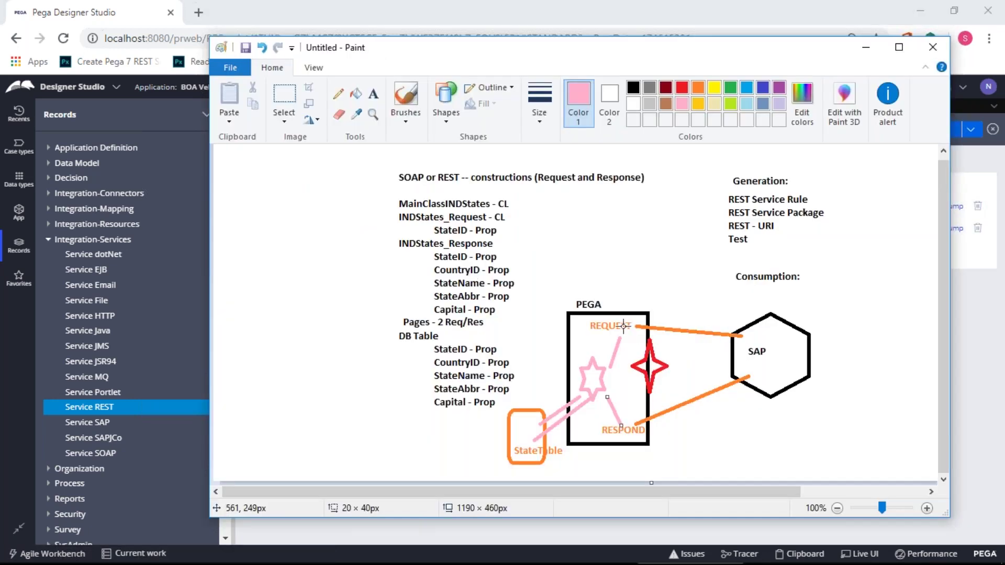
{"action": "key", "text": "alt+Tab"}
{"action": "left_click", "coordinate": [421, 225]}
{"action": "type", "text": "Proper"}
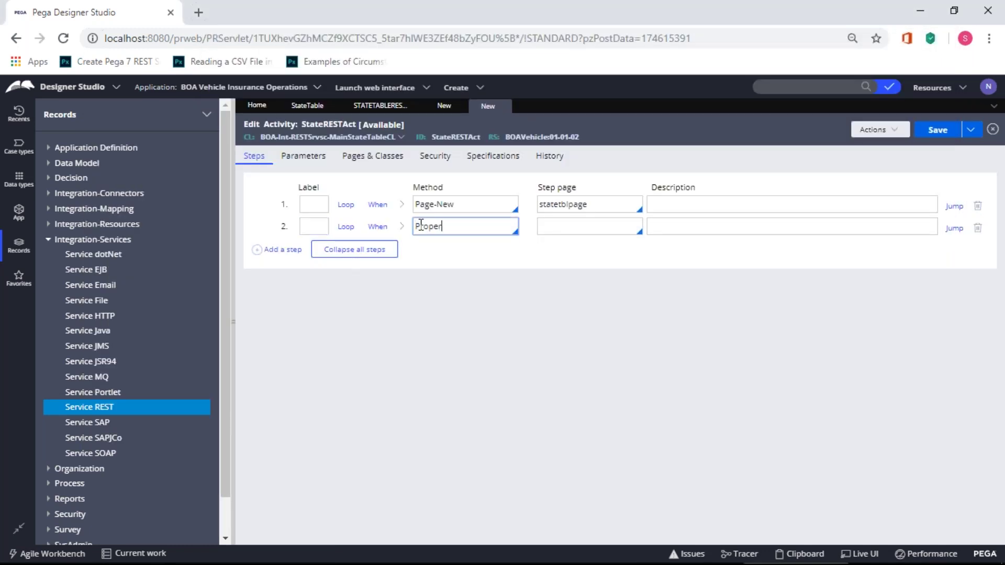
{"action": "type", "text": "ty-Set"}
{"action": "left_click", "coordinate": [402, 227]}
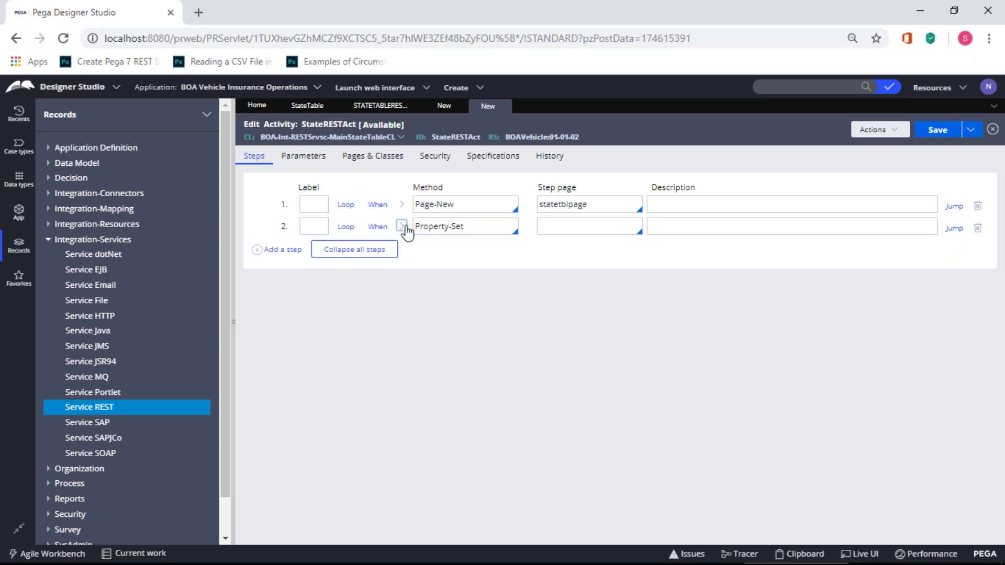
{"action": "left_click", "coordinate": [339, 300]}
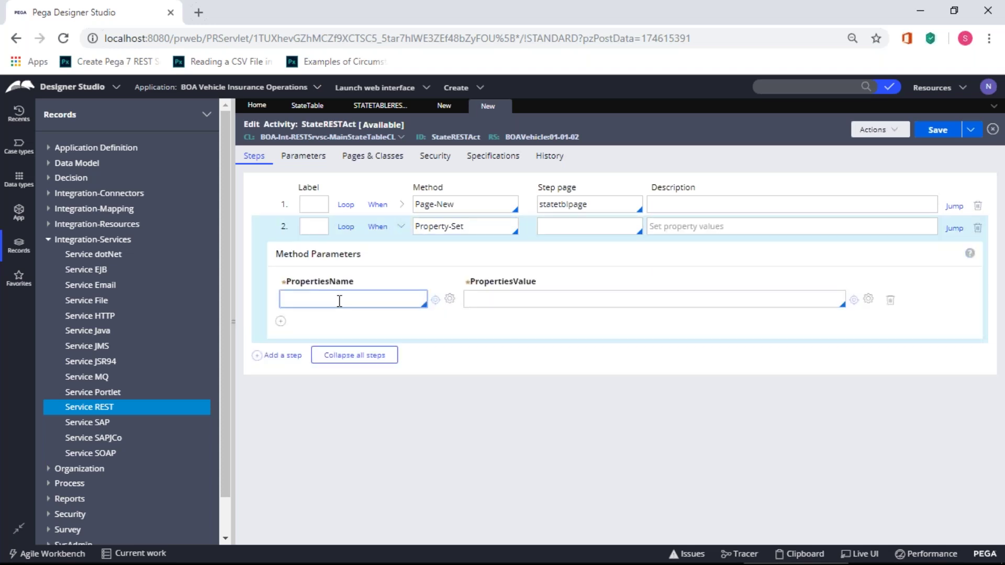
{"action": "left_click", "coordinate": [319, 355]}
{"action": "left_click", "coordinate": [525, 297]}
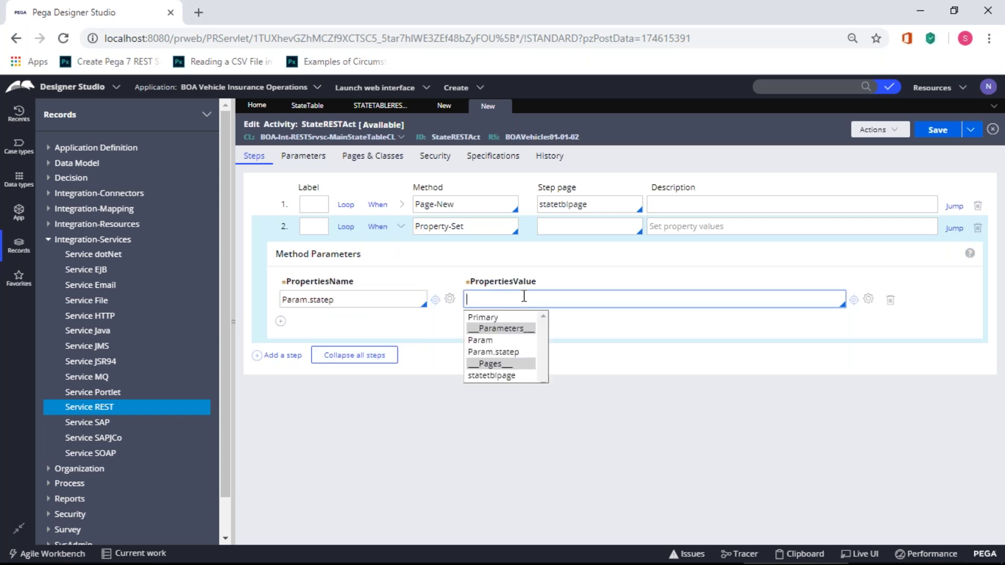
{"action": "left_click", "coordinate": [502, 317]}
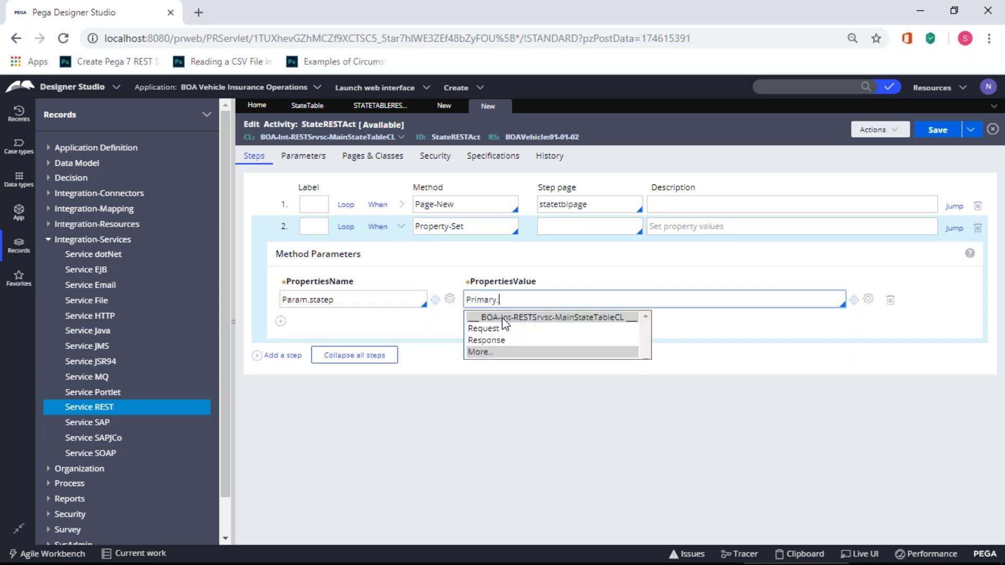
{"action": "left_click", "coordinate": [502, 329]}
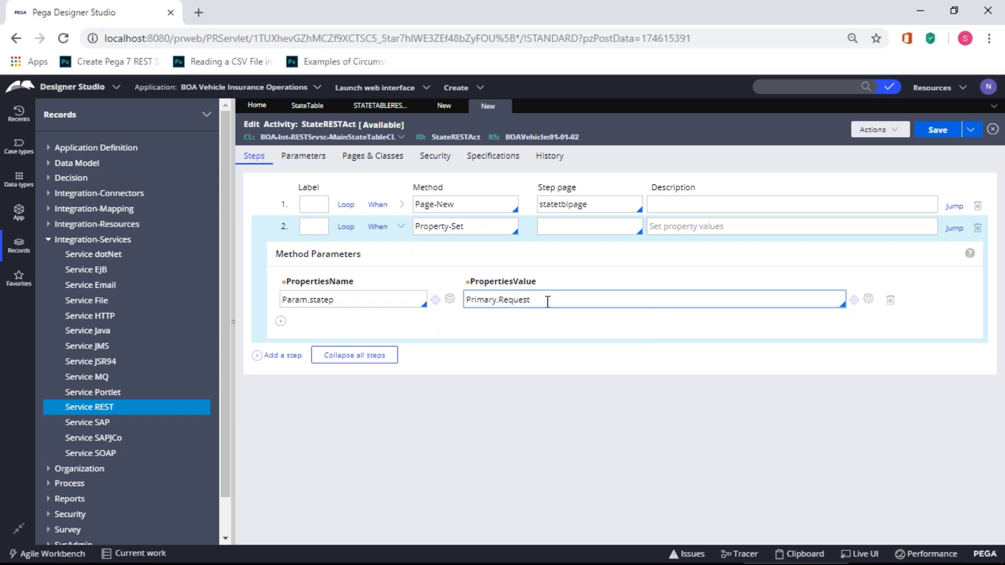
{"action": "type", "text": "."}
{"action": "left_click", "coordinate": [538, 328]}
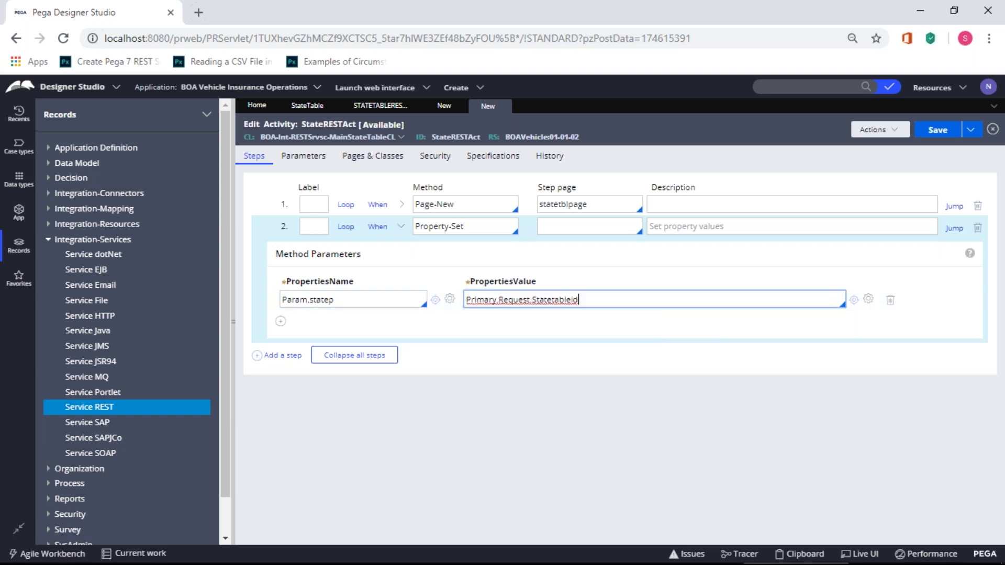
- Collapse step 2's parameters and add an empty third step
{"action": "key", "text": "alt+Tab"}
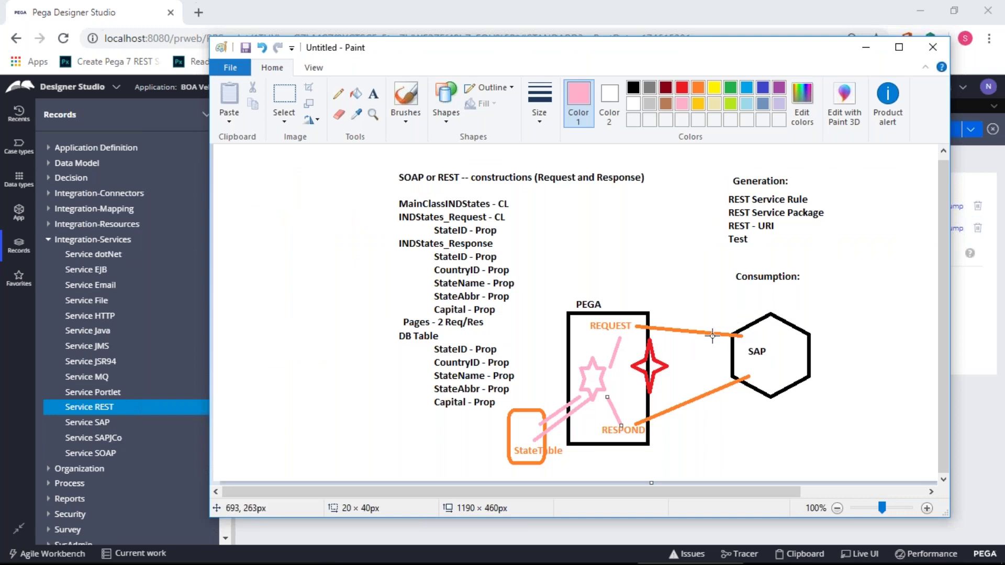
{"action": "key", "text": "alt+Tab"}
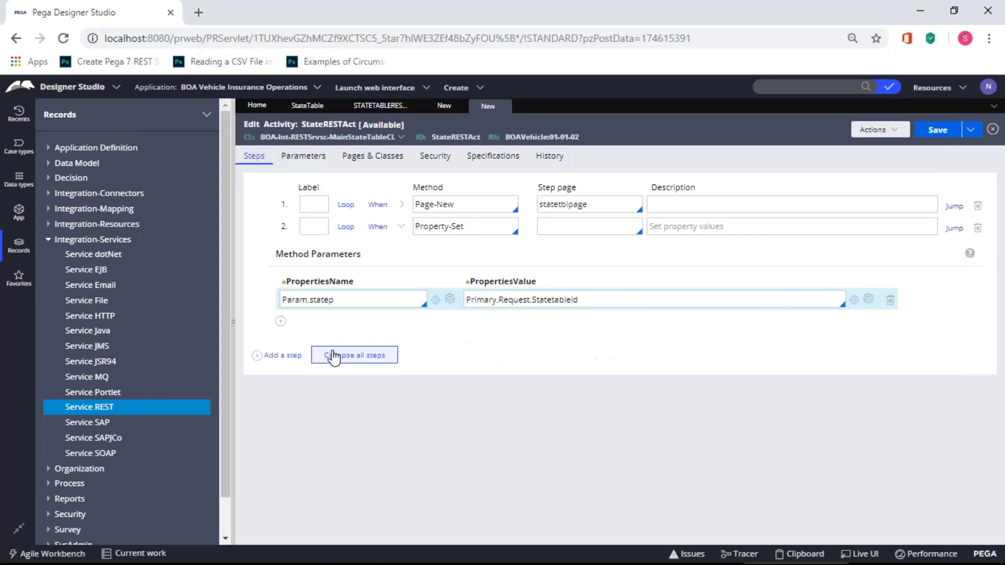
{"action": "left_click", "coordinate": [401, 229]}
{"action": "left_click", "coordinate": [282, 250]}
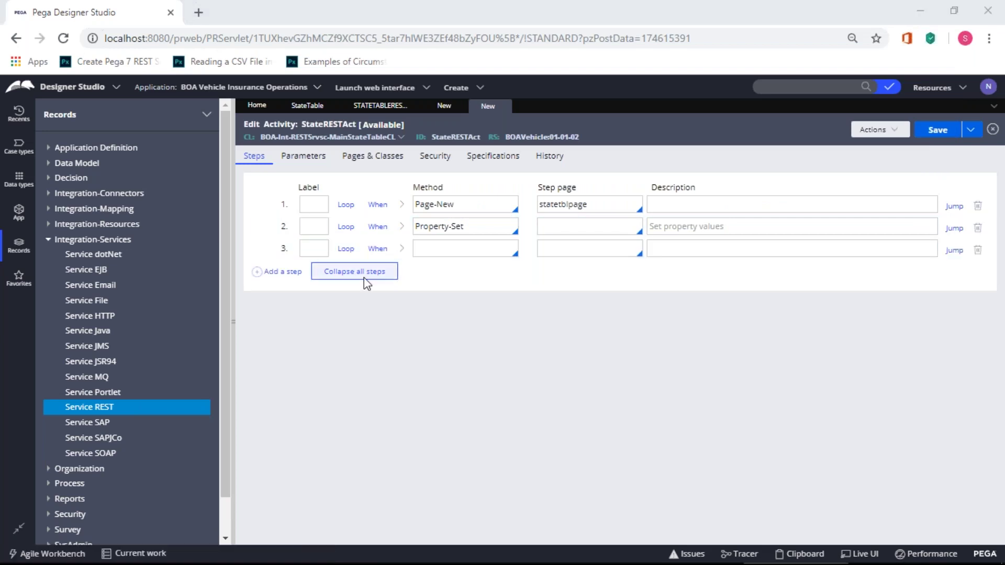
- Give step 3 the statetblpage step page and open class BOA-Data-StateTable
{"action": "key", "text": "alt+Tab"}
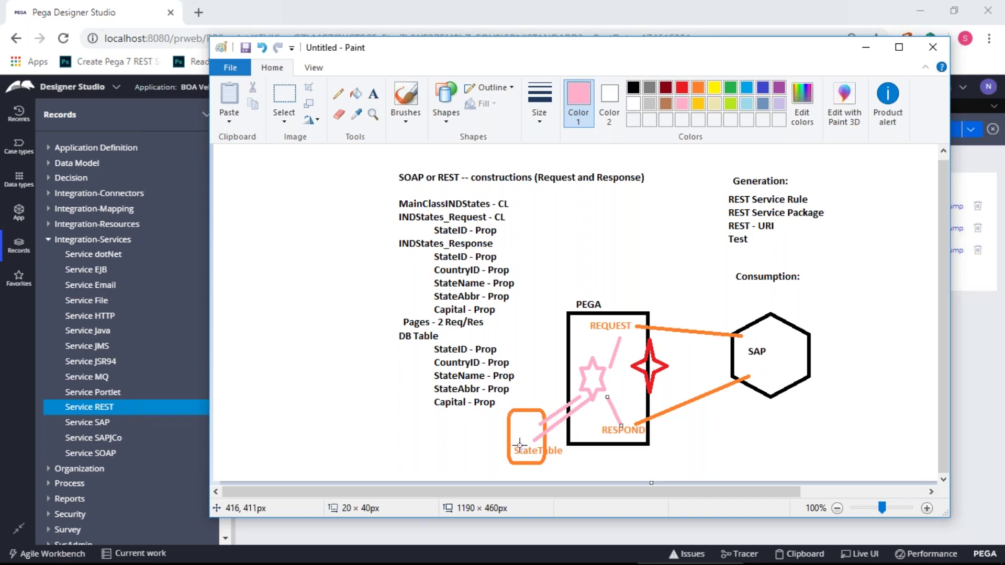
{"action": "key", "text": "alt+Tab"}
{"action": "left_click", "coordinate": [423, 250]}
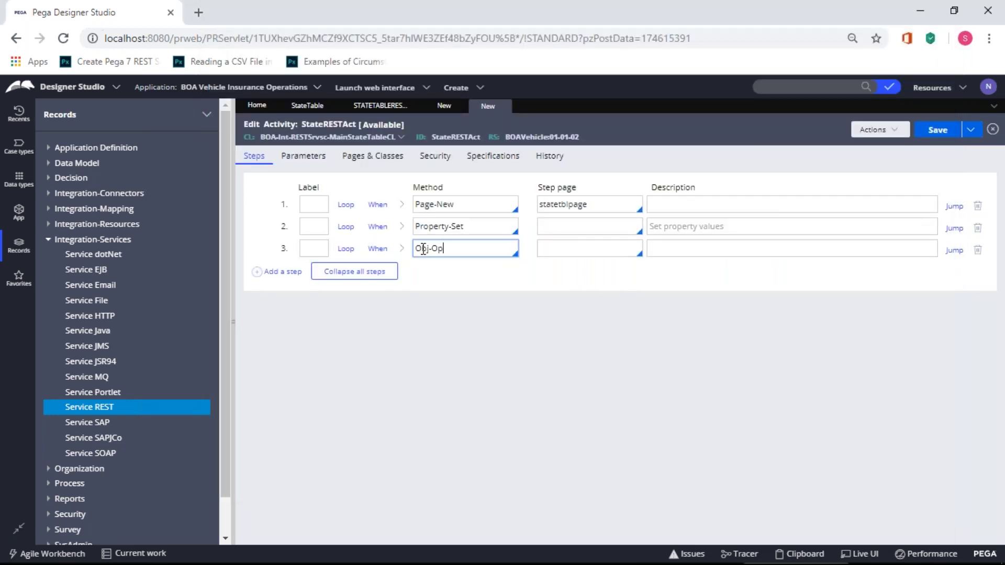
{"action": "left_click", "coordinate": [552, 206]}
{"action": "double_click", "coordinate": [552, 206]}
{"action": "key", "text": "ctrl+c"}
{"action": "left_click", "coordinate": [602, 247]}
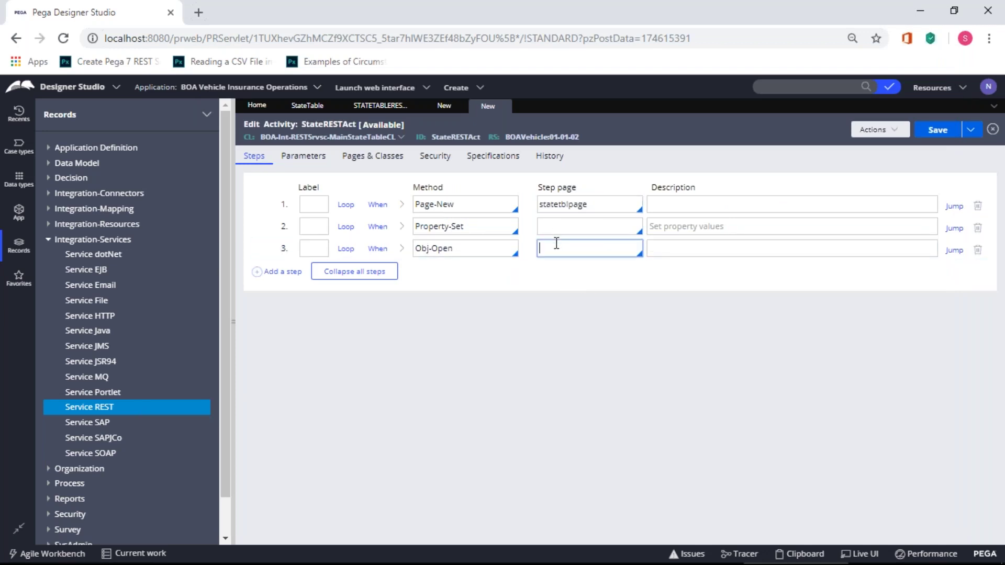
{"action": "key", "text": "ctrl+v"}
{"action": "left_click", "coordinate": [402, 248]}
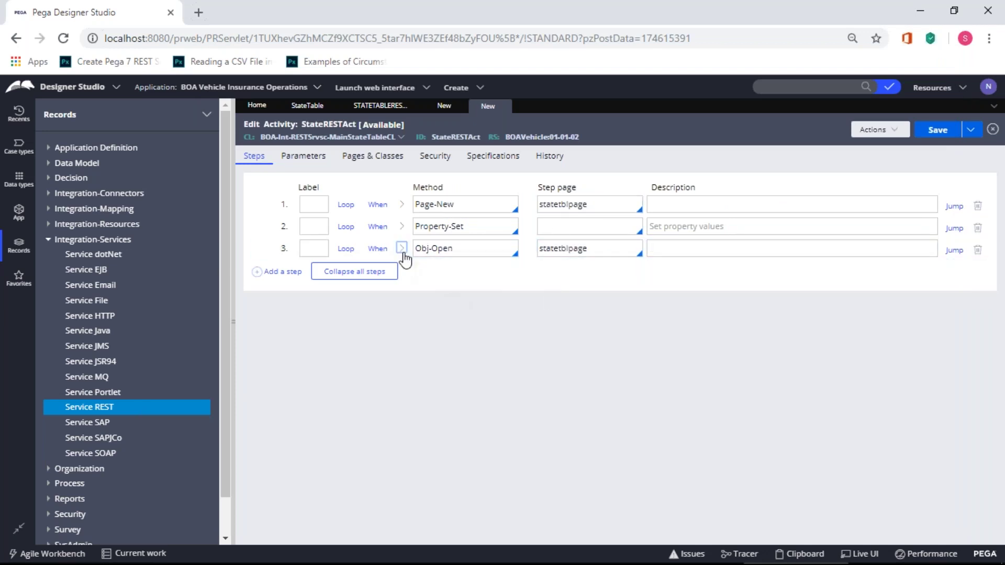
{"action": "left_click", "coordinate": [388, 319]}
{"action": "type", "text": "BOA"}
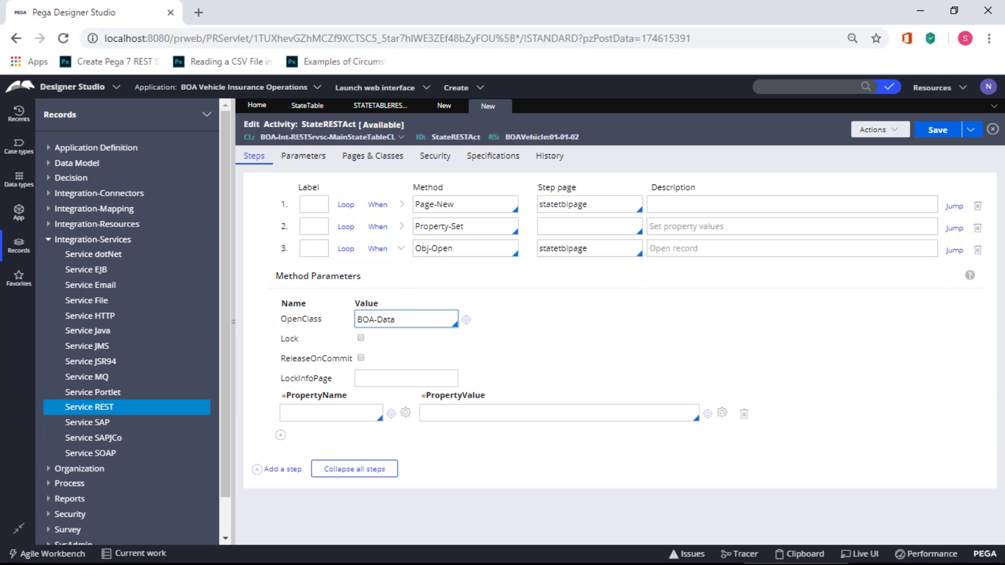
{"action": "type", "text": "-Data"}
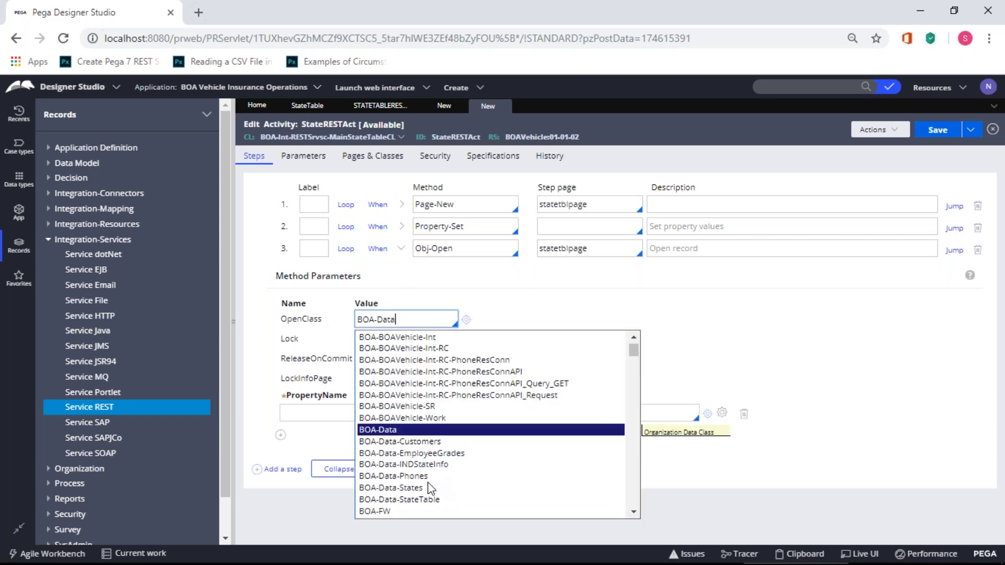
{"action": "left_click", "coordinate": [426, 499]}
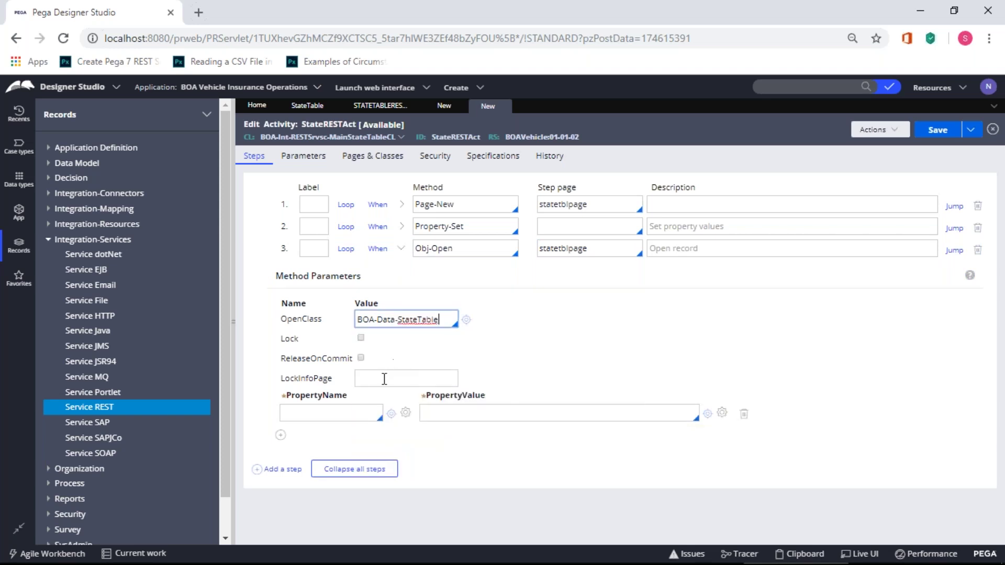
- Set step 3's key property name to statetblpage's Statetableid
{"action": "left_click", "coordinate": [335, 414]}
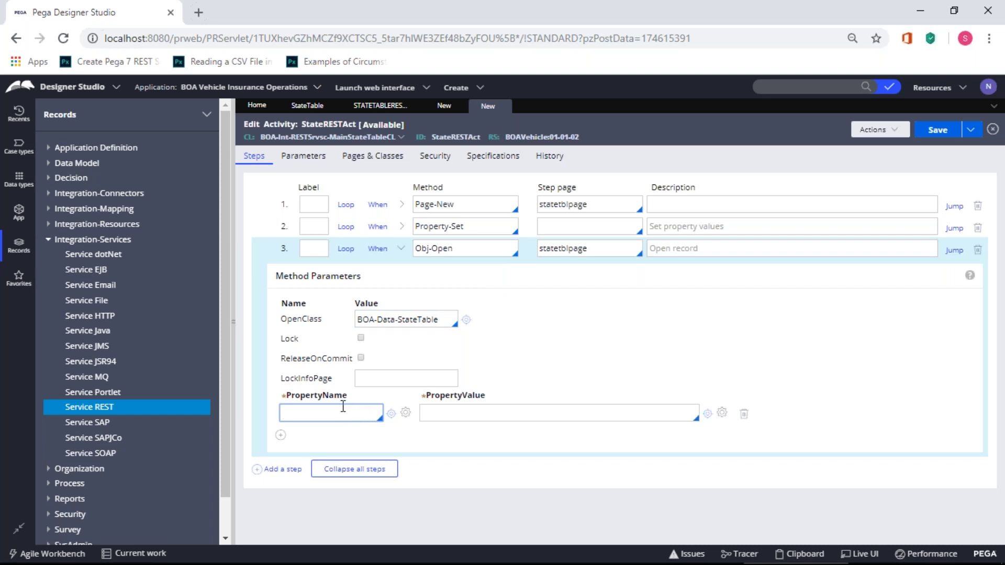
{"action": "left_click", "coordinate": [558, 249]}
{"action": "double_click", "coordinate": [559, 249]}
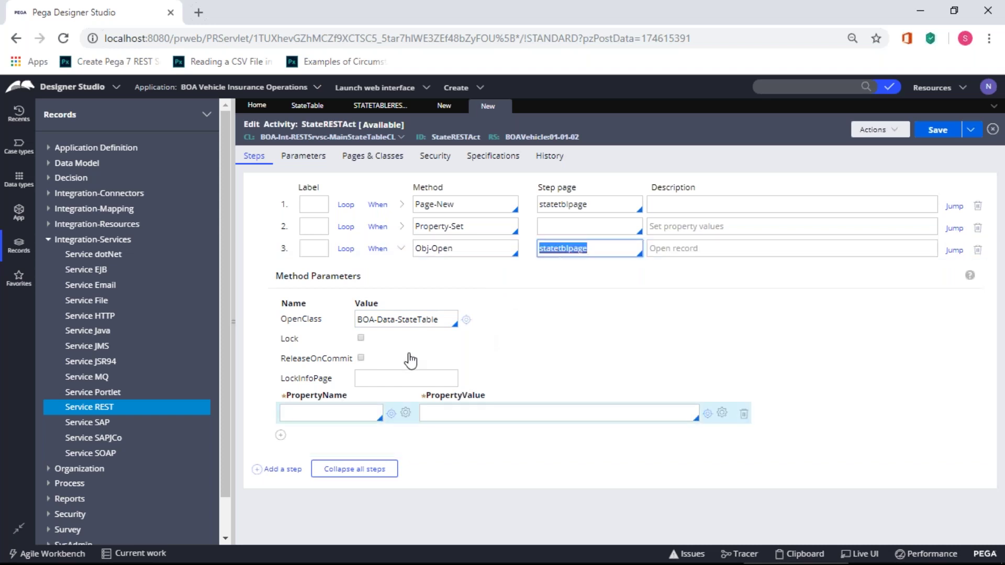
{"action": "left_click", "coordinate": [326, 413]}
{"action": "key", "text": "ctrl+v"}
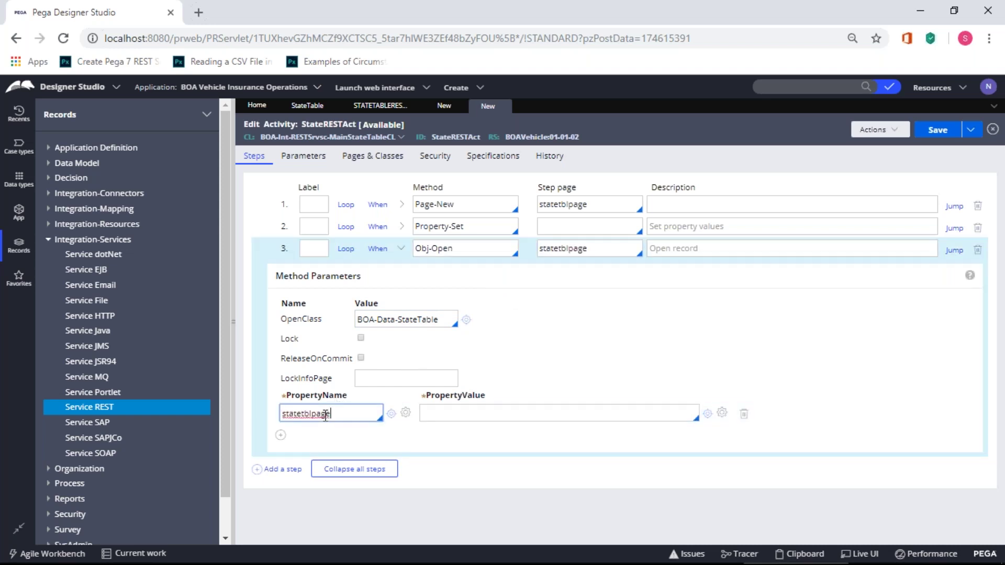
{"action": "type", "text": "."}
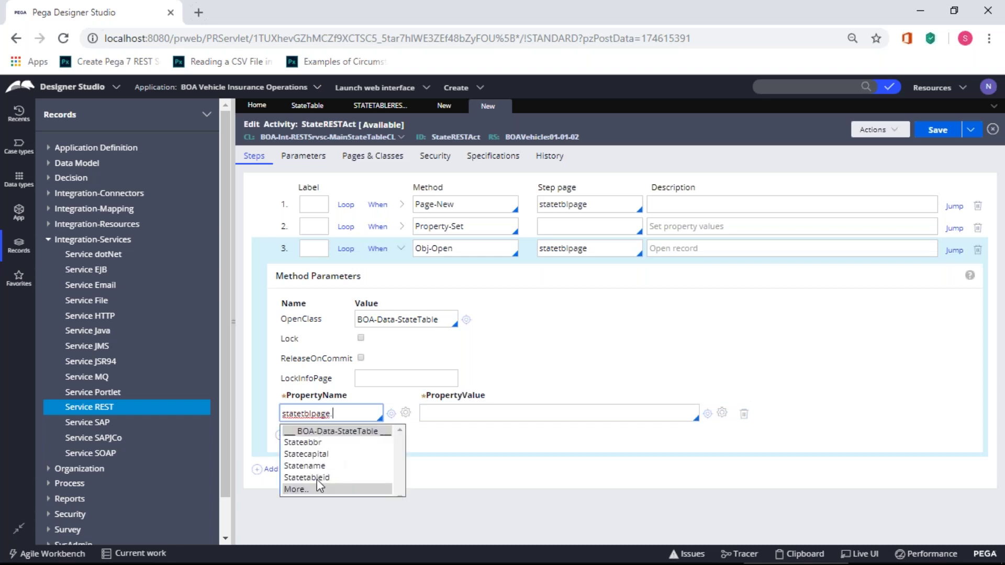
{"action": "left_click", "coordinate": [322, 477]}
- Match the key to Param.statep, collapse step 3, and add an empty fourth step
{"action": "left_click", "coordinate": [463, 414]}
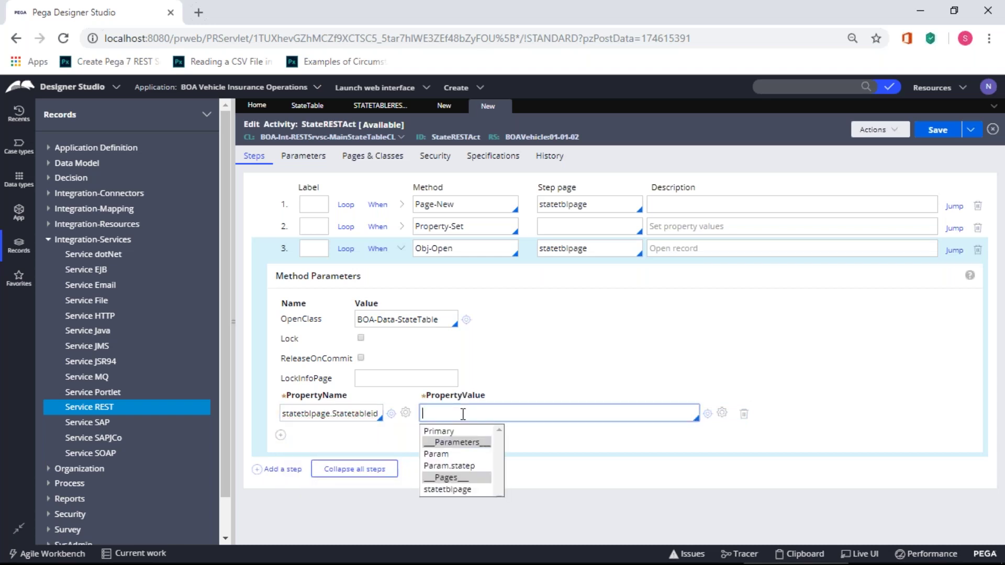
{"action": "left_click", "coordinate": [470, 489]}
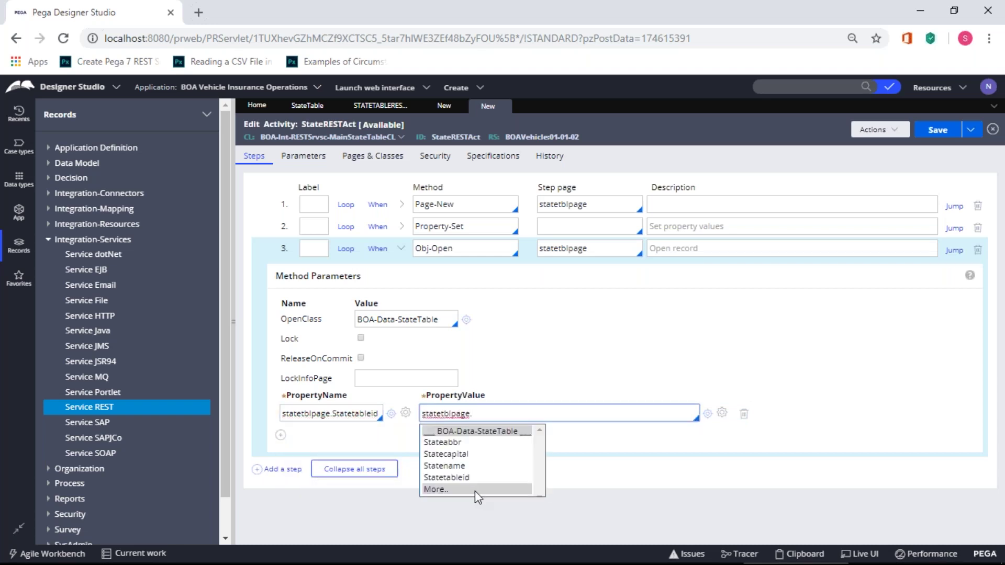
{"action": "left_click_drag", "start_coordinate": [486, 413], "coordinate": [419, 407]}
{"action": "key", "text": "BackSpace"}
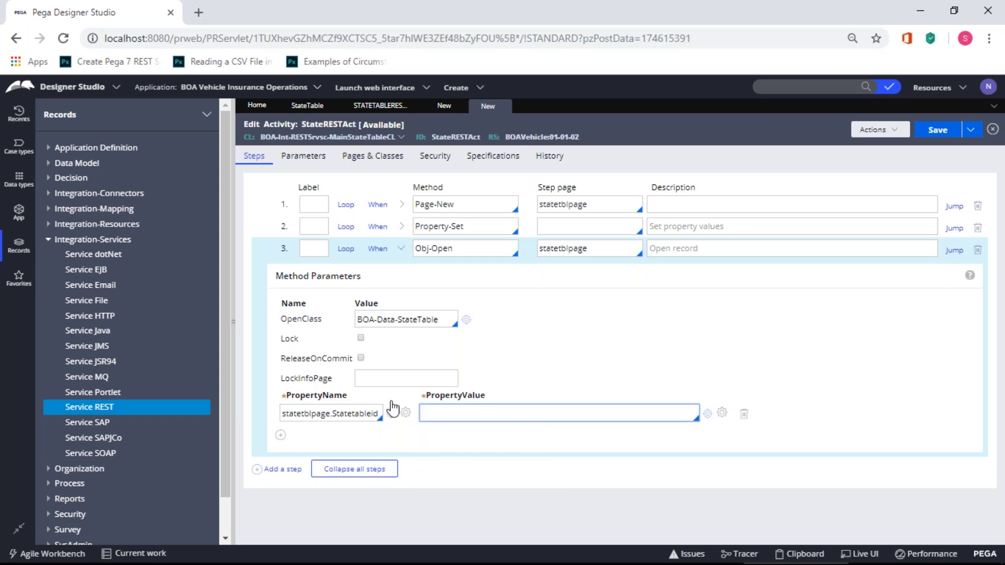
{"action": "key", "text": "Down"}
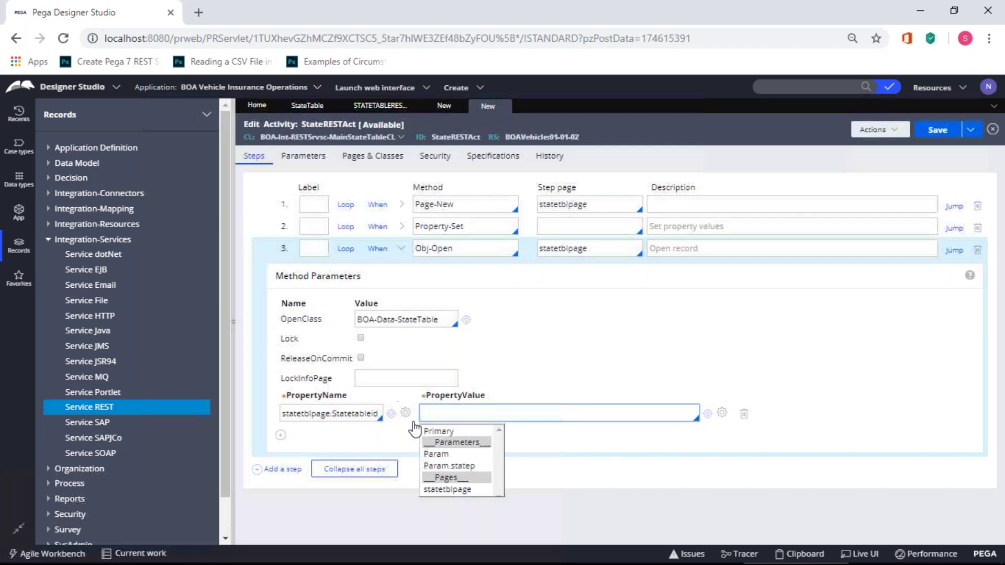
{"action": "left_click", "coordinate": [447, 466]}
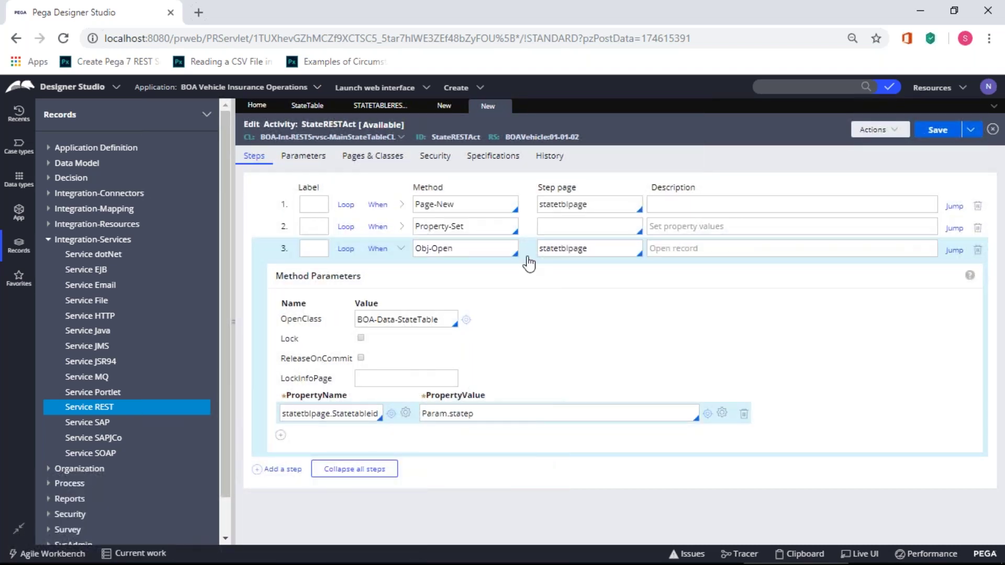
{"action": "double_click", "coordinate": [576, 251]}
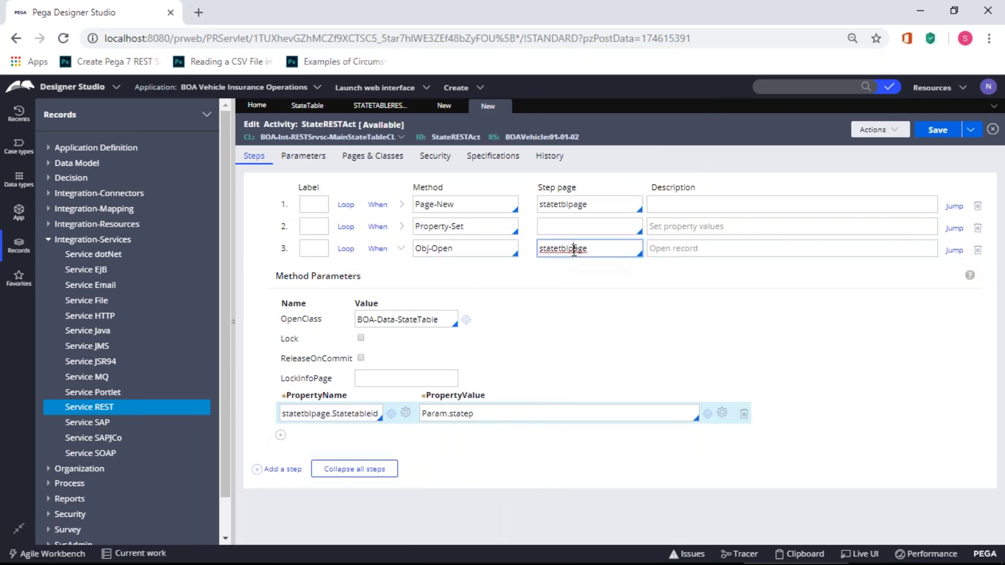
{"action": "left_click", "coordinate": [401, 248]}
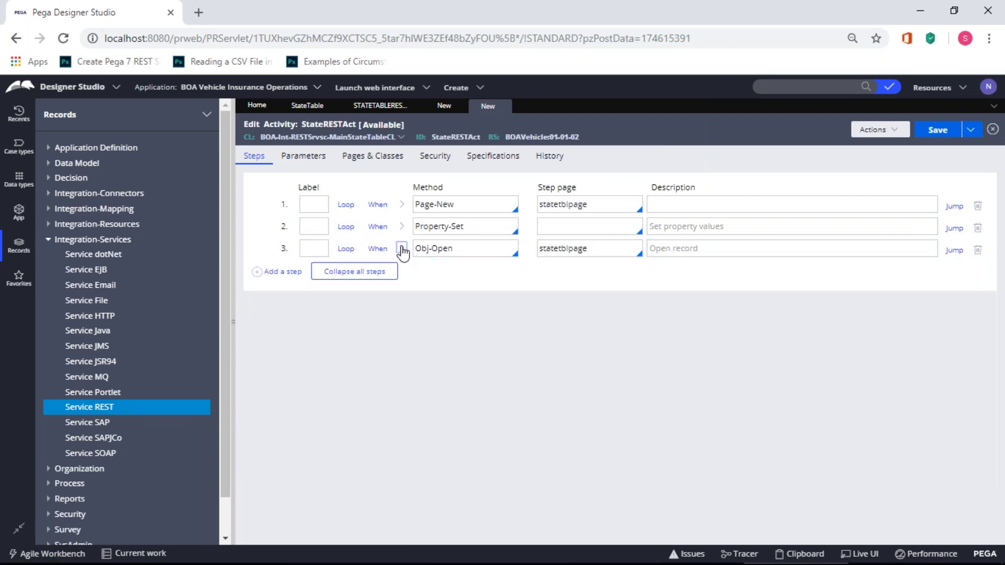
{"action": "left_click", "coordinate": [283, 273]}
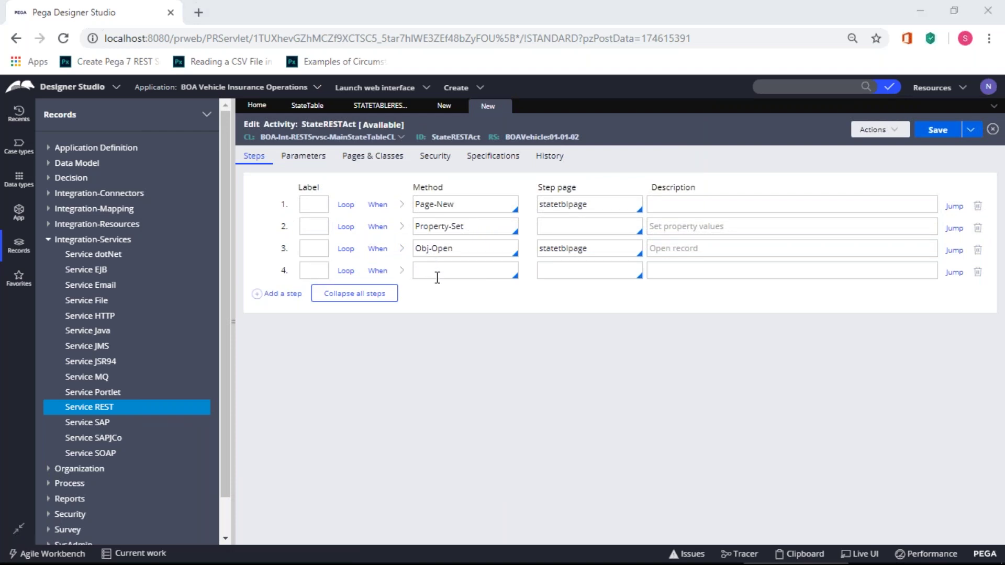
- Set step 4's method to Property-Set and show its parameters
{"action": "key", "text": "alt+Tab"}
{"action": "key", "text": "alt+Tab"}
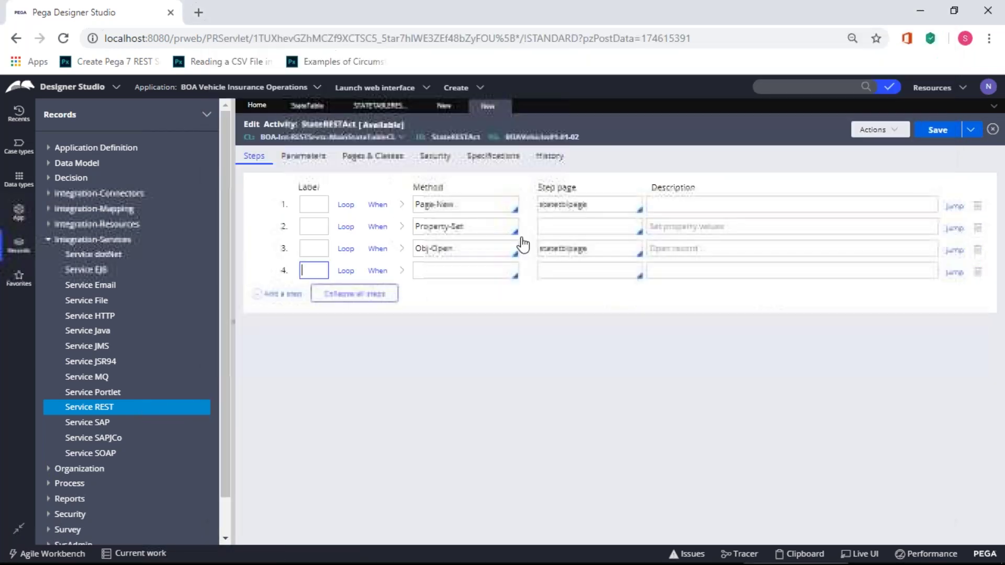
{"action": "key", "text": "alt+Tab"}
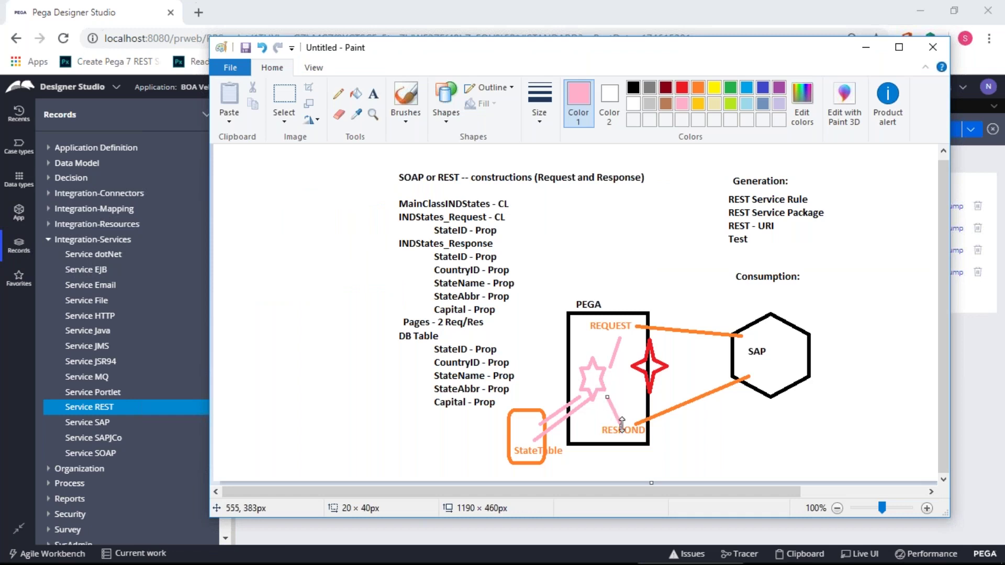
{"action": "key", "text": "alt+Tab"}
{"action": "left_click", "coordinate": [430, 267]}
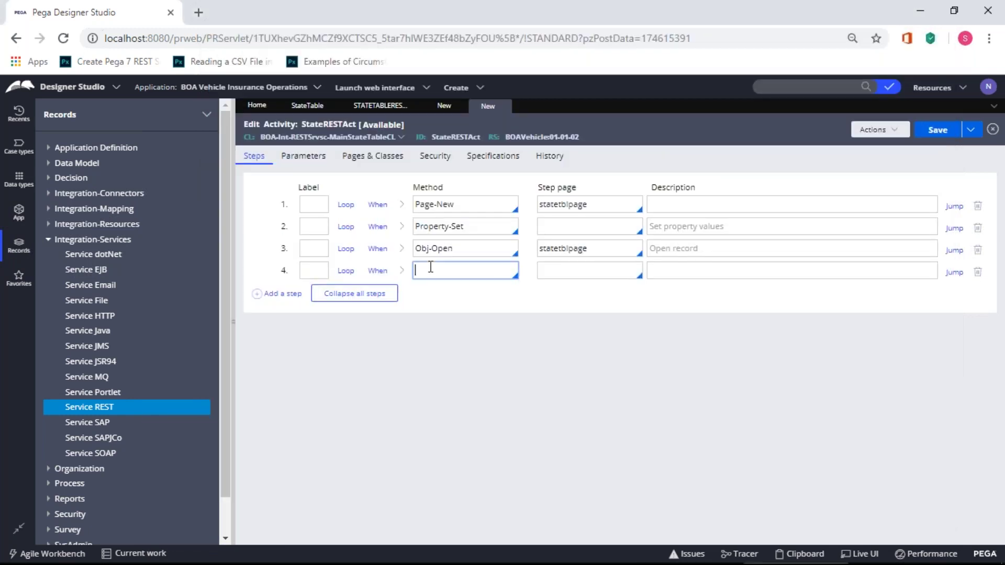
{"action": "type", "text": "Property-Set"}
{"action": "left_click", "coordinate": [402, 271]}
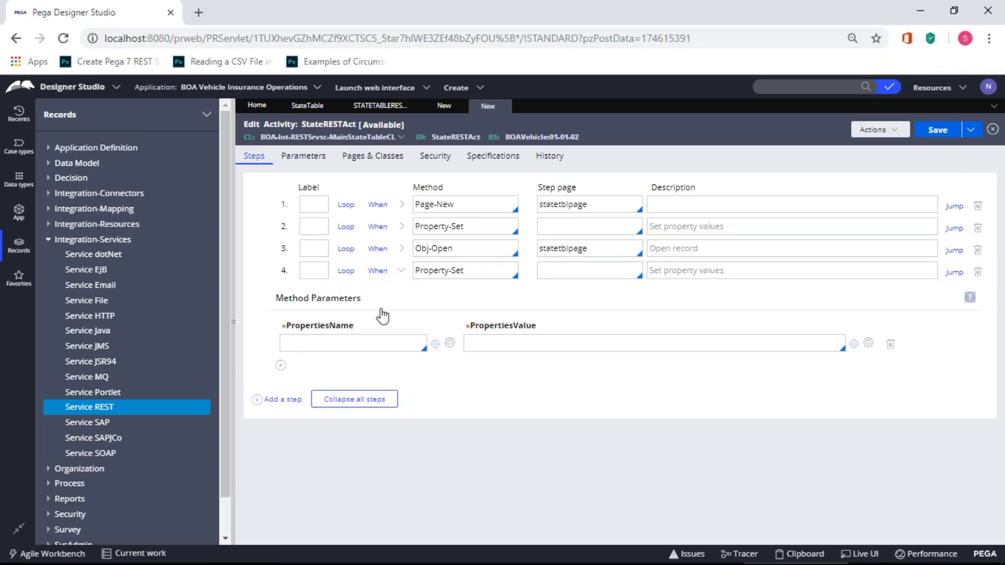
- Add target properties Primary.Response.Stateabbr and Primary.Response.Statecapital
{"action": "left_click", "coordinate": [363, 341]}
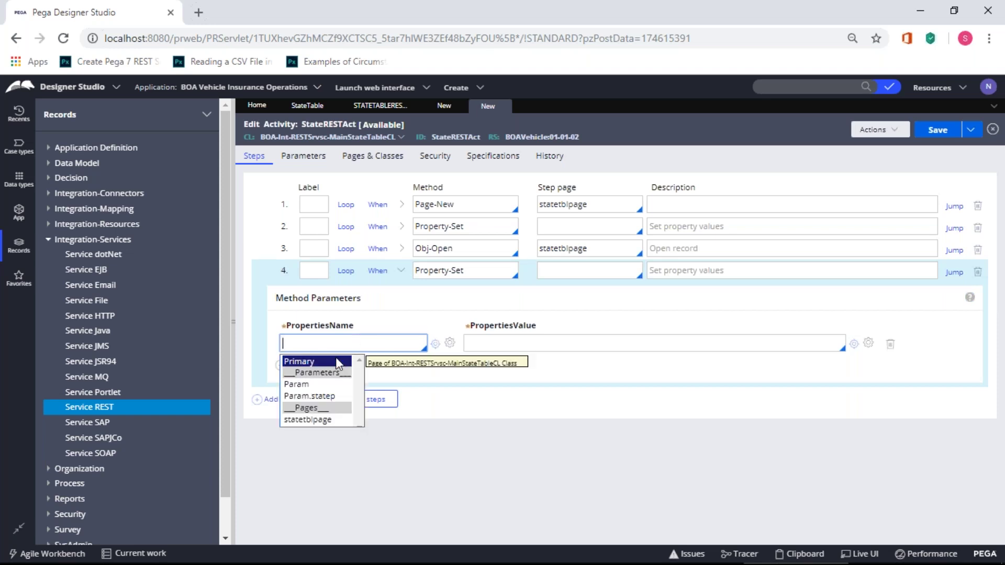
{"action": "left_click", "coordinate": [335, 357]}
{"action": "left_click", "coordinate": [330, 384]}
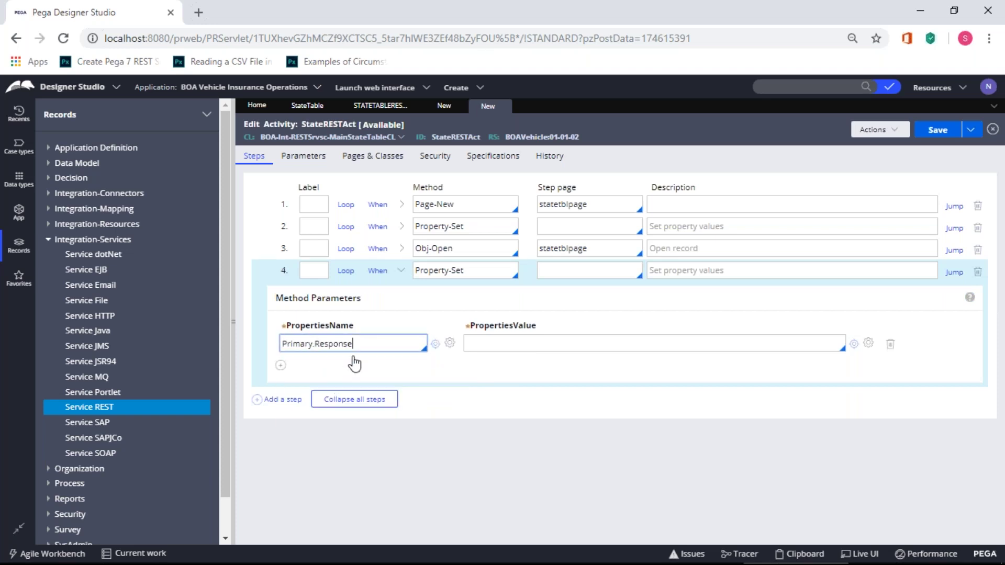
{"action": "type", "text": "."}
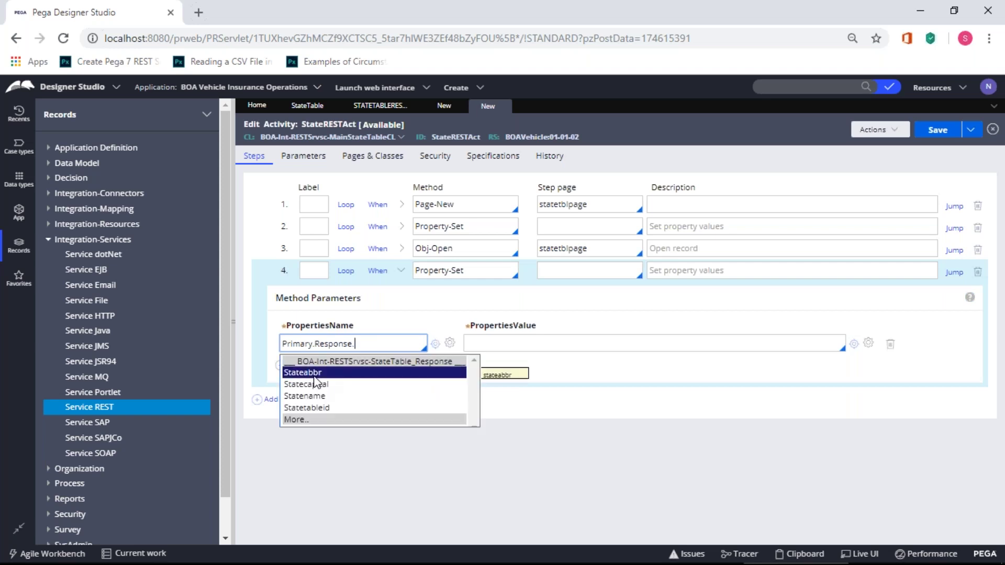
{"action": "left_click", "coordinate": [314, 373]}
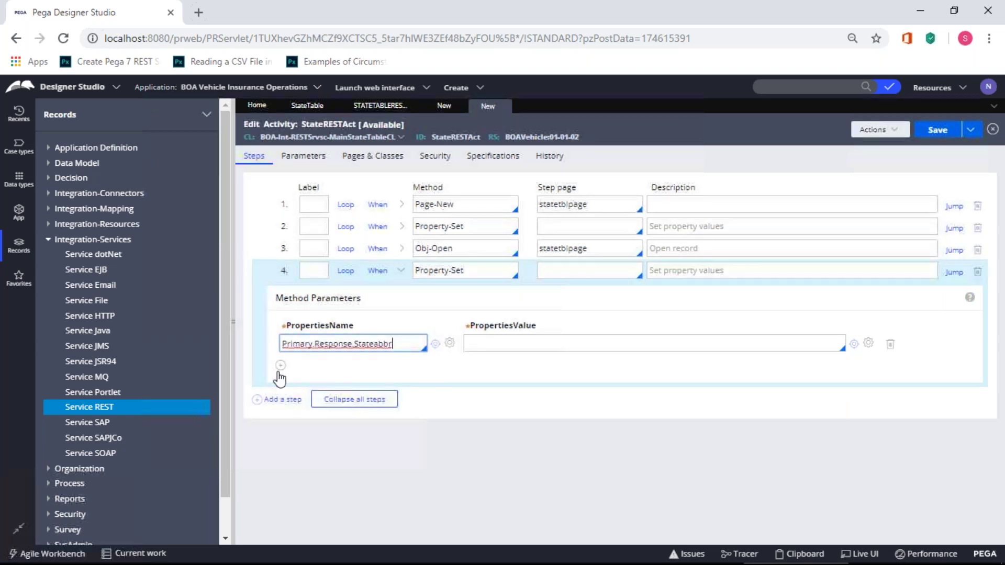
{"action": "left_click", "coordinate": [281, 369]}
{"action": "type", "text": "Primary."}
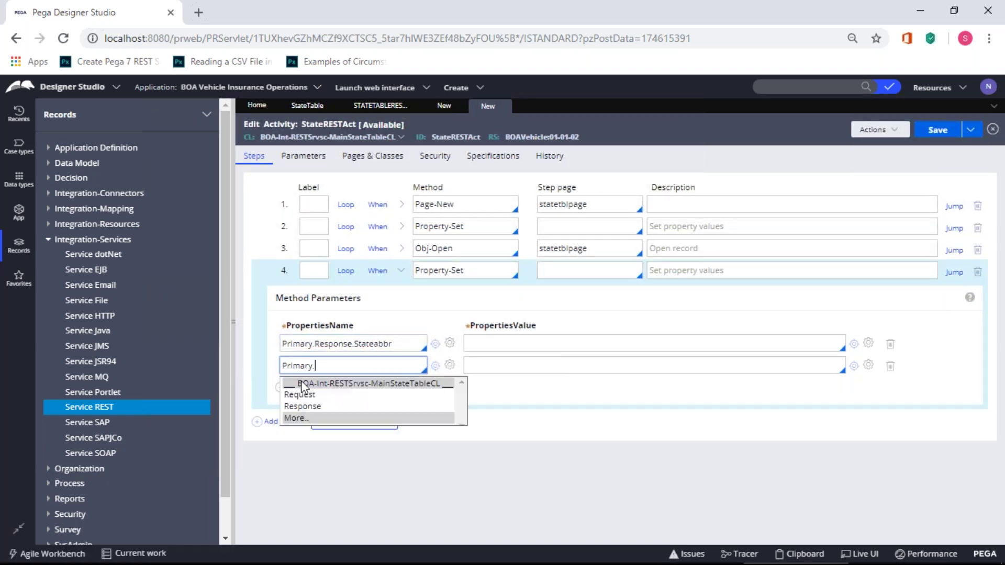
{"action": "left_click", "coordinate": [322, 407]}
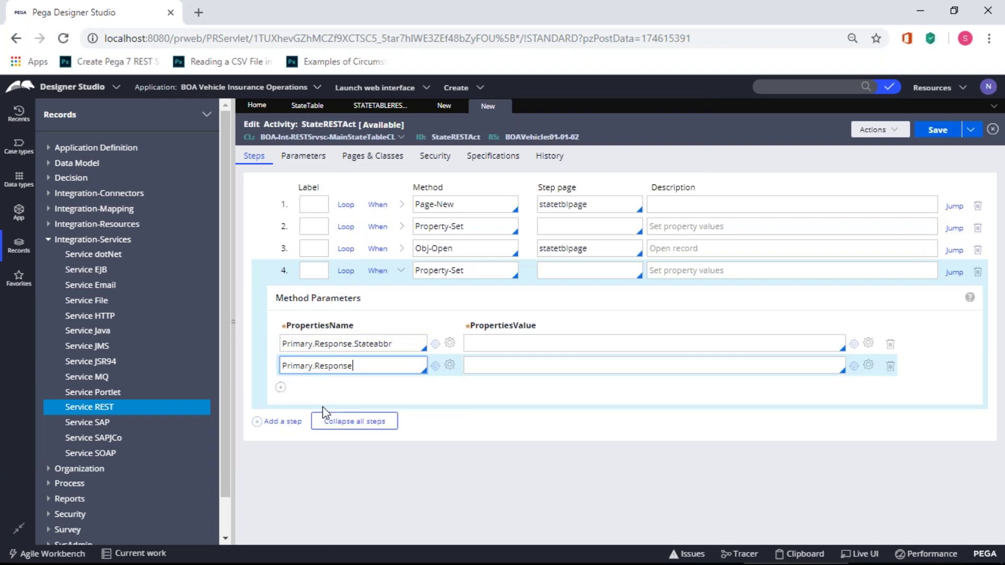
{"action": "type", "text": "."}
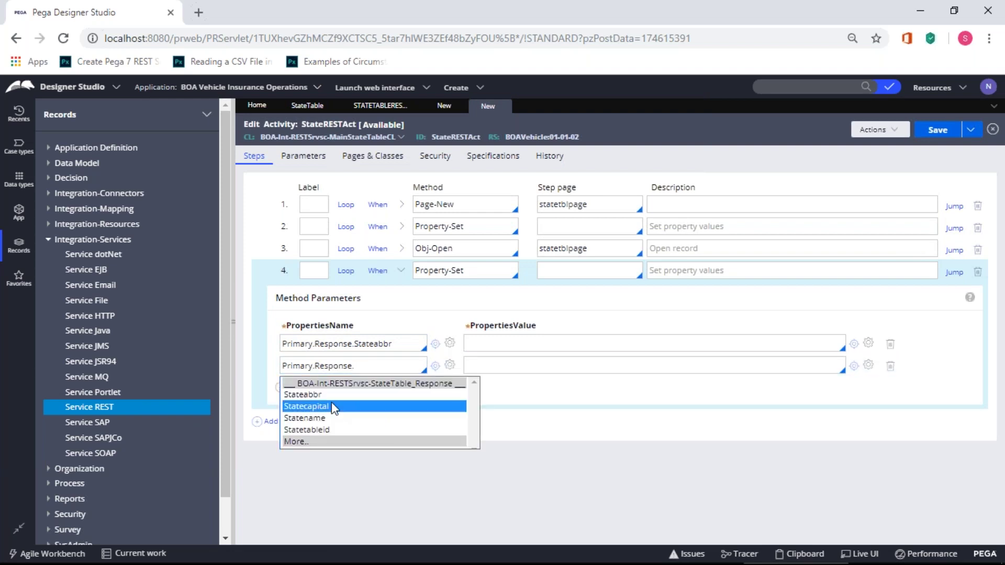
{"action": "left_click", "coordinate": [289, 406]}
- Add target properties Primary.Response.Statename and Primary.Response.Statetableid
{"action": "left_click", "coordinate": [280, 387]}
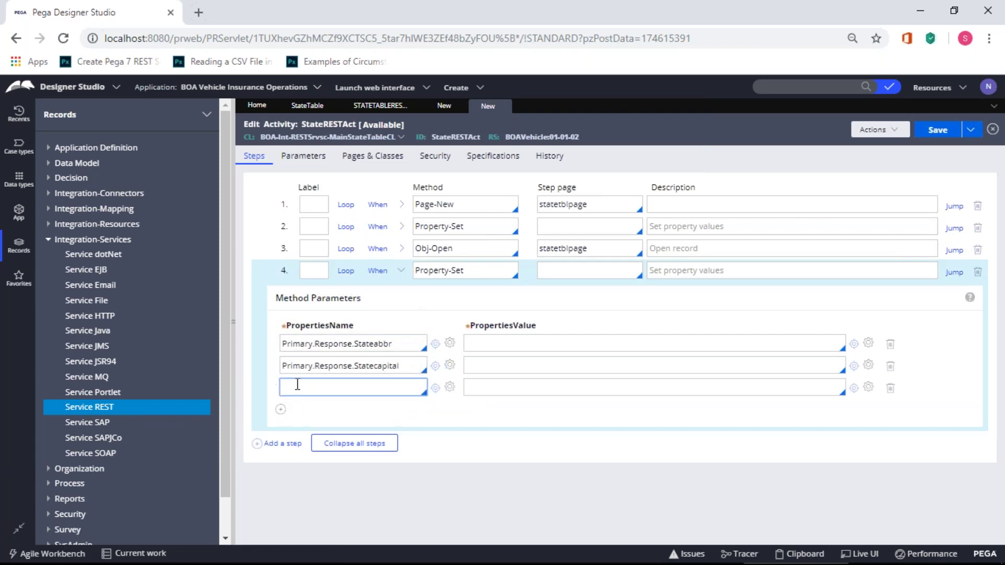
{"action": "left_click", "coordinate": [306, 407]}
{"action": "type", "text": "."}
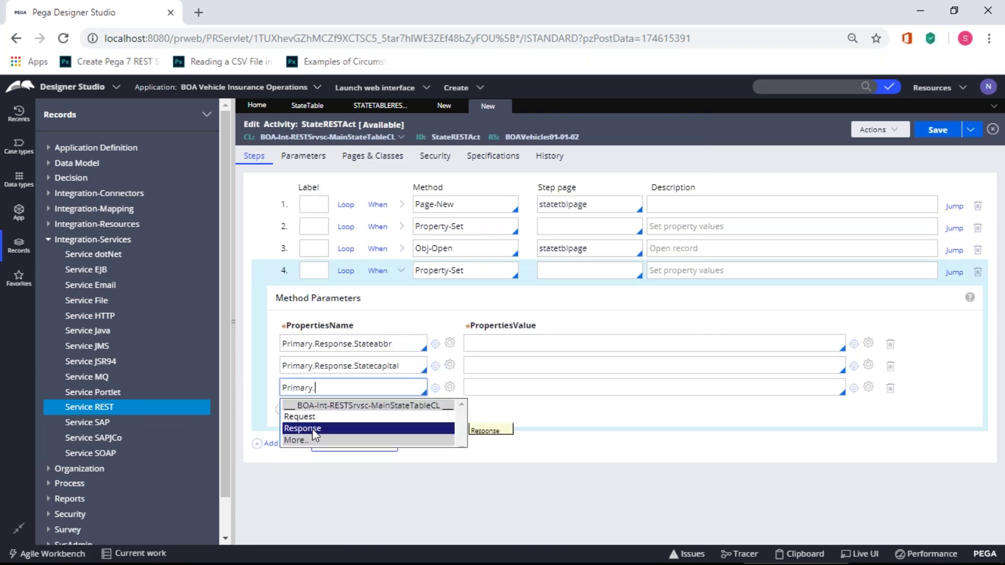
{"action": "left_click", "coordinate": [312, 428]}
{"action": "type", "text": "."}
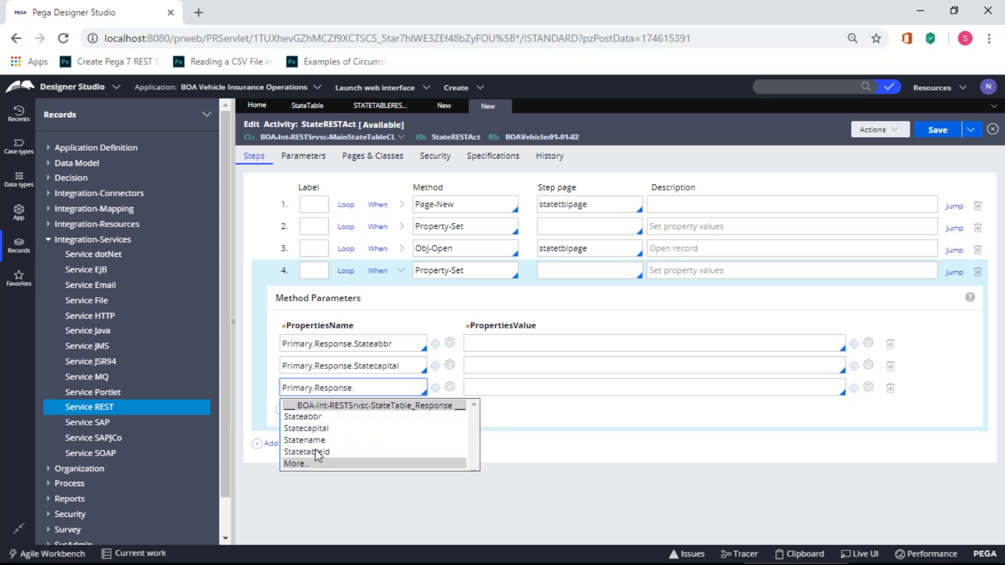
{"action": "left_click", "coordinate": [317, 441]}
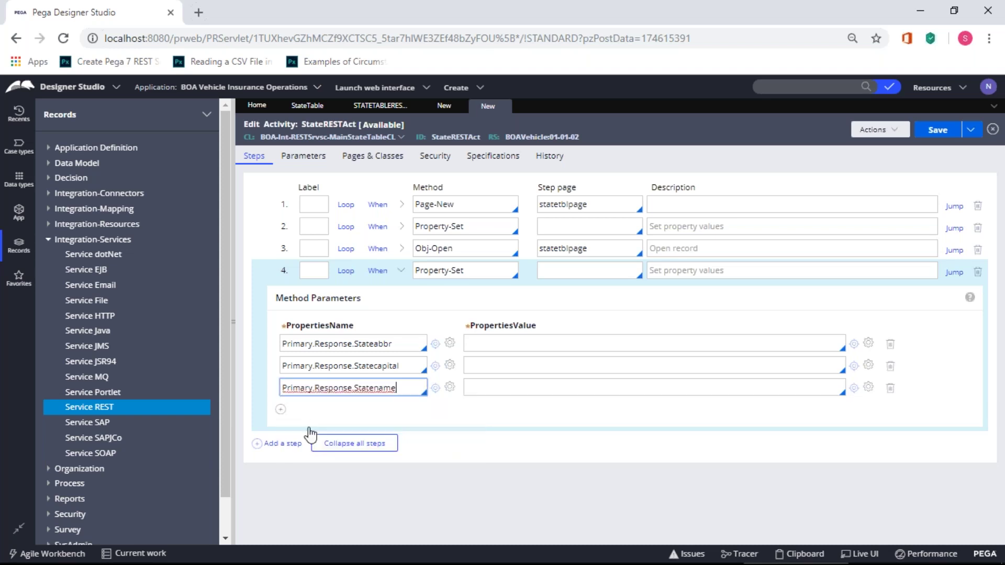
{"action": "left_click", "coordinate": [281, 410]}
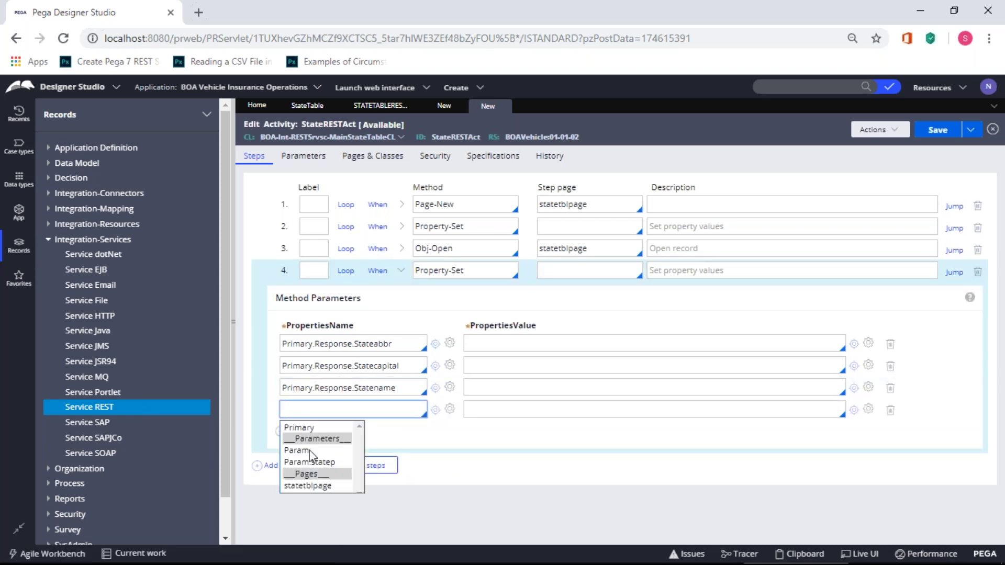
{"action": "left_click", "coordinate": [325, 428]}
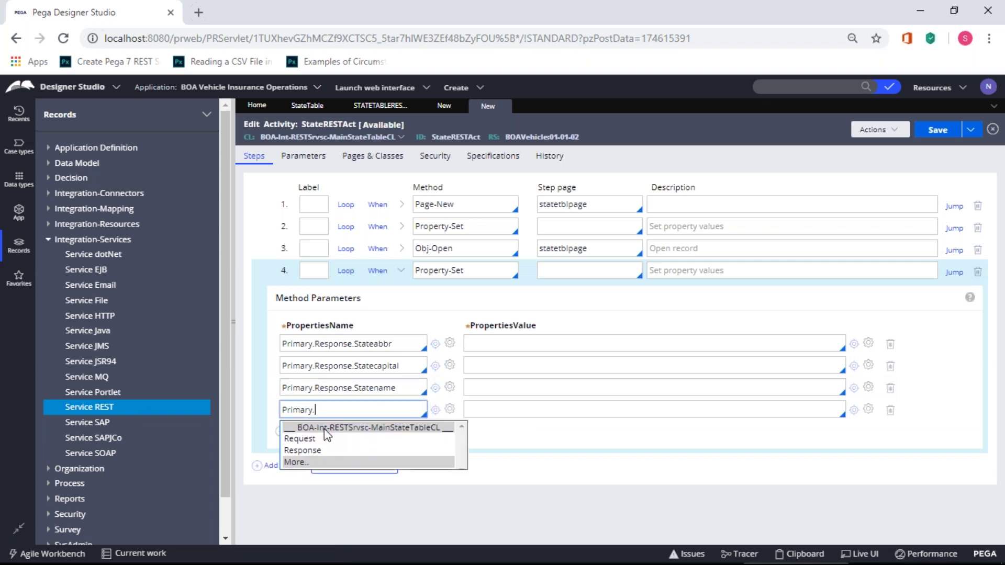
{"action": "left_click", "coordinate": [322, 450]}
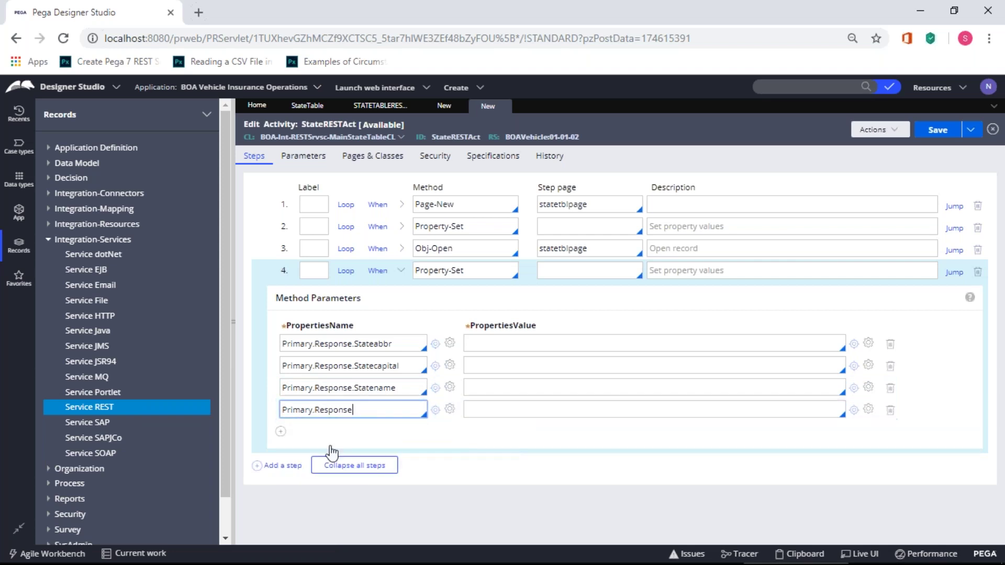
{"action": "type", "text": "."}
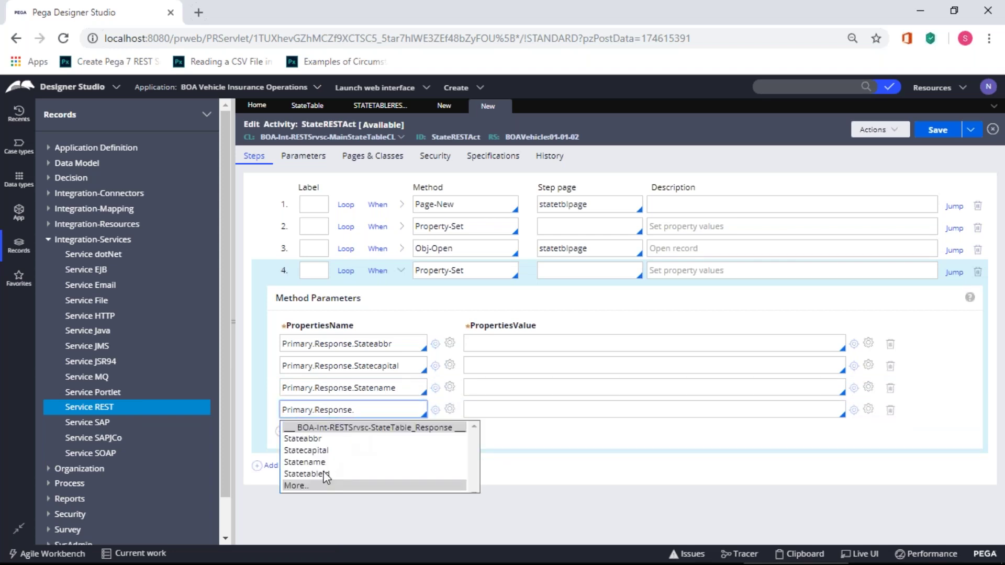
{"action": "left_click", "coordinate": [326, 476]}
{"action": "left_click", "coordinate": [468, 344]}
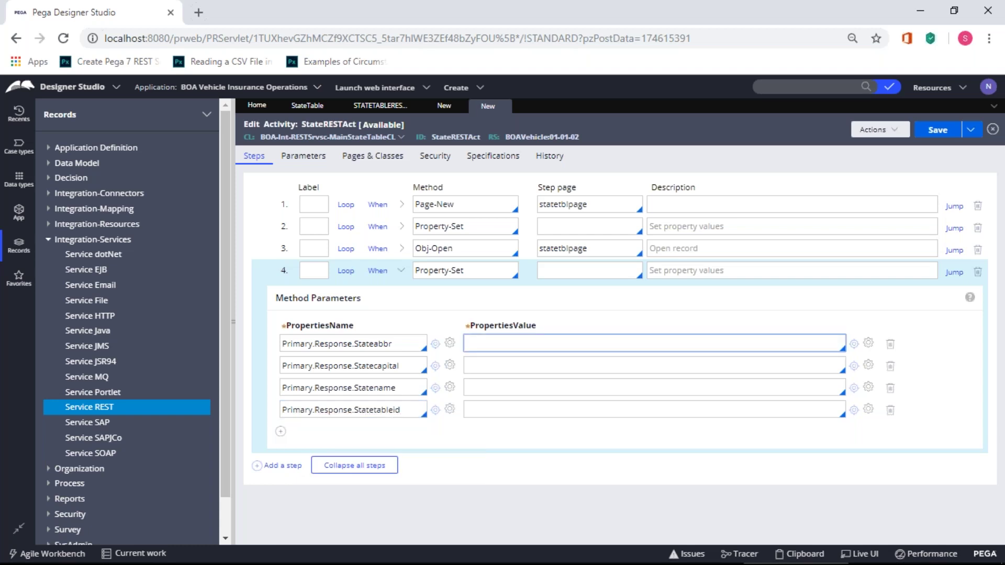
- Set the first two values to statetblpage.Stateabbr and statetblpage.Statecapital
{"action": "left_click", "coordinate": [548, 250]}
{"action": "double_click", "coordinate": [548, 250]}
{"action": "key", "text": "ctrl+c"}
{"action": "left_click", "coordinate": [531, 347]}
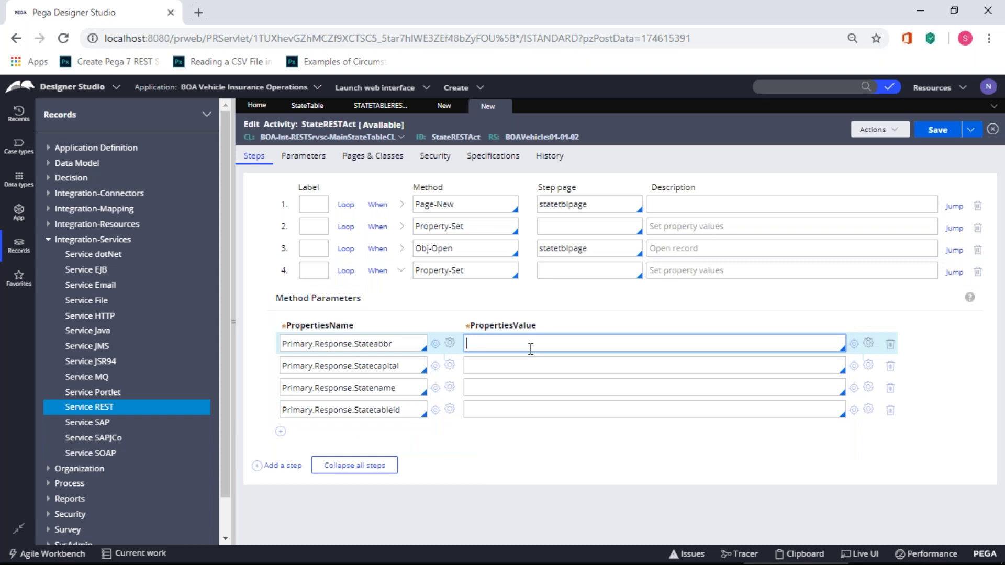
{"action": "key", "text": "ctrl+v"}
{"action": "type", "text": "."}
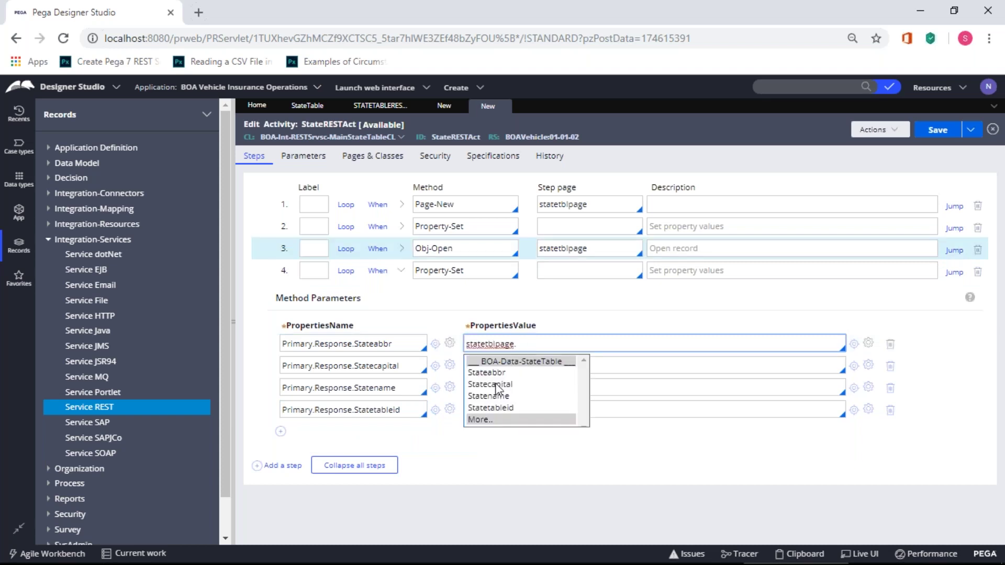
{"action": "left_click", "coordinate": [502, 373]}
{"action": "left_click", "coordinate": [524, 366]}
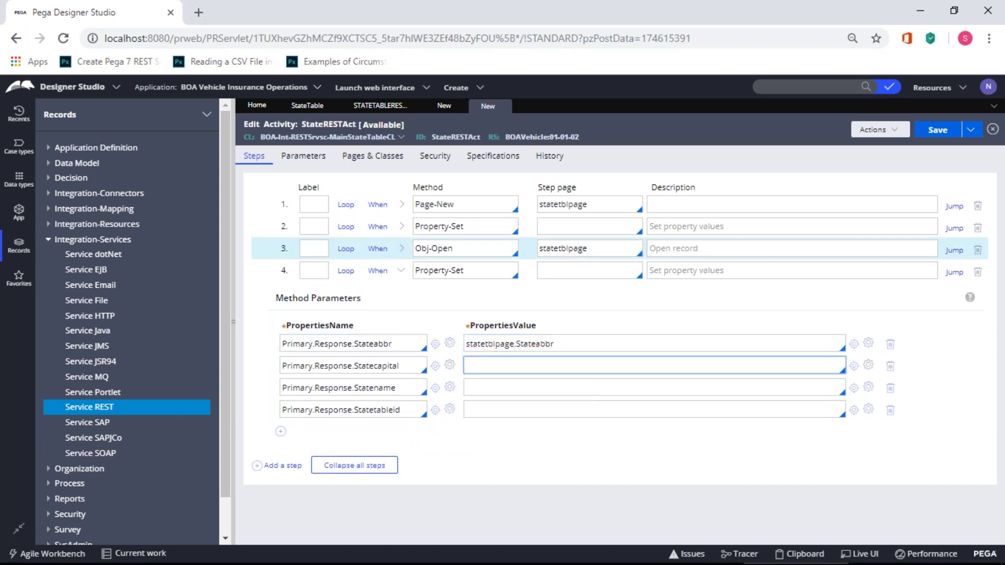
{"action": "key", "text": "ctrl+v"}
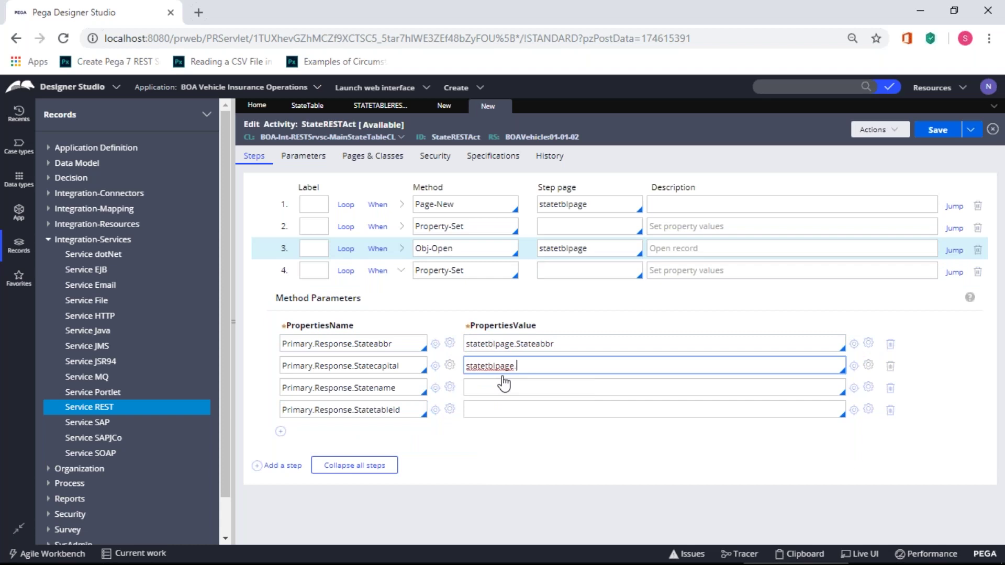
{"action": "type", "text": "."}
{"action": "left_click", "coordinate": [505, 407]}
- Set the remaining values to statetblpage.Statename and statetblpage.Statetableid, then save StateRESTAct
{"action": "left_click", "coordinate": [504, 383]}
{"action": "key", "text": "ctrl+v"}
{"action": "type", "text": "."}
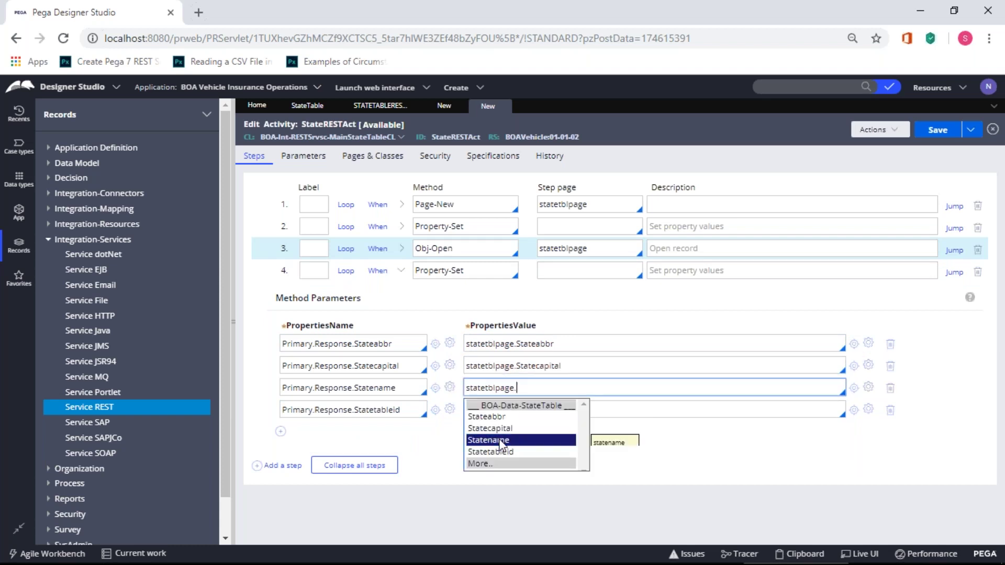
{"action": "left_click", "coordinate": [502, 440]}
{"action": "left_click", "coordinate": [509, 412]}
{"action": "key", "text": "ctrl+v"}
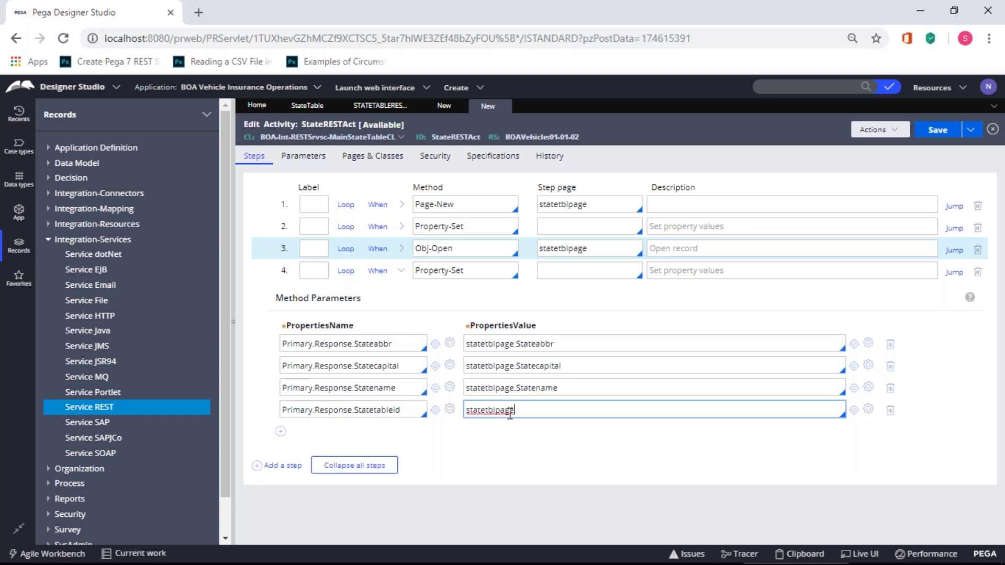
{"action": "type", "text": "."}
{"action": "left_click", "coordinate": [519, 469]}
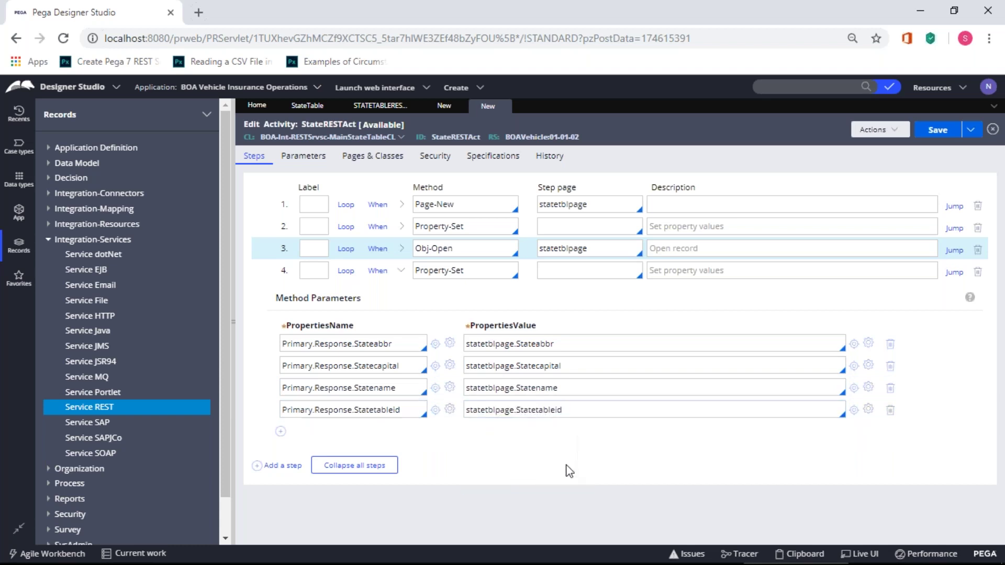
{"action": "left_click", "coordinate": [940, 131]}
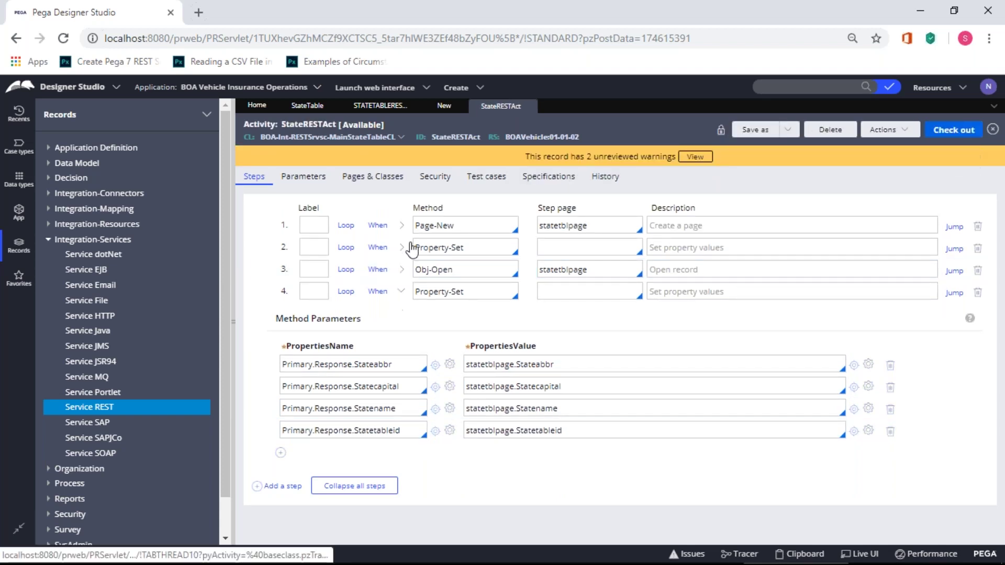
- Collapse step 4's Property-Set parameters so StateRESTAct shows just its four steps
{"action": "left_click", "coordinate": [402, 291]}
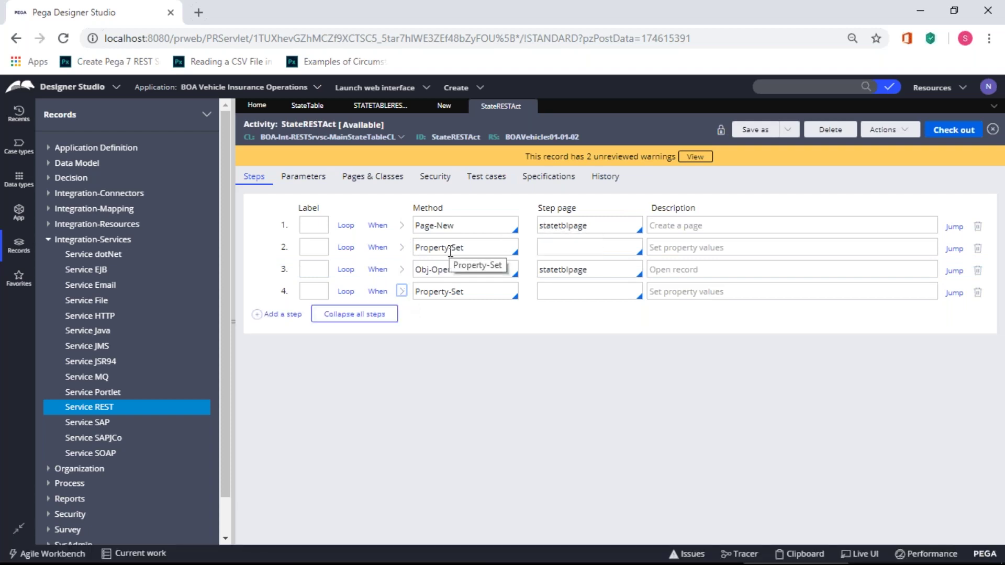
{"action": "key", "text": "alt+Tab"}
{"action": "key", "text": "alt+Tab"}
{"action": "key", "text": "alt+Tab"}
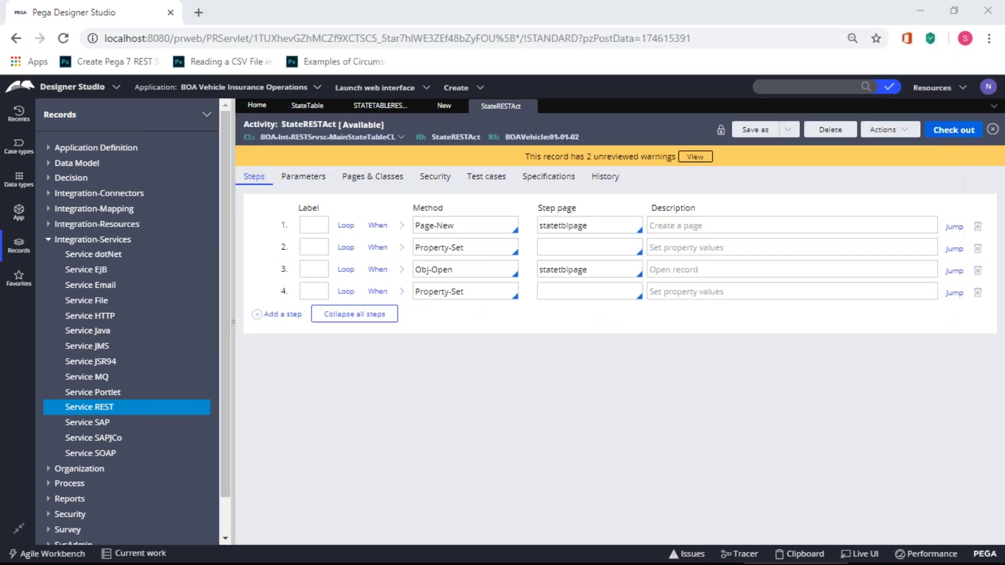
{"action": "key", "text": "alt+Tab"}
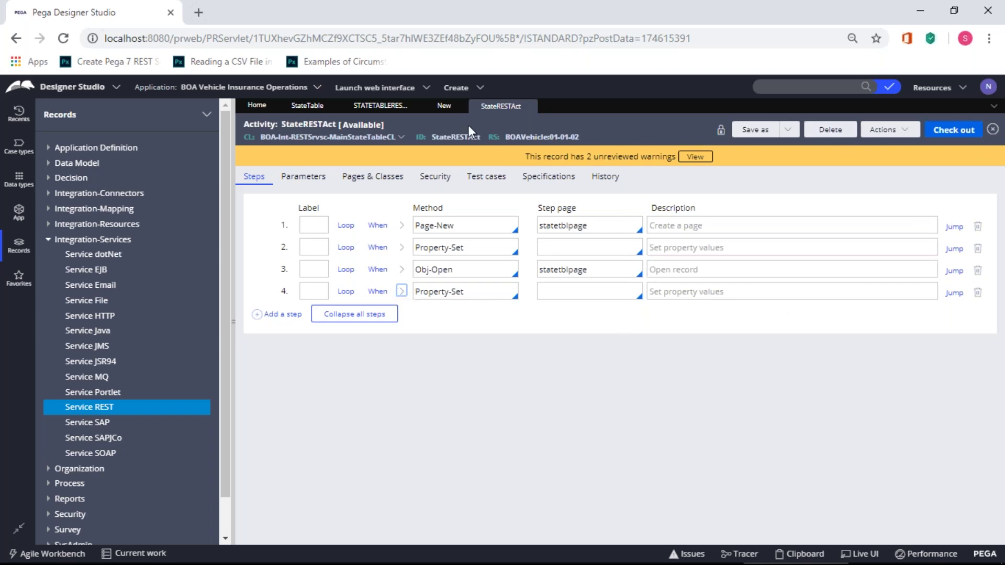
- Re-select StateRESTAct as StateTableSrvs's GET activity, then go back to StateRESTAct
{"action": "left_click", "coordinate": [444, 106]}
{"action": "left_click", "coordinate": [335, 263]}
{"action": "key", "text": "BackSpace"}
{"action": "key", "text": "BackSpace"}
{"action": "key", "text": "BackSpace"}
{"action": "key", "text": "BackSpace"}
{"action": "key", "text": "BackSpace"}
{"action": "key", "text": "BackSpace"}
{"action": "key", "text": "BackSpace"}
{"action": "key", "text": "BackSpace"}
{"action": "key", "text": "BackSpace"}
{"action": "key", "text": "BackSpace"}
{"action": "key", "text": "BackSpace"}
{"action": "key", "text": "BackSpace"}
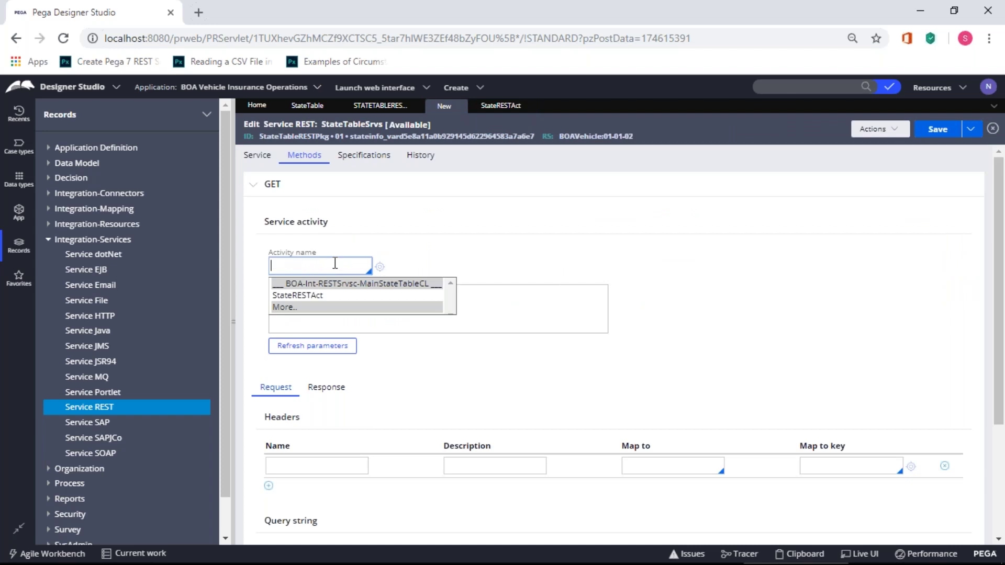
{"action": "left_click", "coordinate": [344, 297]}
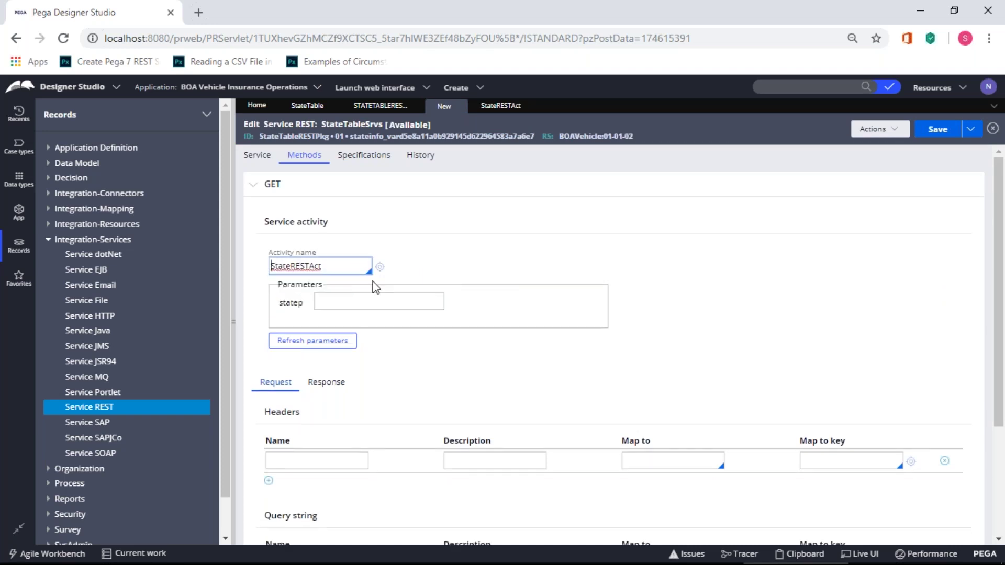
{"action": "left_click", "coordinate": [500, 106]}
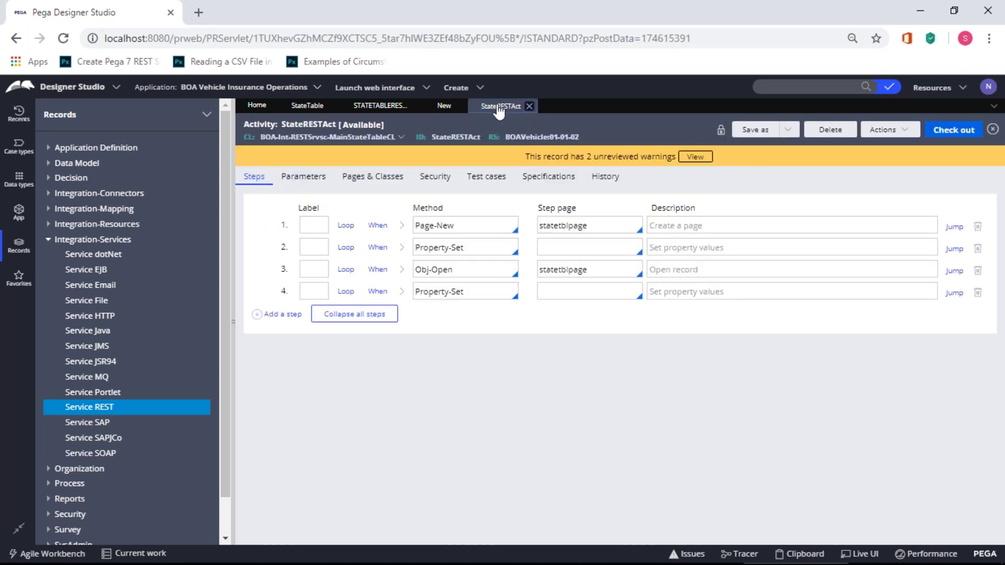
- Allow direct invocation of StateRESTAct without authentication, checking it out and saving
{"action": "left_click", "coordinate": [442, 178]}
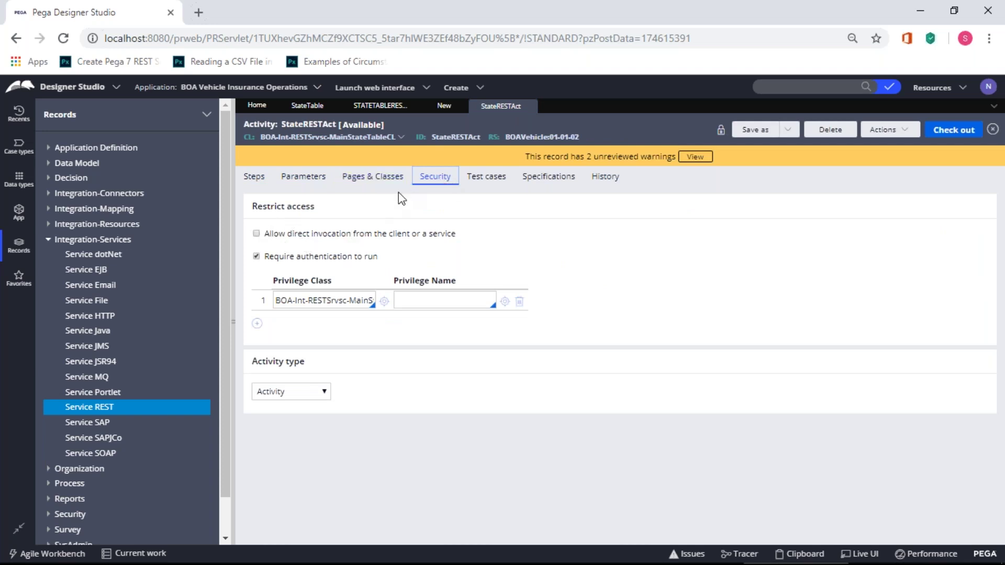
{"action": "left_click", "coordinate": [256, 256]}
{"action": "left_click", "coordinate": [256, 233]}
{"action": "left_click", "coordinate": [946, 138]}
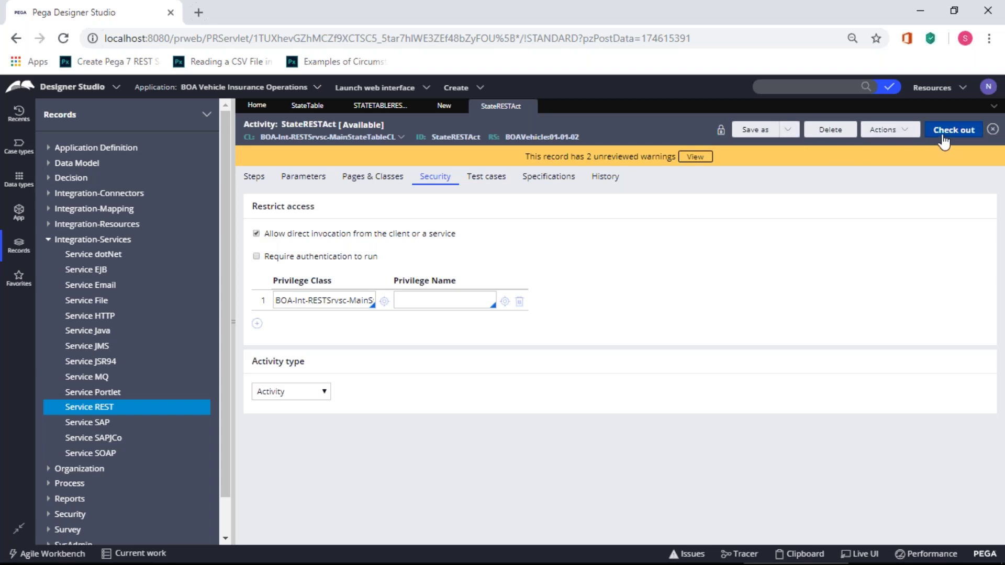
{"action": "left_click", "coordinate": [936, 136]}
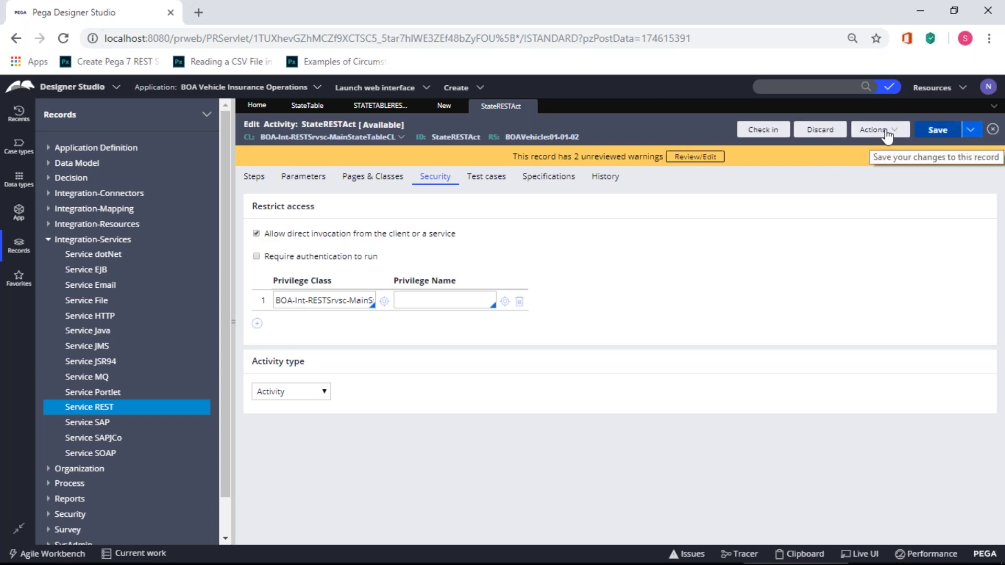
- Check StateRESTAct in with comment 'csdcsdc' and return to StateTableSrvs
{"action": "left_click", "coordinate": [761, 130]}
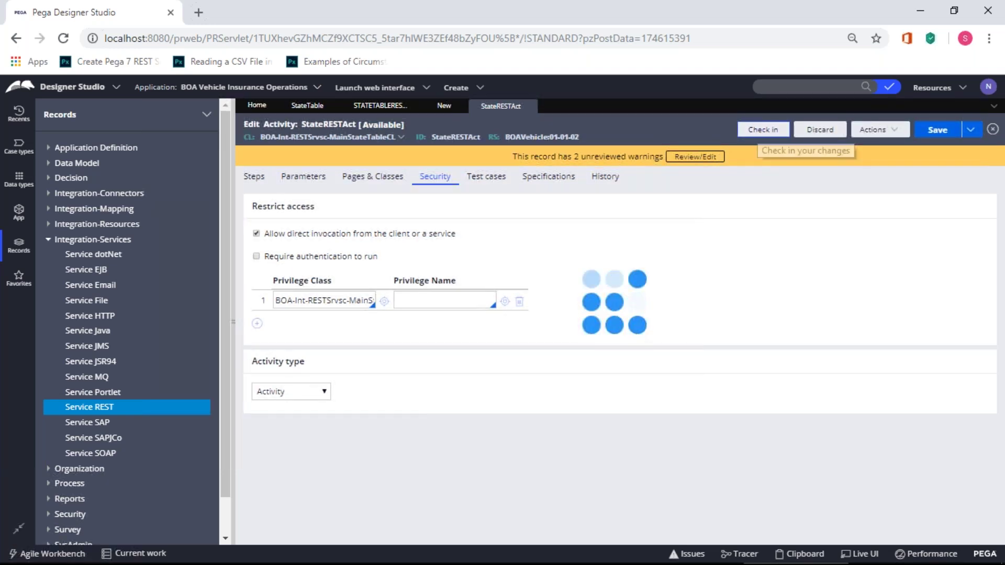
{"action": "type", "text": "csdcsdc"}
{"action": "left_click", "coordinate": [770, 378]}
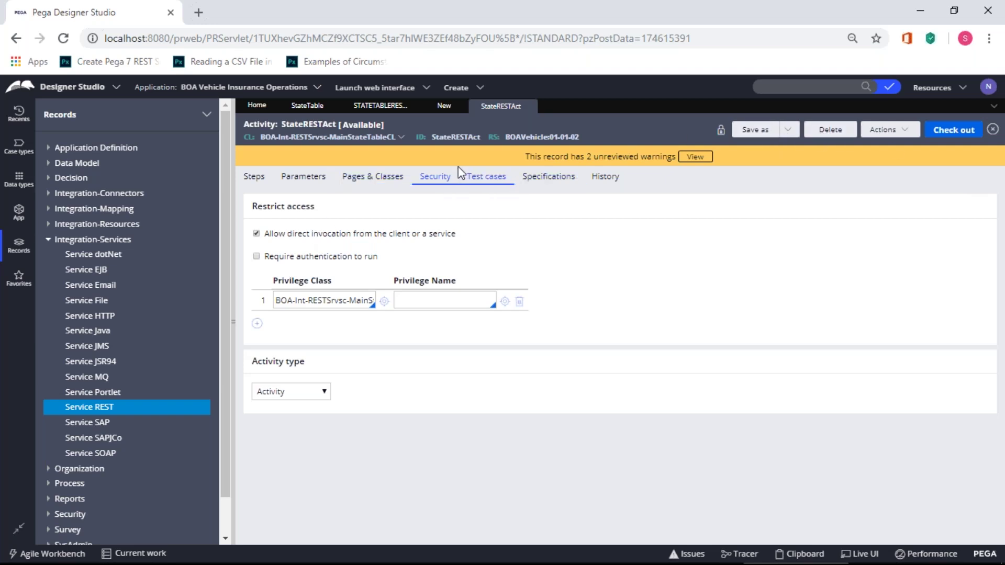
{"action": "left_click", "coordinate": [359, 177]}
{"action": "left_click", "coordinate": [325, 181]}
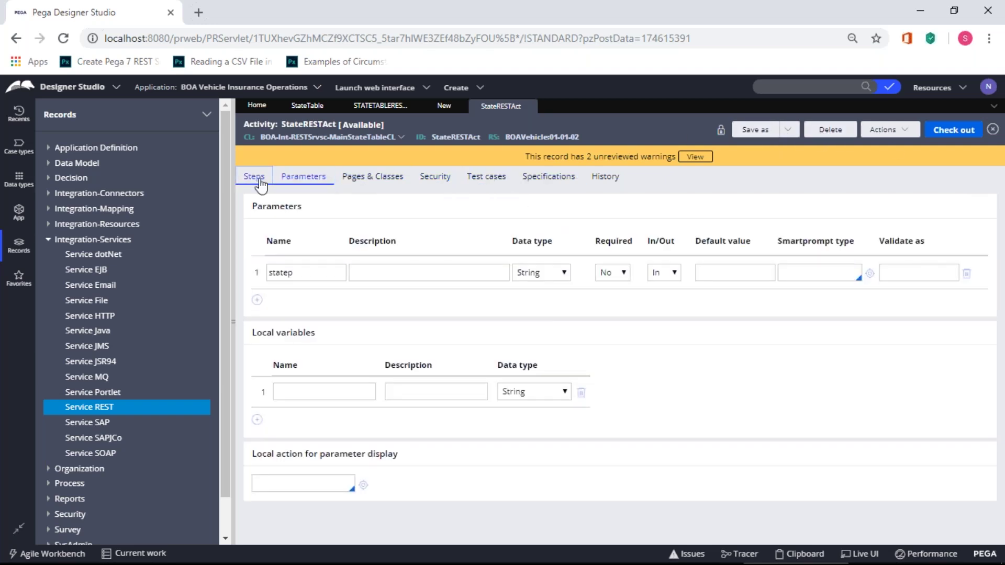
{"action": "left_click", "coordinate": [261, 178]}
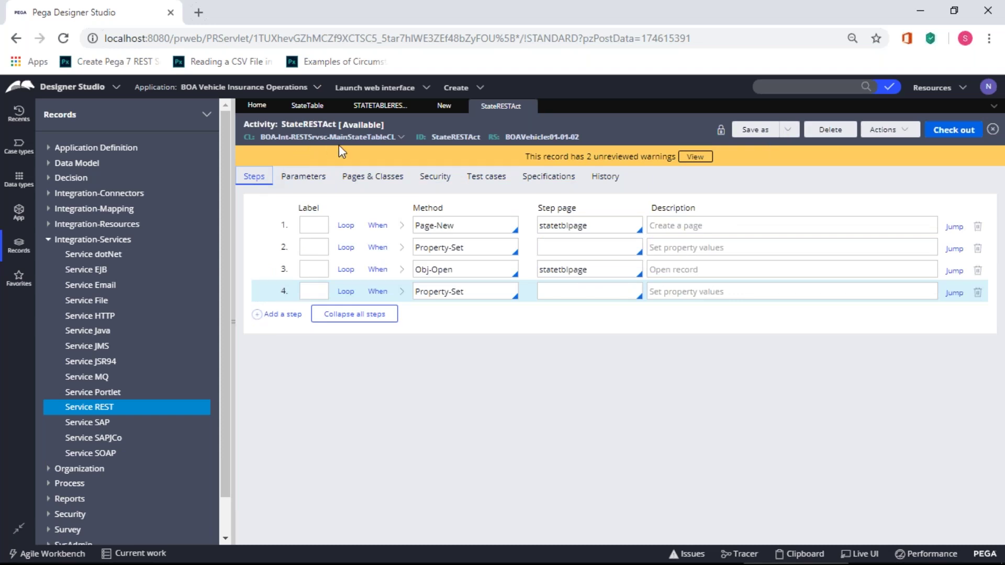
{"action": "left_click", "coordinate": [444, 106]}
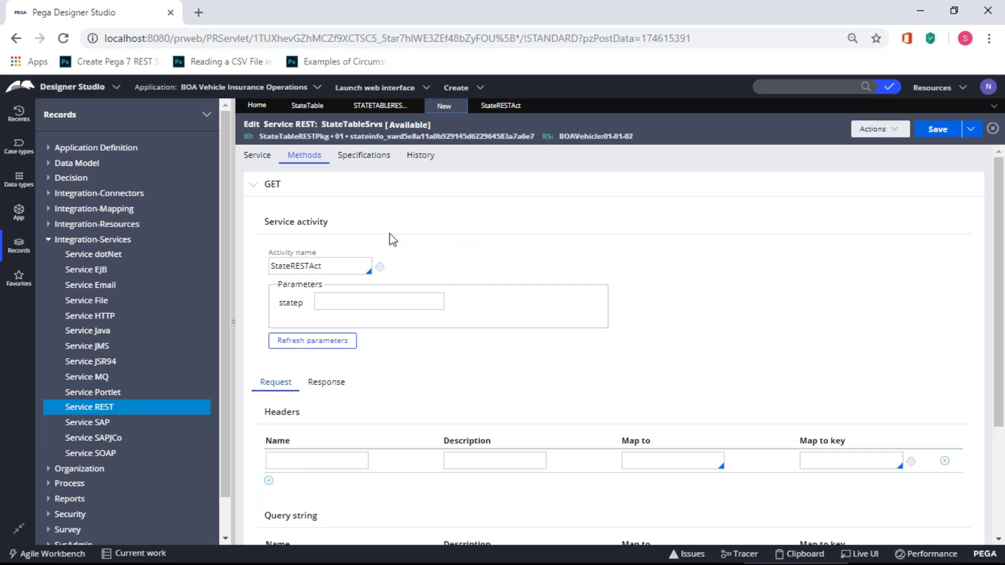
{"action": "left_click", "coordinate": [297, 268]}
{"action": "double_click", "coordinate": [296, 268]}
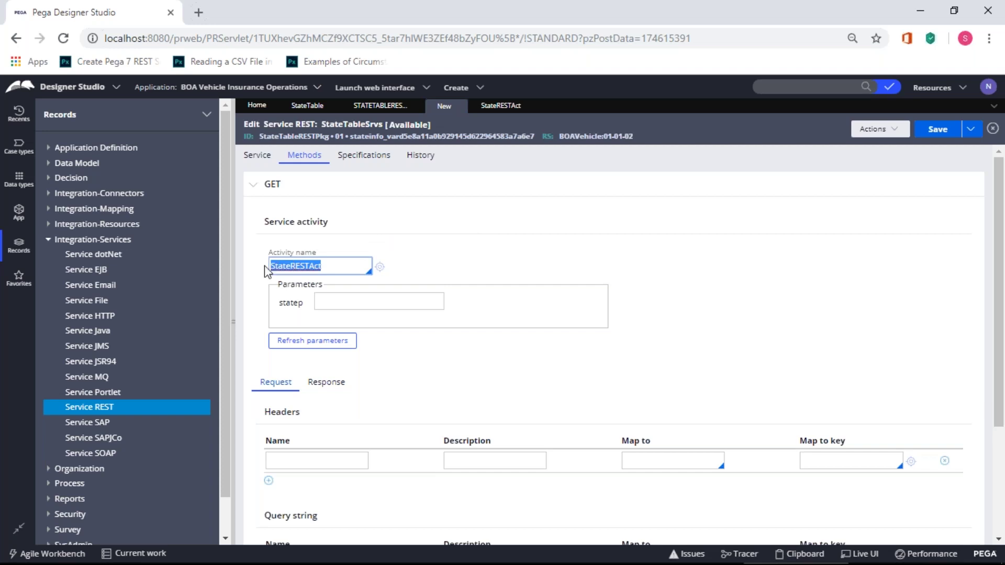
{"action": "key", "text": "BackSpace"}
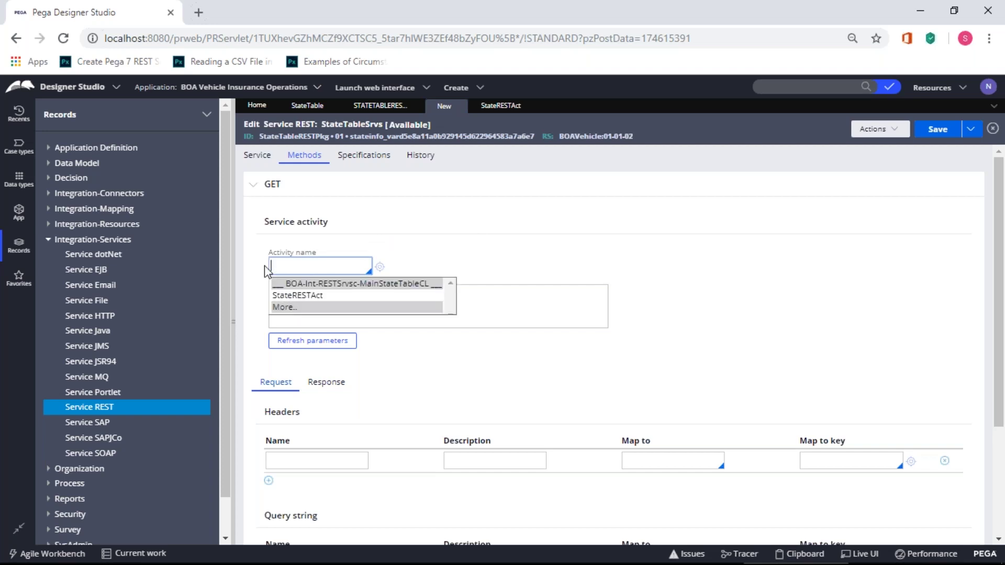
{"action": "left_click", "coordinate": [292, 296]}
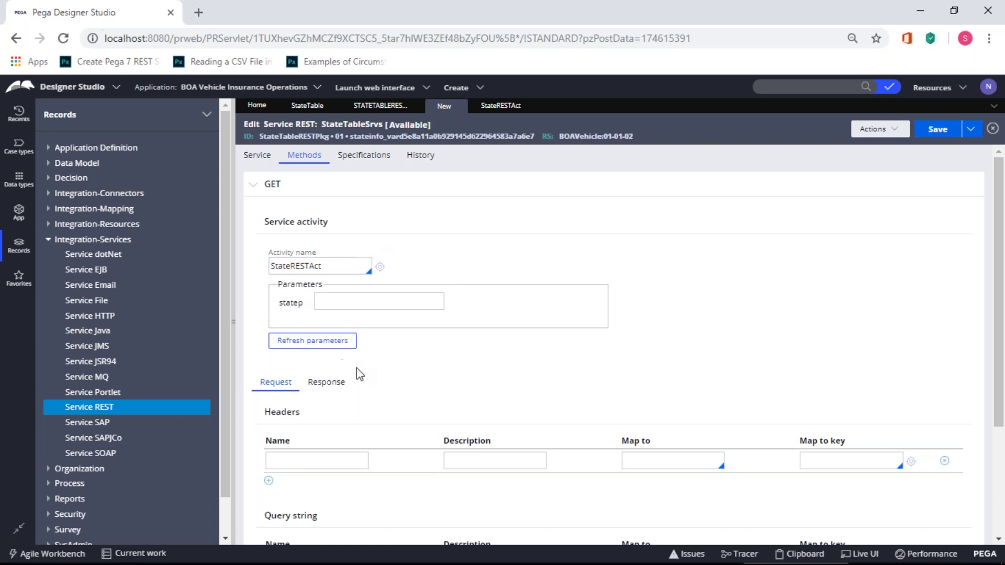
{"action": "left_click", "coordinate": [325, 387]}
{"action": "scroll", "coordinate": [381, 373], "scroll_direction": "down", "scroll_amount": 3}
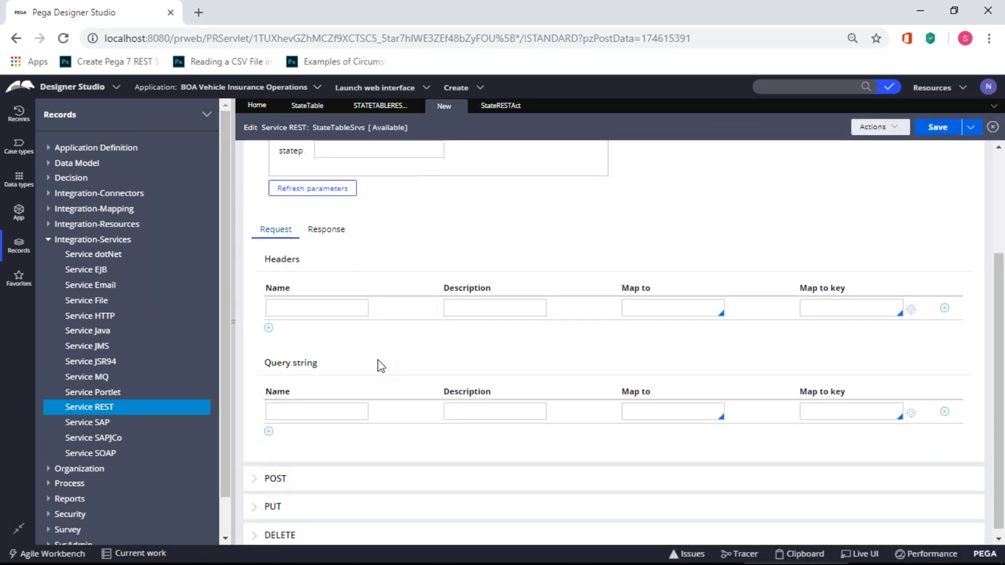
{"action": "scroll", "coordinate": [375, 362], "scroll_direction": "up", "scroll_amount": 3}
- Set the GET response content type to application/json
{"action": "left_click", "coordinate": [330, 385]}
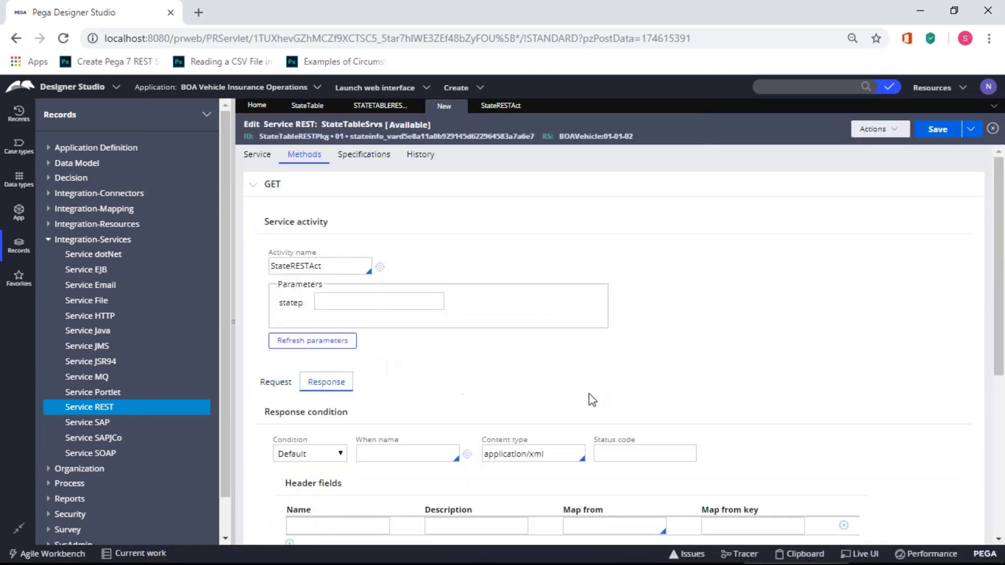
{"action": "scroll", "coordinate": [589, 394], "scroll_direction": "down", "scroll_amount": 3}
{"action": "left_click_drag", "start_coordinate": [544, 302], "coordinate": [480, 304]}
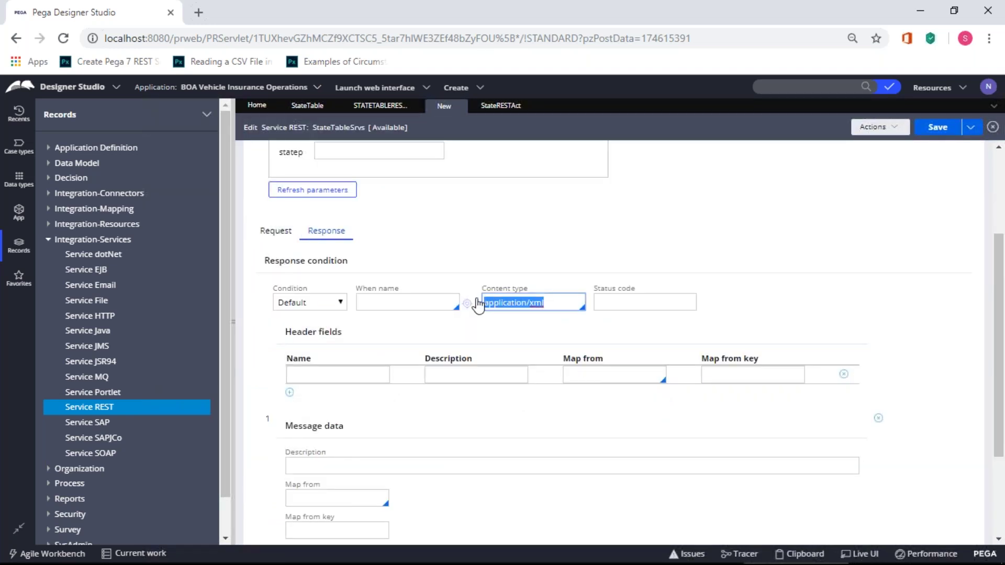
{"action": "key", "text": "Return"}
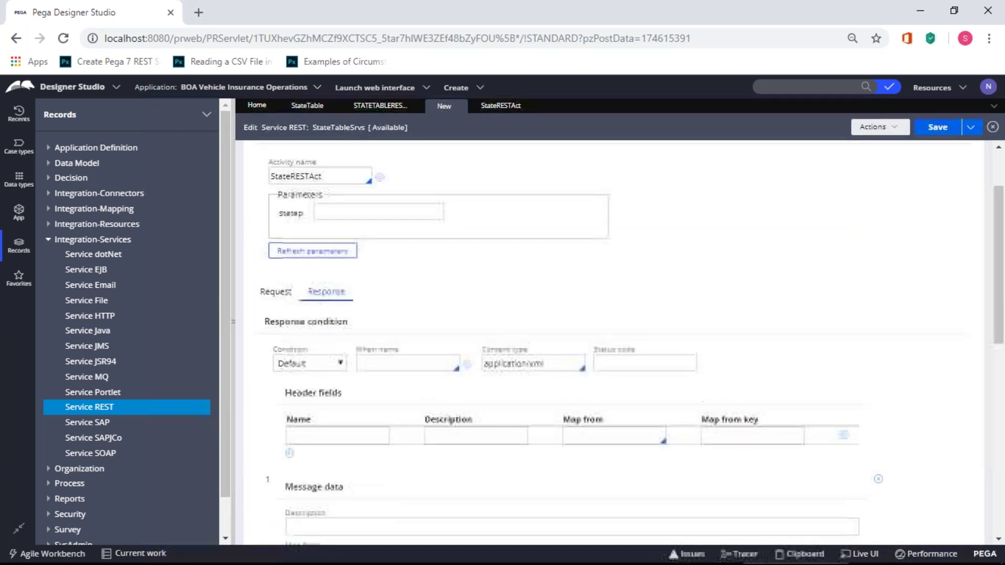
{"action": "scroll", "coordinate": [549, 293], "scroll_direction": "down", "scroll_amount": 5}
{"action": "left_click_drag", "start_coordinate": [549, 282], "coordinate": [476, 283]}
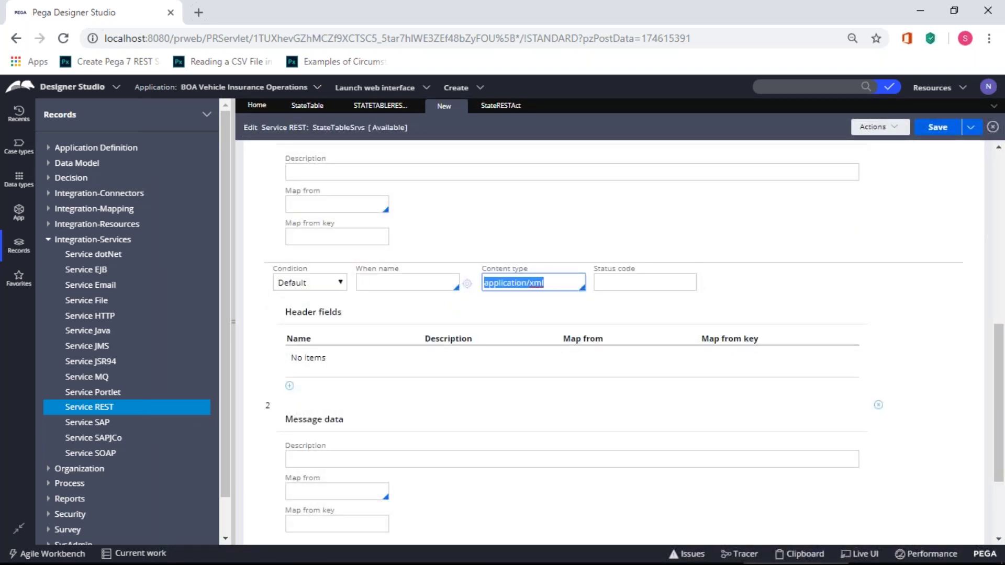
{"action": "key", "text": "BackSpace"}
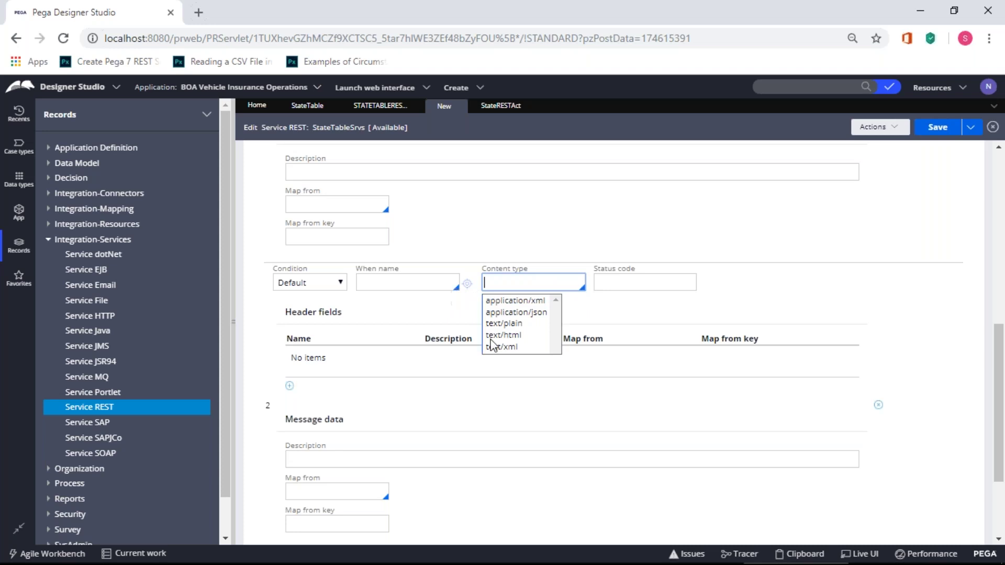
{"action": "left_click", "coordinate": [520, 313]}
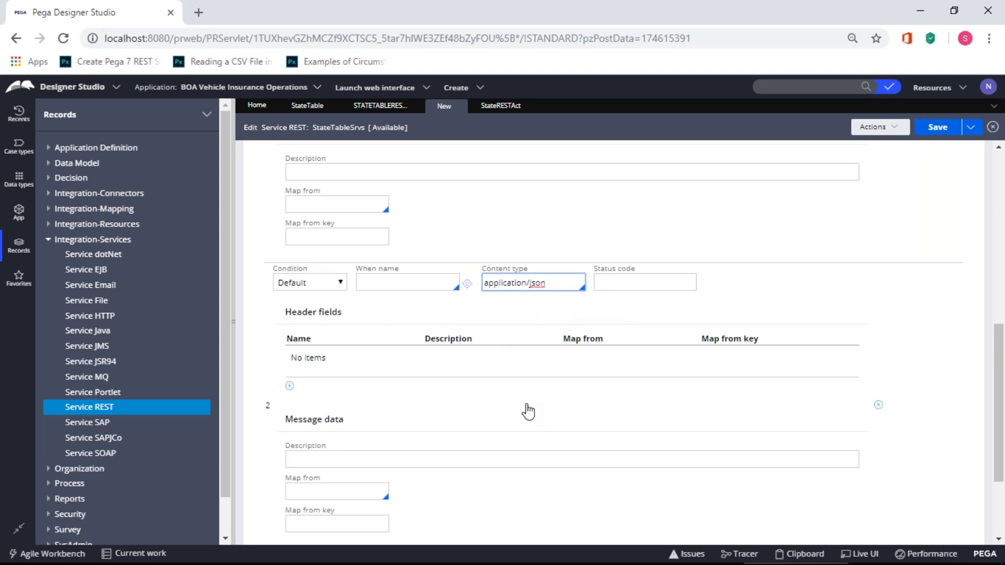
{"action": "left_click", "coordinate": [609, 501]}
{"action": "scroll", "coordinate": [609, 502], "scroll_direction": "down", "scroll_amount": 3}
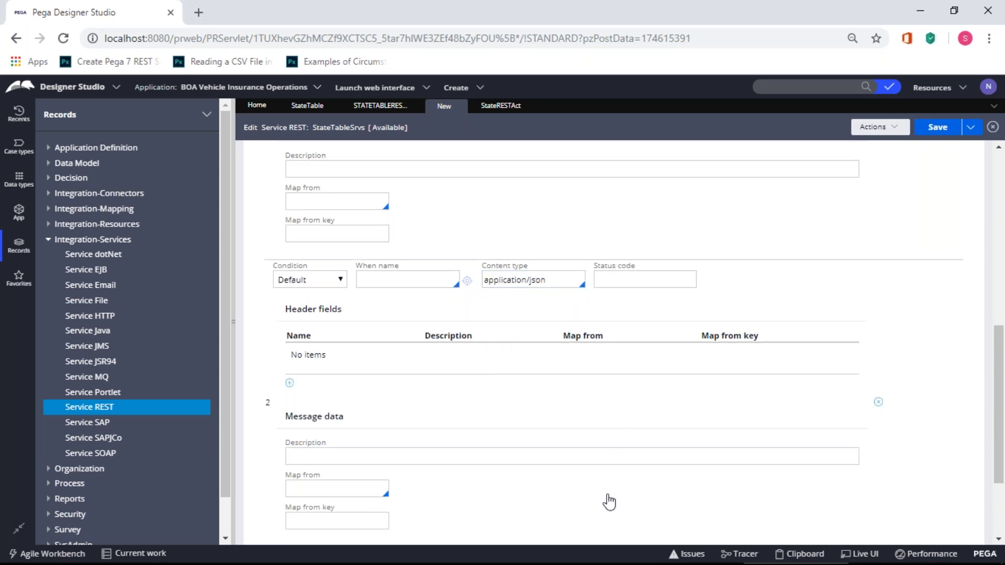
- Map the response message data from JSON using key .Response
{"action": "left_click", "coordinate": [358, 367]}
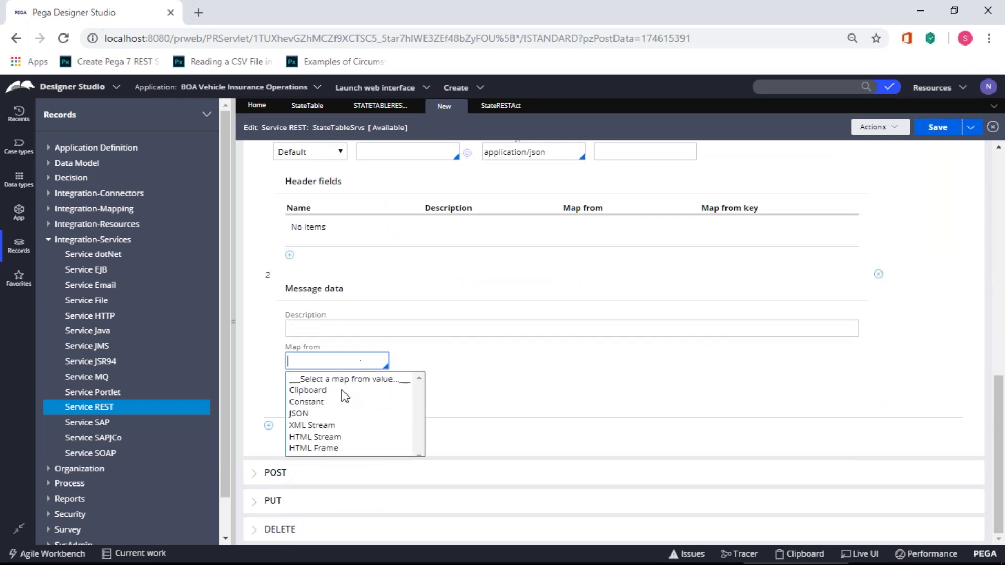
{"action": "left_click", "coordinate": [315, 413]}
{"action": "left_click", "coordinate": [316, 402]}
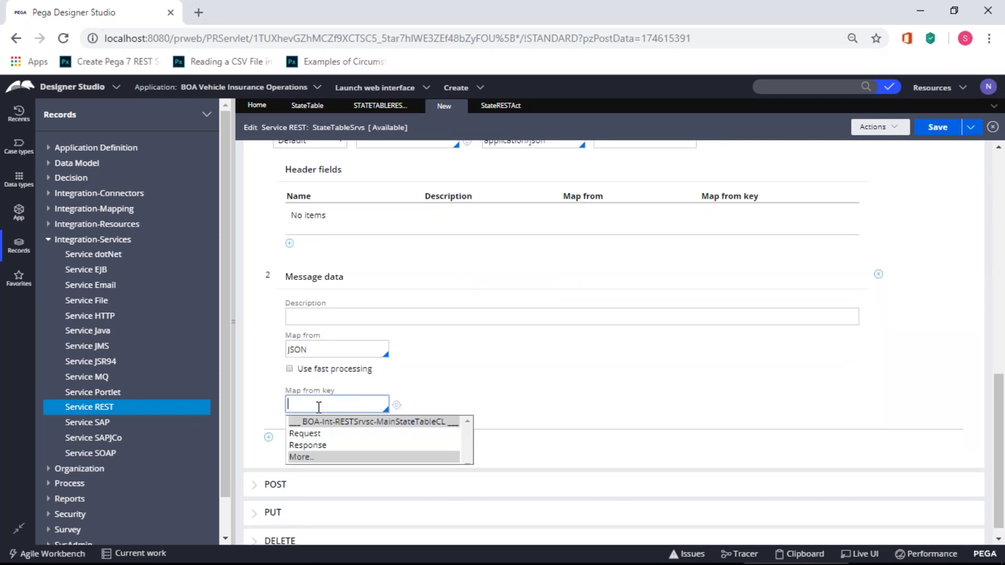
{"action": "left_click", "coordinate": [325, 443]}
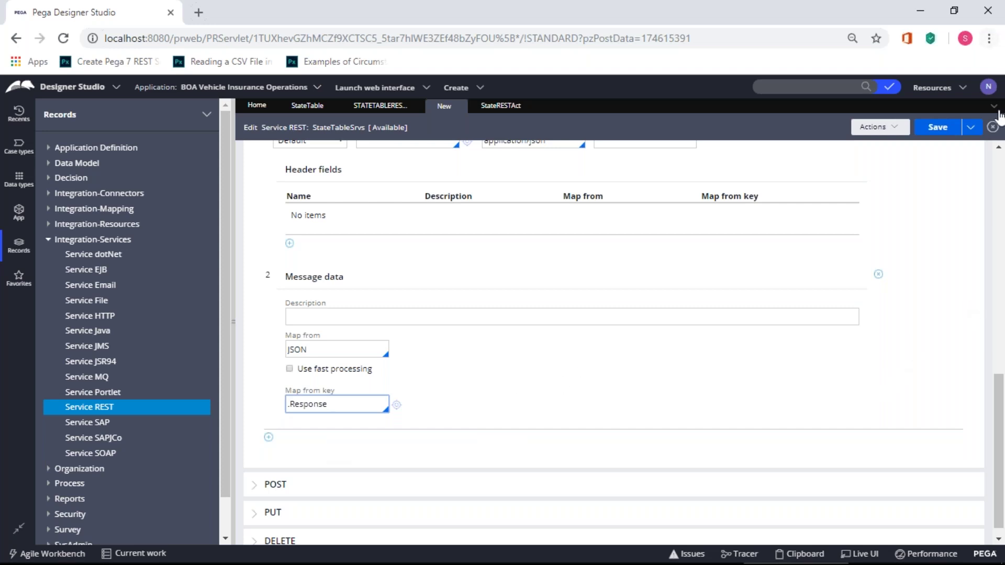
- Save StateTableSrvs and review its methods and the Service tab's stateid path parameter
{"action": "left_click", "coordinate": [934, 129]}
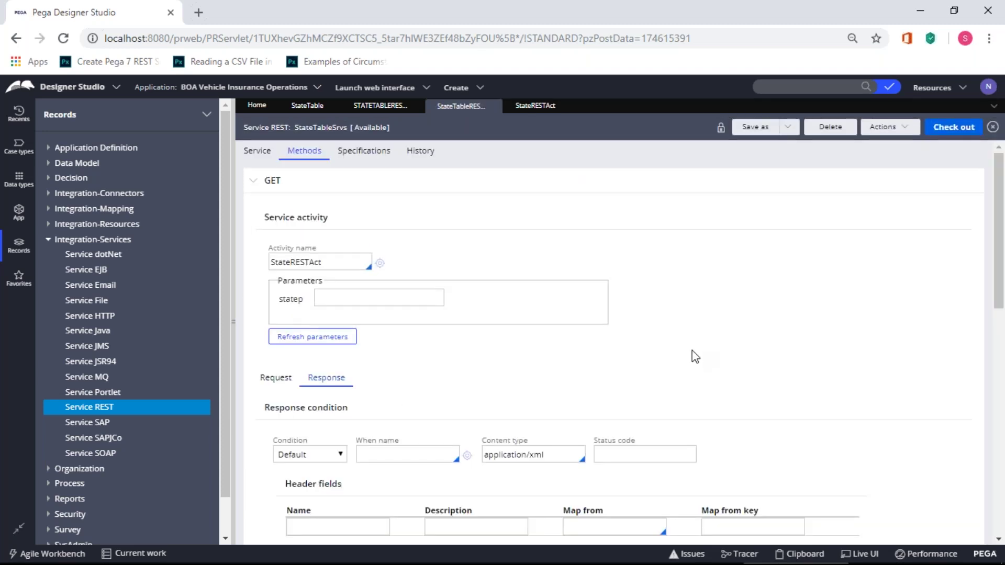
{"action": "scroll", "coordinate": [695, 356], "scroll_direction": "down", "scroll_amount": 10}
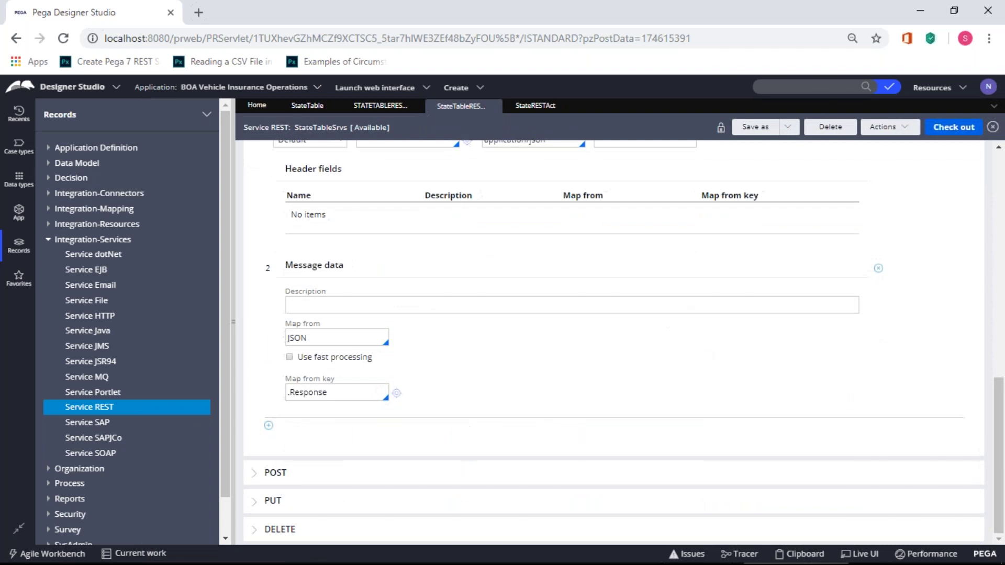
{"action": "scroll", "coordinate": [695, 356], "scroll_direction": "up", "scroll_amount": 5}
{"action": "scroll", "coordinate": [695, 356], "scroll_direction": "down", "scroll_amount": 3}
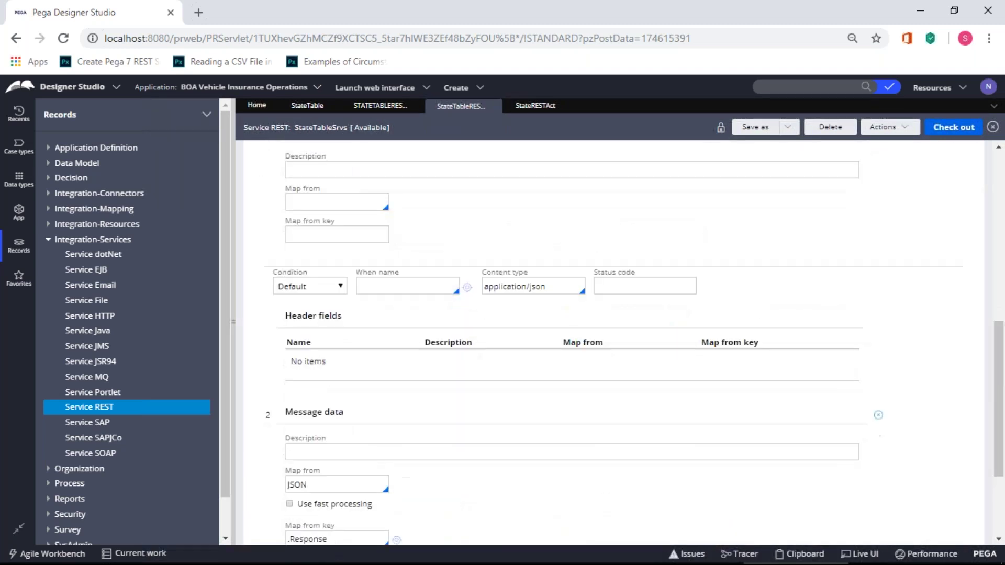
{"action": "scroll", "coordinate": [696, 356], "scroll_direction": "up", "scroll_amount": 1}
{"action": "scroll", "coordinate": [689, 344], "scroll_direction": "up", "scroll_amount": 10}
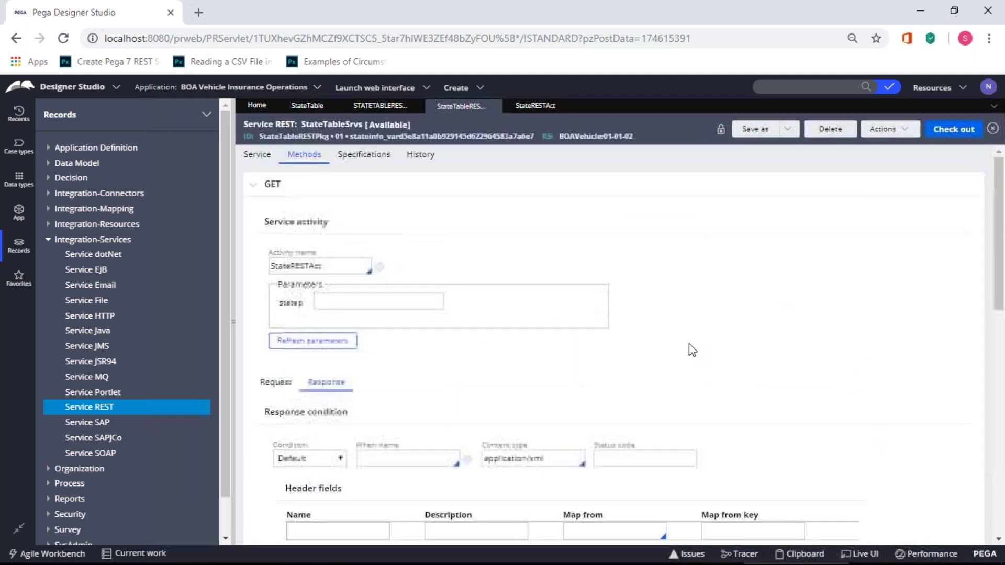
{"action": "scroll", "coordinate": [337, 287], "scroll_direction": "down", "scroll_amount": 3}
{"action": "scroll", "coordinate": [337, 287], "scroll_direction": "up", "scroll_amount": 3}
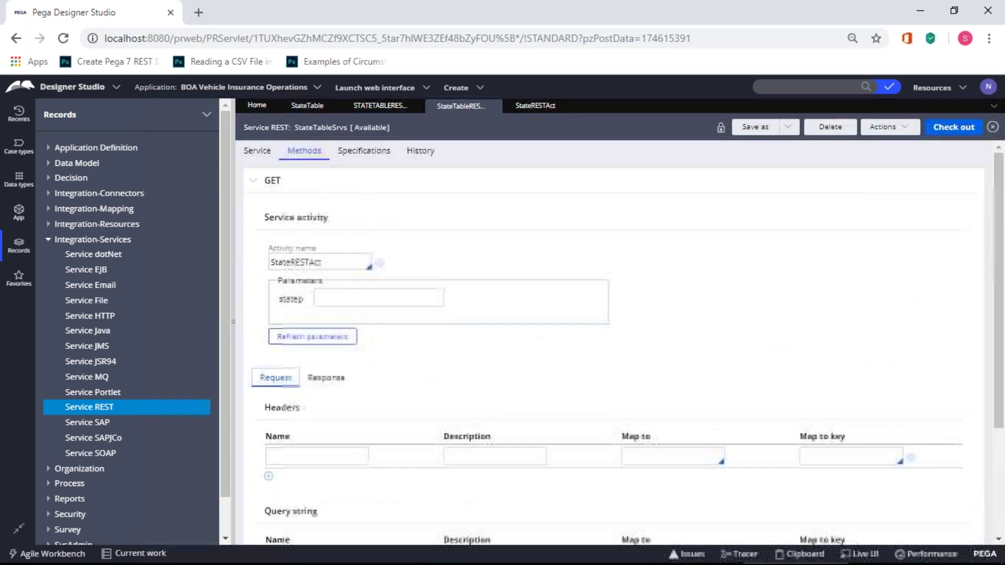
{"action": "left_click", "coordinate": [265, 156]}
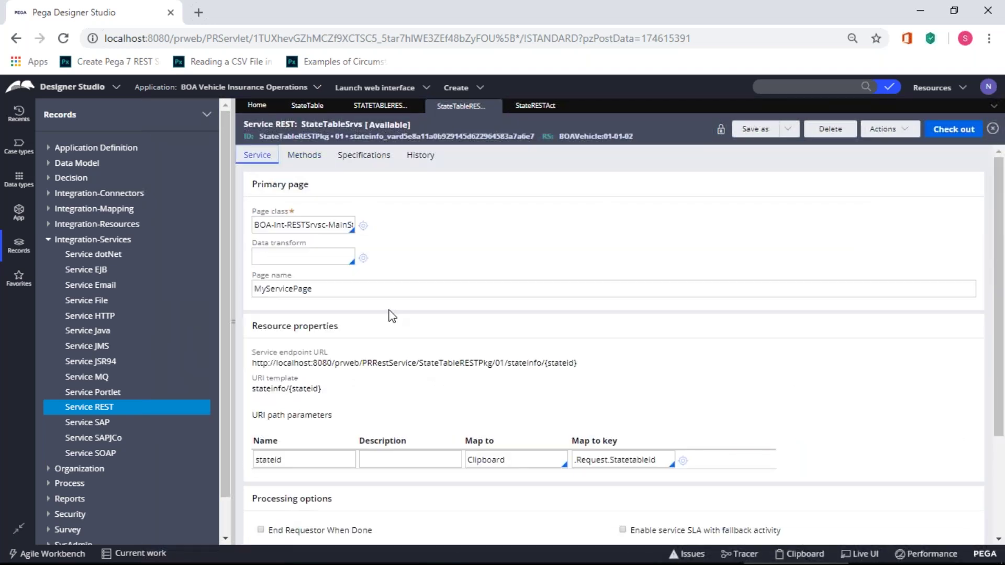
{"action": "scroll", "coordinate": [394, 334], "scroll_direction": "down", "scroll_amount": 3}
{"action": "scroll", "coordinate": [394, 334], "scroll_direction": "up", "scroll_amount": 2}
- Refresh and save StateTableRESTPkg, then open the version 01 endpoint test
{"action": "left_click", "coordinate": [380, 106]}
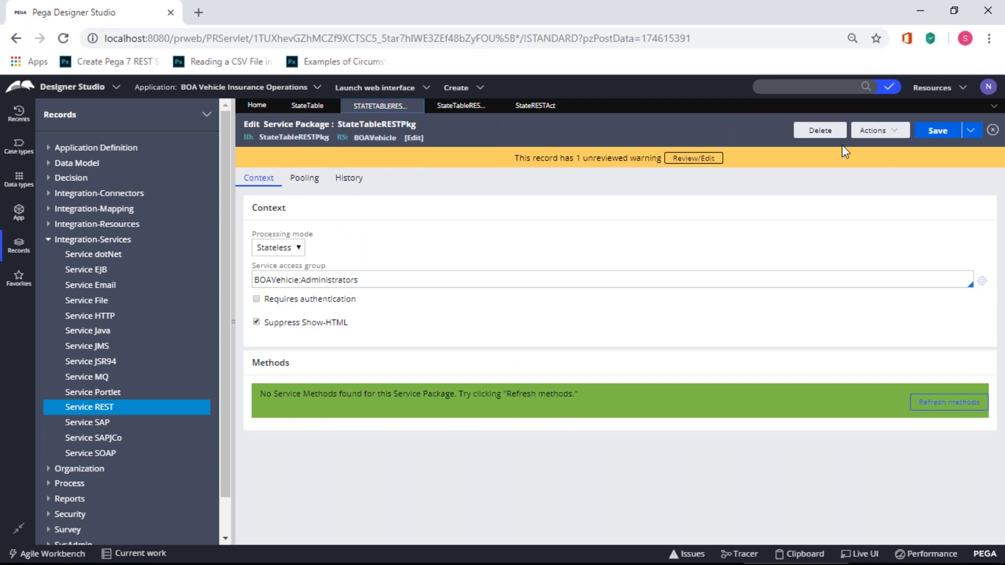
{"action": "left_click", "coordinate": [891, 131]}
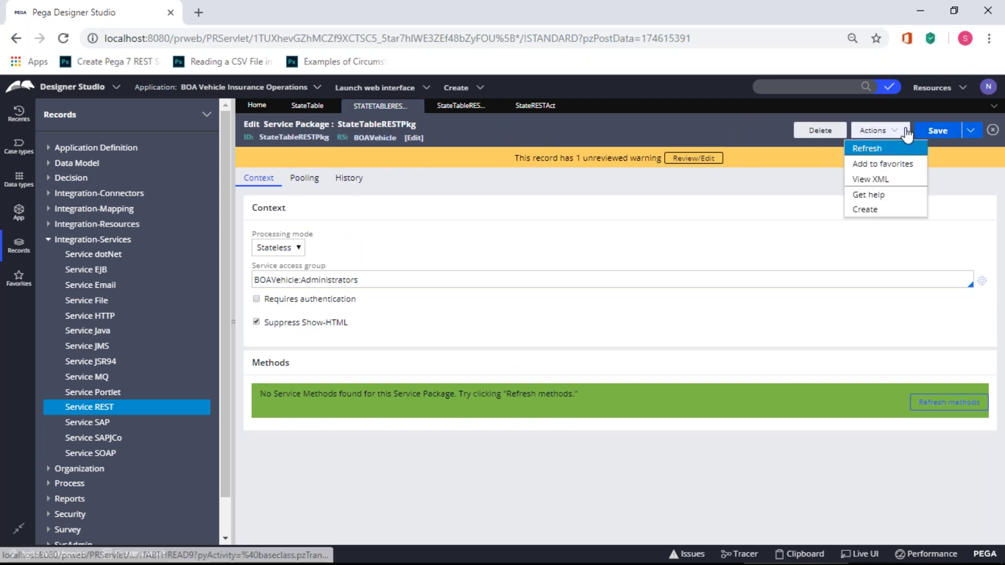
{"action": "left_click", "coordinate": [864, 208]}
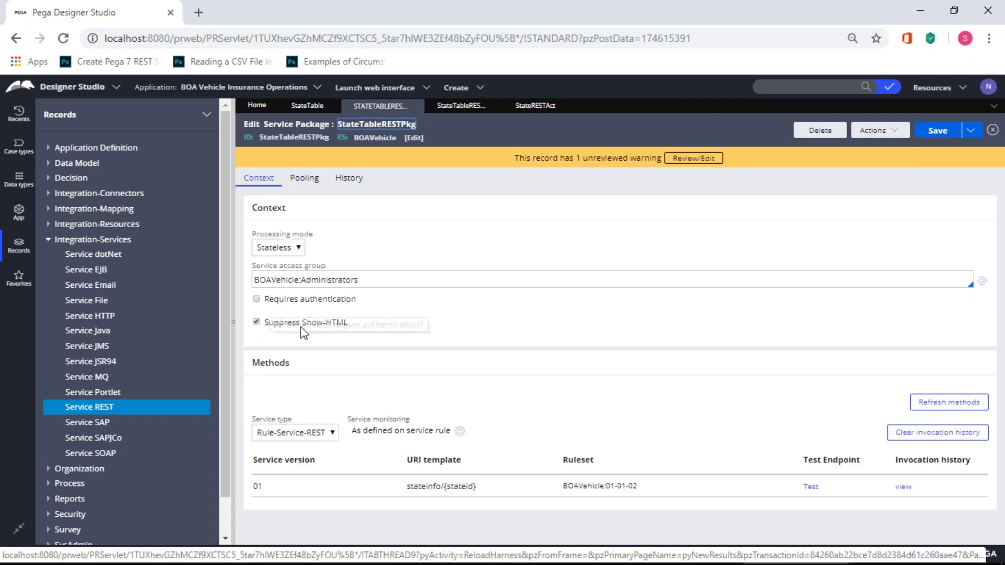
{"action": "left_click", "coordinate": [951, 134]}
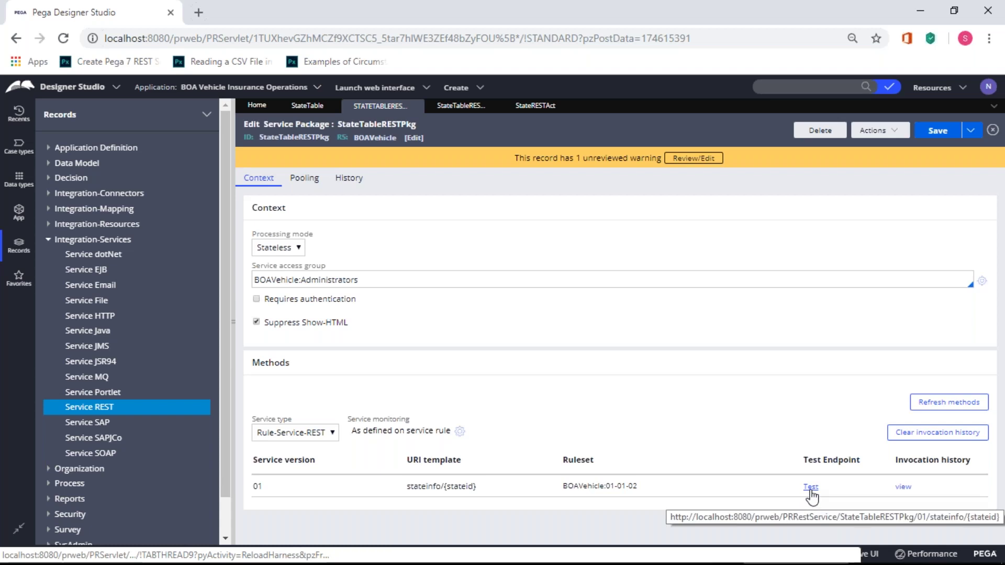
{"action": "left_click", "coordinate": [811, 493]}
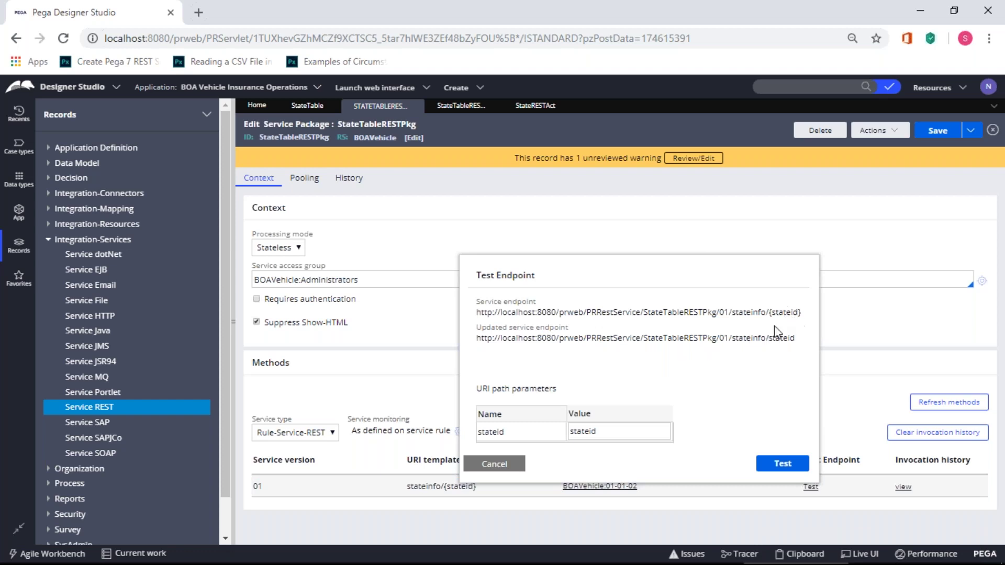
- Check the StateTable records, StateRESTAct and StateTableSrvs, then reopen the version 01 endpoint test
{"action": "left_click", "coordinate": [297, 108]}
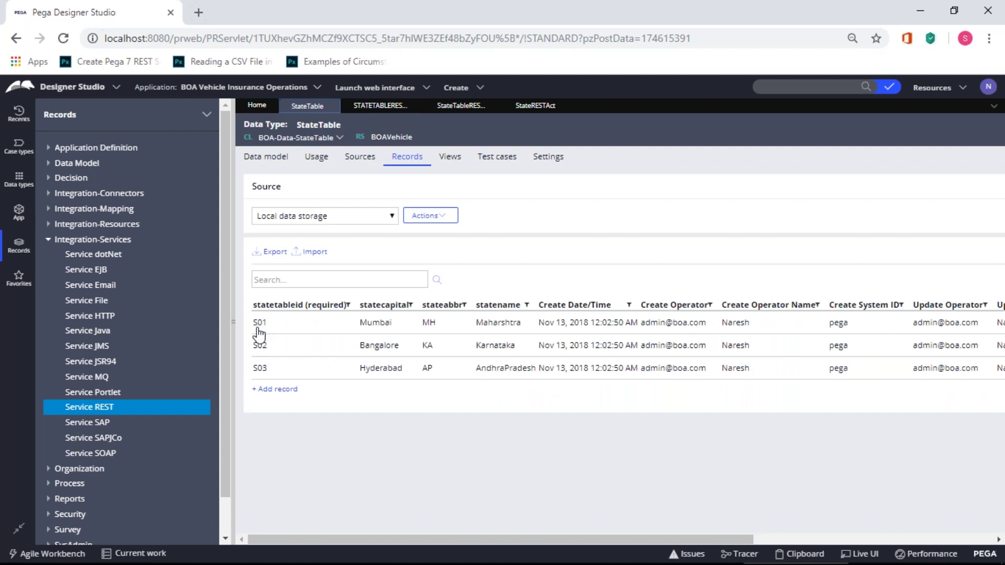
{"action": "left_click", "coordinate": [534, 107]}
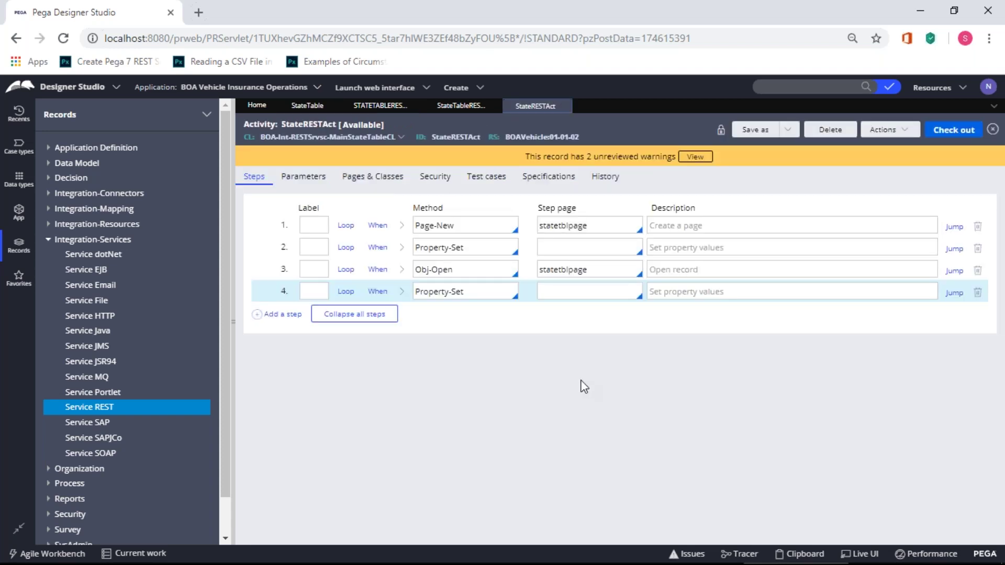
{"action": "left_click", "coordinate": [448, 107]}
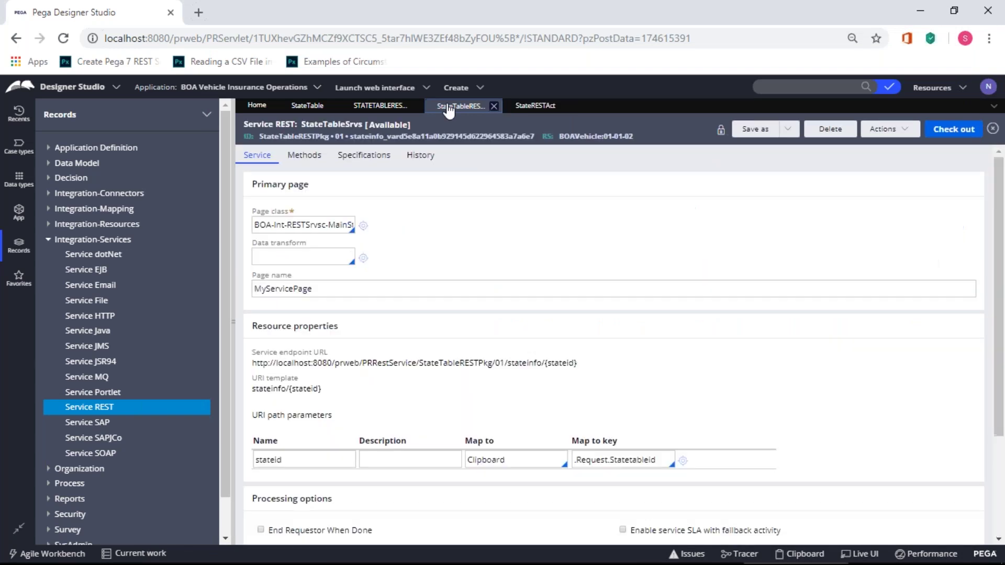
{"action": "scroll", "coordinate": [596, 410], "scroll_direction": "down", "scroll_amount": 3}
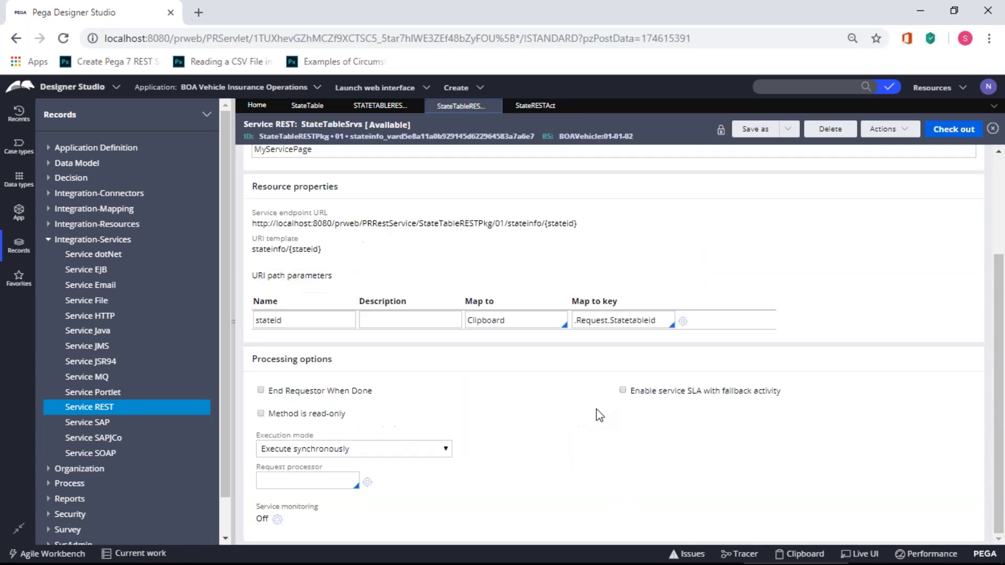
{"action": "scroll", "coordinate": [596, 410], "scroll_direction": "up", "scroll_amount": 5}
{"action": "left_click", "coordinate": [381, 106]}
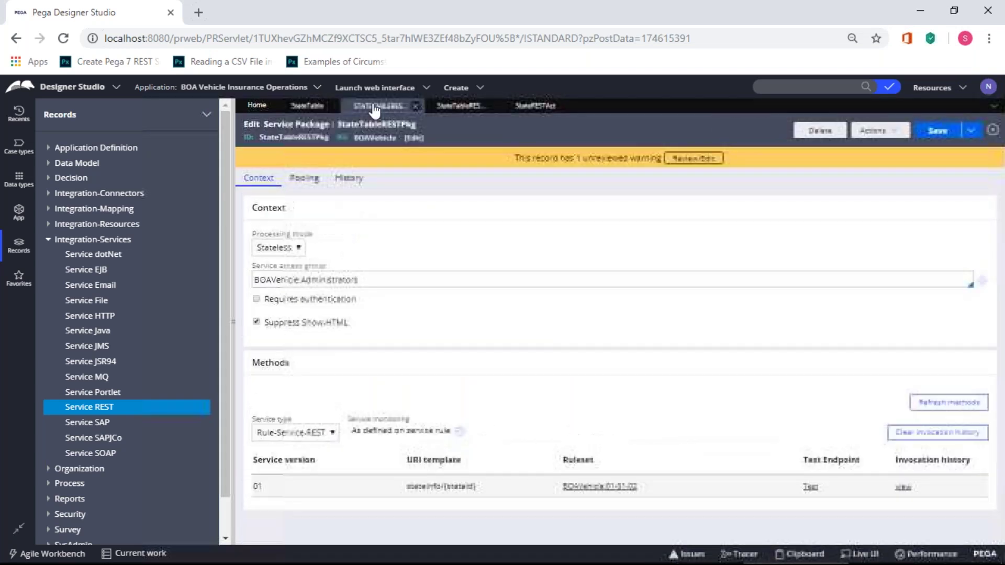
{"action": "left_click", "coordinate": [812, 491]}
- Test the endpoint with stateid S01 and widen the results to read Maharashtra's JSON
{"action": "left_click", "coordinate": [611, 432]}
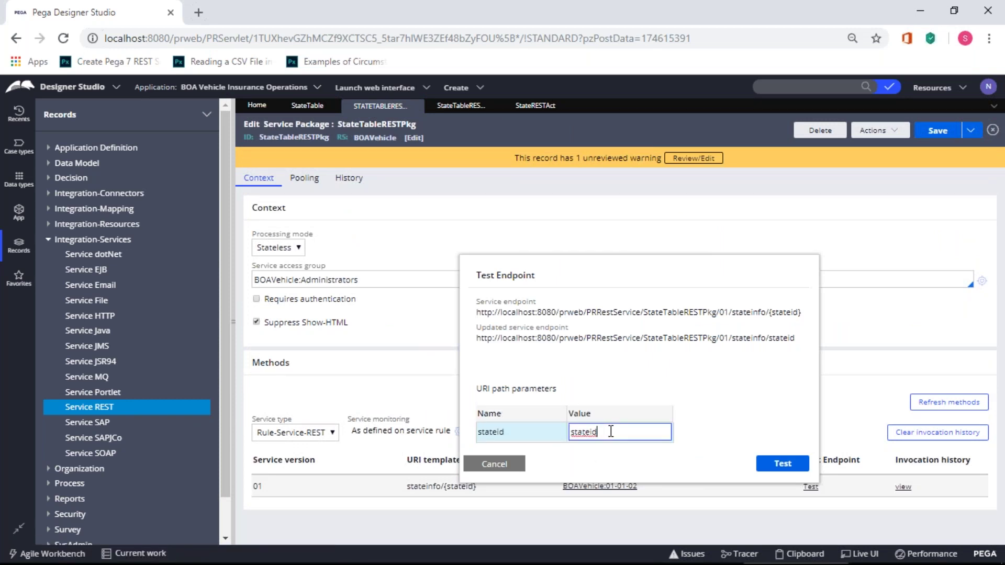
{"action": "left_click_drag", "start_coordinate": [610, 432], "coordinate": [590, 431]}
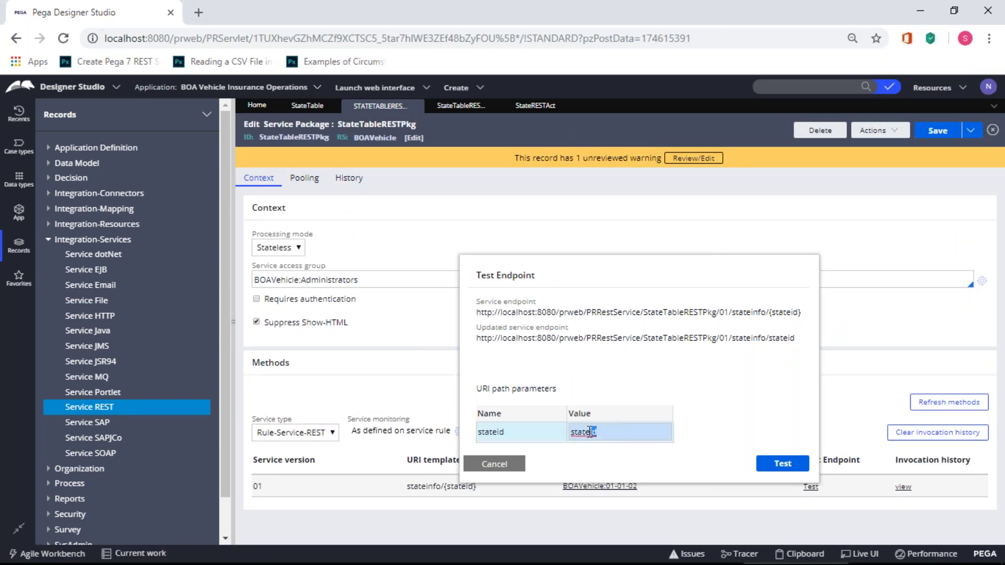
{"action": "left_click", "coordinate": [599, 433]}
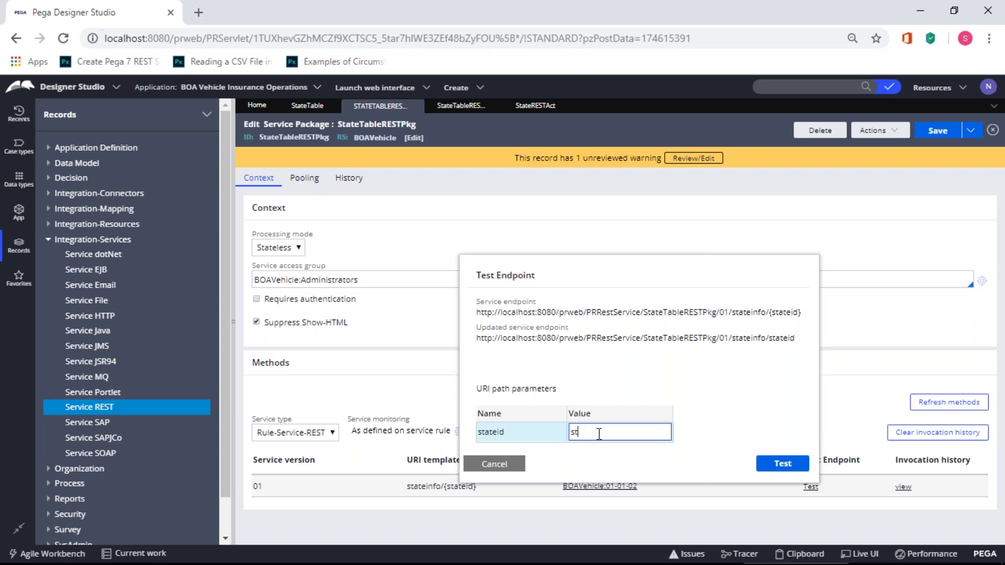
{"action": "key", "text": "BackSpace"}
{"action": "key", "text": "BackSpace"}
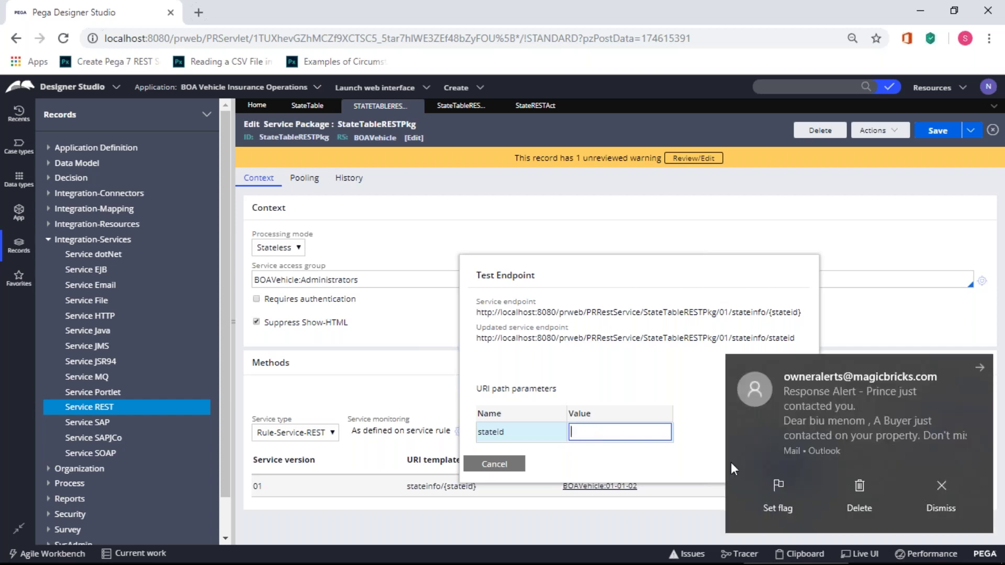
{"action": "left_click", "coordinate": [934, 485]}
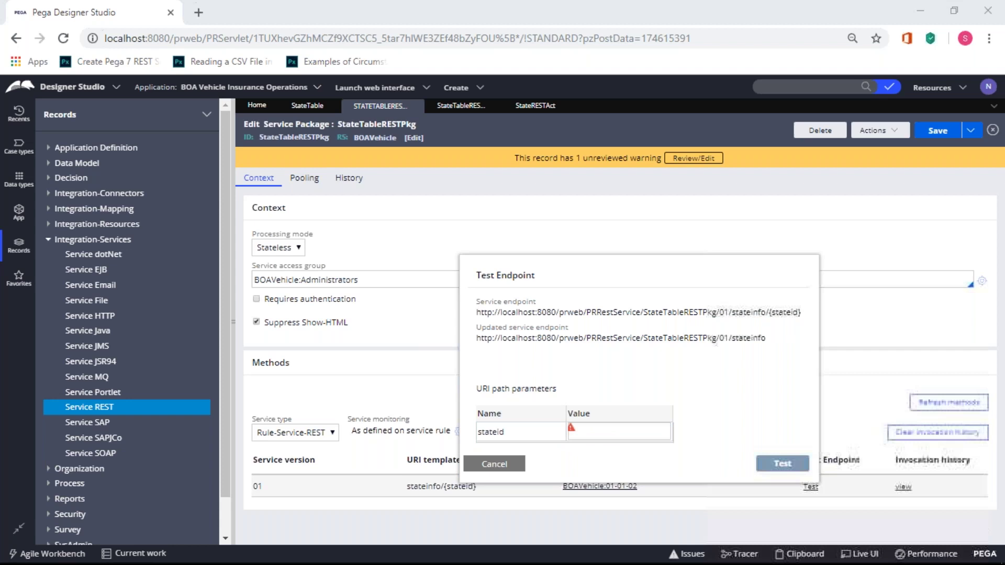
{"action": "left_click", "coordinate": [604, 433]}
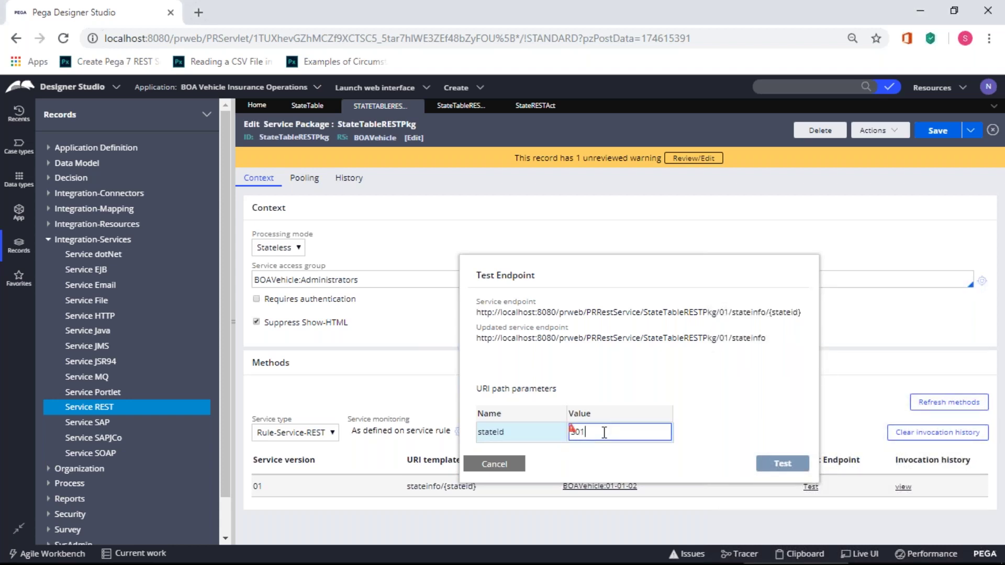
{"action": "left_click", "coordinate": [740, 342]}
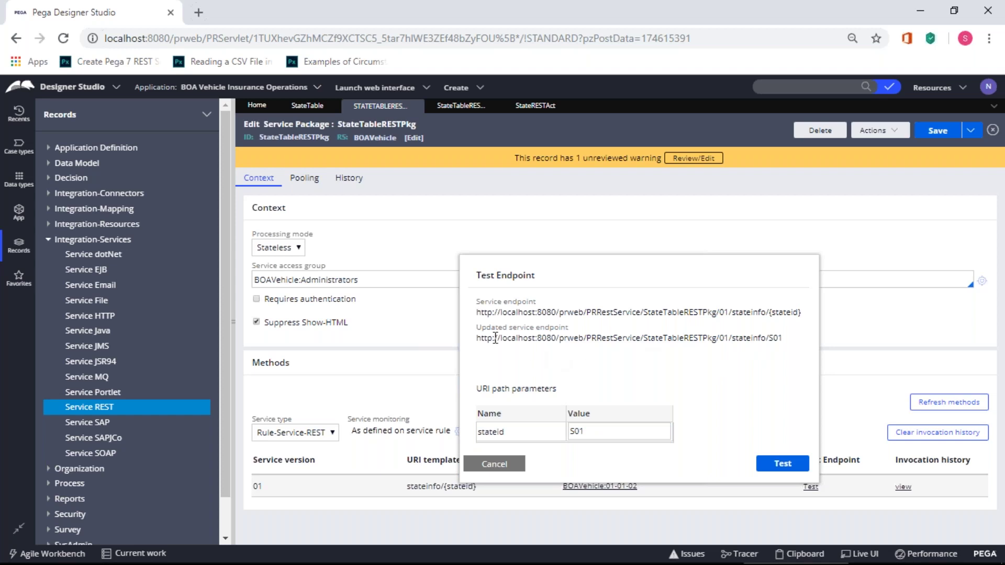
{"action": "left_click", "coordinate": [789, 476]}
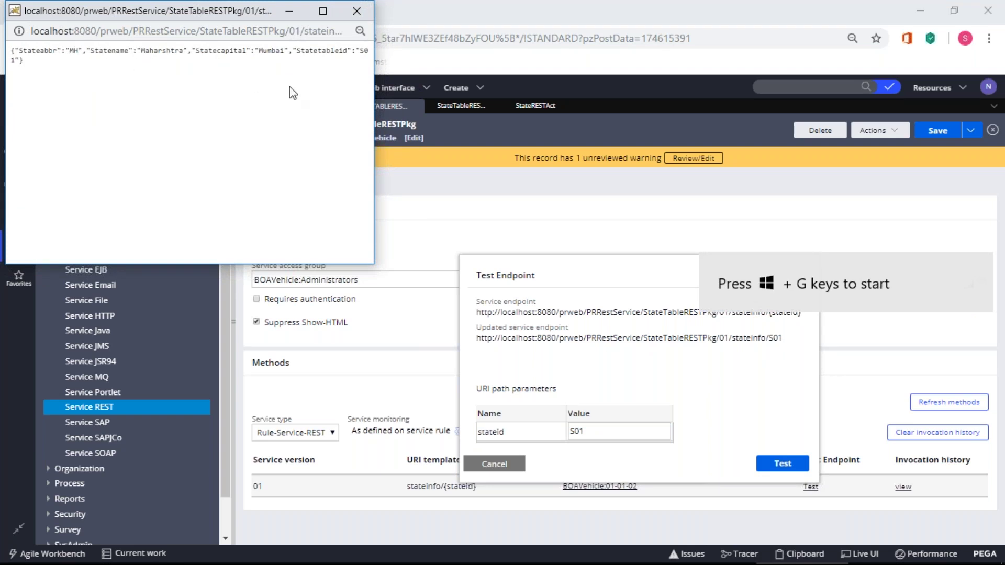
{"action": "left_click_drag", "start_coordinate": [374, 236], "coordinate": [469, 233]}
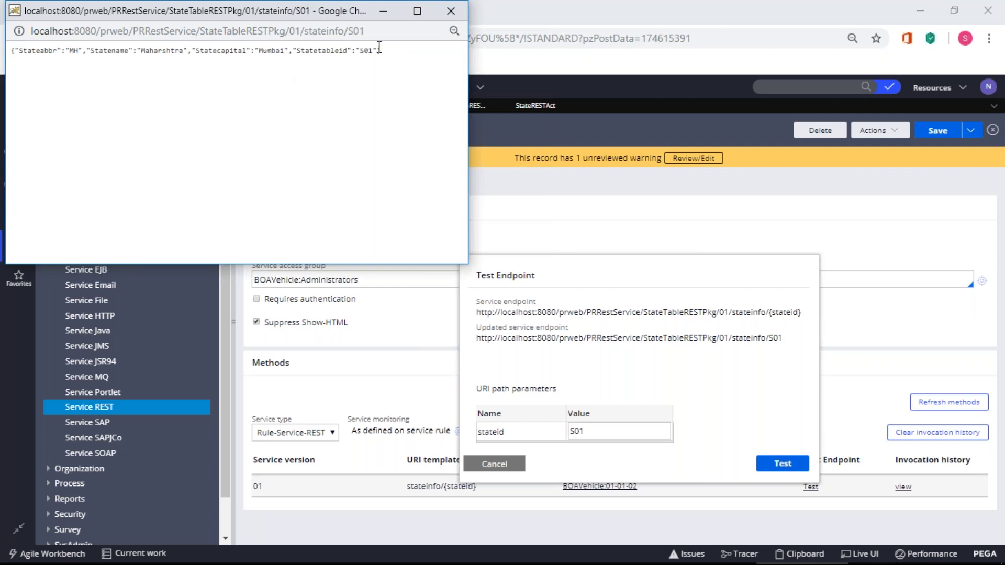
- Rerun the test with stateid S02 for Karnataka's JSON, then close the test dialog
{"action": "left_click", "coordinate": [443, 19]}
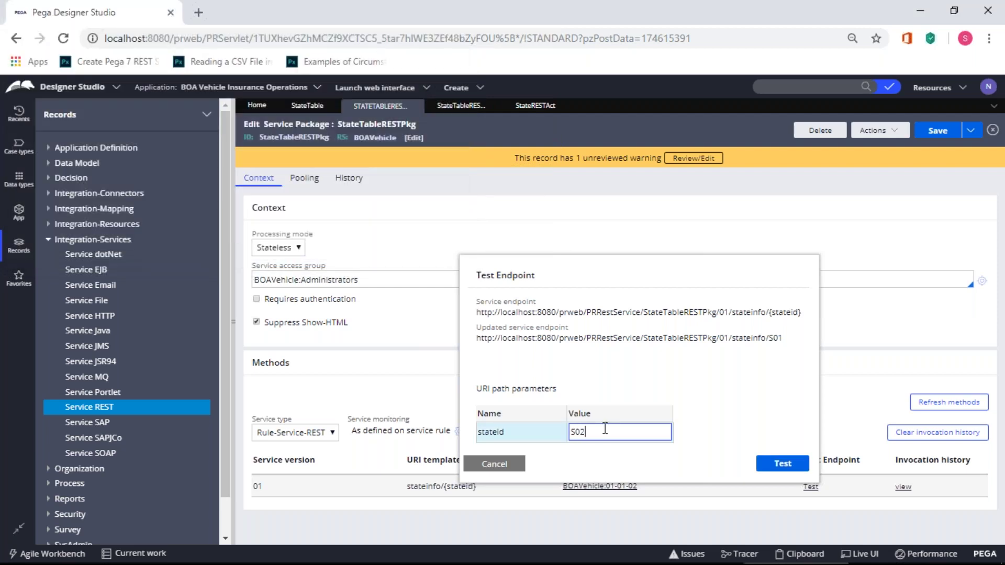
{"action": "left_click", "coordinate": [652, 376]}
{"action": "left_click", "coordinate": [782, 464]}
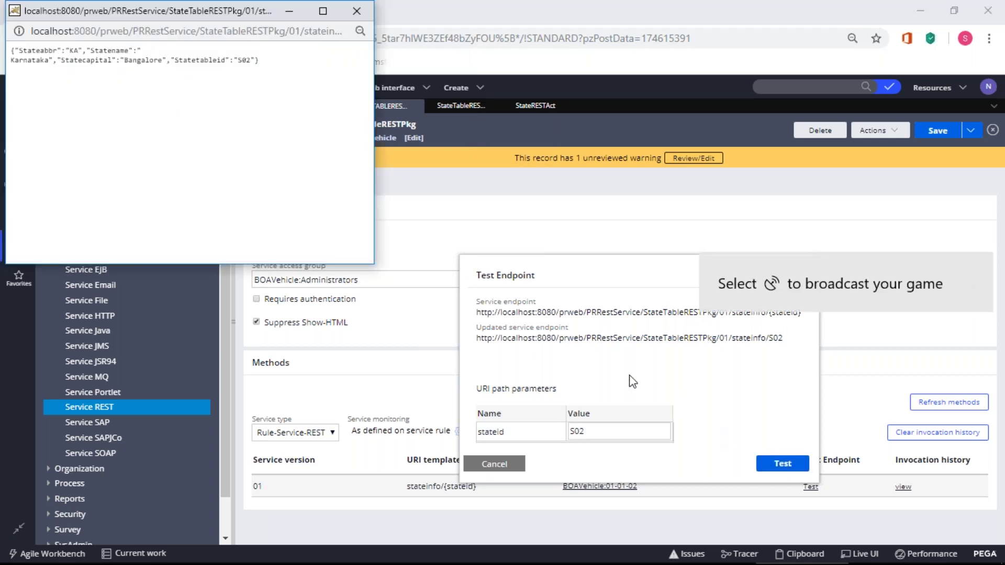
{"action": "left_click", "coordinate": [356, 13]}
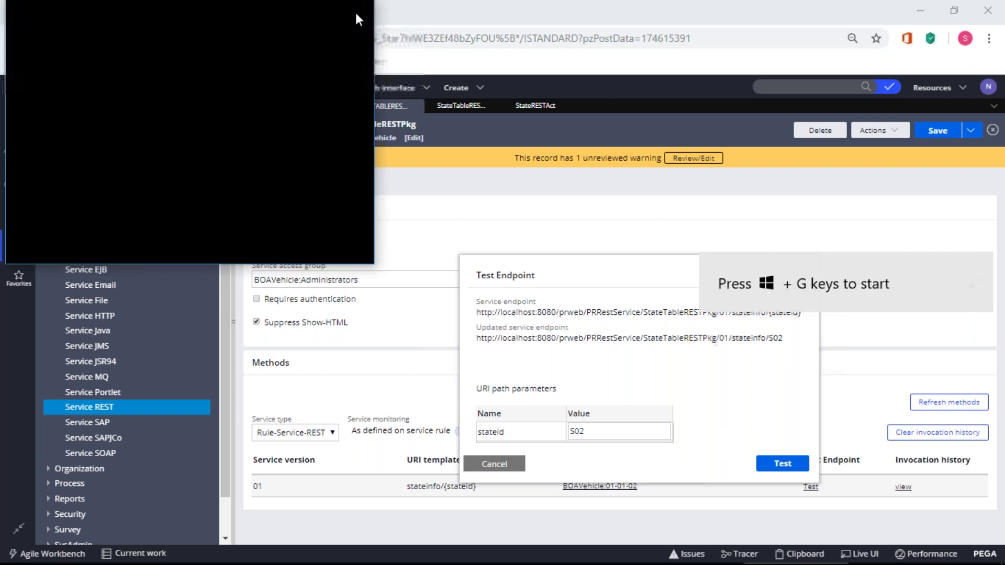
{"action": "left_click", "coordinate": [498, 464]}
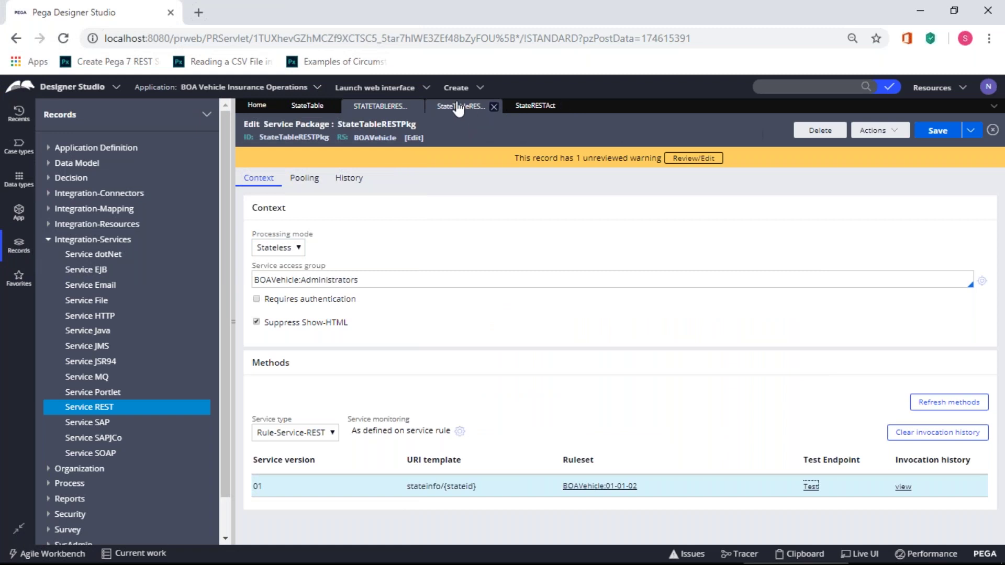
- Start the Tracer on the StateTableSrvs REST service rule
{"action": "left_click", "coordinate": [878, 130]}
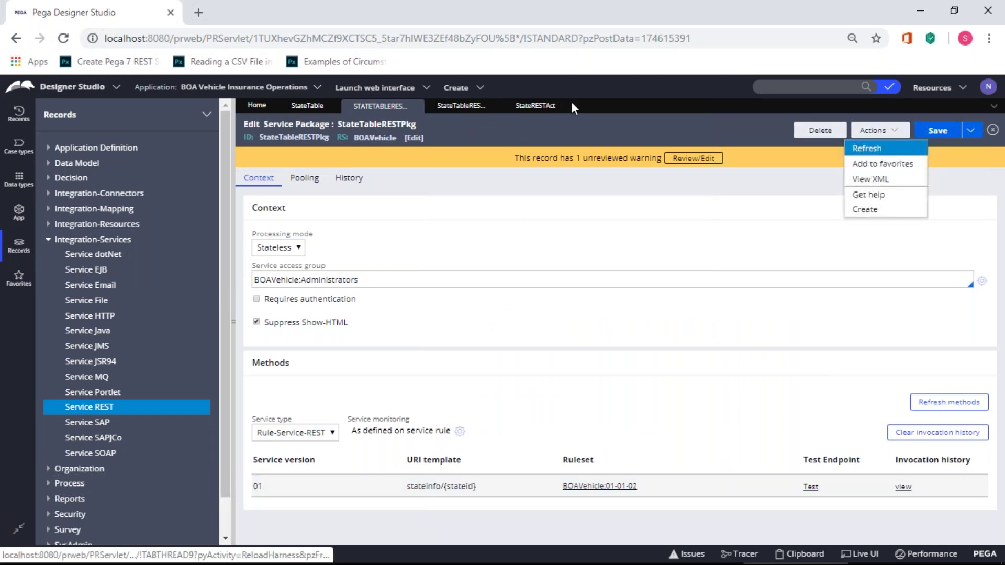
{"action": "left_click", "coordinate": [461, 106]}
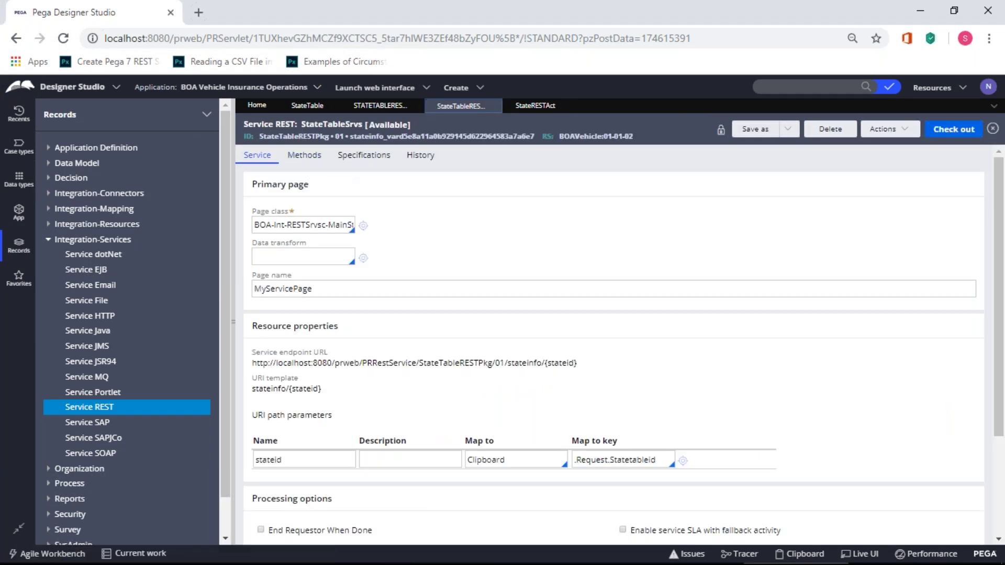
{"action": "left_click", "coordinate": [911, 134]}
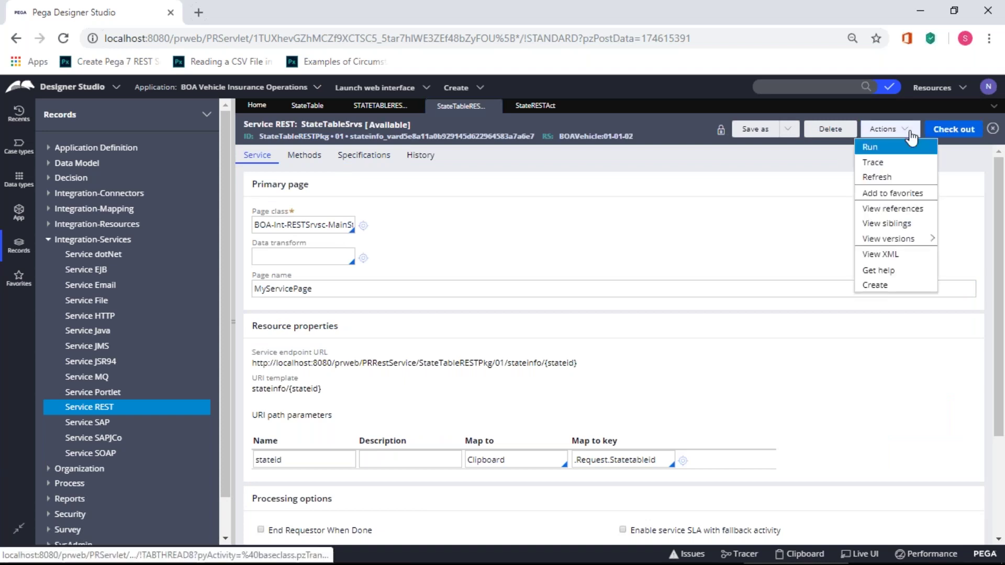
{"action": "left_click", "coordinate": [874, 164]}
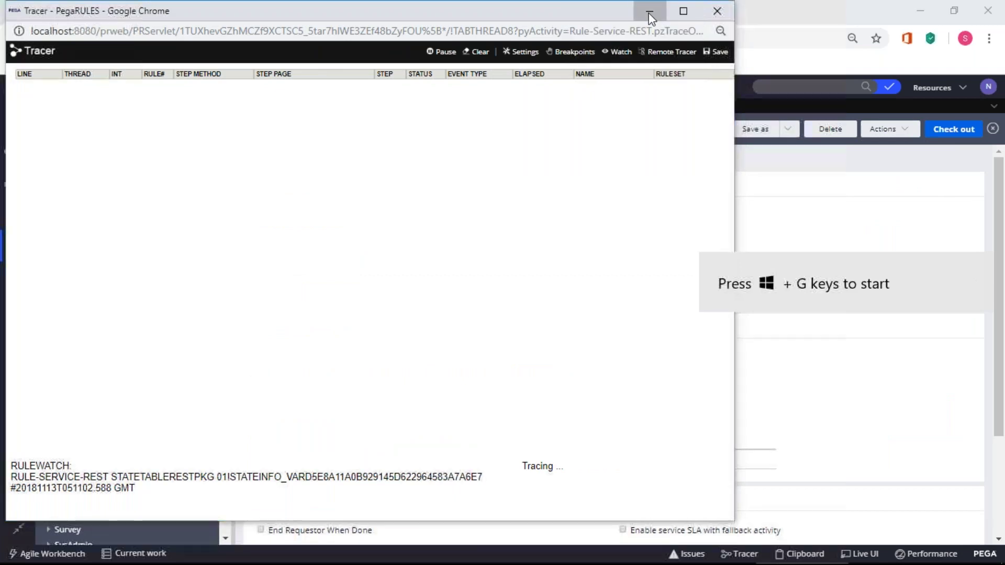
{"action": "left_click", "coordinate": [650, 15]}
- Simulate the service with stateid S01 in the current requestor context
{"action": "left_click", "coordinate": [885, 131]}
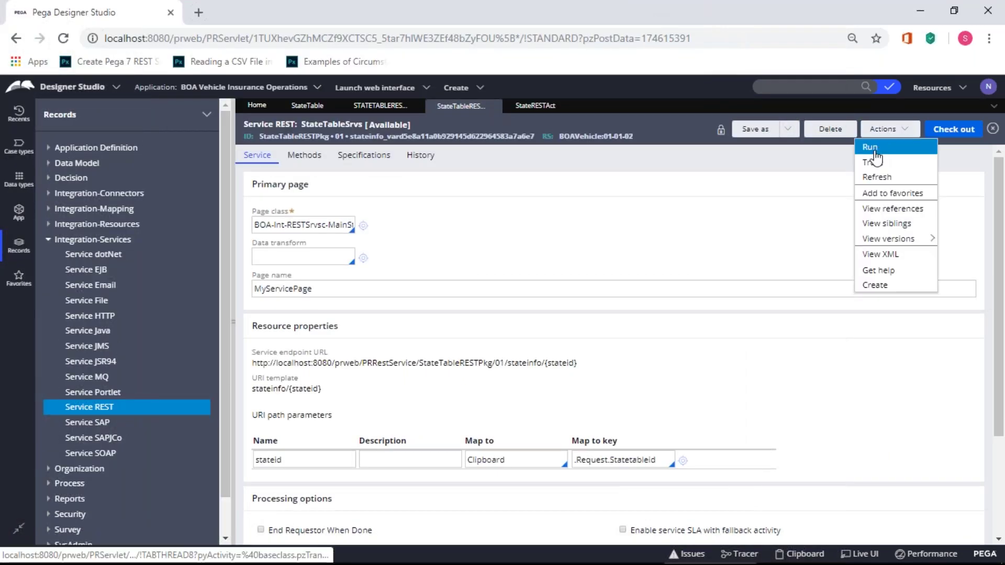
{"action": "left_click", "coordinate": [871, 148]}
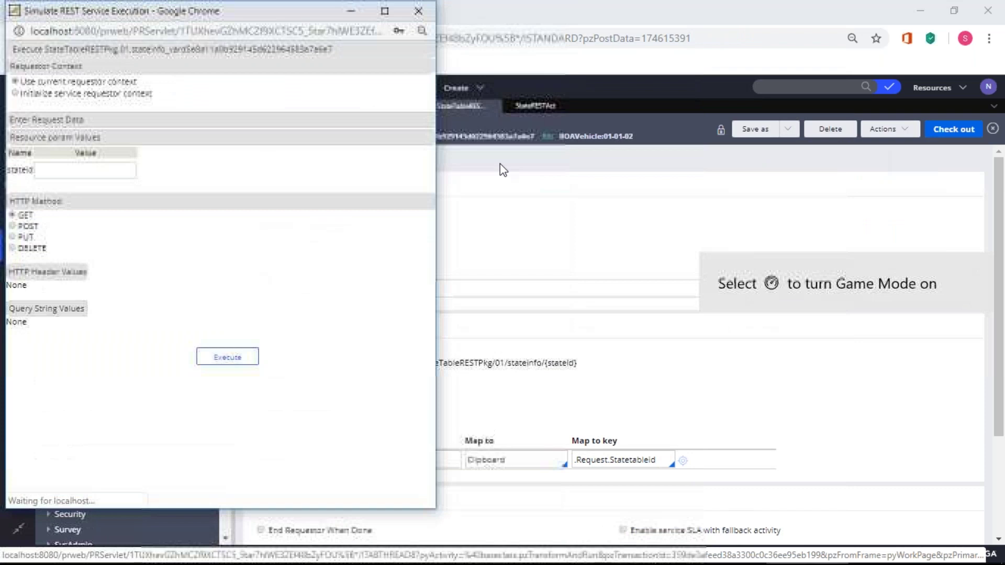
{"action": "left_click", "coordinate": [69, 169]}
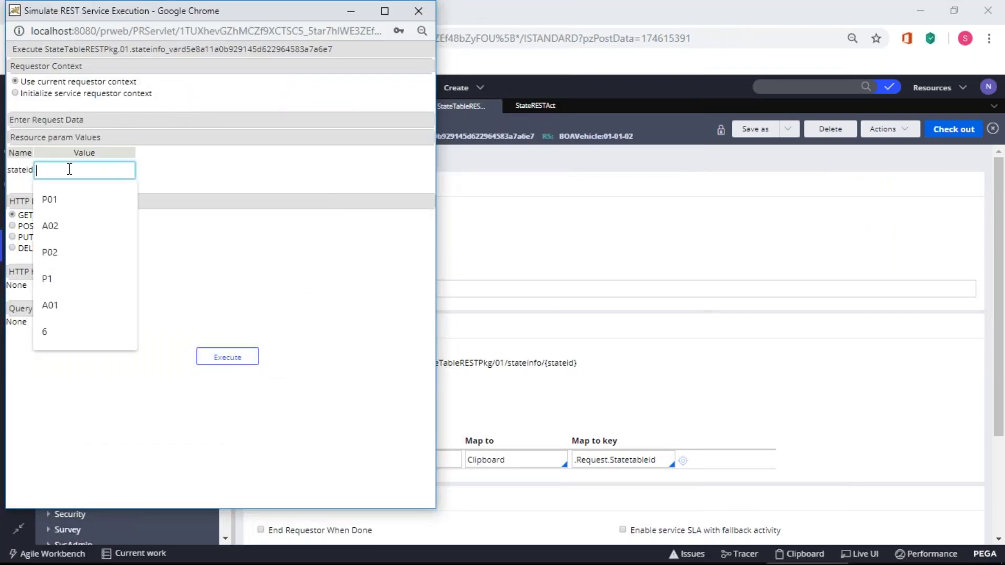
{"action": "type", "text": "S01"}
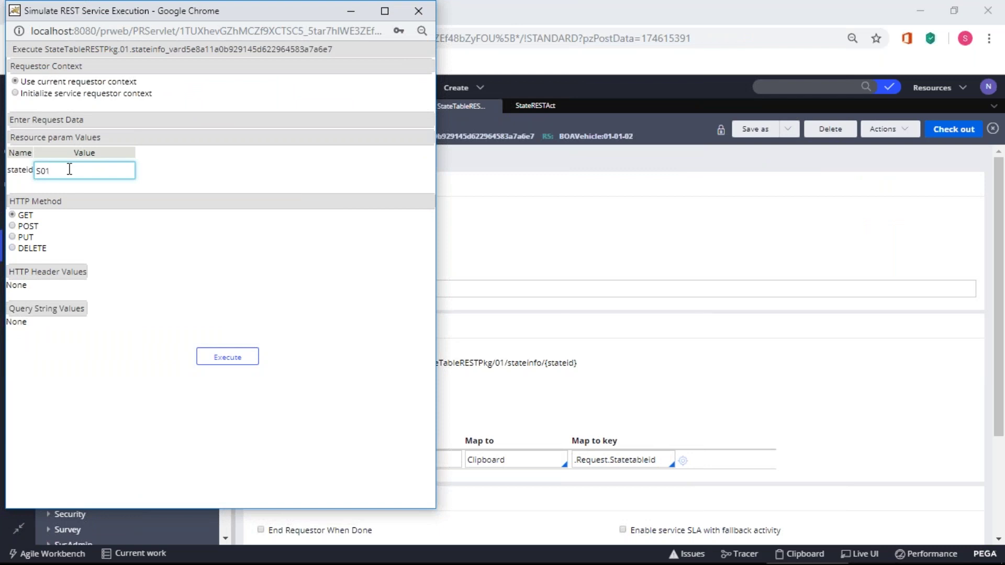
{"action": "left_click", "coordinate": [122, 235]}
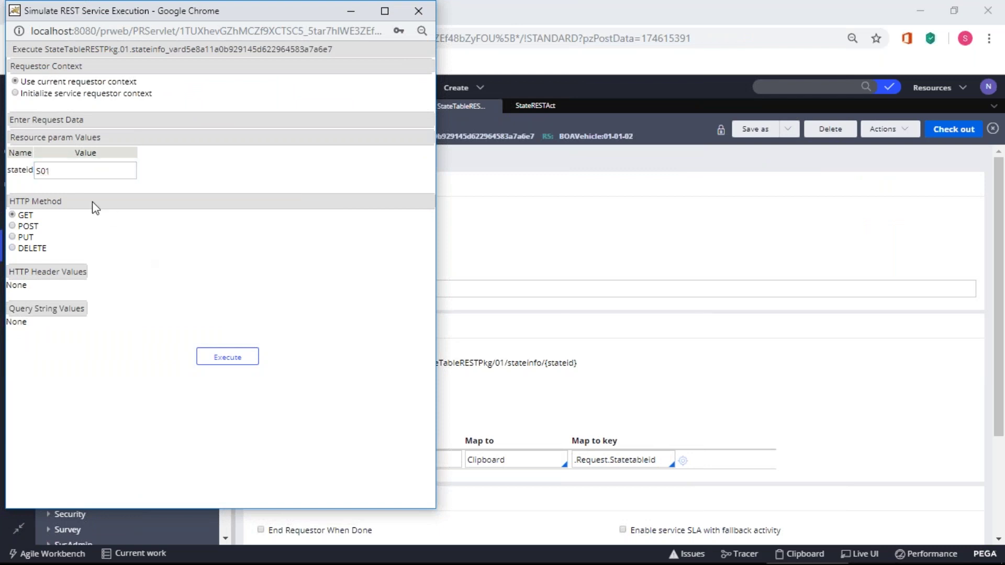
{"action": "left_click", "coordinate": [15, 82]}
{"action": "left_click", "coordinate": [228, 358]}
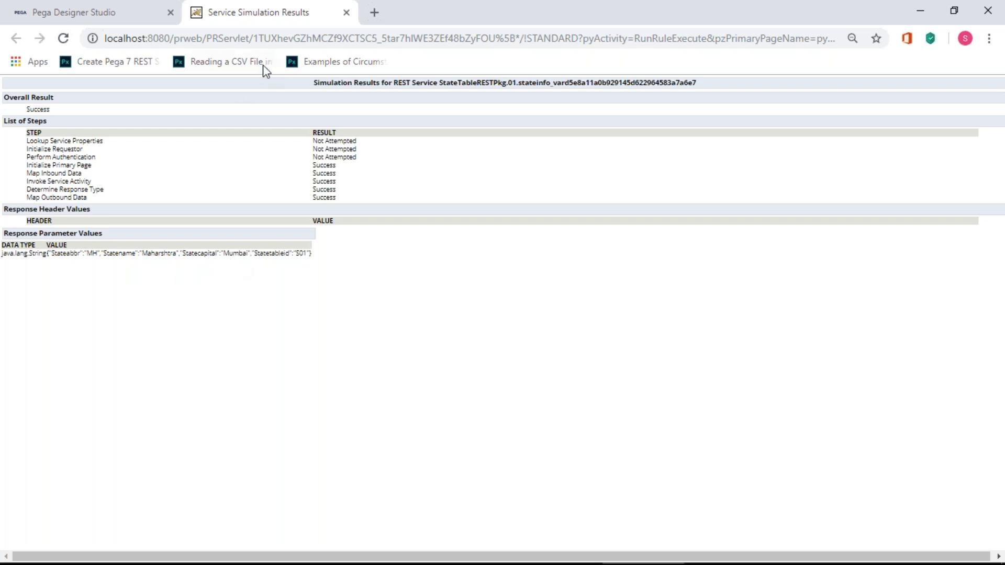
- Inspect MyServicePage's traced Request and Response values for S01
{"action": "left_click", "coordinate": [347, 12]}
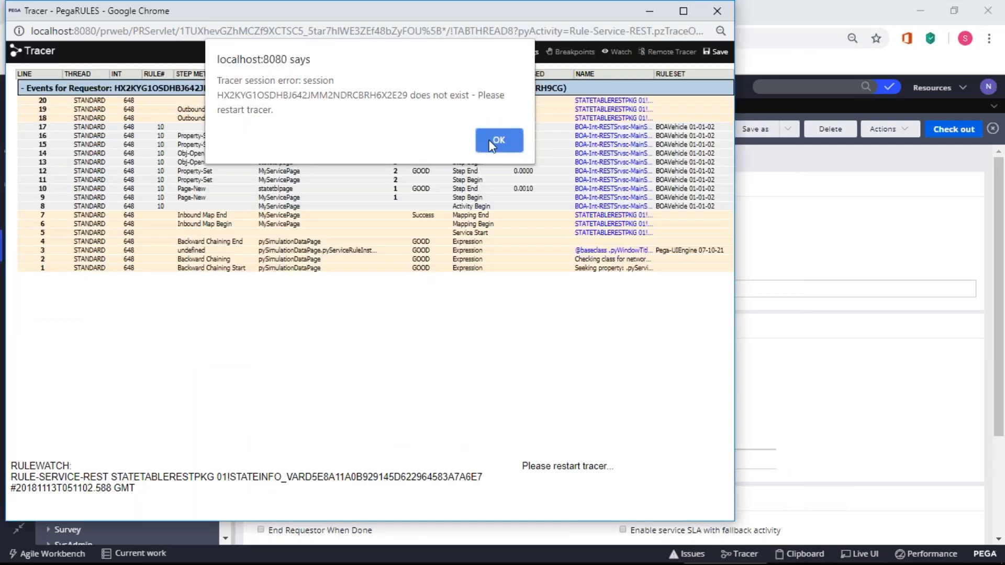
{"action": "left_click", "coordinate": [498, 140]}
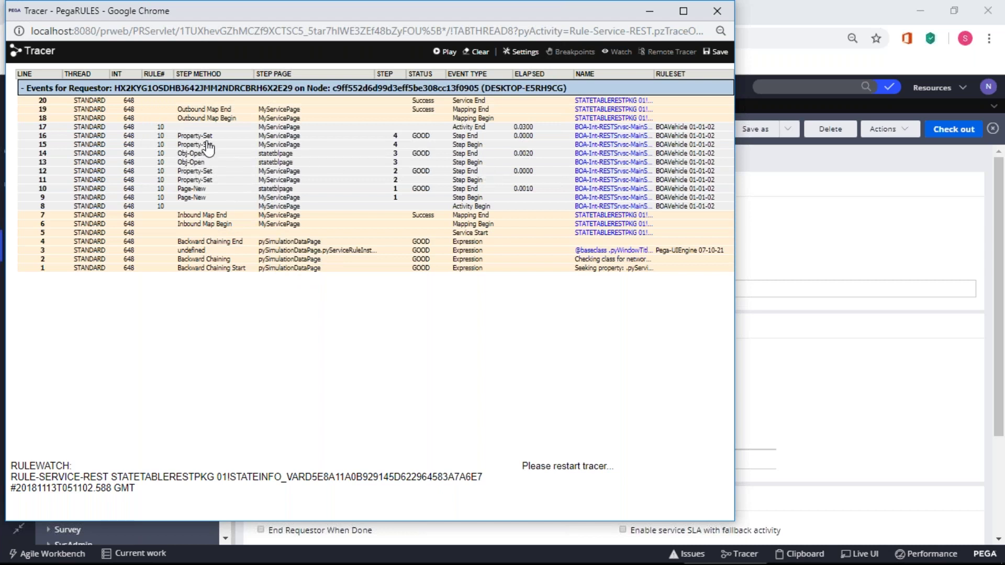
{"action": "left_click", "coordinate": [273, 139]}
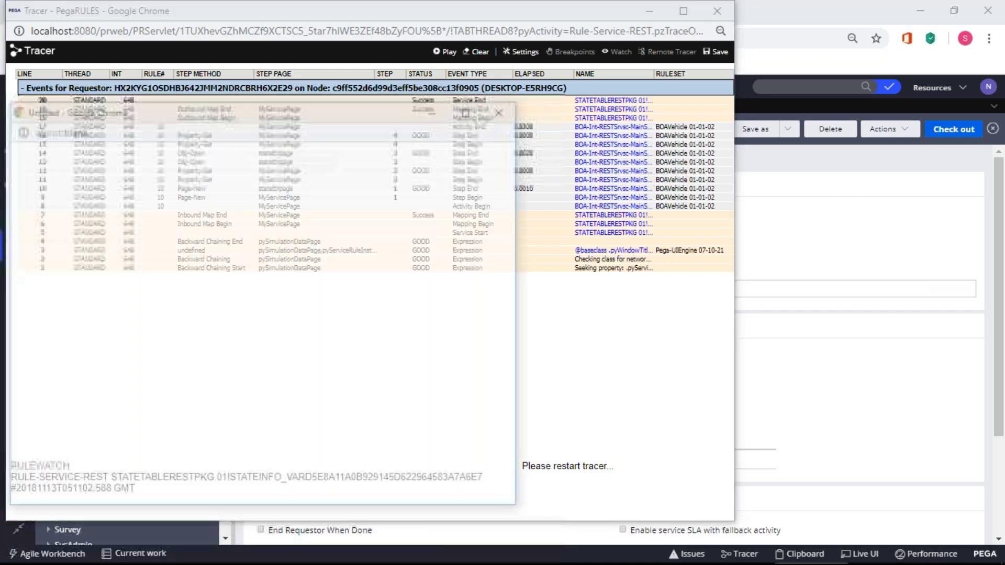
{"action": "double_click", "coordinate": [31, 385]}
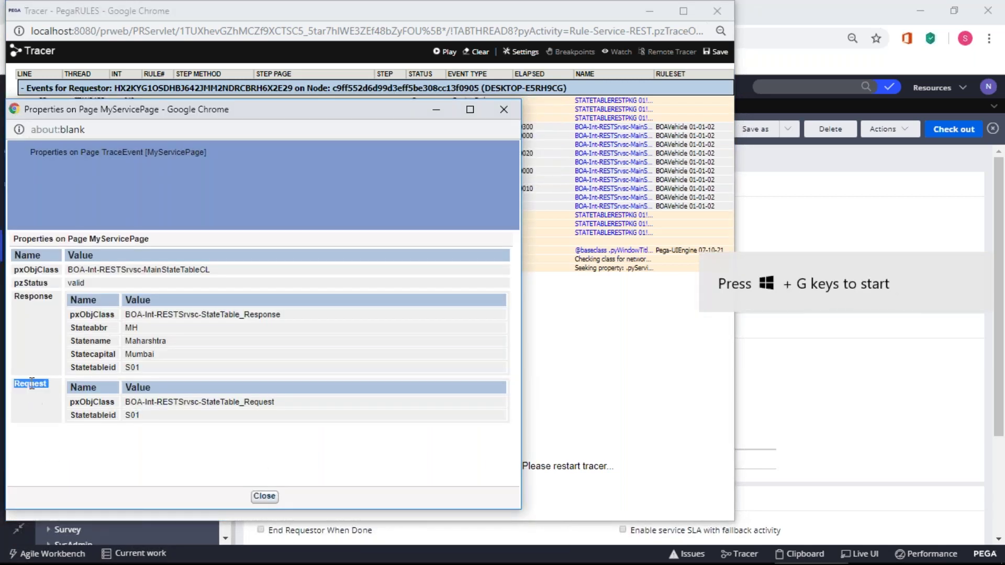
{"action": "double_click", "coordinate": [32, 297]}
{"action": "left_click_drag", "start_coordinate": [152, 372], "coordinate": [65, 318]}
{"action": "left_click", "coordinate": [159, 388]}
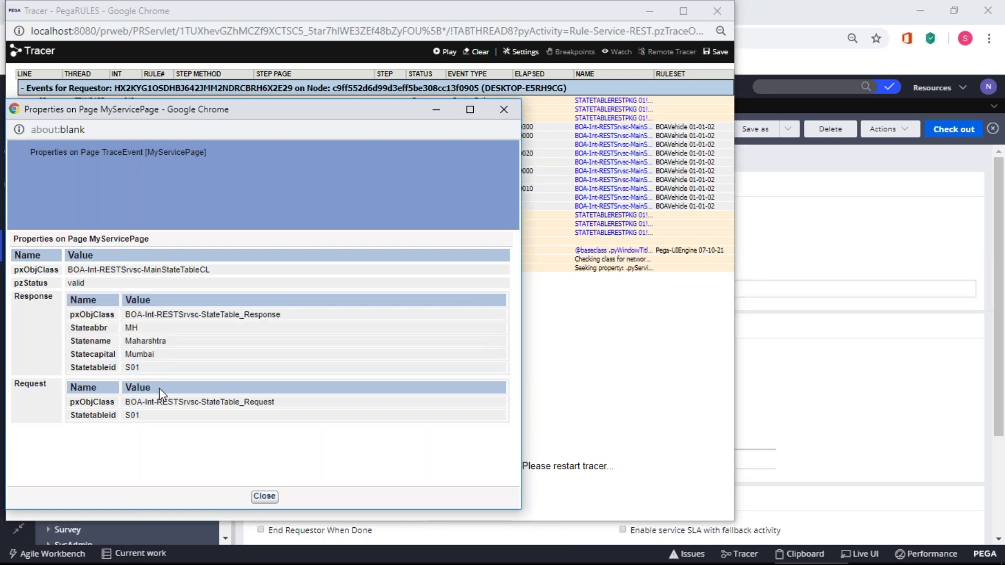
{"action": "left_click_drag", "start_coordinate": [147, 416], "coordinate": [68, 388]}
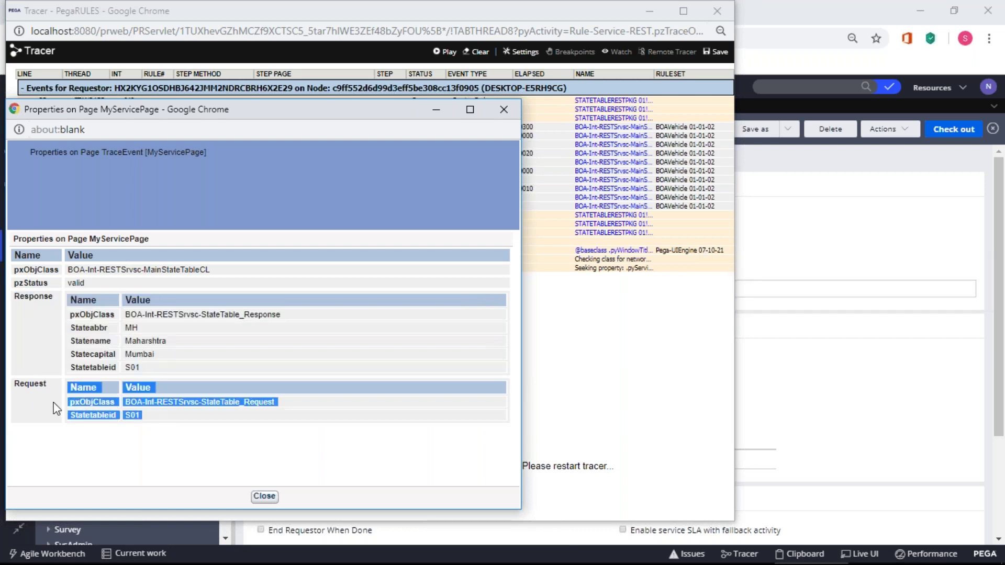
{"action": "left_click", "coordinate": [265, 496]}
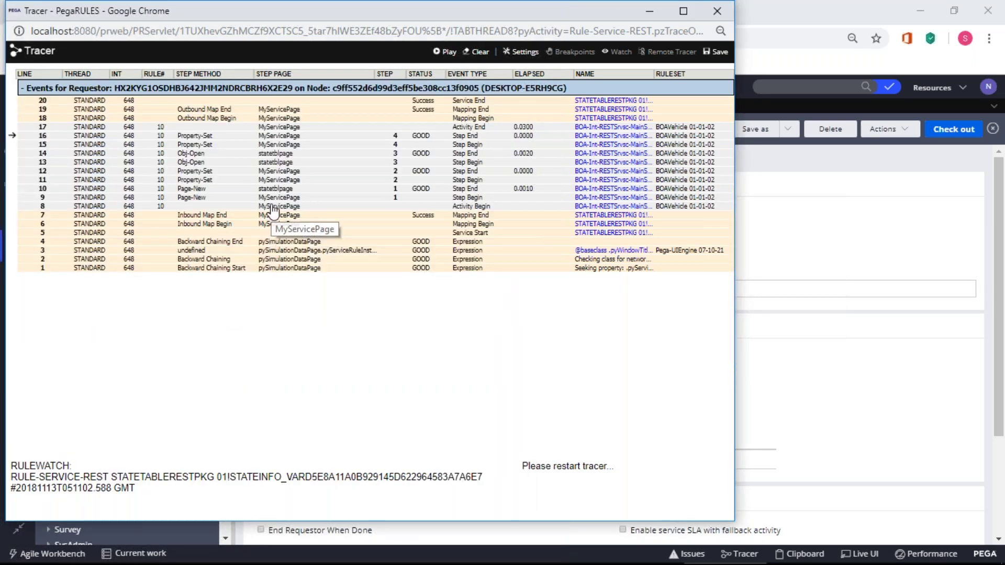
- Check MyServicePage at an earlier and a later traced step, then close the Tracer
{"action": "left_click", "coordinate": [272, 211]}
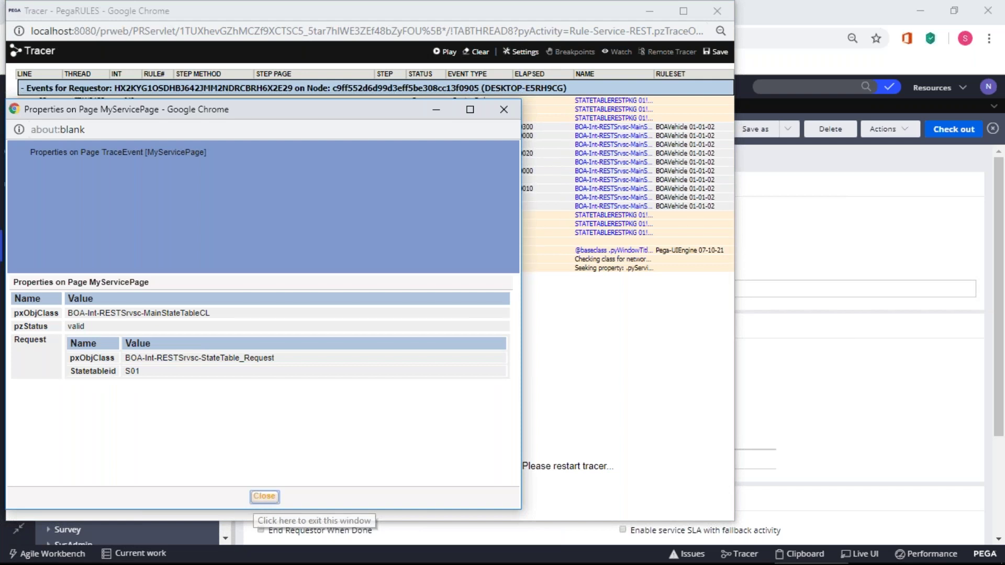
{"action": "left_click", "coordinate": [264, 497]}
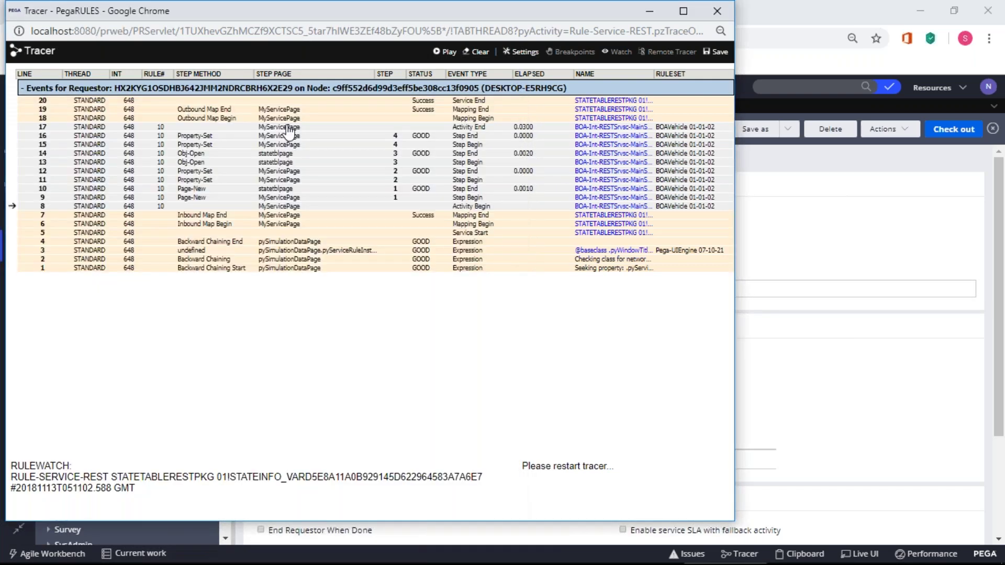
{"action": "left_click", "coordinate": [290, 131]}
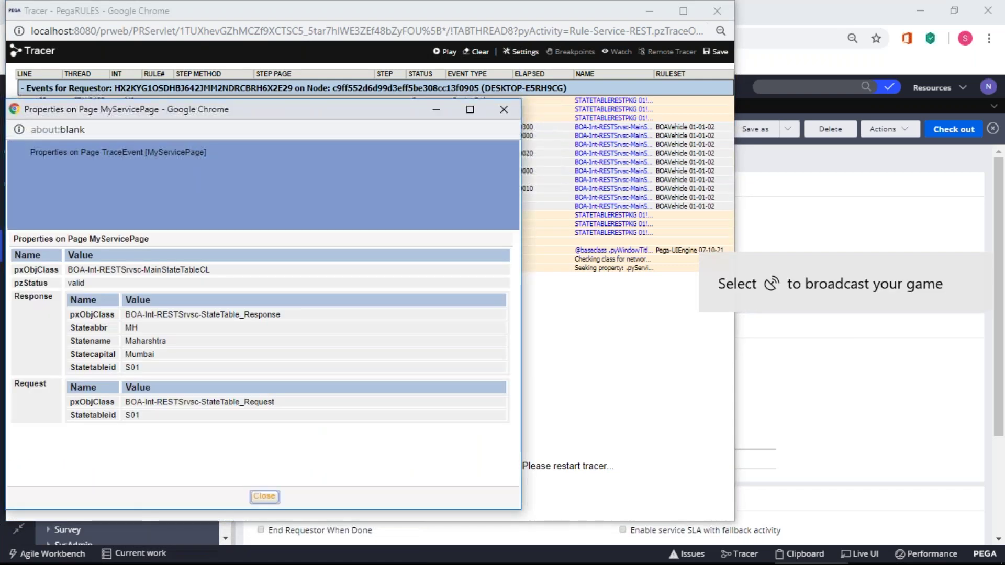
{"action": "left_click", "coordinate": [264, 496]}
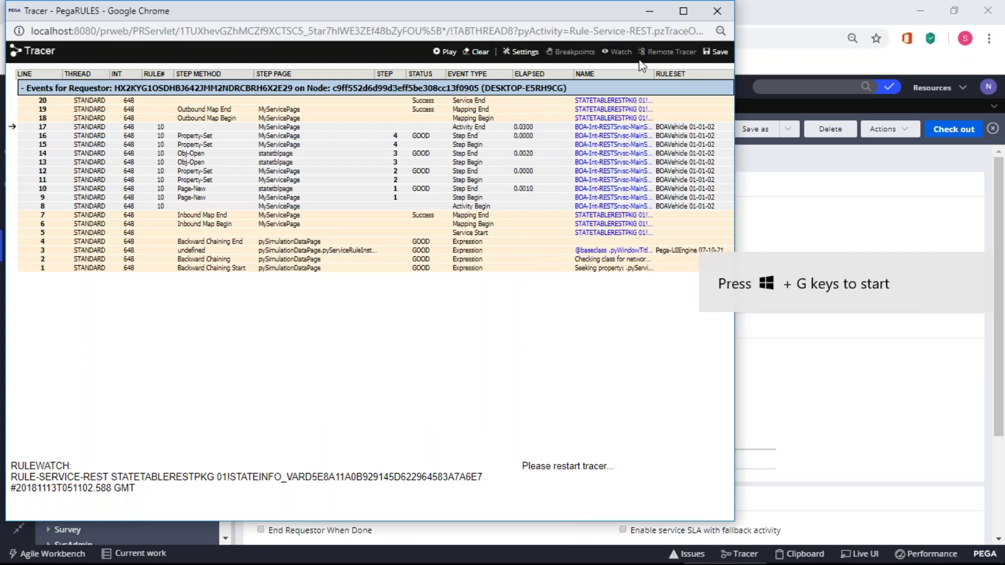
{"action": "left_click", "coordinate": [713, 9]}
- Load the copied endpoint URL in a new tab with {stateid} replaced by S02
{"action": "left_click", "coordinate": [418, 6]}
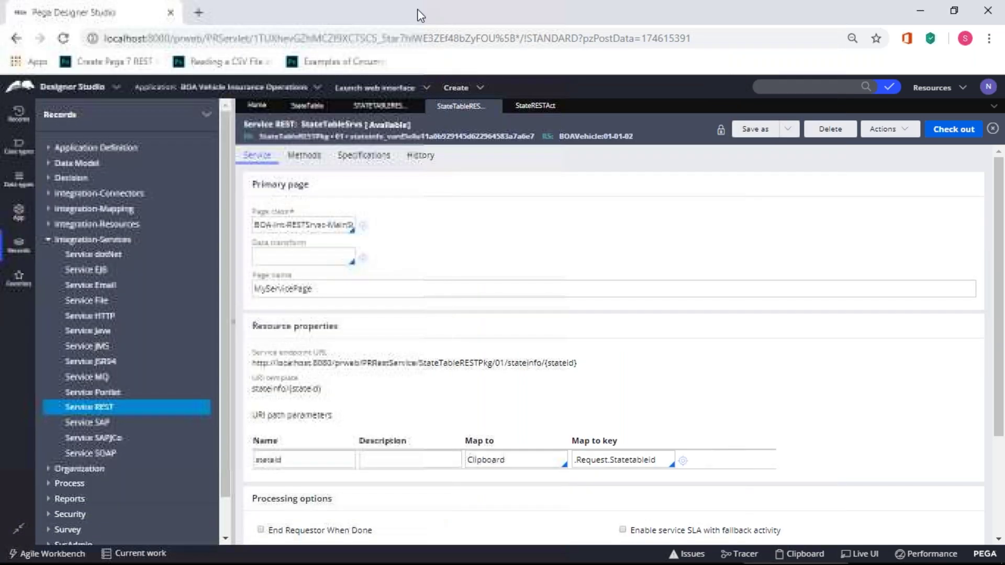
{"action": "left_click_drag", "start_coordinate": [577, 363], "coordinate": [249, 369]}
{"action": "key", "text": "ctrl+c"}
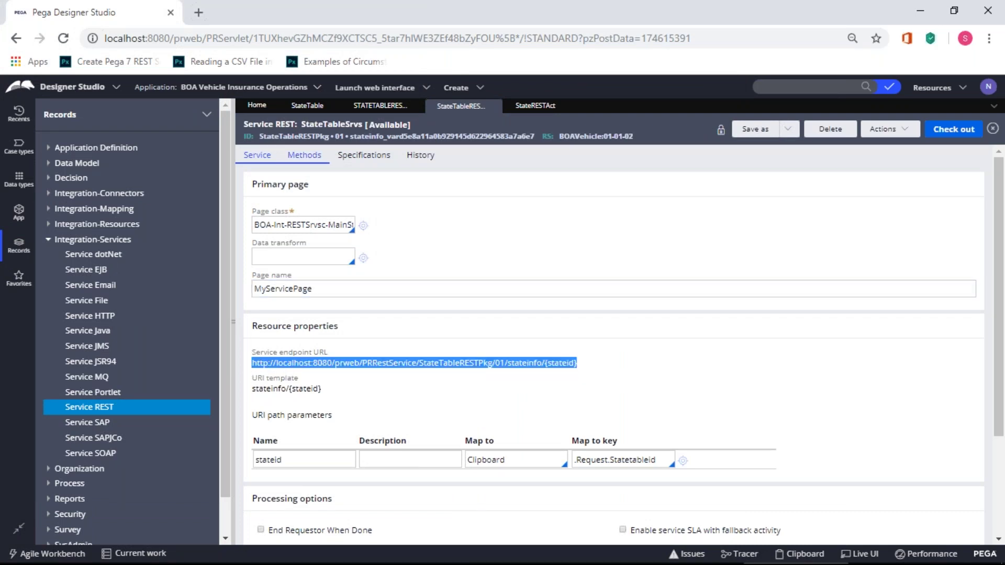
{"action": "left_click", "coordinate": [198, 12]}
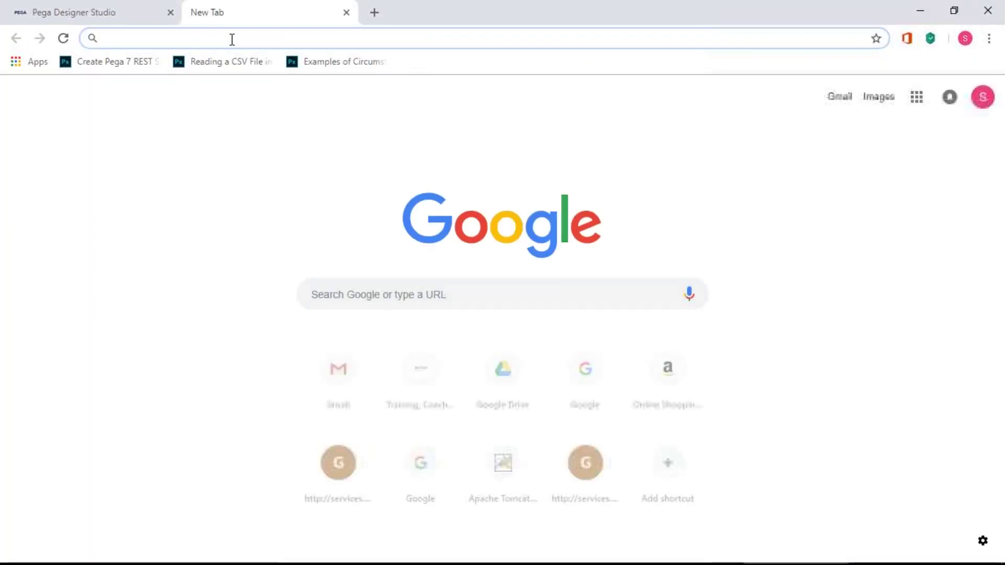
{"action": "key", "text": "ctrl+v"}
{"action": "key", "text": "BackSpace"}
{"action": "key", "text": "BackSpace"}
{"action": "key", "text": "BackSpace"}
{"action": "key", "text": "BackSpace"}
{"action": "key", "text": "BackSpace"}
{"action": "key", "text": "BackSpace"}
{"action": "key", "text": "BackSpace"}
{"action": "key", "text": "BackSpace"}
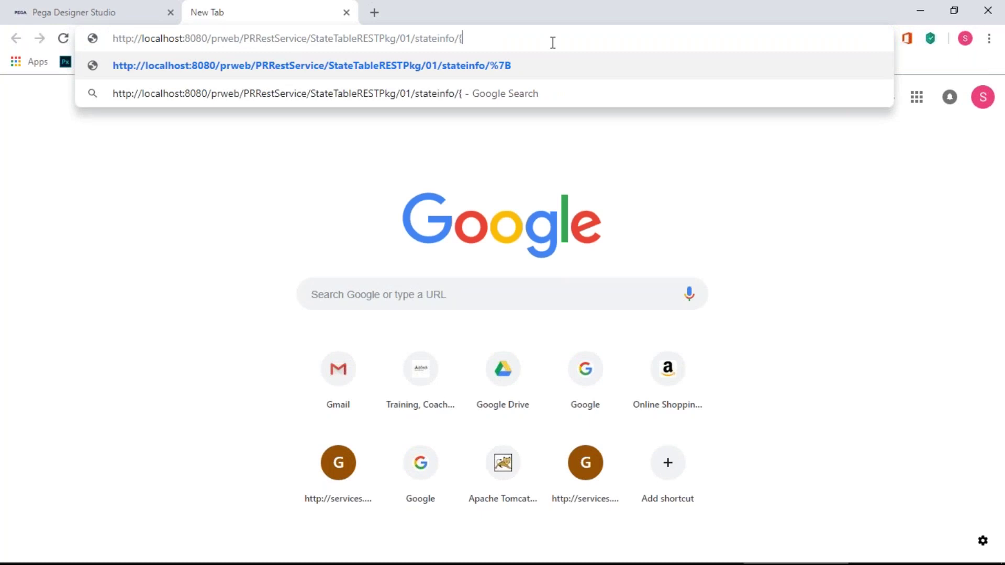
{"action": "key", "text": "BackSpace"}
{"action": "type", "text": "S02"}
{"action": "key", "text": "Return"}
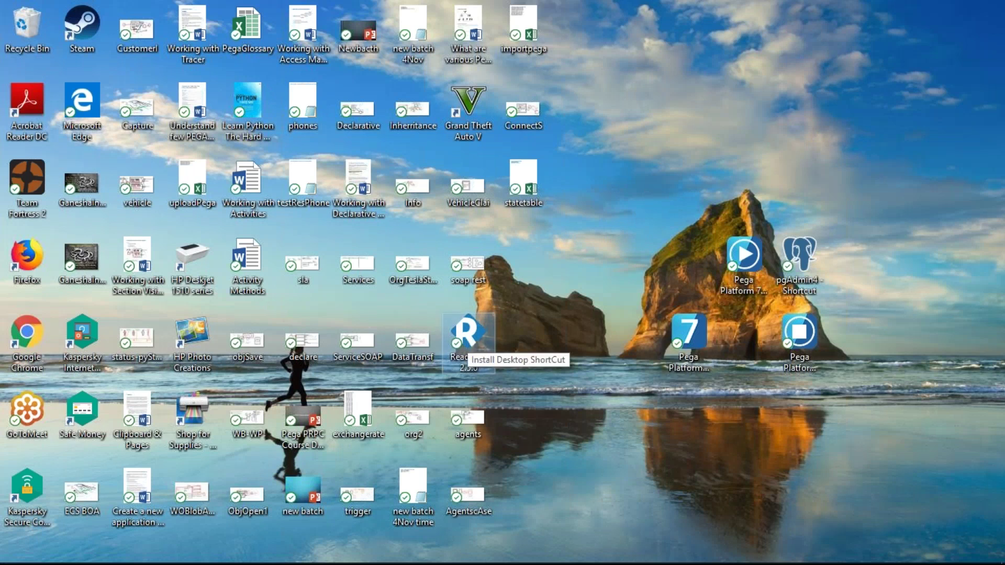
- Launch ReadyAPI from the desktop and minimise the Chrome and Paint windows
{"action": "double_click", "coordinate": [468, 337]}
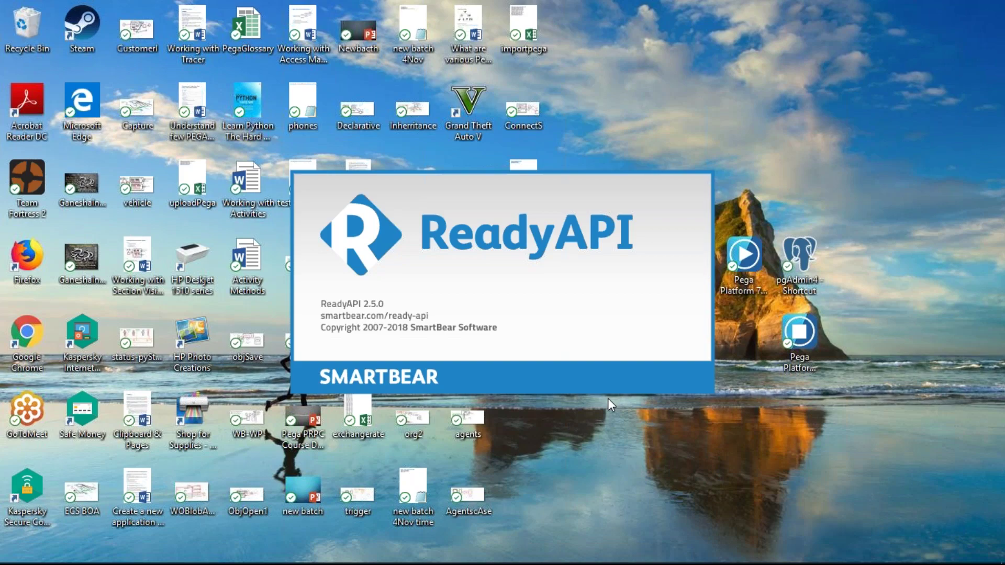
{"action": "key", "text": "alt+Tab"}
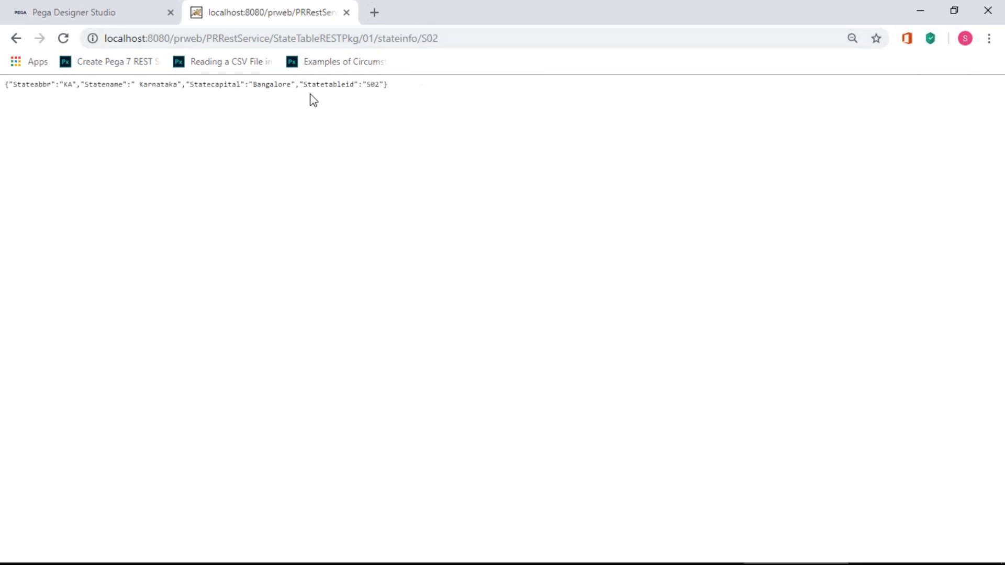
{"action": "key", "text": "alt+Tab"}
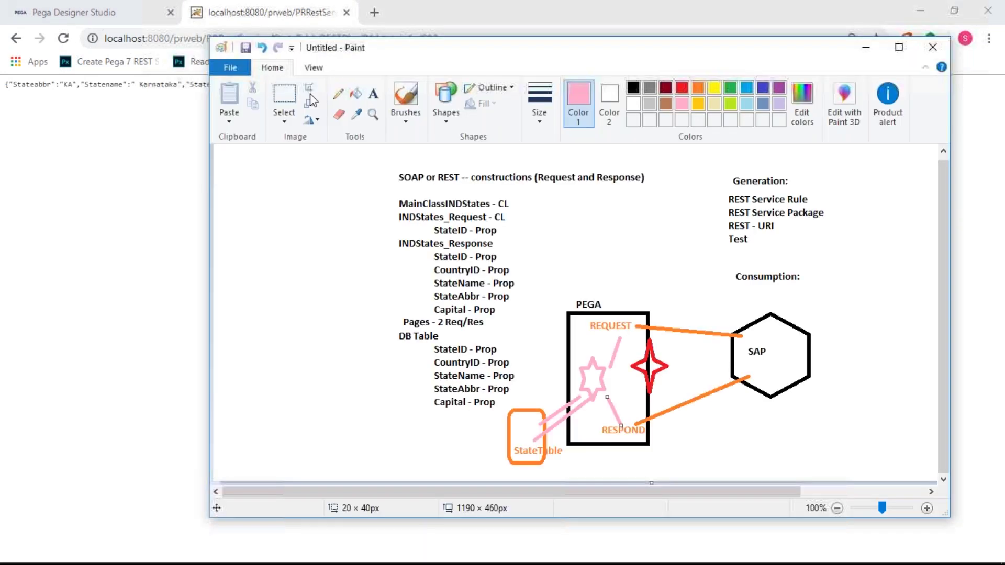
{"action": "key", "text": "alt+Tab"}
{"action": "key", "text": "Tab"}
{"action": "key", "text": "Tab"}
{"action": "key", "text": "Tab"}
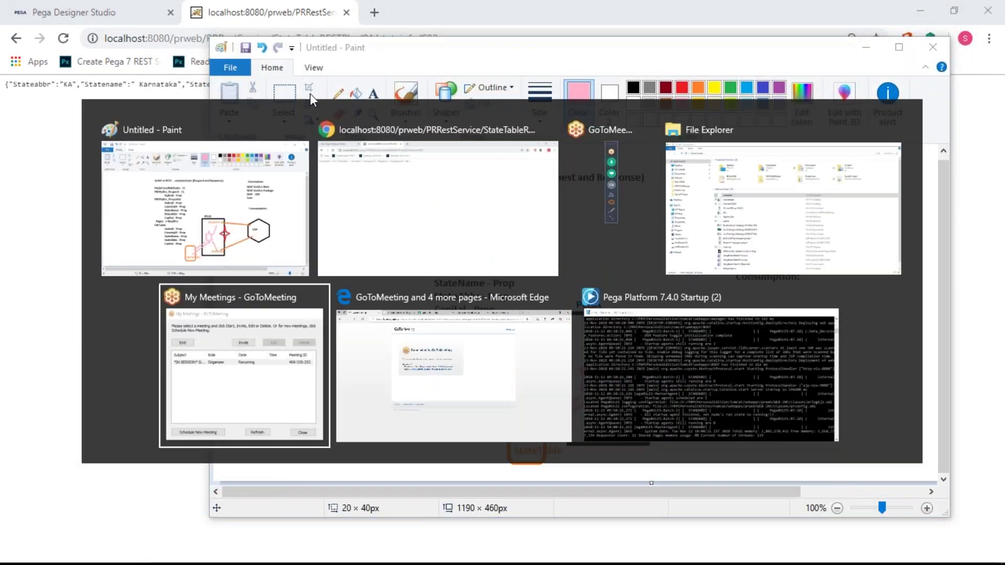
{"action": "key", "text": "Tab"}
{"action": "key", "text": "Tab"}
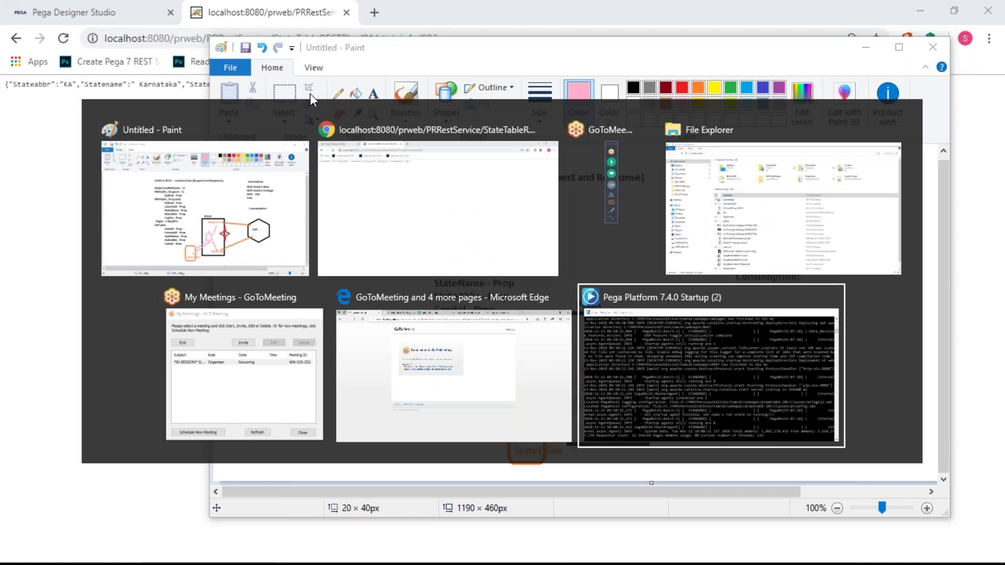
{"action": "key", "text": "alt+Tab"}
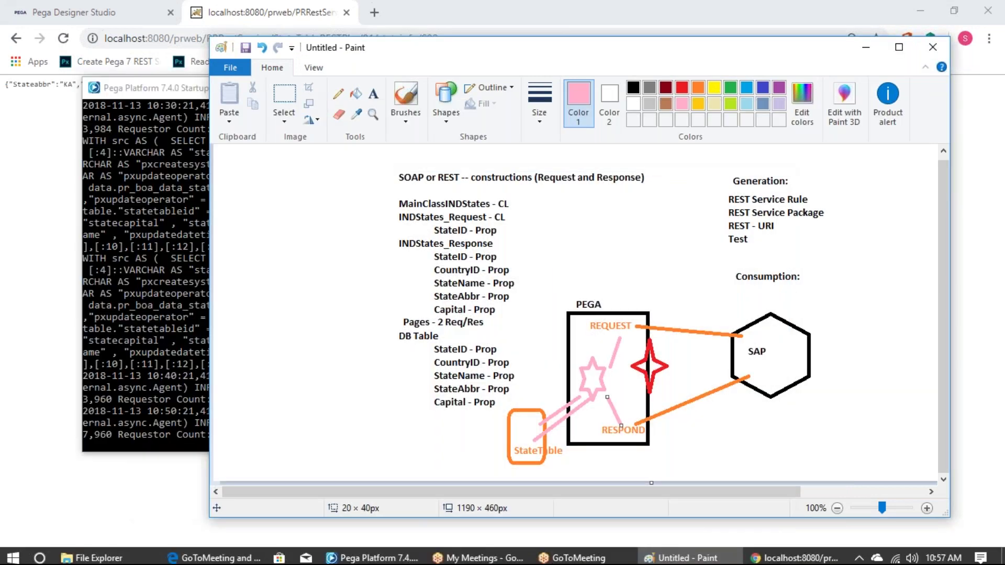
{"action": "key", "text": "alt+Tab"}
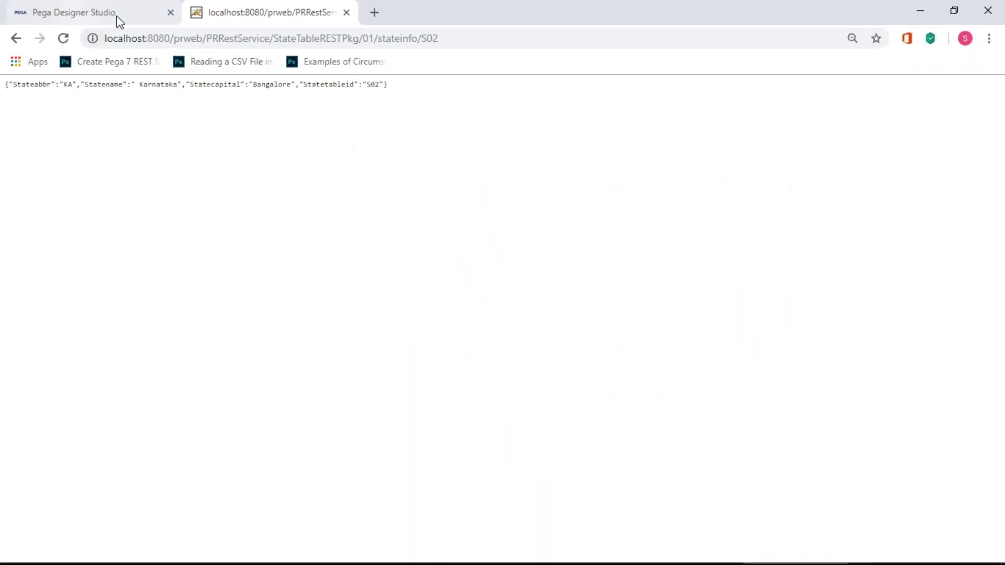
{"action": "key", "text": "alt+Tab"}
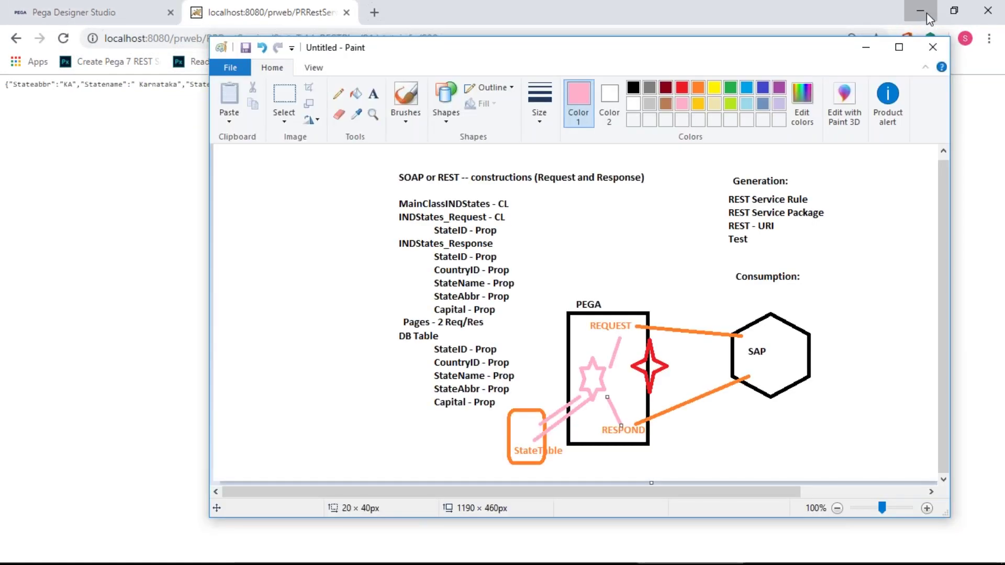
{"action": "left_click", "coordinate": [927, 13]}
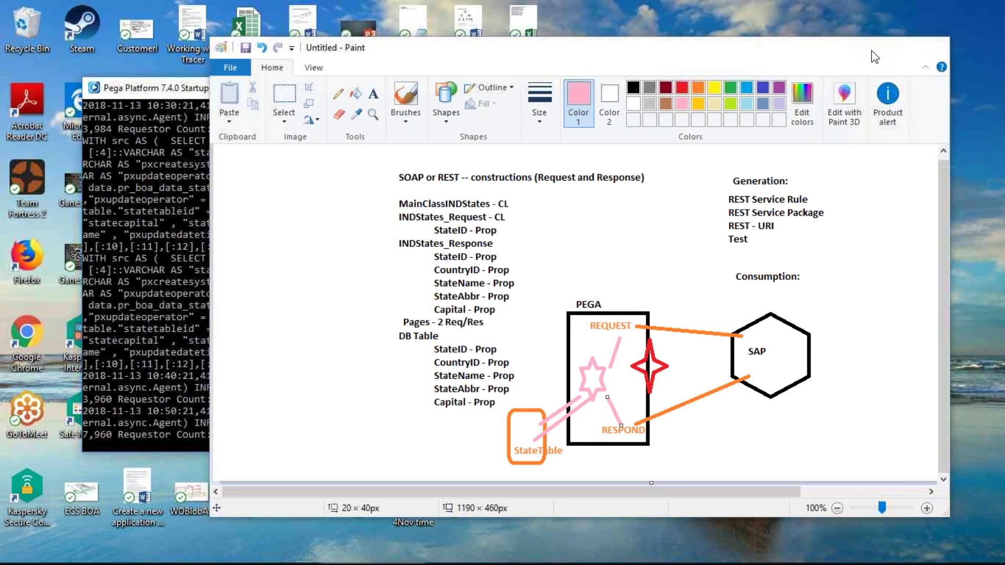
{"action": "left_click", "coordinate": [873, 51]}
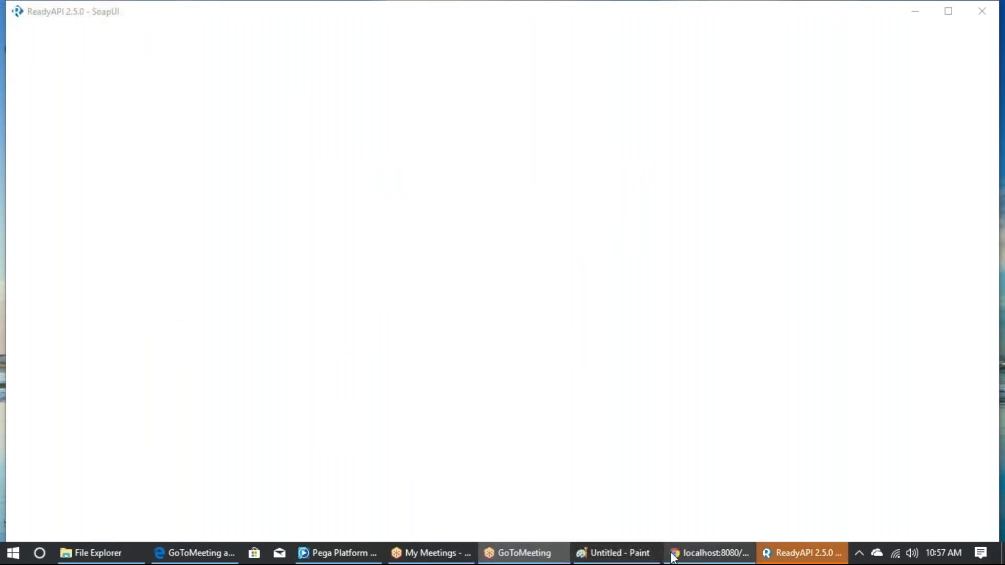
- Dismiss the trial notice and start a new API-definition project with the stateinfo URL pasted
{"action": "mouse_move", "coordinate": [673, 555]}
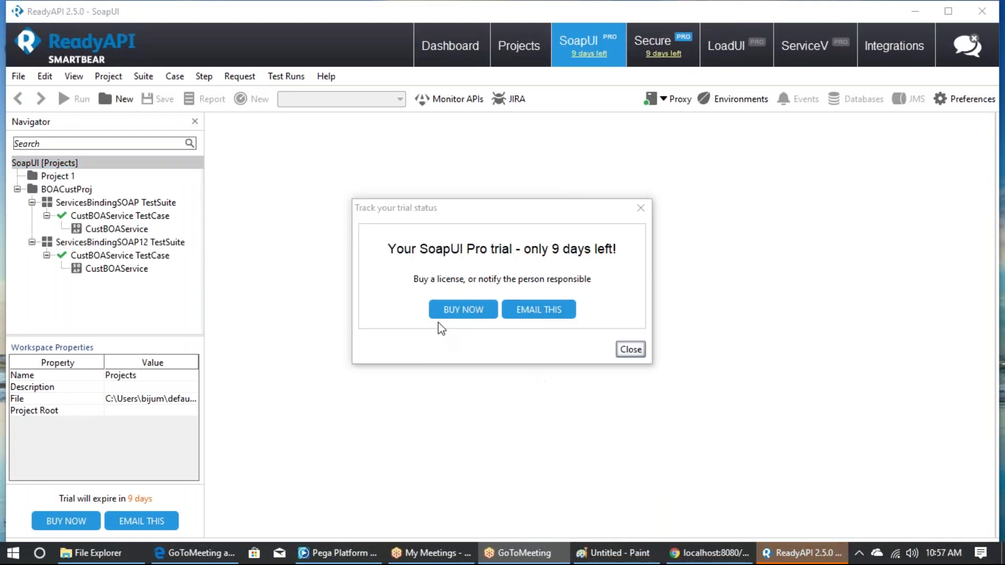
{"action": "left_click", "coordinate": [632, 350]}
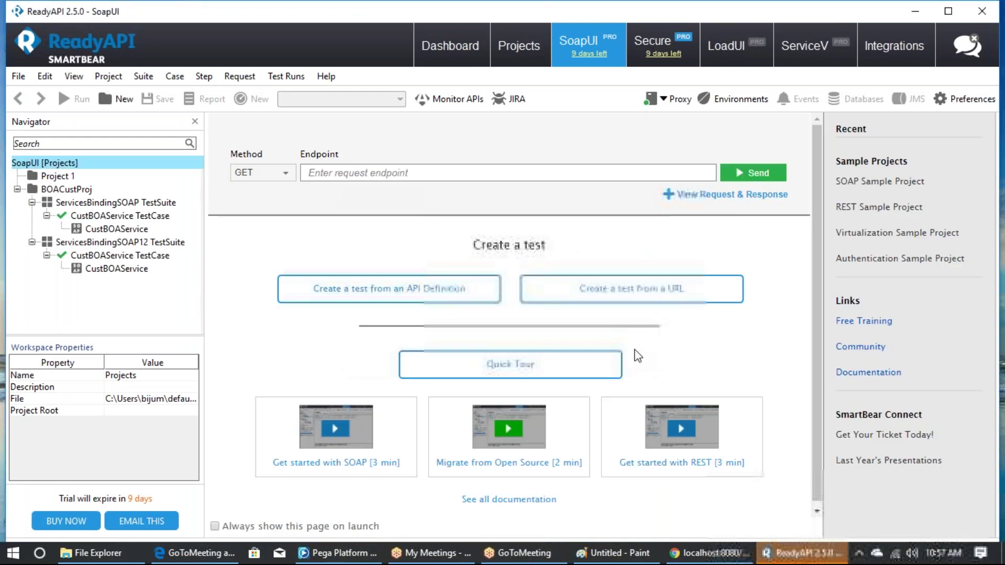
{"action": "left_click", "coordinate": [17, 189]}
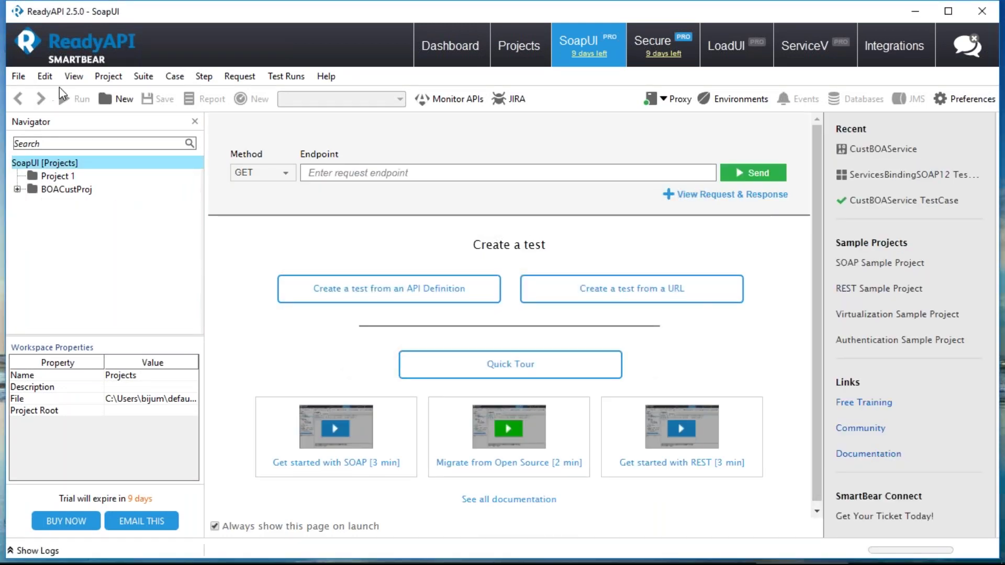
{"action": "left_click", "coordinate": [19, 75]}
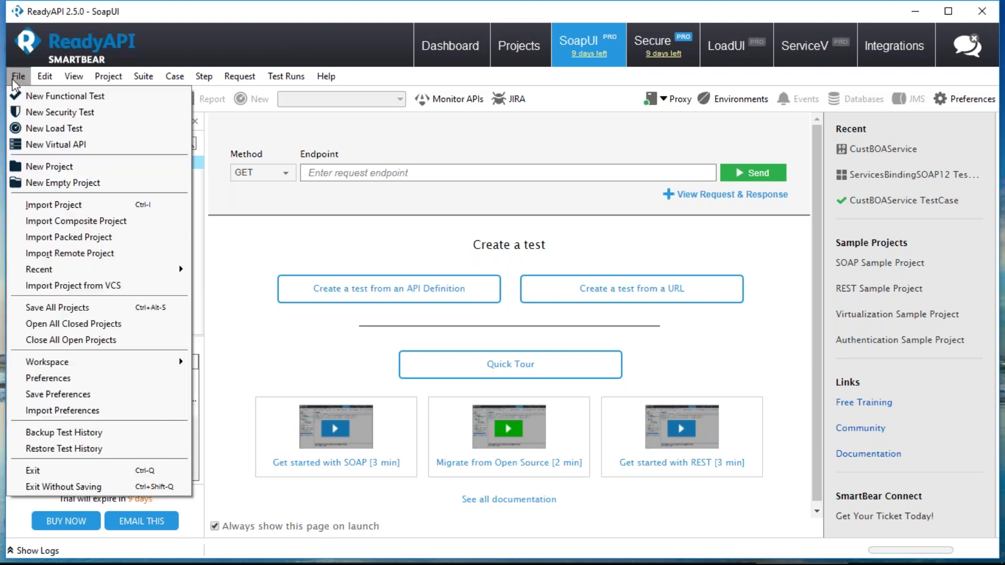
{"action": "left_click", "coordinate": [37, 162]}
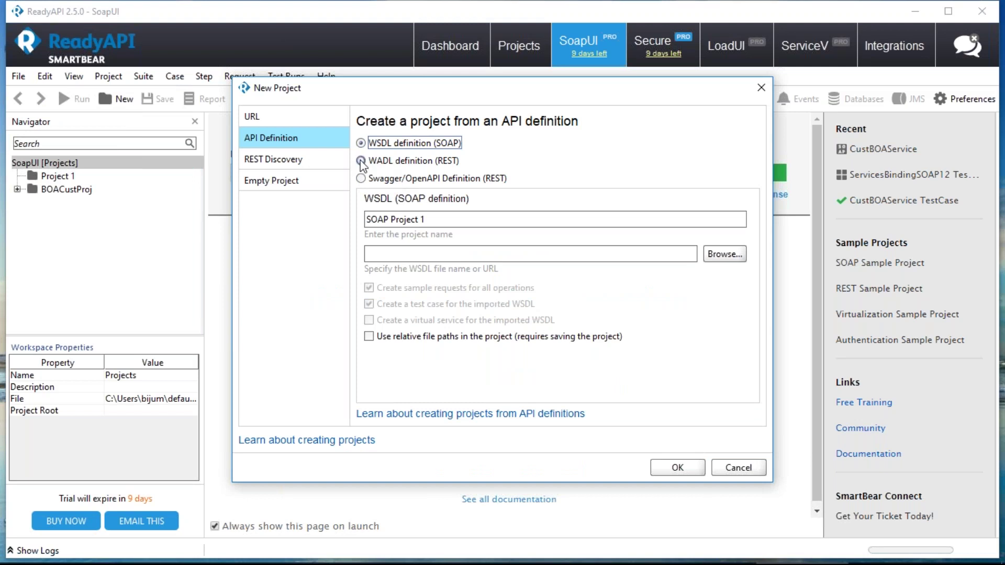
{"action": "key", "text": "Down"}
{"action": "key", "text": "Down"}
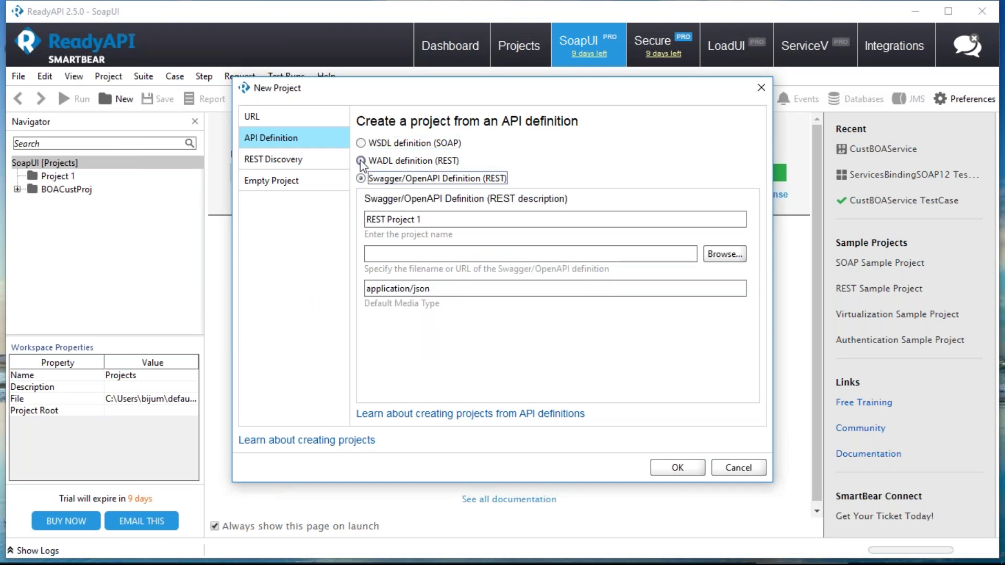
{"action": "left_click", "coordinate": [404, 253]}
{"action": "type", "text": "http://localhost:8080/prweb/PRRestService/StateTableRESTPkg/01/stateinfo/{stateid}"}
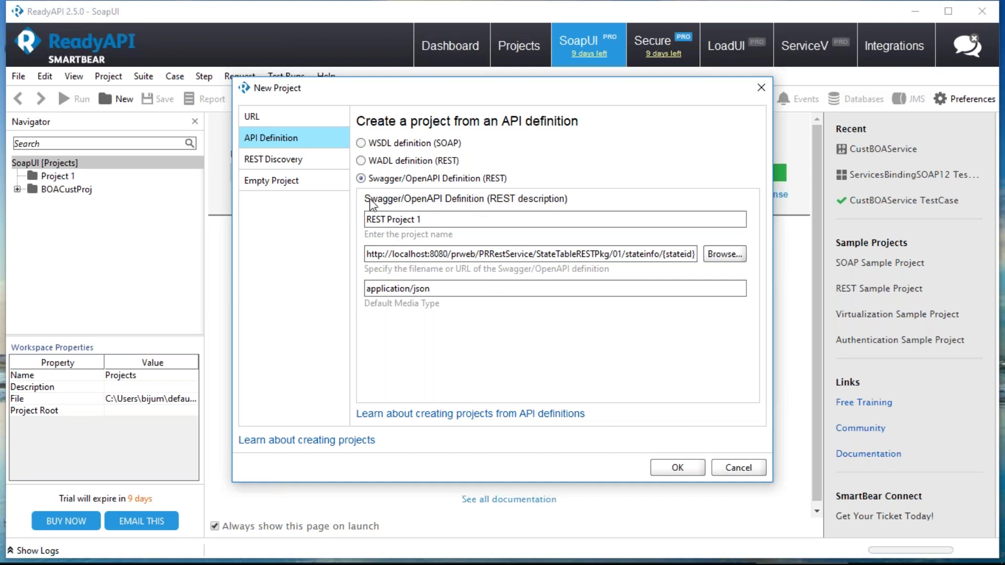
- Try the stateinfo URL as a WADL definition, which fails to load
{"action": "left_click", "coordinate": [361, 162]}
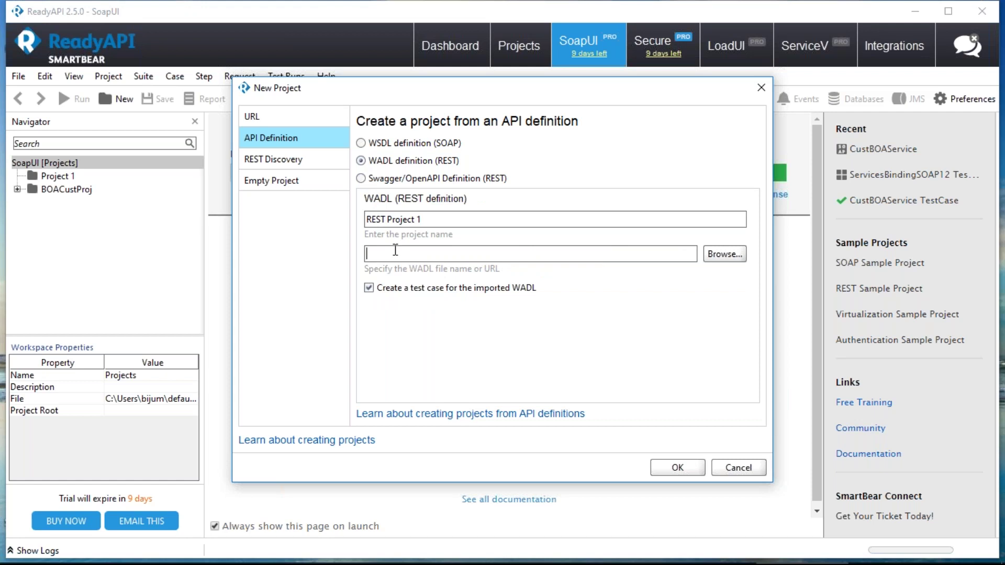
{"action": "type", "text": "http://localhost:8080/prweb/PRRestService/StateTableRESTPkg/01/stateinfo/{stateid}"}
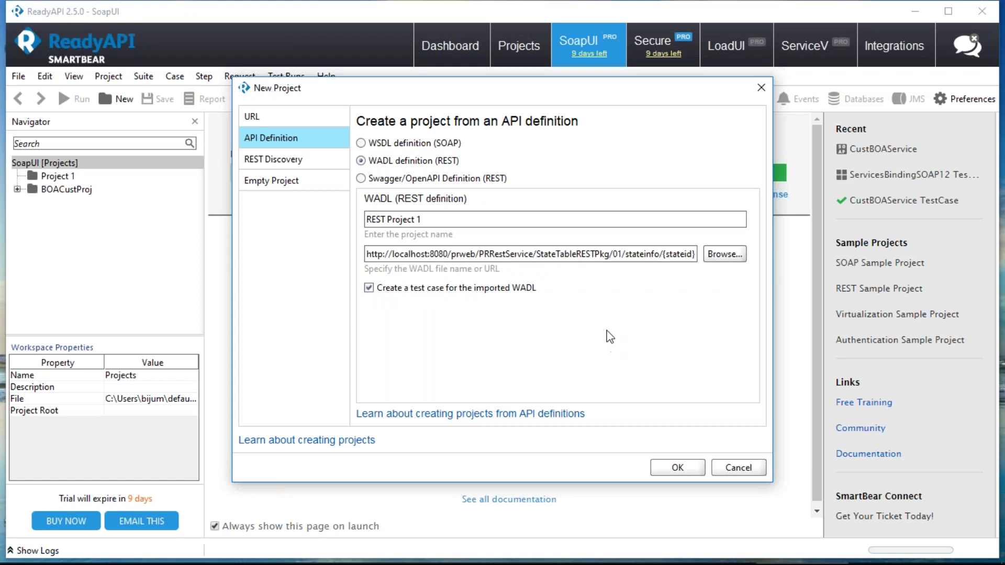
{"action": "left_click", "coordinate": [689, 469]}
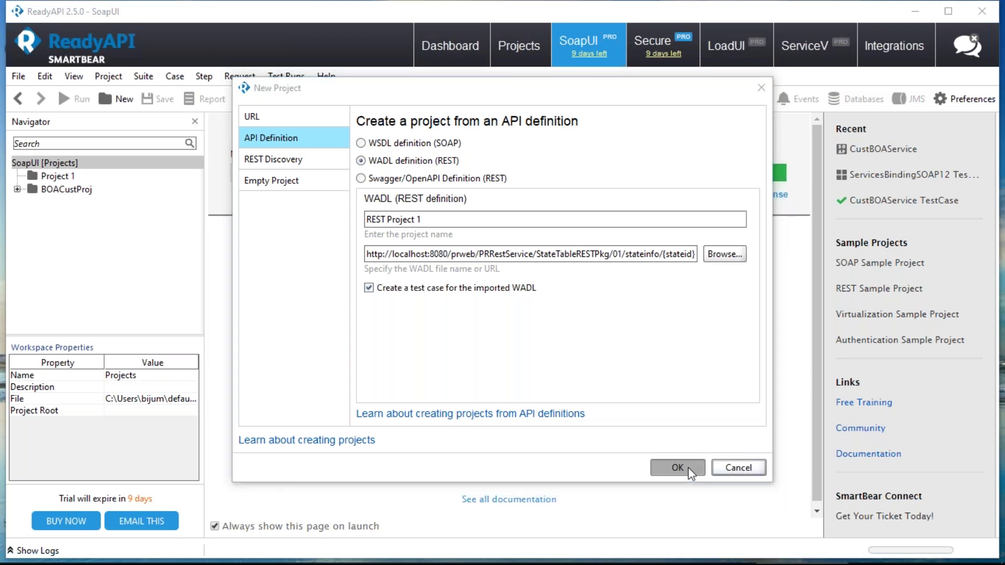
{"action": "left_click", "coordinate": [615, 374]}
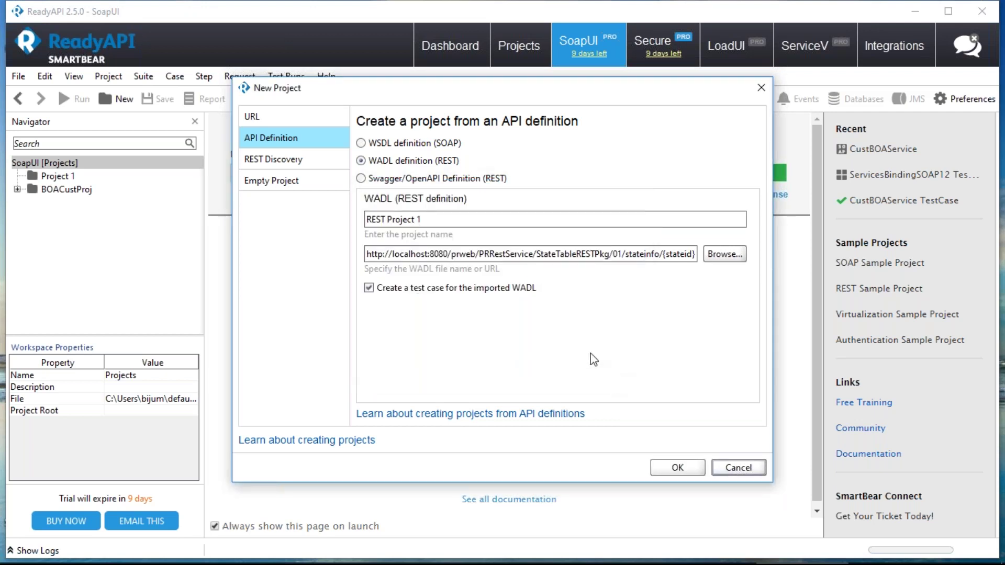
- Retry as Swagger/OpenAPI, hitting IllegalArgumentException: illegal character in path
{"action": "left_click", "coordinate": [361, 178]}
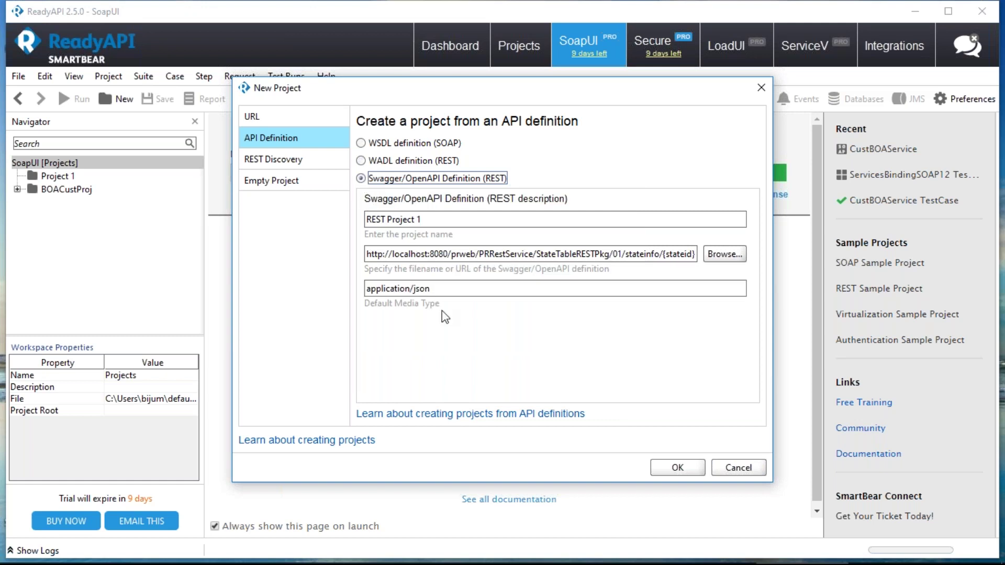
{"action": "left_click", "coordinate": [677, 467]}
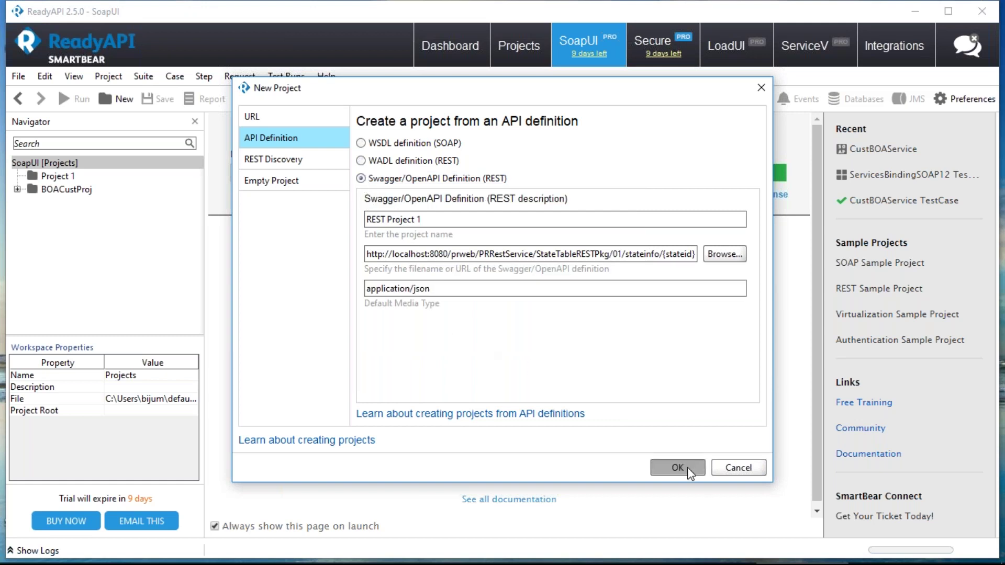
{"action": "left_click_drag", "start_coordinate": [559, 355], "coordinate": [619, 356]}
{"action": "left_click", "coordinate": [628, 377]}
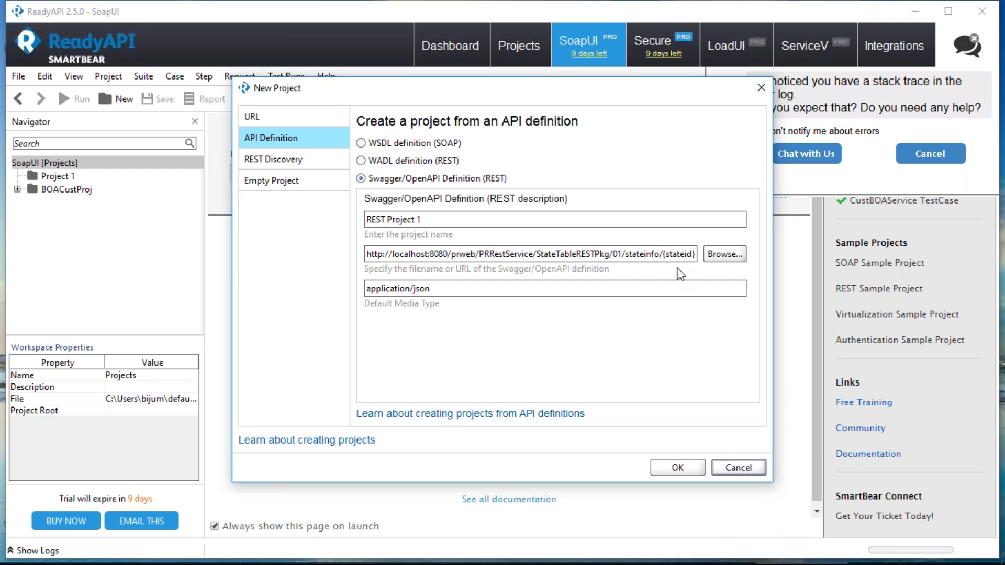
{"action": "left_click", "coordinate": [727, 255]}
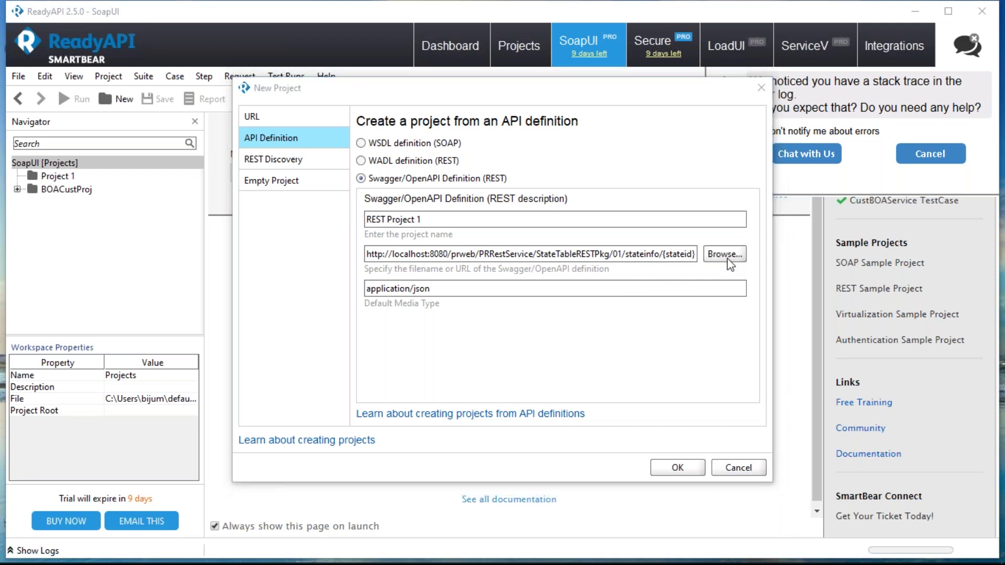
{"action": "left_click", "coordinate": [722, 413]}
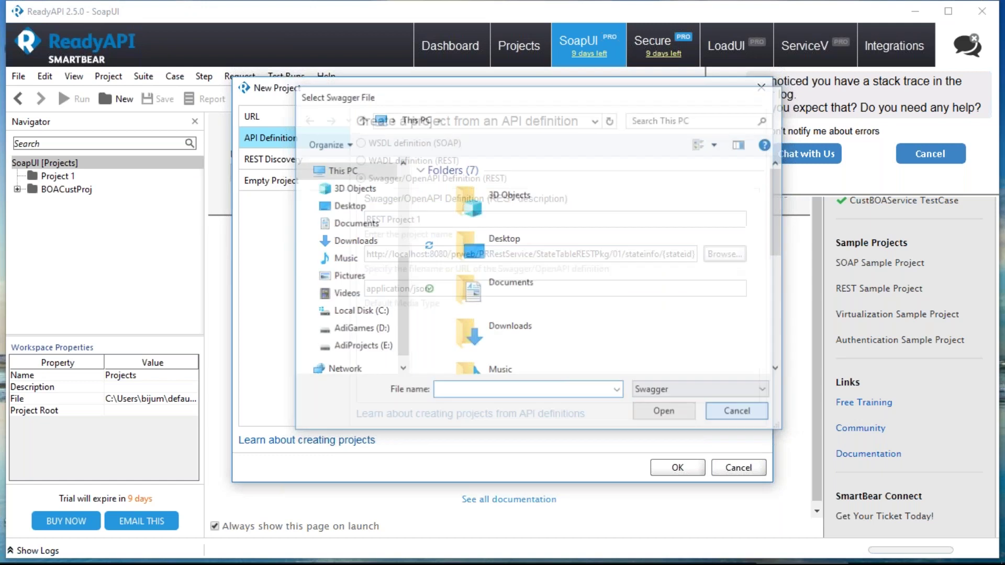
{"action": "left_click", "coordinate": [675, 467]}
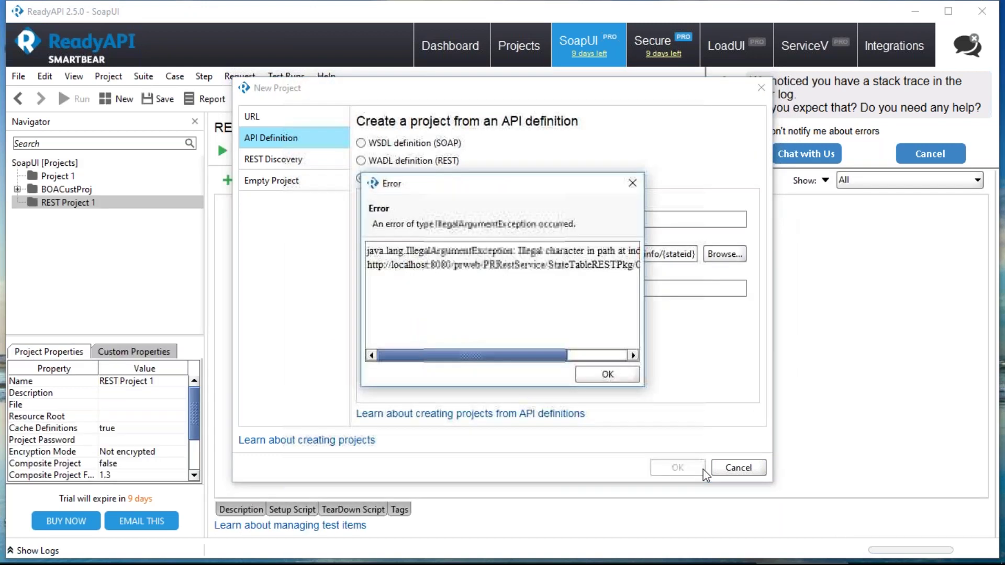
- Trim the URL to end at .../01/stateinfo and retry, getting JsonException: Resource not found
{"action": "mouse_move", "coordinate": [503, 361]}
{"action": "left_mouse_down"}
{"action": "mouse_move", "coordinate": [580, 364]}
{"action": "mouse_move", "coordinate": [393, 364]}
{"action": "left_mouse_up"}
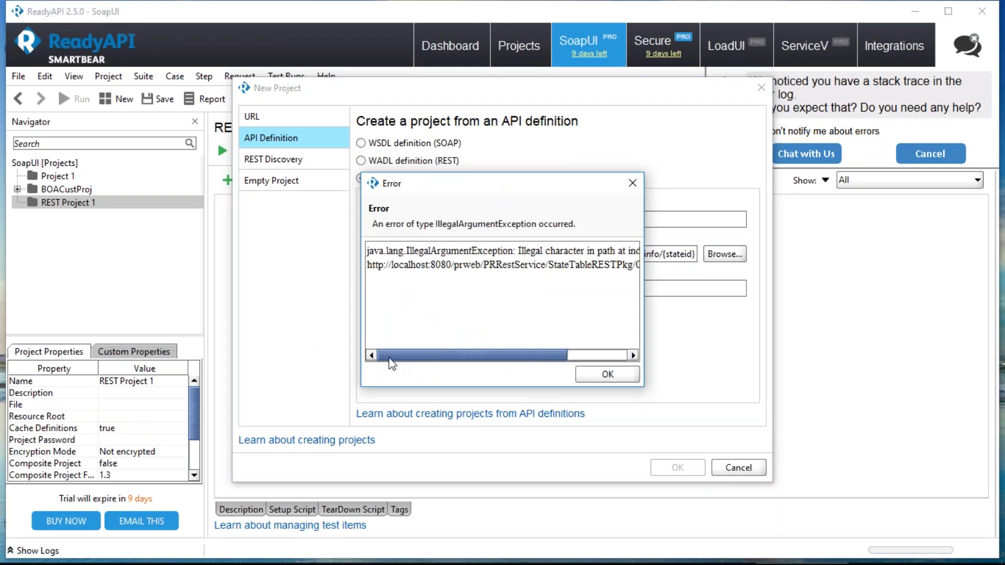
{"action": "left_click", "coordinate": [583, 380]}
{"action": "left_click", "coordinate": [661, 254]}
{"action": "left_click_drag", "start_coordinate": [664, 254], "coordinate": [709, 254]}
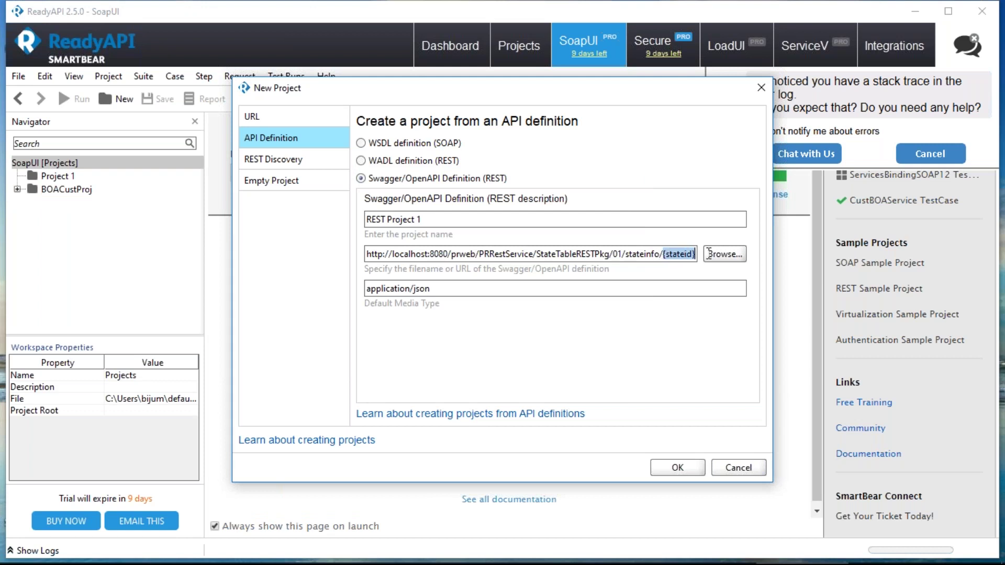
{"action": "key", "text": "BackSpace"}
{"action": "key", "text": "BackSpace"}
{"action": "left_click", "coordinate": [686, 468]}
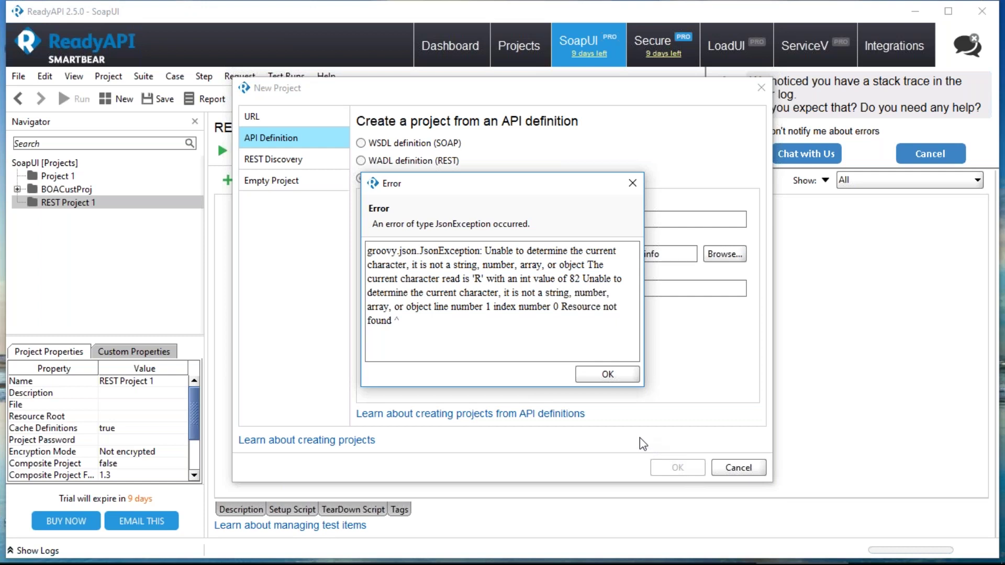
{"action": "left_click", "coordinate": [607, 374]}
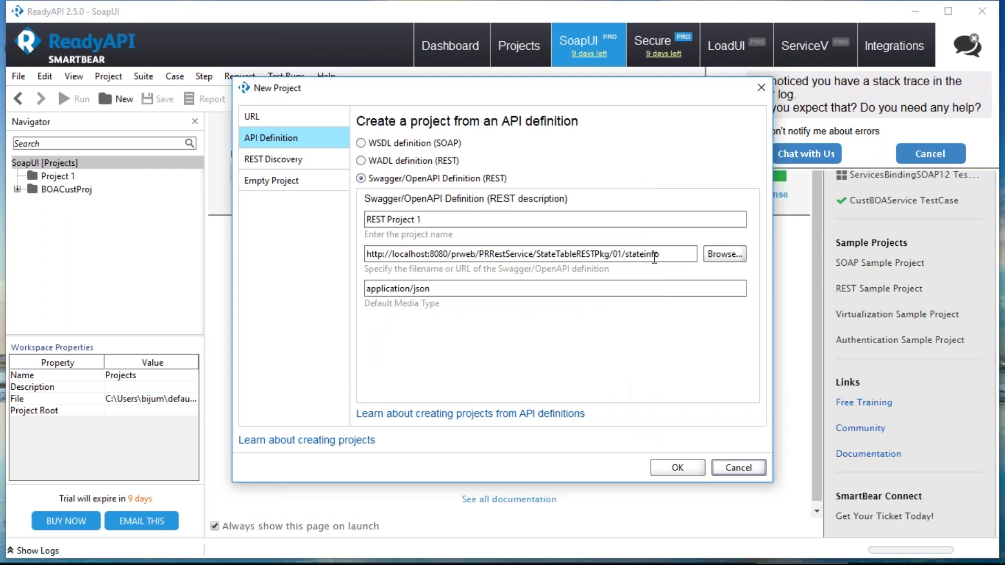
- Compare the New Project options: empty project, REST Discovery, API definition and URL
{"action": "left_click", "coordinate": [269, 182]}
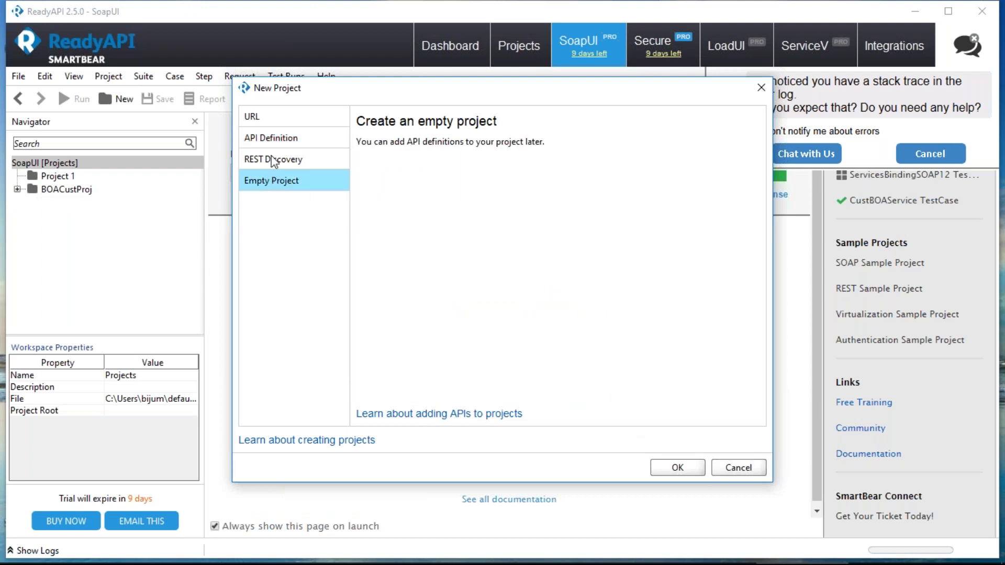
{"action": "left_click", "coordinate": [275, 158]}
{"action": "left_click", "coordinate": [273, 137]}
{"action": "left_click", "coordinate": [279, 119]}
{"action": "left_click", "coordinate": [286, 139]}
{"action": "left_click", "coordinate": [287, 159]}
{"action": "left_click", "coordinate": [288, 179]}
{"action": "left_click", "coordinate": [293, 159]}
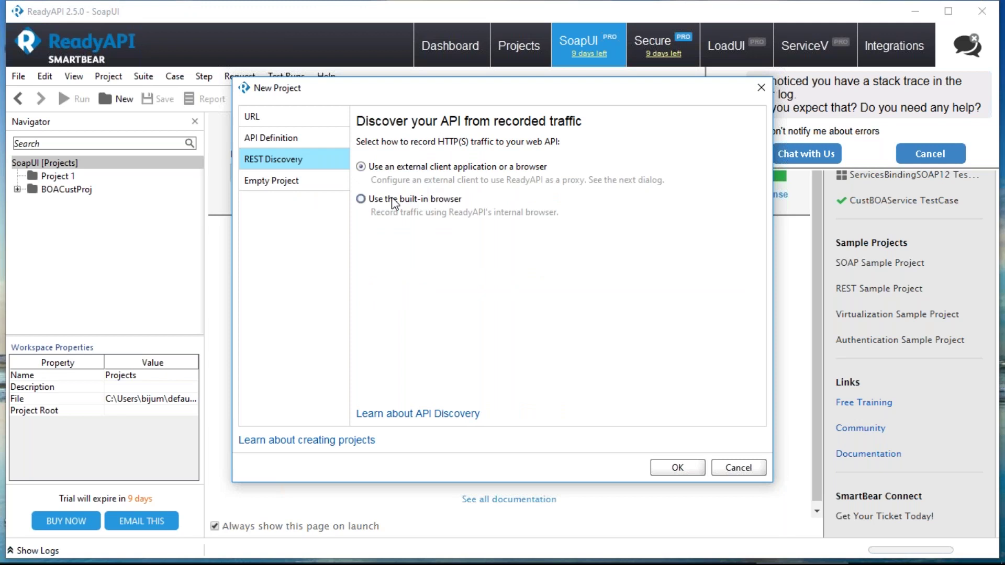
{"action": "left_click", "coordinate": [281, 185]}
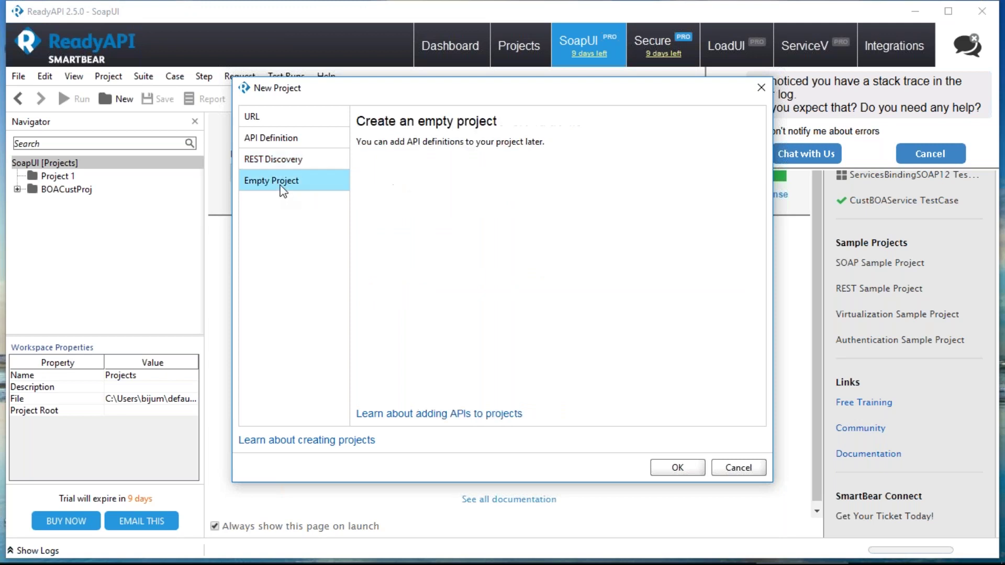
{"action": "left_click", "coordinate": [301, 163]}
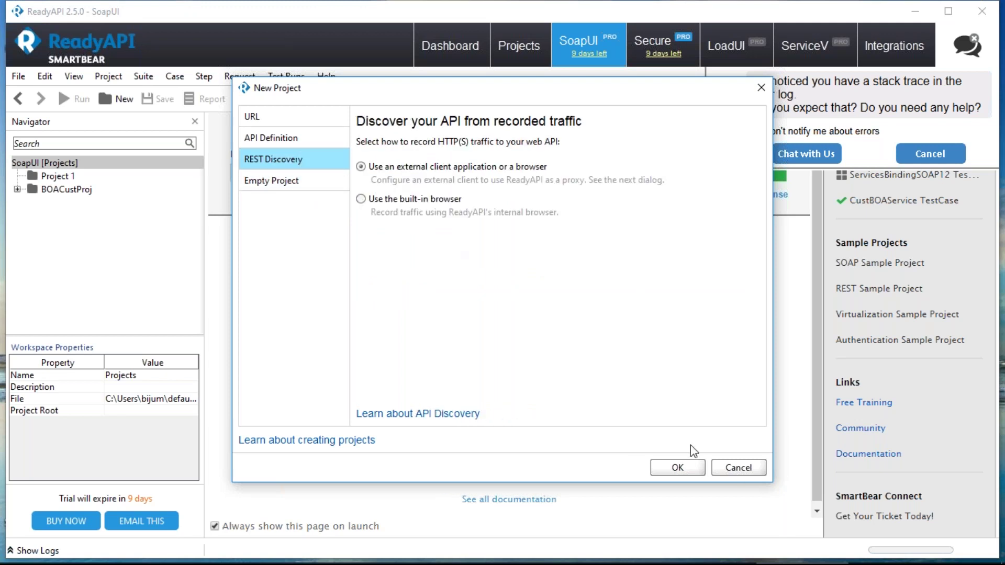
{"action": "left_click", "coordinate": [361, 200]}
- Create REST Project 1 from the pasted stateinfo/{stateid} URL with GET
{"action": "left_click", "coordinate": [278, 120]}
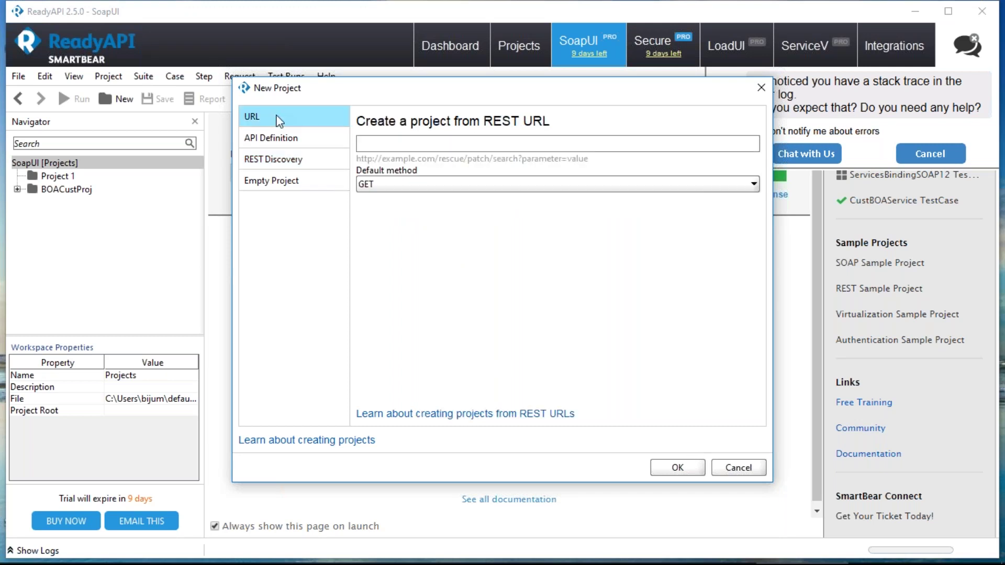
{"action": "left_click", "coordinate": [448, 147]}
{"action": "type", "text": "http://localhost:8080/prweb/PRRestService/StateTableRESTPkg/01/stateinfo/{stateid}"}
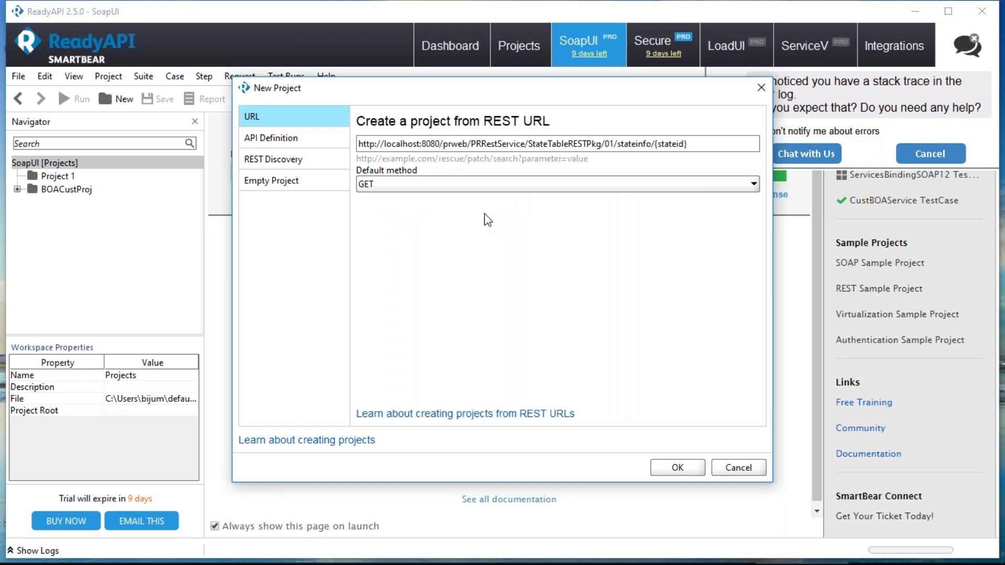
{"action": "left_click", "coordinate": [701, 472]}
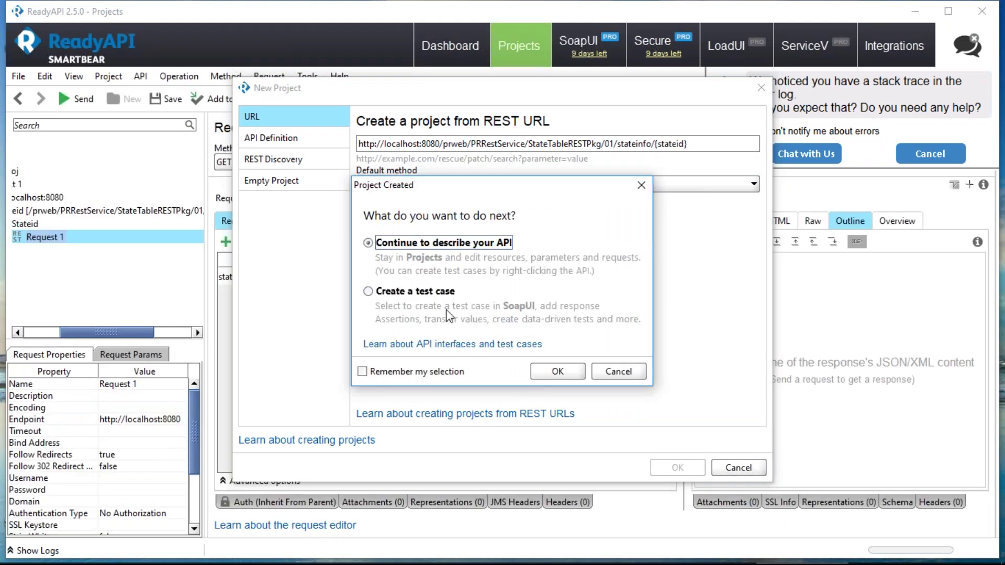
- Show Request 1 as a form and send stateid S01, returning Maharashtra's details
{"action": "left_click", "coordinate": [557, 371]}
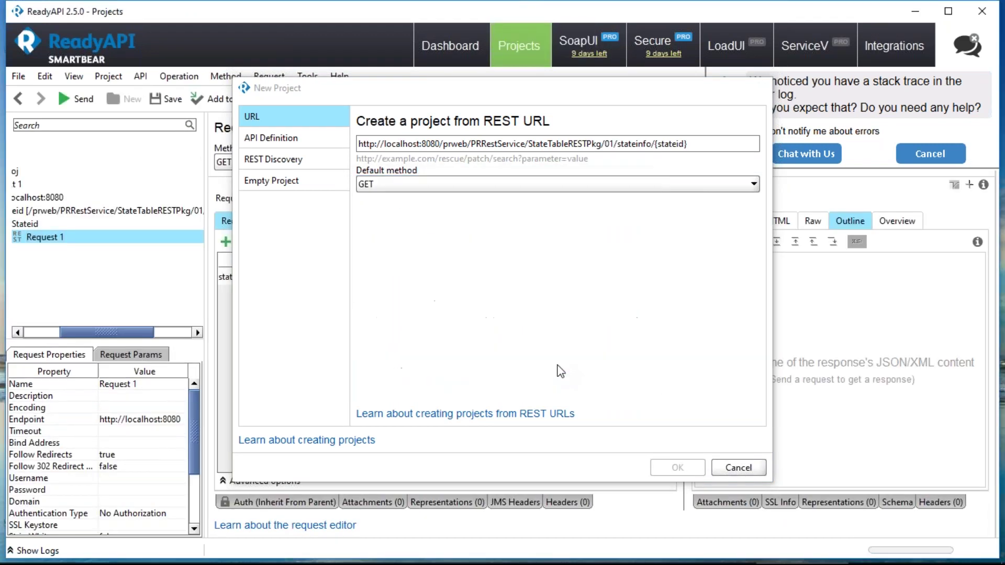
{"action": "left_click_drag", "start_coordinate": [74, 333], "coordinate": [19, 324]}
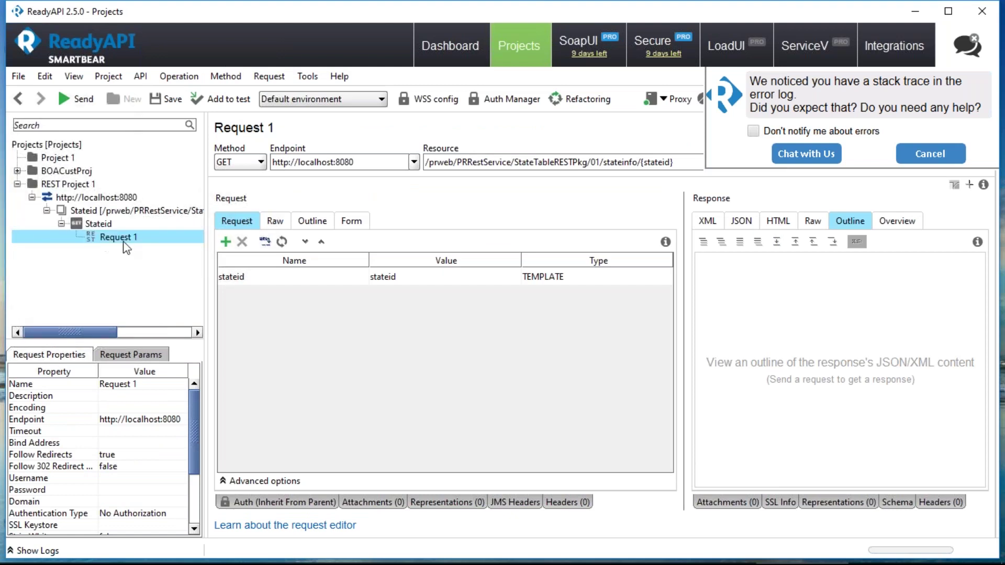
{"action": "left_click", "coordinate": [283, 224]}
{"action": "left_click", "coordinate": [246, 230]}
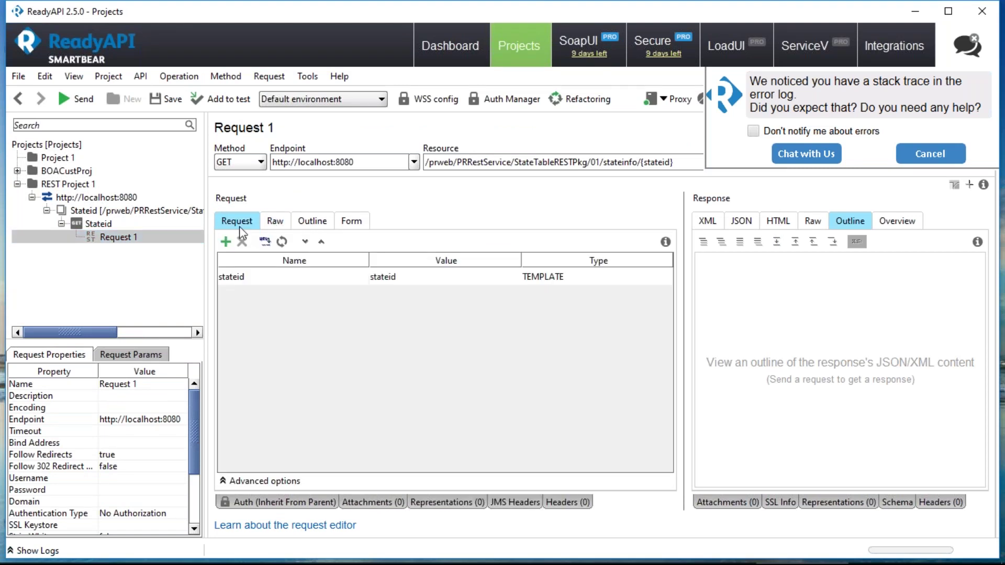
{"action": "left_click", "coordinate": [251, 278]}
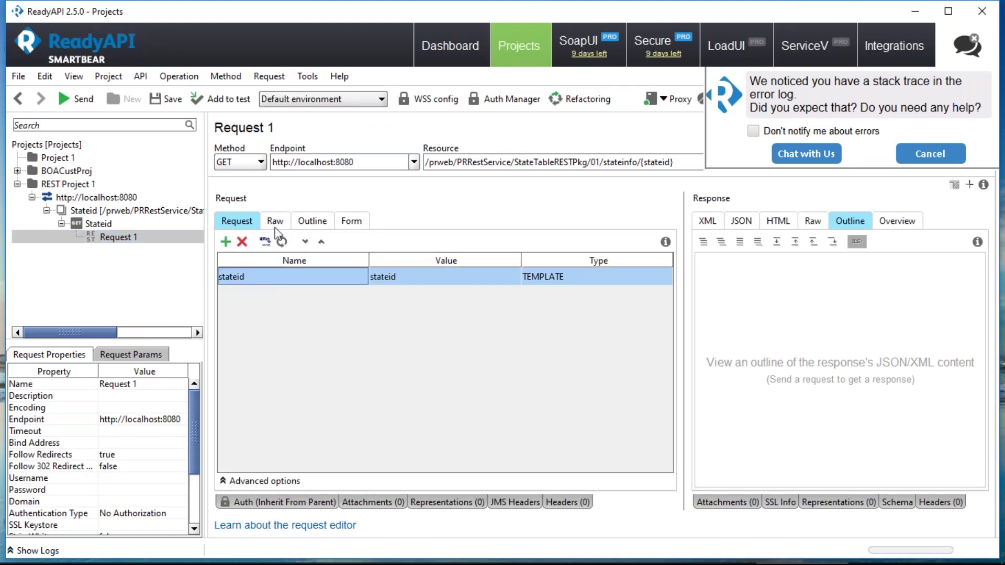
{"action": "left_click", "coordinate": [312, 222]}
{"action": "left_click", "coordinate": [347, 223]}
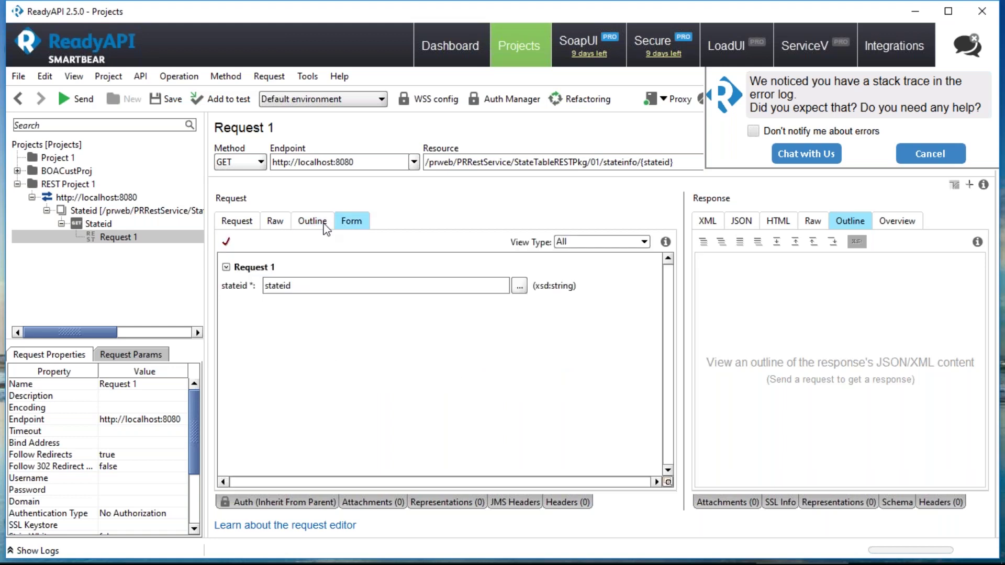
{"action": "left_click_drag", "start_coordinate": [292, 286], "coordinate": [263, 289]}
{"action": "type", "text": "S01"}
{"action": "left_click", "coordinate": [76, 97]}
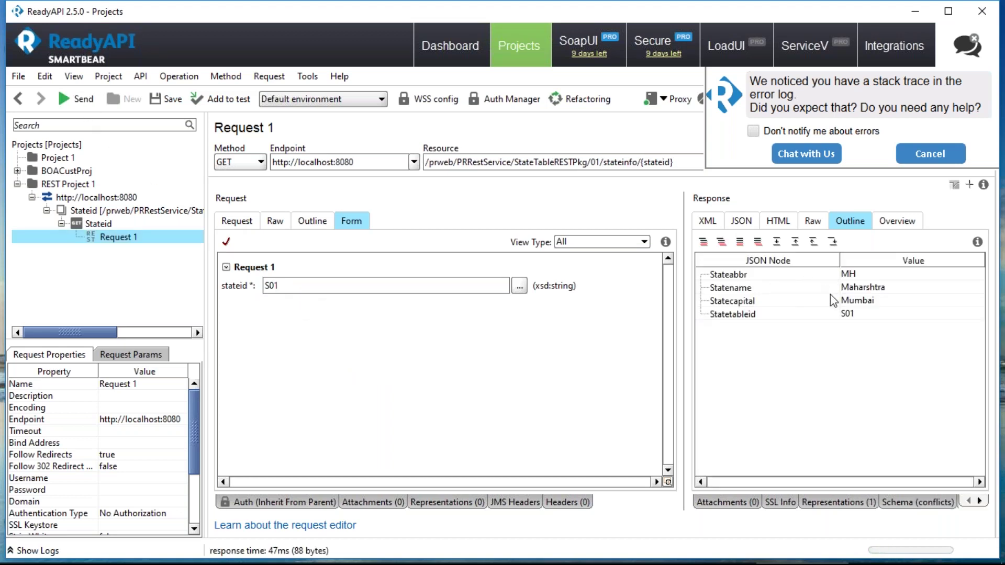
- Send stateid S02 and S03, returning Karnataka and AndhraPradesh details
{"action": "left_click", "coordinate": [445, 287]}
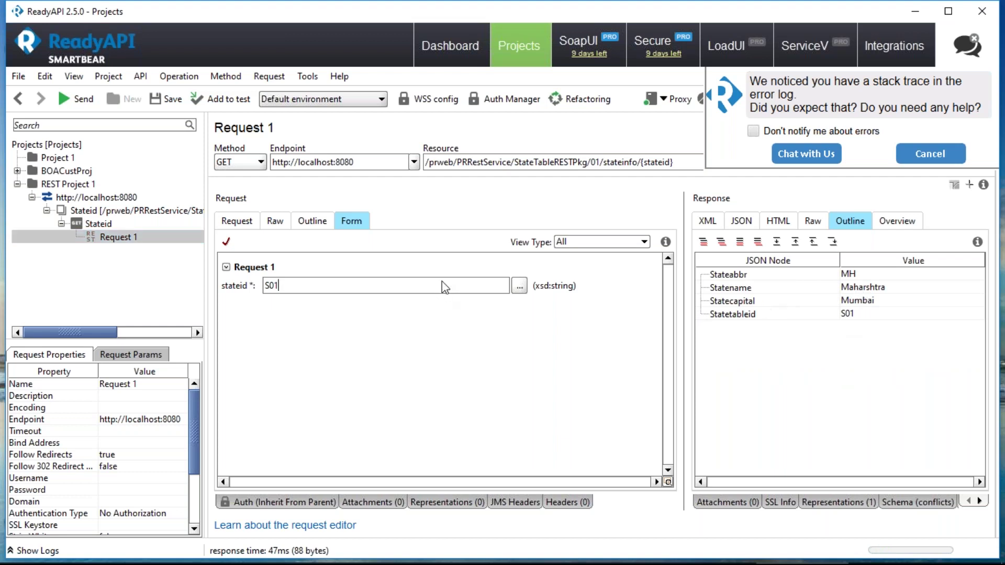
{"action": "key", "text": "BackSpace"}
{"action": "type", "text": "2"}
{"action": "left_click", "coordinate": [73, 102]}
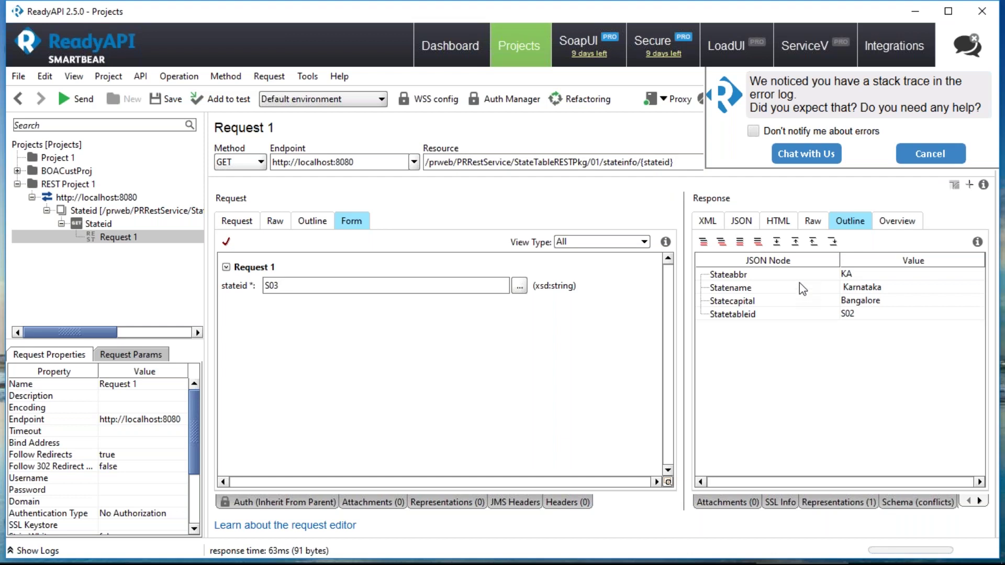
{"action": "left_click", "coordinate": [76, 99]}
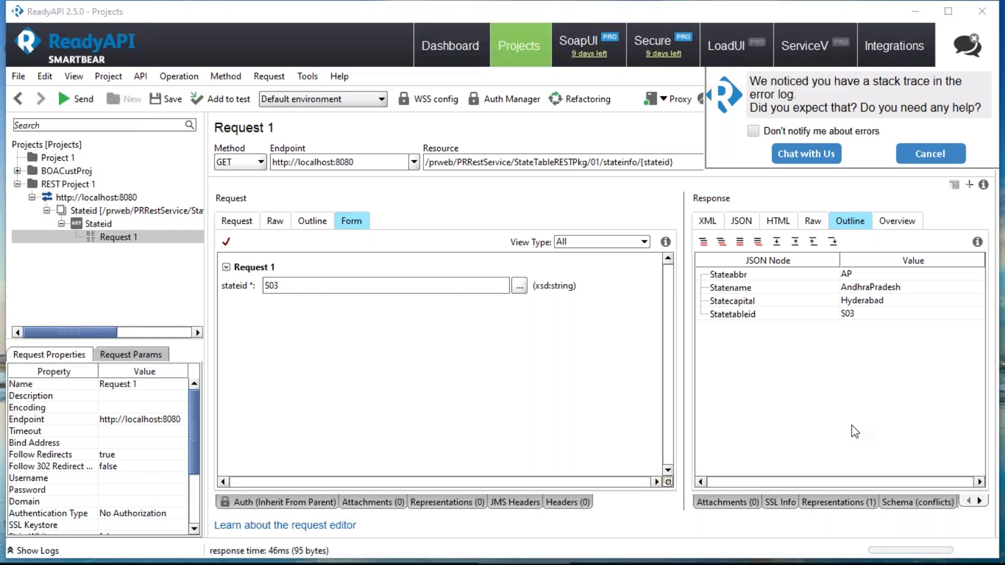
{"action": "key", "text": "alt+Tab"}
{"action": "key", "text": "alt+Tab"}
- Scroll back in the Pega startup console to the Rule-Service-Rest not-found error
{"action": "key", "text": "alt+Tab"}
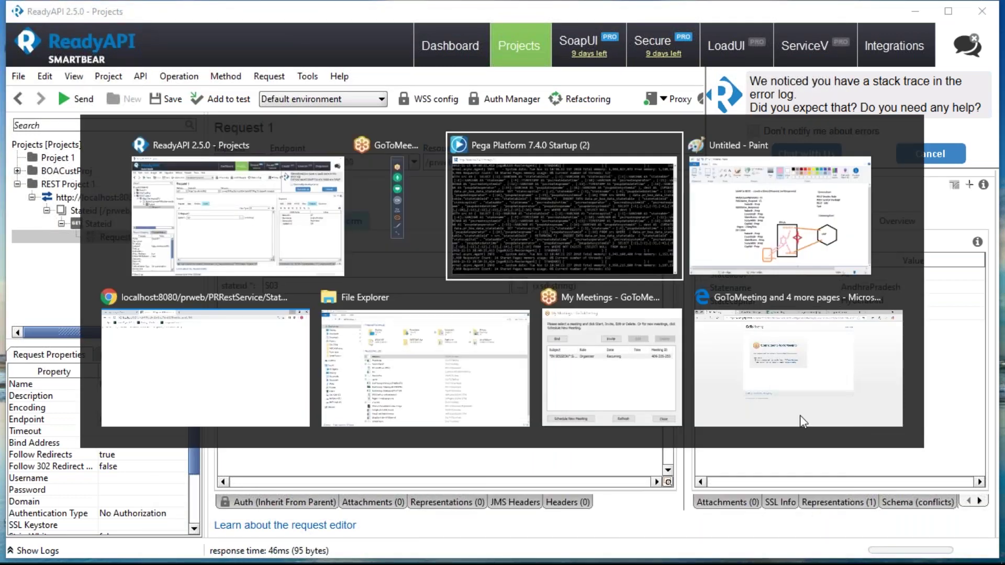
{"action": "key", "text": "alt+Tab"}
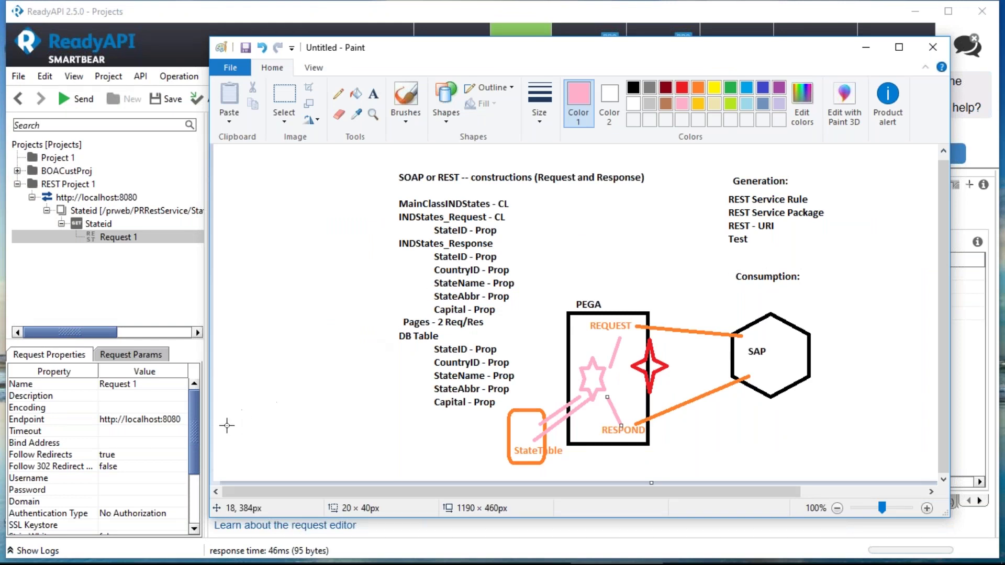
{"action": "key", "text": "alt+Tab"}
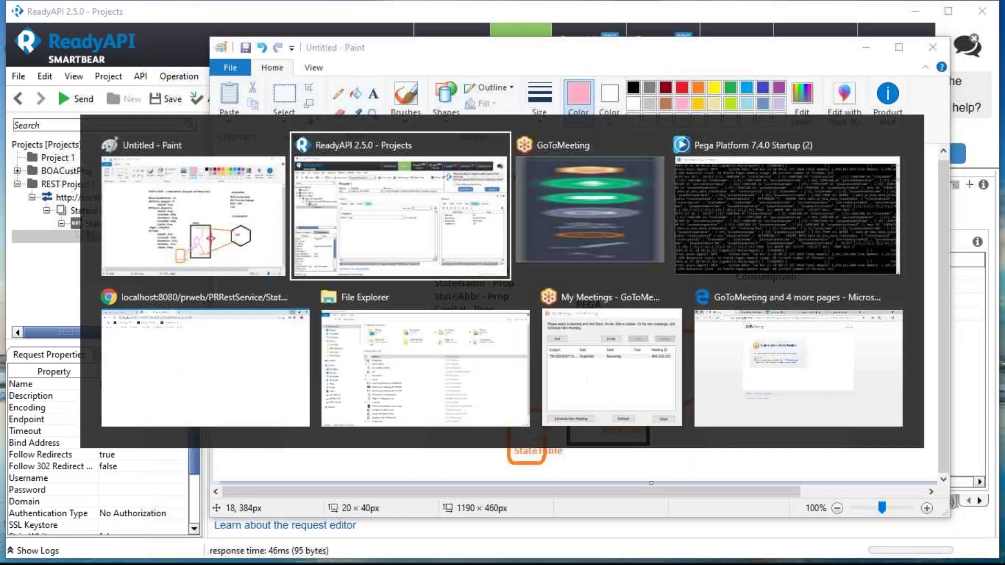
{"action": "key", "text": "alt+Tab"}
{"action": "key", "text": "alt+Tab"}
{"action": "key", "text": "alt+Tab"}
{"action": "key", "text": "alt+Tab"}
{"action": "key", "text": "alt+Tab"}
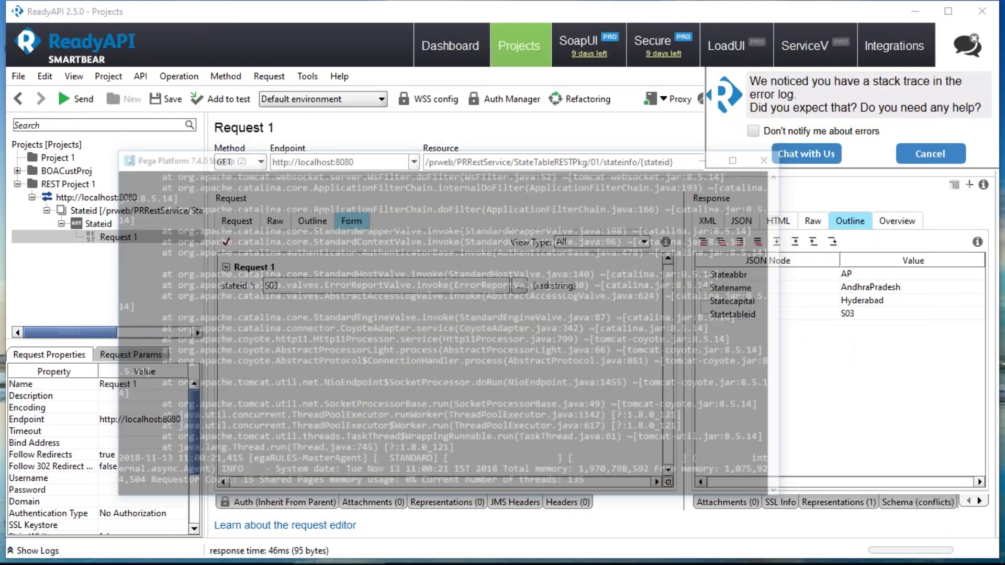
{"action": "scroll", "coordinate": [333, 339], "scroll_direction": "up", "scroll_amount": 10}
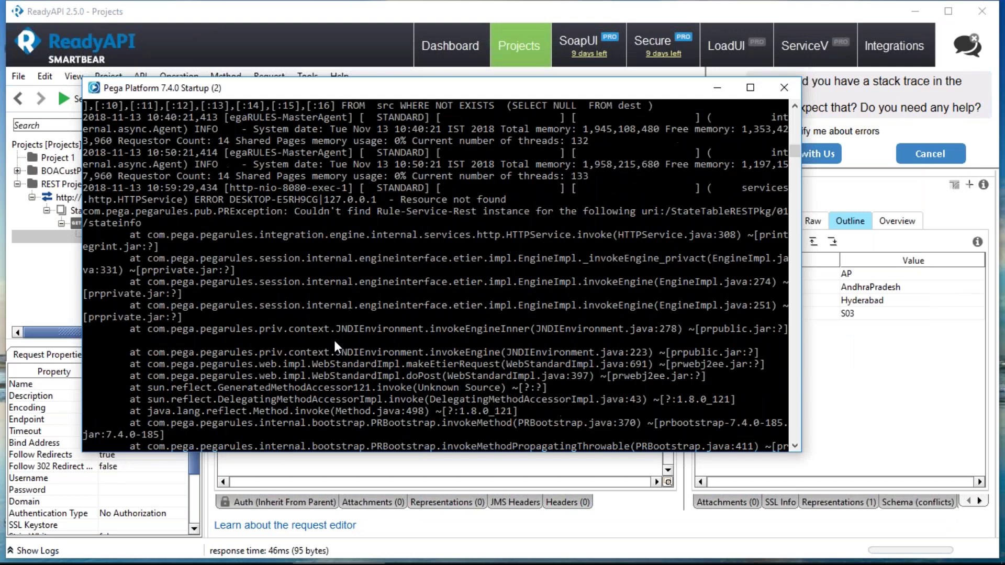
{"action": "scroll", "coordinate": [335, 346], "scroll_direction": "up", "scroll_amount": 3}
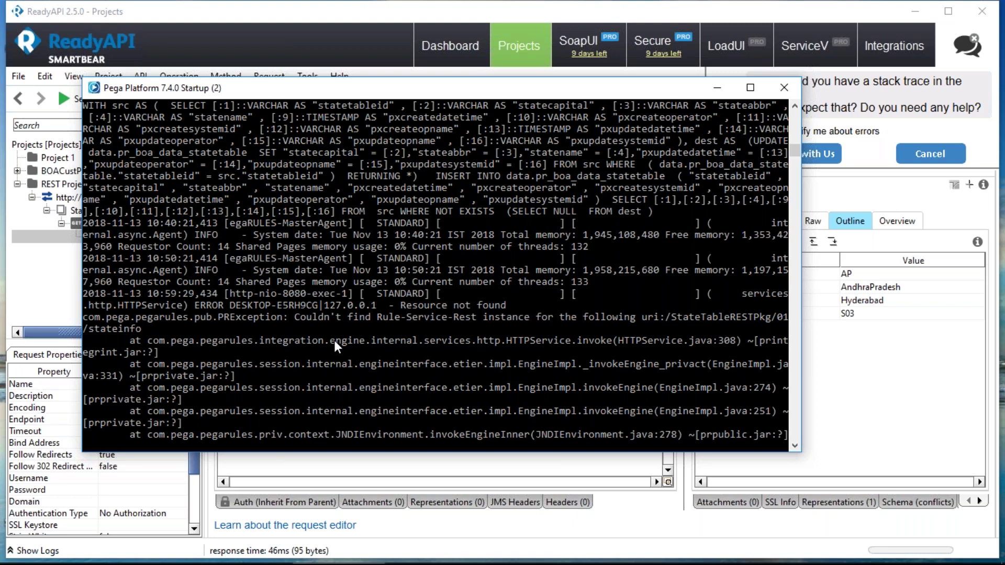
- Bring the StateTableSrvs Service REST rule back up in Designer Studio
{"action": "key", "text": "alt+Tab"}
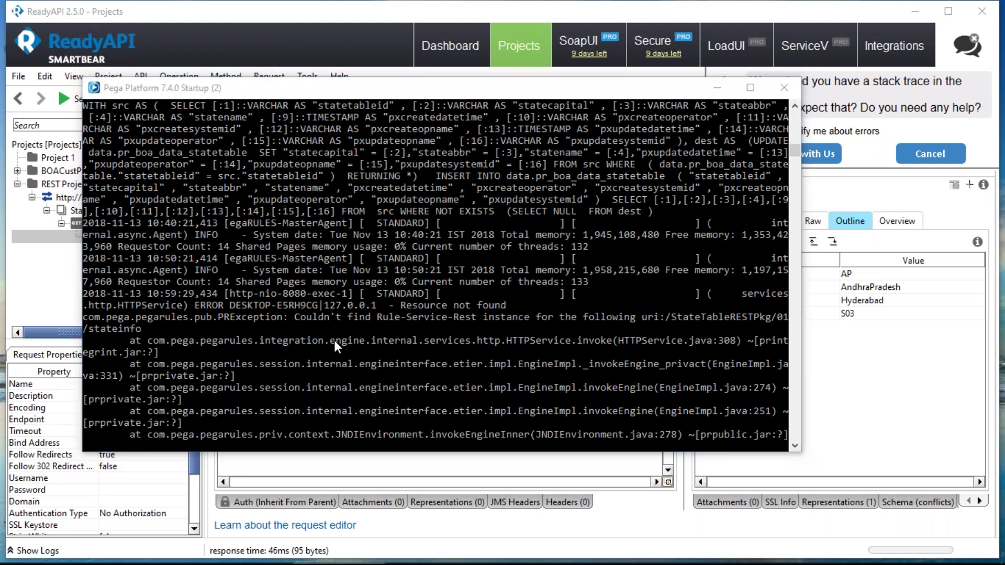
{"action": "mouse_move", "coordinate": [255, 544]}
{"action": "left_click", "coordinate": [338, 553]}
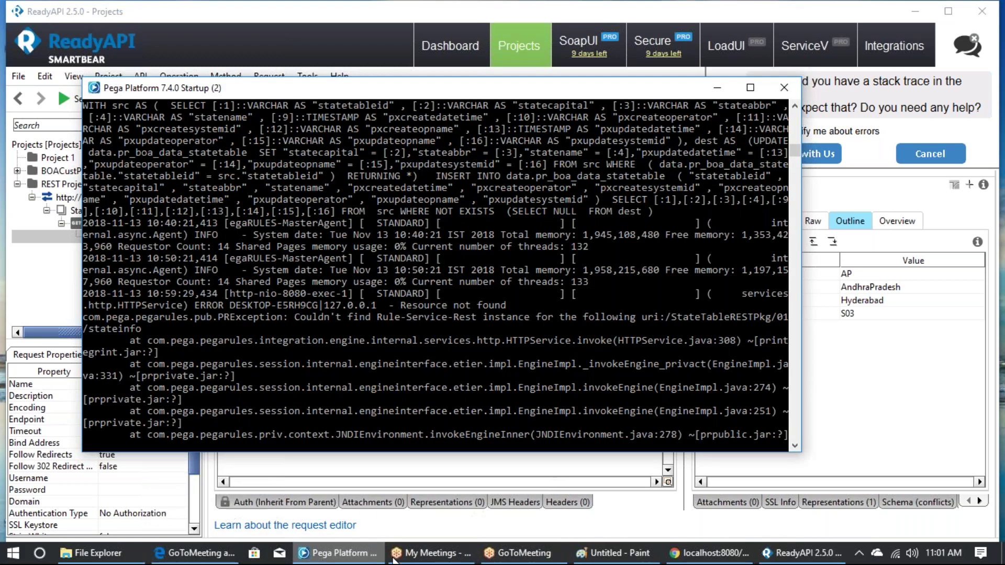
{"action": "left_click", "coordinate": [712, 553]}
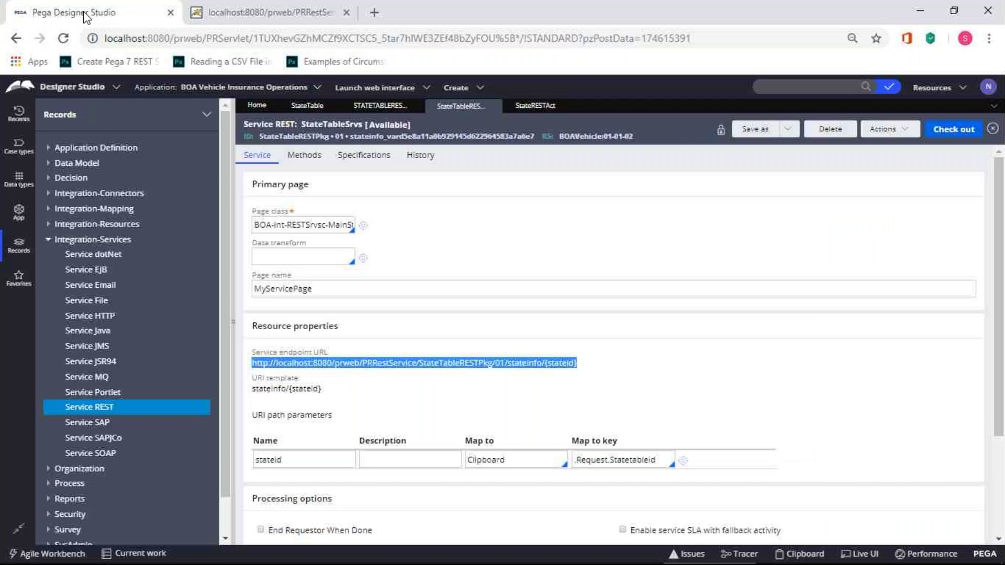
{"action": "left_click", "coordinate": [606, 407]}
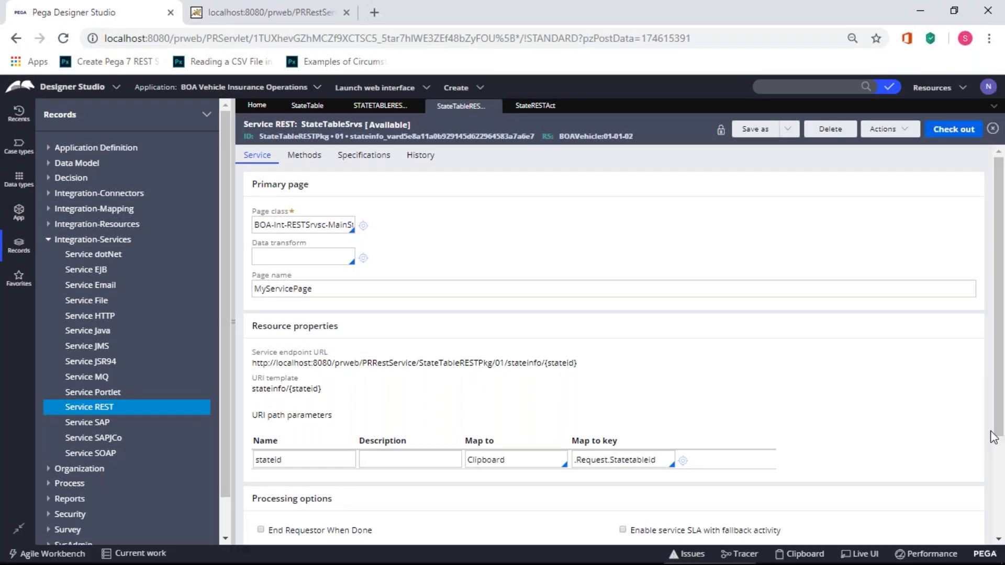
{"action": "left_click", "coordinate": [988, 557]}
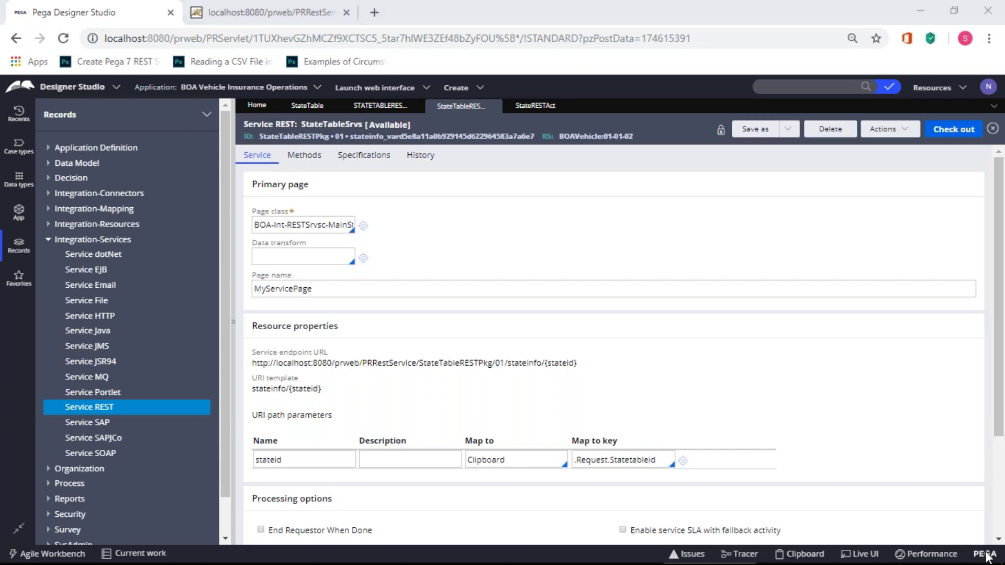
{"action": "left_click", "coordinate": [991, 550]}
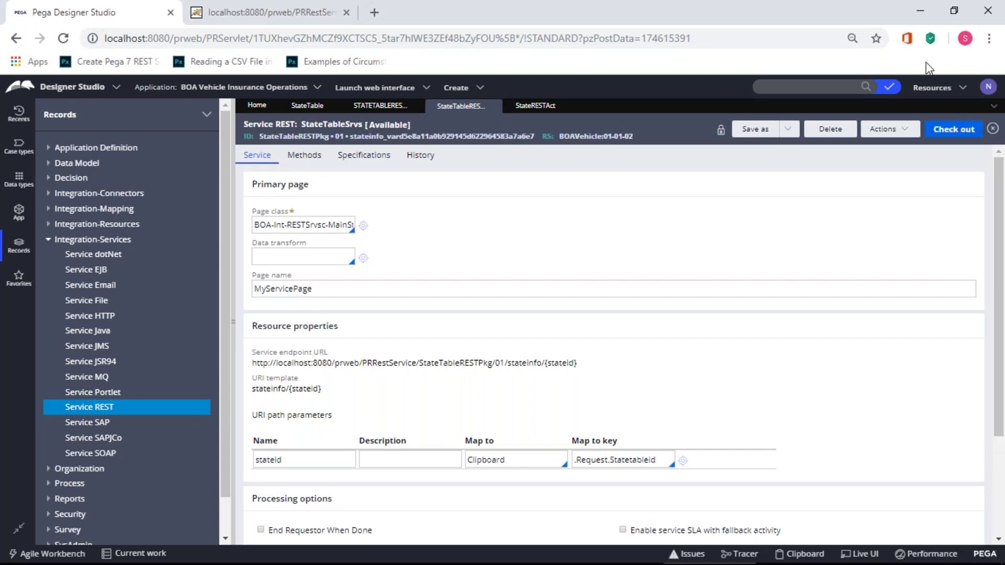